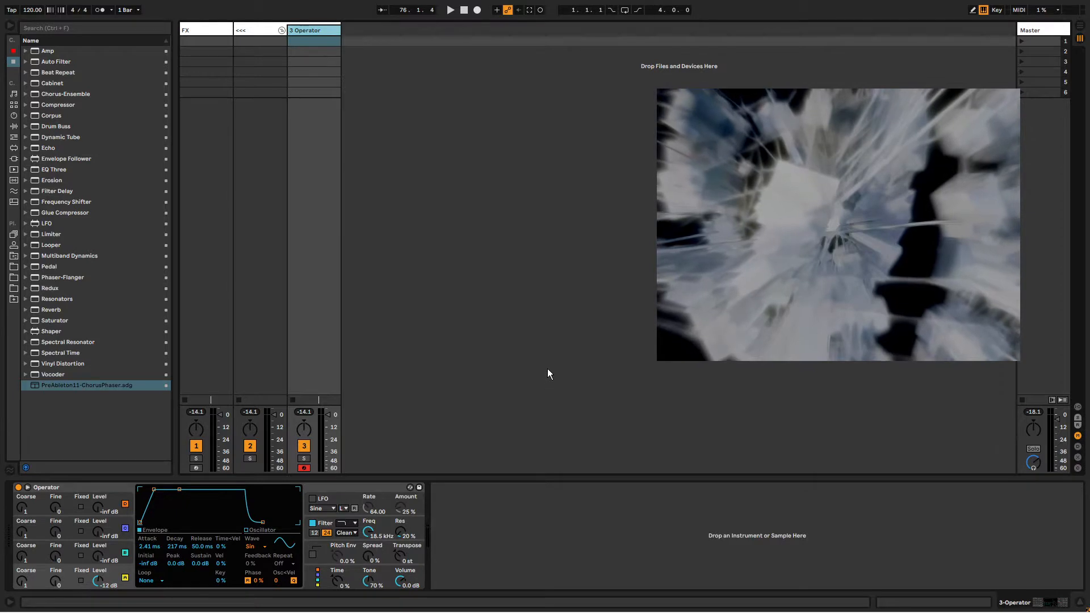
drag(732, 194, 725, 184)
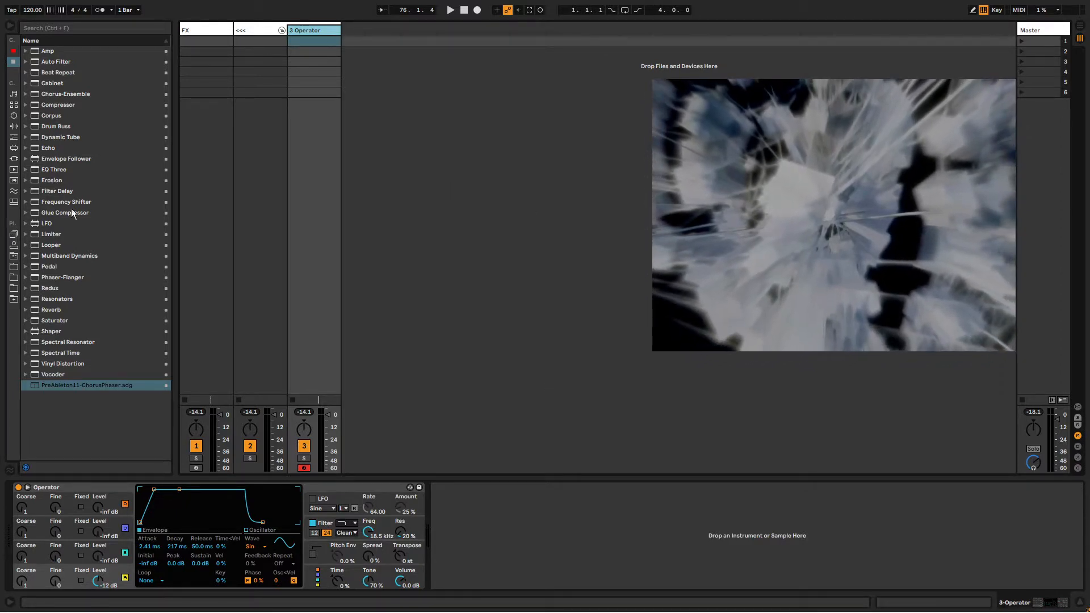
drag(931, 176, 928, 178)
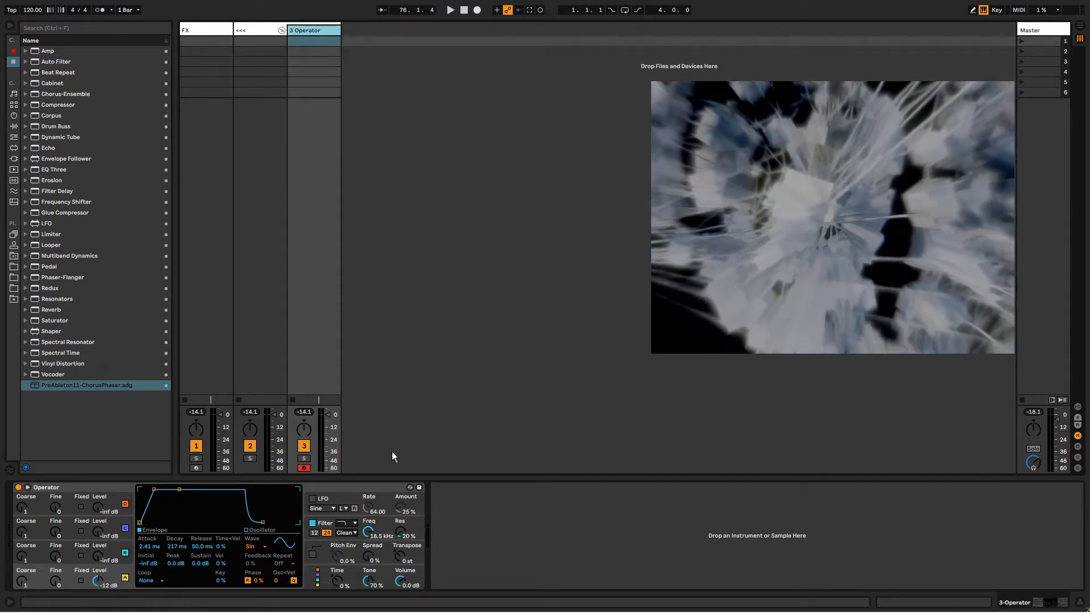
click(457, 489)
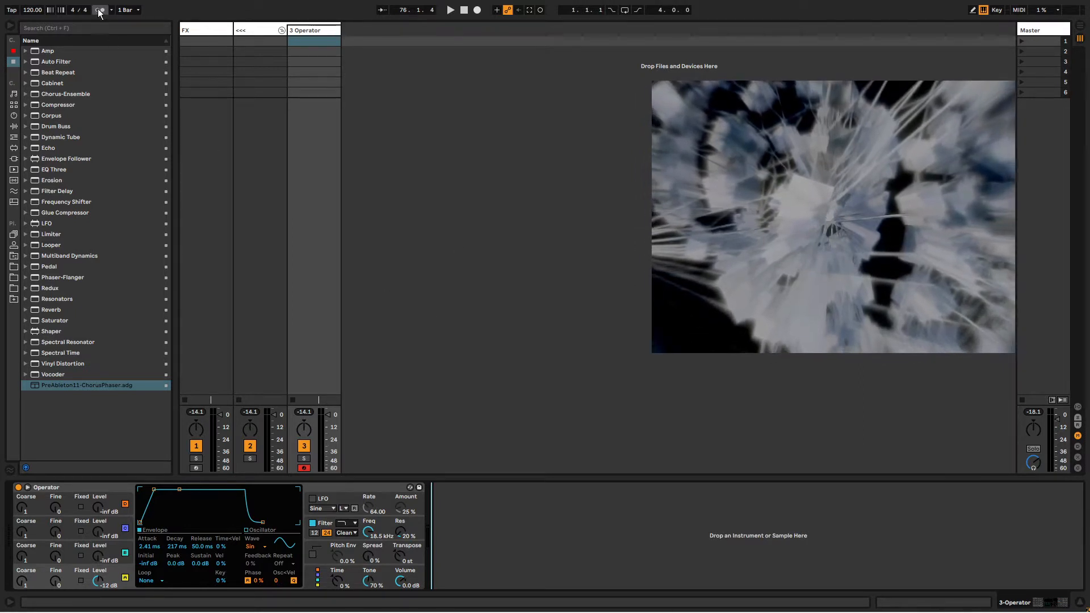
click(243, 31)
- Insert a MIDI track after the Operator track and create a clip named "start" in its first slot
click(315, 33)
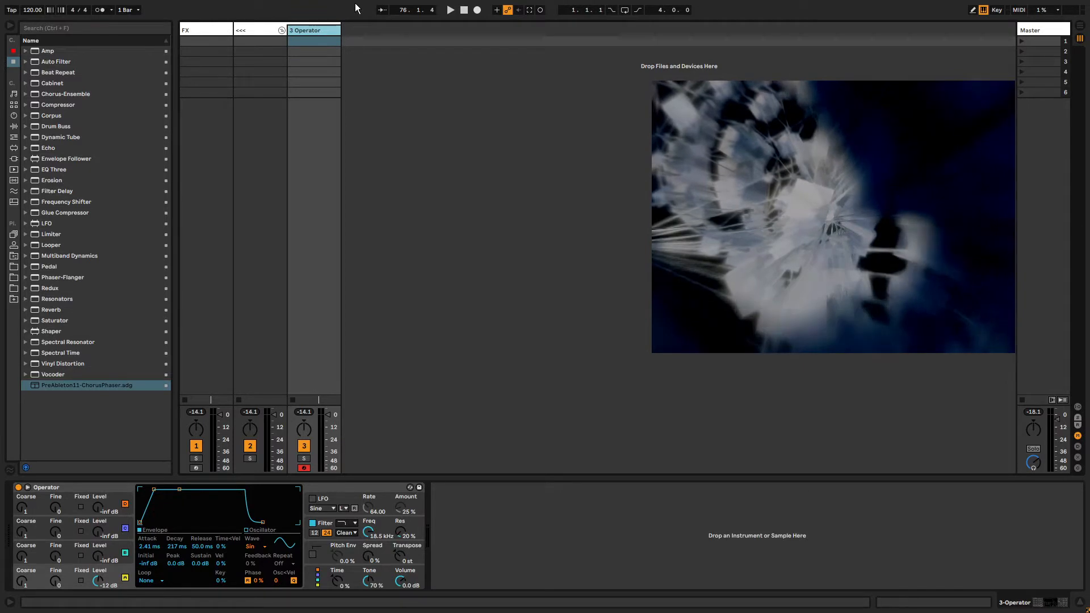
key(ctrl+shift+t)
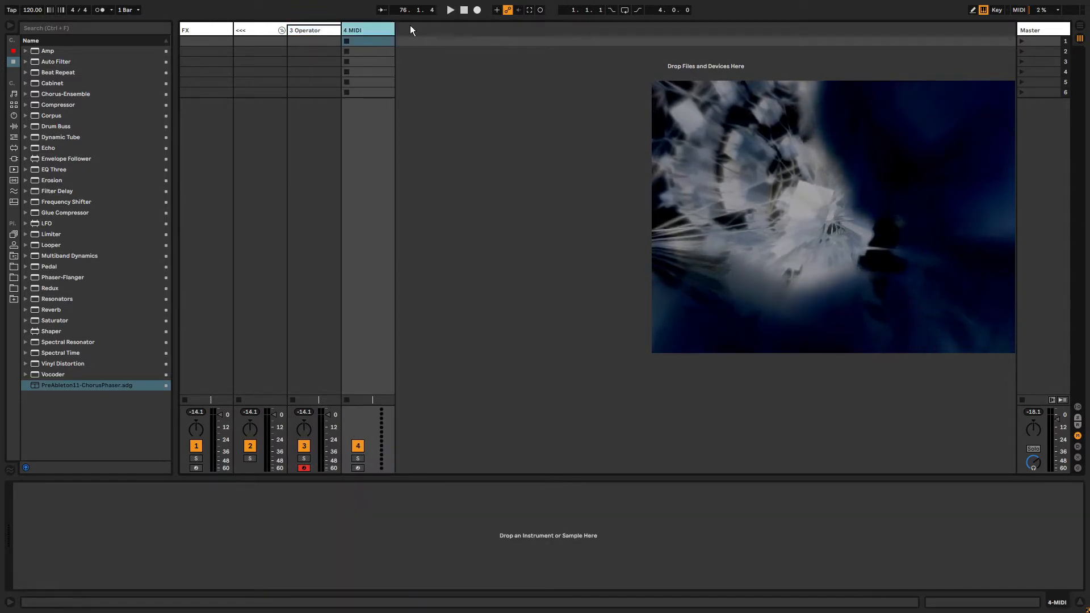
double_click(375, 42)
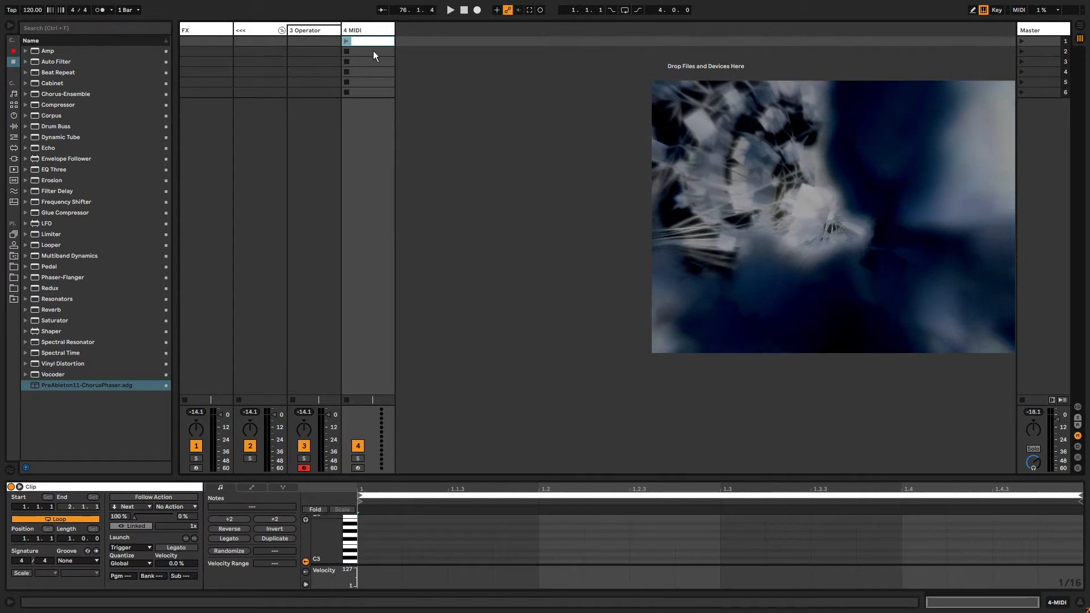
key(ctrl+r)
text(start)
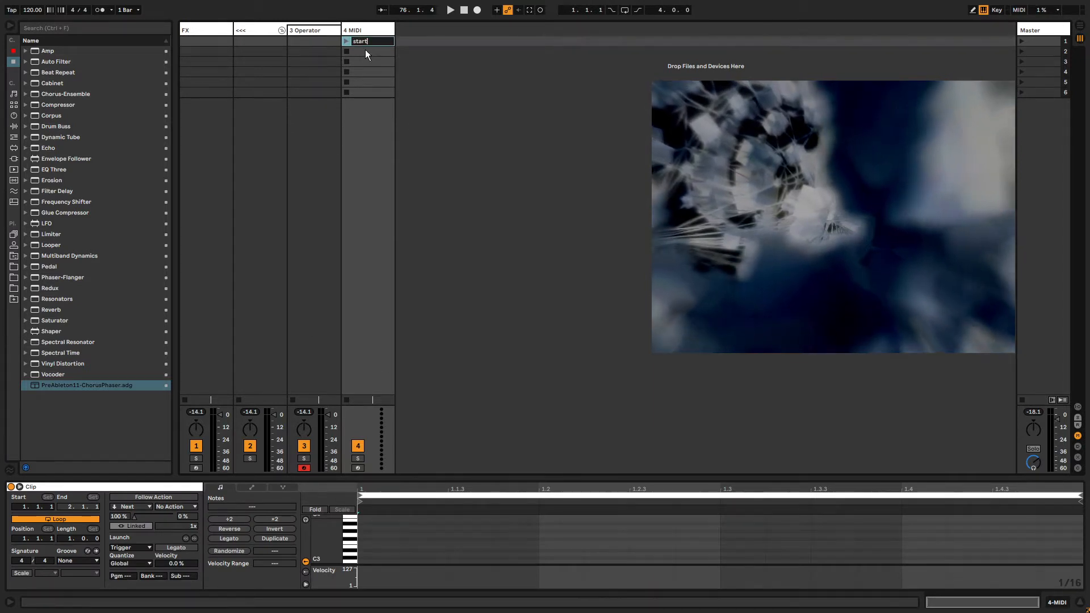
- Create clips named "drone" and "texture" in the second and third slots of the new MIDI track
click(363, 51)
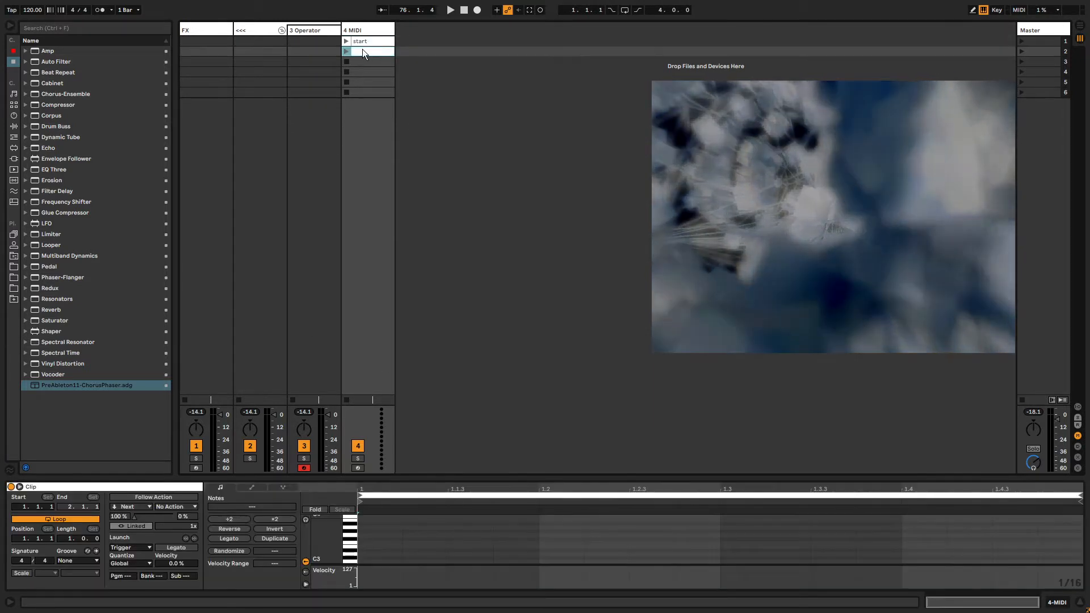
key(ctrl+r)
text(drone)
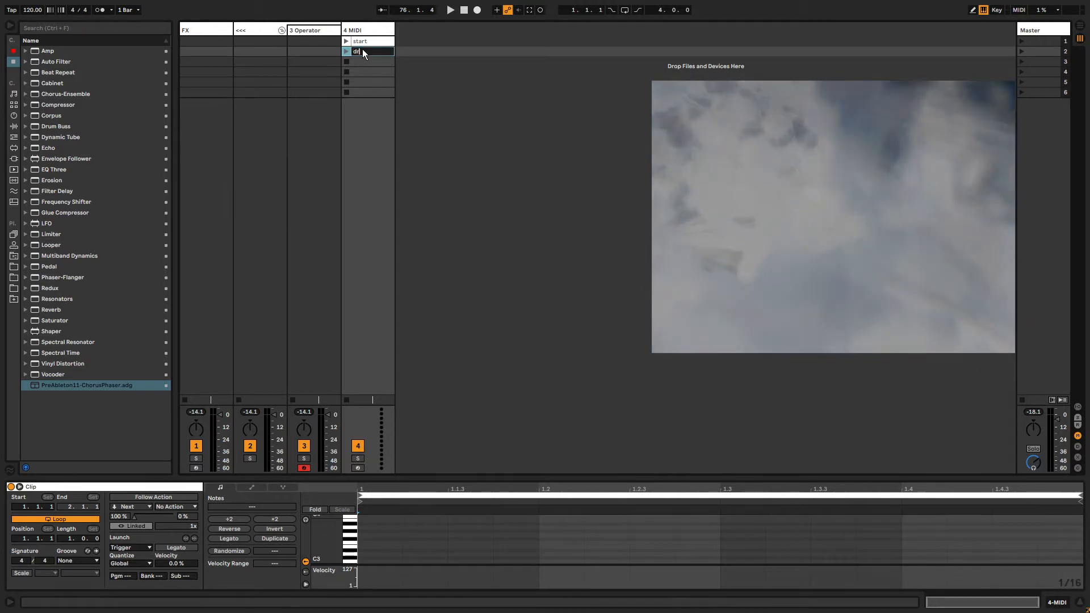
key(Return)
double_click(368, 61)
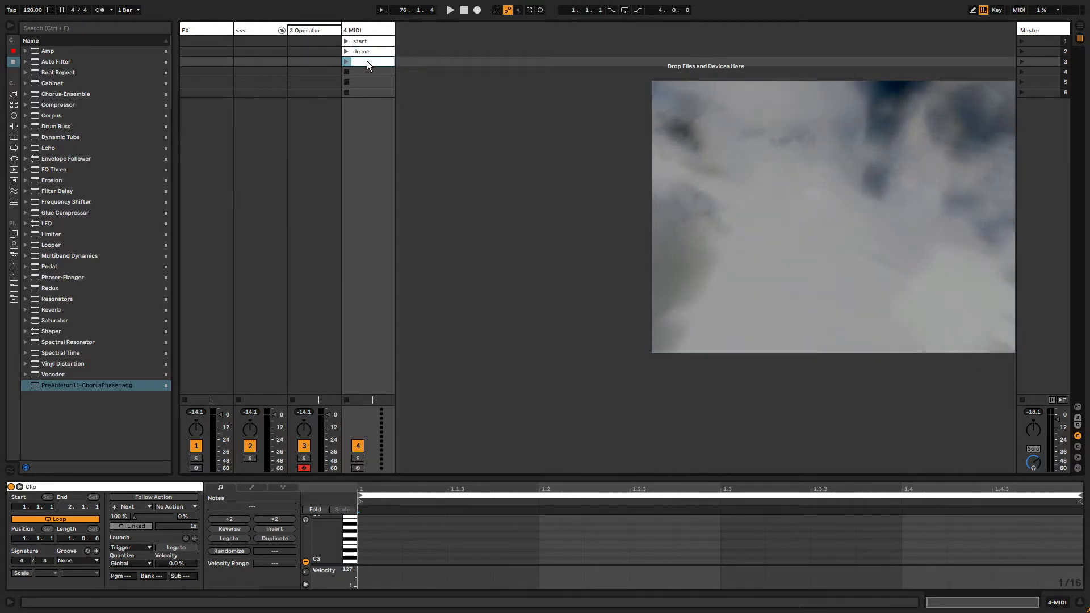
key(ctrl+r)
text(texture)
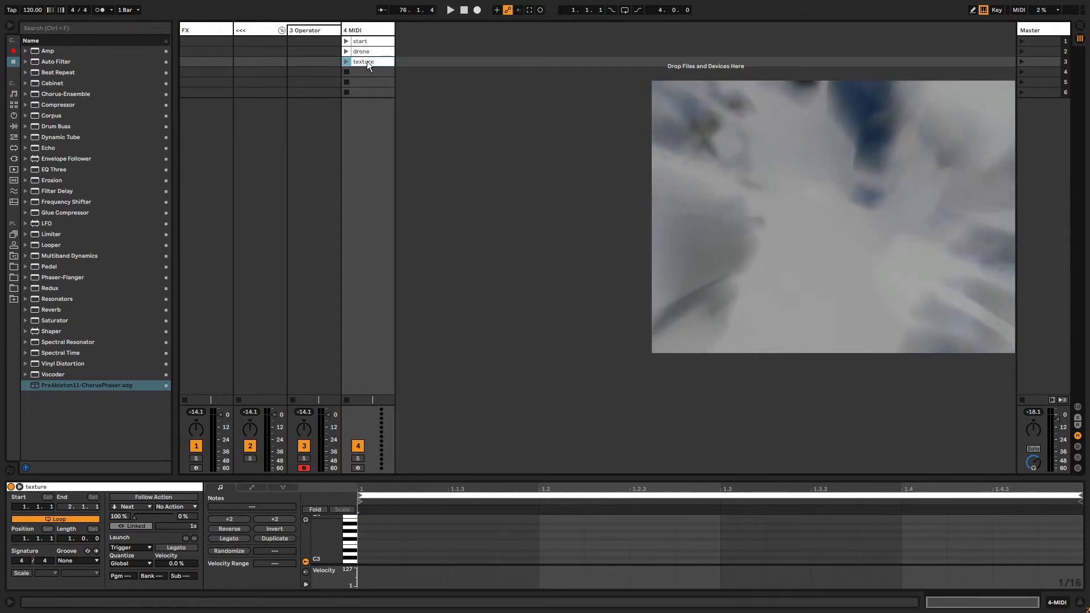
key(Return)
- Create a clip in the fourth slot of the MIDI track and name it "beat"
double_click(372, 73)
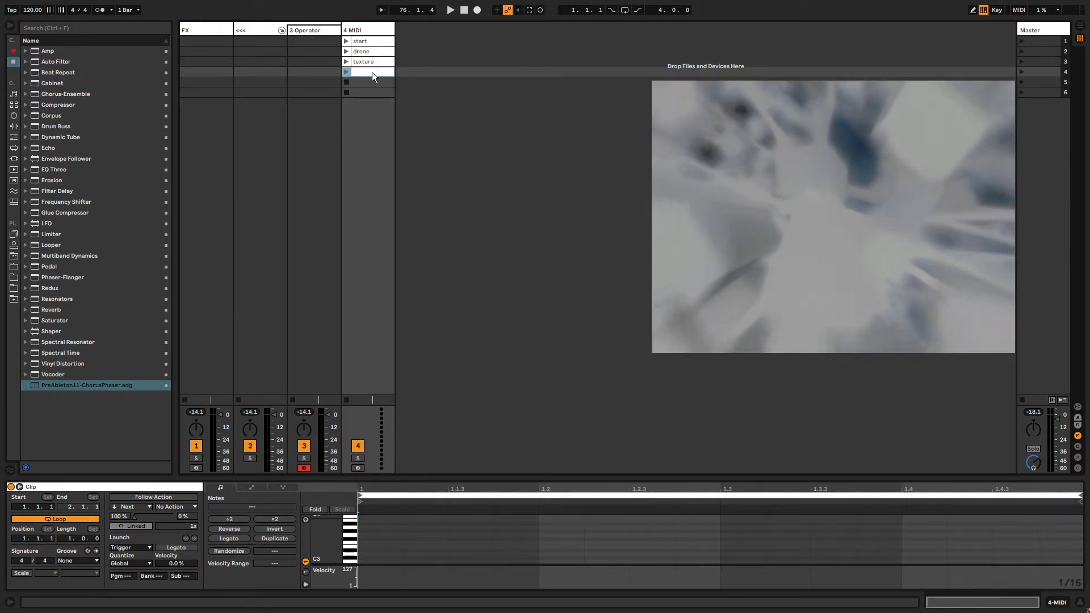
key(ctrl+r)
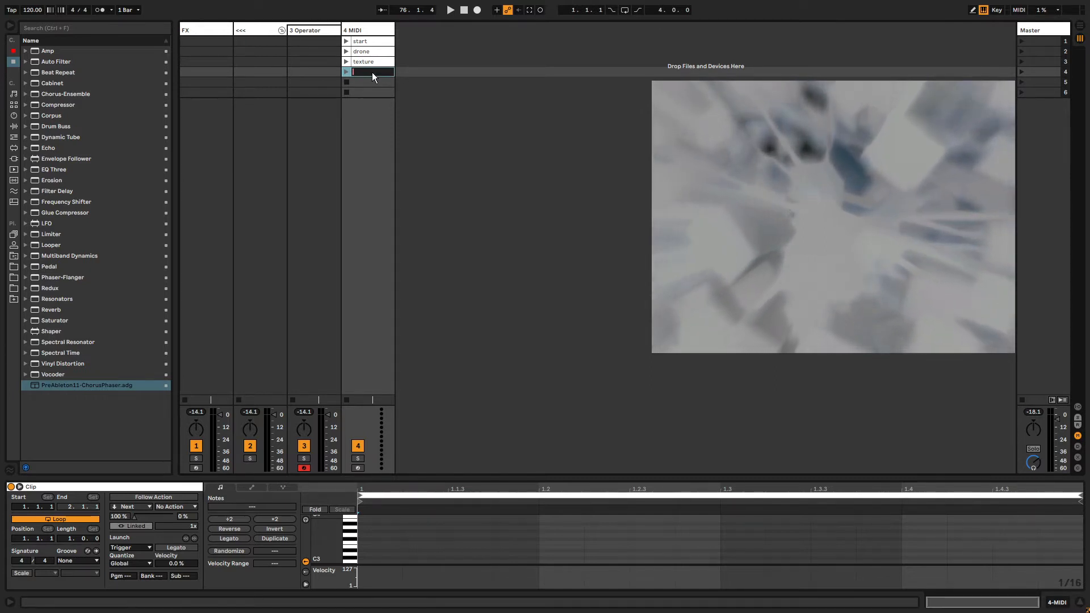
click(361, 50)
click(364, 59)
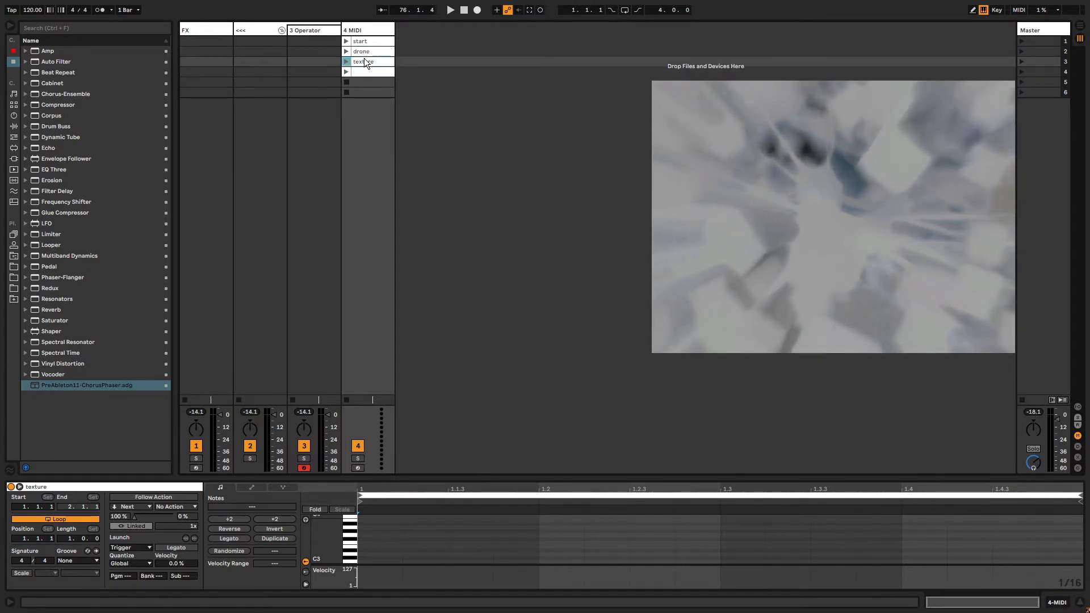
key(Up)
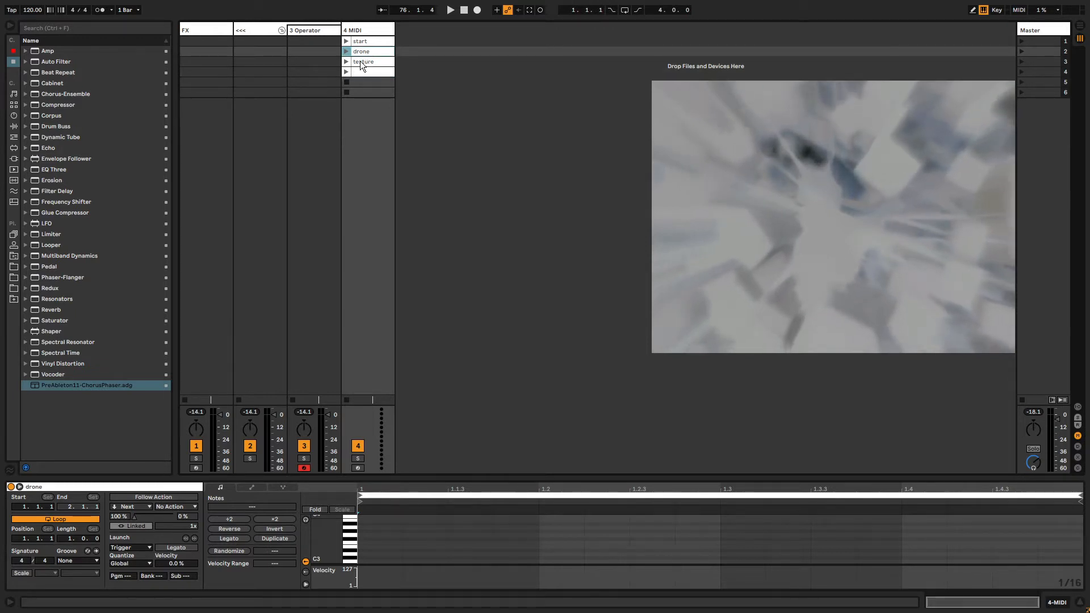
key(Down)
key(Down)
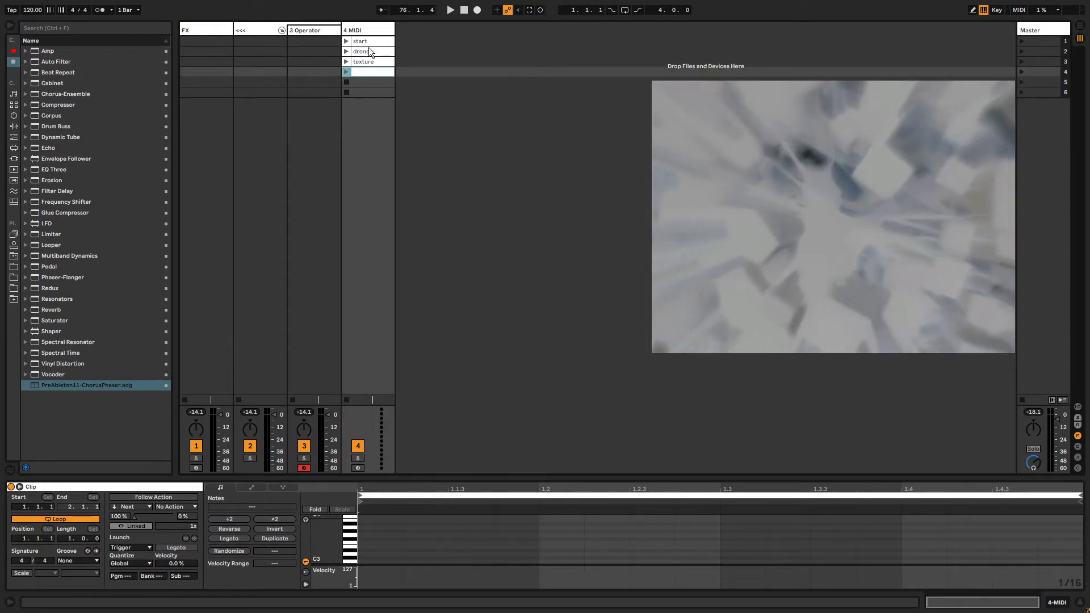
click(368, 43)
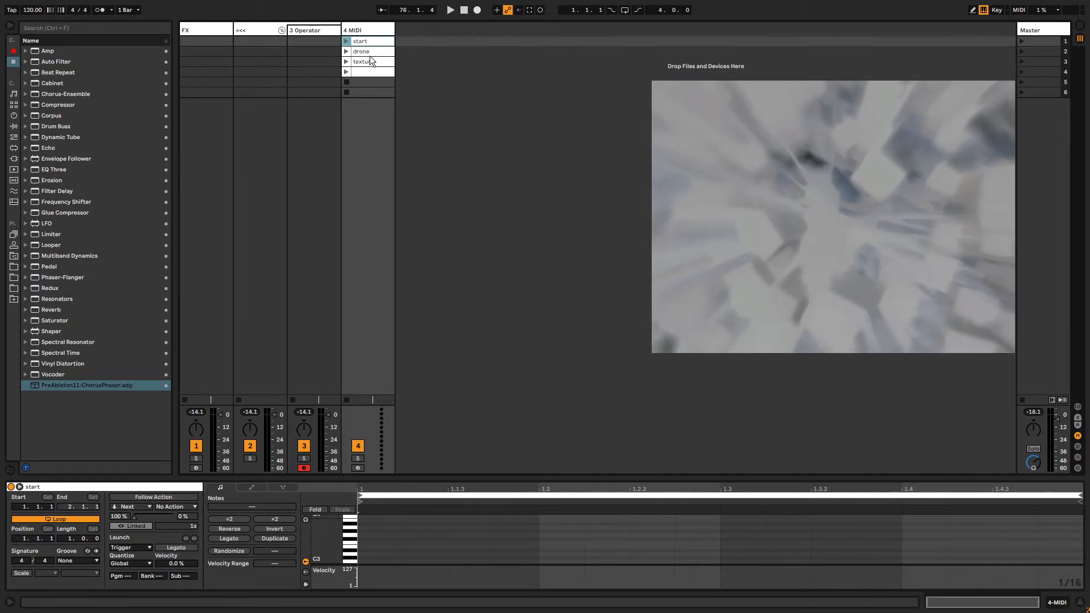
click(367, 72)
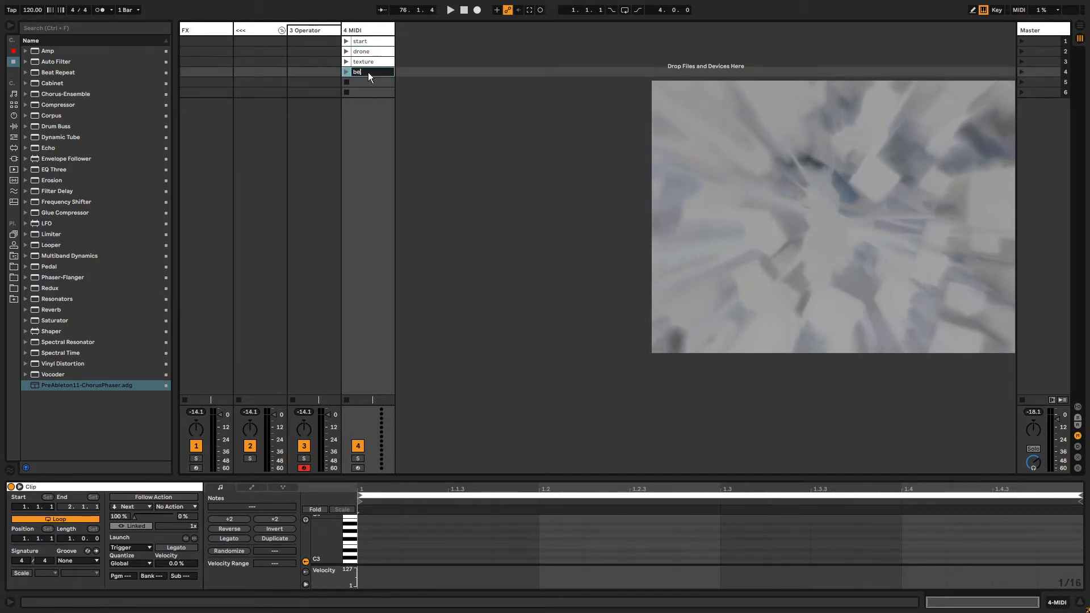
- Create a clip in the fifth slot of the MIDI track and name it "bass"
click(368, 84)
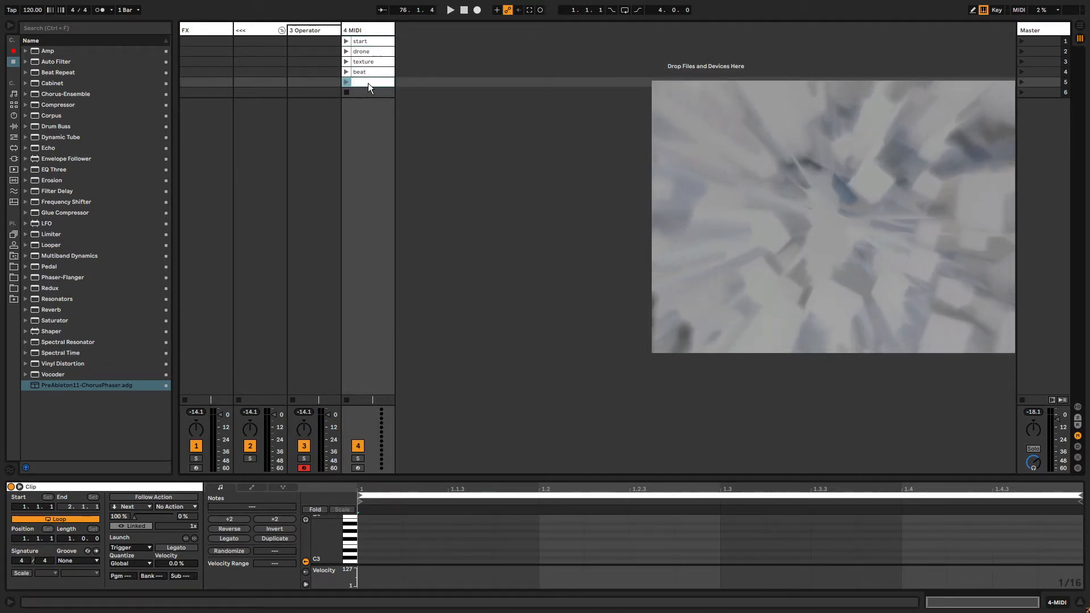
text(bass)
key(Return)
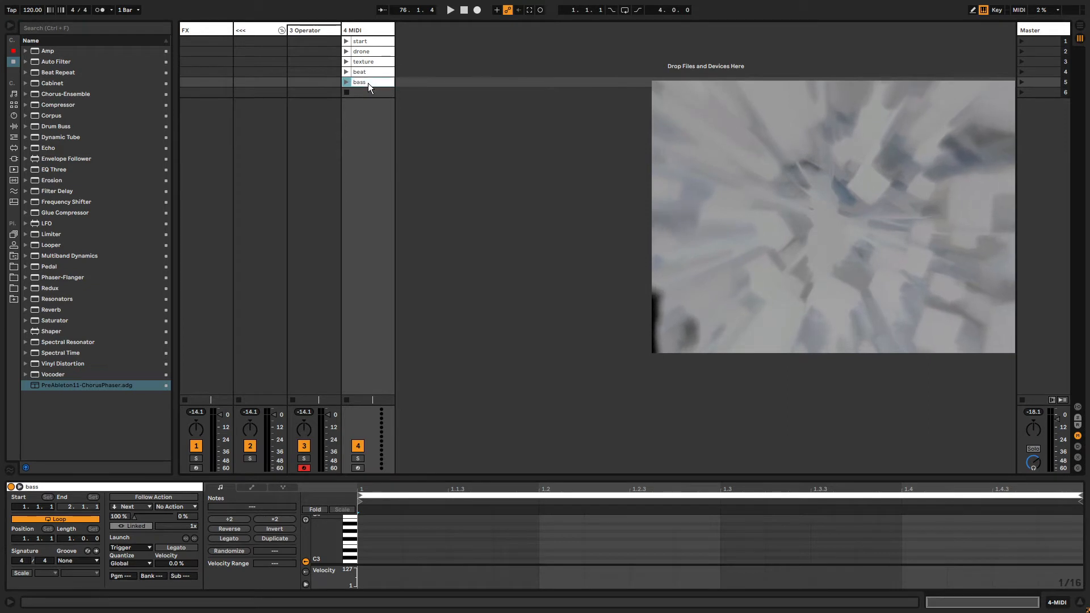
- Create a clip in the sixth slot of the MIDI track and name it "melodic"
double_click(370, 92)
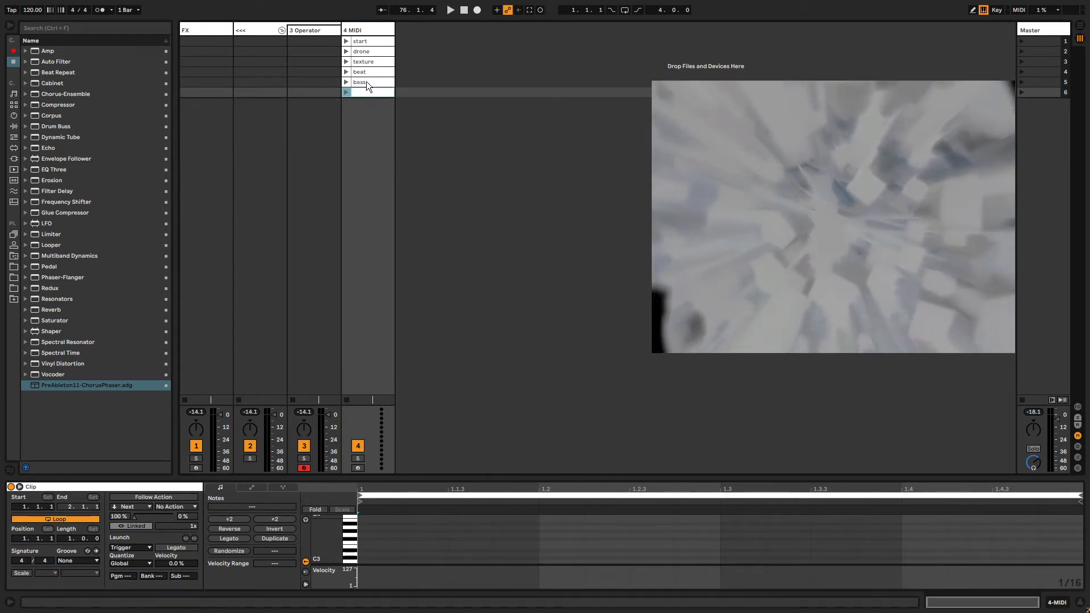
click(366, 53)
click(369, 60)
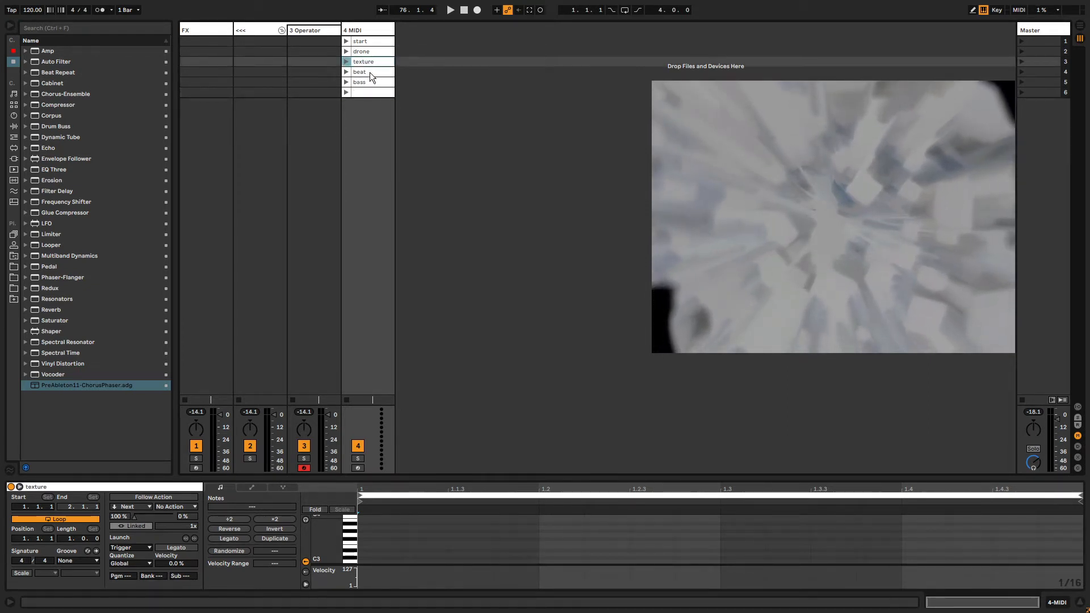
click(370, 72)
click(370, 81)
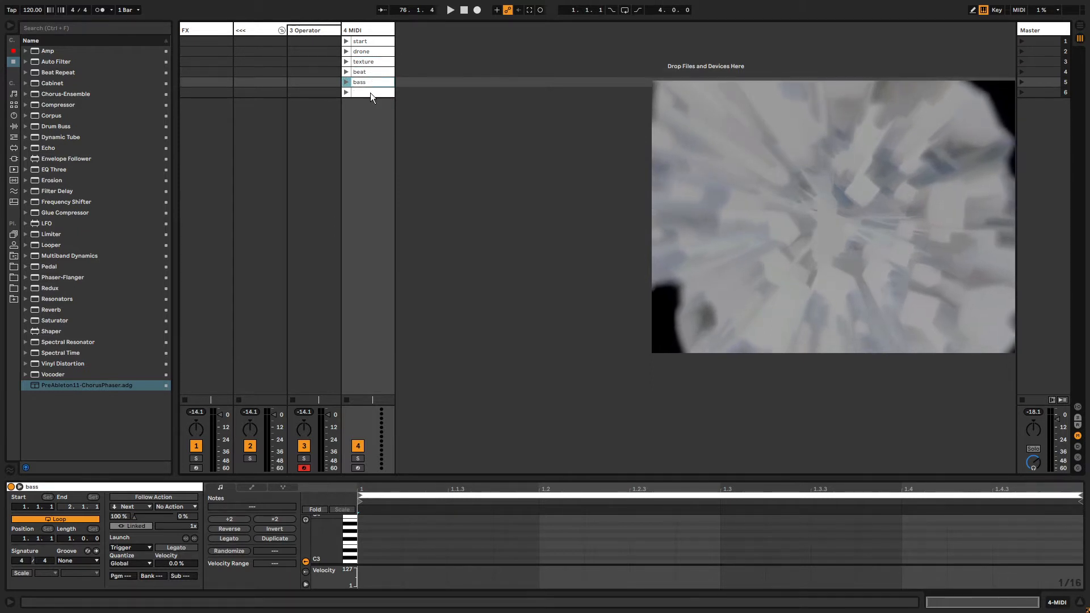
click(370, 93)
text(melodic)
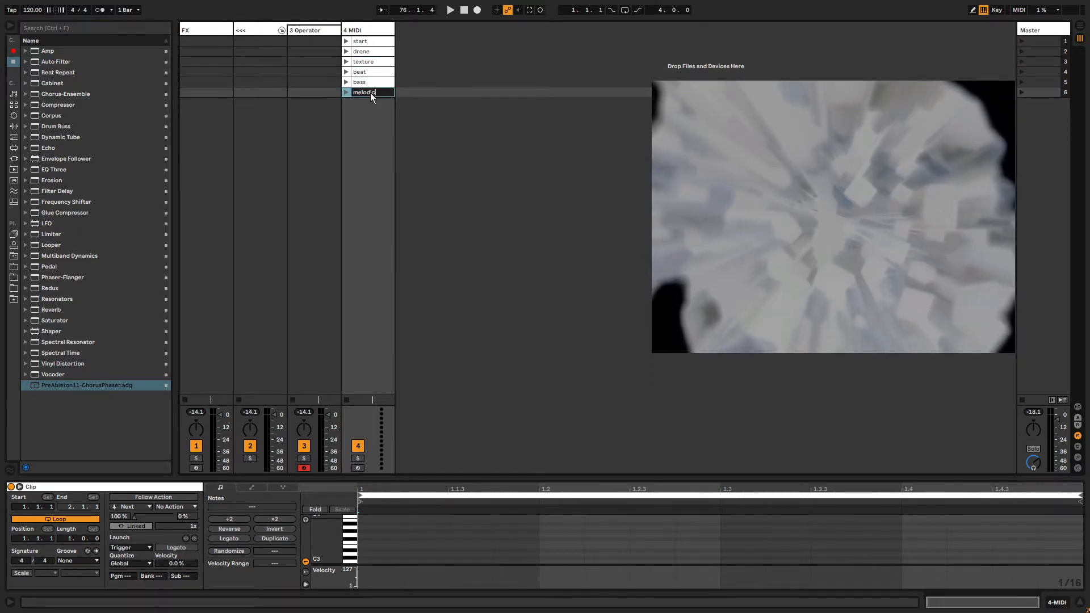
- Enable Follow Action on the "start" clip and set its first action to Other
click(370, 43)
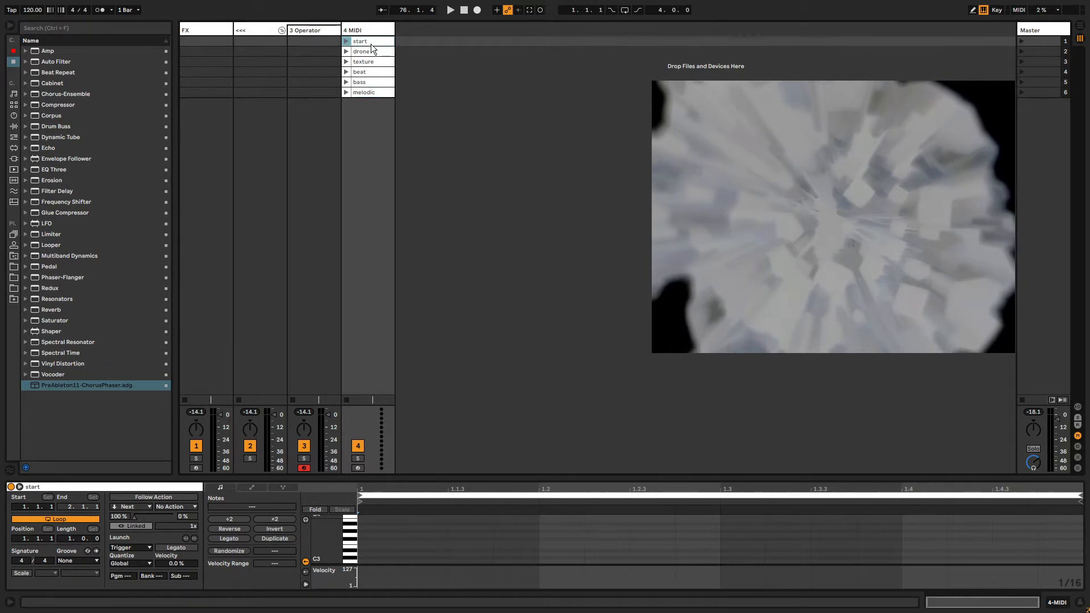
click(162, 498)
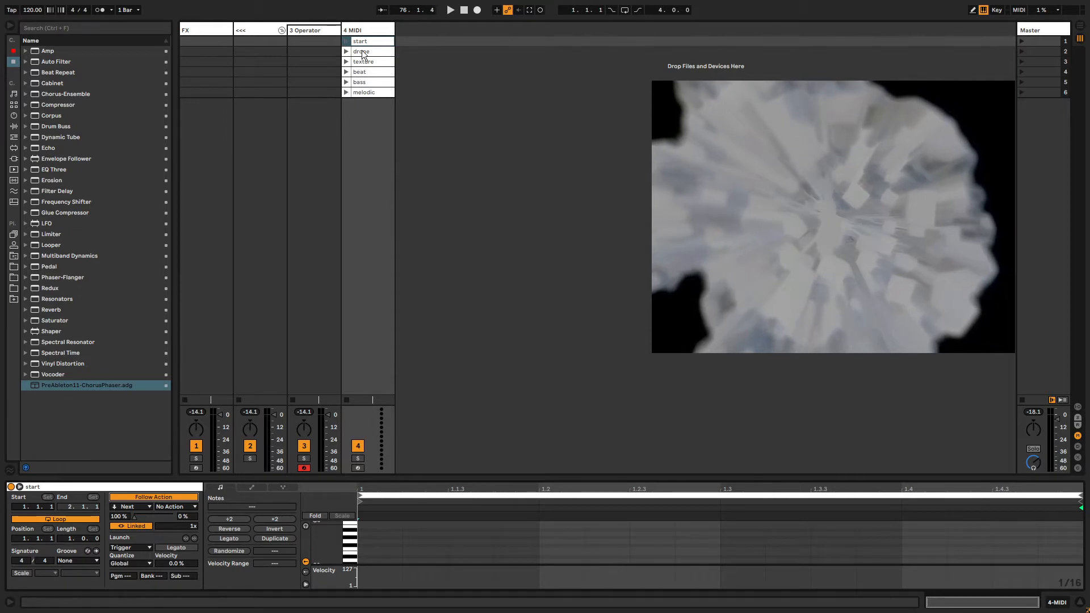
click(131, 509)
click(127, 592)
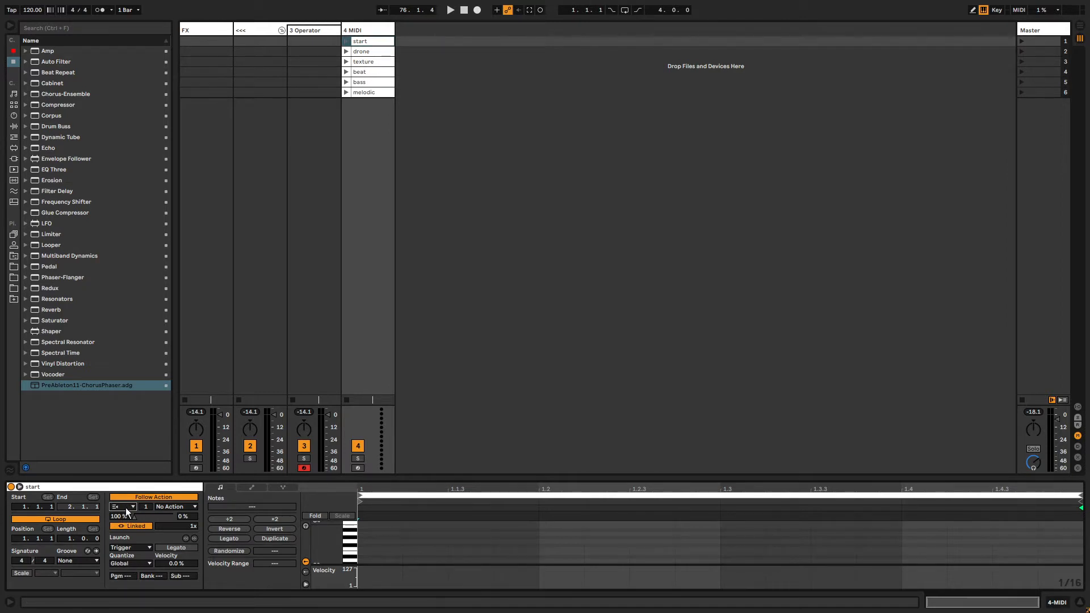
click(125, 508)
click(127, 584)
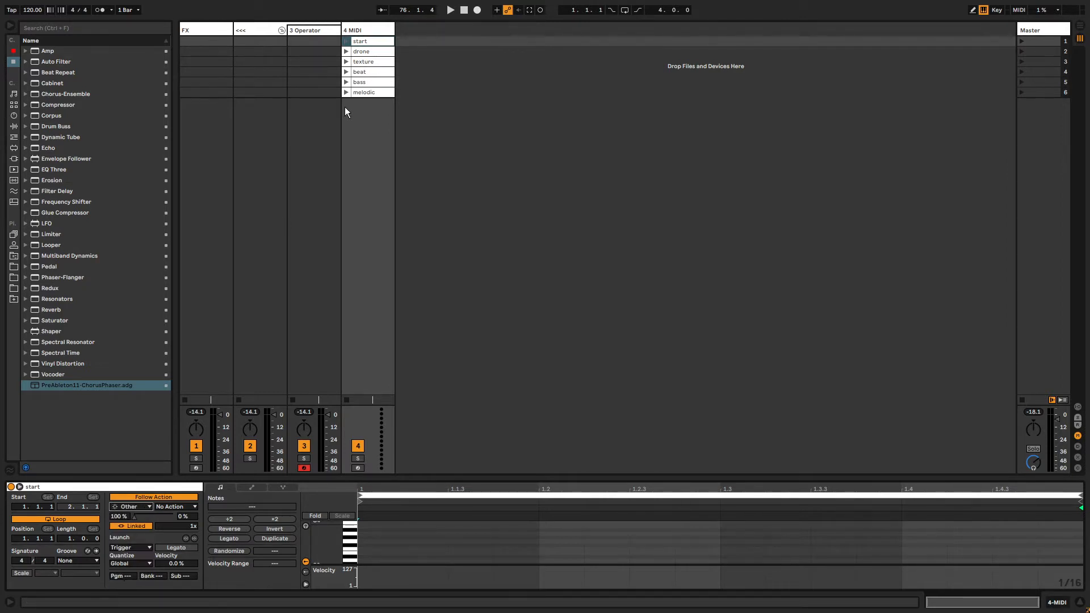
- Colour the "start" clip green and launch it to test the random selection of another clip
right_click(367, 40)
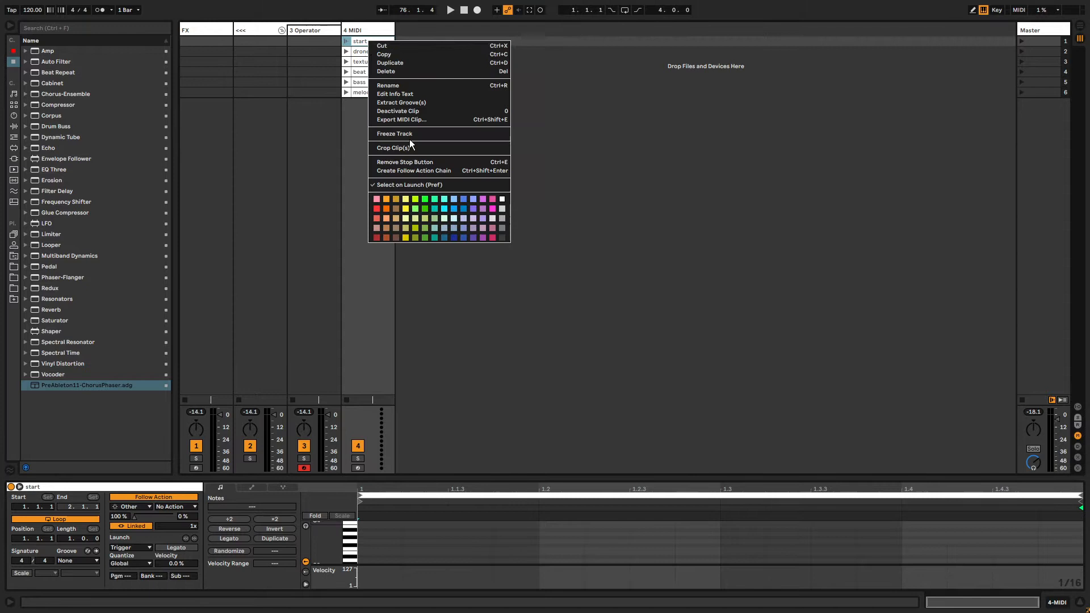
click(421, 200)
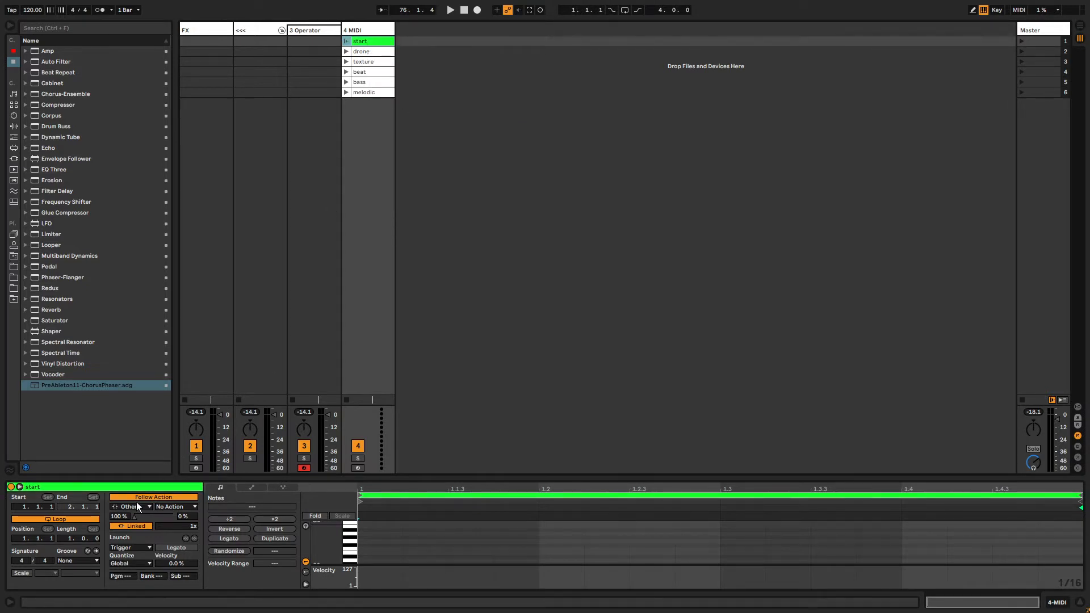
click(346, 42)
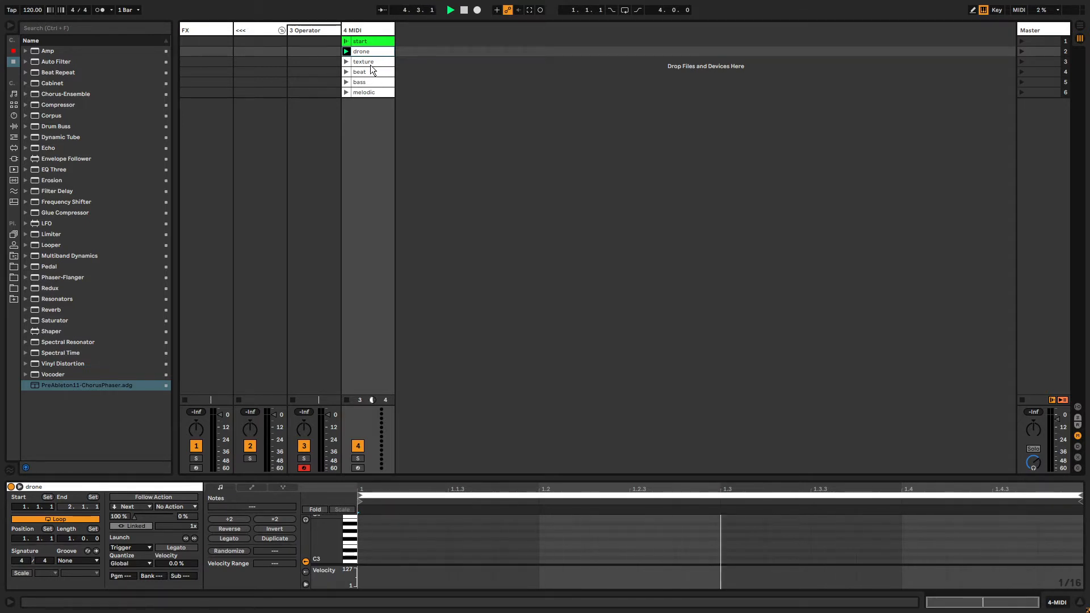
click(373, 72)
- Rename the MIDI track "Random Sketch Direction Start Picker" and save it into the Templates folder
click(363, 25)
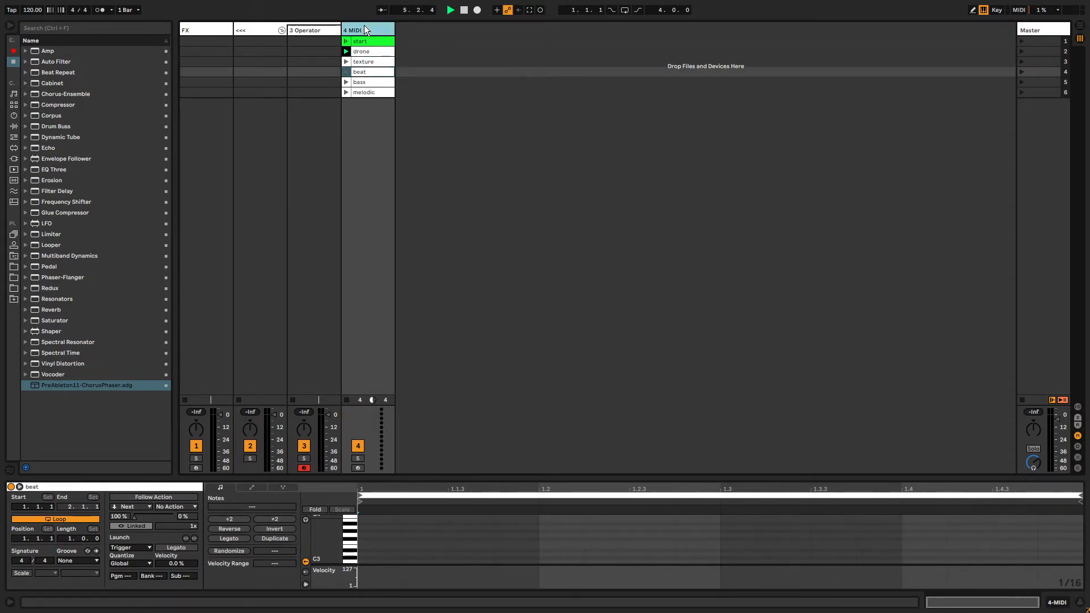
key(ctrl+r)
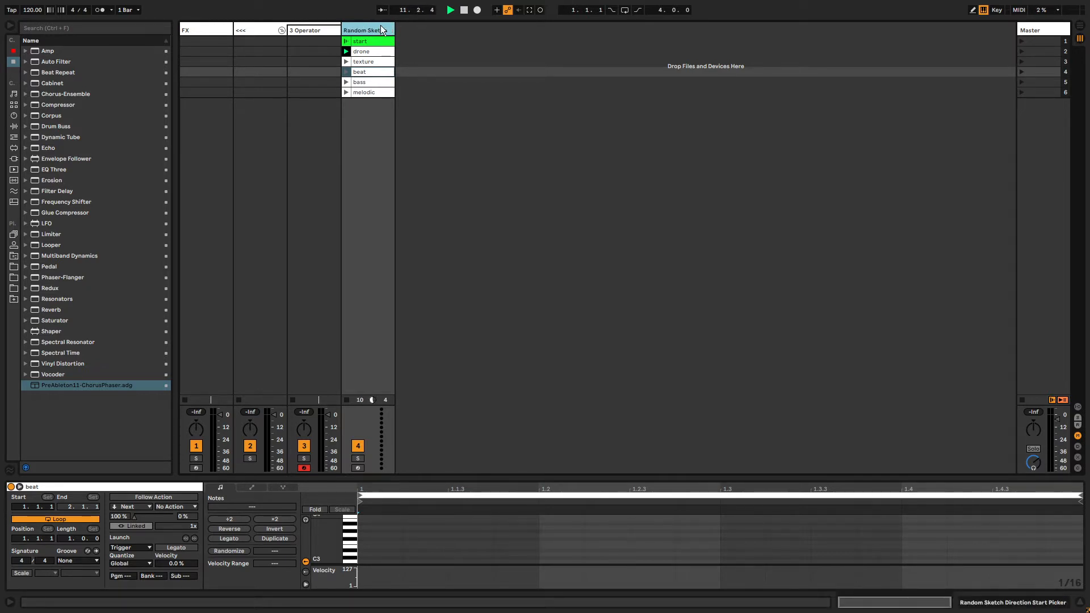
click(12, 256)
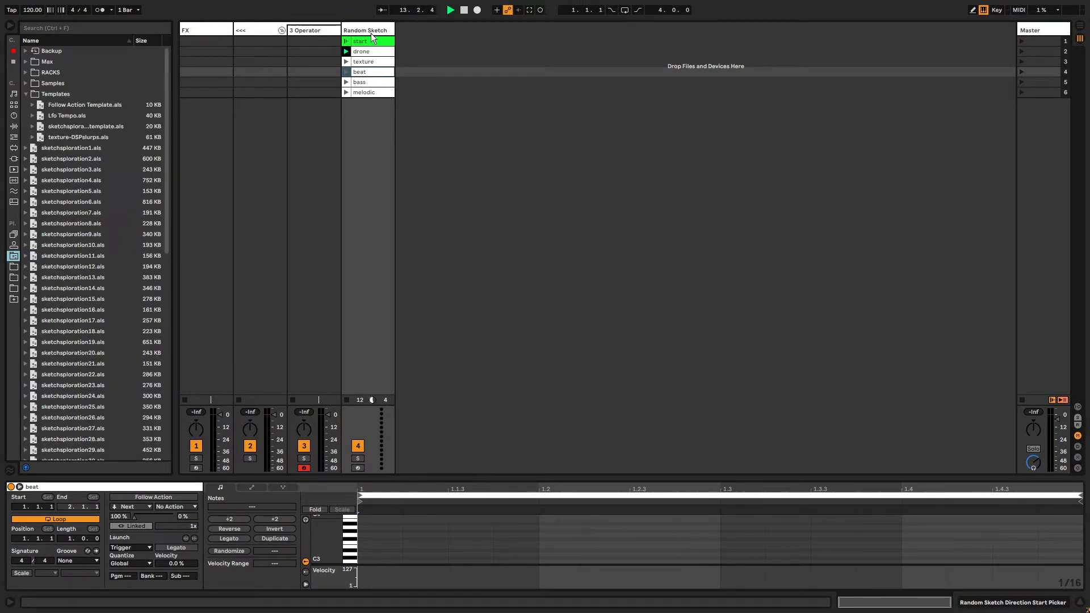
mouse_move(370, 33)
mouse_down()
mouse_move(51, 82)
mouse_move(52, 103)
mouse_up()
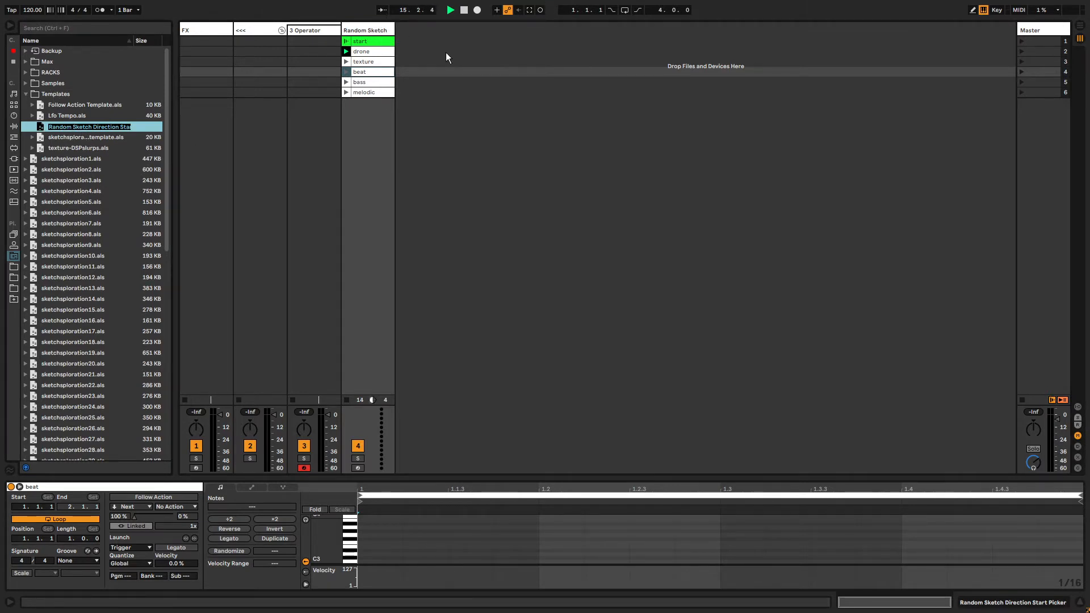
- Add a second track from the saved "Random Sketch Direction Start Picker" template and launch the first scene to pick two directions
click(57, 103)
mouse_move(63, 128)
mouse_down()
mouse_move(308, 79)
mouse_move(406, 29)
mouse_up()
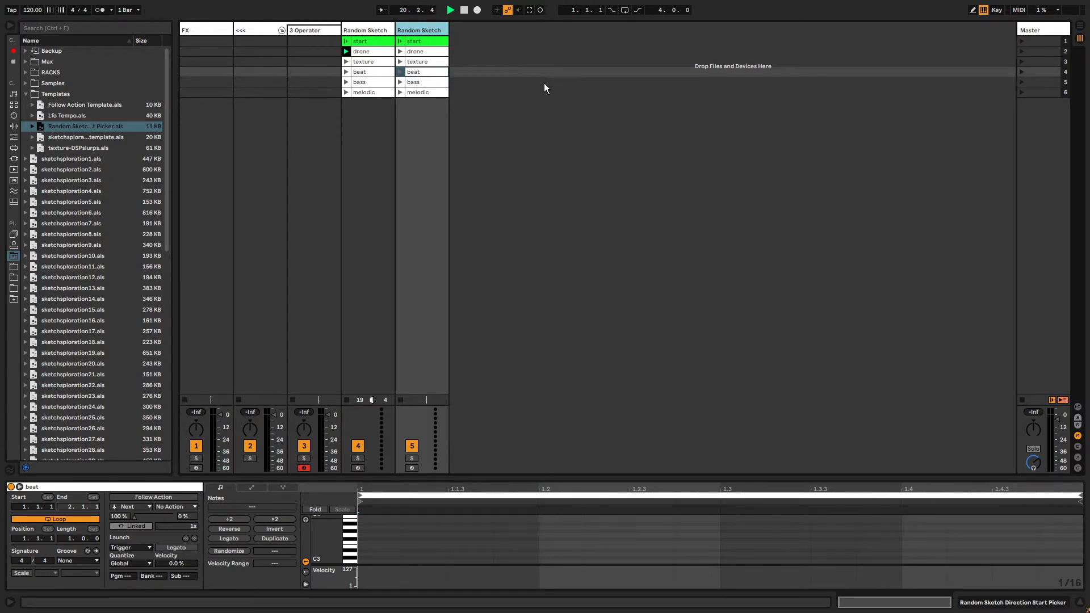
click(367, 28)
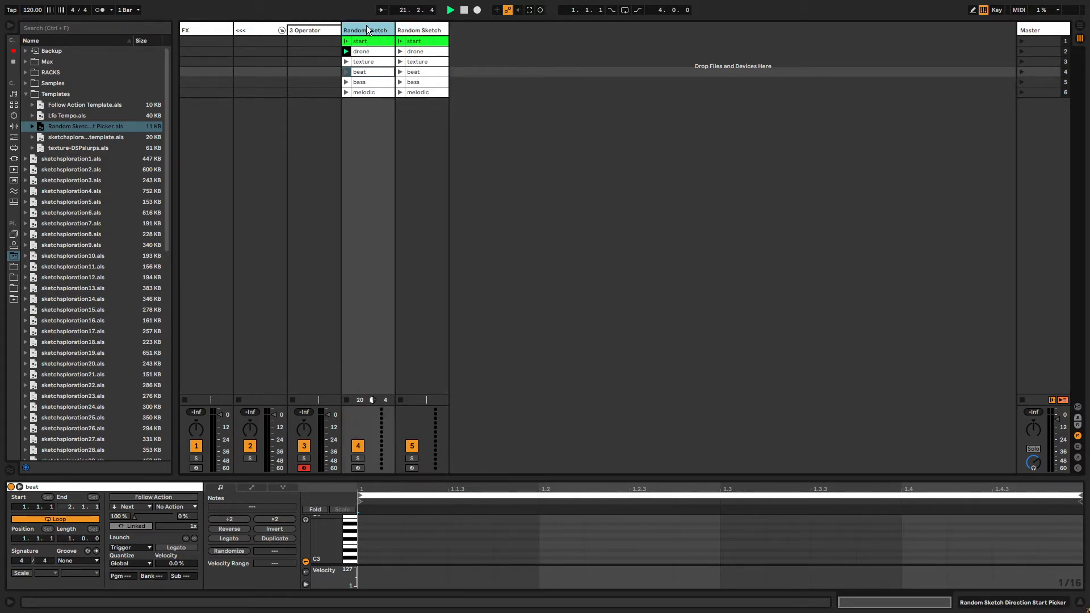
click(1025, 42)
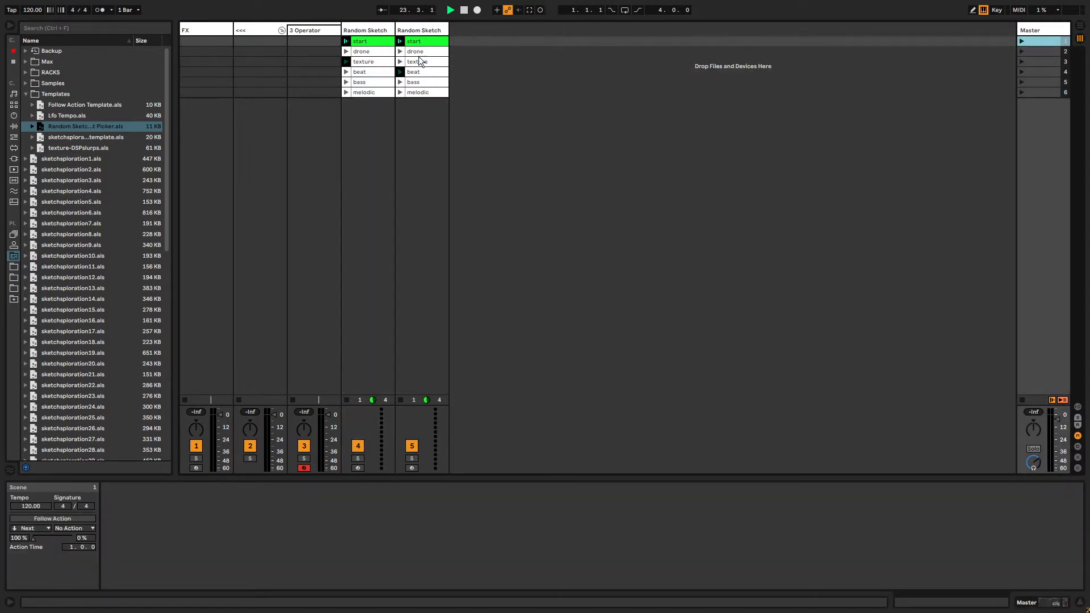
click(359, 72)
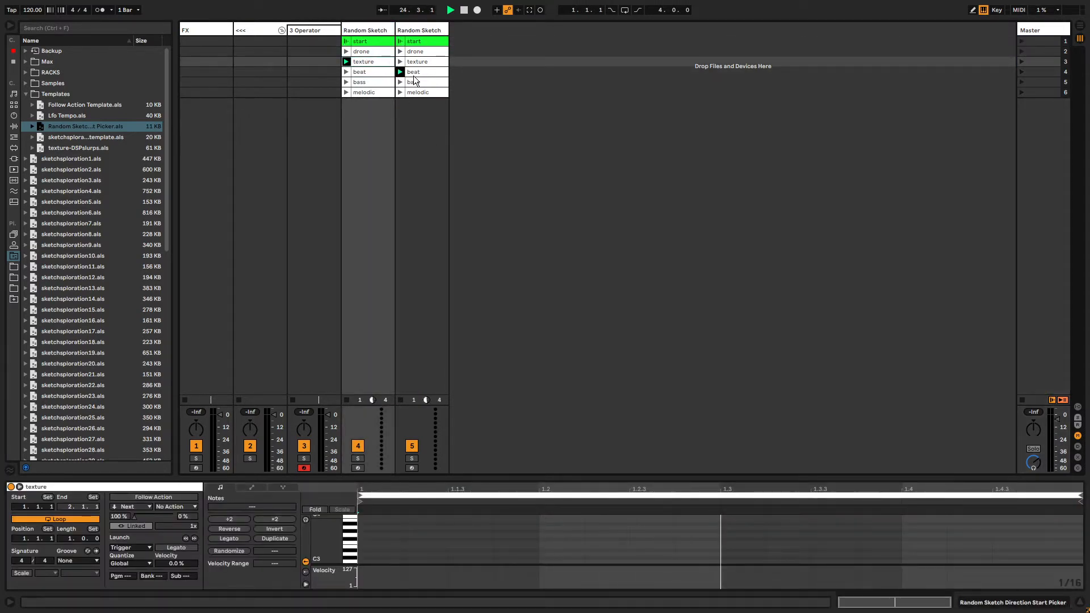
click(418, 75)
- Duplicate the second picker track and launch the first scene to pick three random directions at once
click(412, 31)
key(ctrl+d)
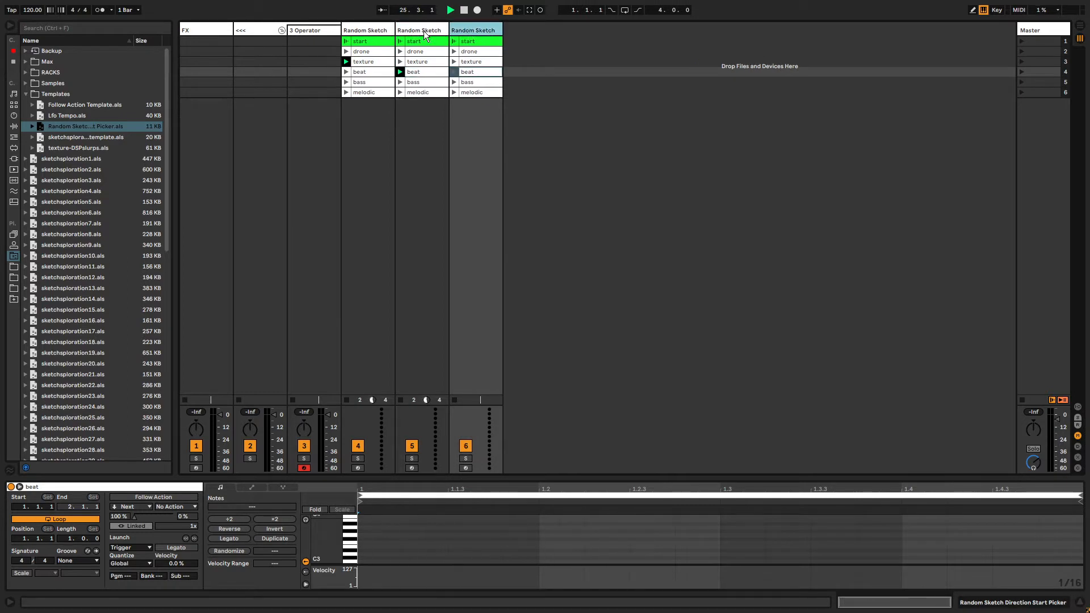
click(1020, 44)
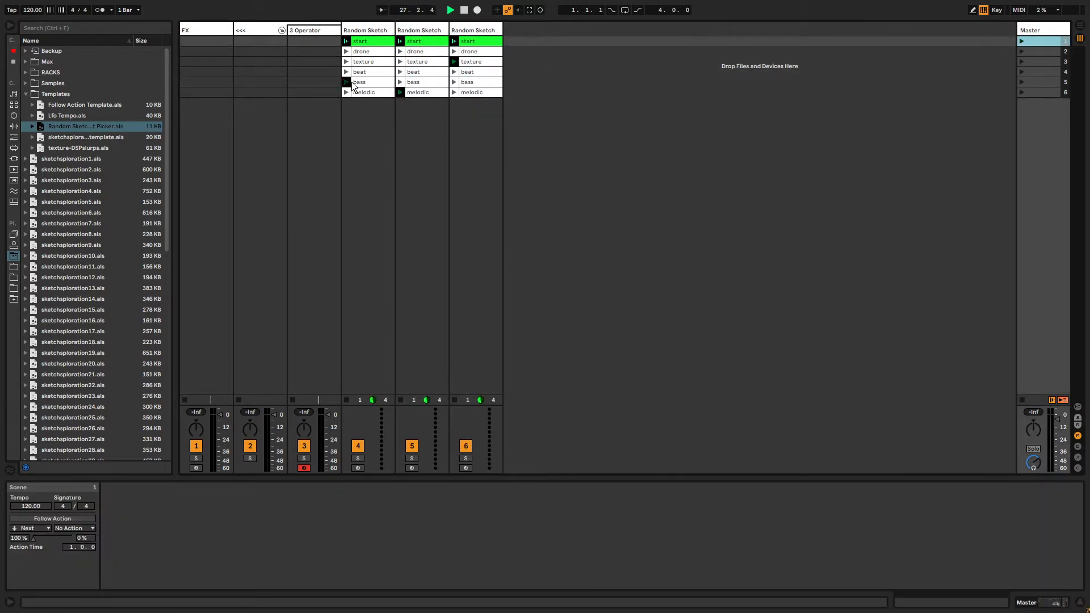
click(491, 61)
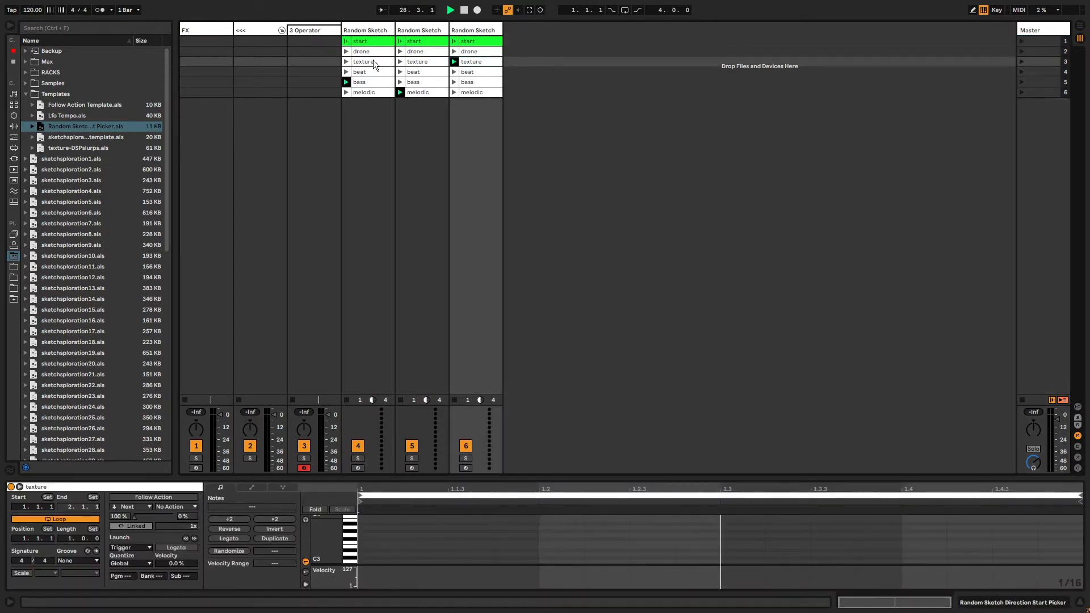
- Delete all three "Random Sketch" picker tracks from the set
click(377, 30)
click(427, 30)
click(475, 31)
click(371, 31)
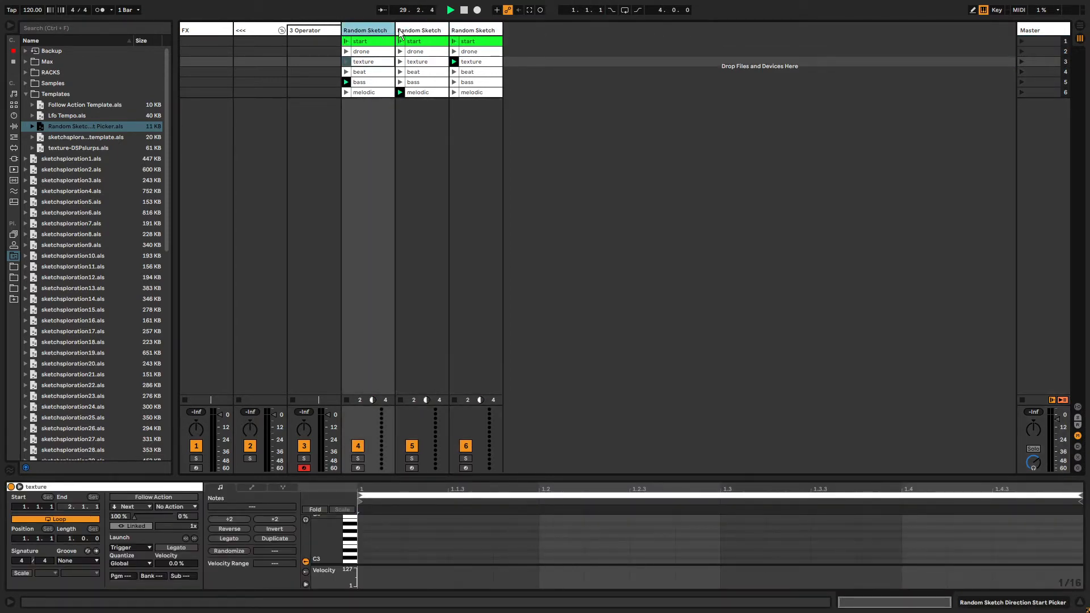
shift+click(460, 30)
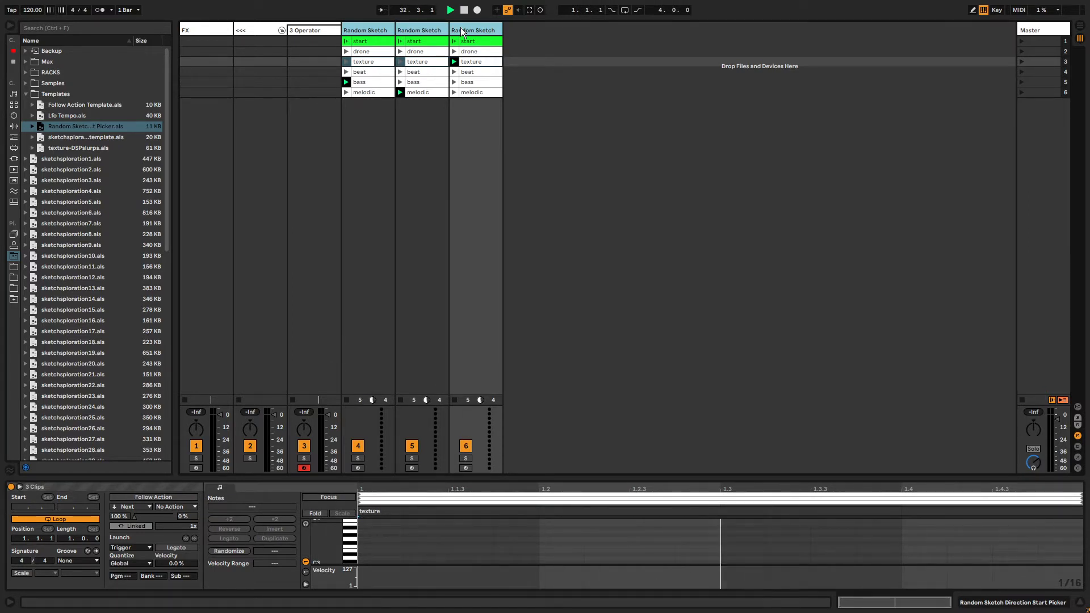
key(Delete)
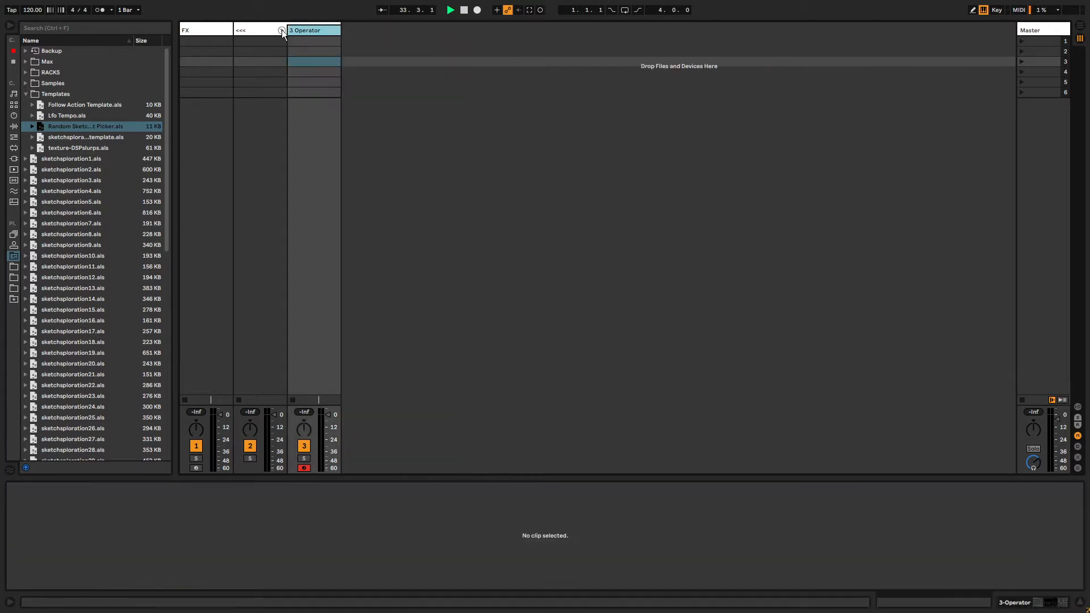
- Create and launch a clip in the Operator track's first slot, and fill it with sustained full-bar notes including D3 and F3
double_click(306, 40)
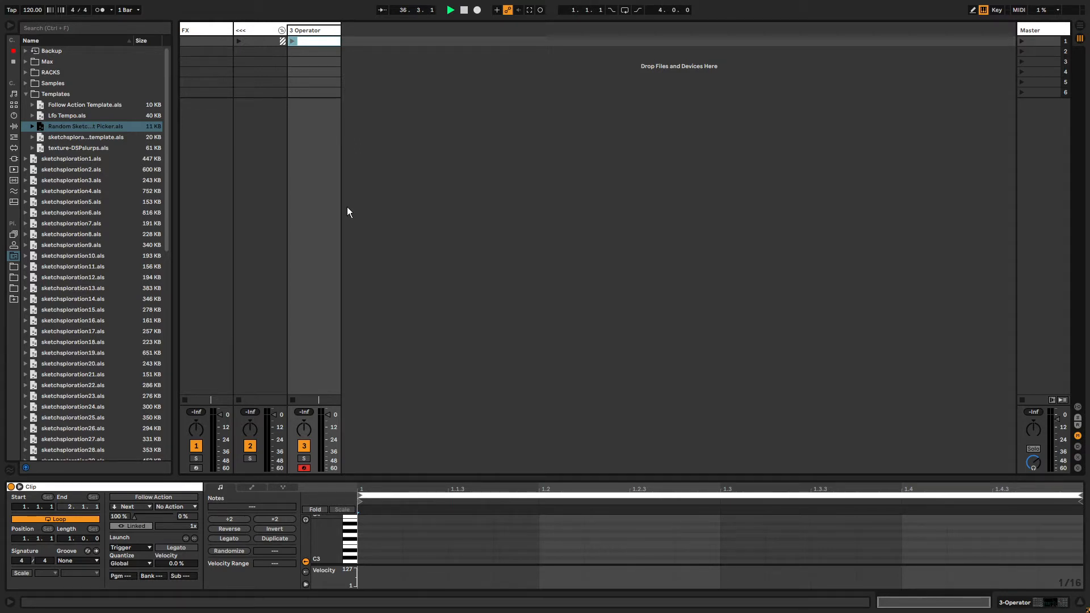
click(292, 39)
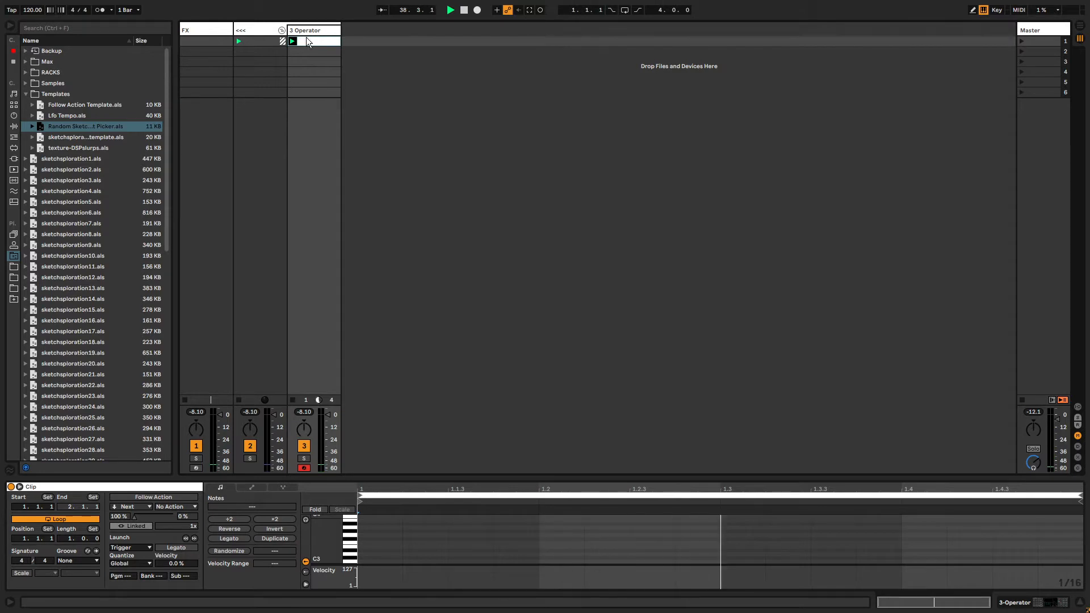
double_click(368, 553)
double_click(373, 544)
drag(414, 535, 1082, 554)
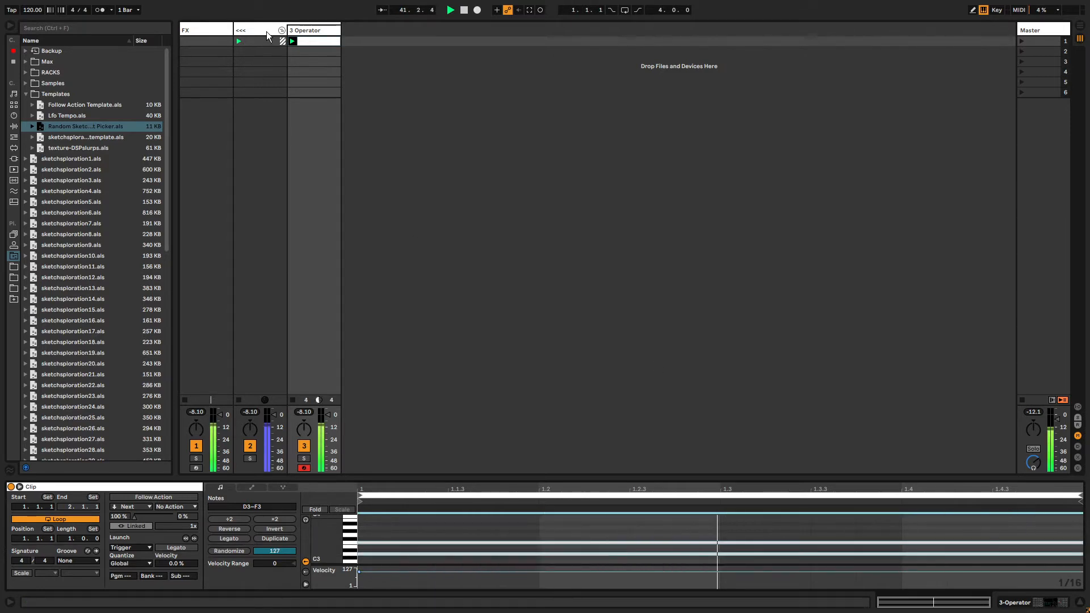
- Load the Pitch & Vibrato device from the Max Audio folder onto the Operator track, after the Operator instrument
click(308, 29)
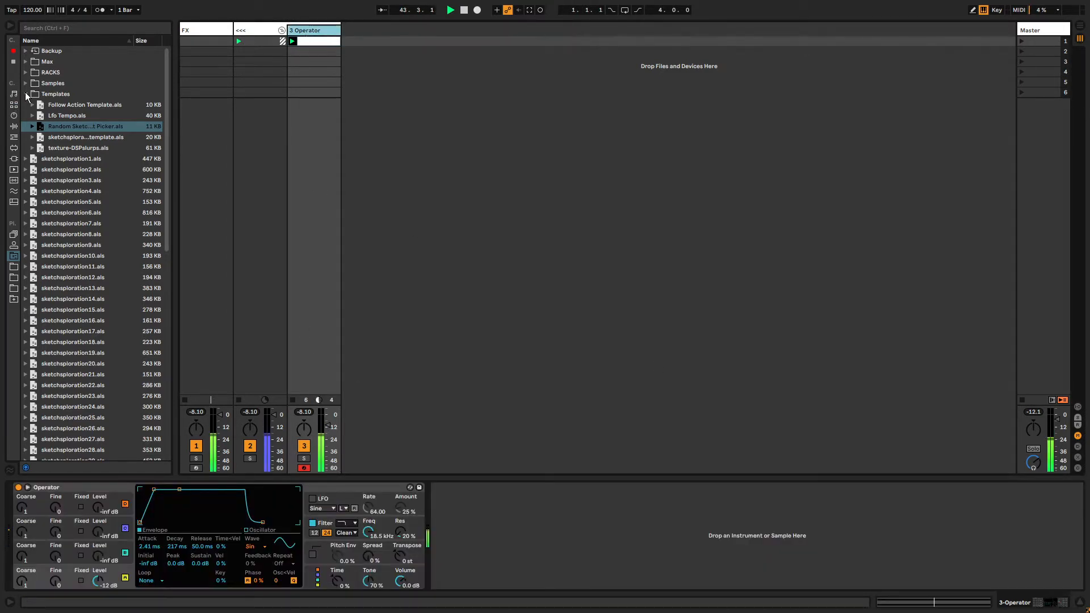
click(26, 94)
click(26, 73)
click(60, 84)
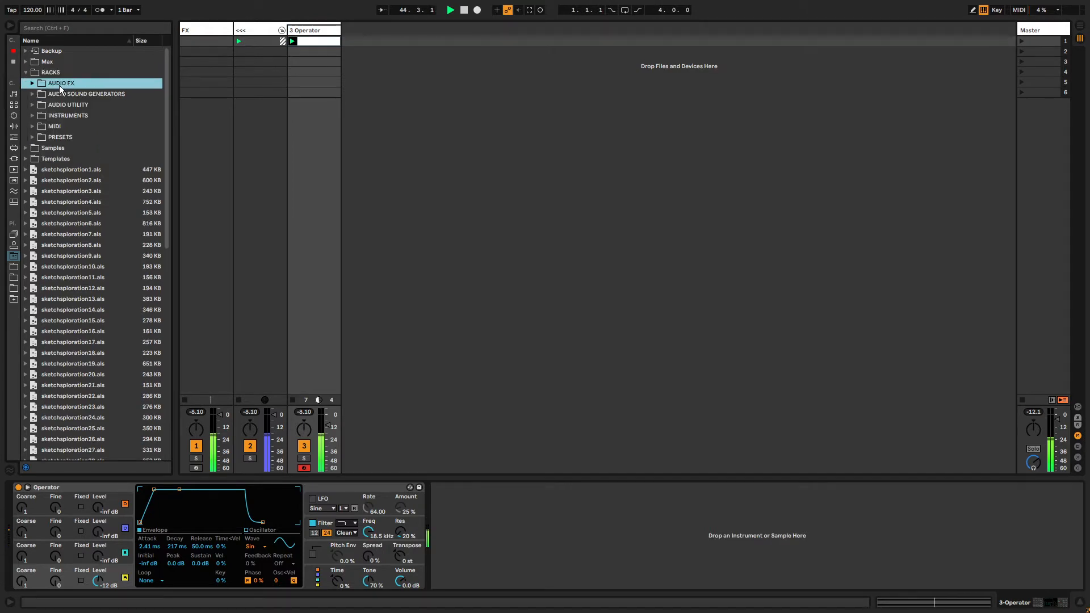
click(25, 72)
click(26, 61)
click(42, 73)
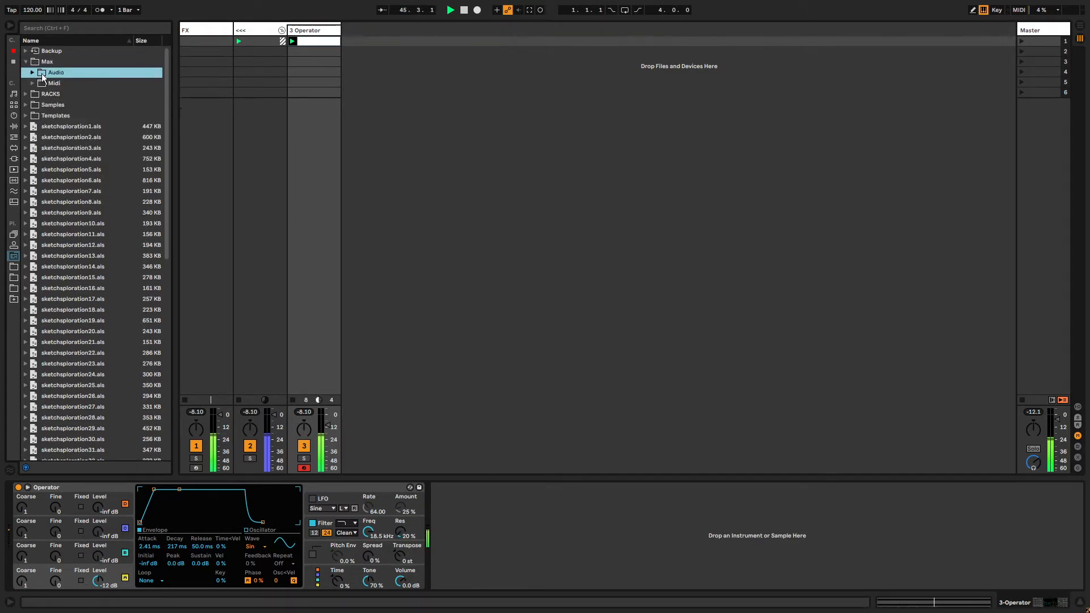
click(33, 73)
drag(69, 160, 533, 540)
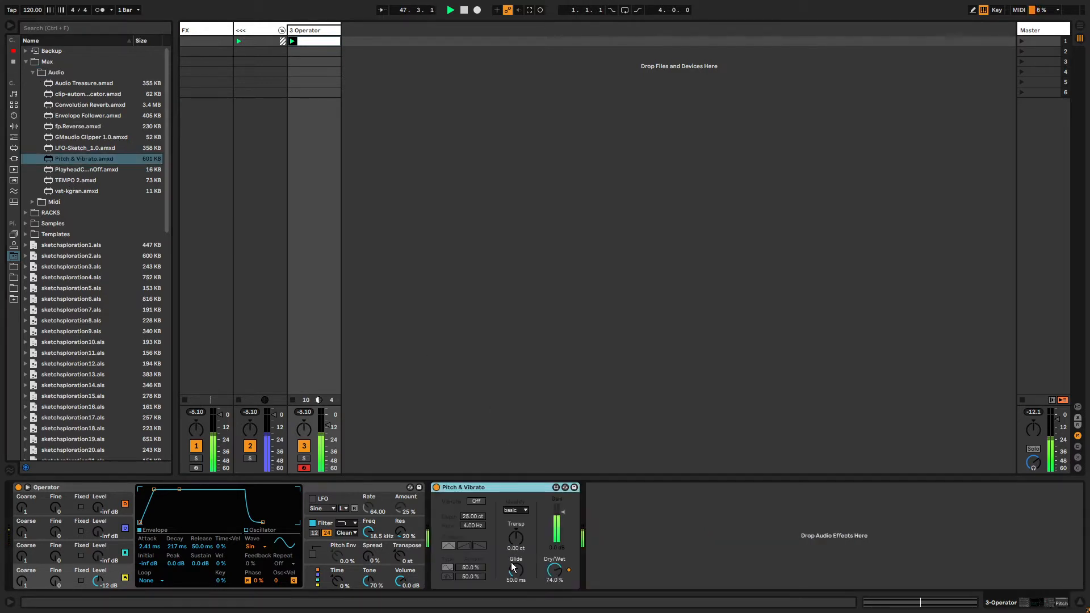
- Turn on vibrato in Pitch & Vibrato, with a depth of 1040 ct and a rate of 73.8 Hz
click(477, 502)
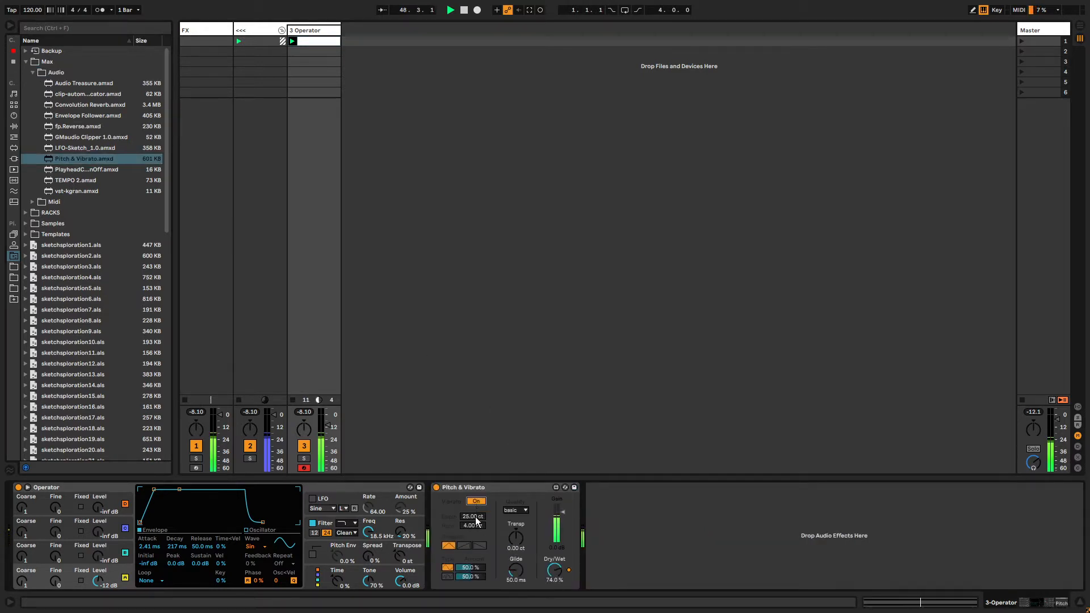
mouse_move(476, 516)
mouse_down()
mouse_move(469, 489)
mouse_move(470, 534)
mouse_up()
- Switch to OBS, raise the Desktop Audio level slightly, and reposition the floating visuals window over the Live set
key(alt+Tab)
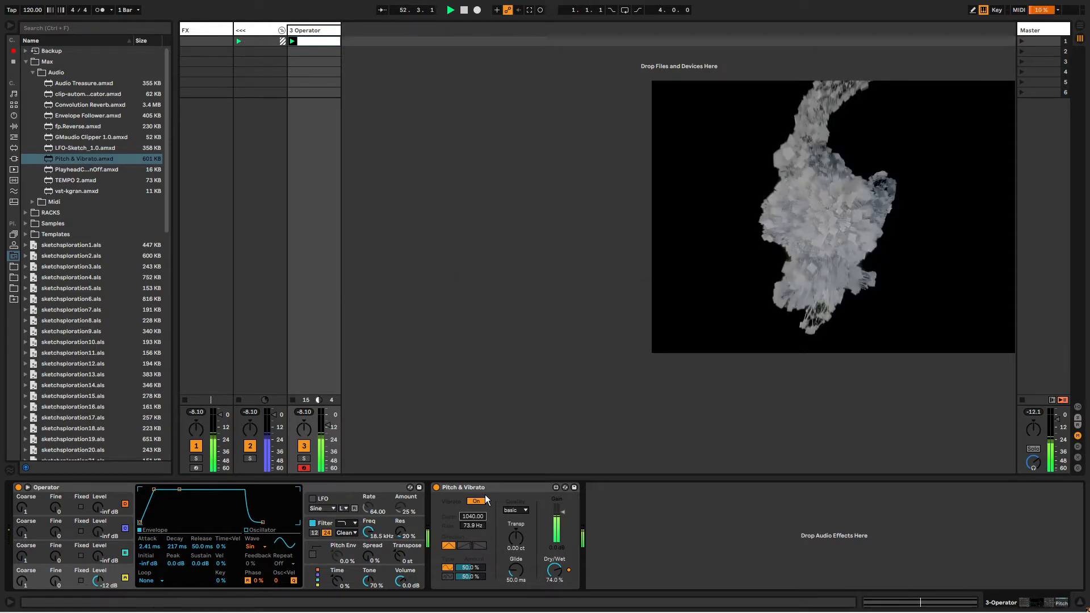
key(alt+Tab)
key(Tab)
key(Tab)
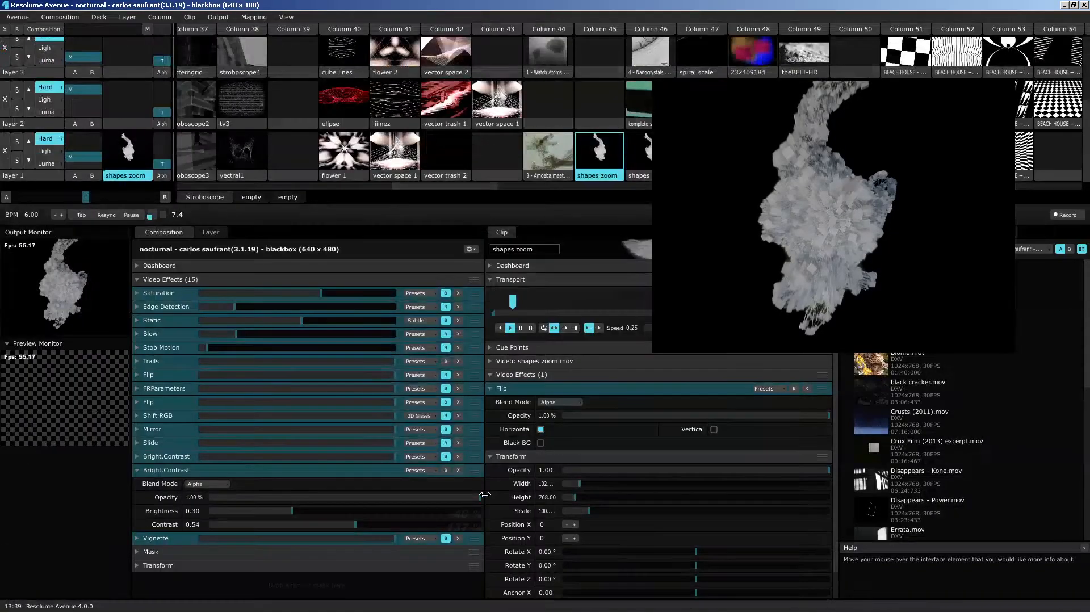
key(alt+Tab)
key(alt+Tab)
key(Tab)
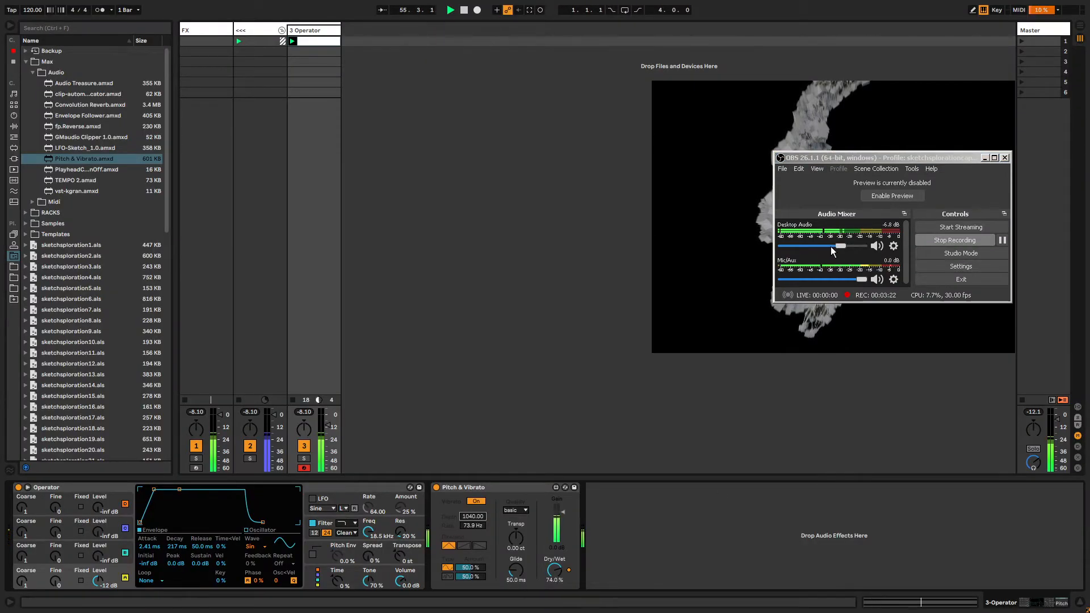
drag(842, 246, 846, 244)
drag(761, 127, 758, 143)
drag(751, 211, 751, 208)
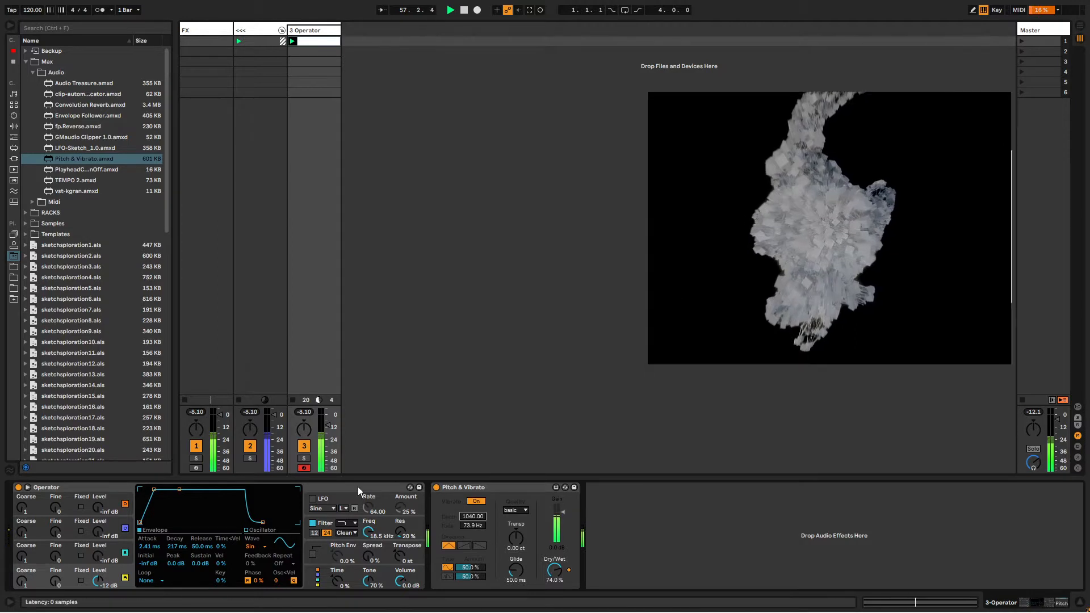
- Set the vibrato depth to 665 ct and rate to 69.8 Hz, with the two percentage amounts at 22.4% and 74%
drag(471, 517, 470, 469)
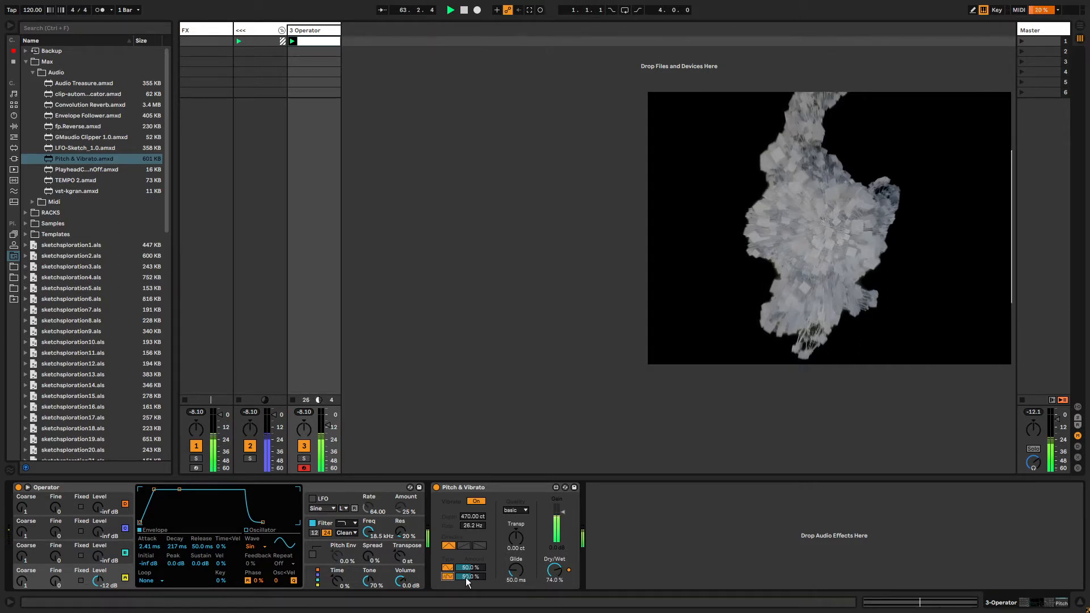
mouse_move(465, 577)
mouse_down()
mouse_move(466, 565)
mouse_move(467, 591)
mouse_up()
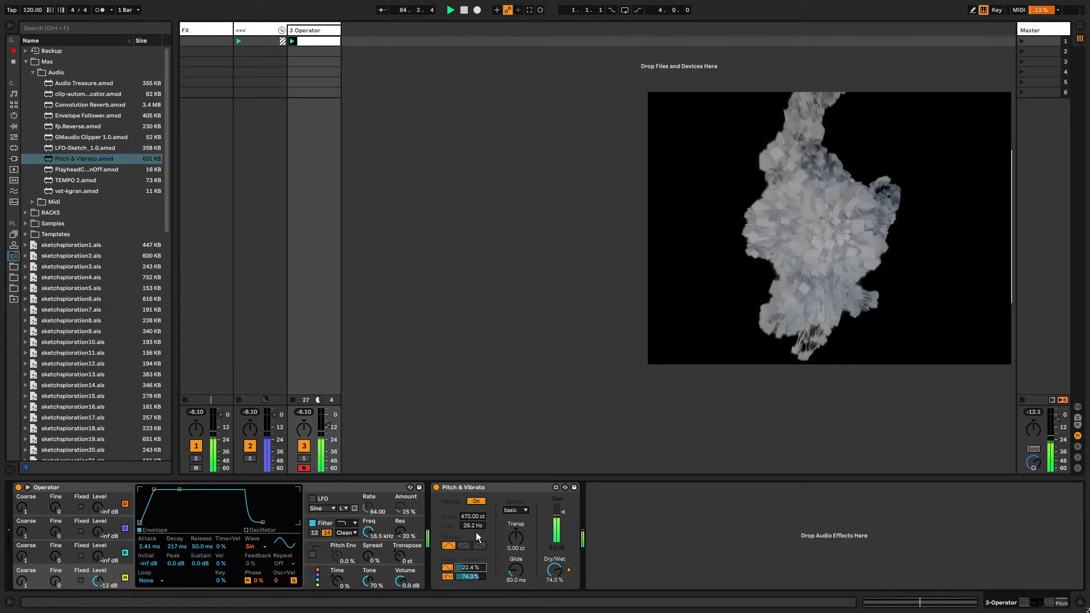
drag(466, 526, 465, 509)
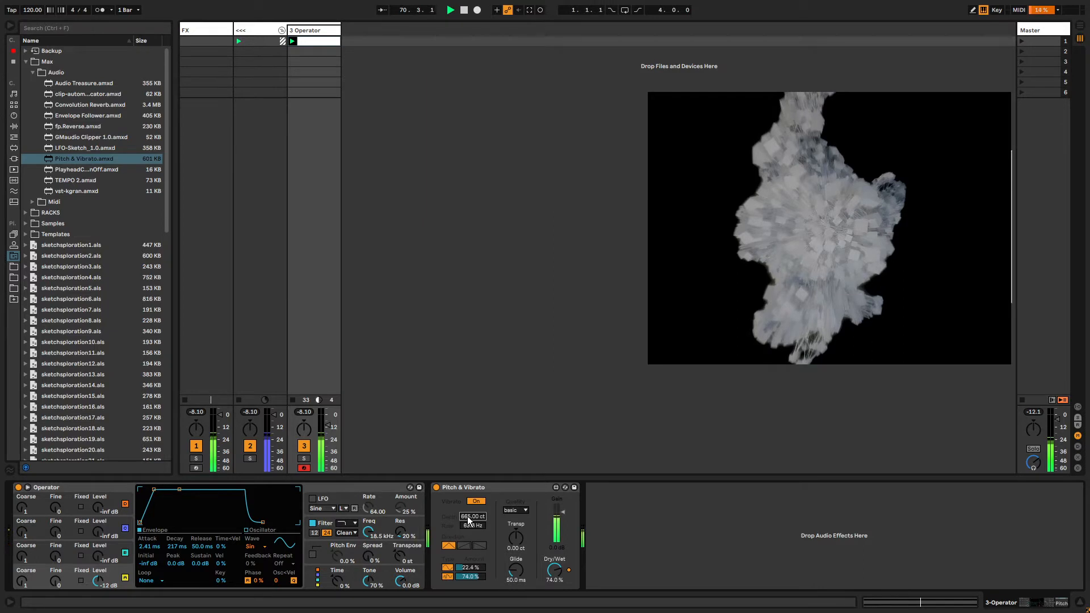
- Group Pitch & Vibrato into an Audio Effect Rack and show the rack's macro controls
click(468, 487)
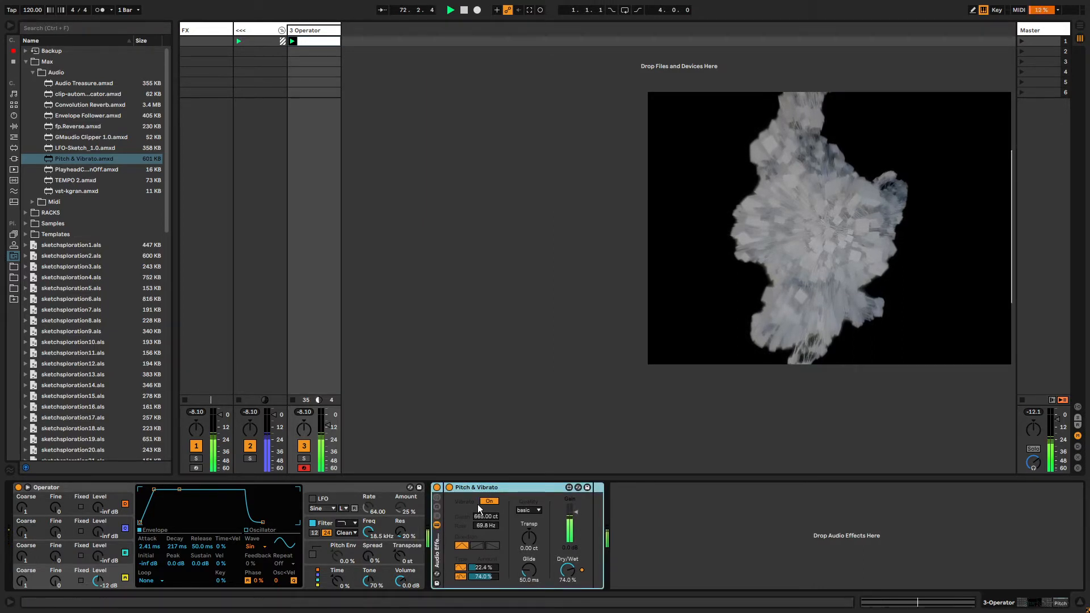
key(ctrl+g)
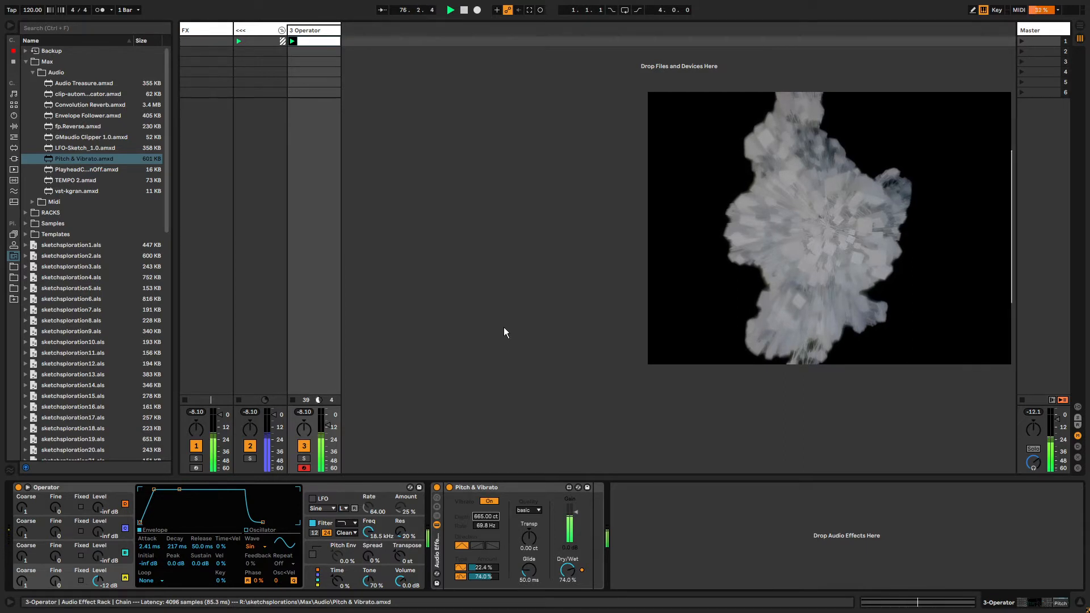
click(463, 488)
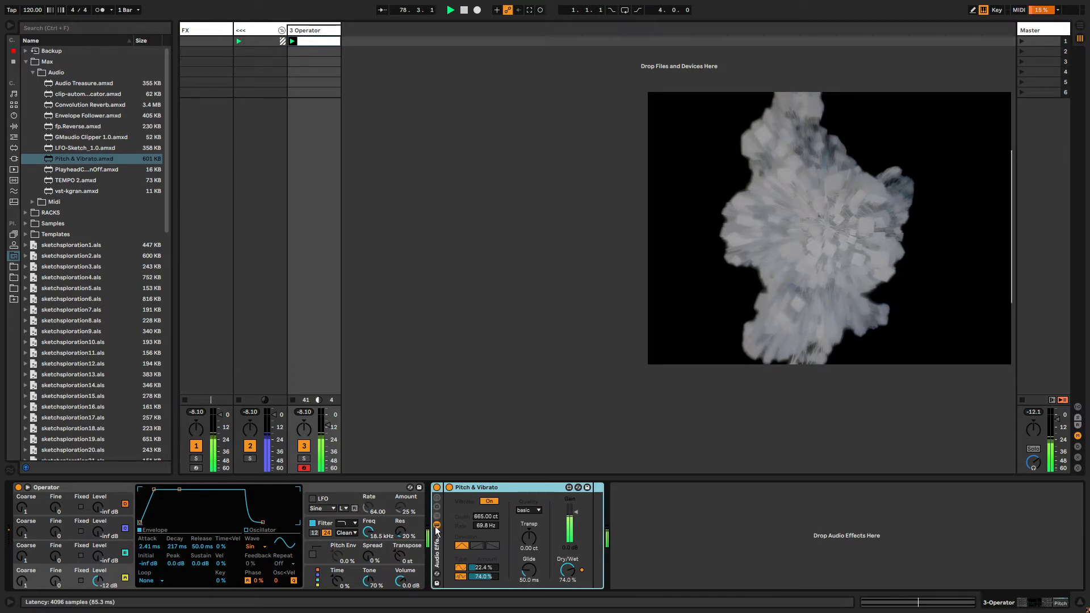
key(ctrl+g)
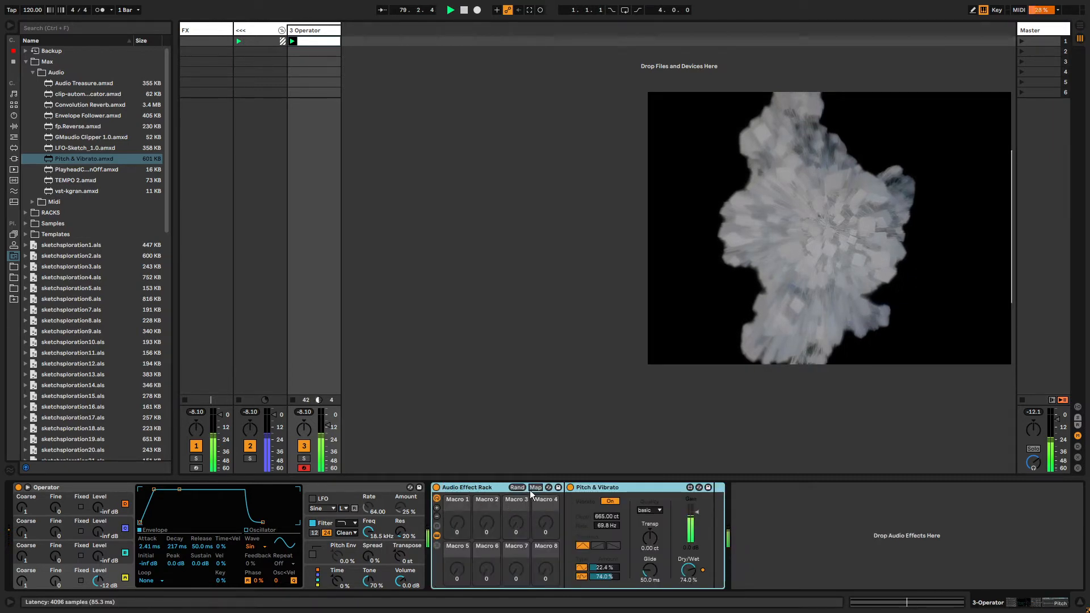
- Map the vibrato depth to the rack's first macro and set that macro to about 435 ct
click(532, 488)
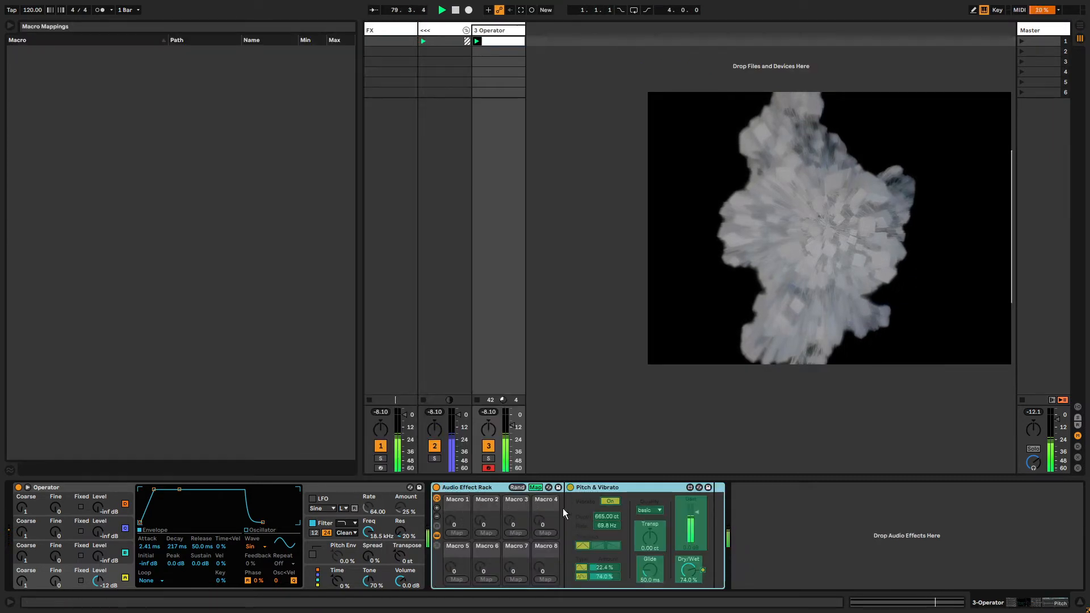
click(606, 518)
click(456, 533)
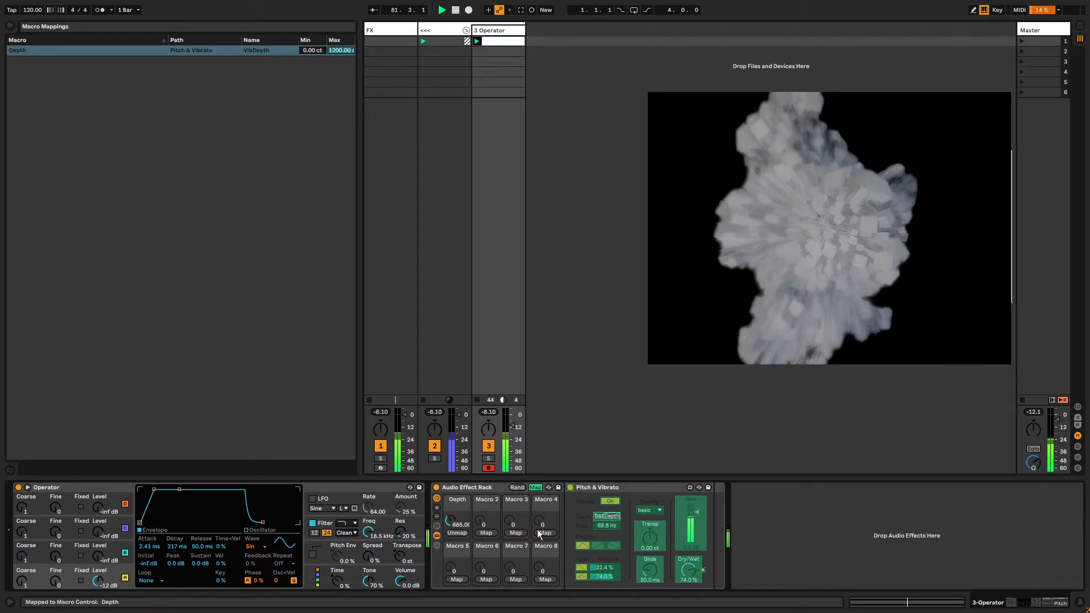
click(535, 487)
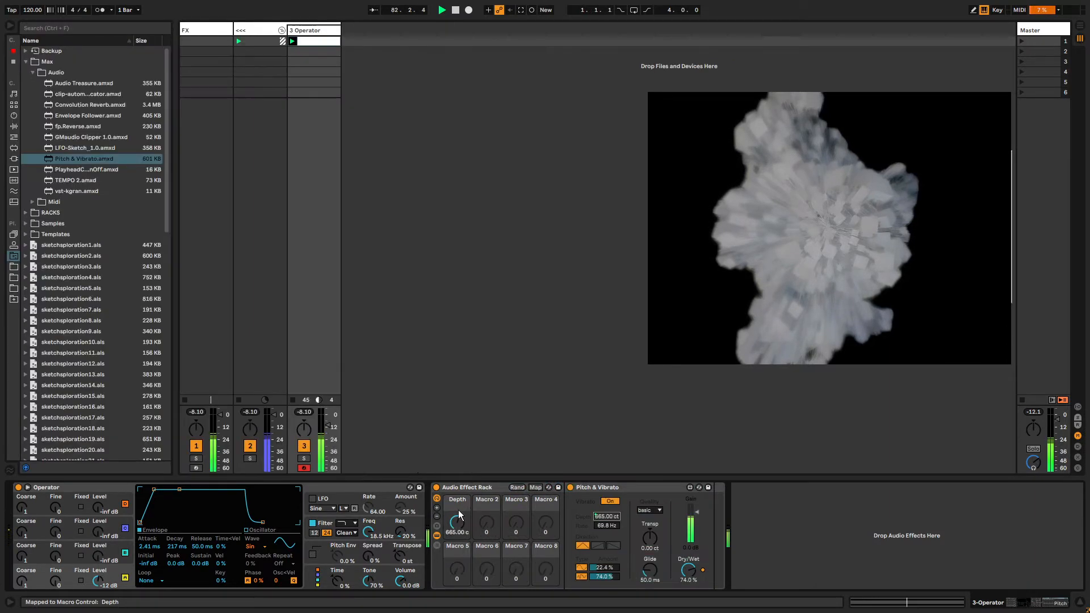
mouse_move(458, 511)
mouse_down()
mouse_move(459, 565)
mouse_move(457, 511)
mouse_up()
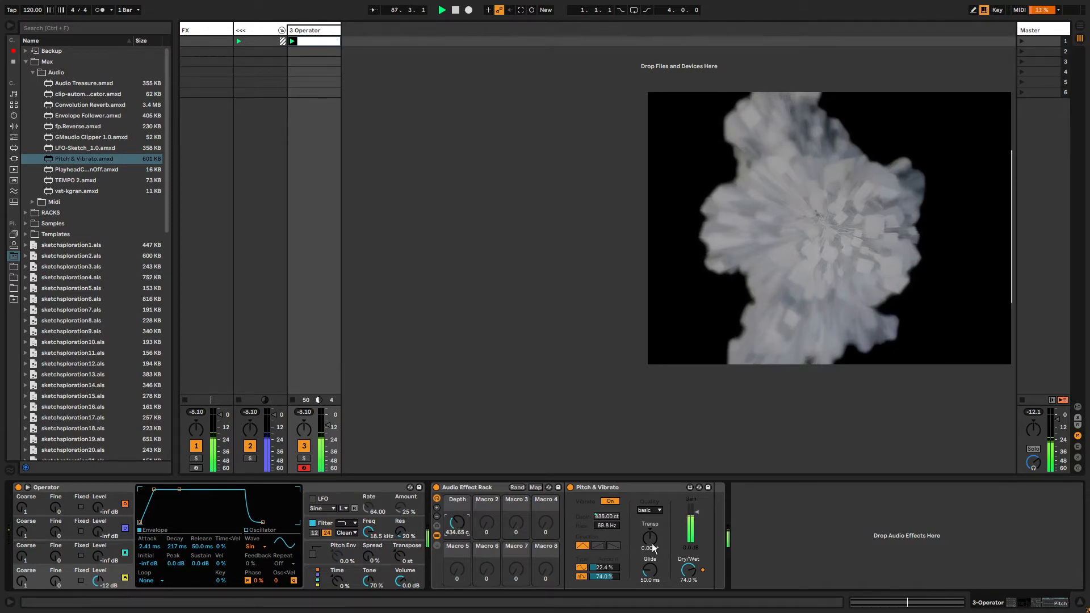
- Map the Pitch & Vibrato Transp control to the rack's second macro and leave map mode
click(536, 487)
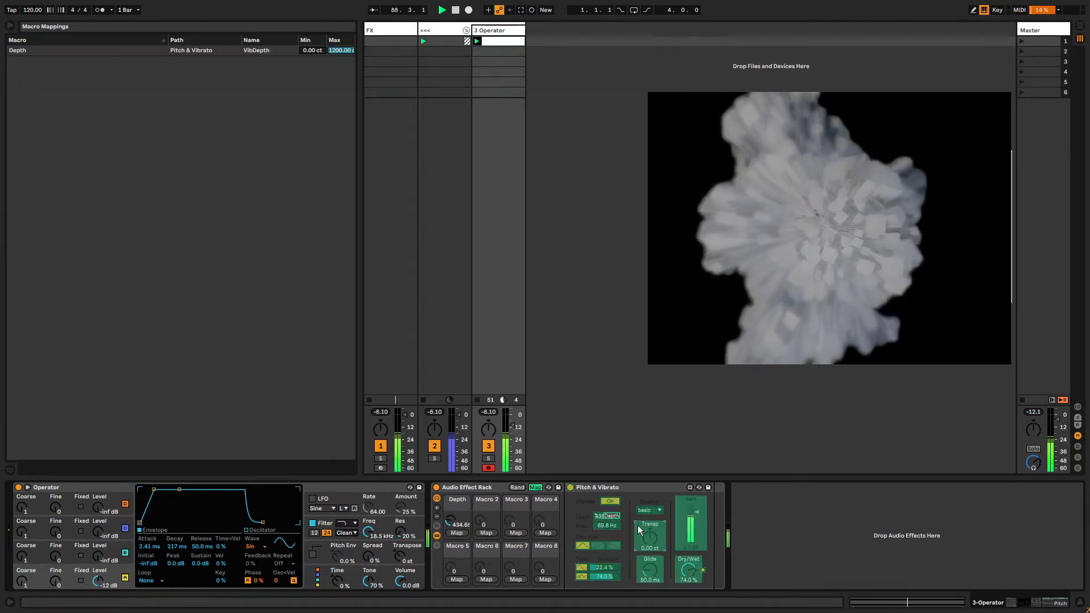
click(487, 533)
click(535, 487)
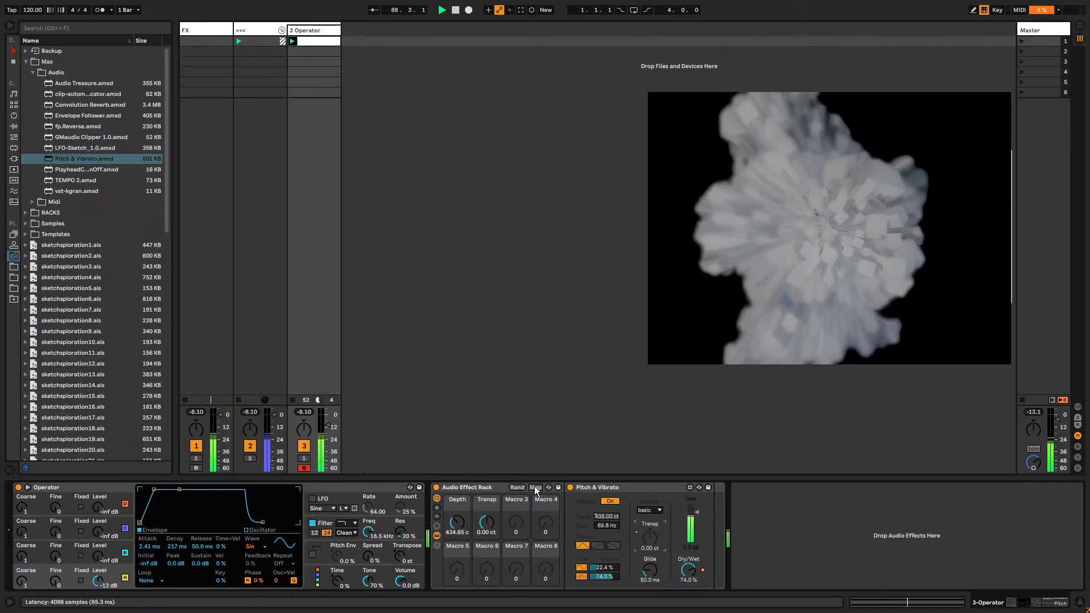
- Set the Transp macro to about -1492 ct and Dry/Wet to 63%, mapping Dry/Wet to the rack's third macro
drag(488, 524, 620, 553)
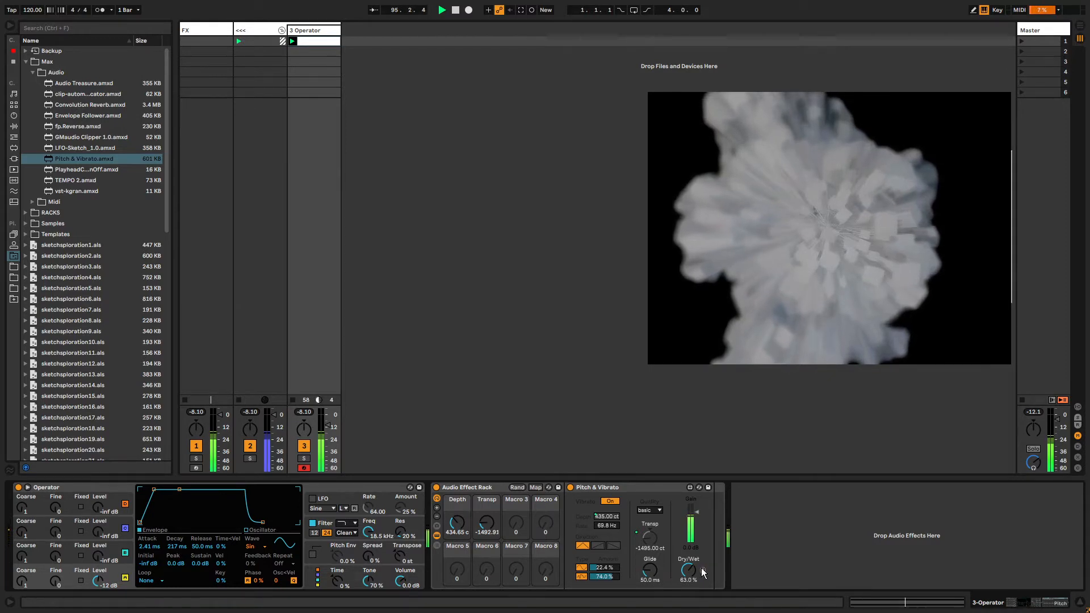
click(534, 487)
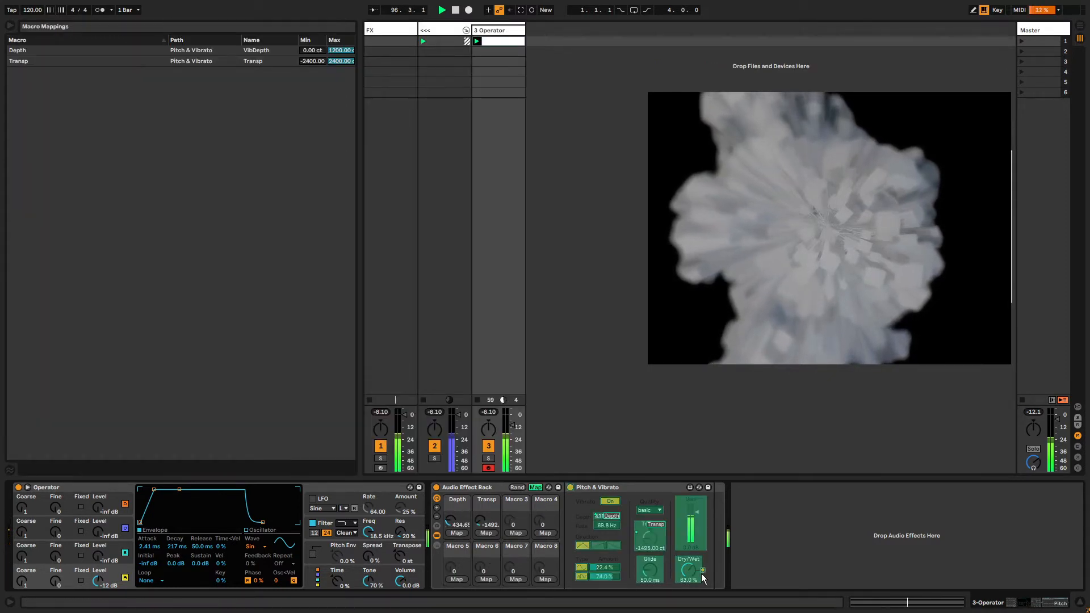
click(687, 572)
click(508, 533)
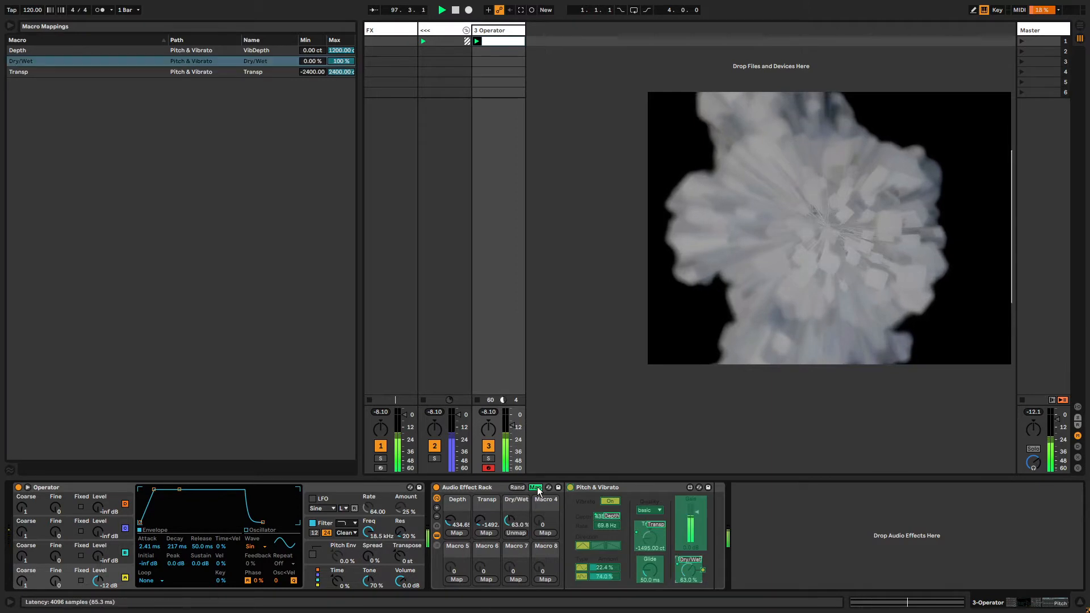
click(535, 487)
- Set the rack's Dry/Wet macro to 100% and its Transp macro to about -1984 ct
drag(519, 527, 487, 524)
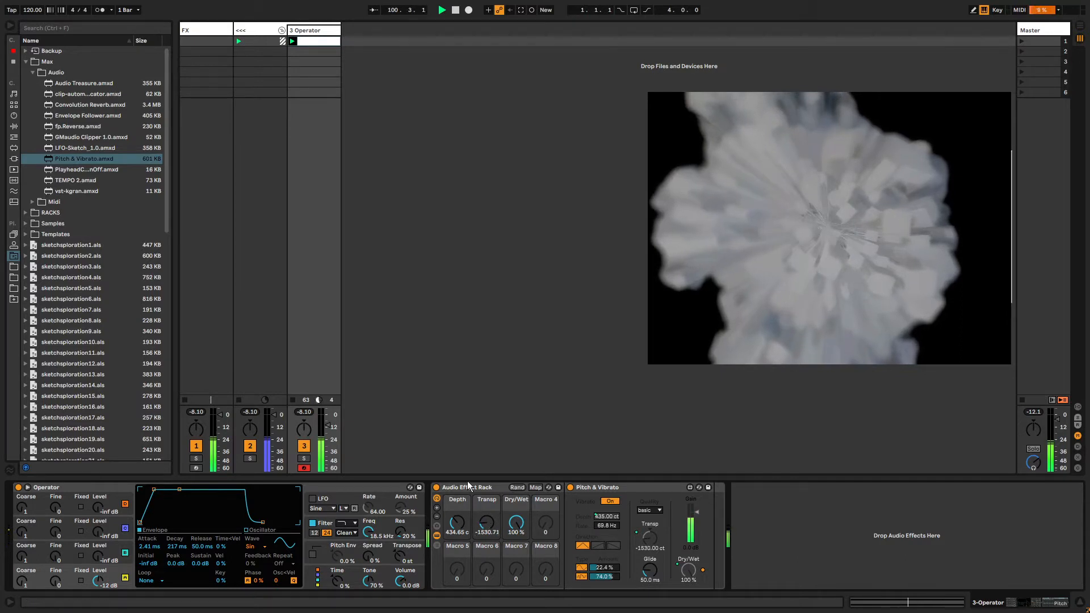
click(486, 522)
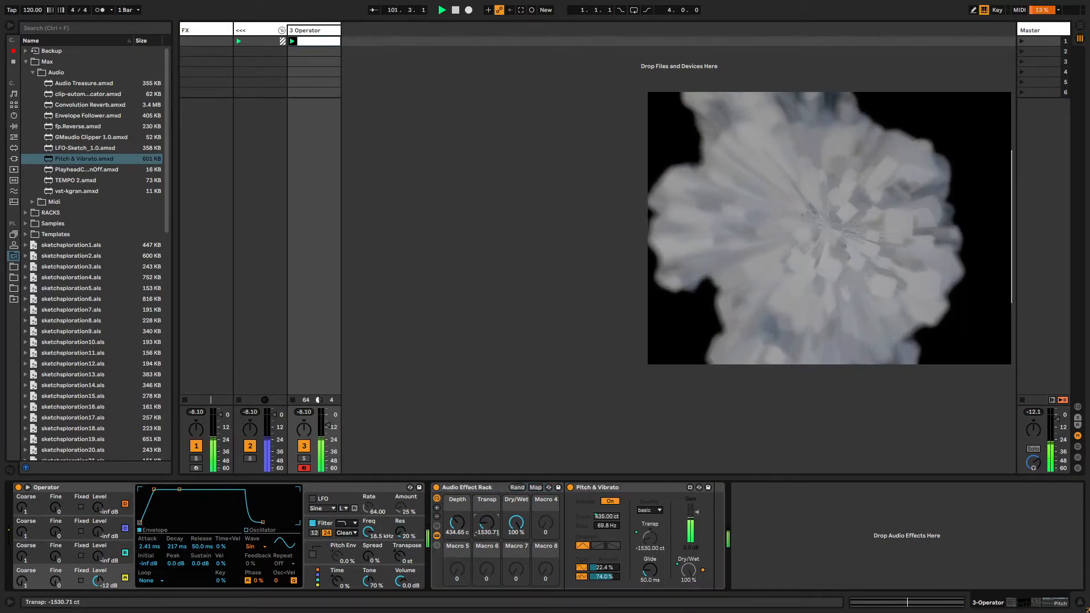
drag(486, 526, 486, 535)
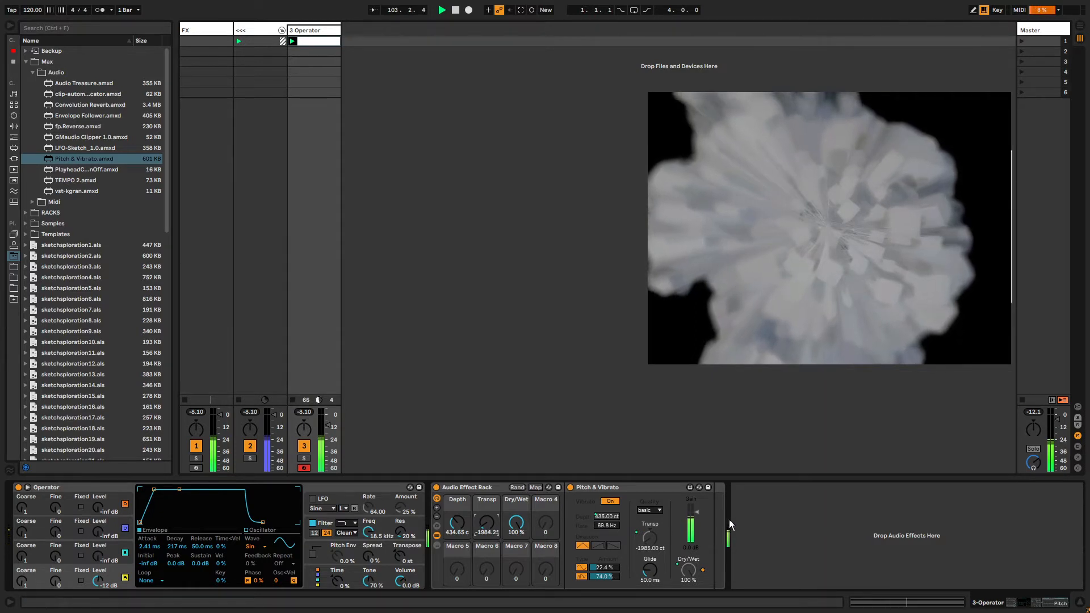
- Raise the volume of all three tracks to -4.38 dB and set the rack's Depth macro to about 614 ct
drag(462, 482, 761, 517)
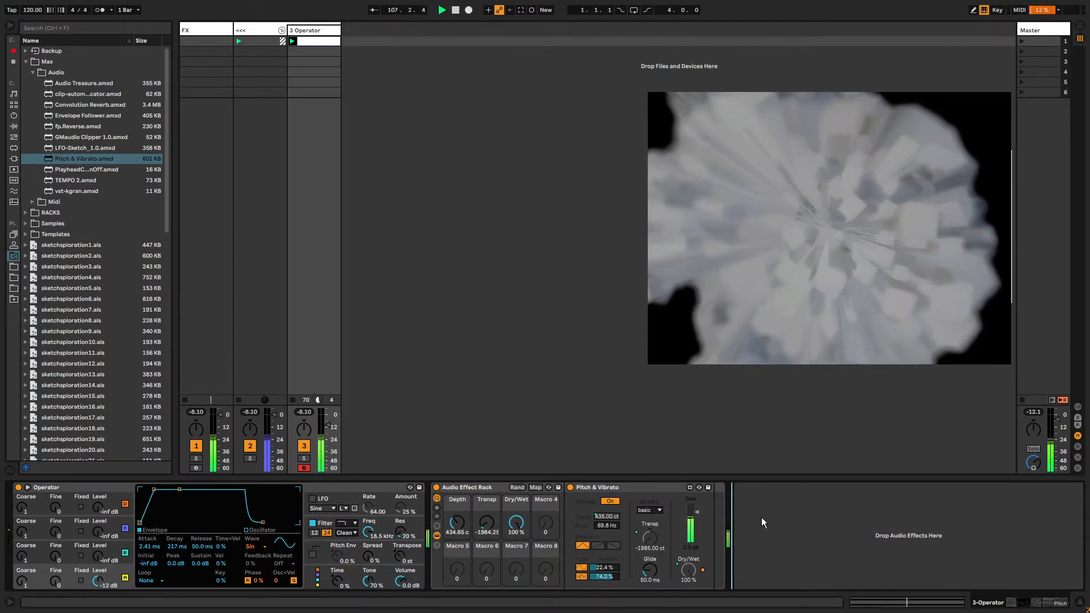
drag(324, 429, 328, 421)
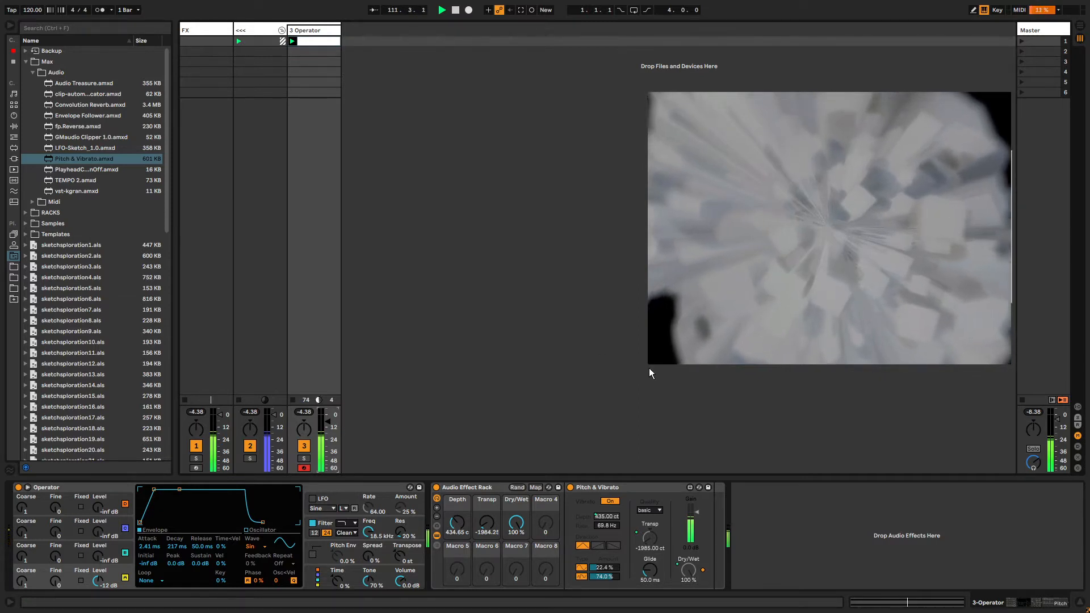
mouse_move(457, 523)
mouse_down()
mouse_move(456, 491)
mouse_move(457, 512)
mouse_up()
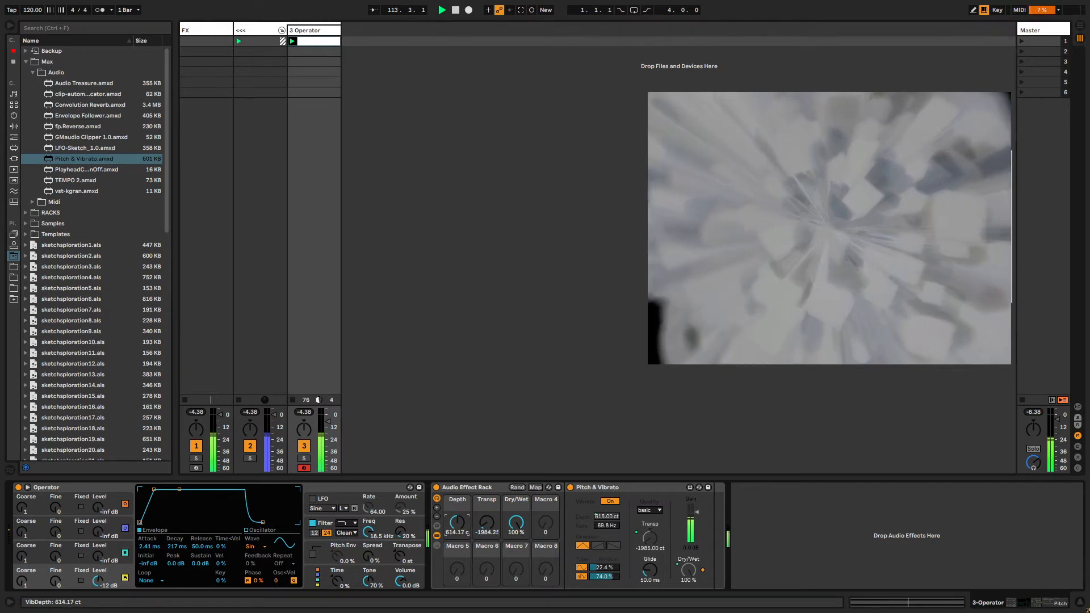
- Lower Operator's filter frequency to about 7.78 kHz and enable its LFO at 100% amount with a rate of 127
click(74, 486)
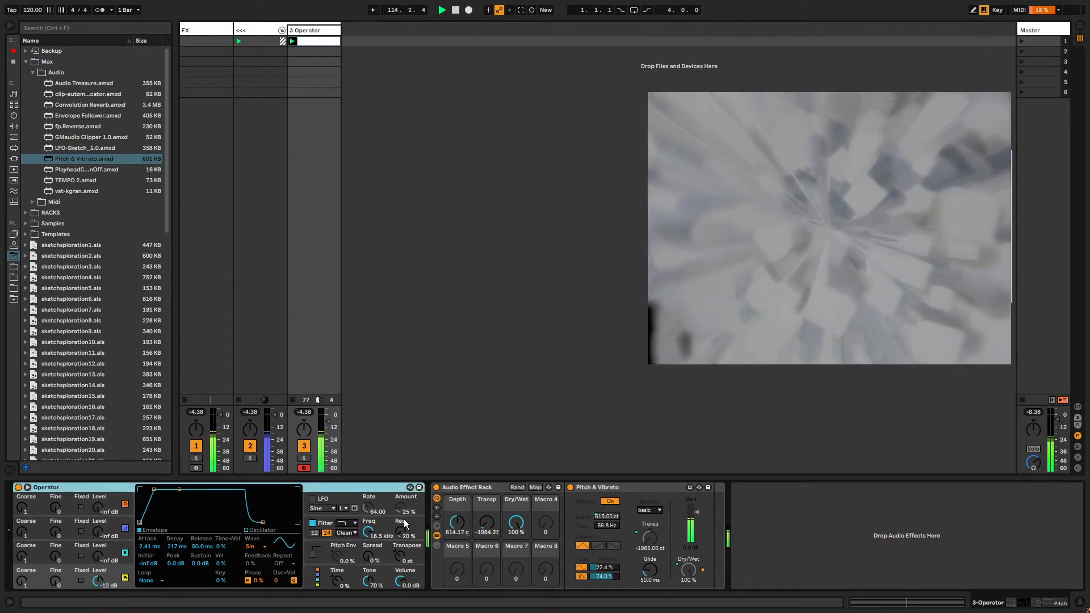
drag(369, 529, 368, 546)
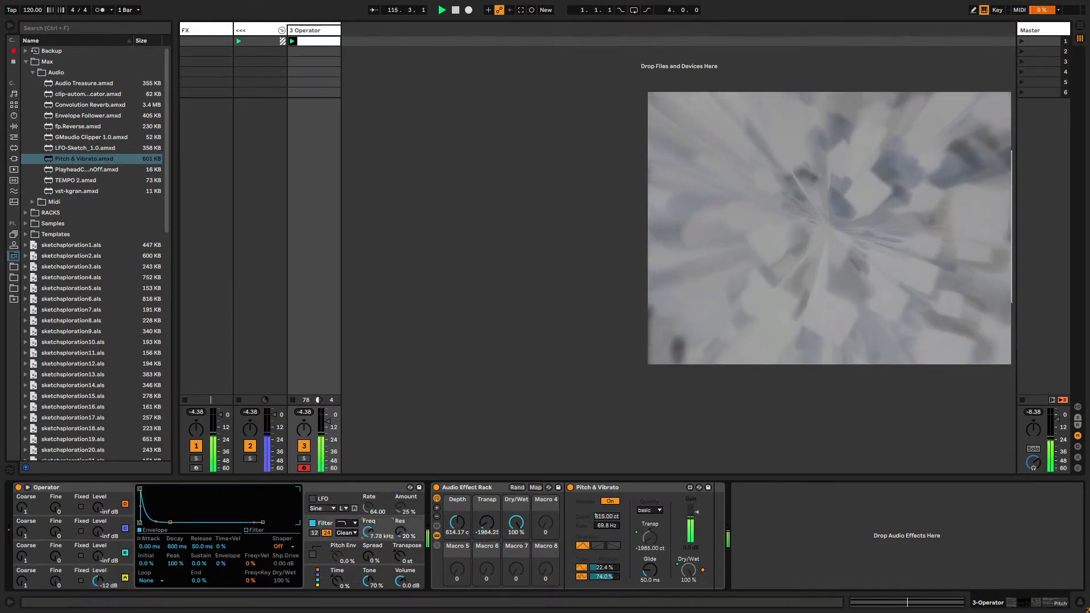
click(313, 500)
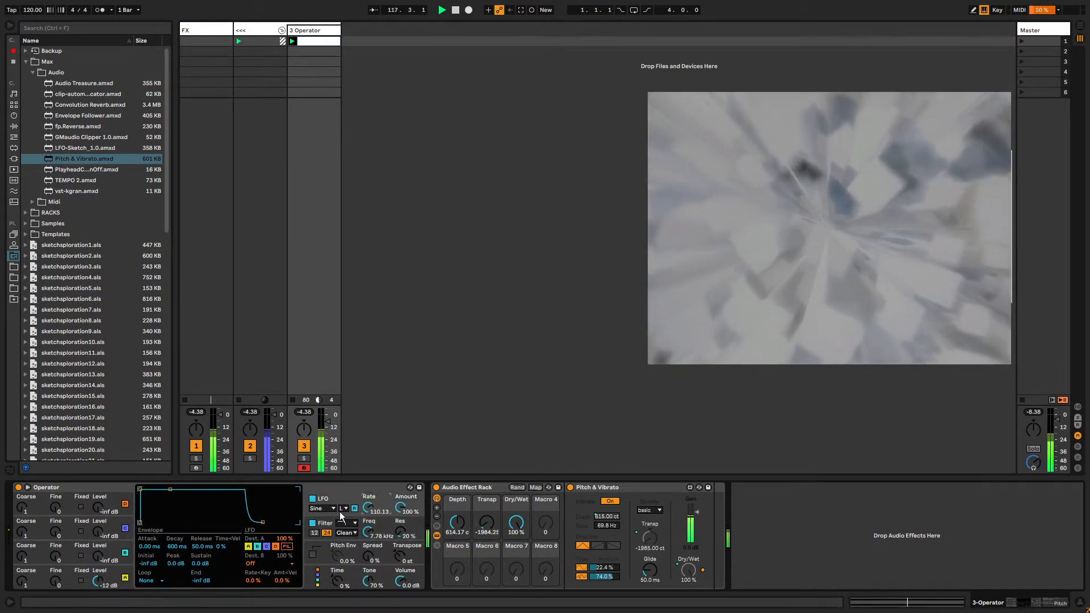
mouse_move(365, 510)
mouse_down()
mouse_move(354, 502)
mouse_move(367, 496)
mouse_up()
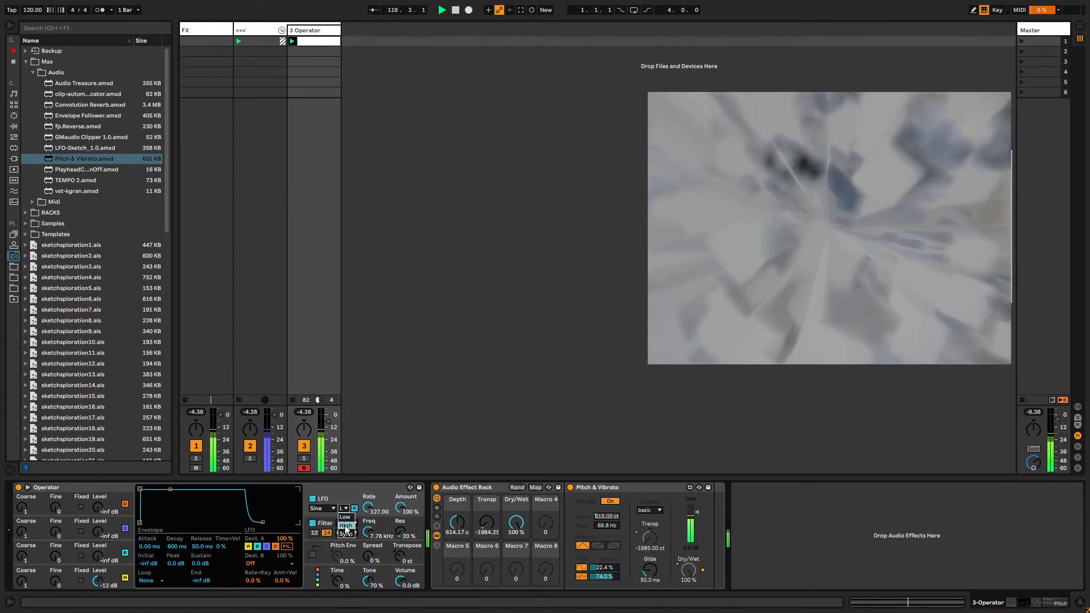
- Switch Operator's LFO to the High range and set its rate to about 100.8
click(342, 509)
click(345, 533)
mouse_move(368, 508)
mouse_down()
mouse_move(368, 530)
mouse_move(368, 508)
mouse_up()
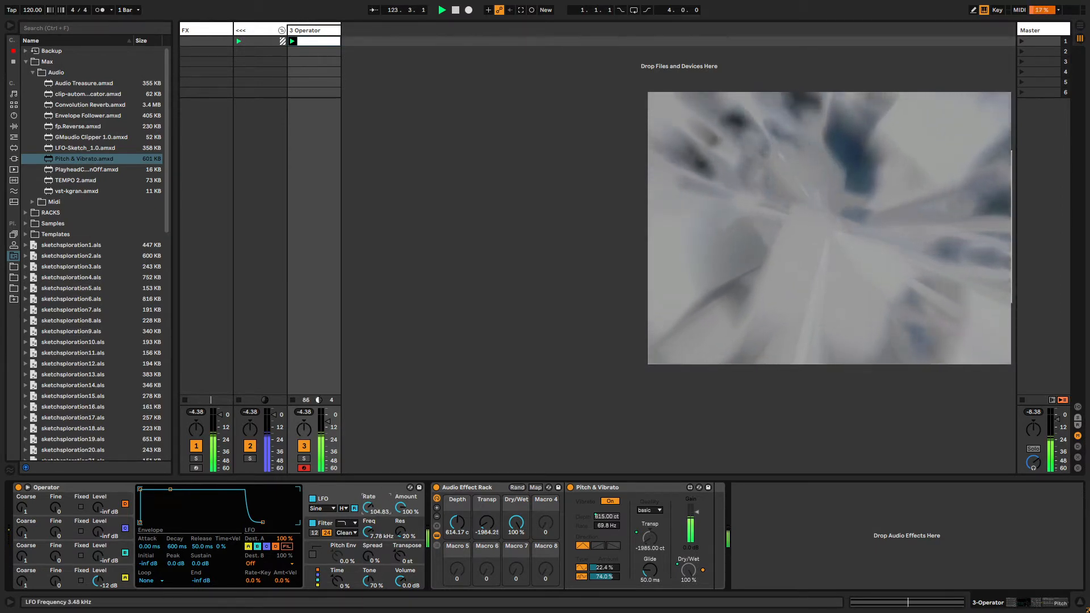
click(472, 487)
click(631, 487)
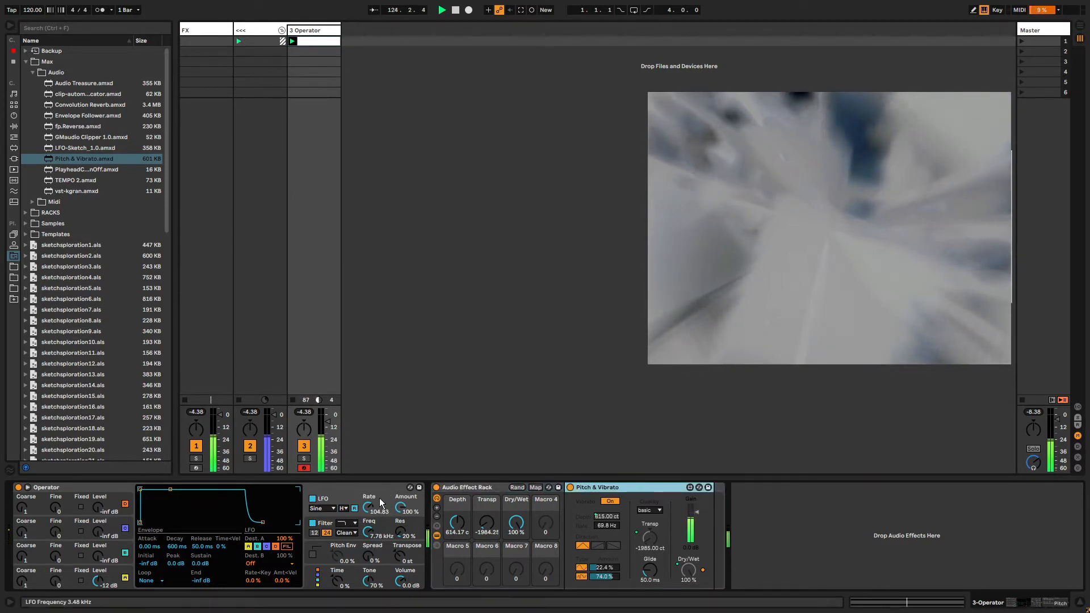
drag(369, 508, 369, 512)
- Search for Delay and add the effect after the Pitch & Vibrato rack on the Operator track
click(39, 72)
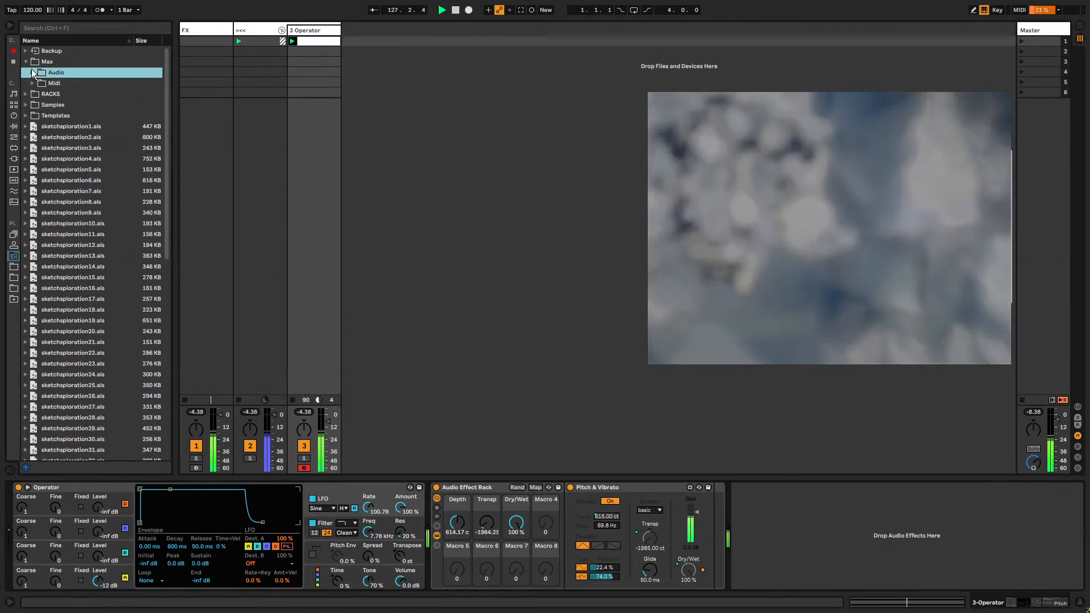
key(ctrl+f)
text(delay)
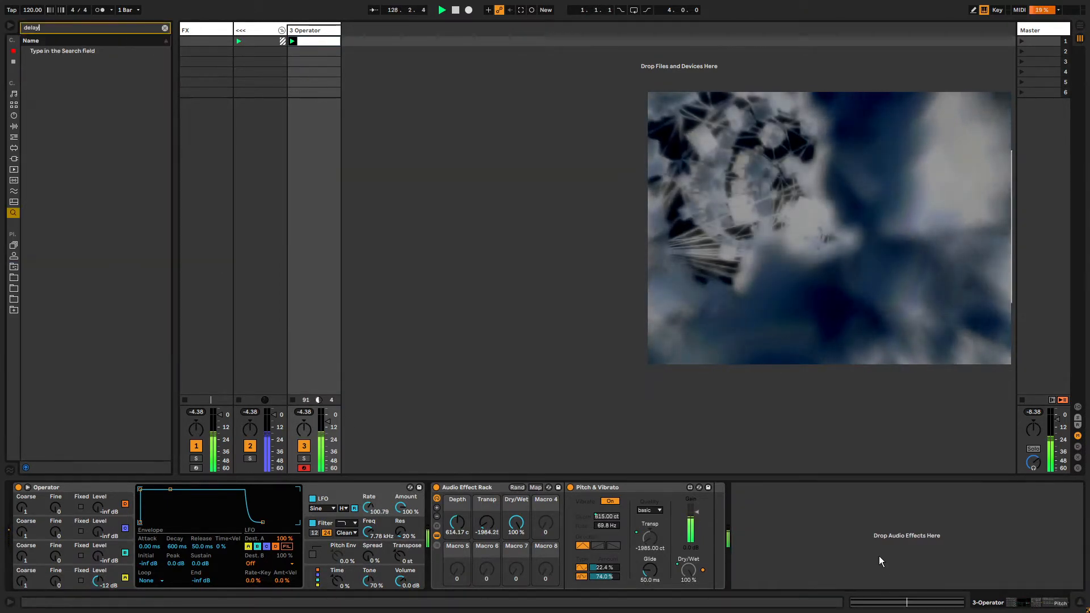
key(Return)
key(Escape)
drag(737, 519, 762, 540)
- Unlink the Delay's channels, switch both from Sync to Time mode, and set Dry/Wet to 75%
drag(921, 574, 920, 542)
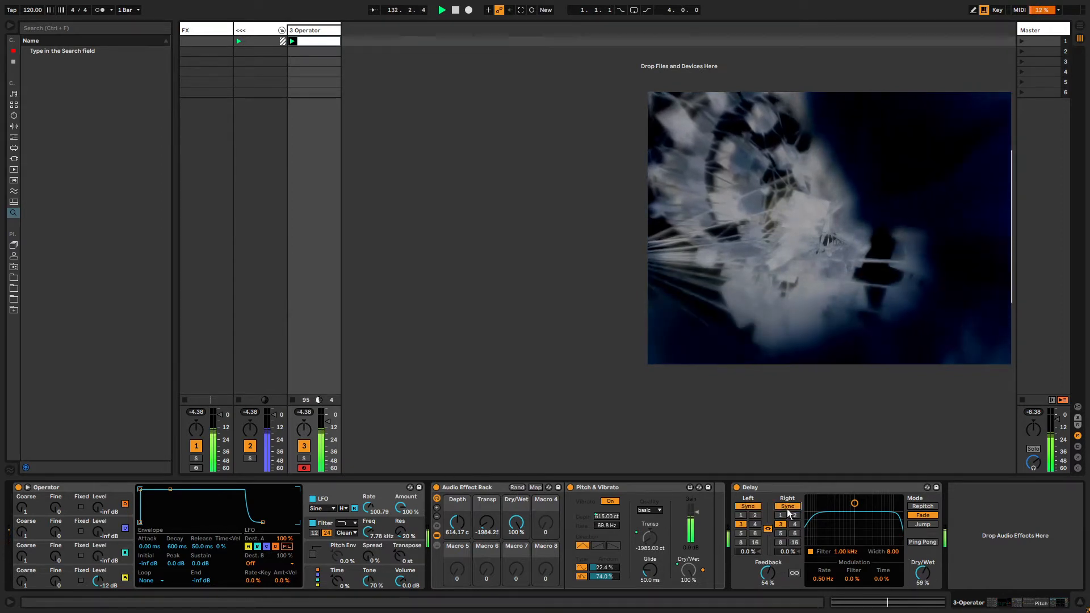
click(768, 528)
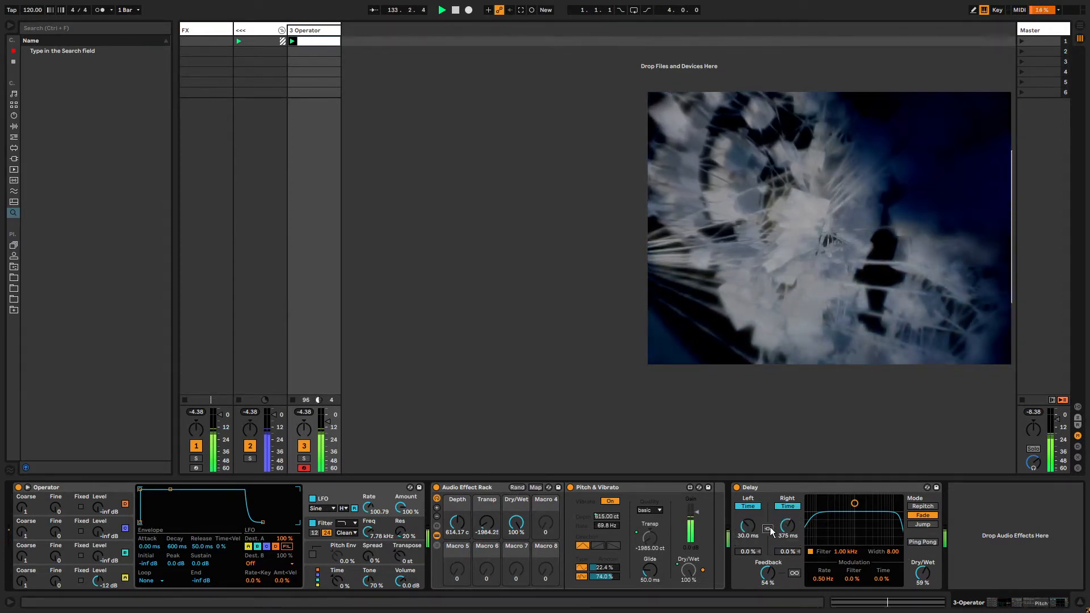
drag(922, 574, 923, 559)
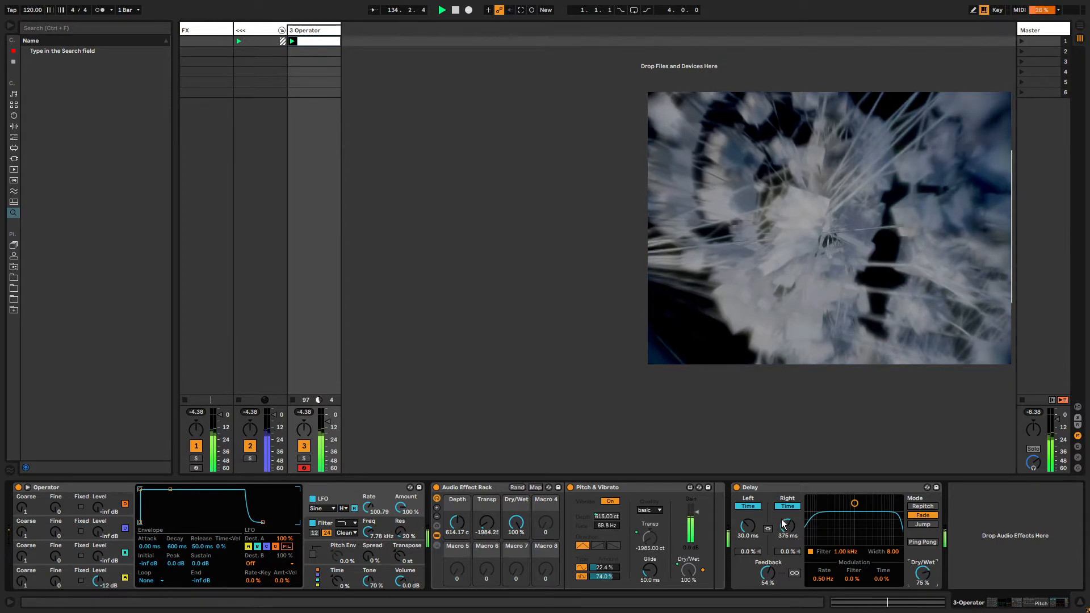
- Set the Delay to 114 ms left, 1.35 s right and 81% feedback, with its filter at 89.7 Hz and width 6.65
drag(748, 526, 787, 521)
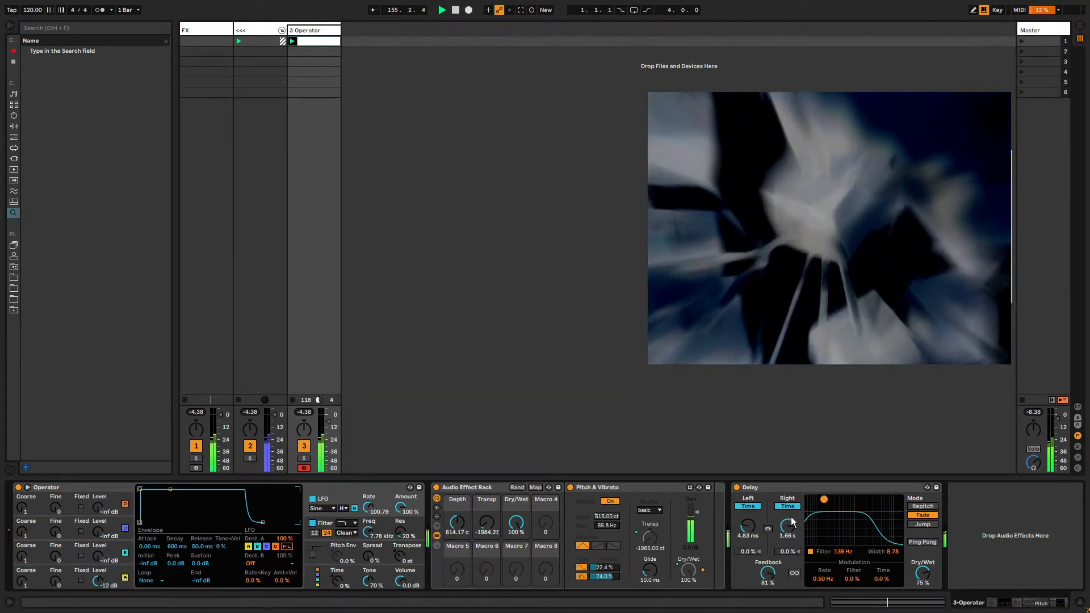
drag(789, 523, 748, 547)
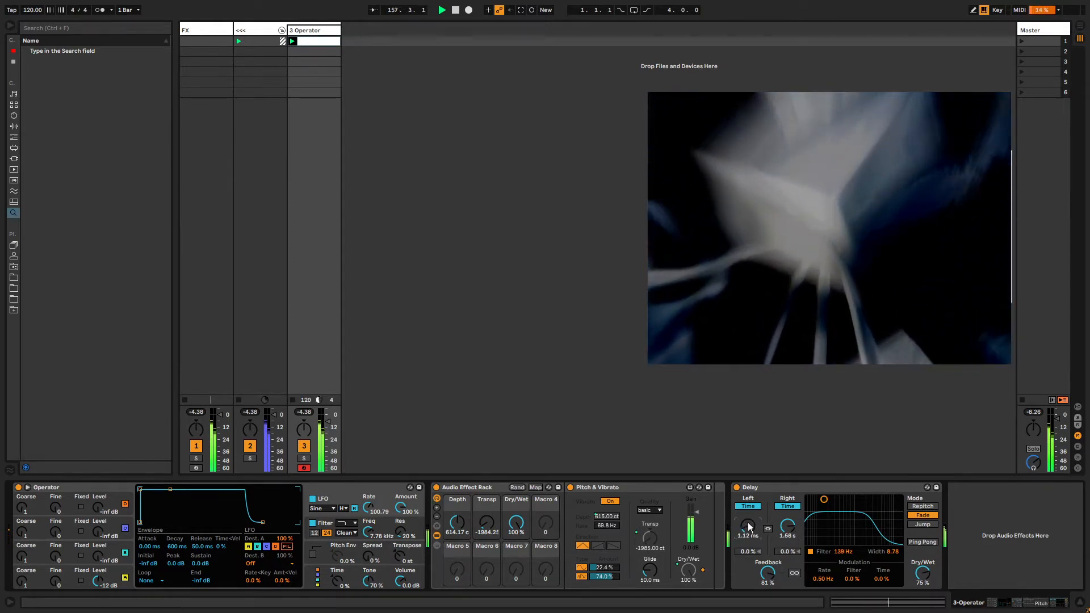
drag(786, 527, 744, 505)
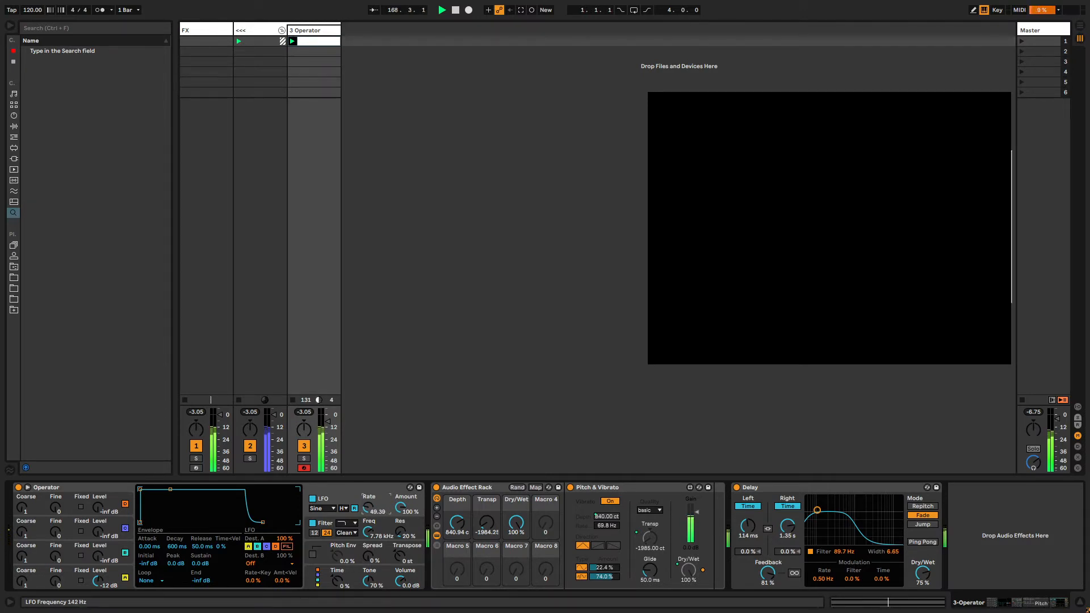
- Try different Operator LFO rates up to about 117 and reposition the floating visual window
mouse_move(898, 228)
mouse_down()
mouse_move(667, 227)
mouse_move(911, 234)
mouse_move(890, 227)
mouse_up()
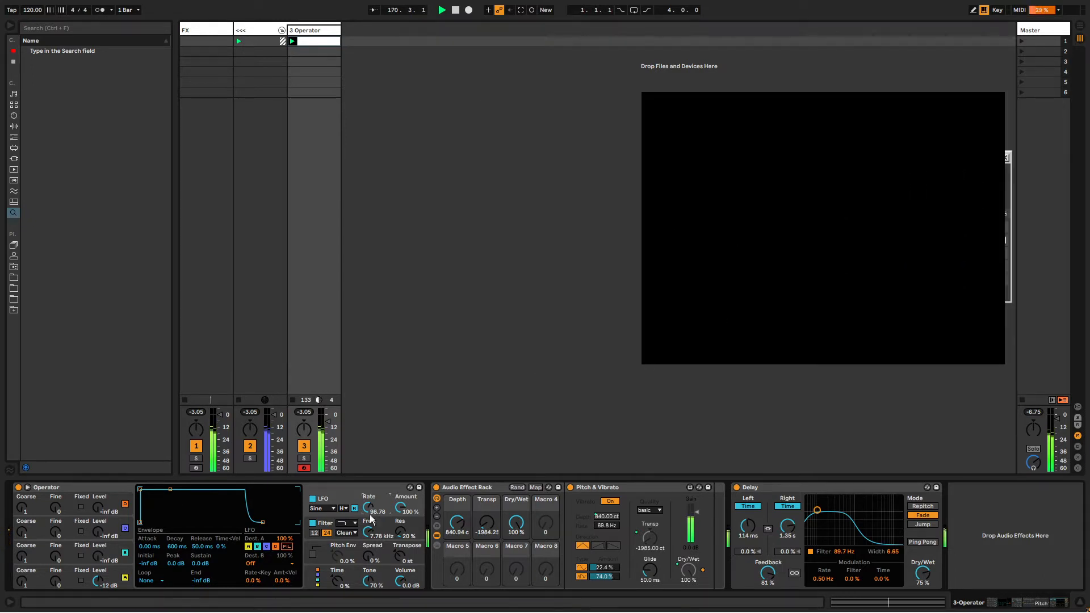
drag(373, 511, 369, 480)
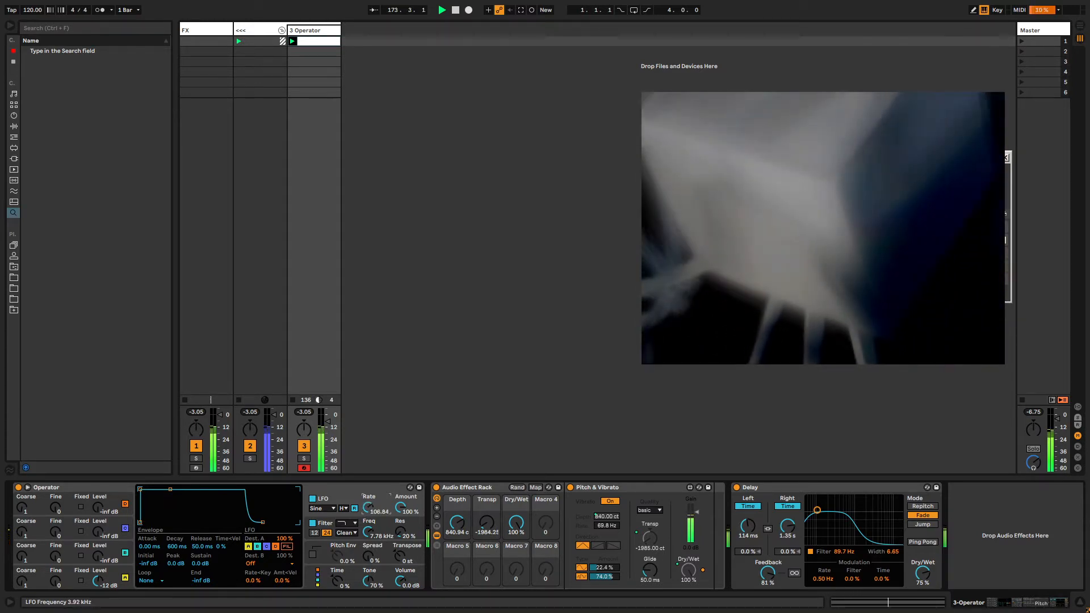
drag(778, 283, 788, 282)
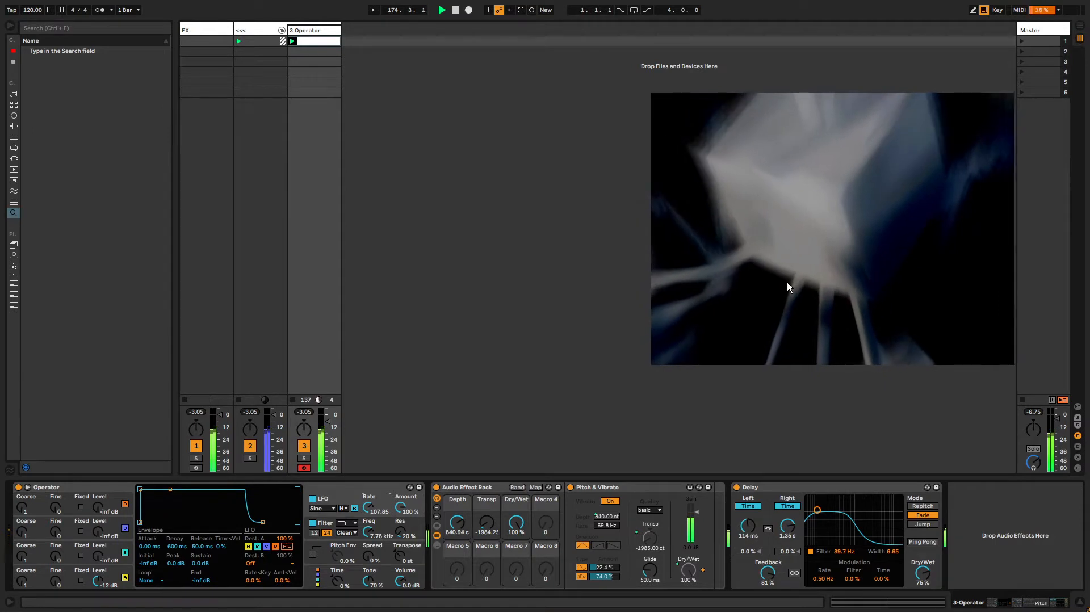
mouse_move(369, 507)
mouse_down()
mouse_move(368, 517)
mouse_move(361, 501)
mouse_up()
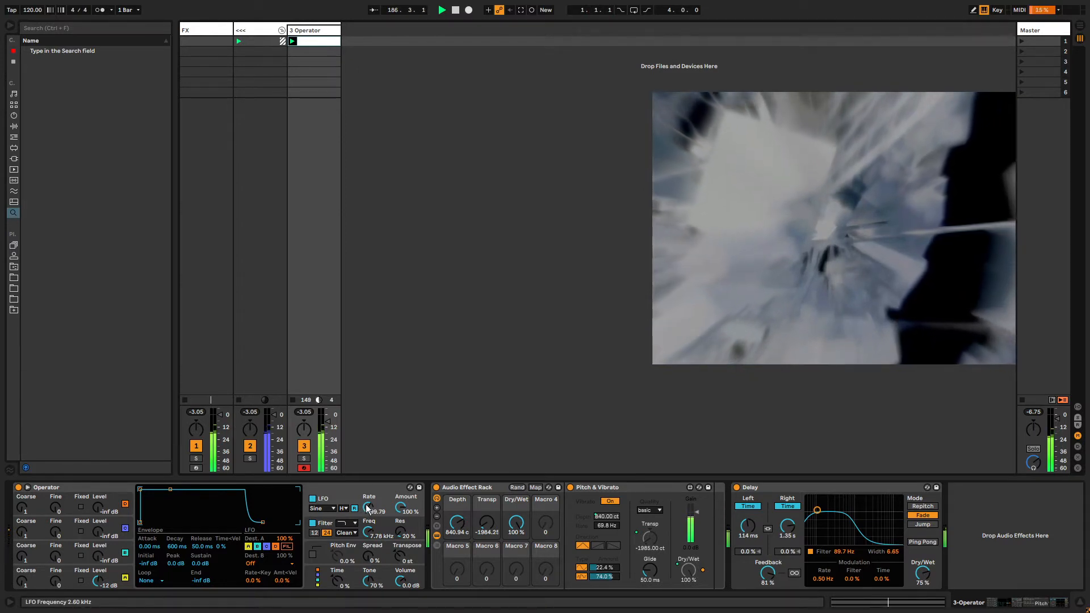
drag(367, 510, 368, 506)
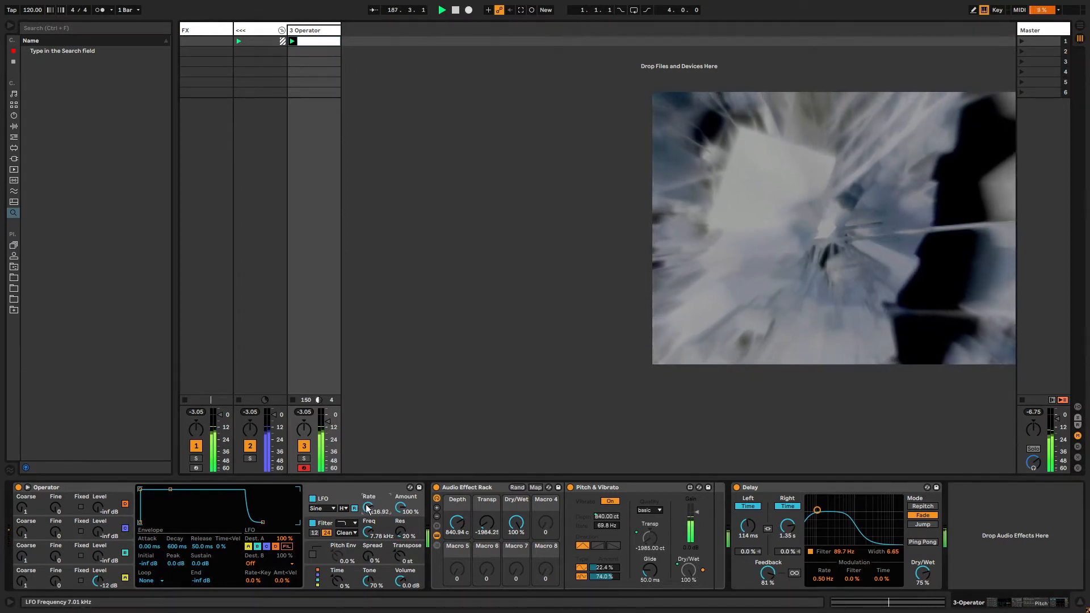
- Undo the most recent LFO rate adjustments
key(ctrl+z)
key(ctrl+z)
key(ctrl+z)
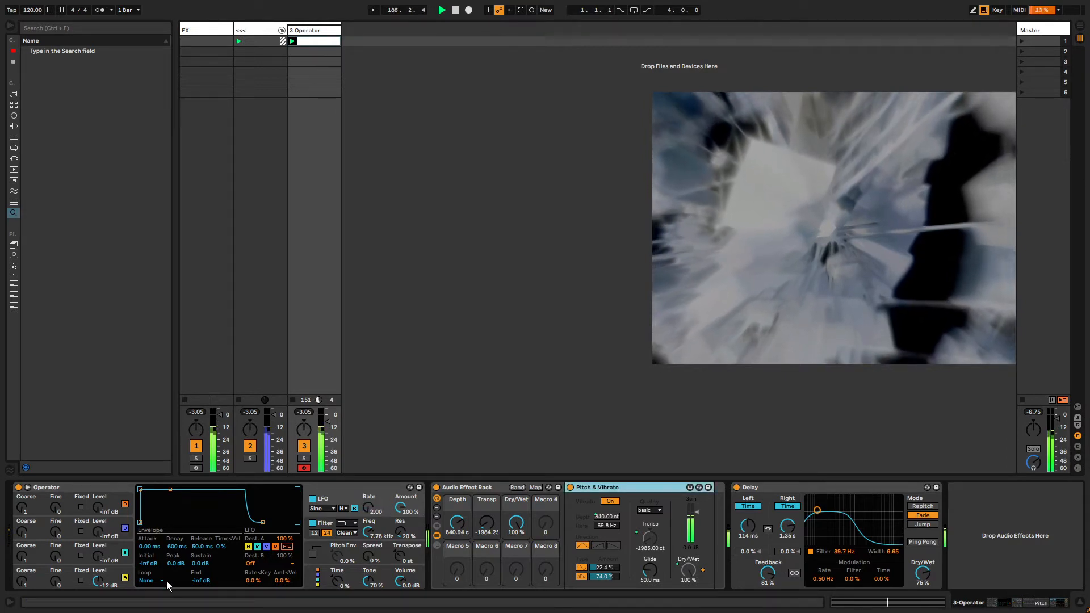
- Show the clip's LFO Rate envelope, hide the clip's launch settings, and unlink the envelope's loop from the clip
key(shift+Tab)
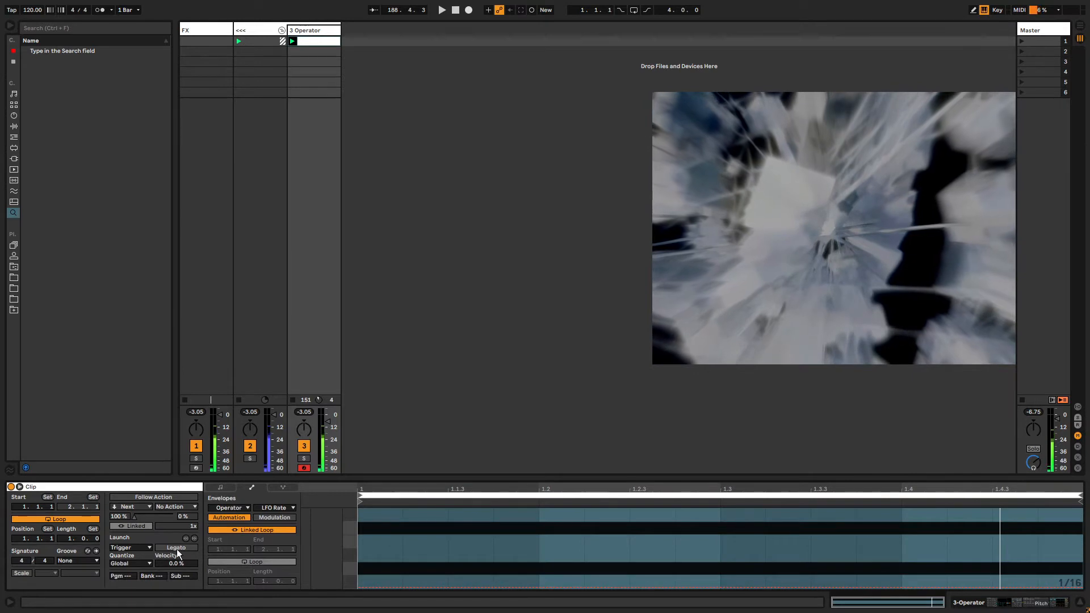
click(11, 488)
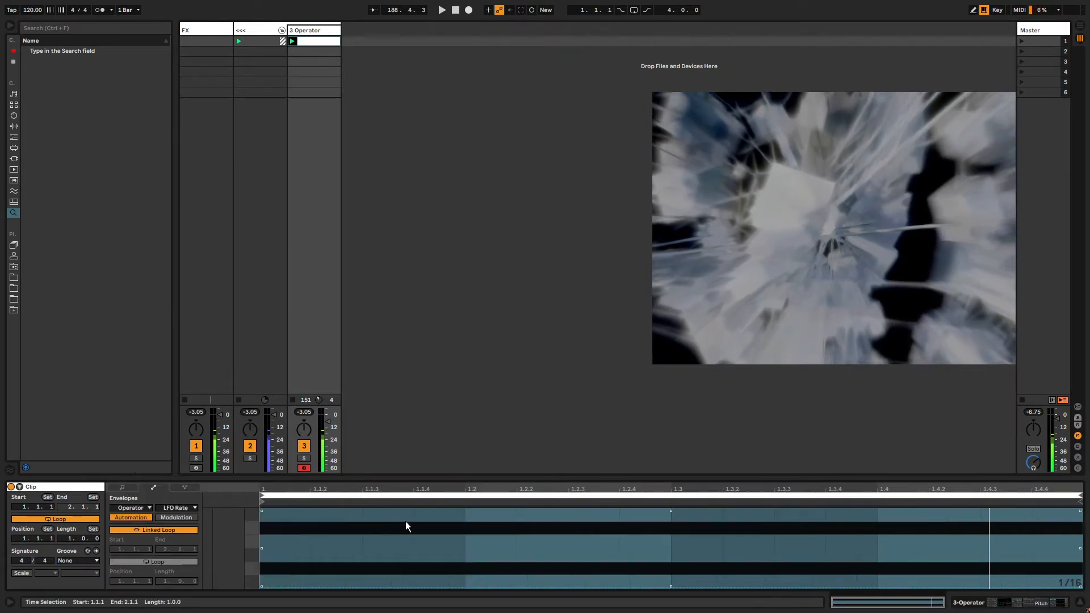
click(171, 531)
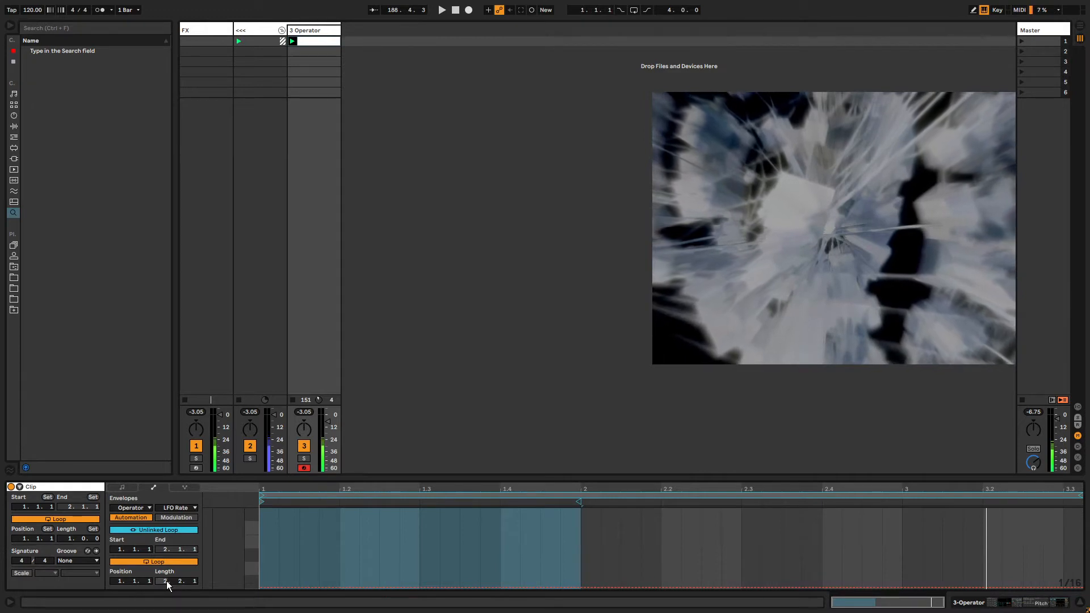
- Turn off the envelope grid, set the envelope start to 2.2.1, and shorten its loop length to about 2.1.2
click(367, 523)
key(ctrl+4)
drag(261, 502, 678, 502)
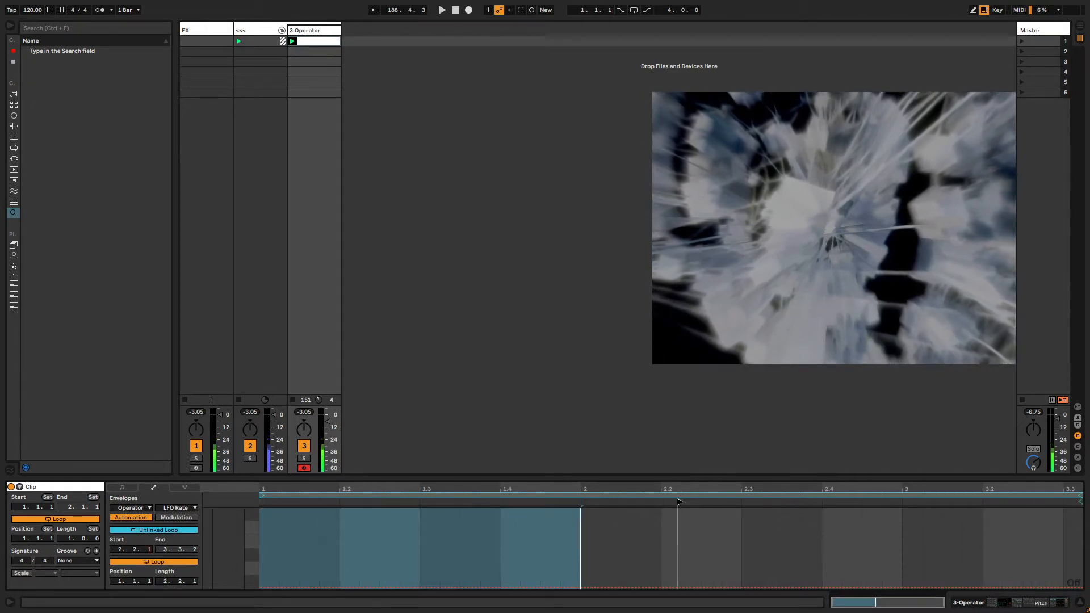
drag(1079, 495, 1038, 495)
- Enable Draw Mode and draw freehand LFO Rate automation across the loop, with raised humps between low stretches and a final peak near bar 3
right_click(279, 517)
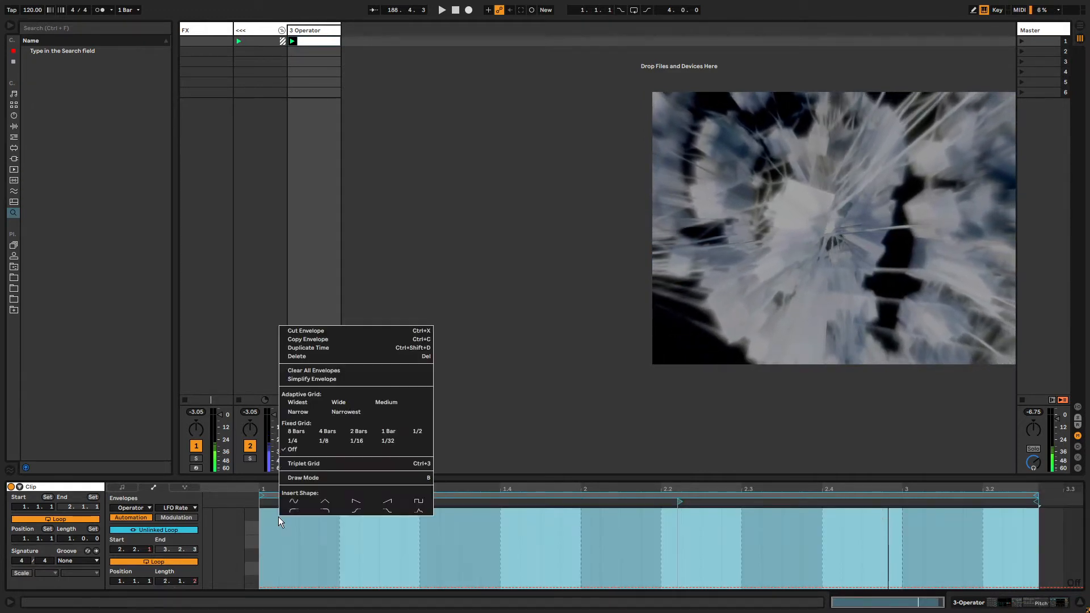
click(302, 477)
mouse_move(348, 552)
mouse_down()
mouse_move(382, 530)
mouse_move(457, 549)
mouse_up()
mouse_move(555, 558)
mouse_down()
mouse_move(1027, 561)
mouse_move(983, 511)
mouse_move(930, 511)
mouse_up()
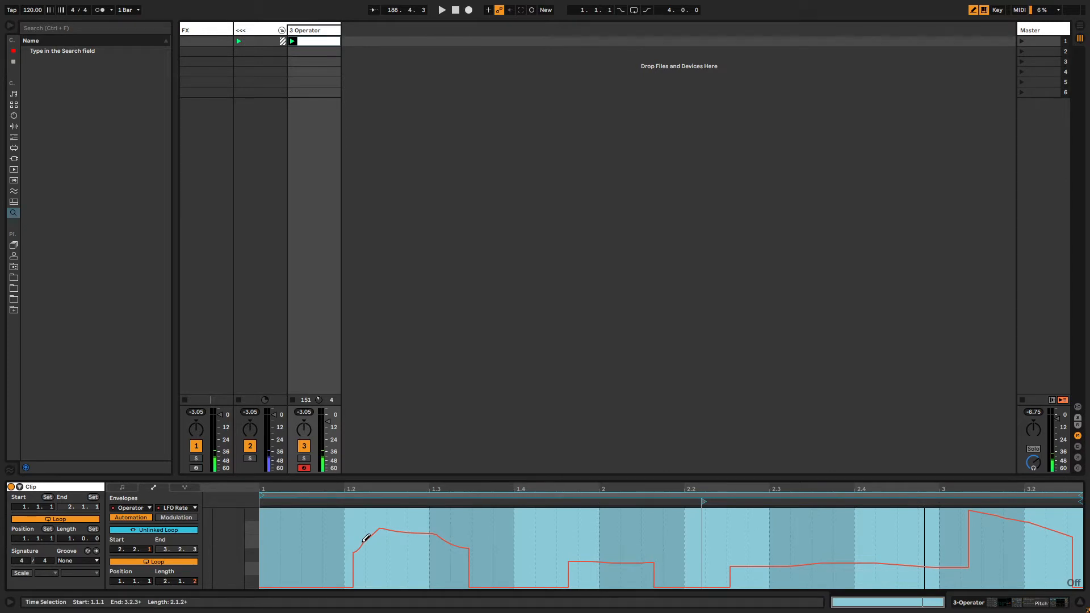
- Turn off Draw Mode, launch the Operator track's clip, and reopen the LFO Rate automation envelope from the device
key(b)
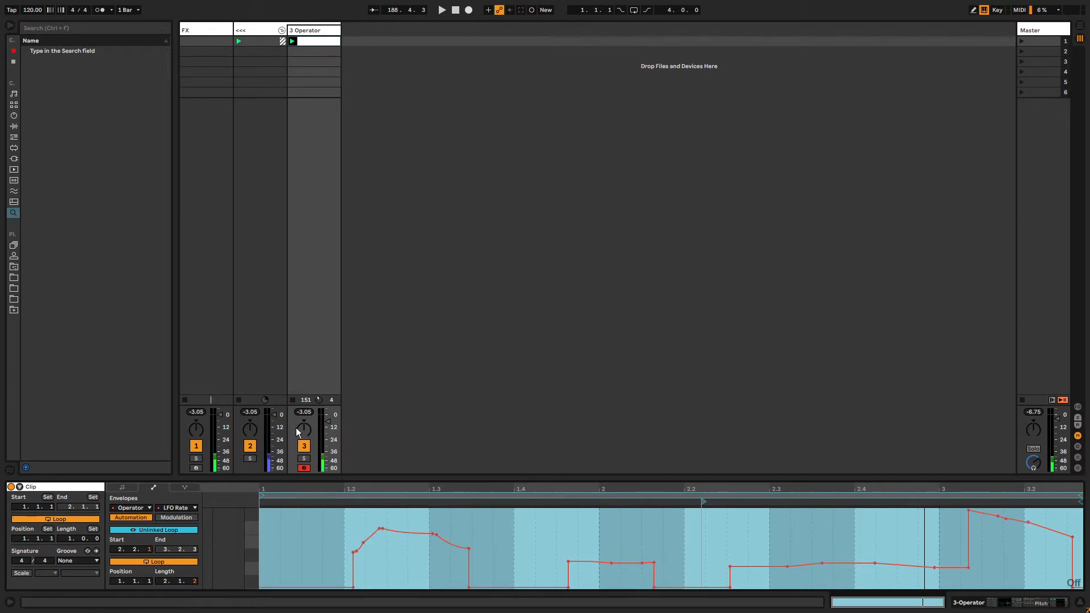
click(292, 41)
click(306, 31)
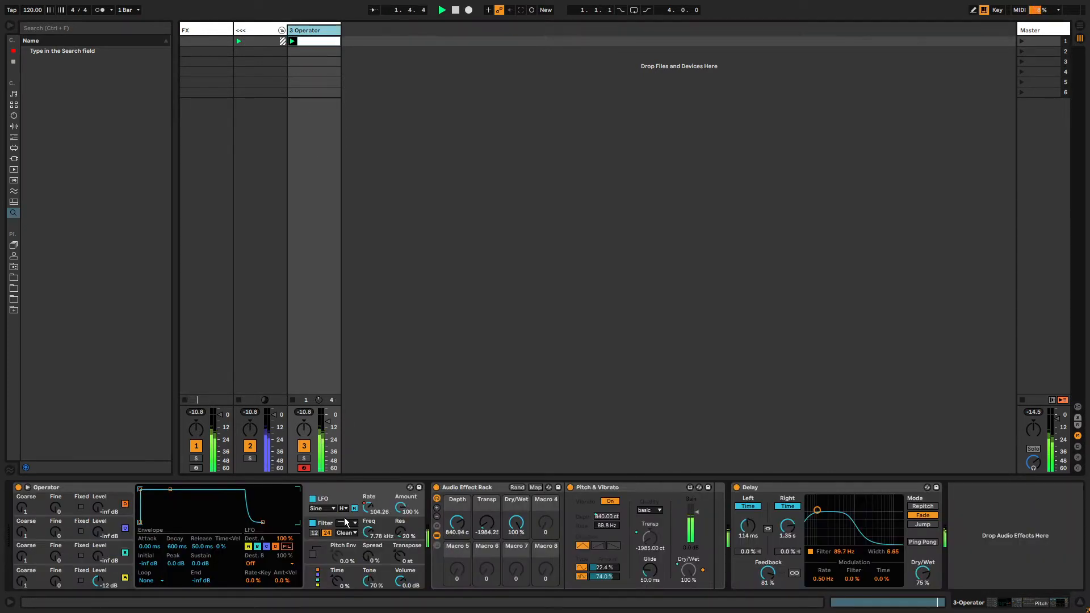
right_click(371, 507)
click(404, 514)
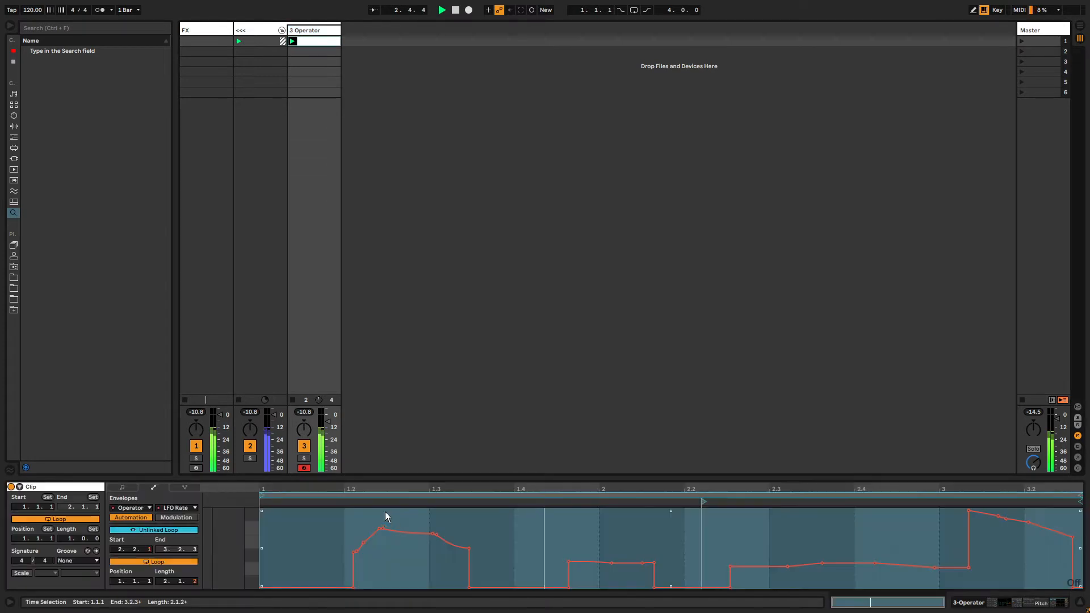
- Redraw the LFO Rate automation freehand in Draw Mode as stepped levels, extending the envelope loop length to about 2.3.2
key(b)
drag(336, 550, 1039, 558)
mouse_move(1045, 558)
mouse_down()
mouse_move(1083, 550)
mouse_move(1073, 548)
mouse_up()
drag(301, 549, 251, 536)
mouse_move(499, 523)
mouse_down()
mouse_move(569, 545)
mouse_move(708, 535)
mouse_move(796, 544)
mouse_move(888, 525)
mouse_move(1051, 574)
mouse_move(1051, 530)
mouse_move(1067, 523)
mouse_move(1073, 551)
mouse_up()
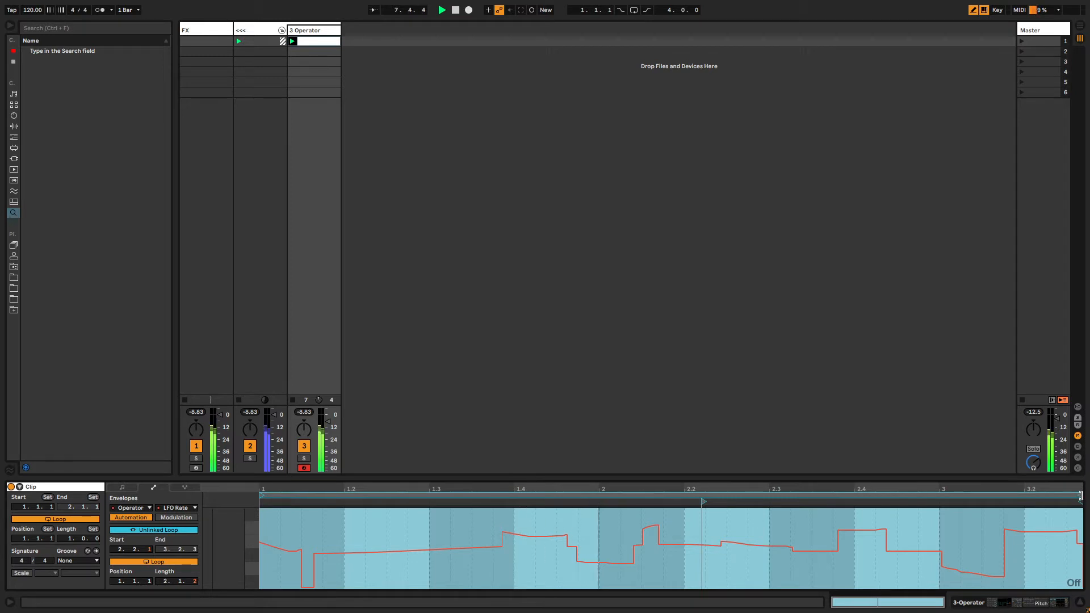
drag(1081, 495, 1082, 496)
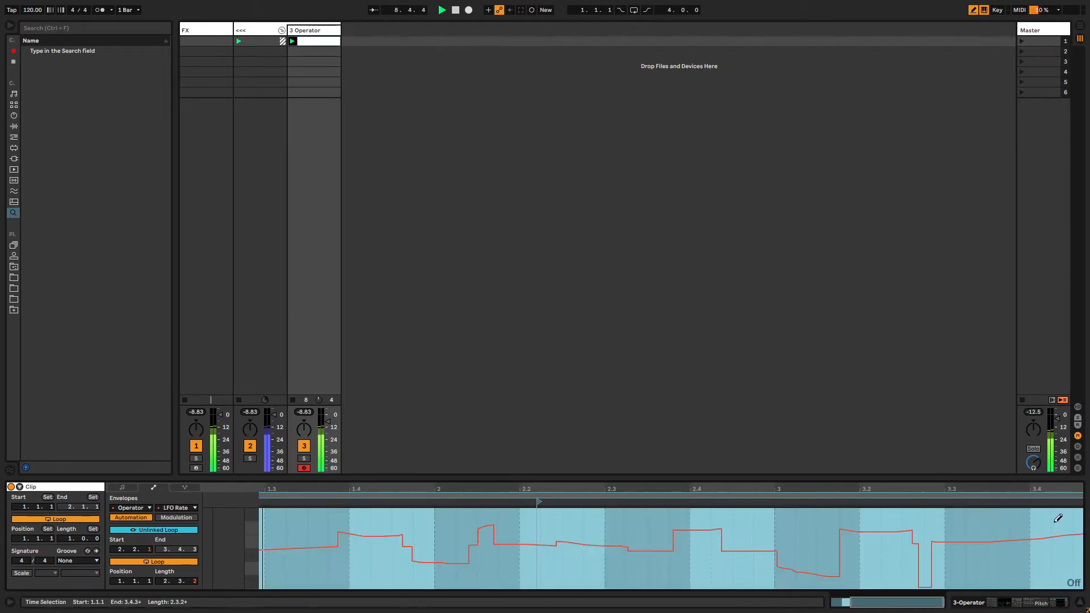
mouse_move(728, 519)
mouse_down()
mouse_move(731, 528)
mouse_move(905, 538)
mouse_move(1071, 535)
mouse_up()
- Raise Operator's oscillator B level to about -14 dB and show its automation envelope in the clip
click(307, 31)
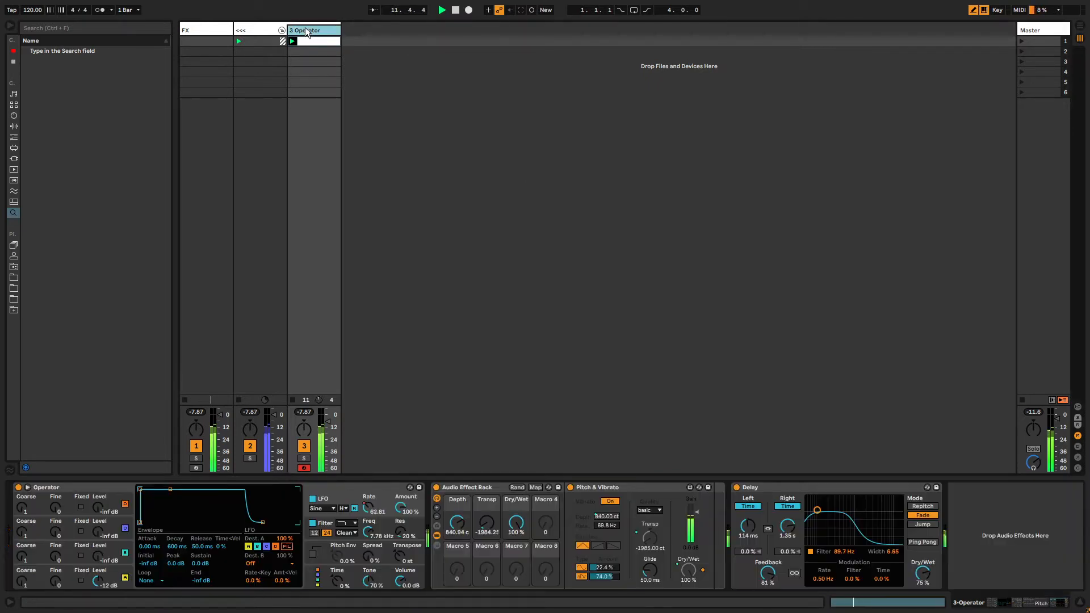
click(1032, 605)
drag(96, 561, 96, 534)
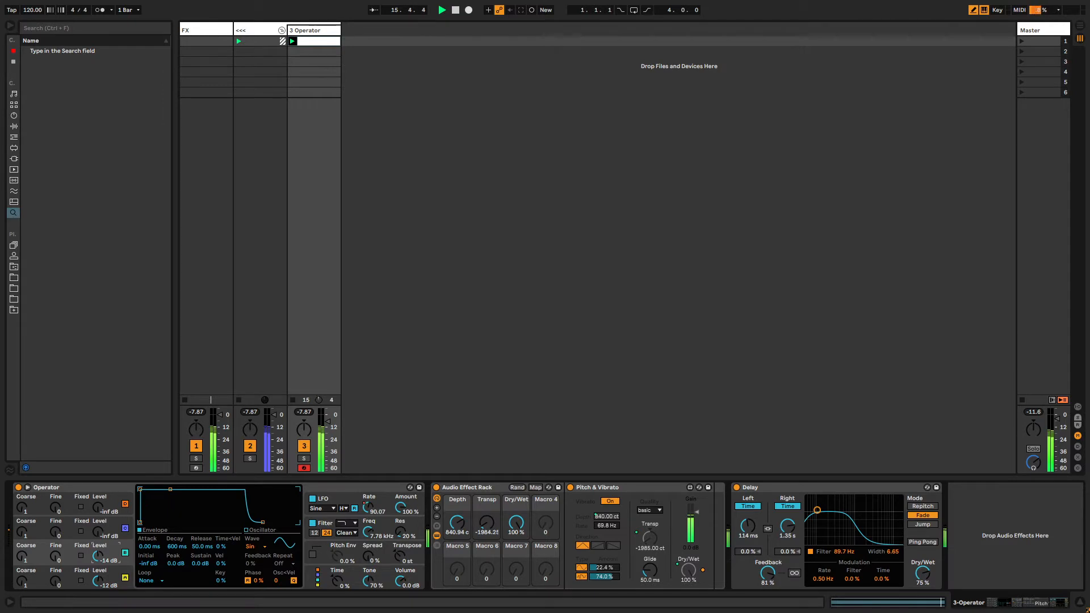
right_click(97, 559)
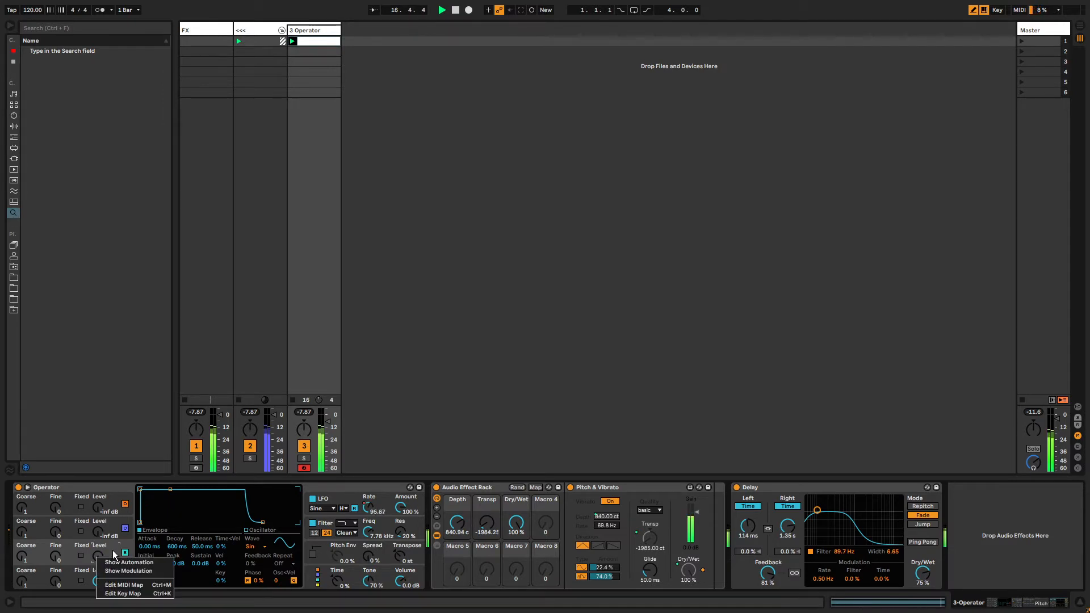
click(96, 554)
key(shift+Tab)
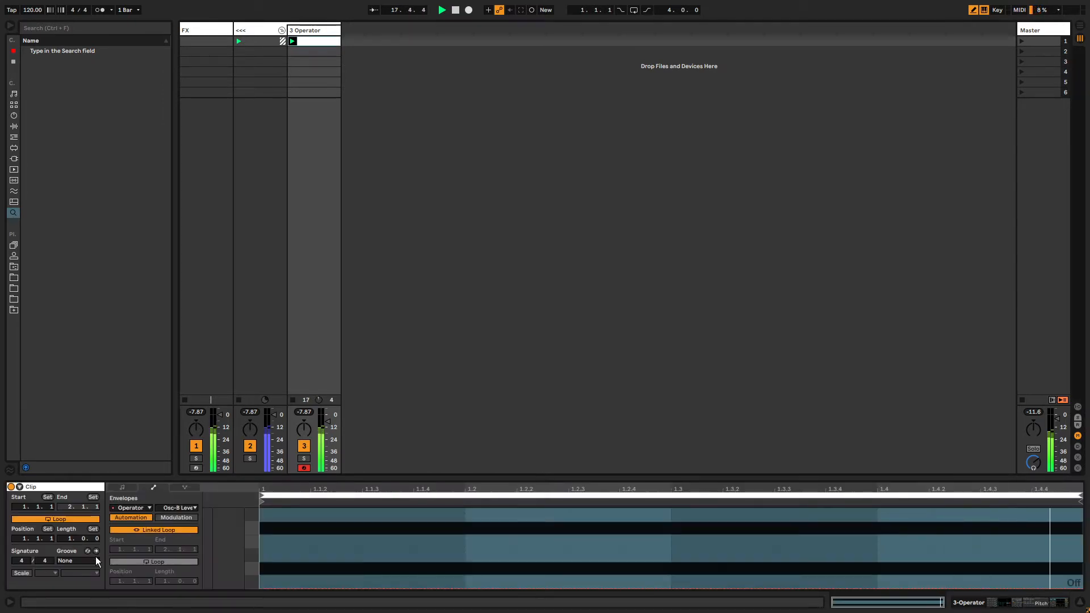
- Unlink the Osc-B Level envelope loop, set its start to 1.2.2 and length to about 5.1.0, with the grid off
drag(318, 535, 347, 536)
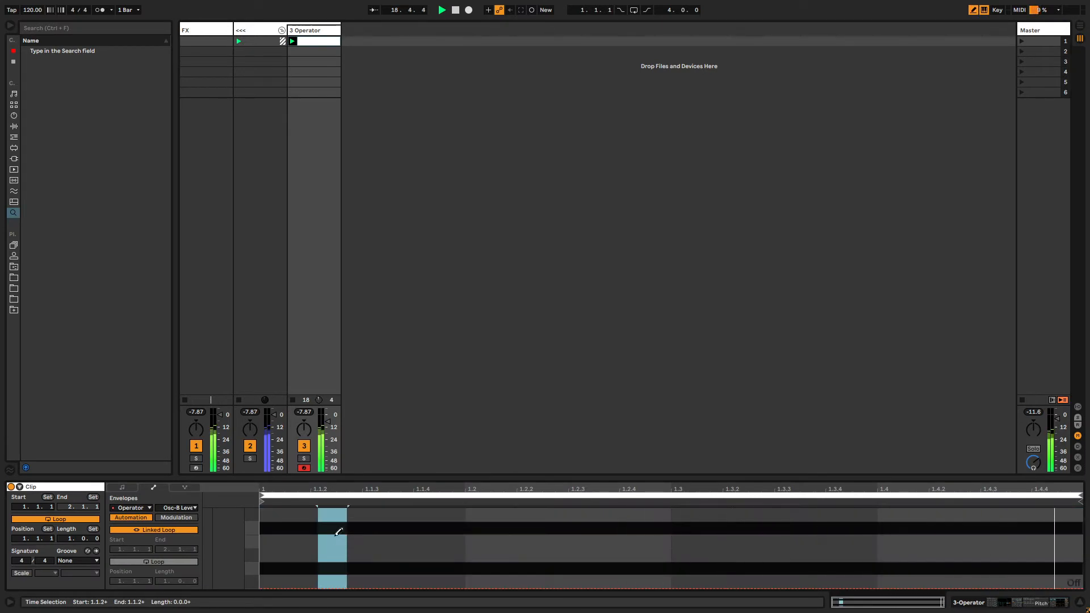
click(174, 529)
drag(166, 581, 165, 559)
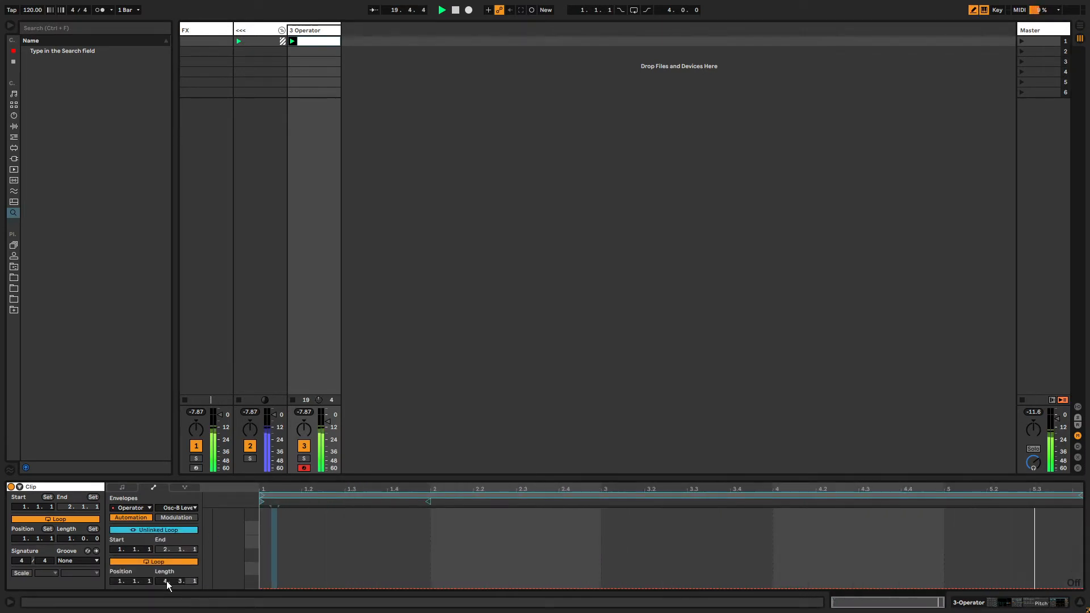
click(278, 531)
drag(262, 501, 313, 502)
drag(1080, 496, 1088, 496)
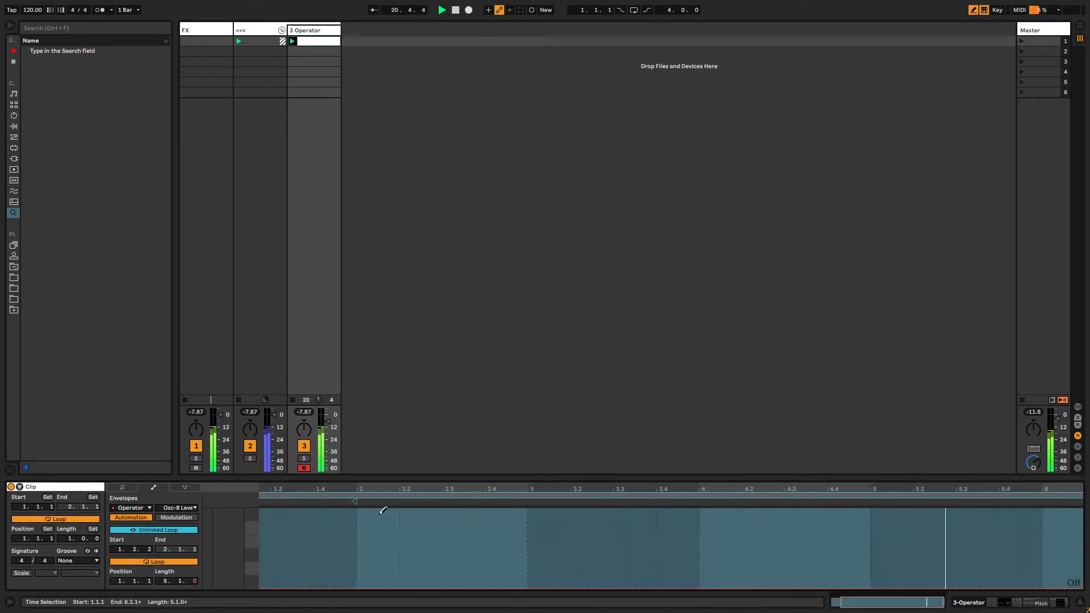
right_click(278, 517)
click(461, 551)
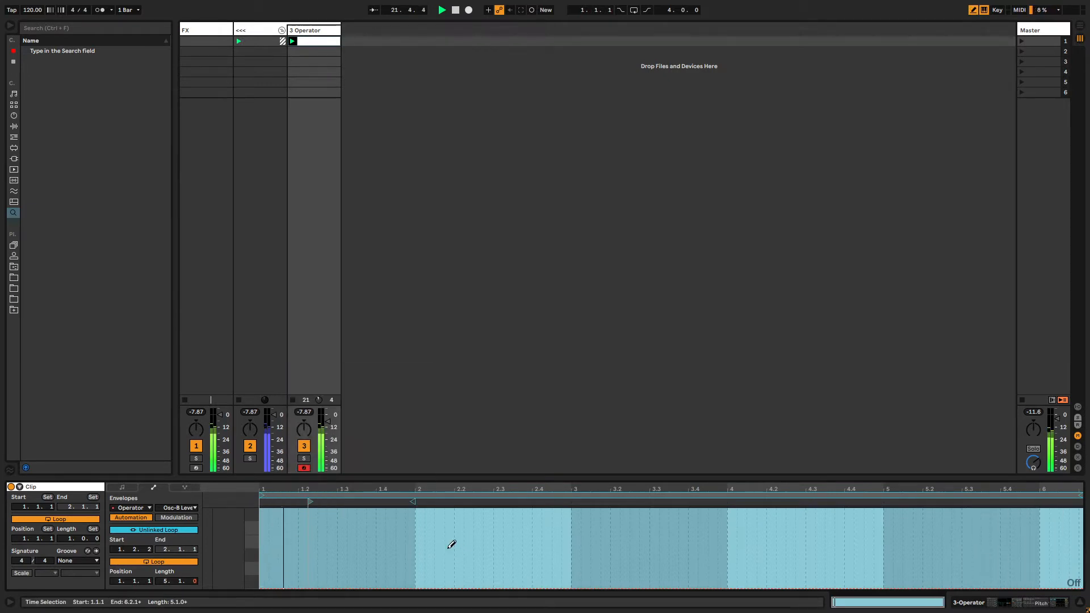
- Draw freehand Osc-B Level automation across the loop, alternating raised plateaus and silent gaps, with narrow spikes in bars 4 and 5
mouse_move(451, 545)
mouse_down()
mouse_move(652, 564)
mouse_move(1059, 545)
mouse_move(842, 544)
mouse_up()
drag(373, 547, 260, 540)
mouse_move(674, 530)
mouse_down()
mouse_move(762, 533)
mouse_move(803, 545)
mouse_move(819, 566)
mouse_up()
mouse_move(873, 533)
mouse_down()
mouse_move(939, 555)
mouse_move(990, 526)
mouse_move(1063, 533)
mouse_move(1024, 549)
mouse_up()
click(942, 531)
drag(952, 534, 957, 534)
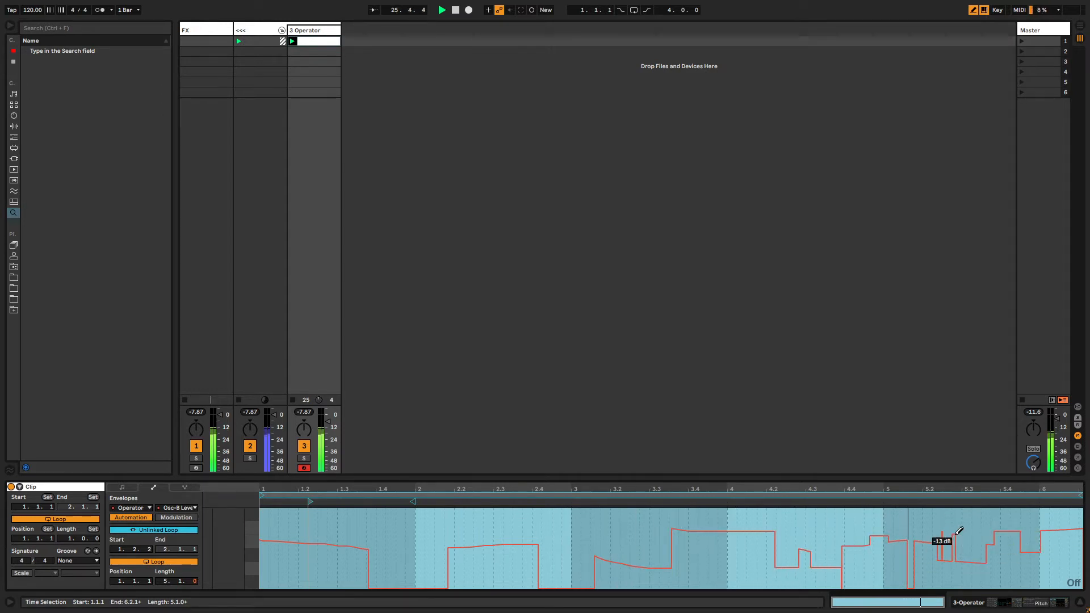
click(824, 526)
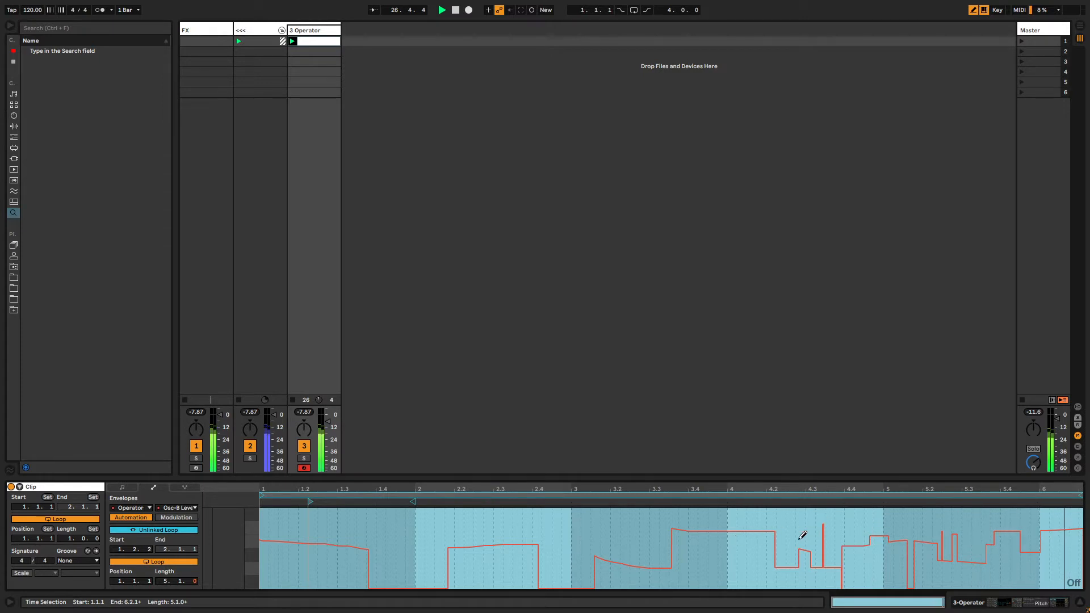
- Extend the Osc-B Level loop length to 6.1.1, flatten the curve after 4.3, and draw a peak near 5.3 and pulses at the end
drag(1081, 496, 1083, 495)
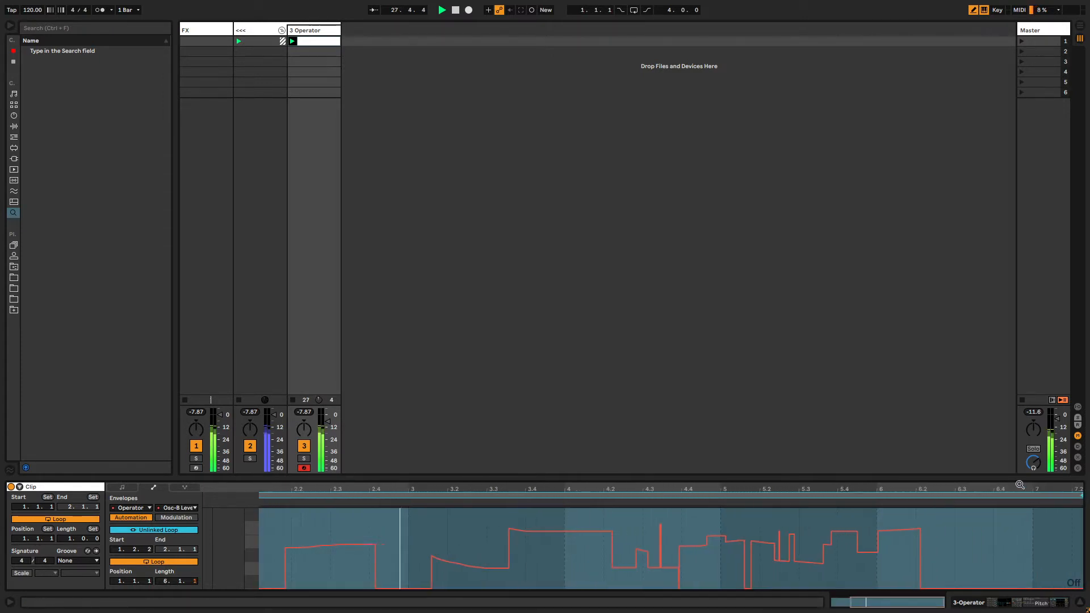
double_click(1021, 485)
drag(965, 544, 1058, 534)
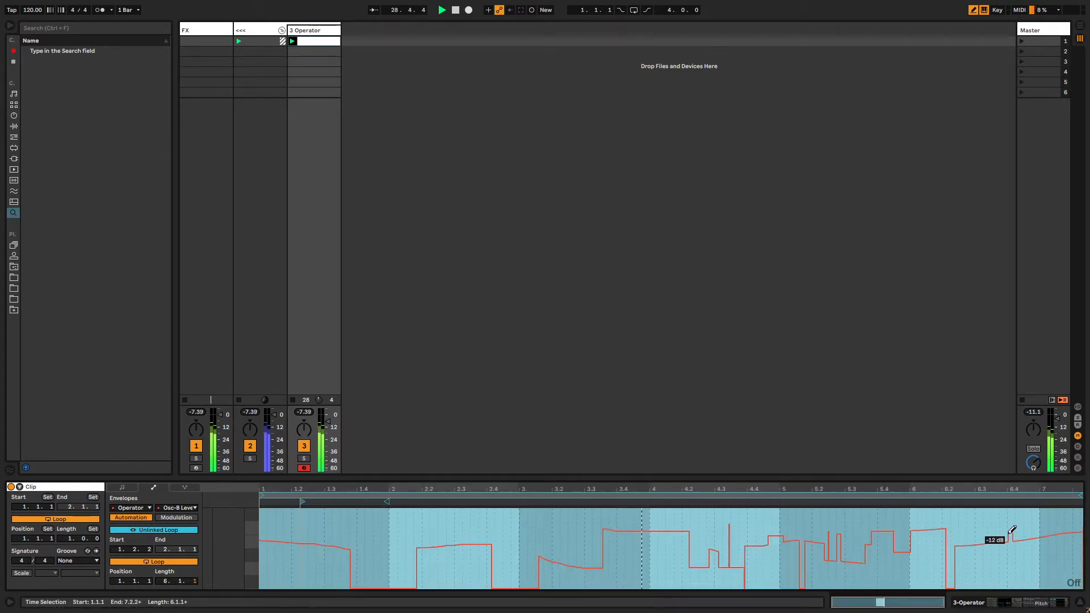
drag(719, 564, 941, 586)
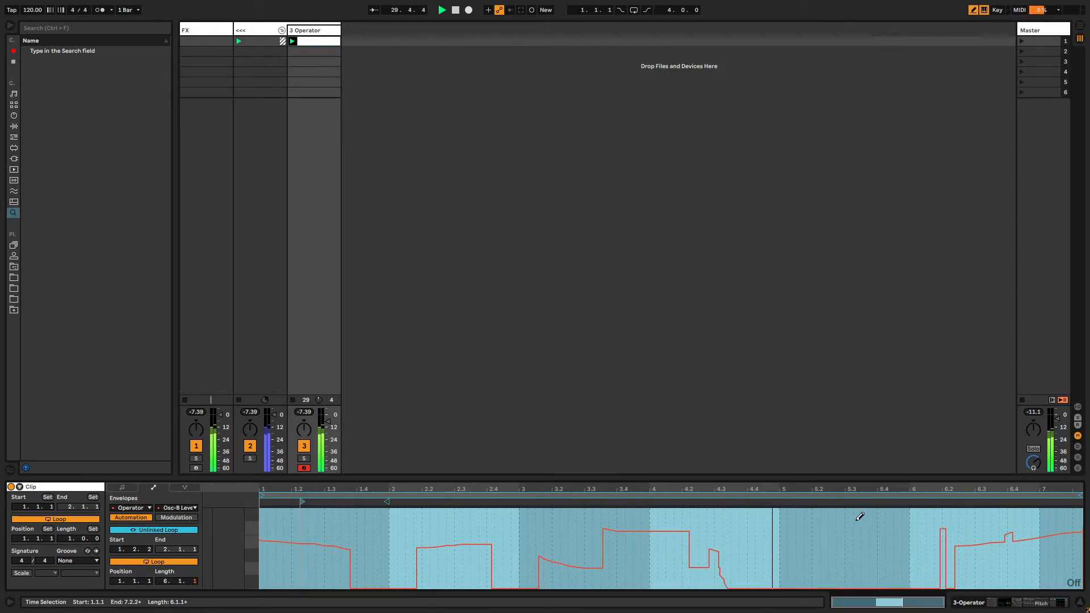
drag(859, 518, 837, 506)
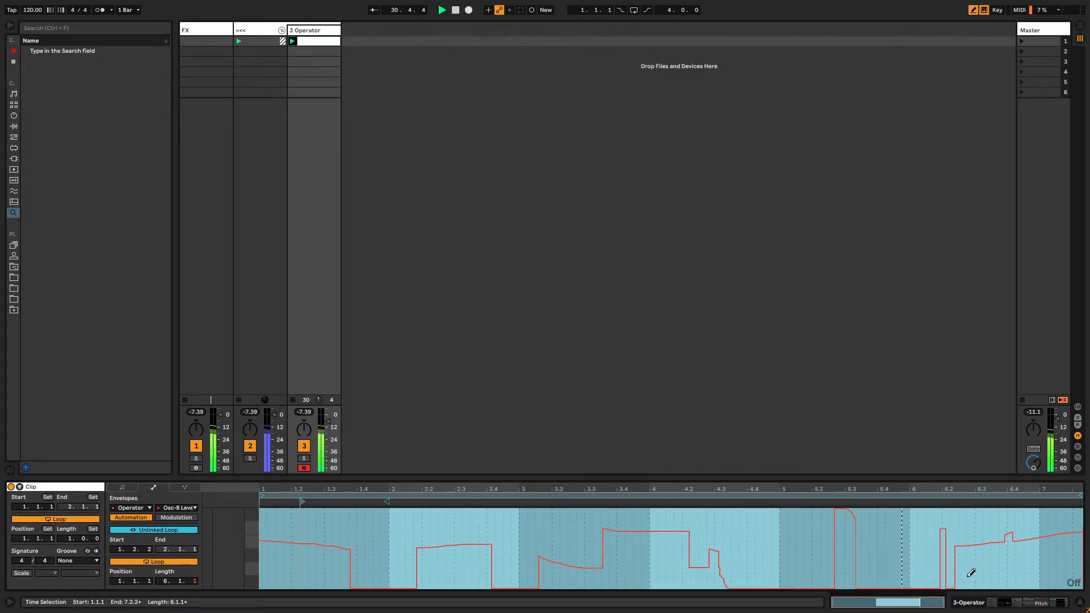
drag(969, 577, 1068, 589)
drag(1055, 532, 1068, 527)
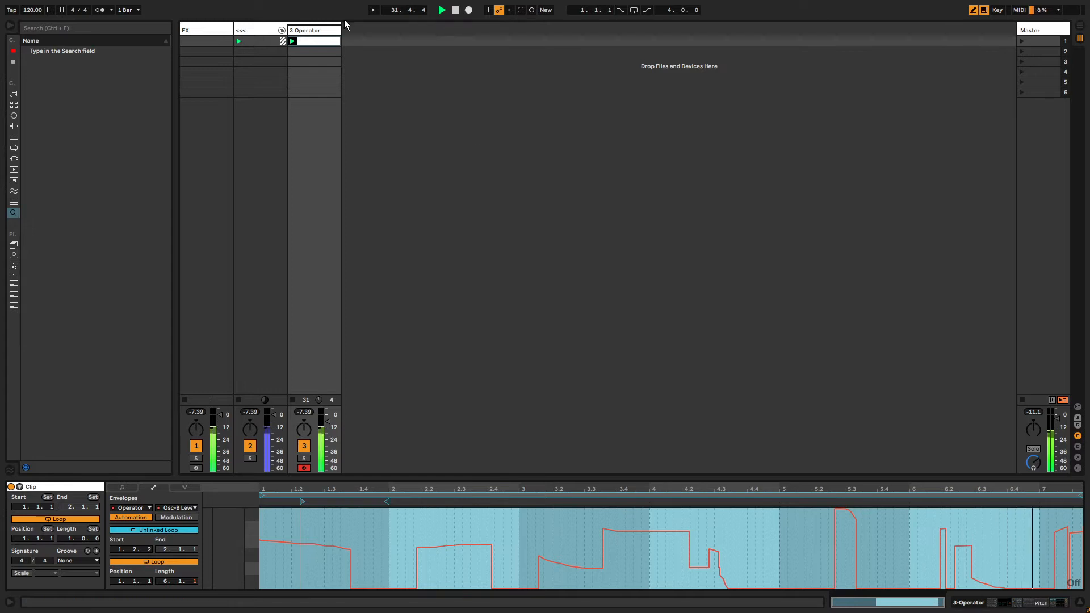
- Set the Delay's left time to 2.00 ms and show its automation envelope in the clip
click(315, 31)
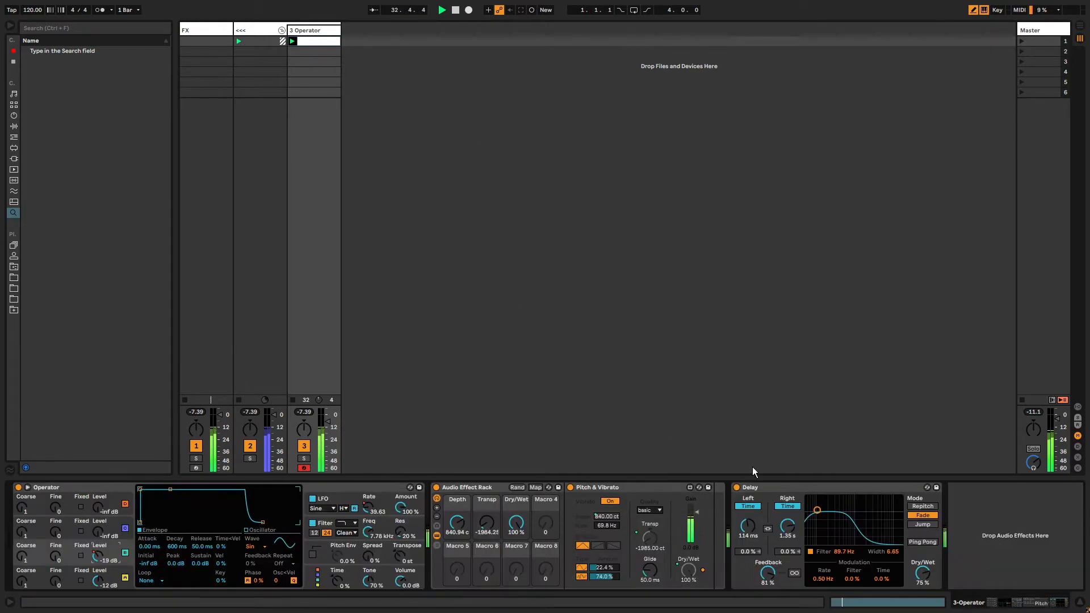
drag(750, 534, 750, 562)
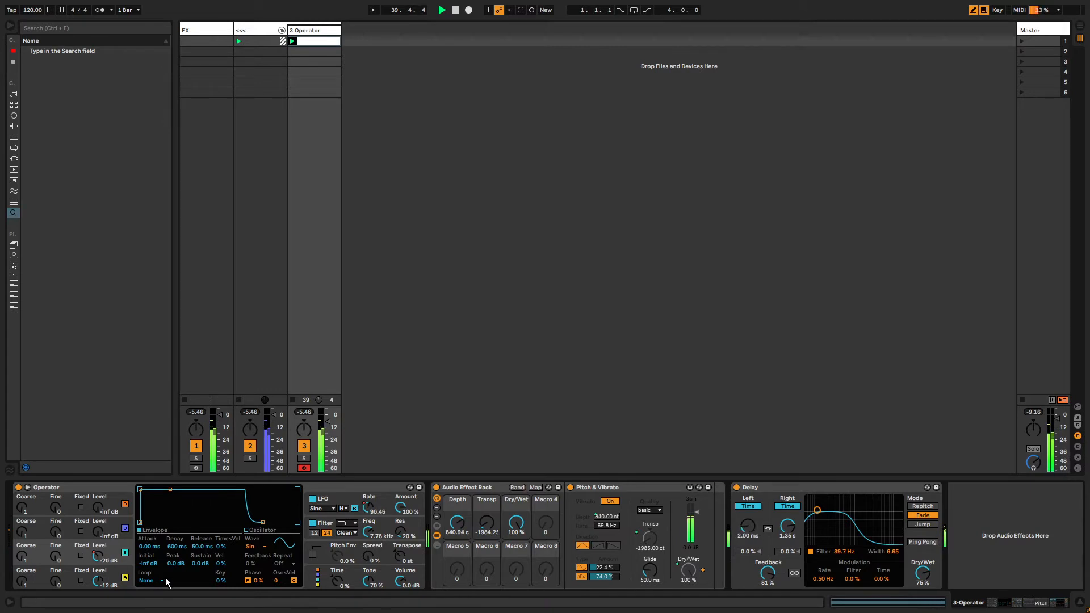
key(ctrl+z)
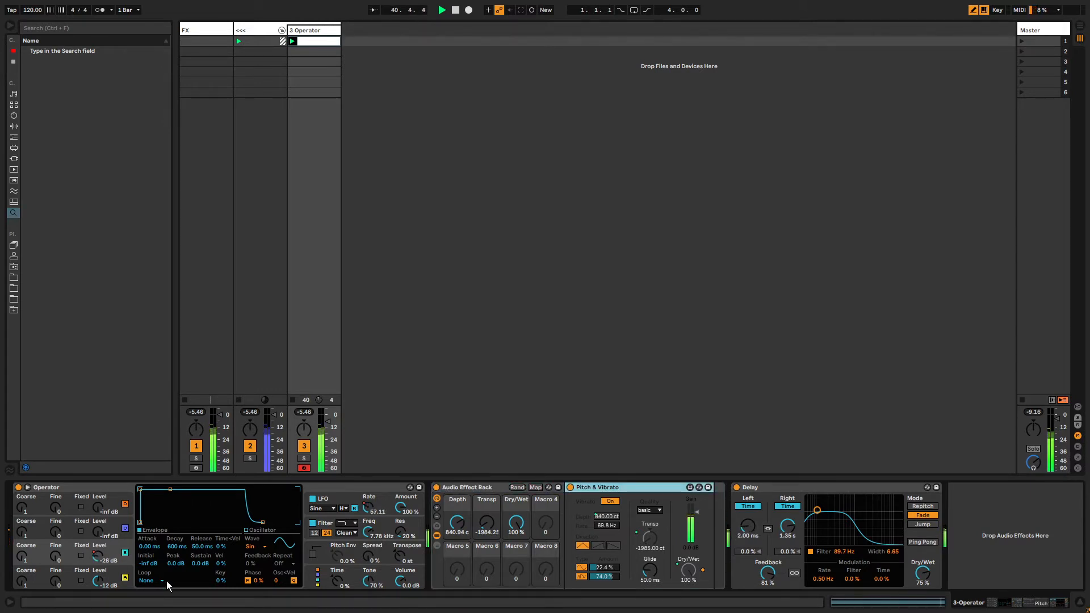
key(shift+Tab)
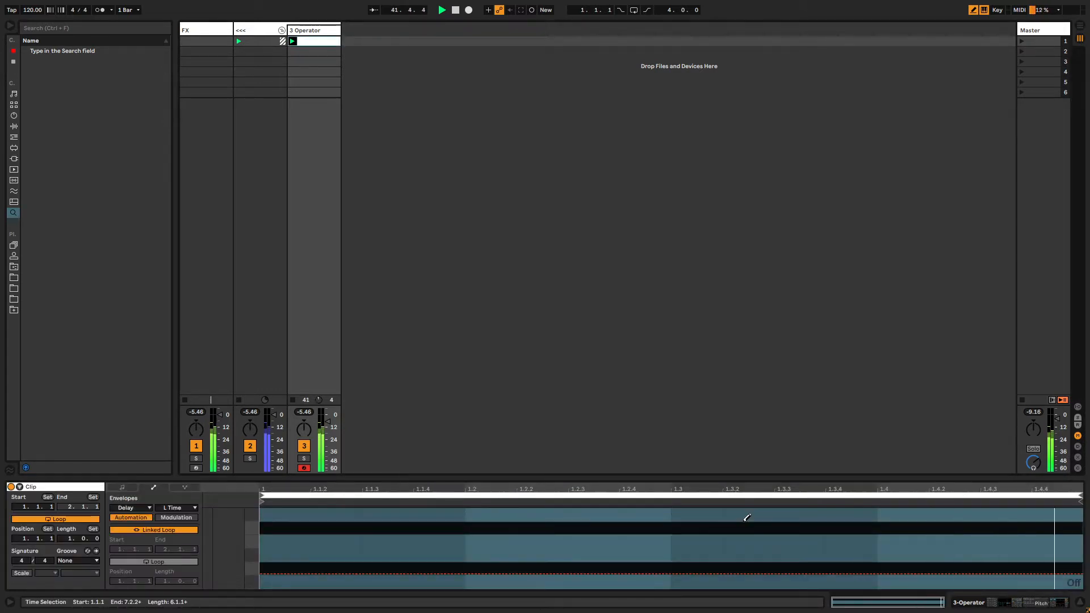
- Unlink the Delay L Time envelope loop, set its start to 2.4.3 and length to 3.3.2, with the grid off
click(153, 530)
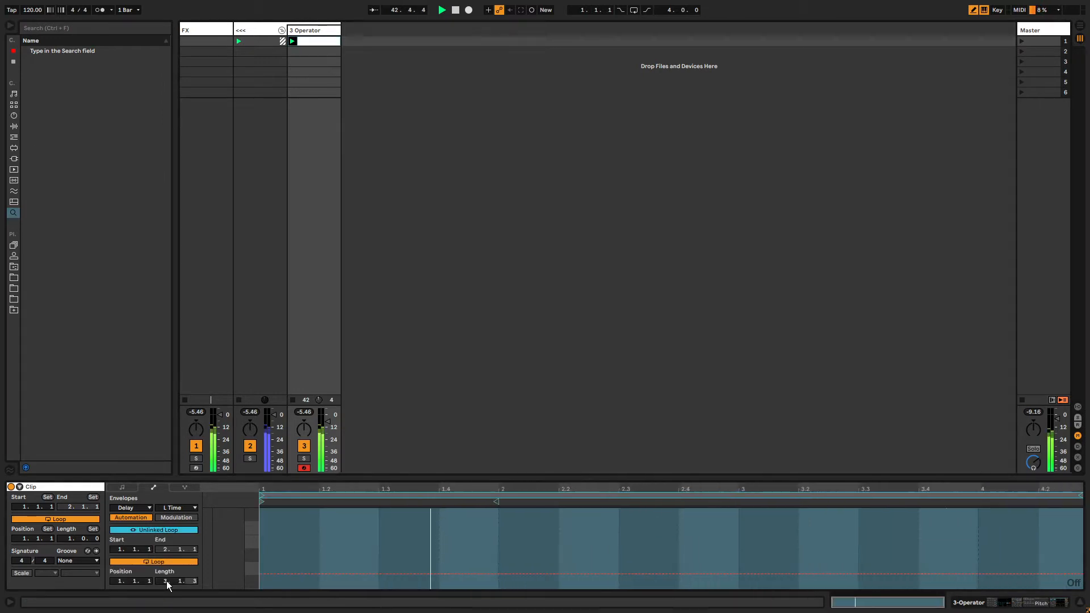
click(263, 496)
drag(262, 502, 705, 502)
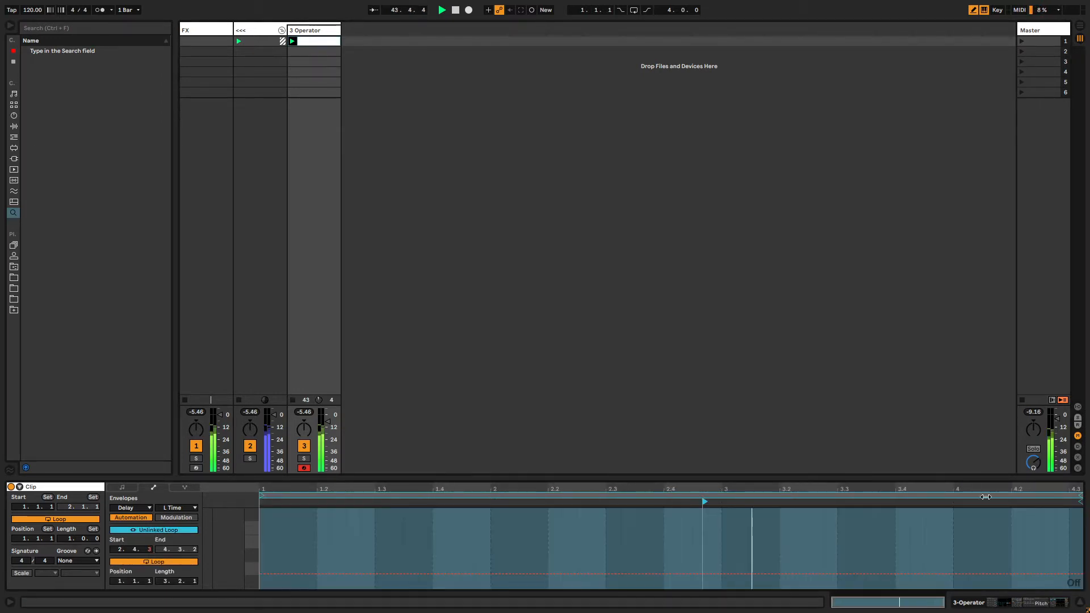
drag(1081, 496, 1089, 496)
right_click(279, 517)
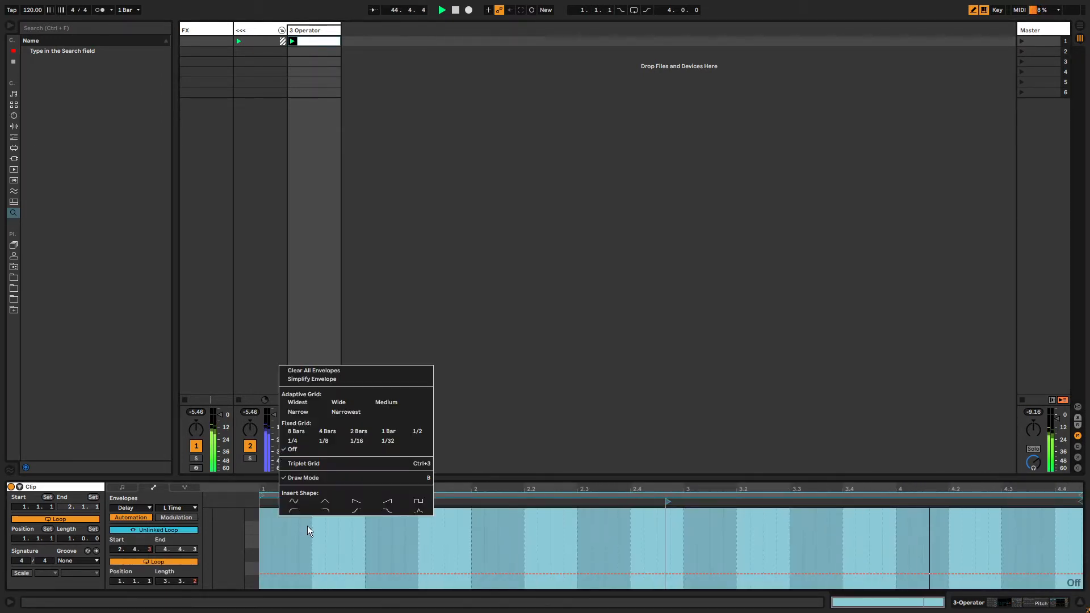
click(476, 531)
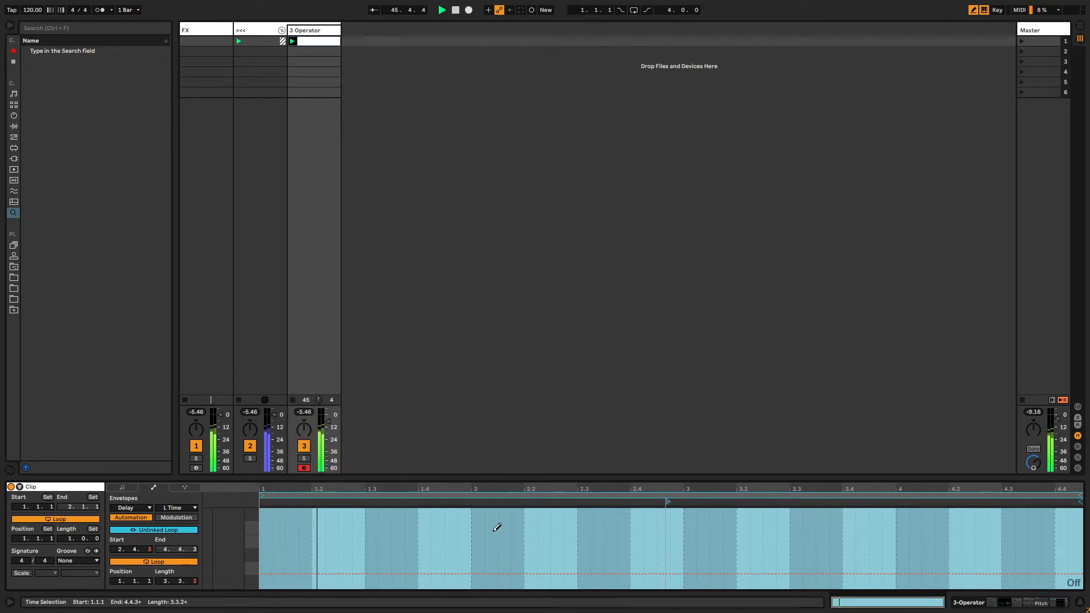
- Draw freehand Delay L Time automation across the loop, with raised plateaus, dips, a high ramp before bar 4 and narrow spikes near the start
drag(455, 536, 529, 537)
drag(618, 551, 741, 548)
drag(675, 580, 604, 575)
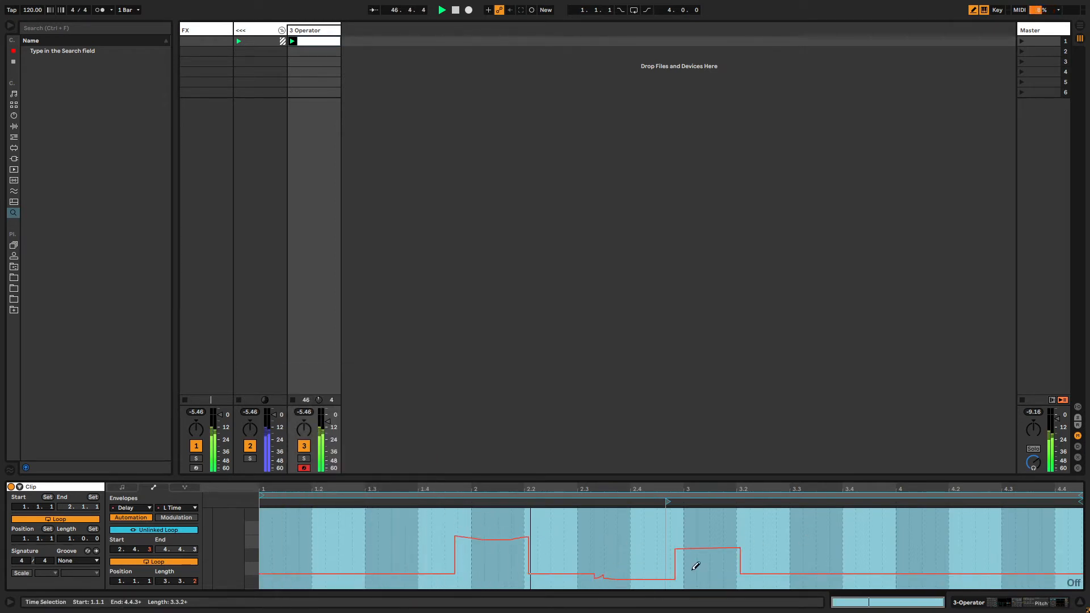
drag(739, 571, 860, 573)
mouse_move(829, 524)
mouse_down()
mouse_move(868, 509)
mouse_move(1016, 586)
mouse_move(1063, 588)
mouse_up()
mouse_move(361, 553)
mouse_down()
mouse_move(355, 582)
mouse_move(282, 562)
mouse_up()
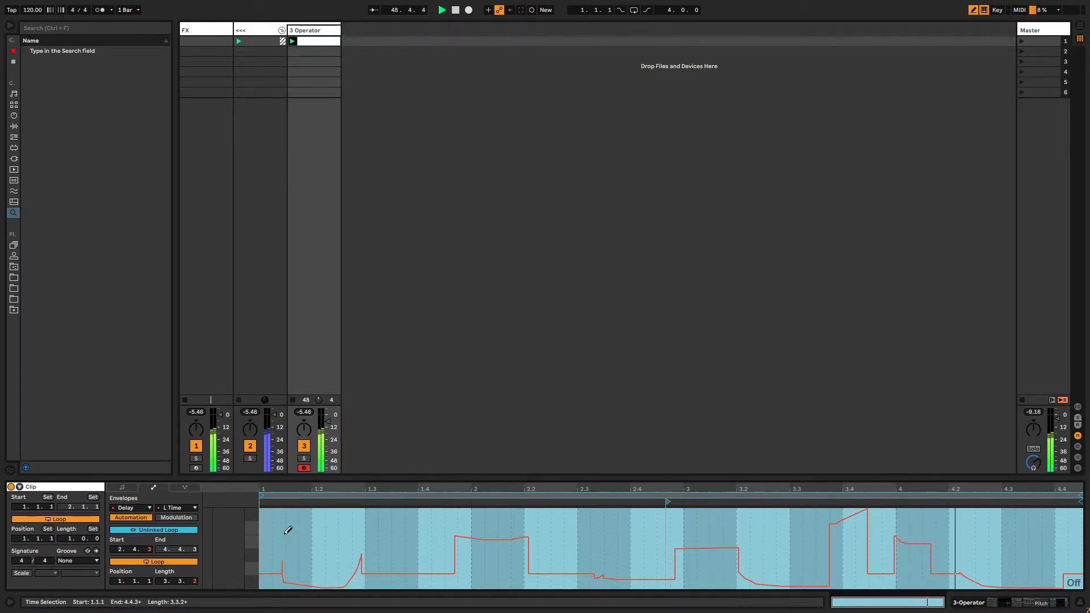
click(289, 526)
click(310, 520)
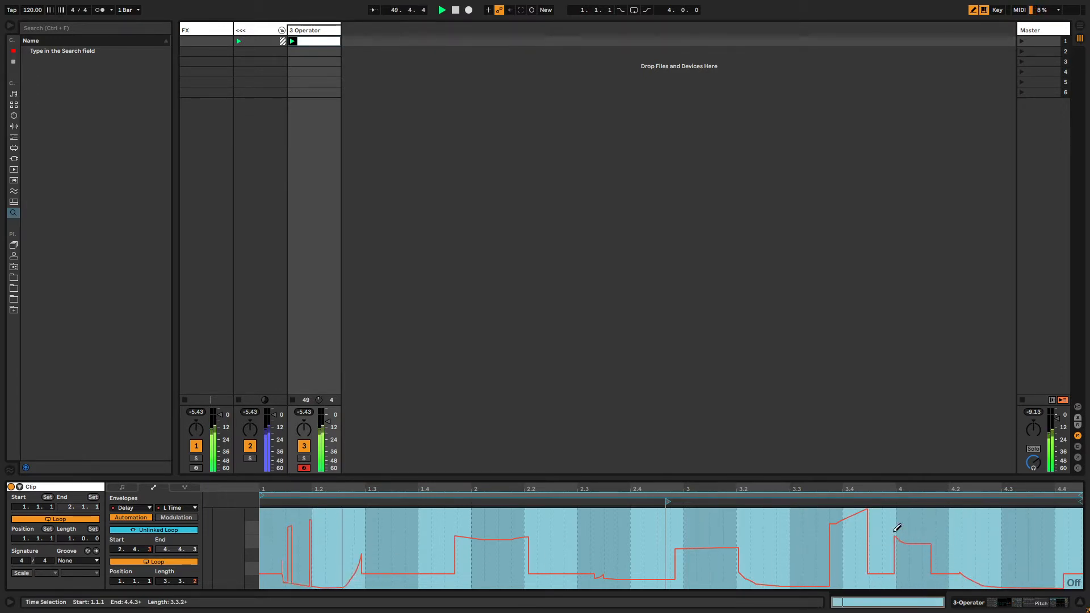
- Exit full screen, open the running Ableton11Keys.ahk script in Notepad, and find the section that sets start and end points randomly
key(F11)
click(917, 431)
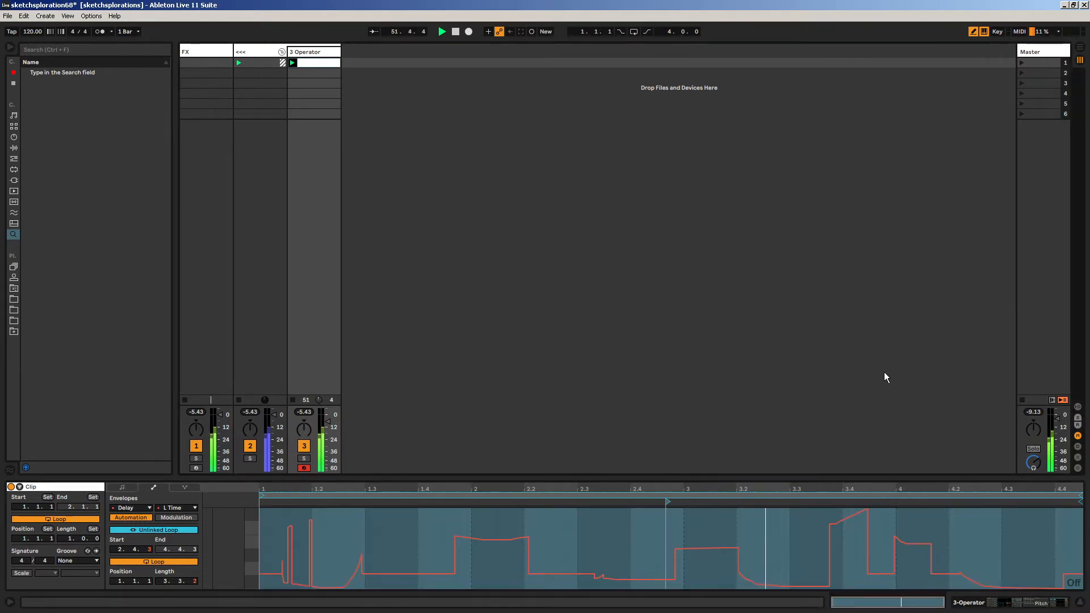
key(super)
click(1011, 606)
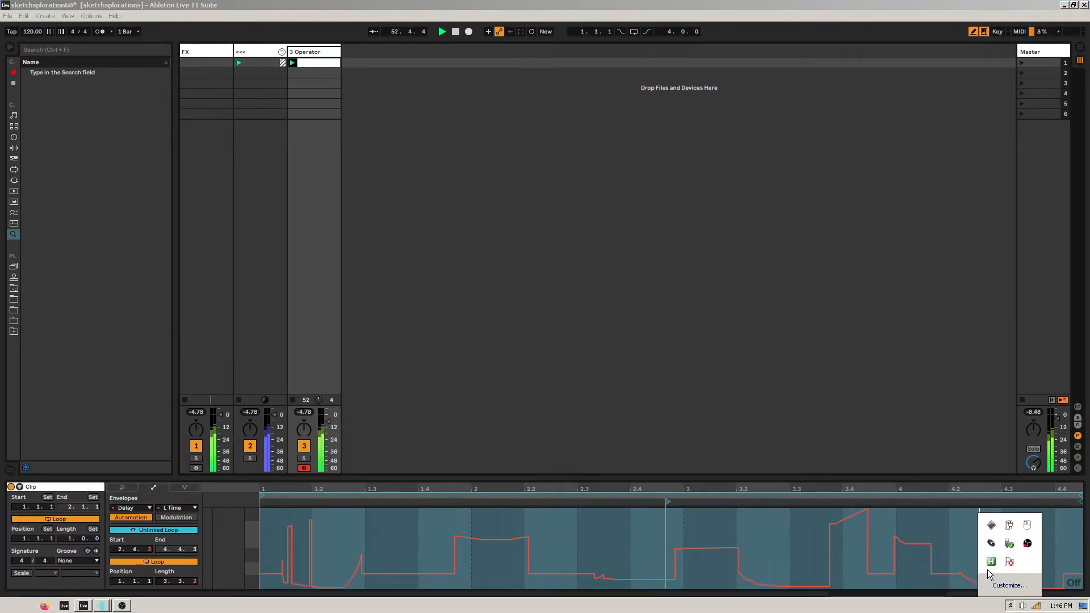
right_click(991, 562)
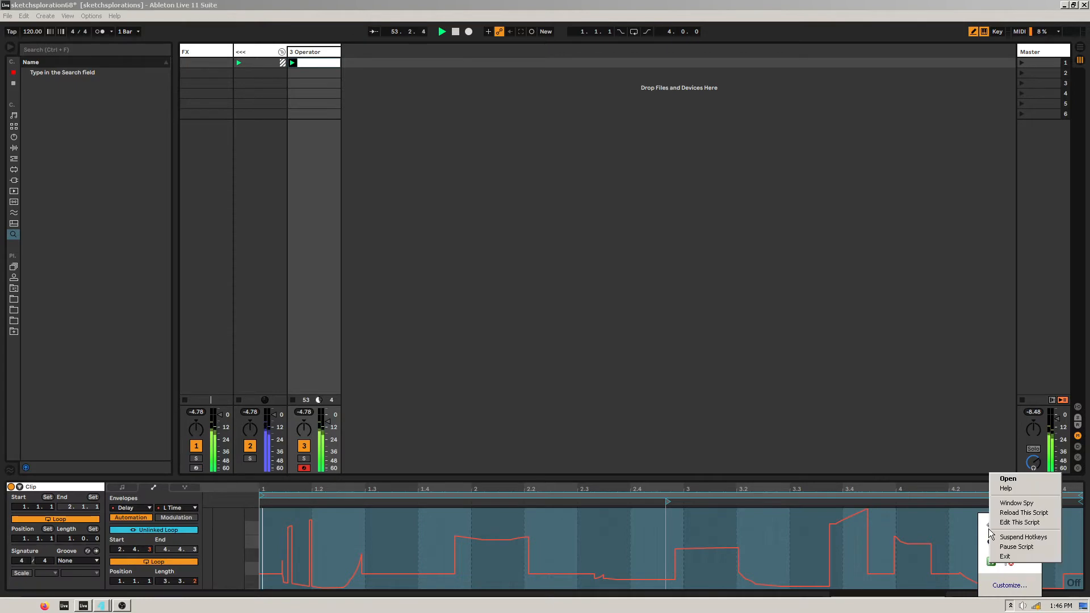
click(1017, 521)
scroll(439, 302, down, 20)
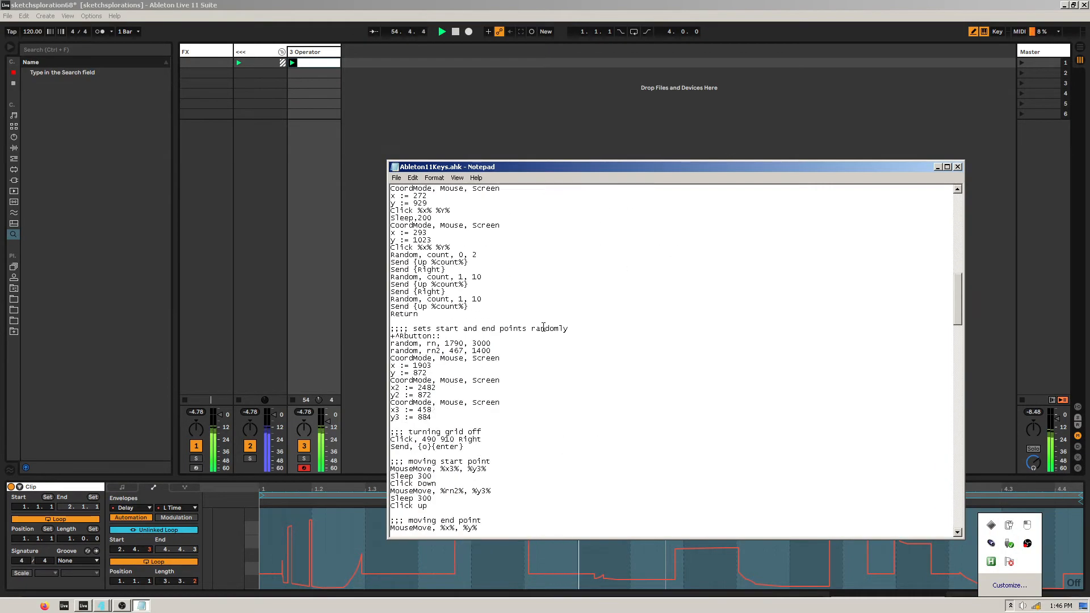
- Delete the final "Click, 490 910 Right" line from the script's "zooming out full" section, save the script and close Notepad
scroll(545, 327, down, 8)
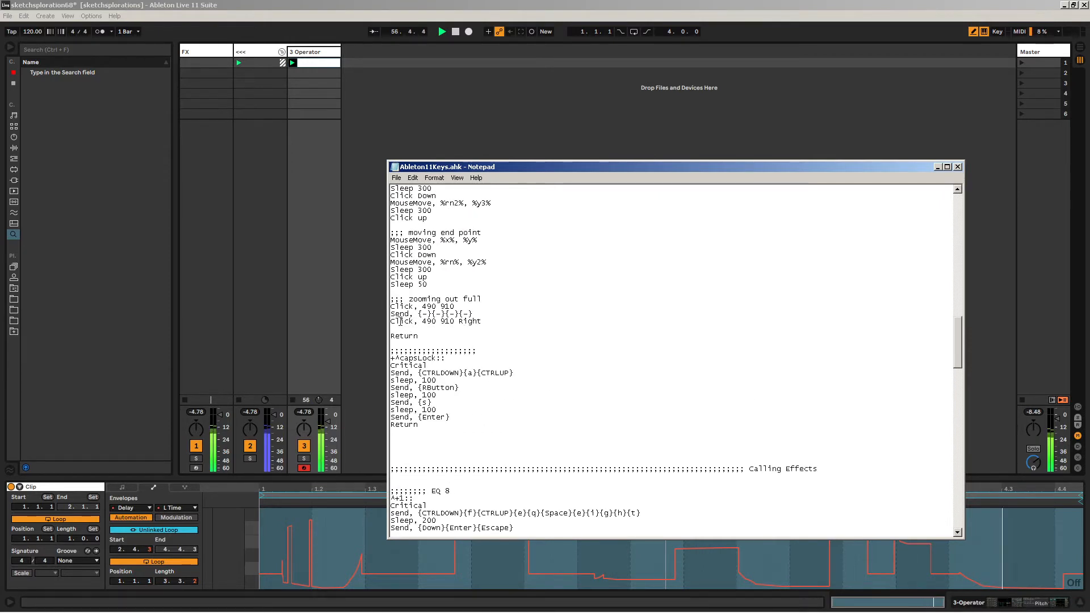
drag(392, 321, 492, 322)
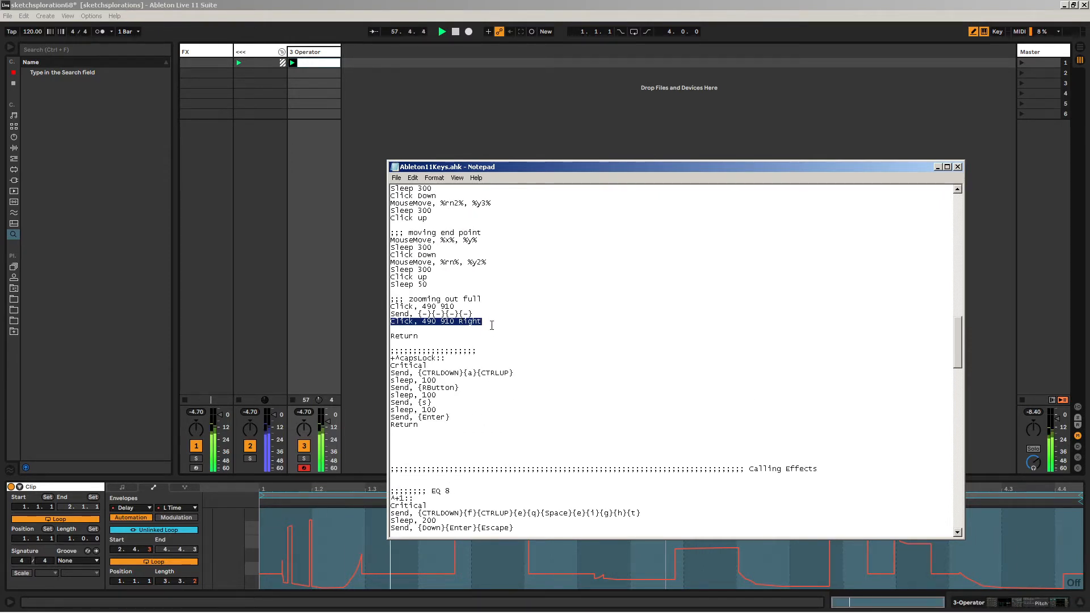
key(Delete)
key(BackSpace)
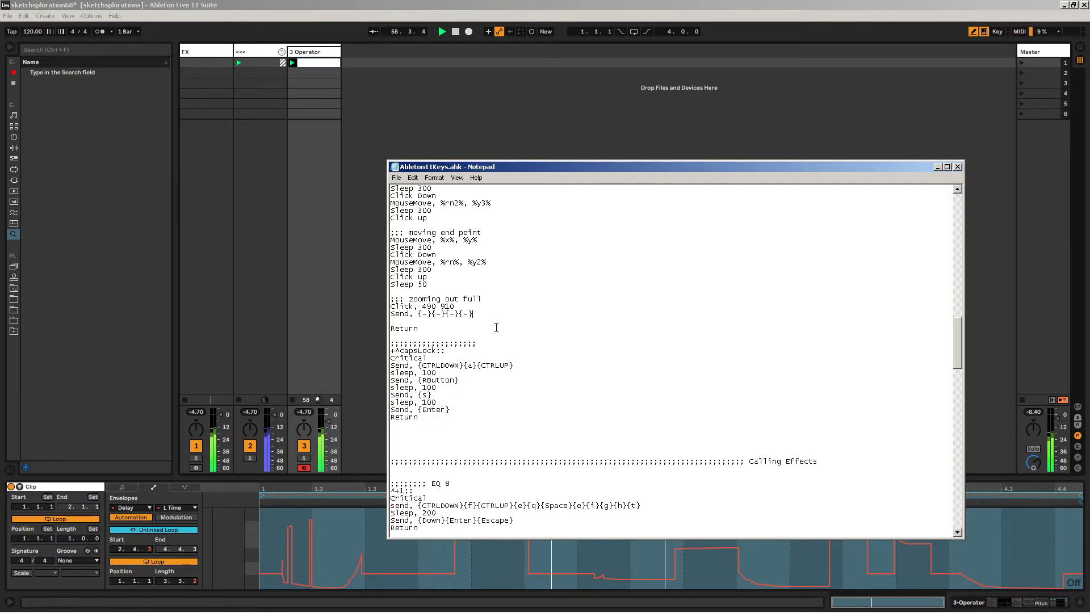
click(396, 178)
click(957, 167)
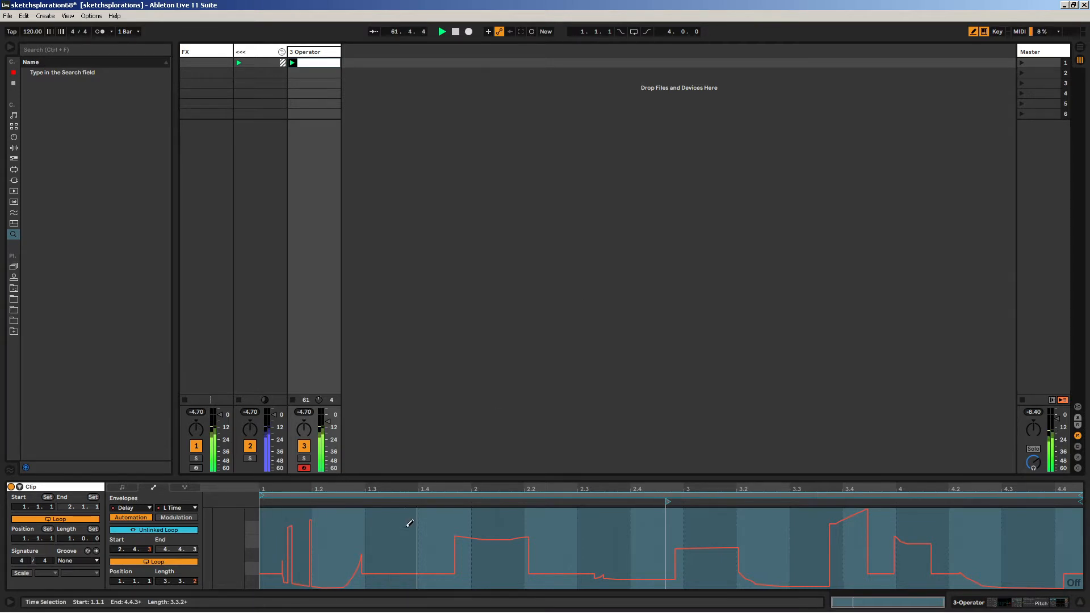
- Try the random start and end points on a new clip in the second Operator slot with its L Time loop unlinked
drag(409, 527, 428, 528)
click(312, 72)
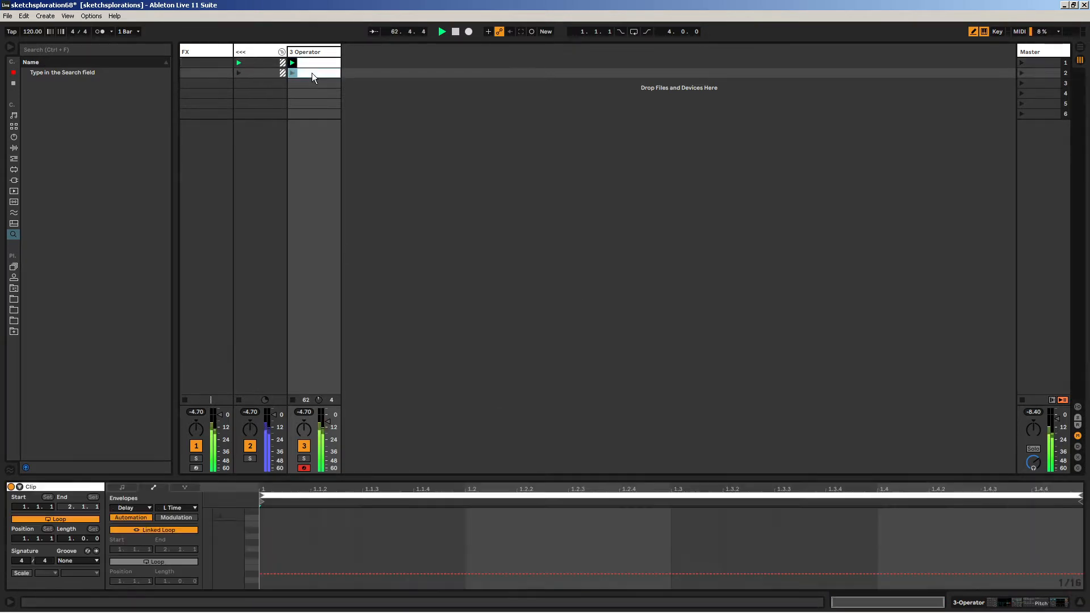
click(153, 530)
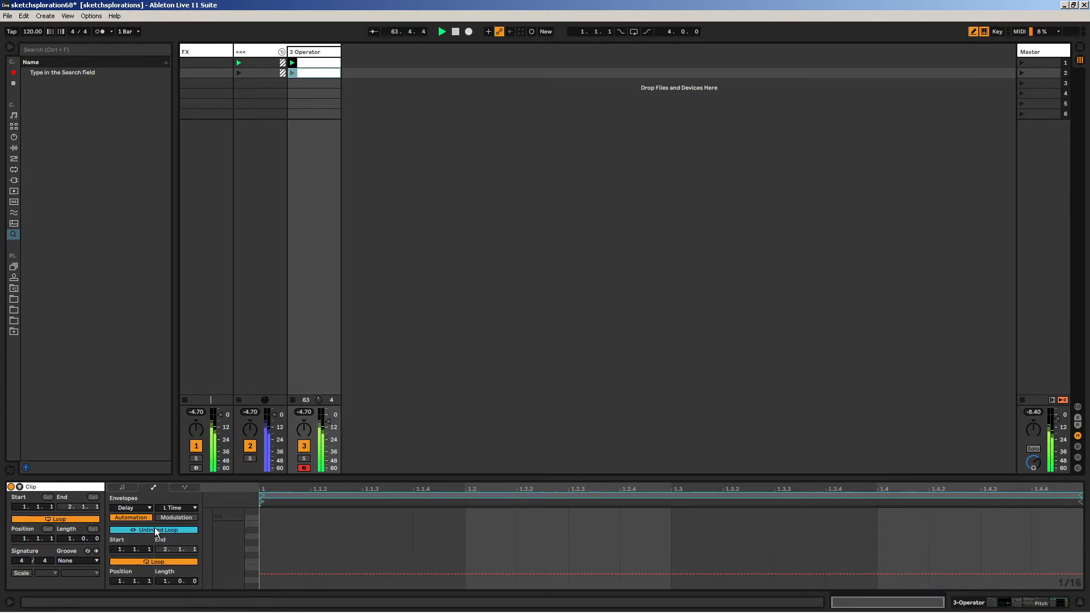
drag(166, 581, 166, 565)
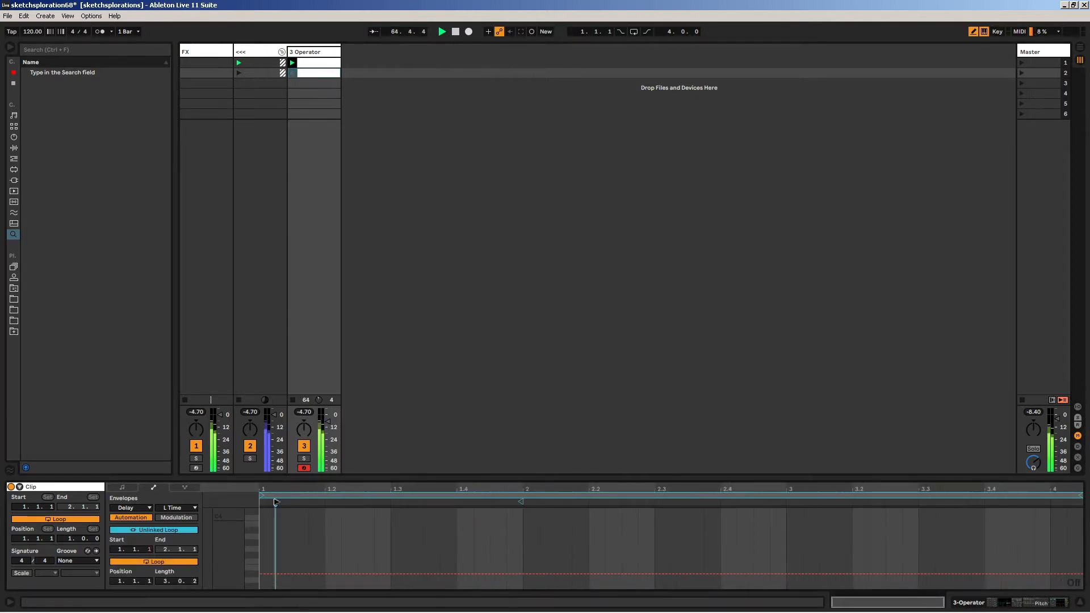
drag(1081, 495, 1088, 496)
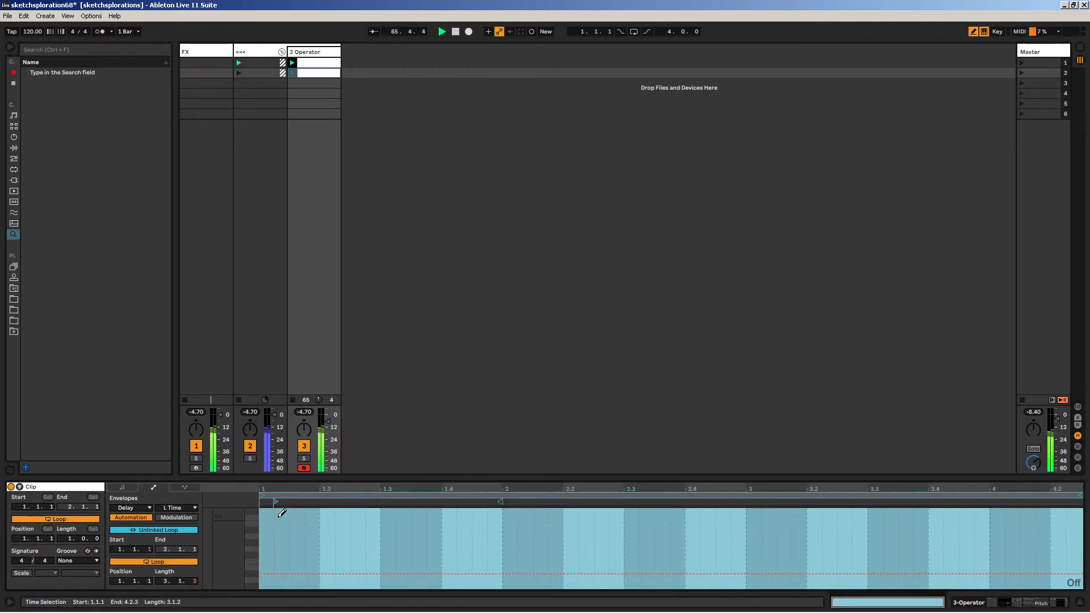
click(319, 54)
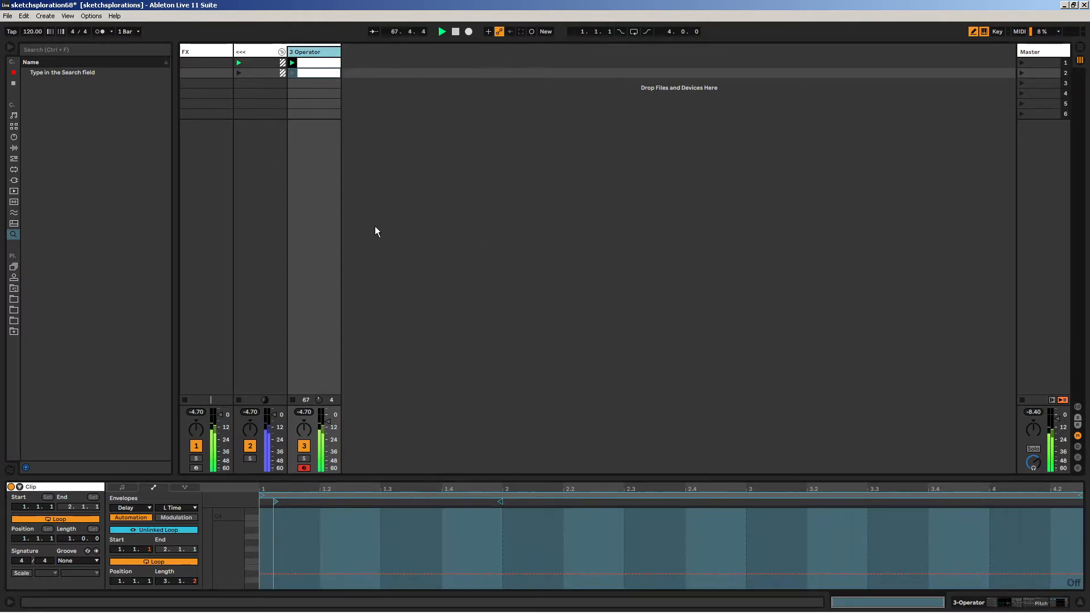
- Raise the rack's vibrato Depth macro to 1200 ct and set the Delay filter to 60.0 Hz with a width of 7.77
click(313, 51)
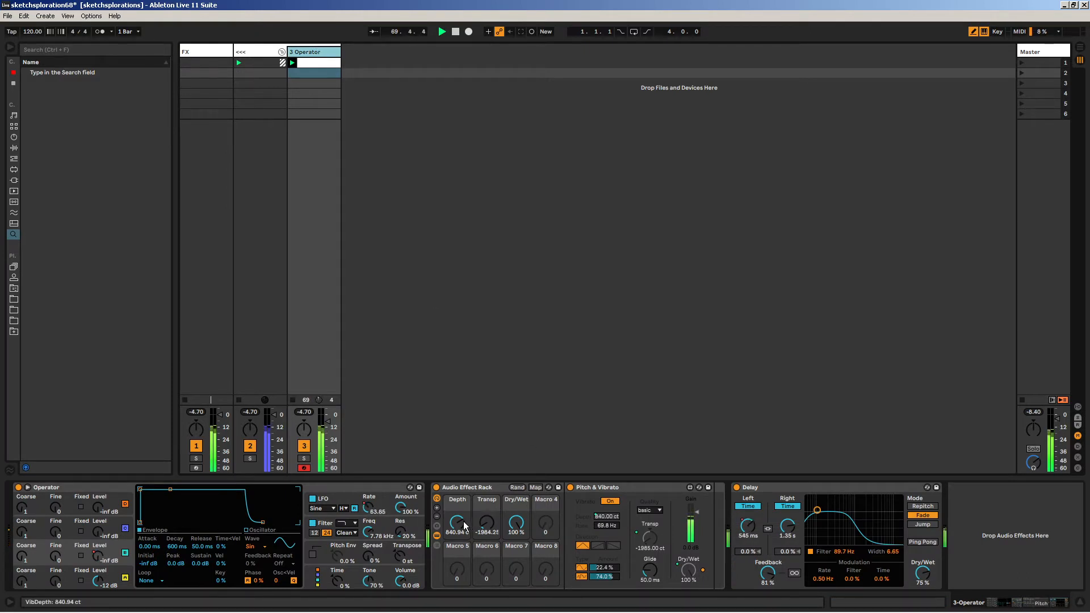
mouse_move(463, 528)
mouse_down()
mouse_move(459, 483)
mouse_move(459, 510)
mouse_up()
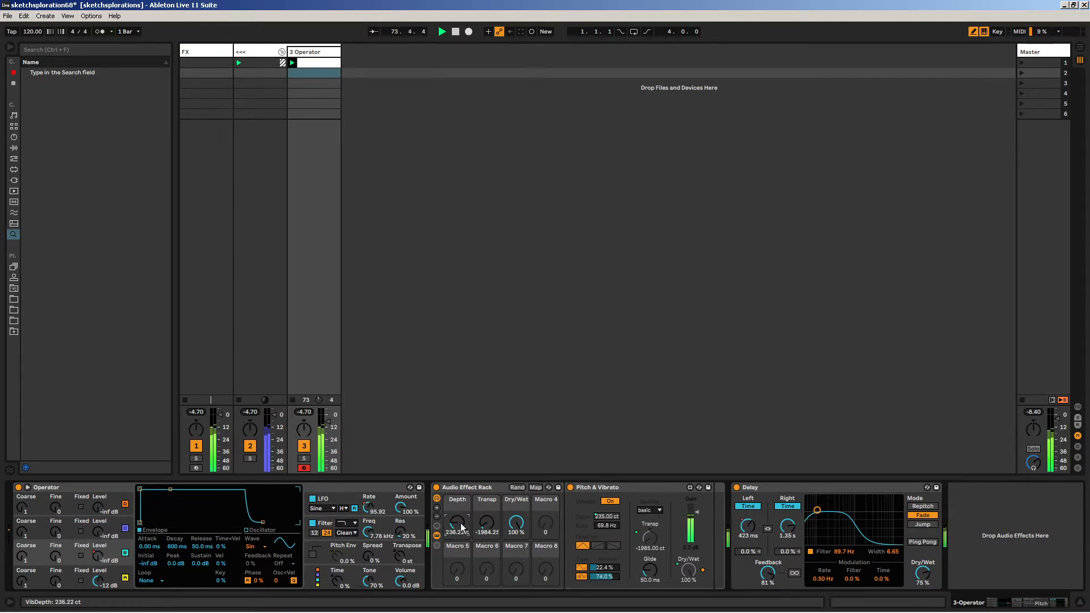
drag(462, 527, 461, 482)
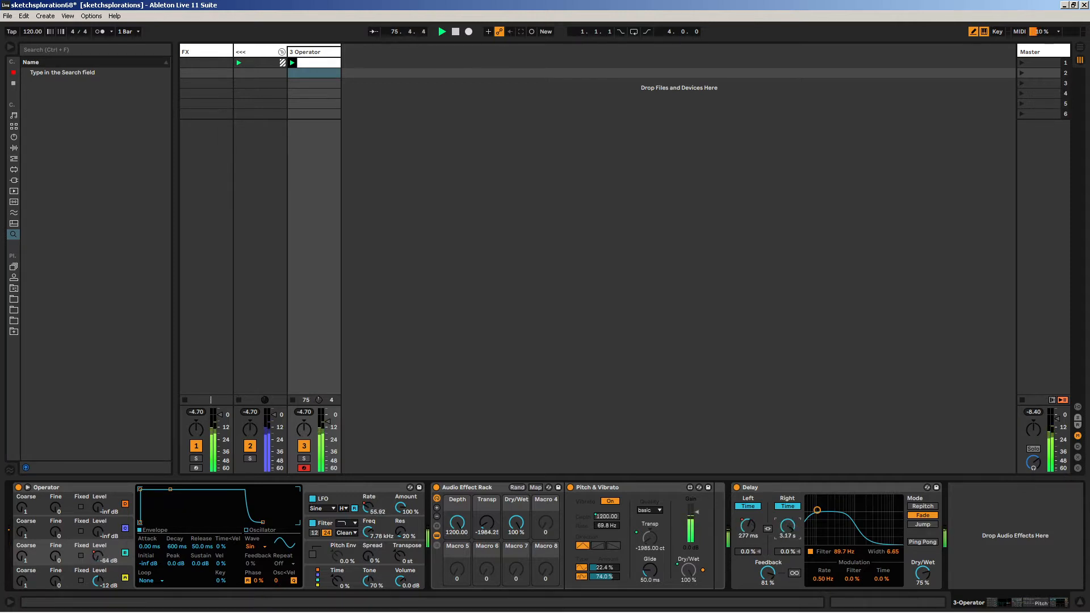
mouse_move(818, 510)
mouse_down()
mouse_move(860, 541)
mouse_move(802, 512)
mouse_up()
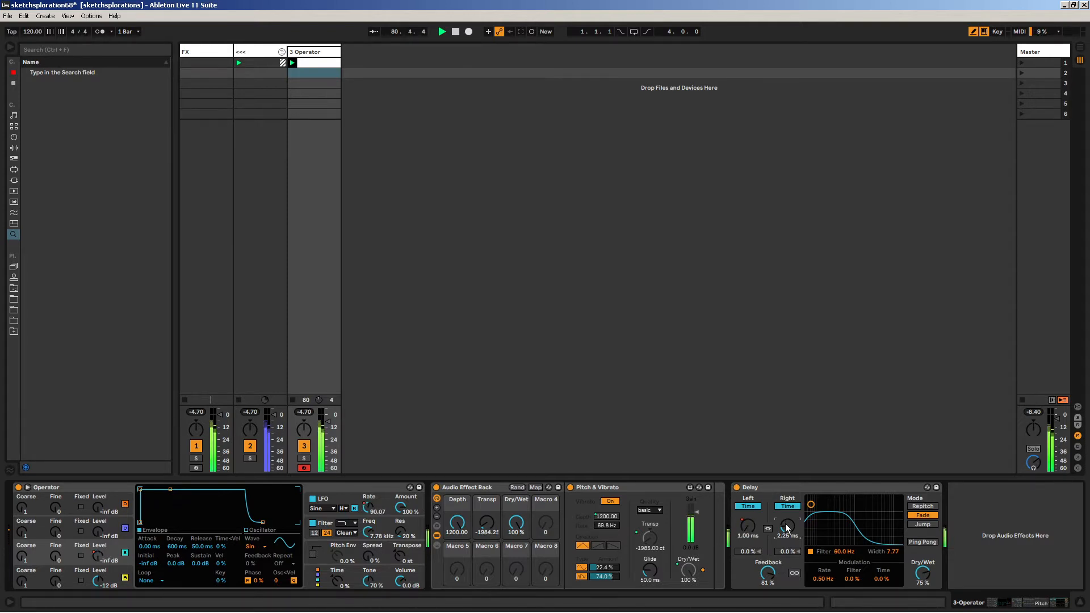
- Show the Delay R Time envelope in the clip and unlink its loop, with start 1.3.4 and length 2.3.0
right_click(786, 526)
click(787, 523)
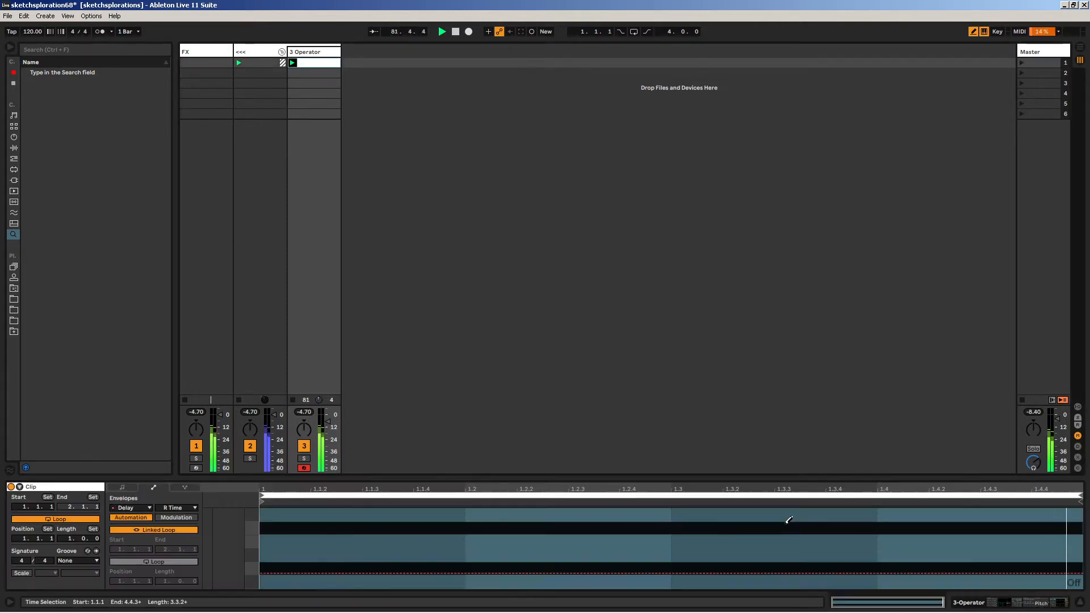
click(155, 529)
drag(165, 581, 166, 557)
drag(262, 502, 482, 502)
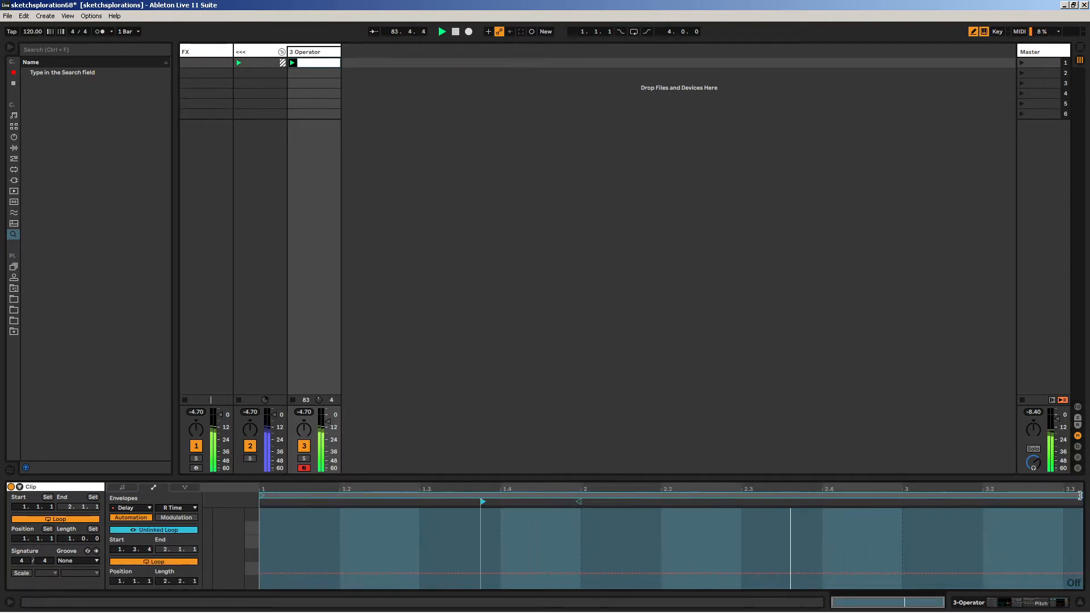
drag(182, 581, 182, 577)
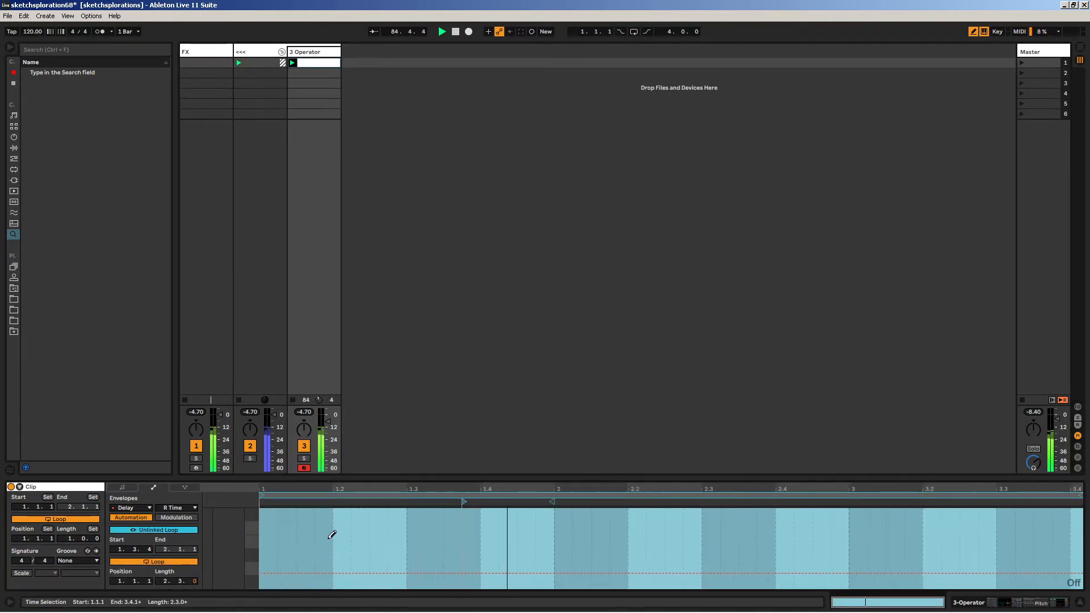
- Record varied Delay R Time automation with peaks and dips across the whole unlinked loop, and simplify the envelope
key(shift+Tab)
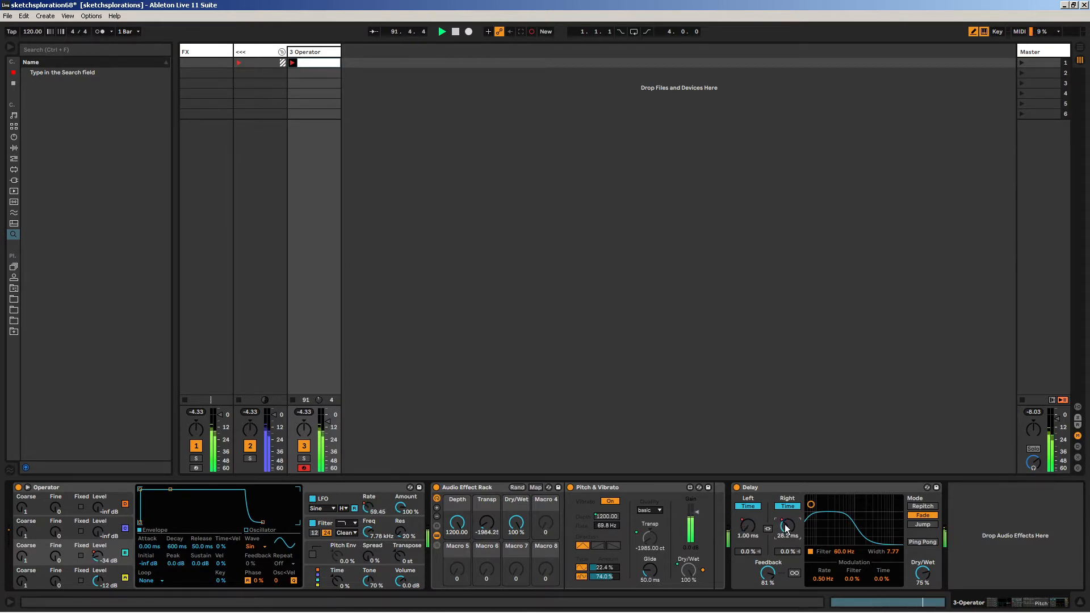
key(shift+Tab)
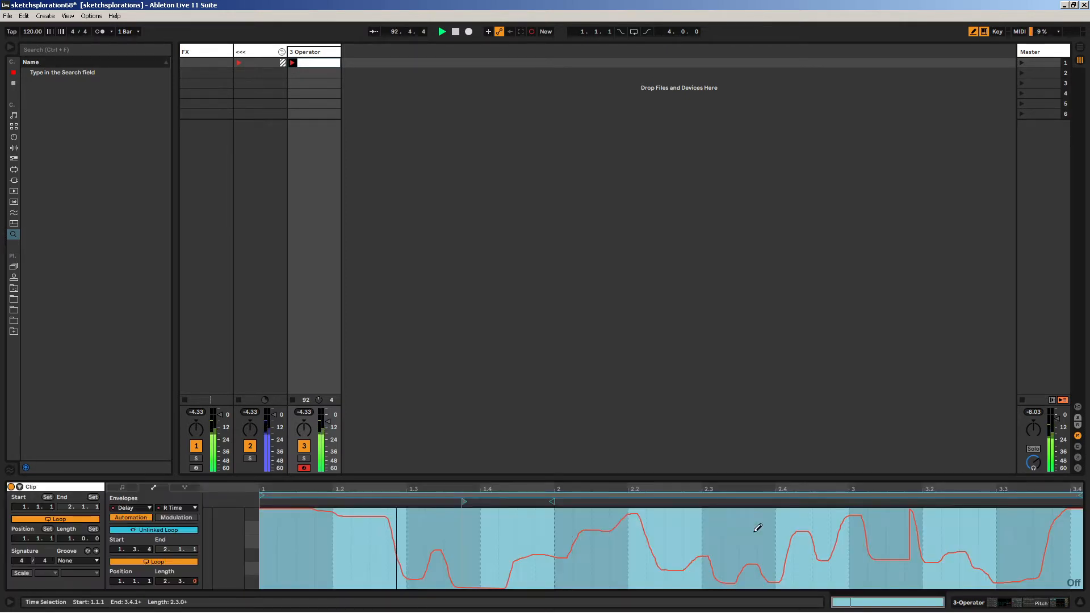
click(484, 531)
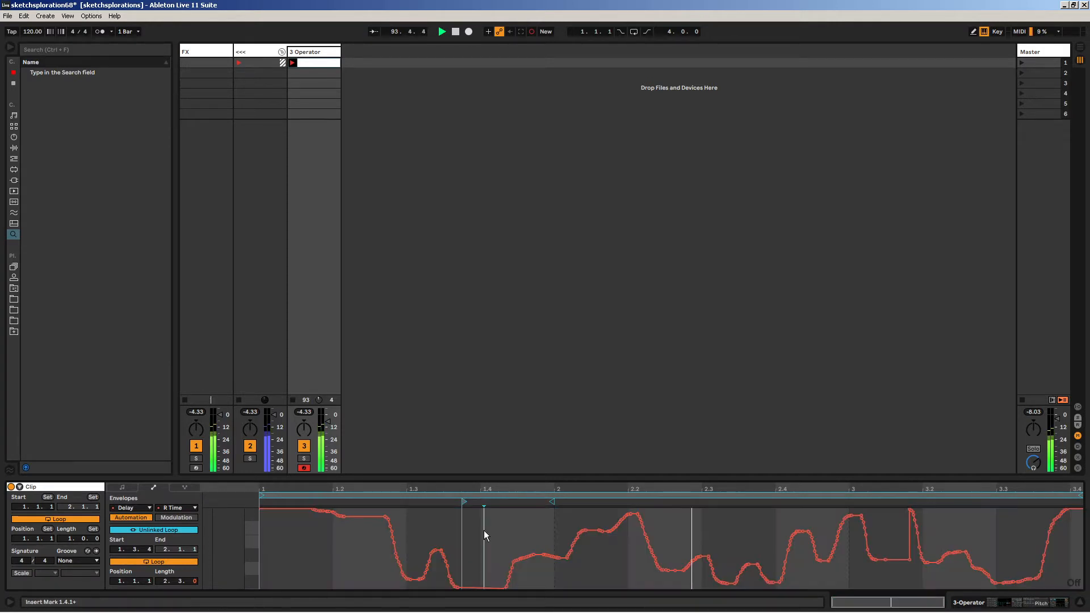
key(ctrl+a)
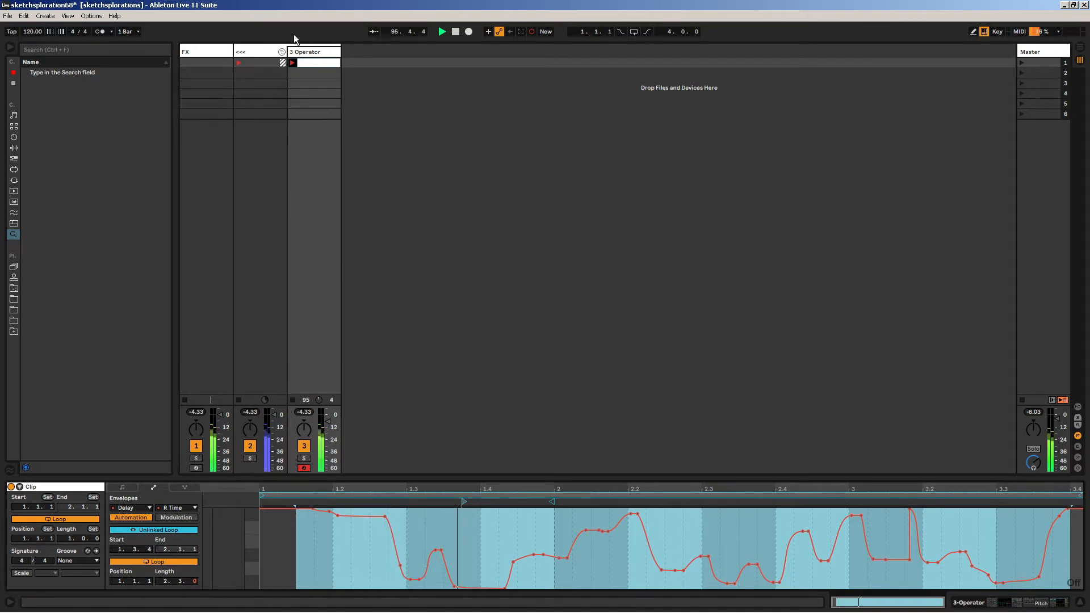
- Sweep the Delay's filter frequency and width while the clip records, and show the Filter Freq envelope
click(312, 55)
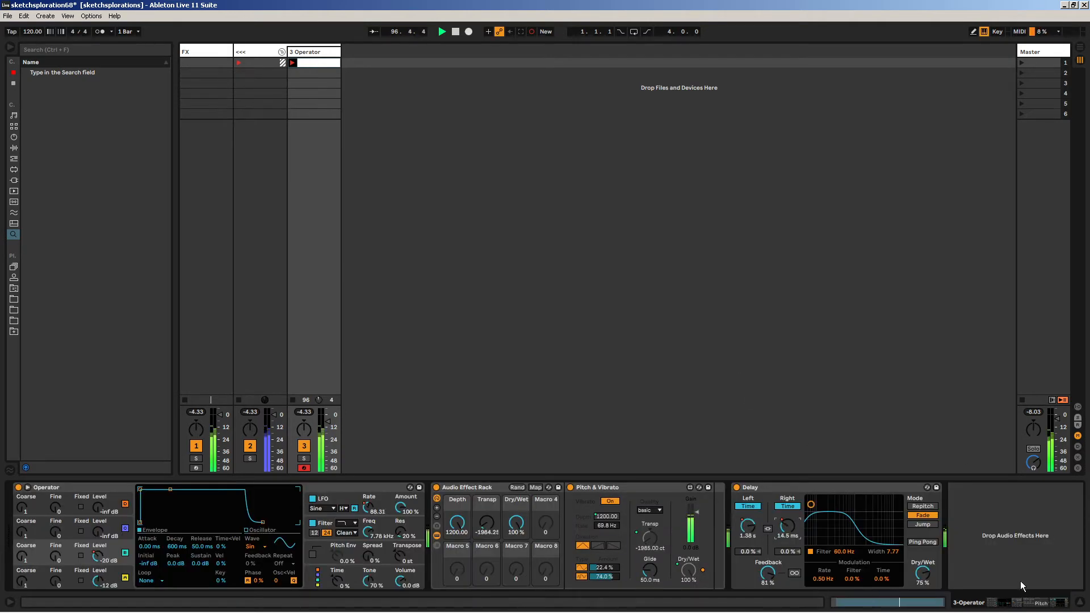
drag(811, 505, 820, 529)
key(shift+Tab)
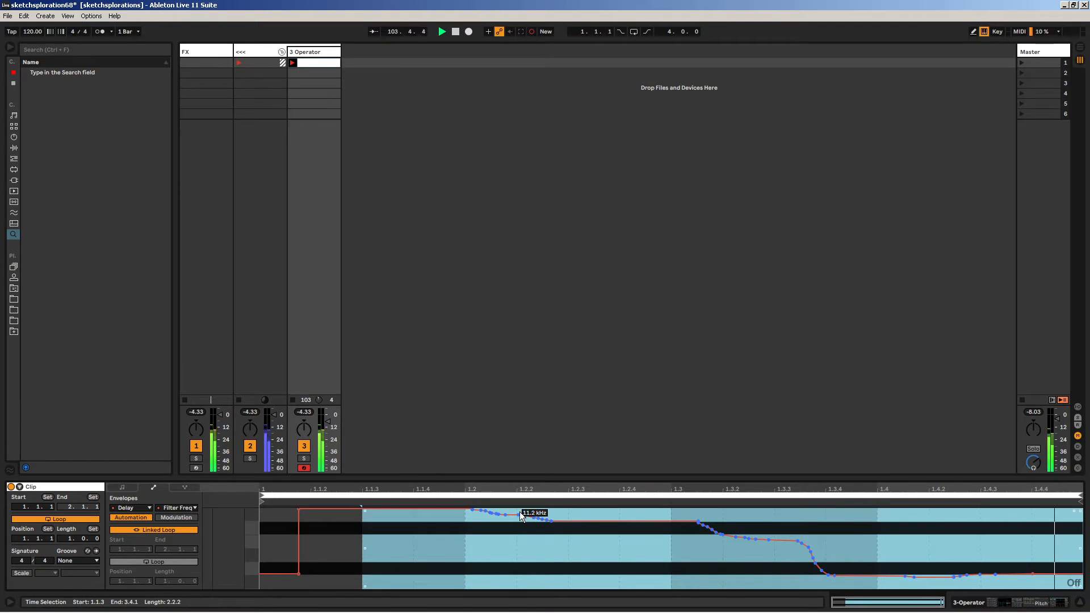
- Unlink the Filter Freq envelope loop and set its start to 2.2.1 and length to 4.2.0
click(162, 530)
drag(166, 580, 166, 552)
click(278, 529)
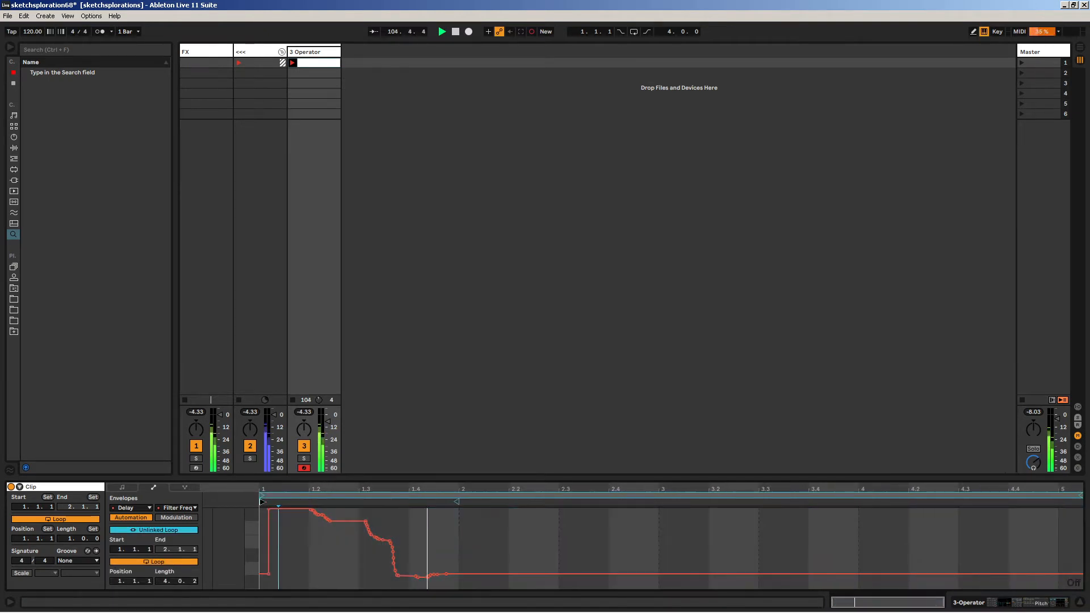
drag(261, 502, 520, 502)
drag(1079, 495, 1089, 495)
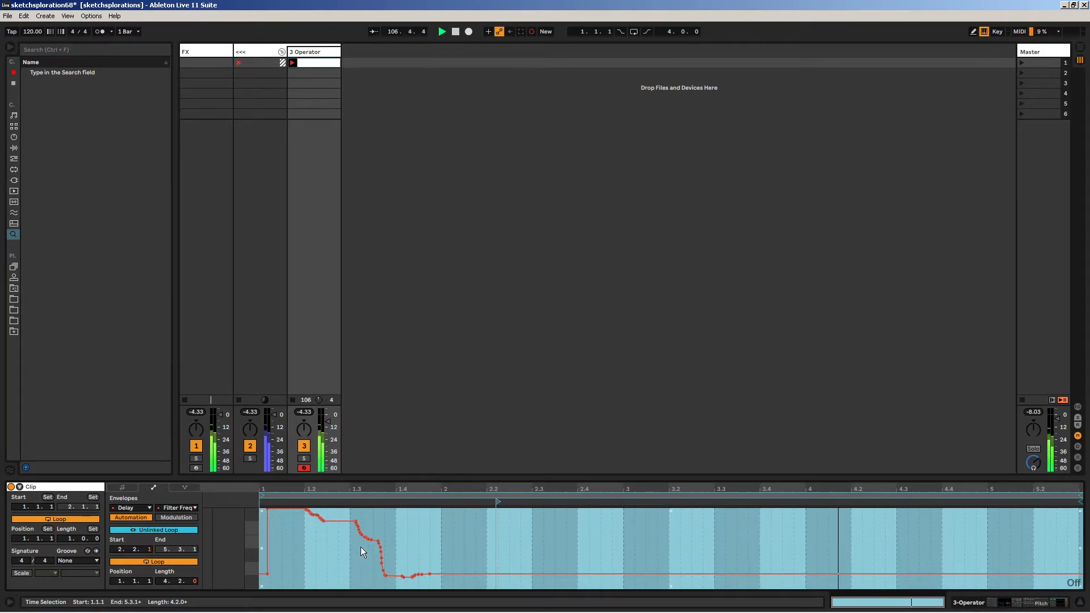
click(338, 559)
- Show the Delay's Filter Width envelope and unlink its loop, with start 2.2.2 and length 4.0.2
key(shift+Tab)
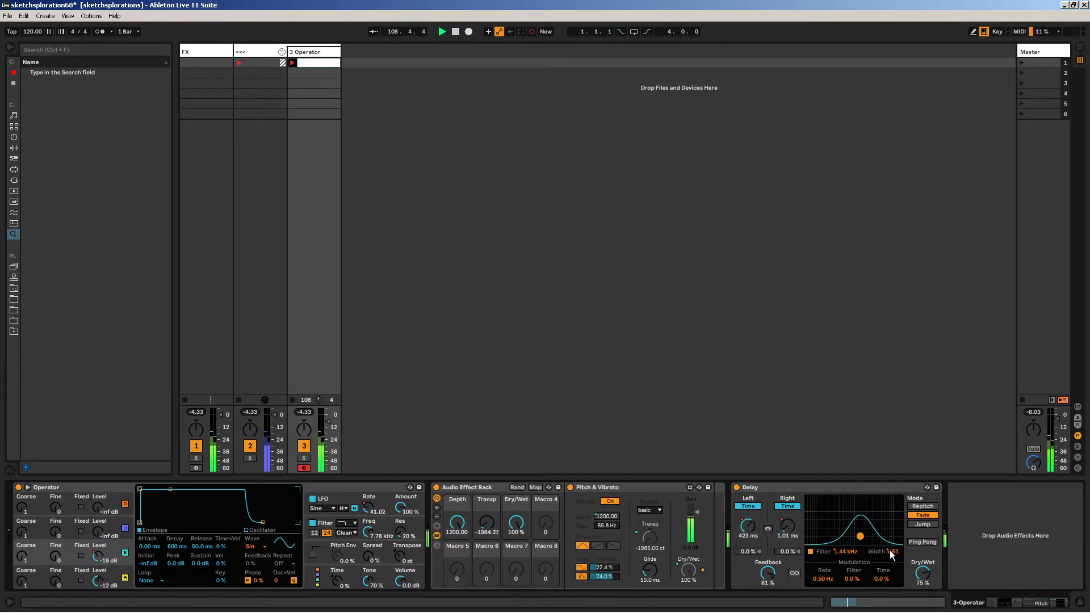
key(shift+Tab)
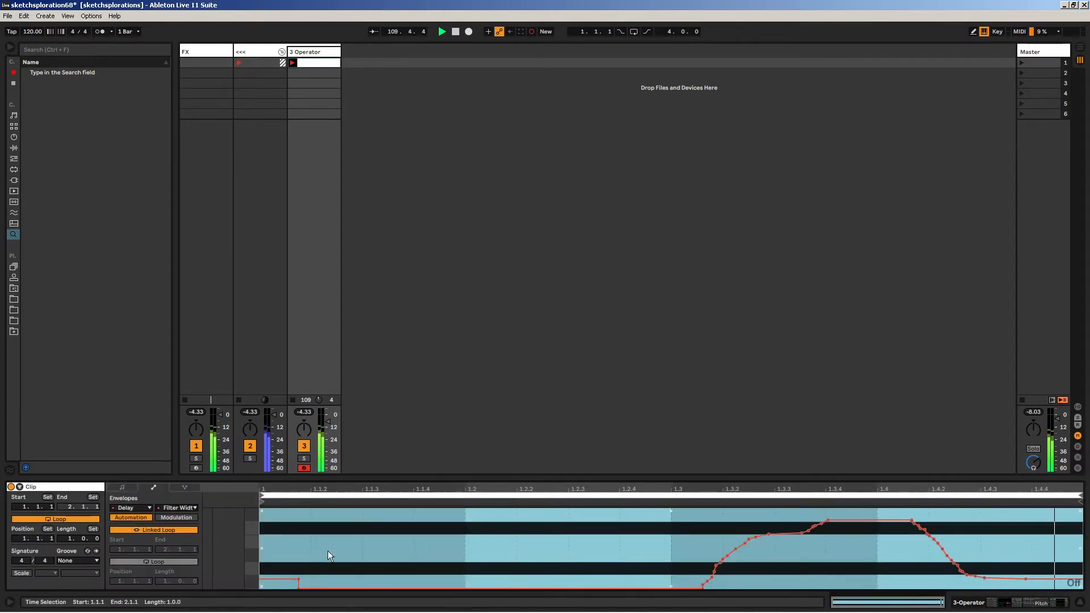
click(158, 530)
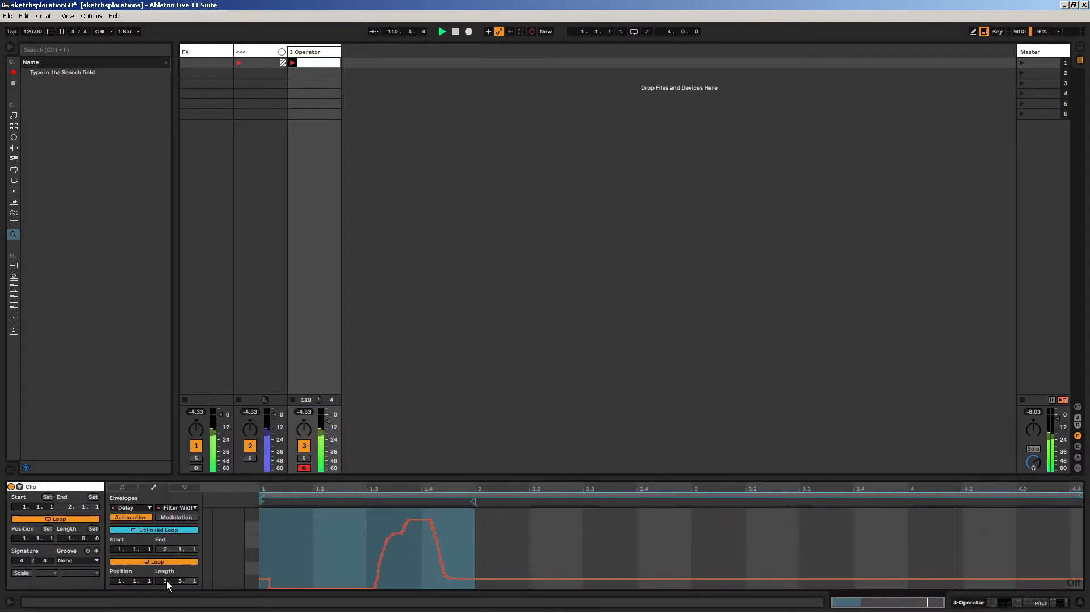
drag(262, 502, 551, 502)
drag(1081, 496, 1089, 496)
key(ctrl+a)
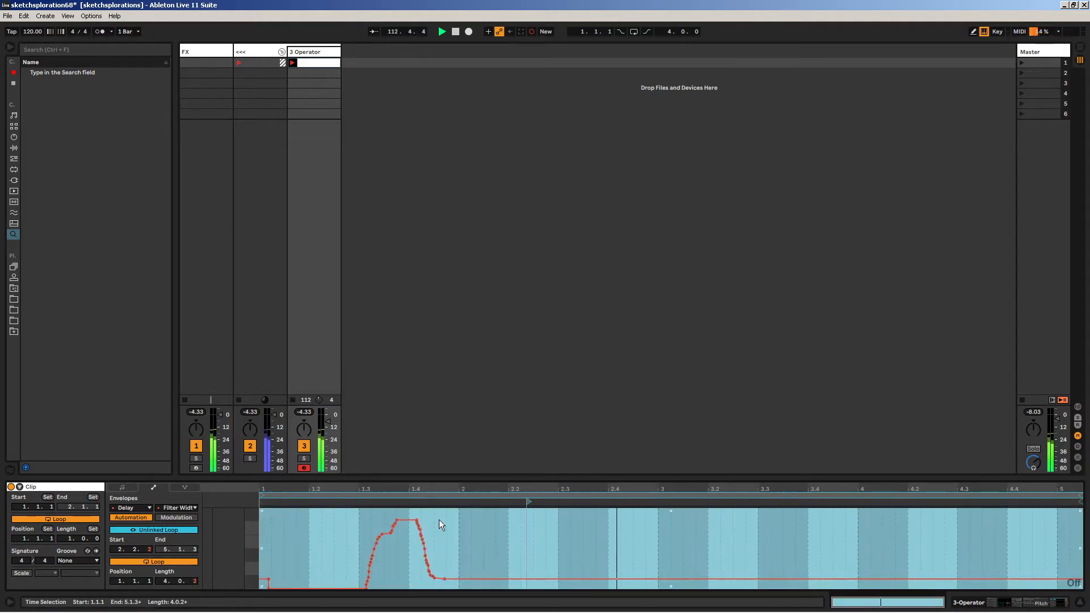
- Record sweeping Delay filter movements across the unlinked loops, simplify the Filter Width envelope and return to the Operator track's devices
key(shift+Tab)
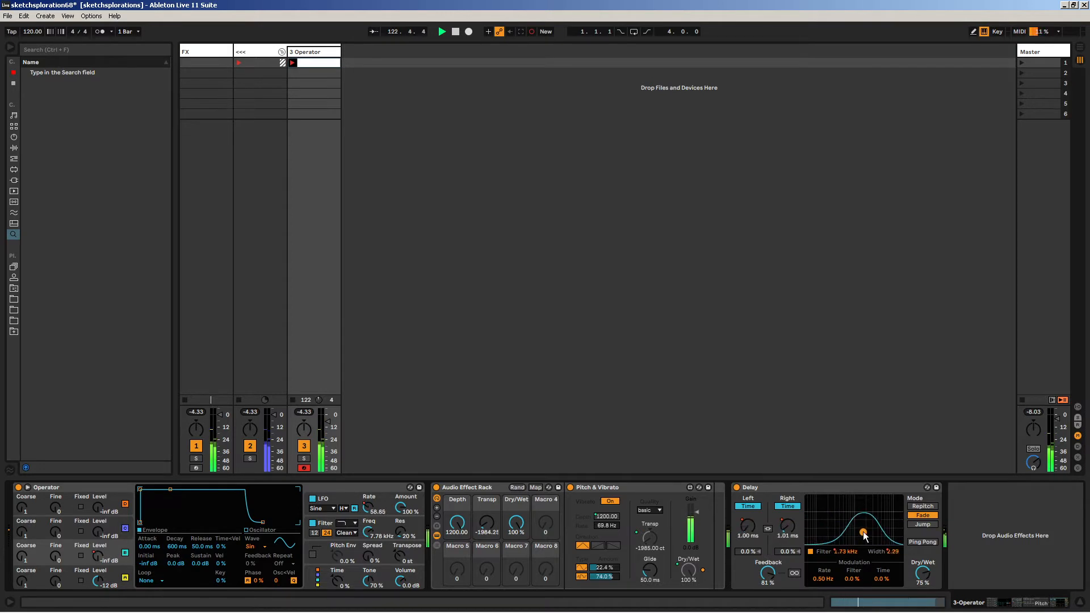
key(shift+Tab)
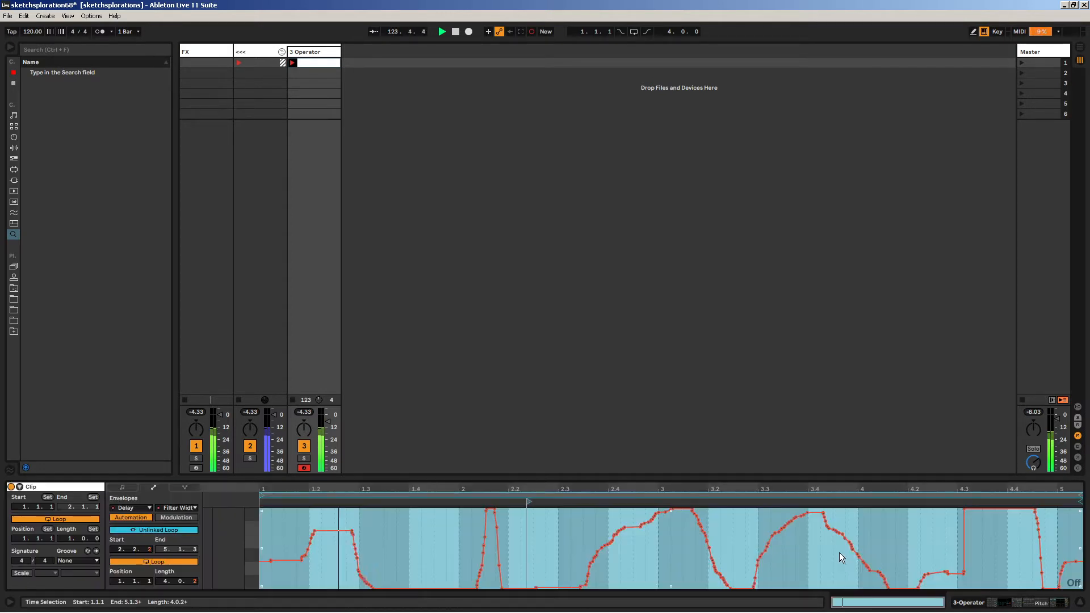
click(656, 550)
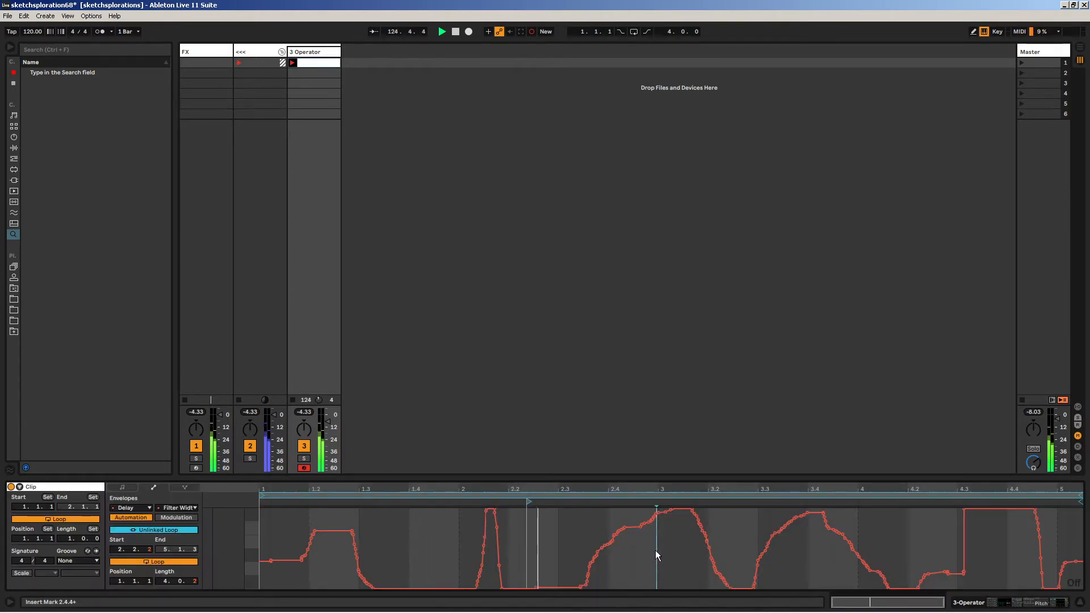
key(ctrl+a)
key(shift+Tab)
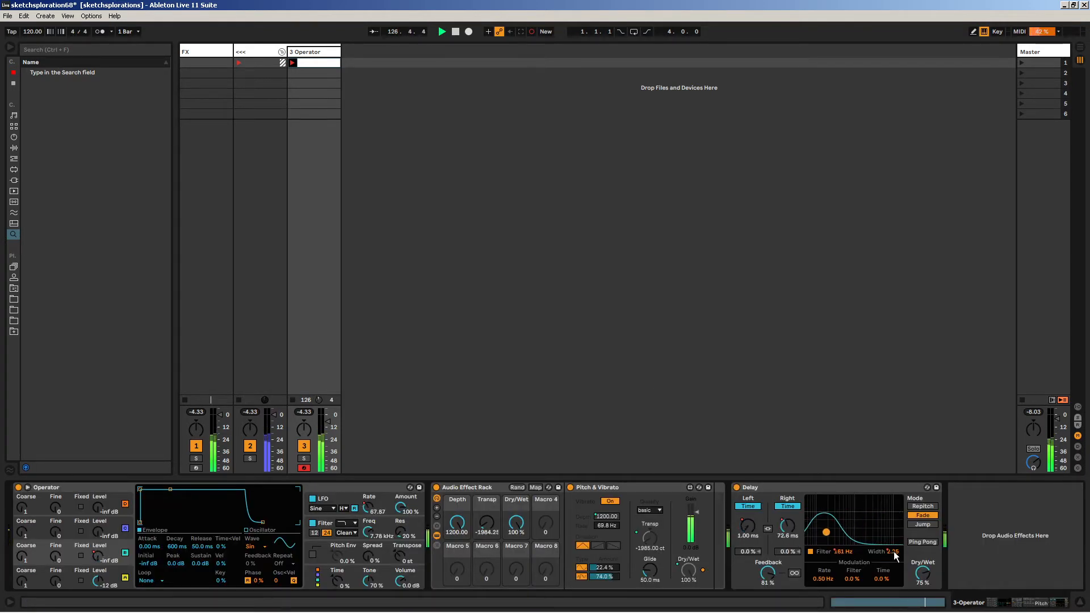
key(shift+Tab)
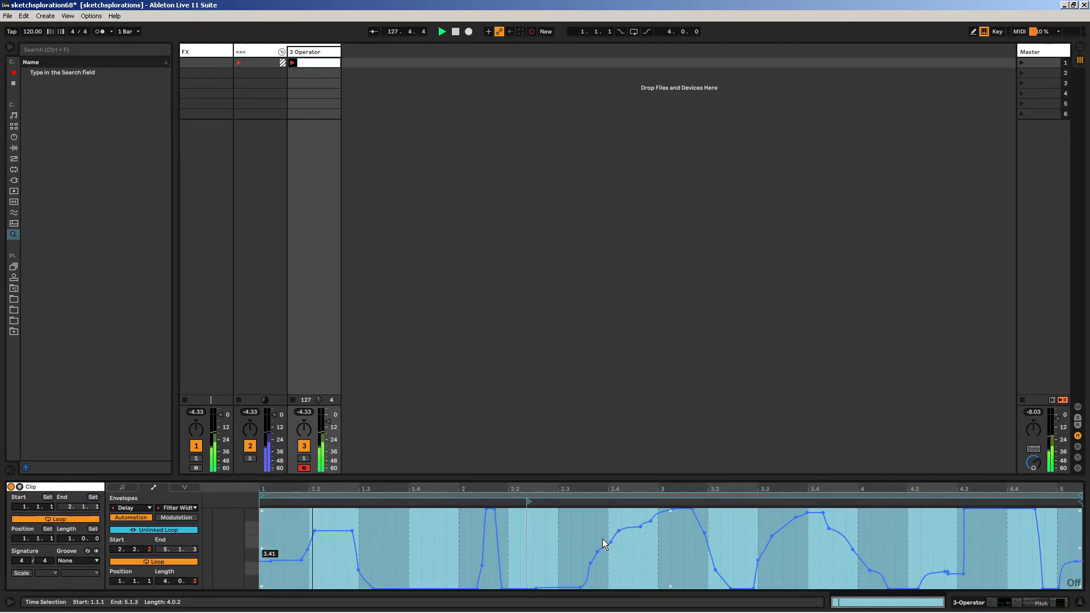
key(shift+Tab)
key(shift+Tab)
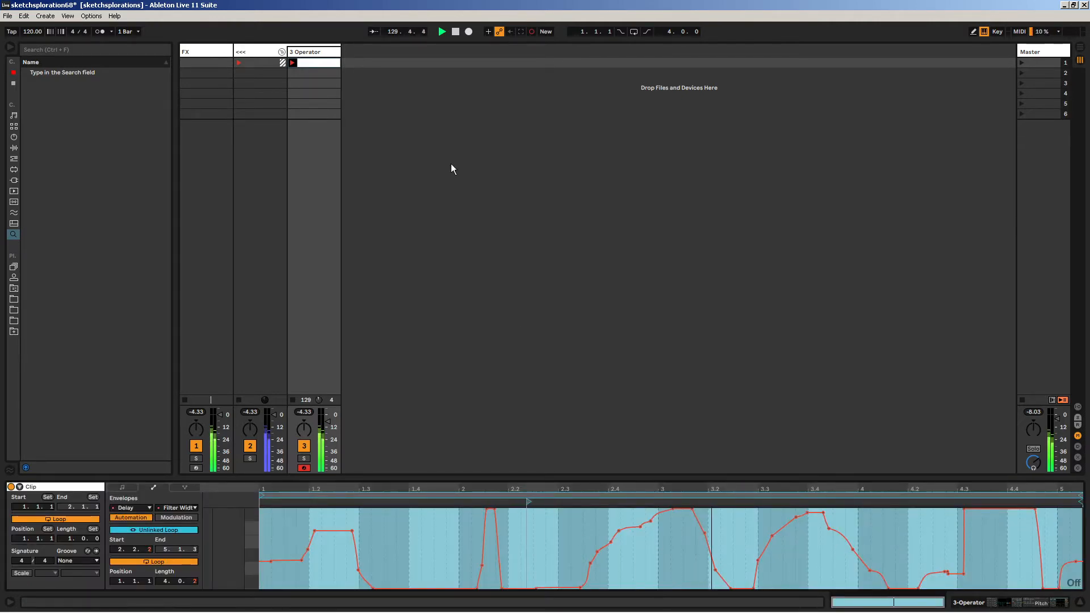
click(328, 52)
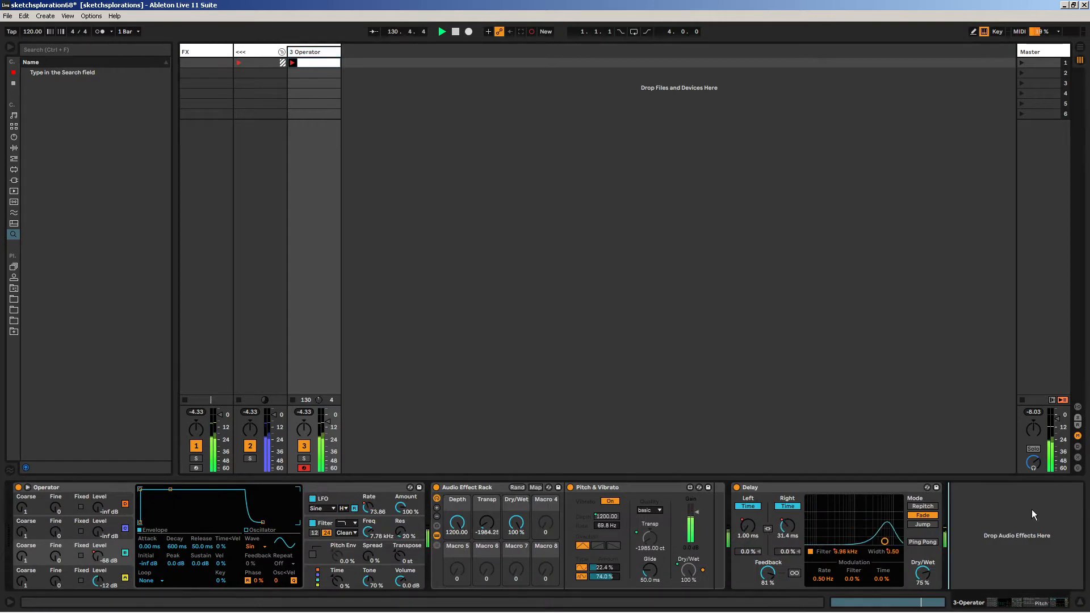
- Search the browser for reverb and add Hybrid Reverb after the Delay on the Operator track
key(ctrl+f)
text(reverb)
key(Return)
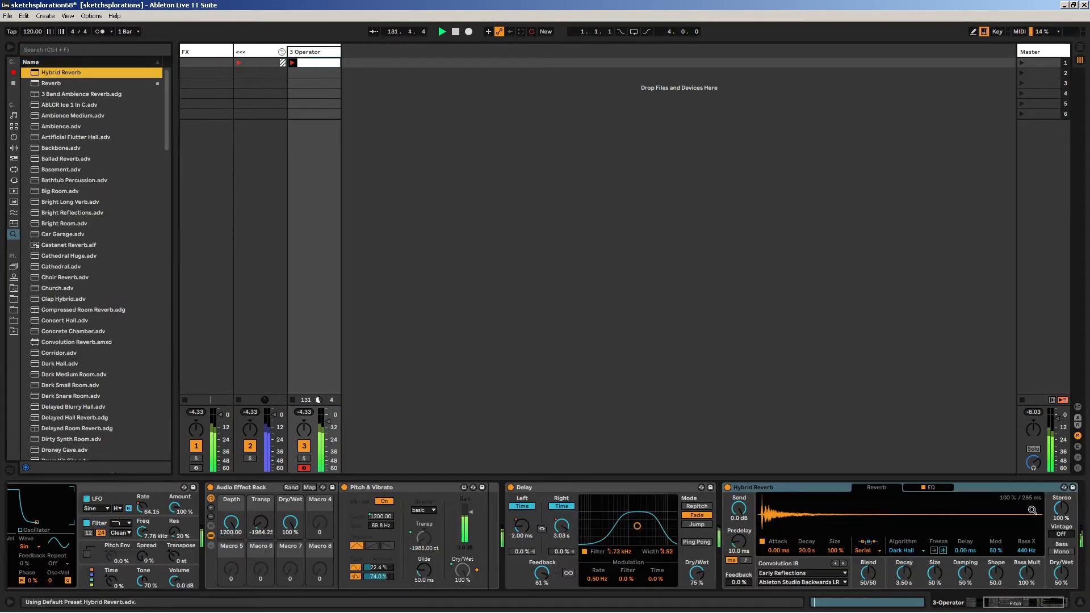
key(Escape)
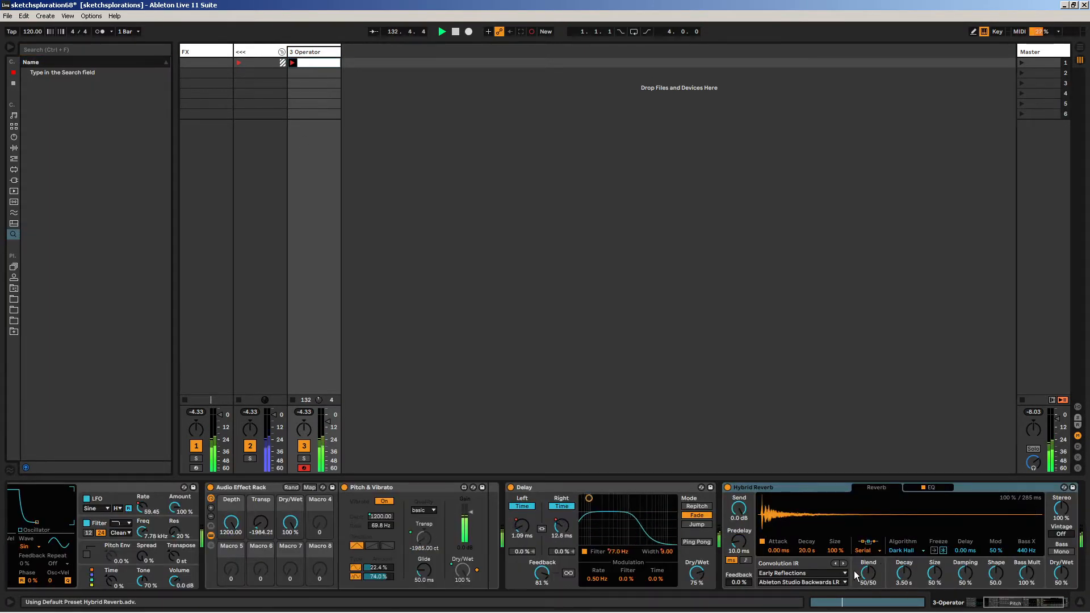
- Set Hybrid Reverb's Blend to 100/0, Dry/Wet to 100%, convolution Size to 500% and Attack to 3.00 s
drag(864, 573, 864, 559)
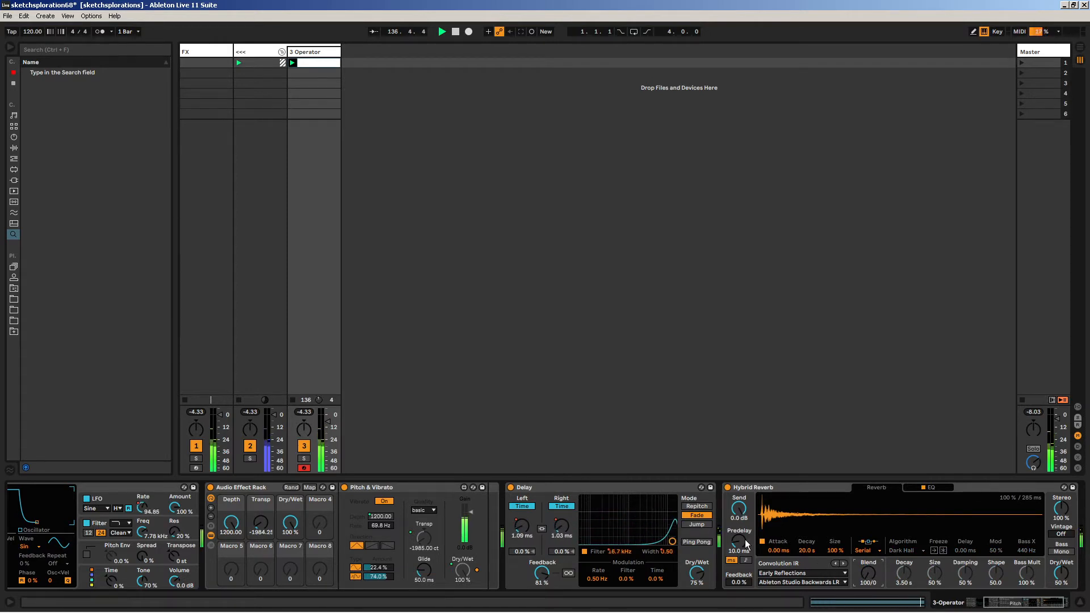
drag(1050, 574, 1049, 545)
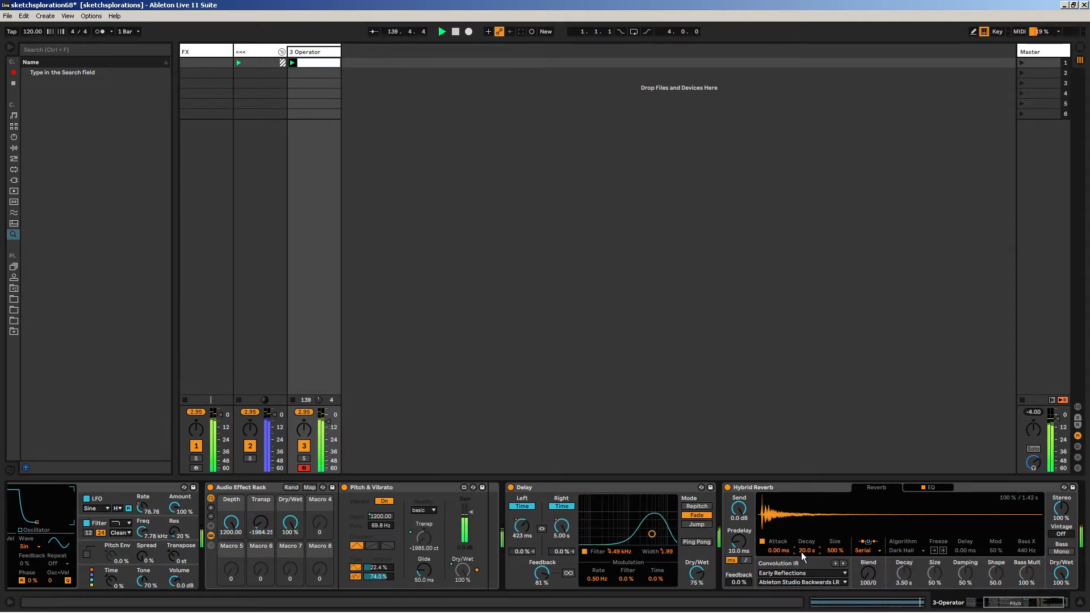
drag(779, 548, 781, 533)
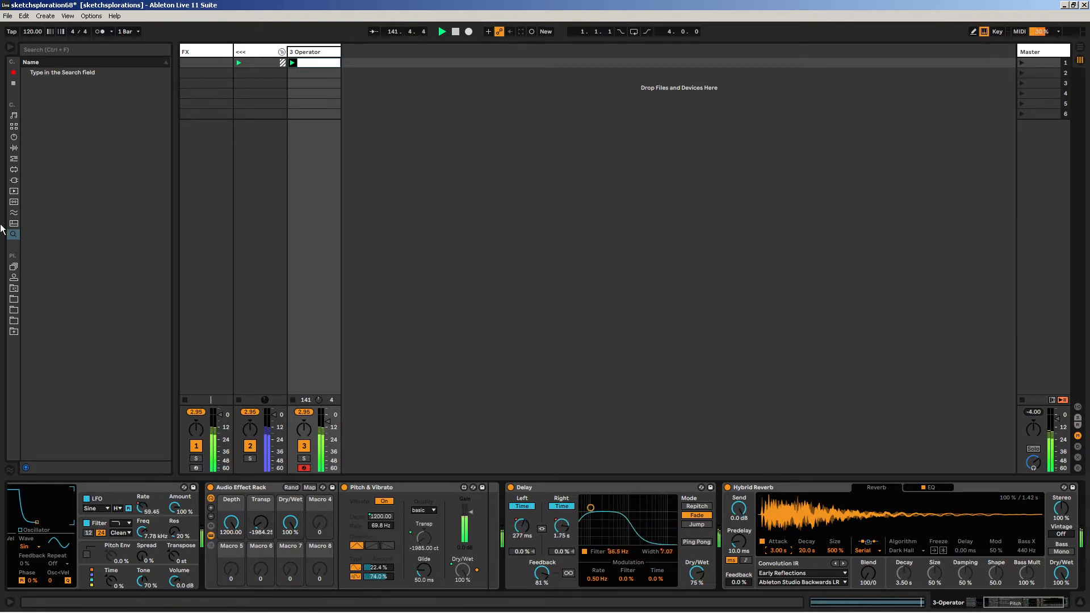
- Load "girl oh yeah.wav" from the project's Samples folder as Hybrid Reverb's convolution impulse response
click(14, 287)
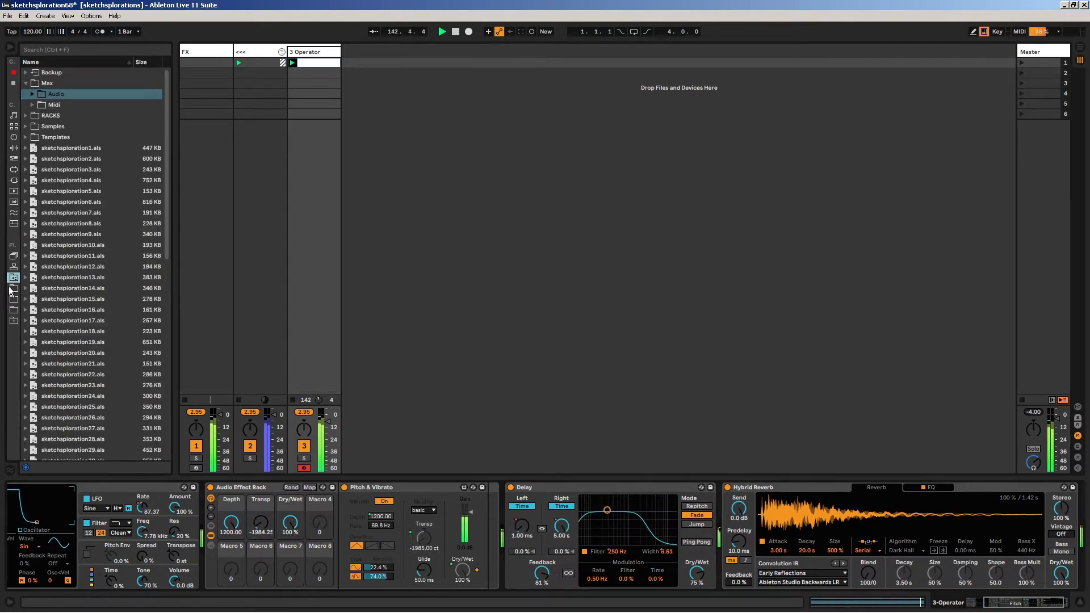
click(26, 126)
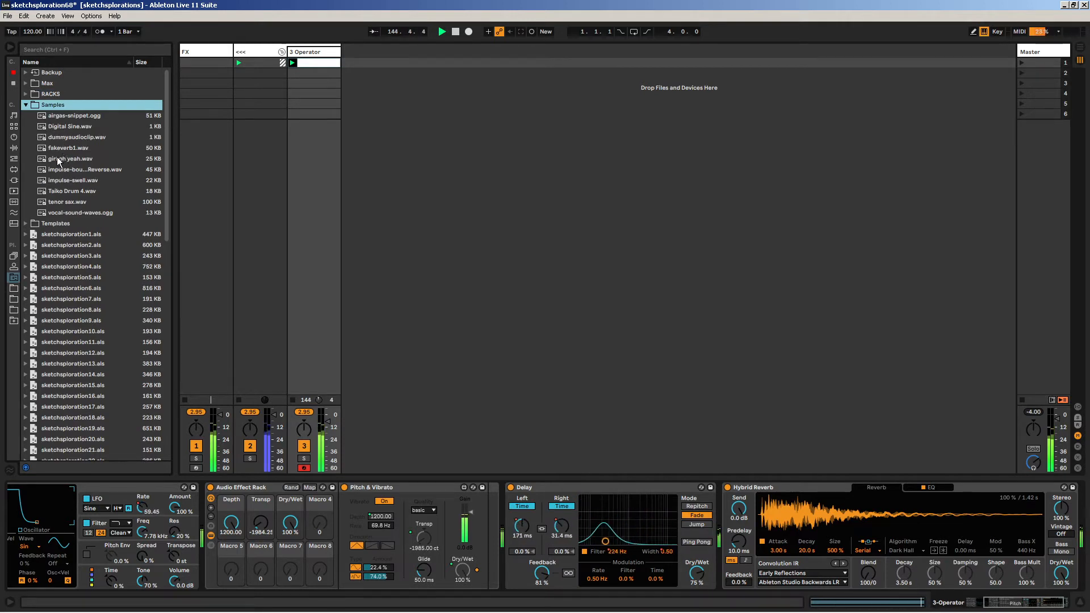
drag(56, 159, 934, 510)
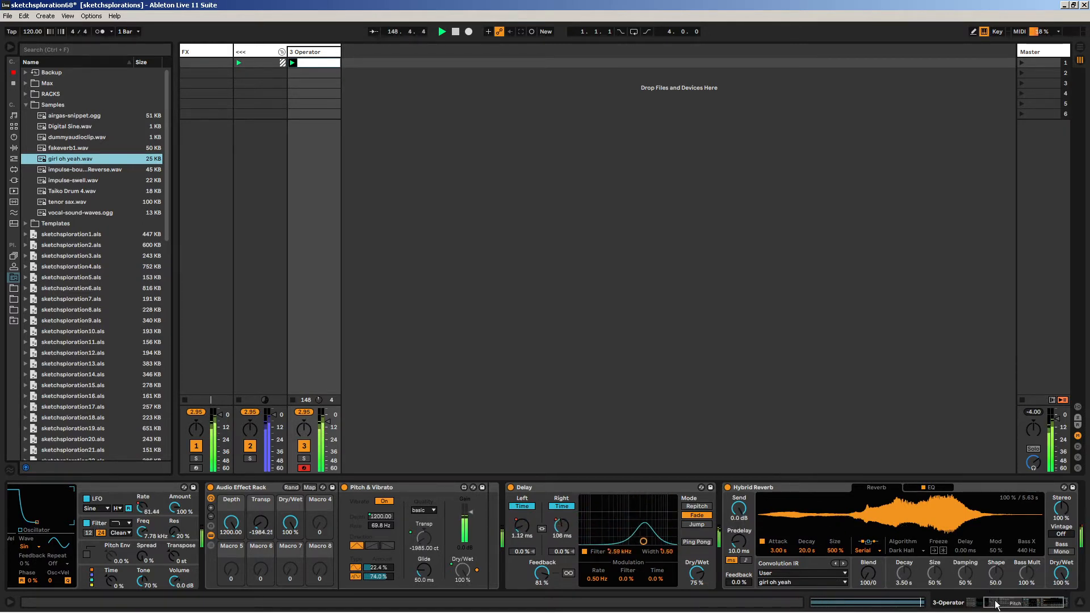
- Switch Hybrid Reverb's routing to Parallel and set Blend to 64/36, Decay to 19.1 s and Dry/Wet to 48%
drag(996, 605, 1029, 608)
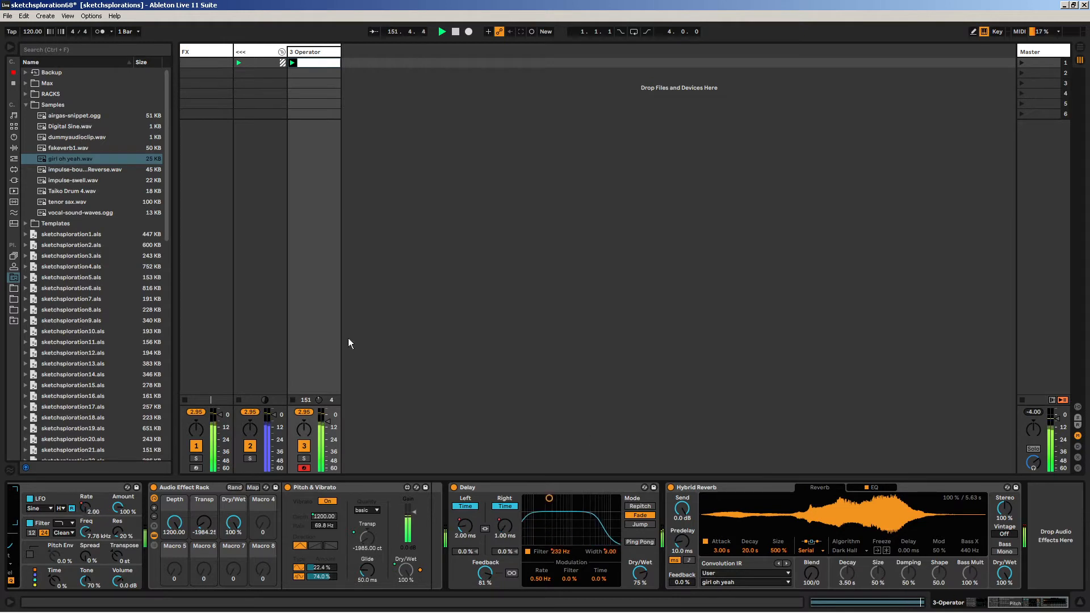
click(745, 486)
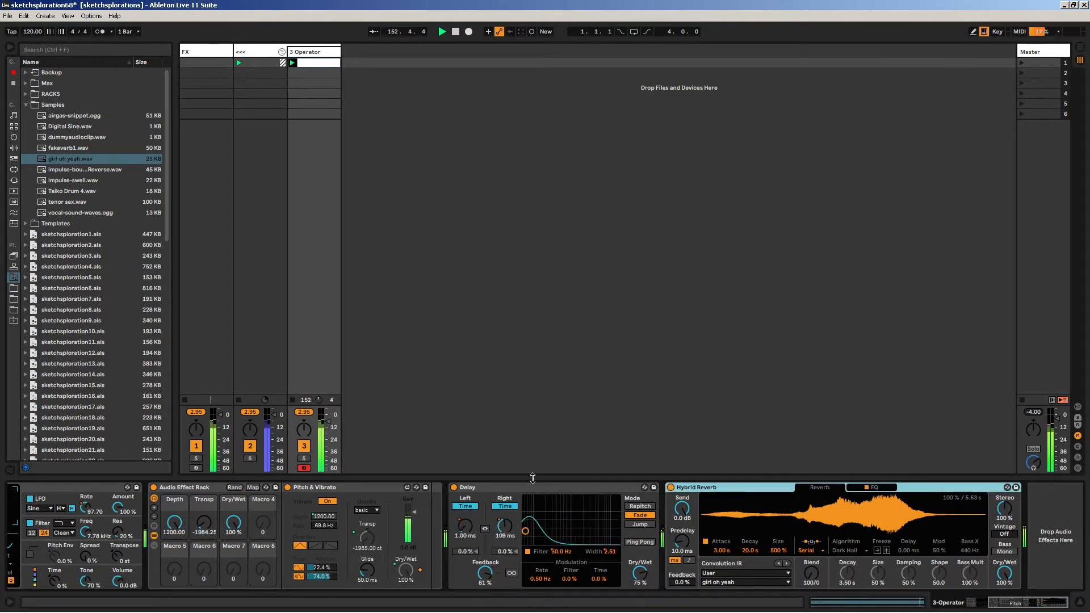
click(533, 489)
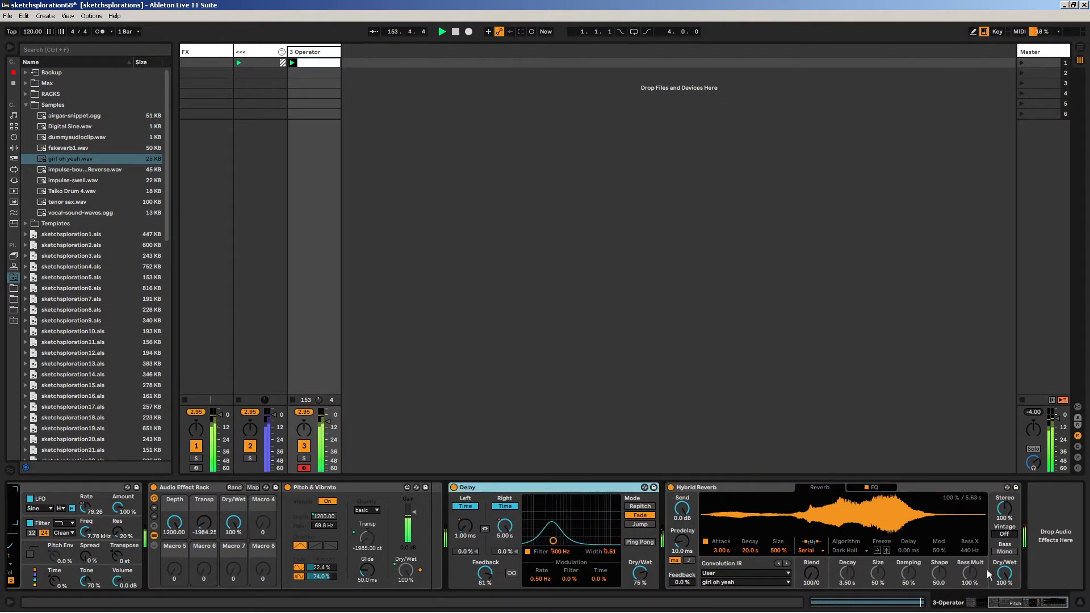
drag(808, 574, 809, 570)
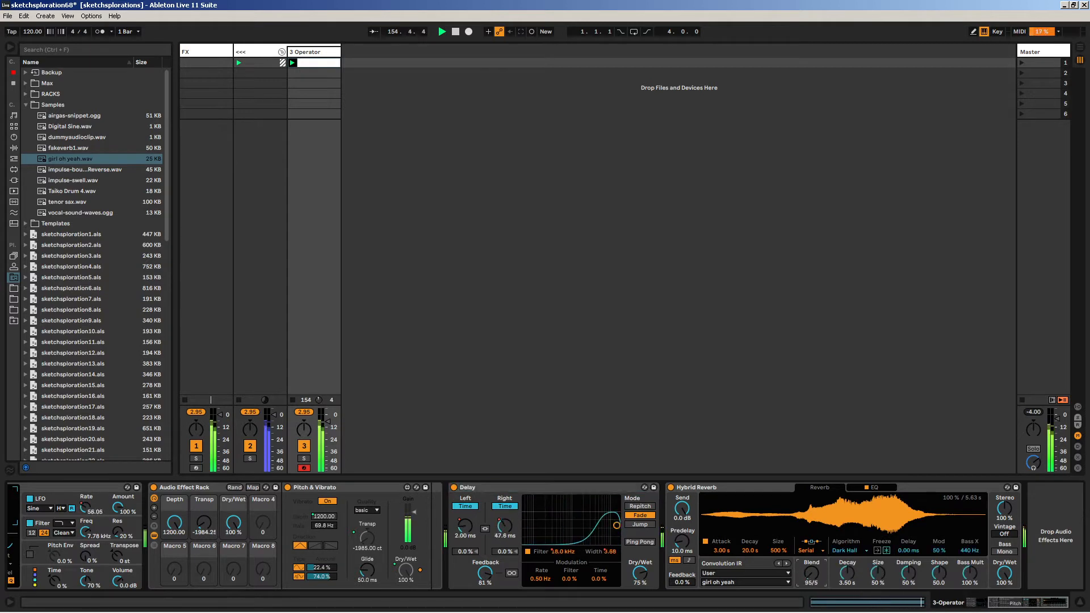
click(822, 550)
click(815, 568)
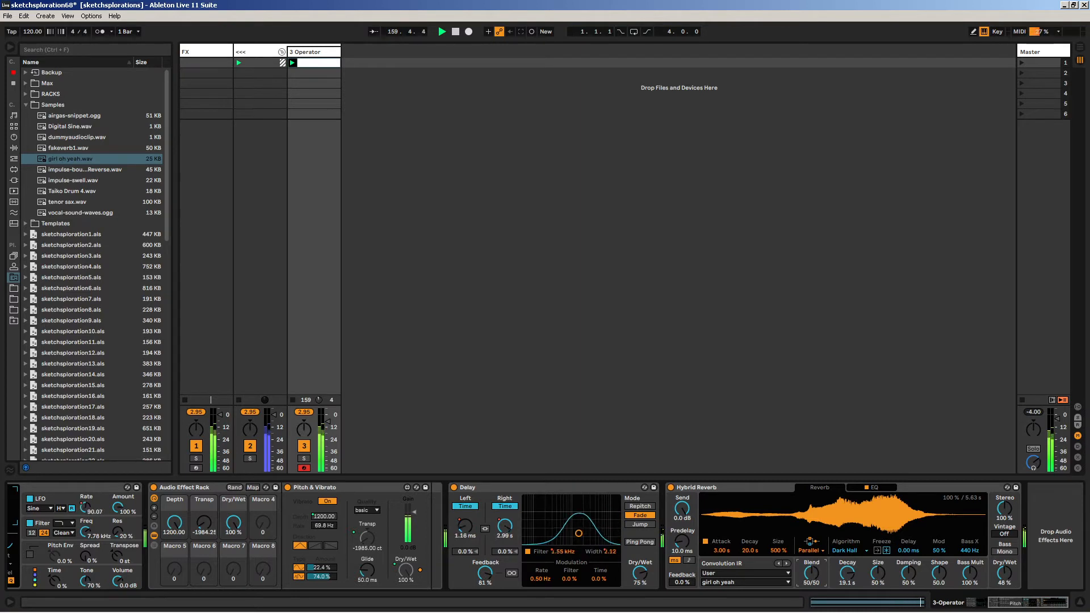
- Rename Hybrid Reverb as "oh yeah drone" and set its Decay to 18.1 s, Size to 33% and Dry/Wet to 44%
click(717, 486)
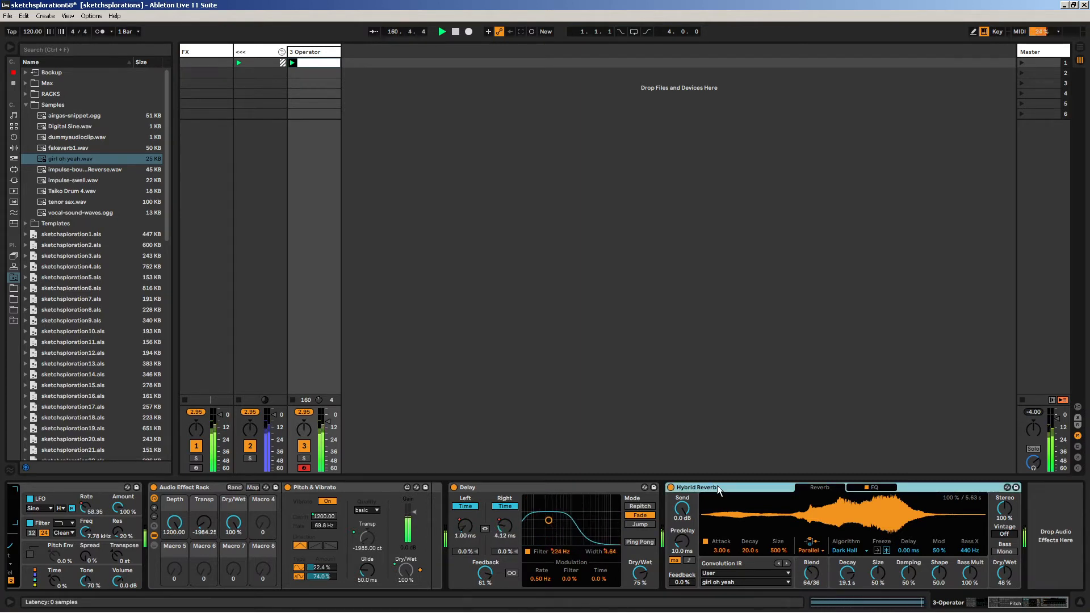
key(ctrl+r)
text(oh yeah drone)
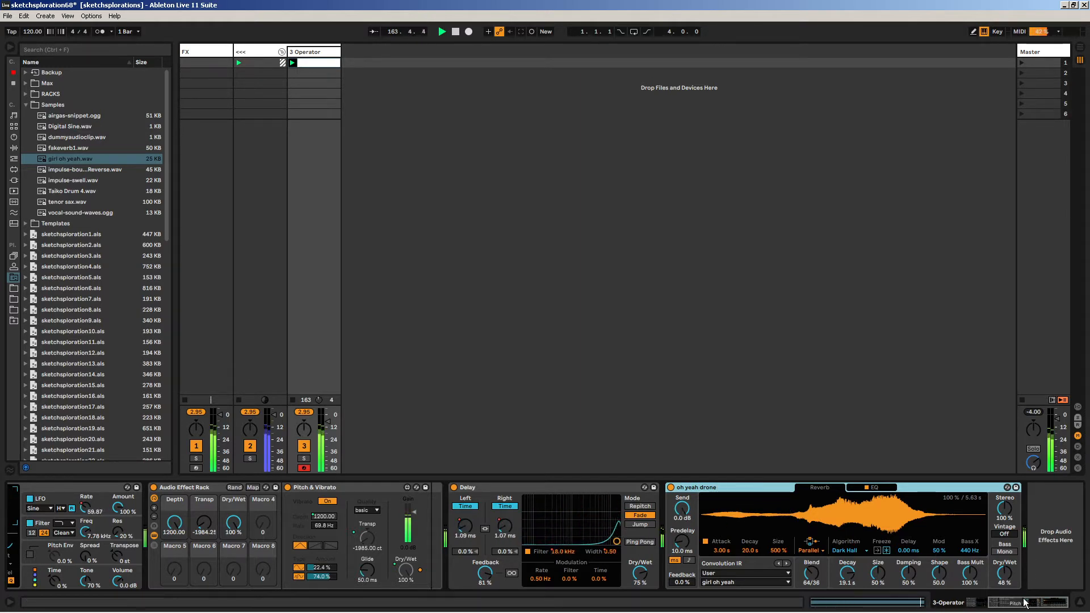
drag(881, 573, 851, 576)
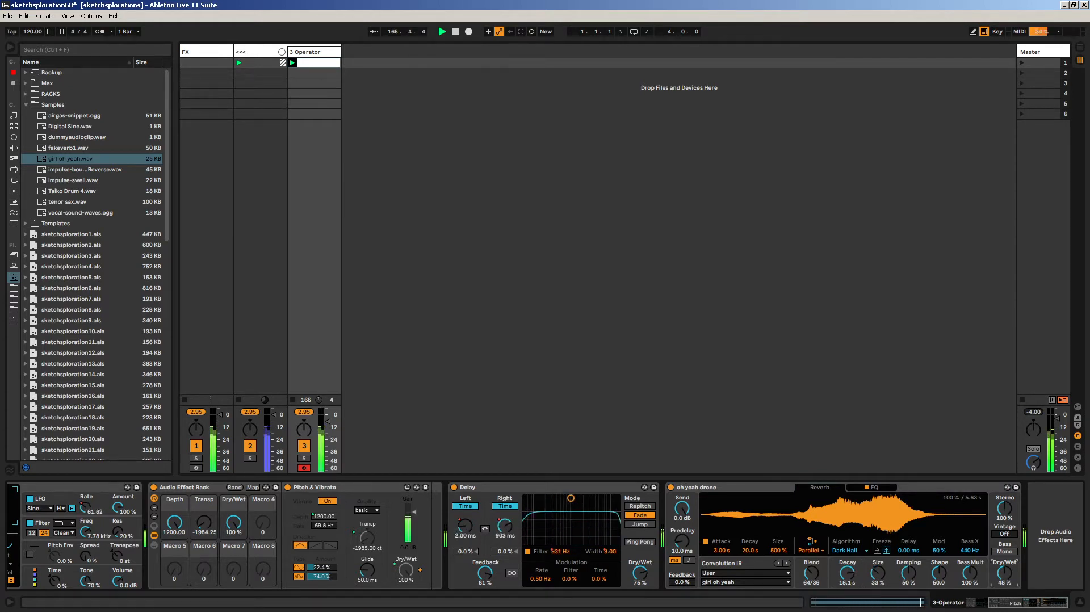
drag(1006, 575, 1026, 593)
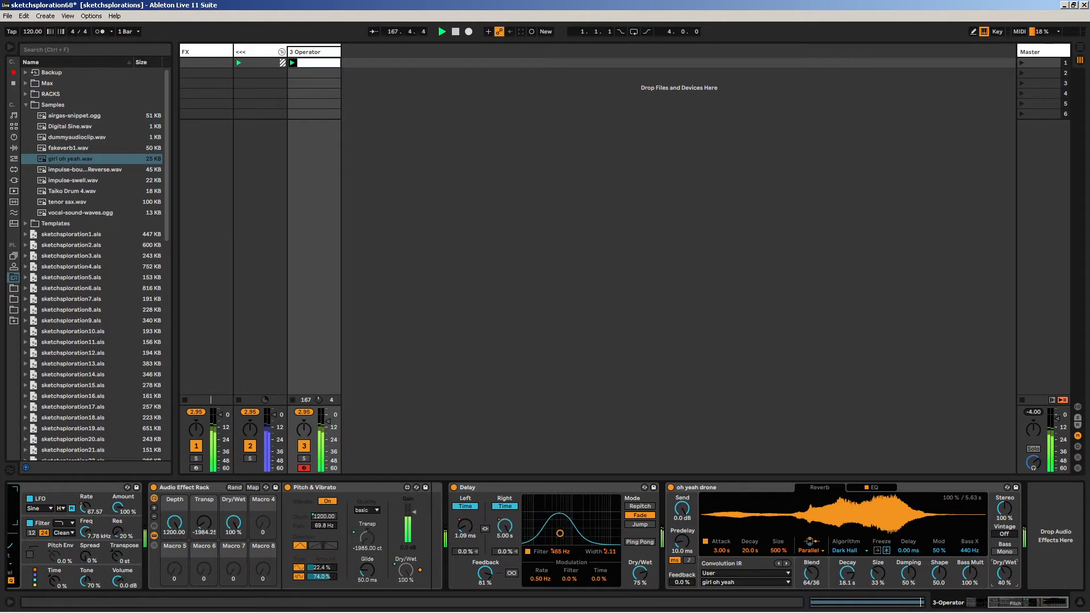
click(476, 487)
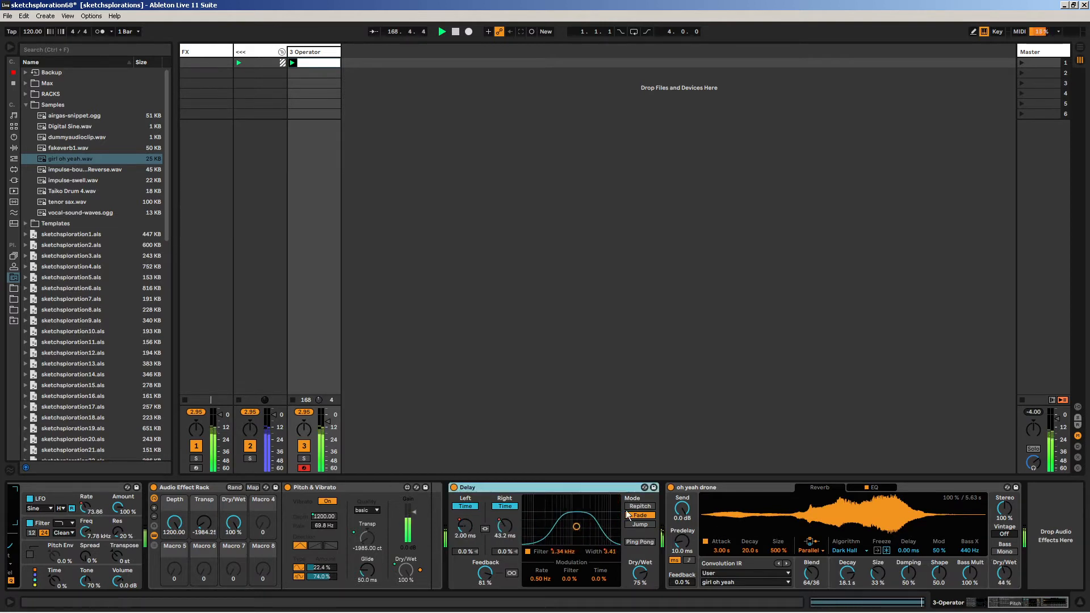
click(733, 486)
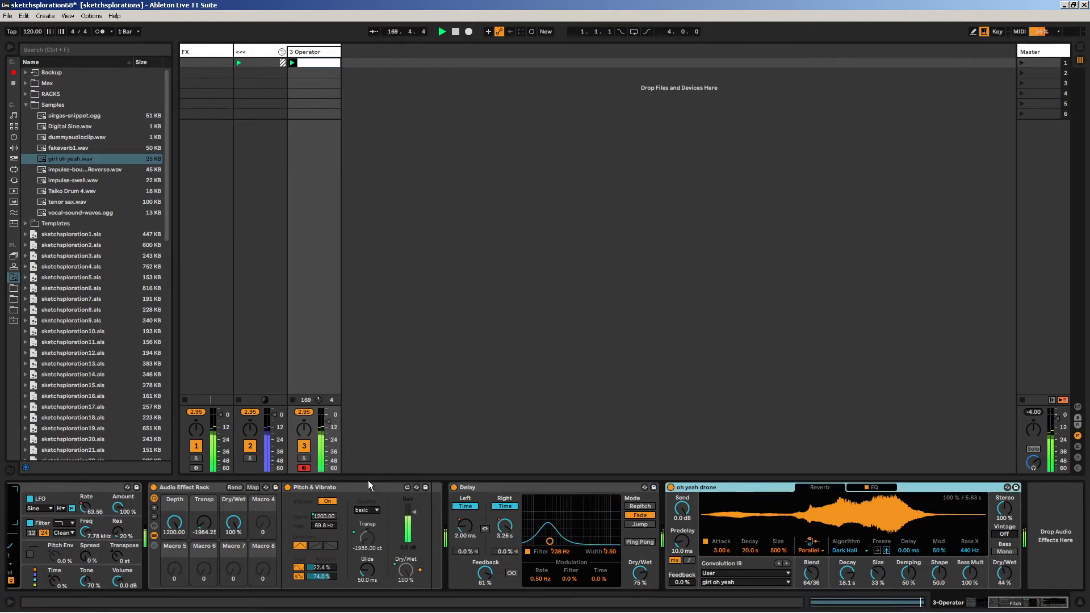
click(312, 488)
click(186, 488)
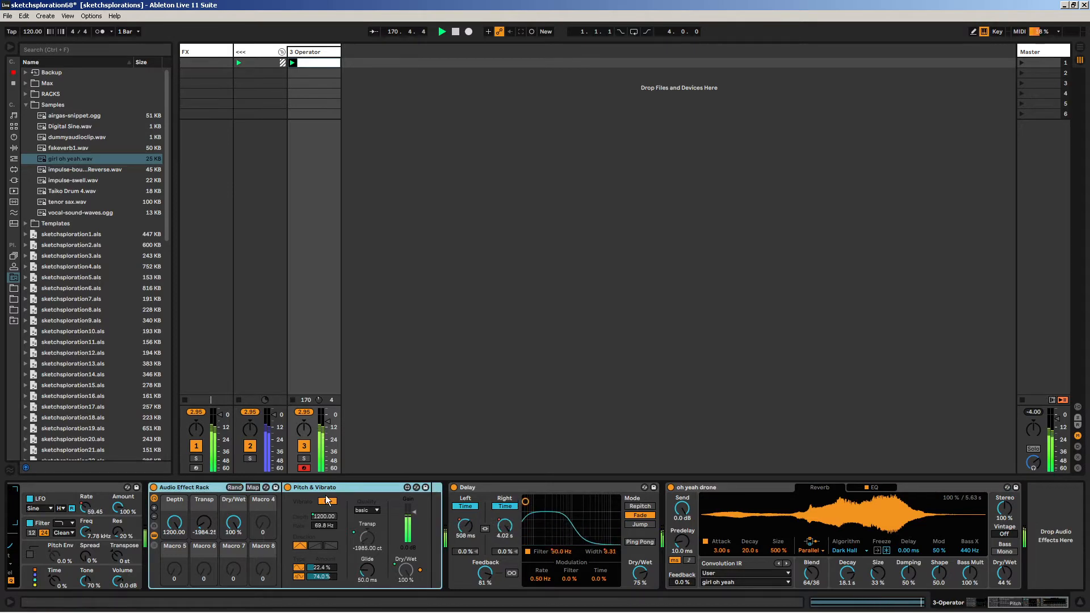
click(354, 488)
click(530, 486)
- Set the "oh yeah drone" reverb's Blend to 63/37
click(756, 486)
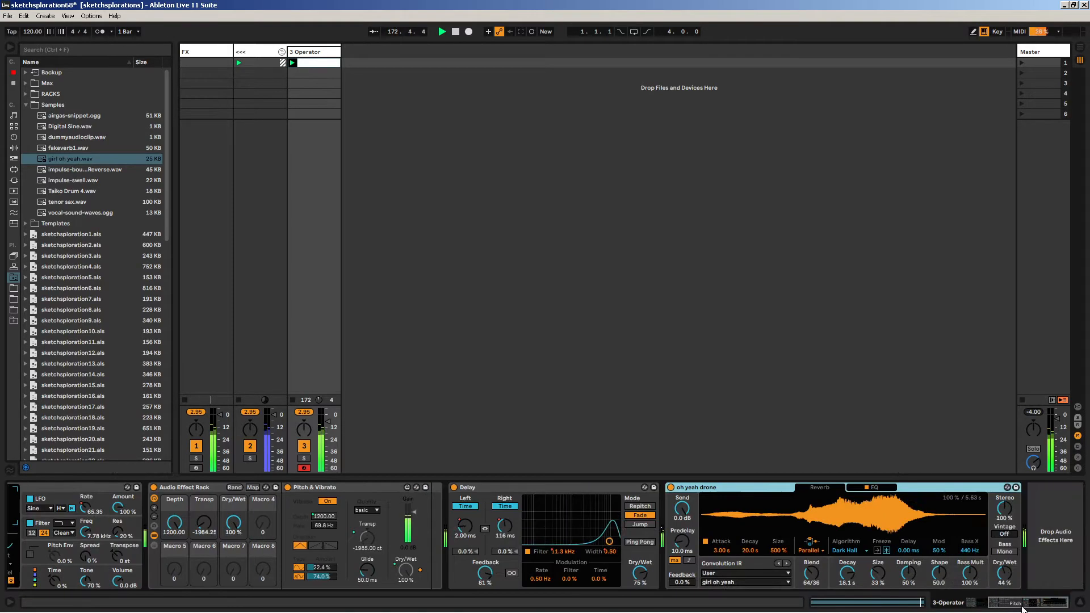
click(812, 572)
drag(812, 572, 812, 574)
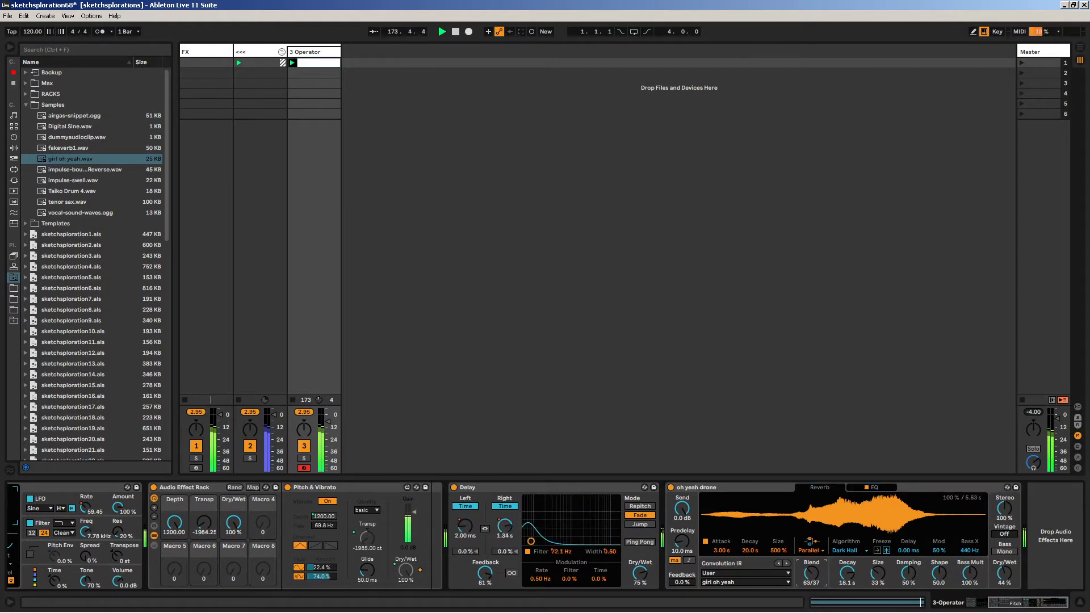
- Rename the Operator track as "dark drone"
click(314, 52)
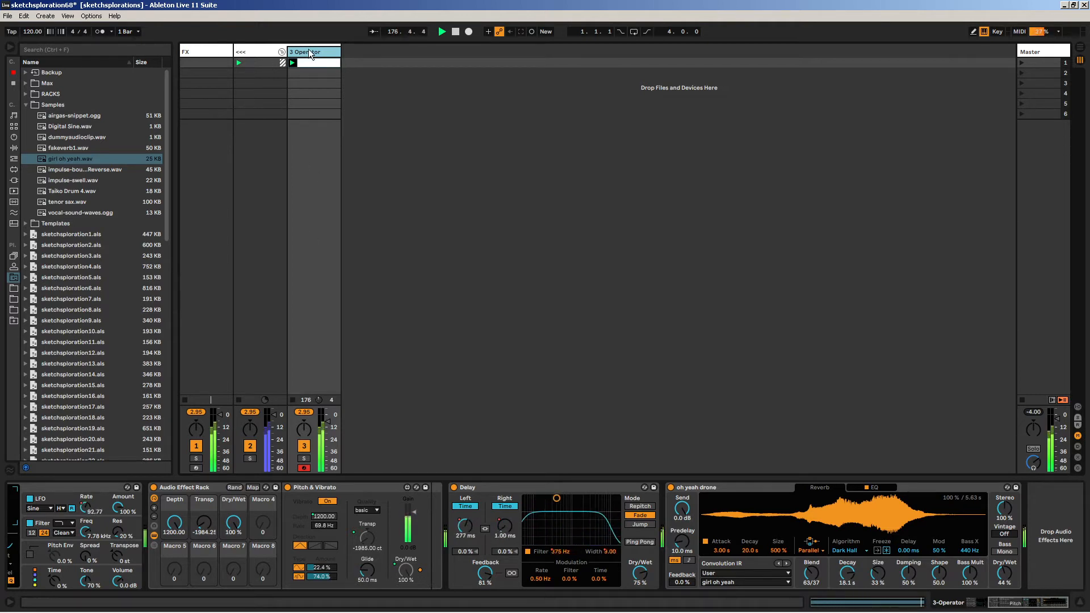
key(ctrl+r)
text(dark)
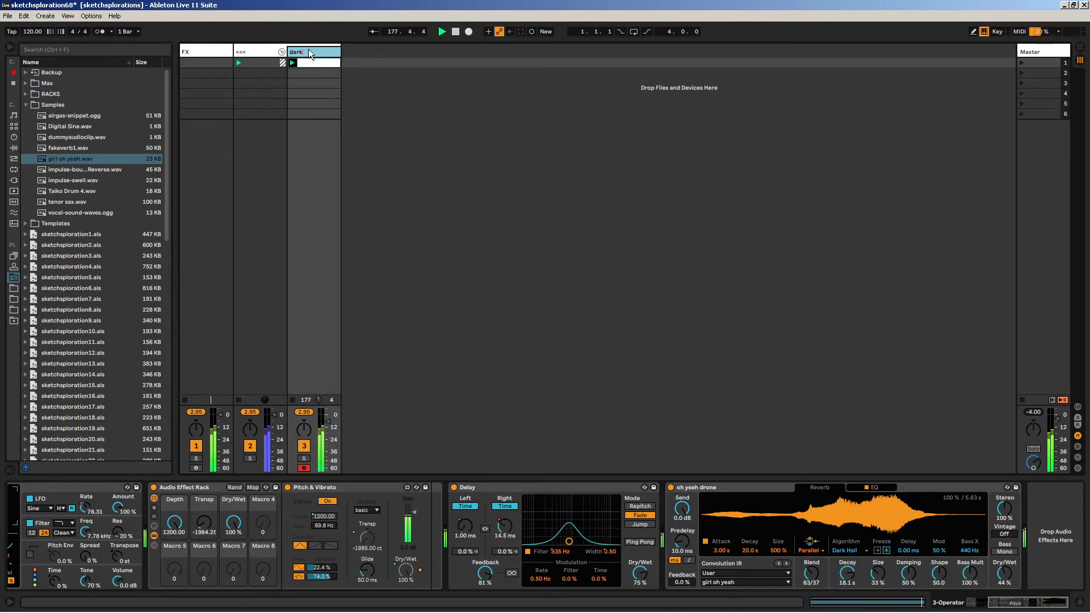
text( drone)
key(Return)
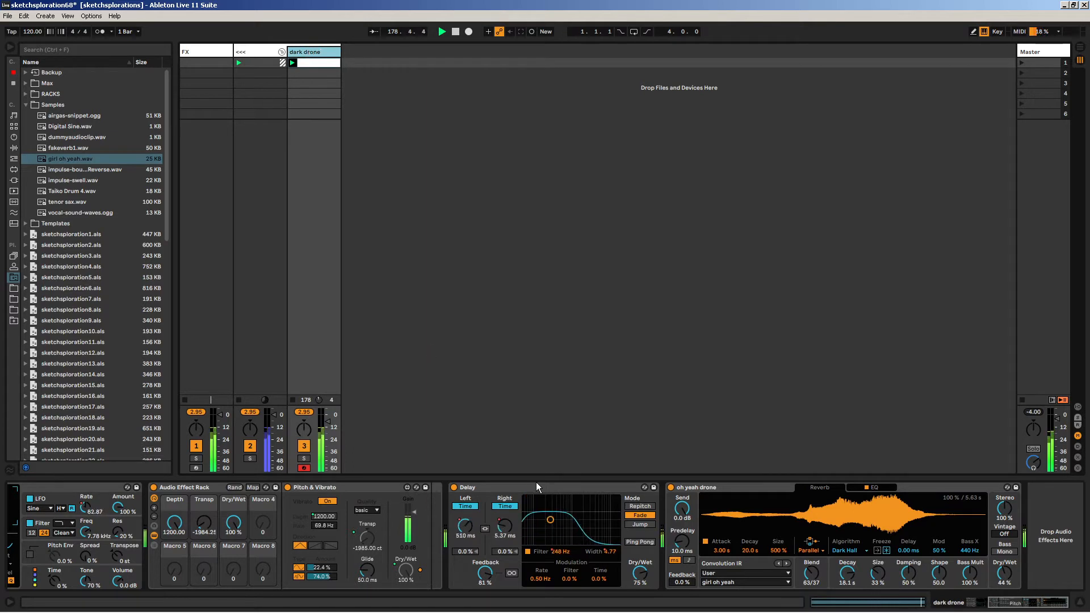
click(739, 488)
click(553, 487)
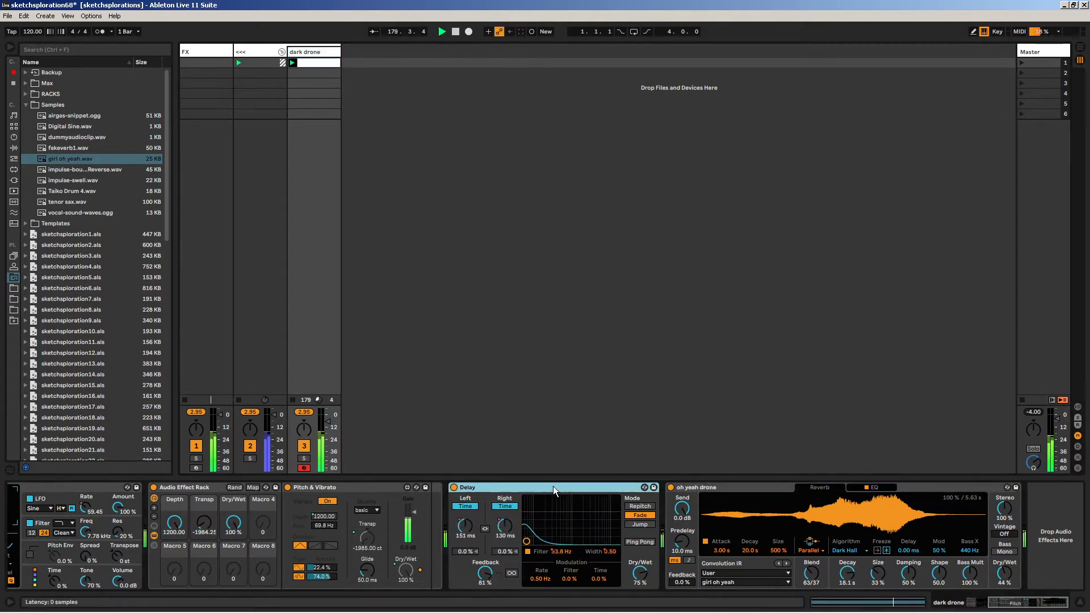
click(214, 493)
- Insert a MIDI track after "dark drone" and load a default Operator on it
click(322, 54)
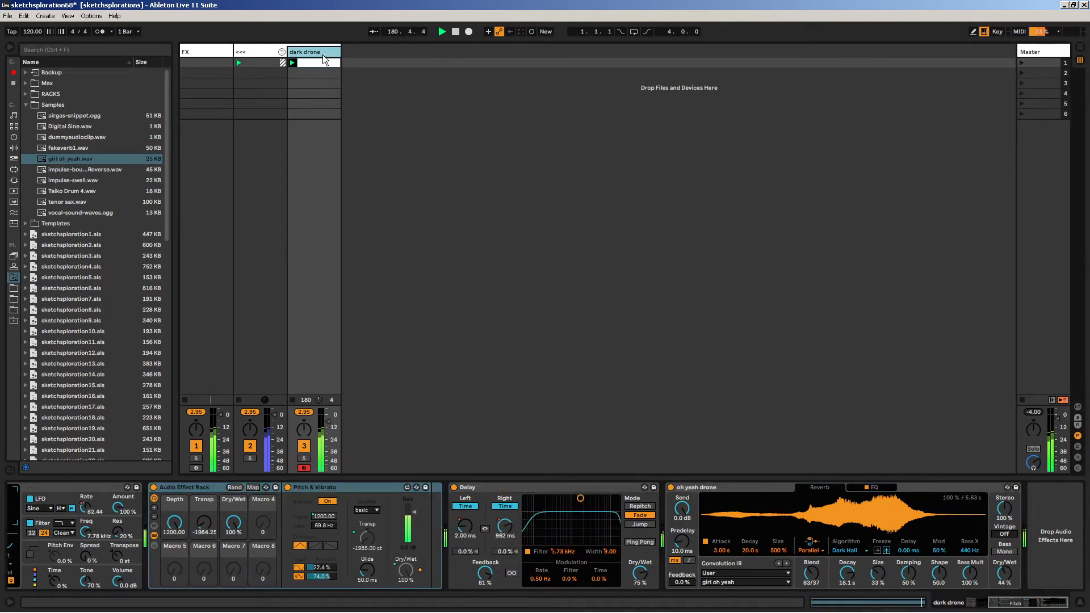
key(ctrl+shift+t)
key(ctrl+f)
text(operator)
key(Down)
key(Return)
key(Escape)
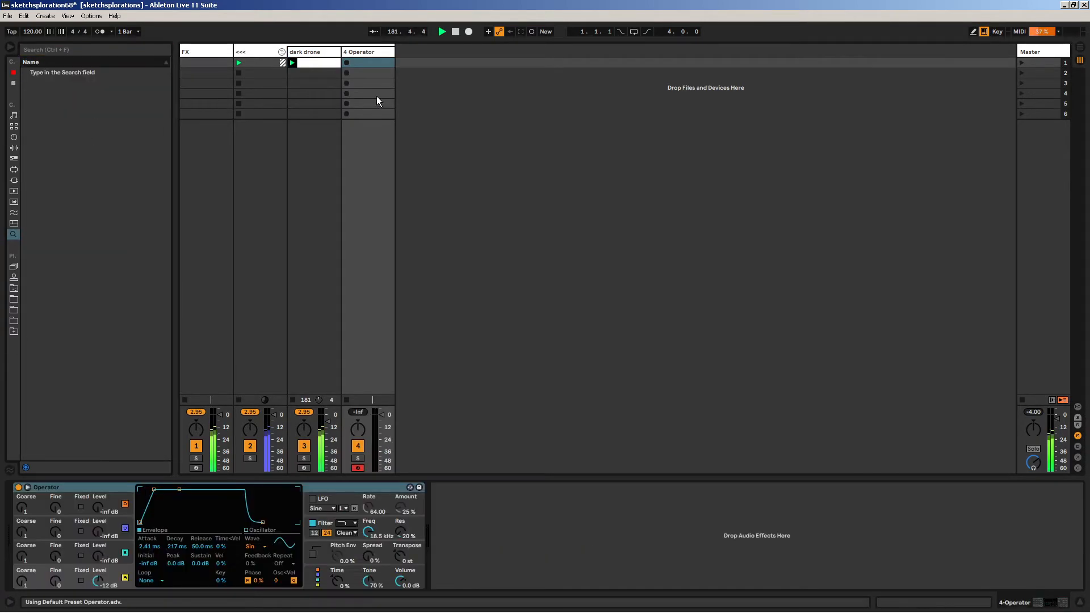
- Delete the empty scenes 2 to 6
drag(369, 77, 199, 135)
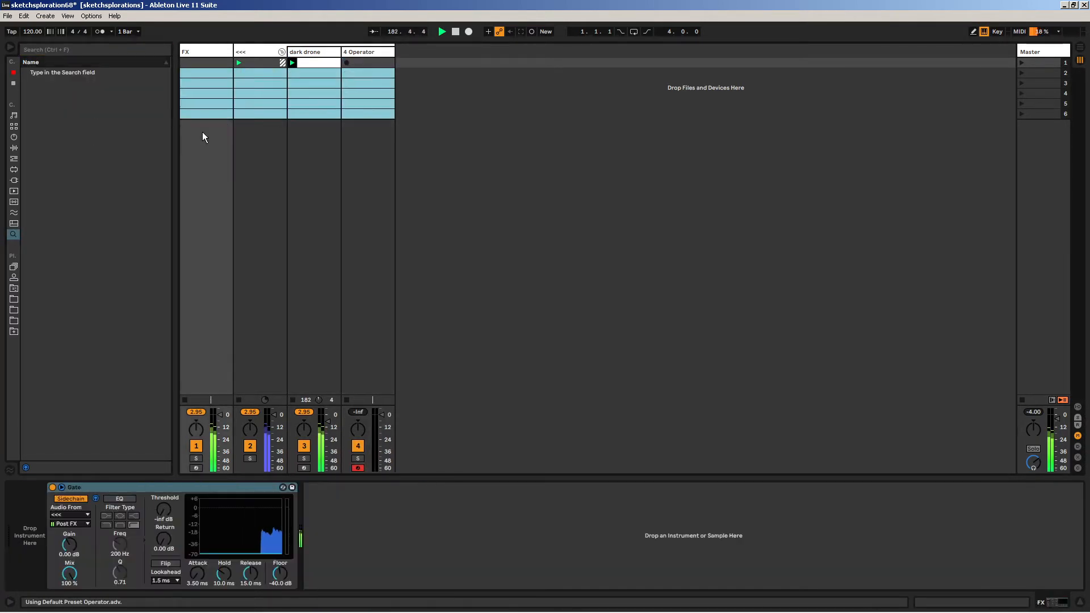
click(1039, 71)
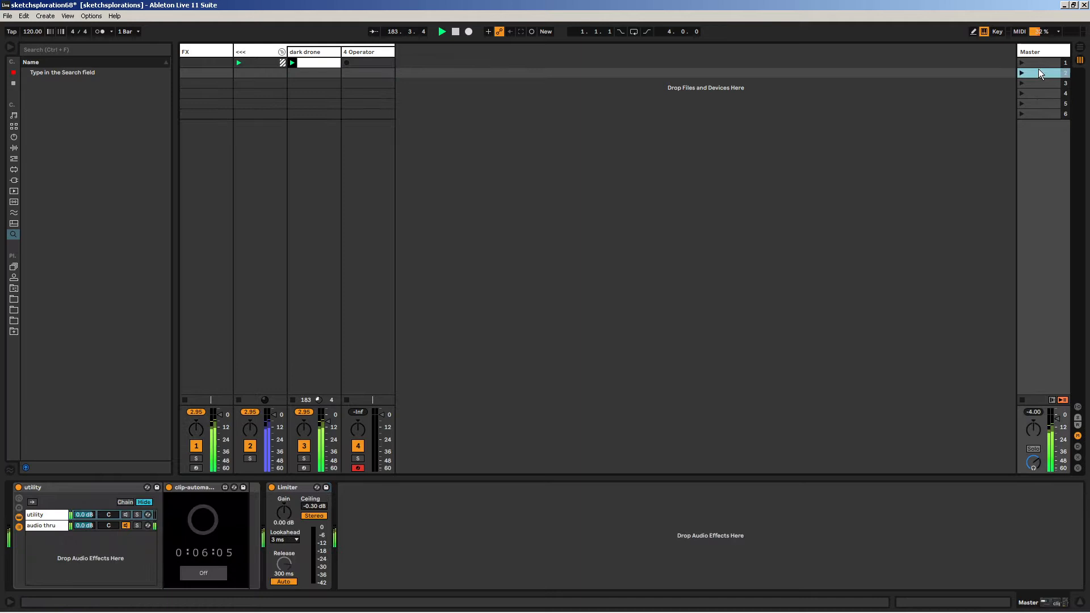
shift+click(1040, 115)
key(Delete)
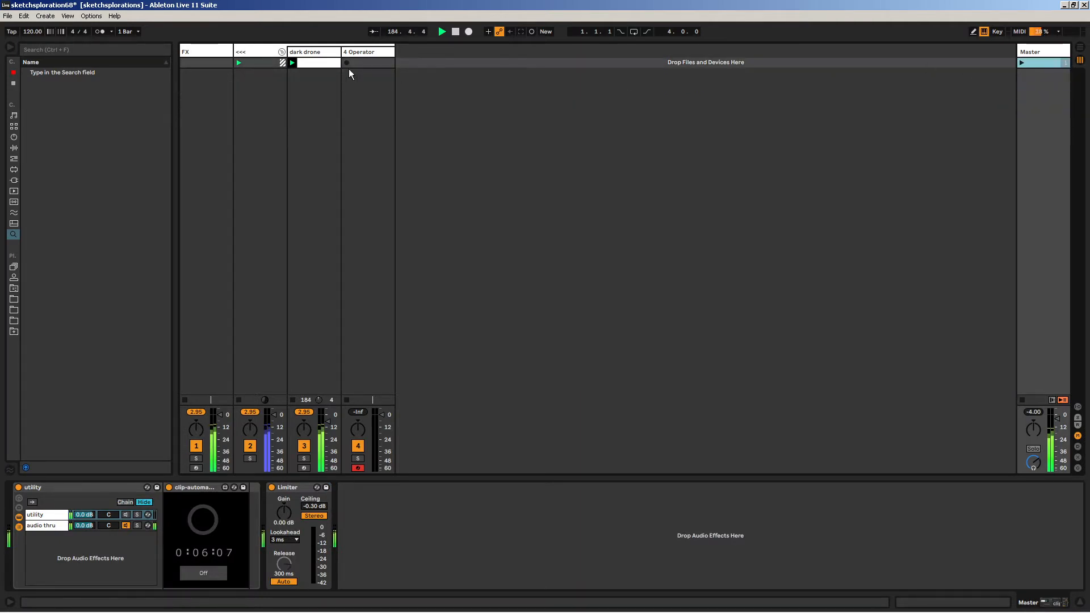
- Lower the computer keyboard by two octaves, try a note on the new Operator track and set the tempo to 111.00
click(361, 52)
double_click(361, 51)
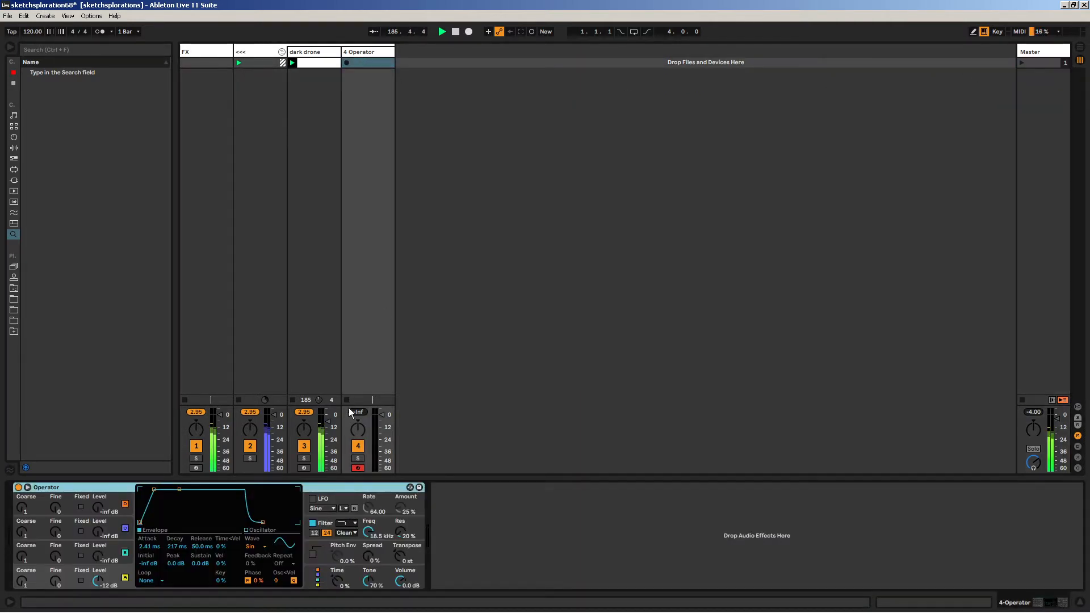
key(z)
key(z)
key(a)
drag(32, 31, 32, 35)
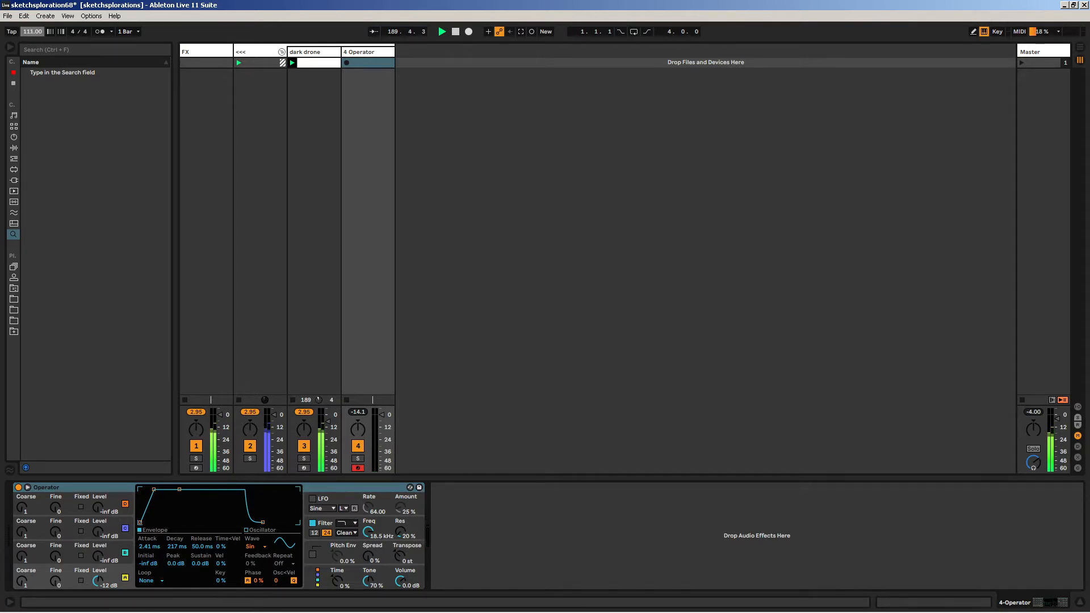
- Record a two-bar clip of C1 notes in the new Operator track's first slot and open its notes
click(347, 62)
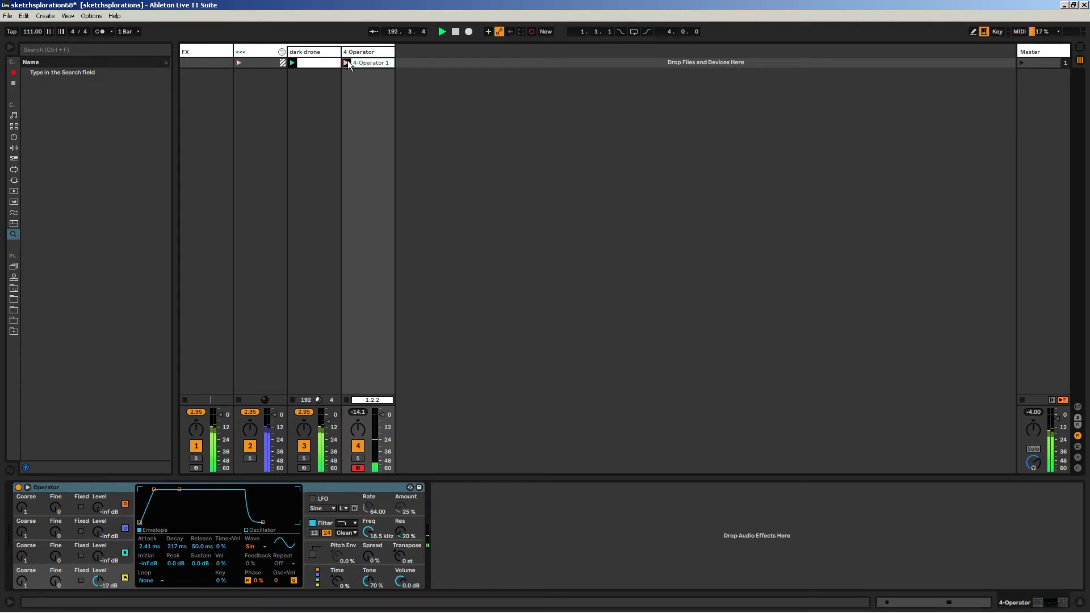
click(366, 63)
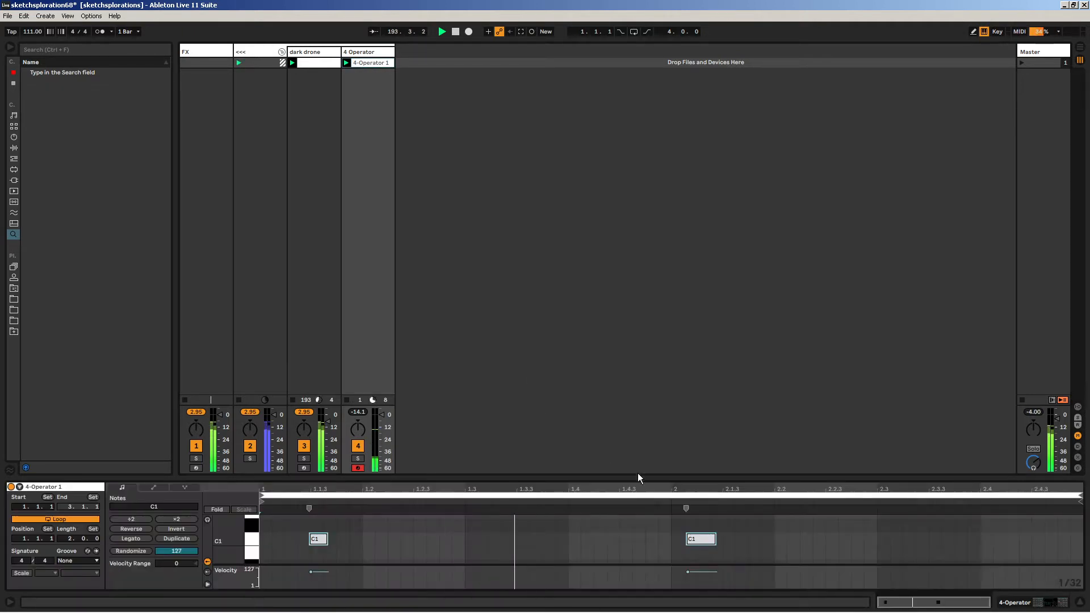
- Move the two C1 notes so they start exactly on the downbeats of bars 1 and 2
click(699, 539)
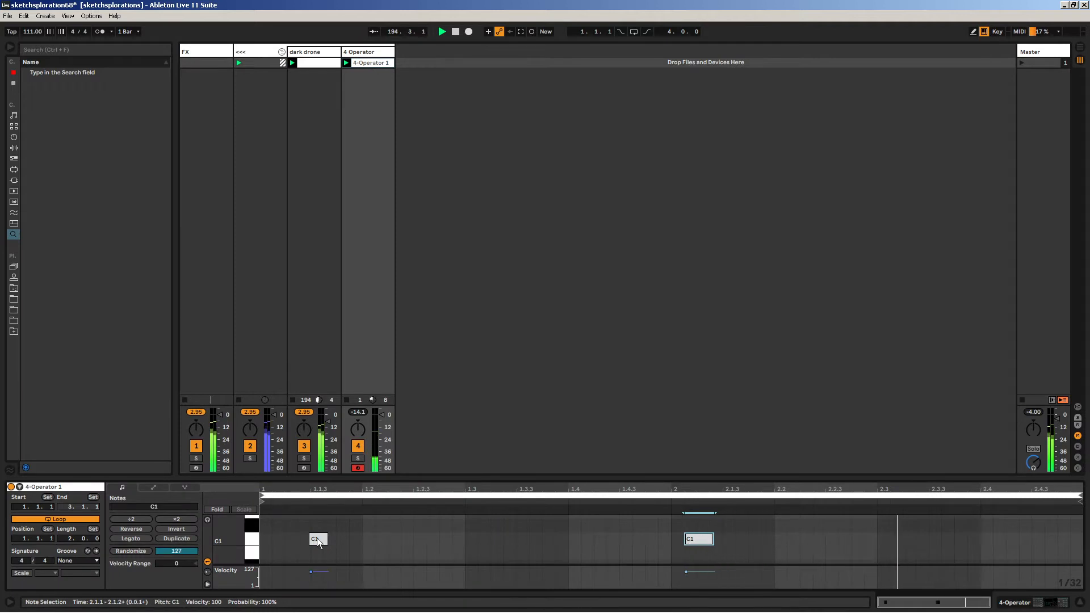
drag(317, 537, 267, 538)
click(707, 541)
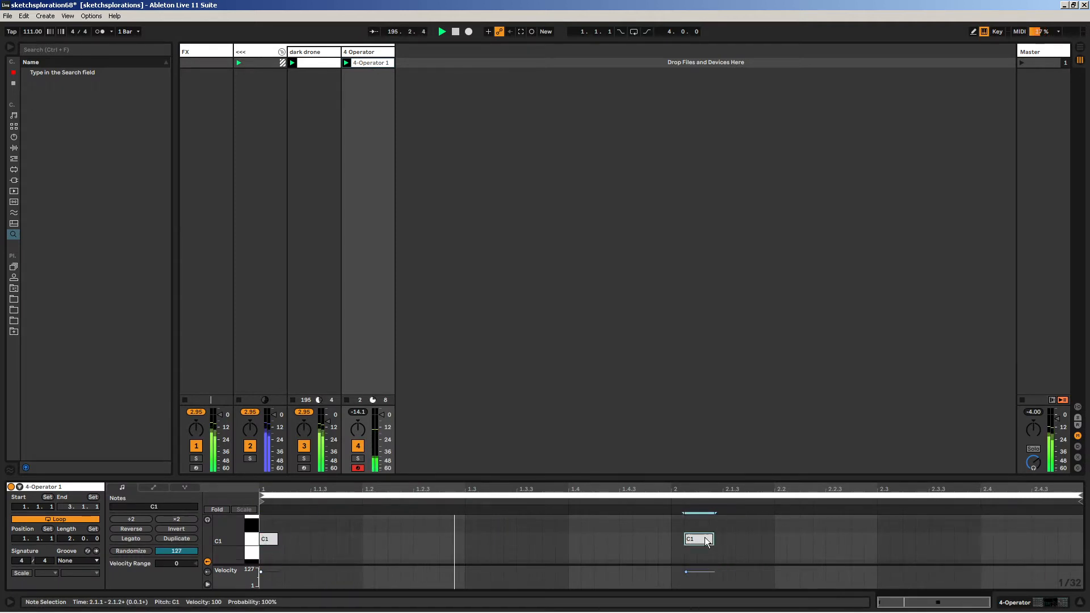
key(Left)
- Raise oscillator B's level to -4.8 dB in the 4 Operator track's Operator and display its pitch envelope
click(368, 52)
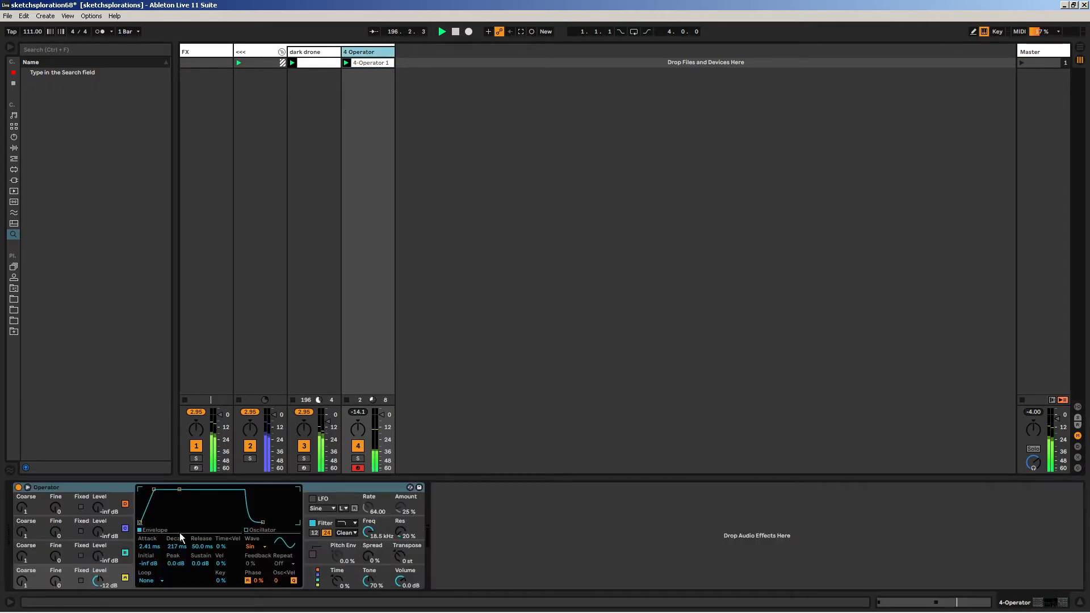
drag(104, 557, 104, 542)
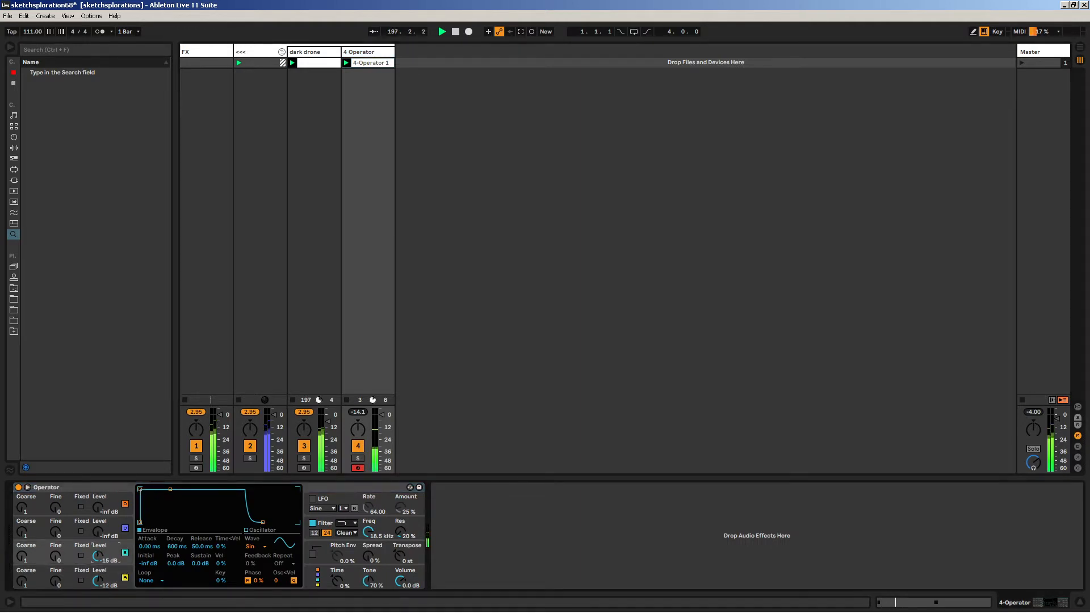
click(396, 560)
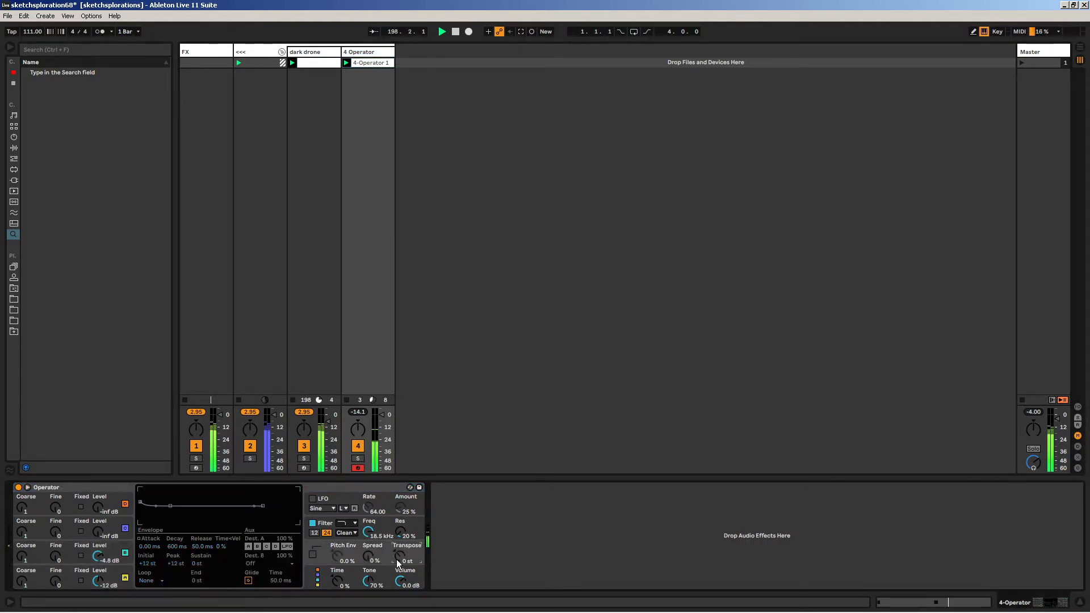
- Transpose both C1 notes in the 4-Operator 1 clip down one semitone to B0
click(375, 62)
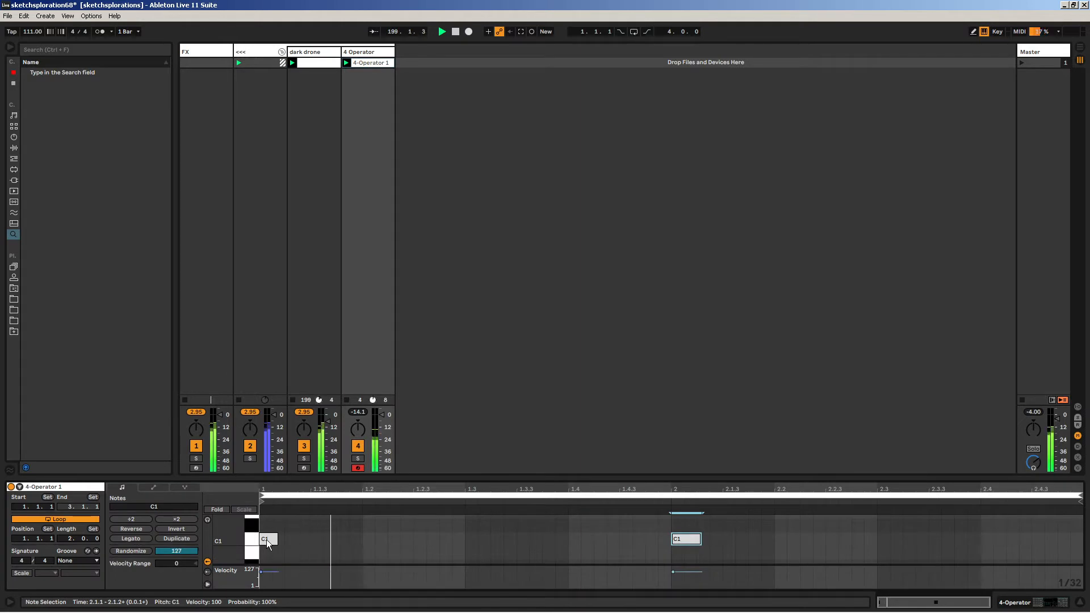
click(246, 540)
key(Down)
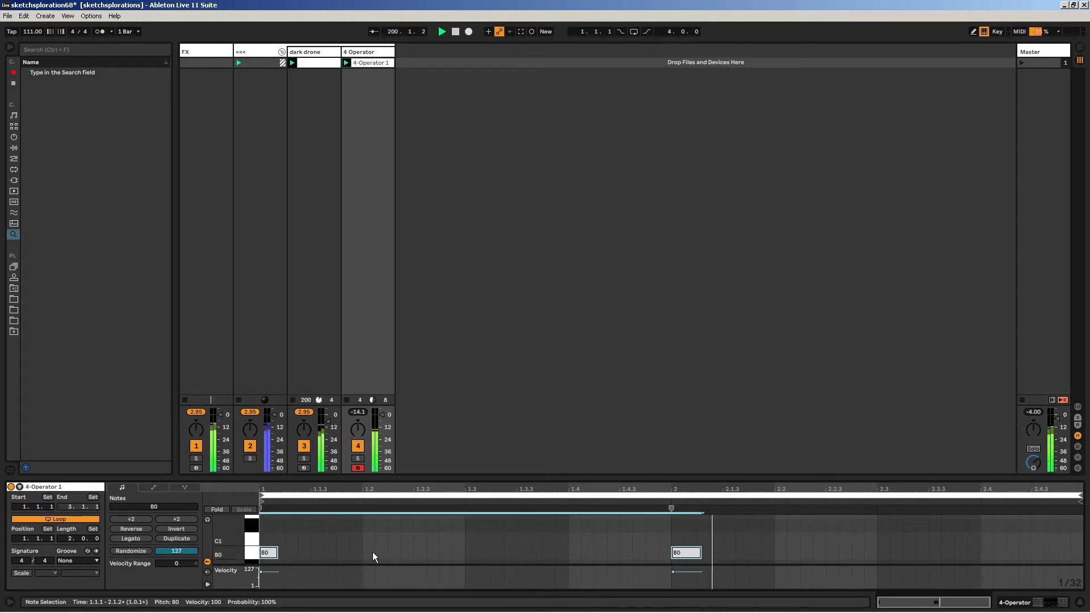
- Add a Delay after the Operator on the 4 Operator track, with 69% feedback and 71% dry/wet
click(370, 51)
click(305, 54)
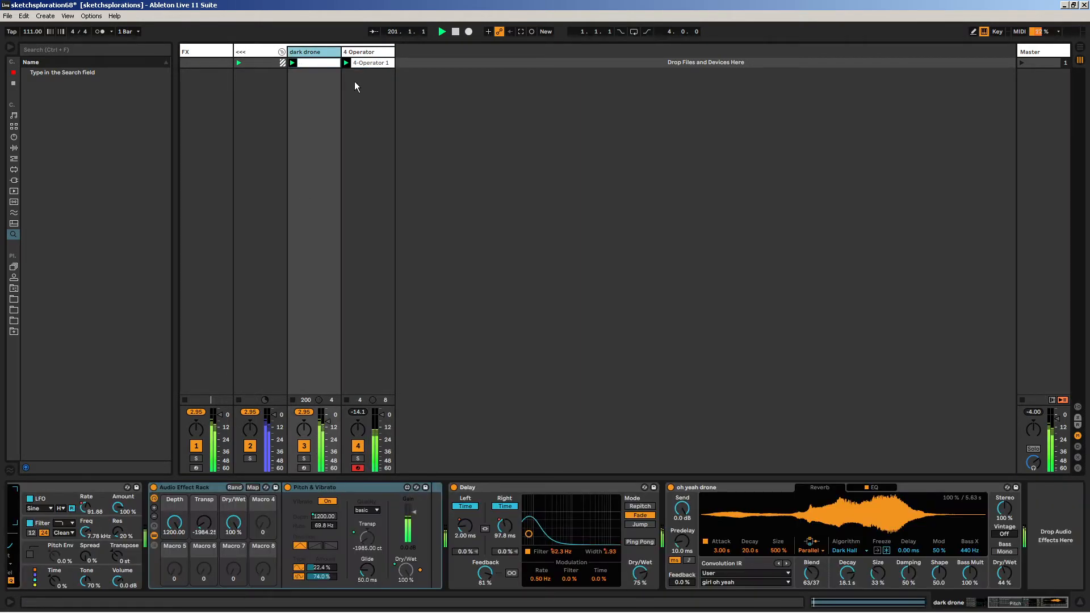
click(370, 52)
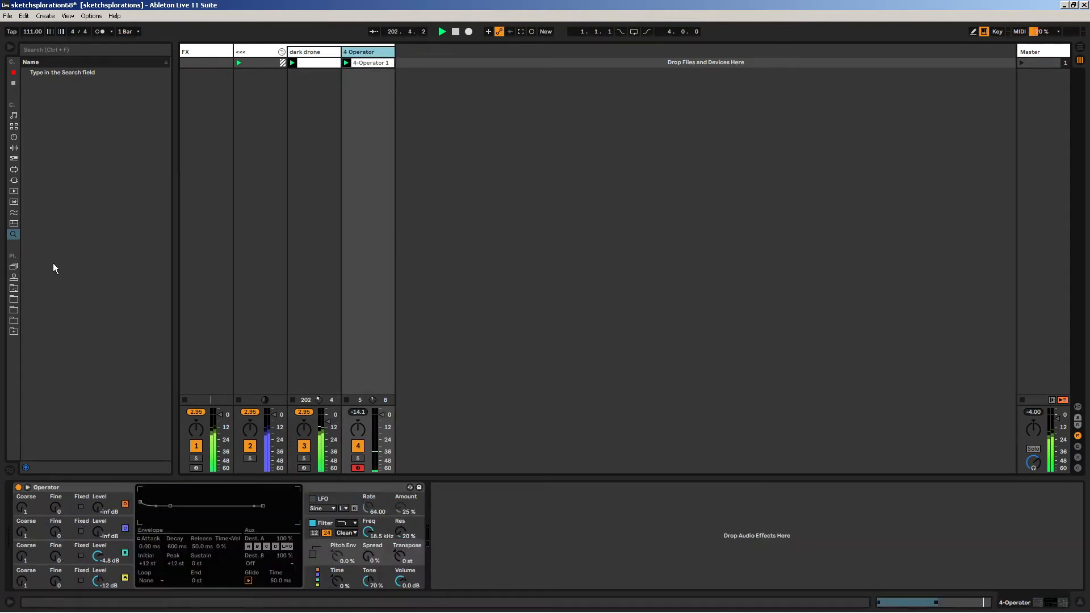
click(502, 540)
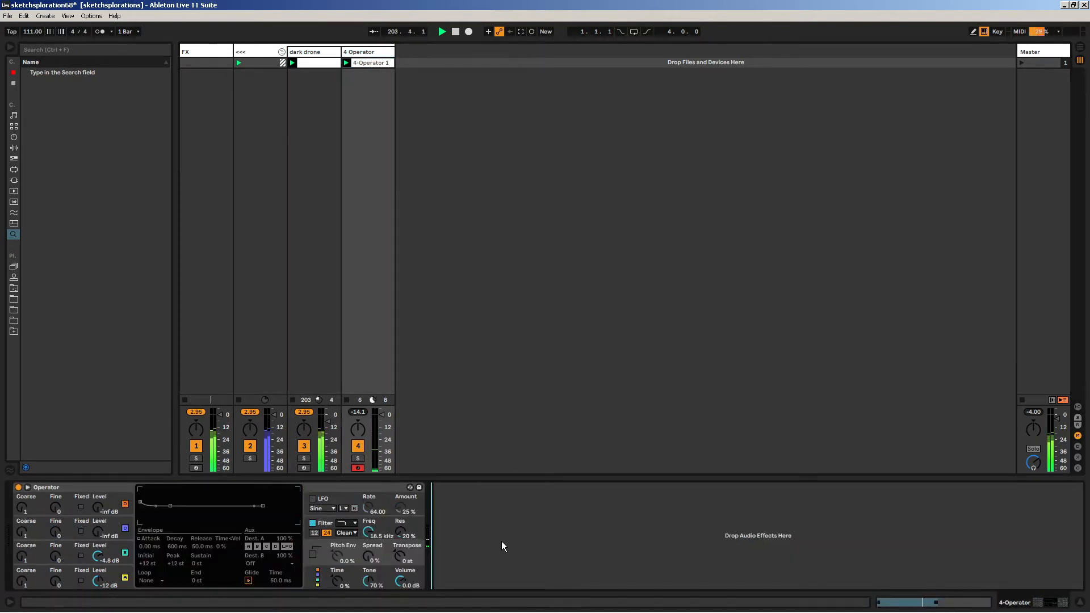
key(ctrl+f)
text(delay)
key(Down)
key(Return)
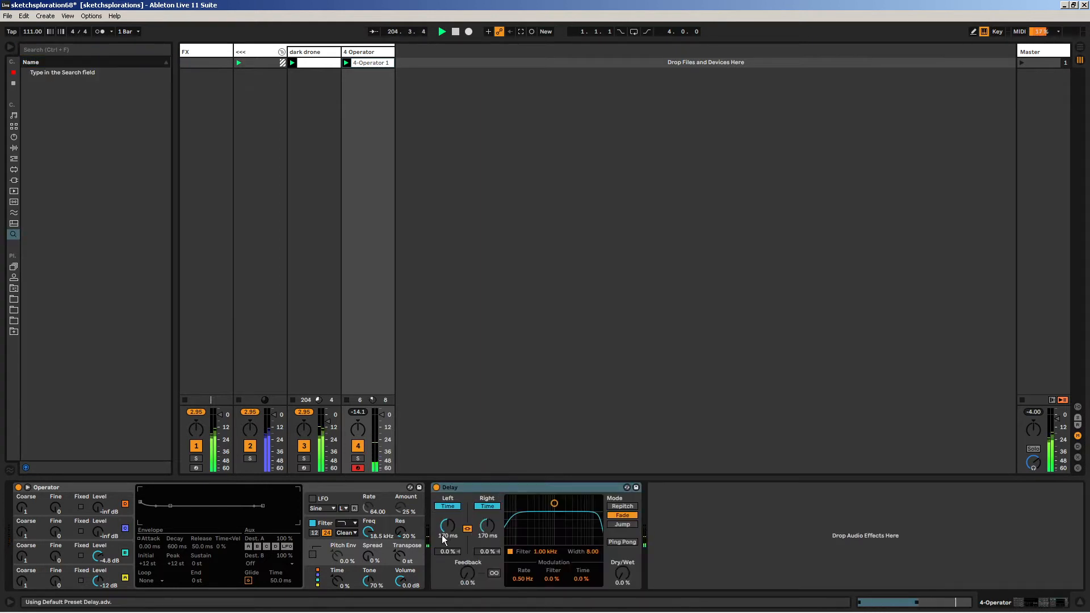
drag(468, 574, 467, 528)
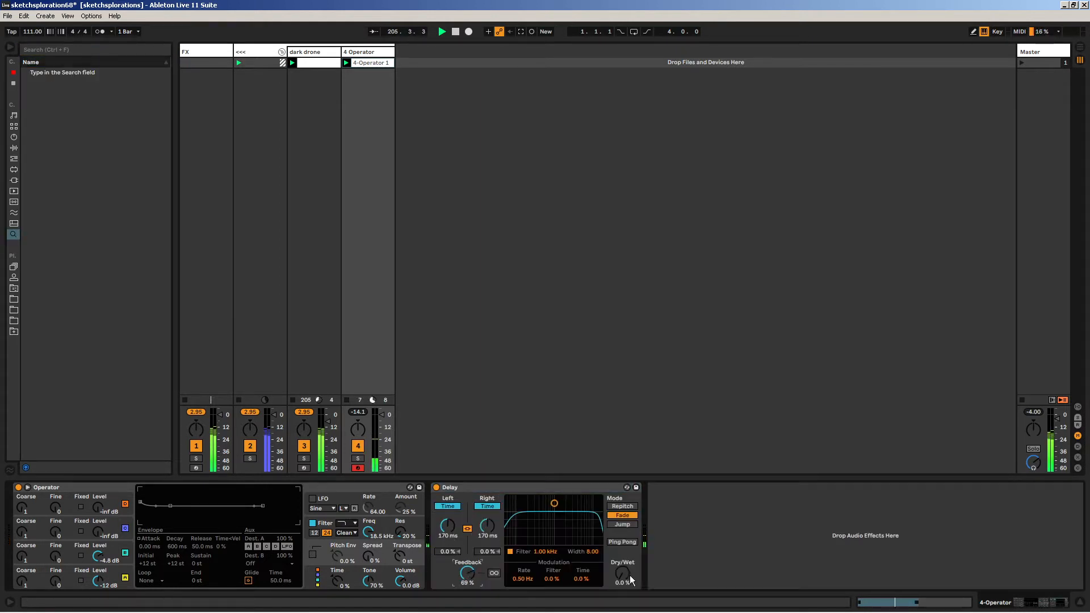
drag(622, 574, 623, 582)
- Add a Drum Buss after the Delay and set its Boom to 90% and Drive to 25%
click(771, 534)
click(13, 86)
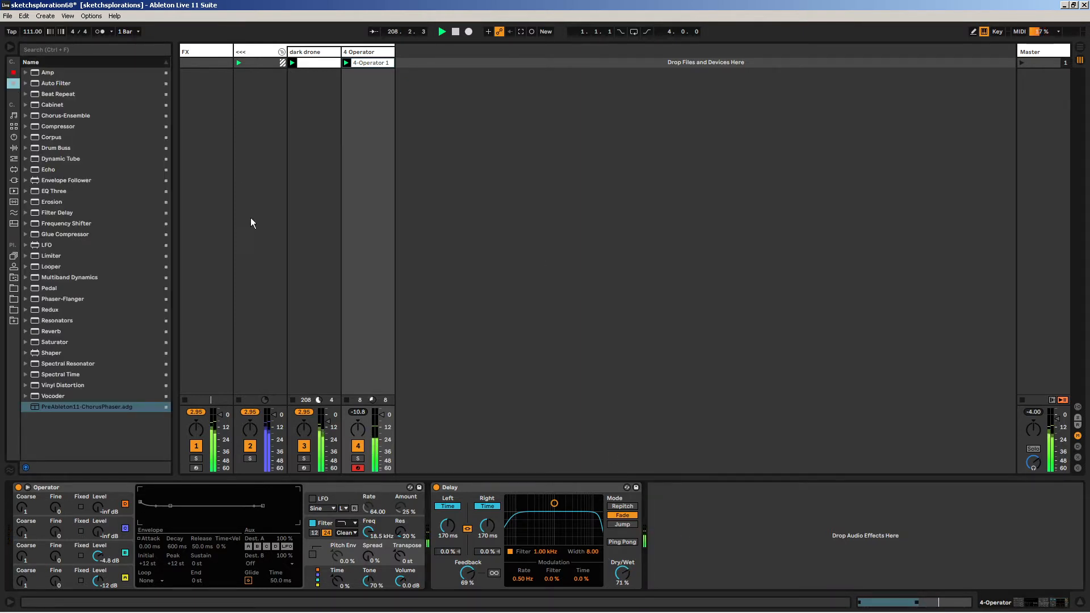
double_click(57, 147)
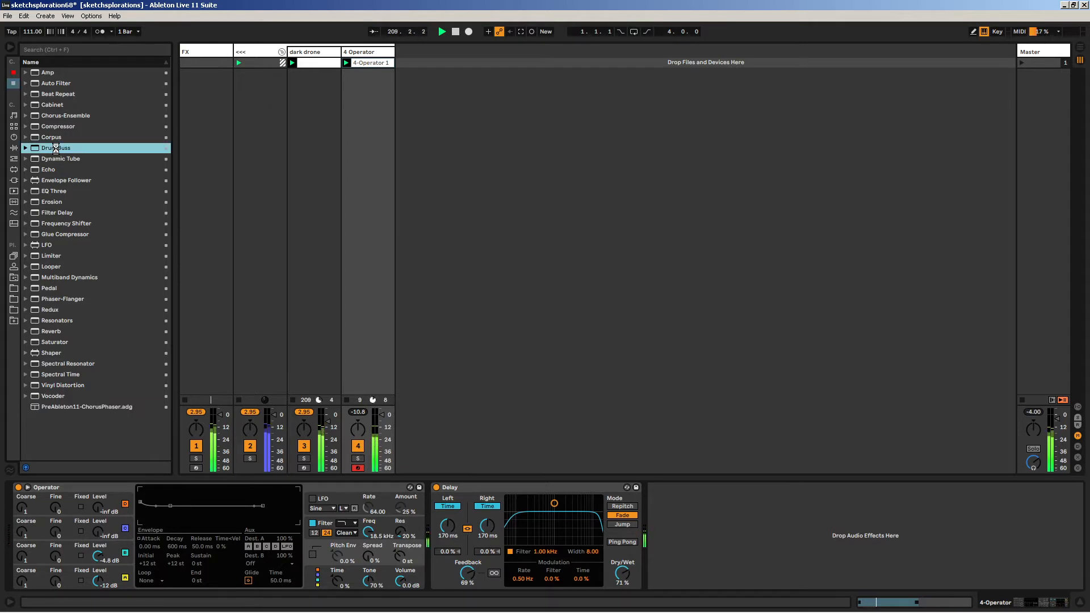
drag(731, 509, 732, 465)
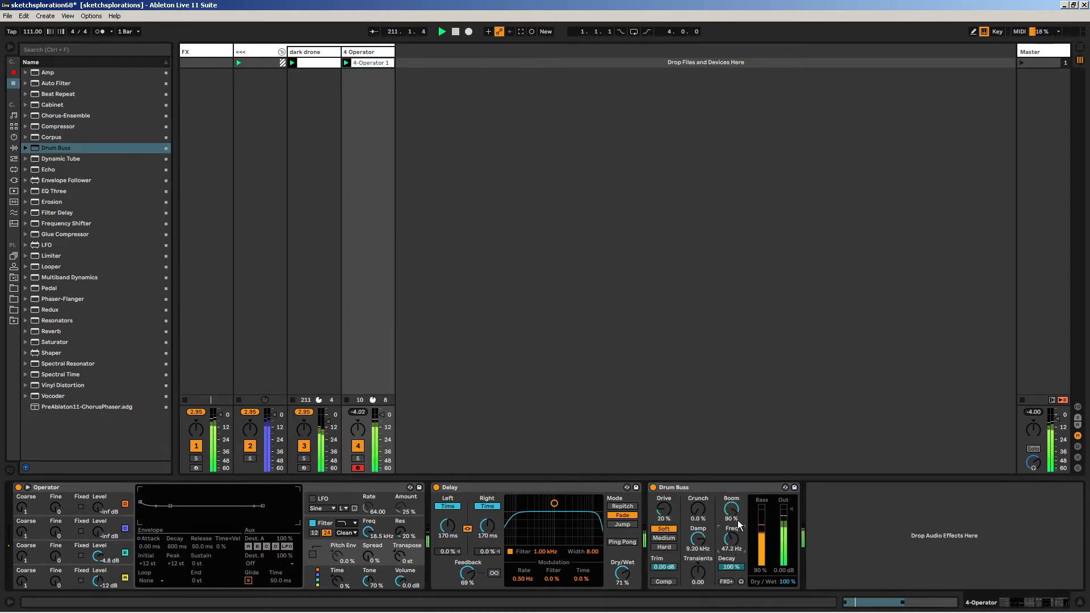
click(780, 490)
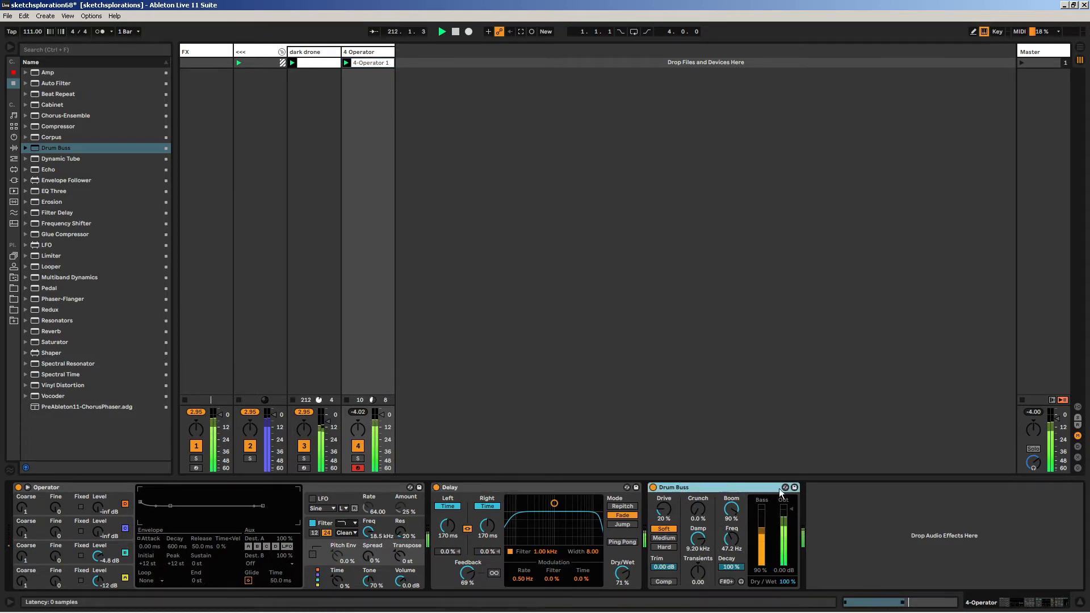
click(670, 513)
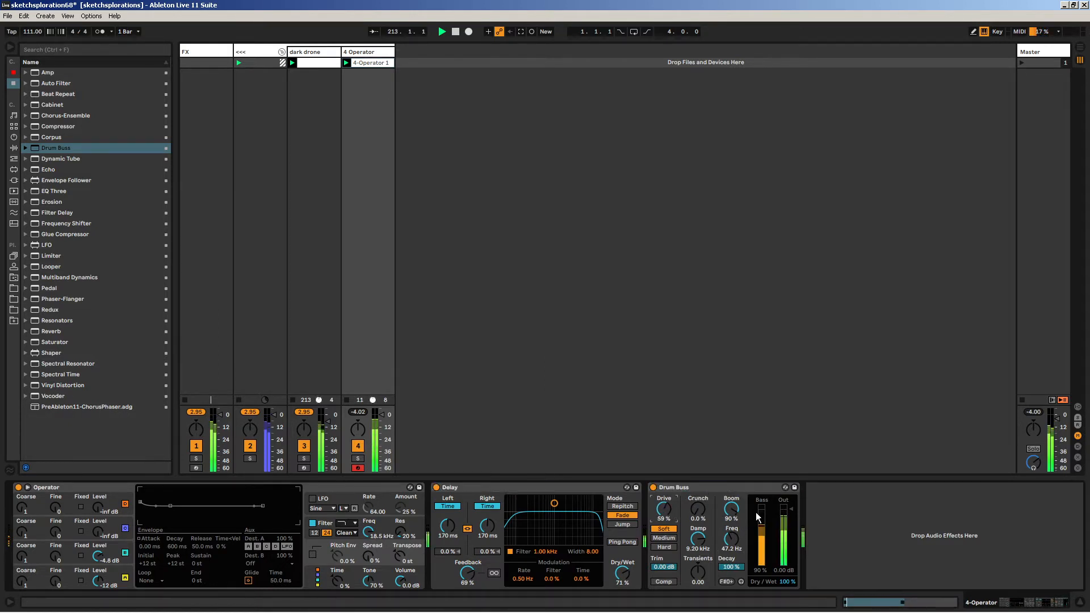
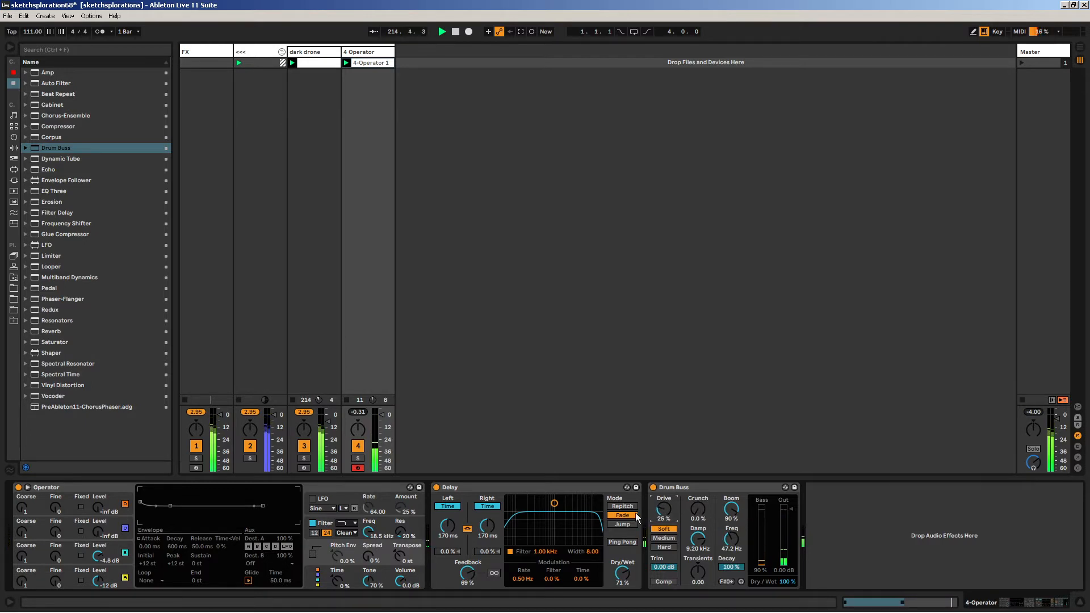
- Add a Hybrid Reverb after the Drum Buss and set its Blend to 70/30
click(884, 503)
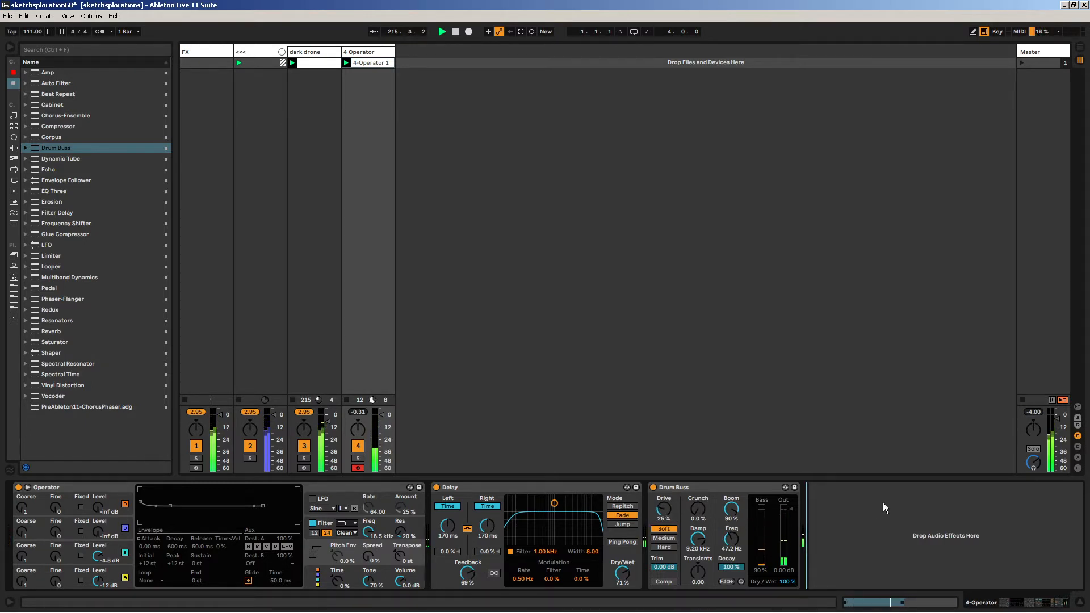
key(ctrl+f)
text(rever)
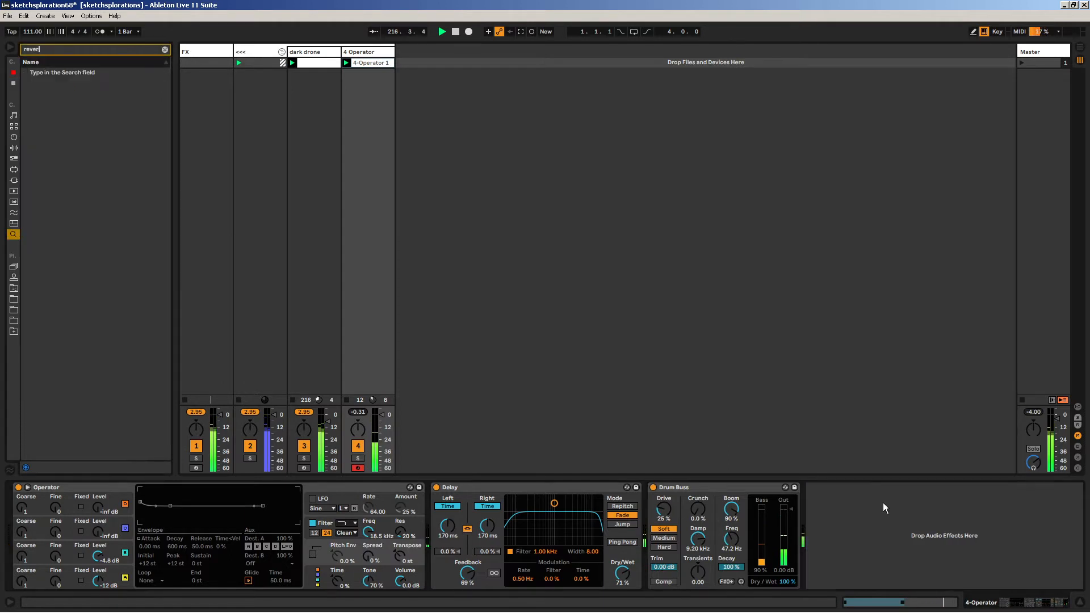
key(Return)
key(Escape)
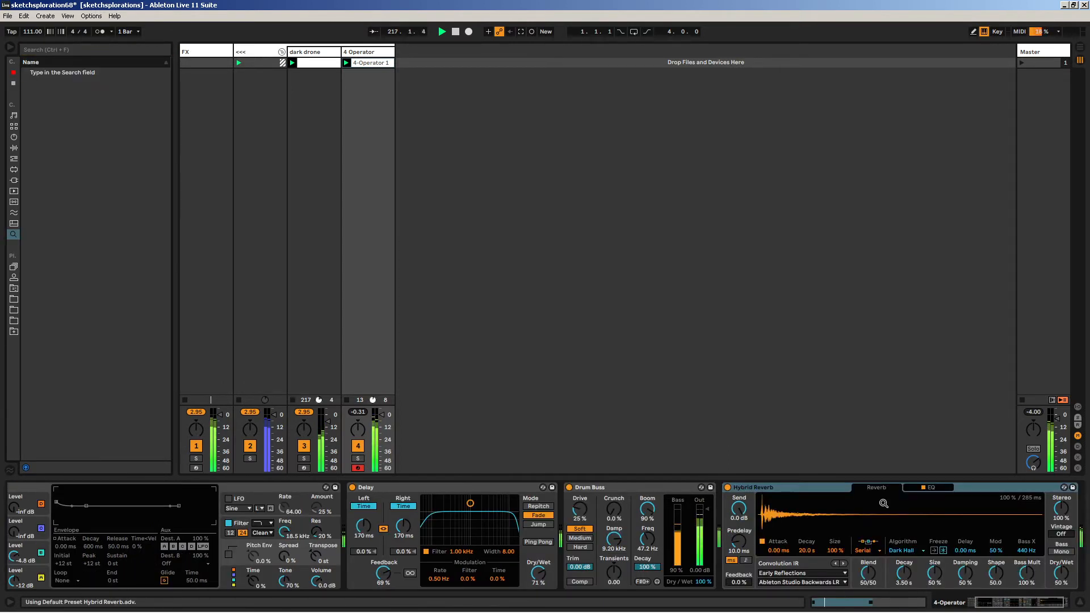
click(868, 575)
drag(1007, 608, 1022, 607)
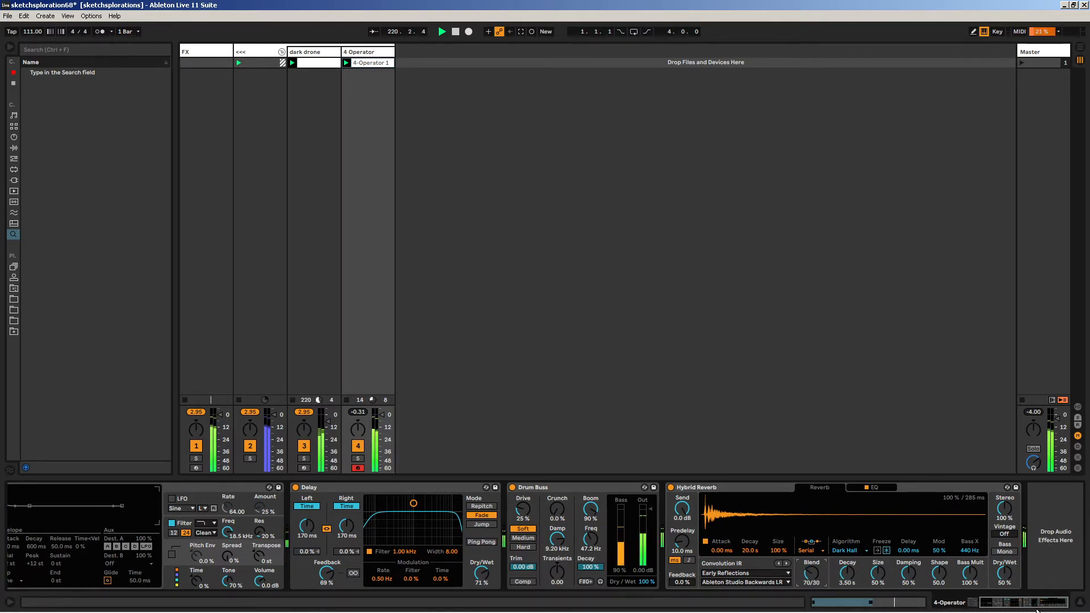
click(988, 604)
click(366, 63)
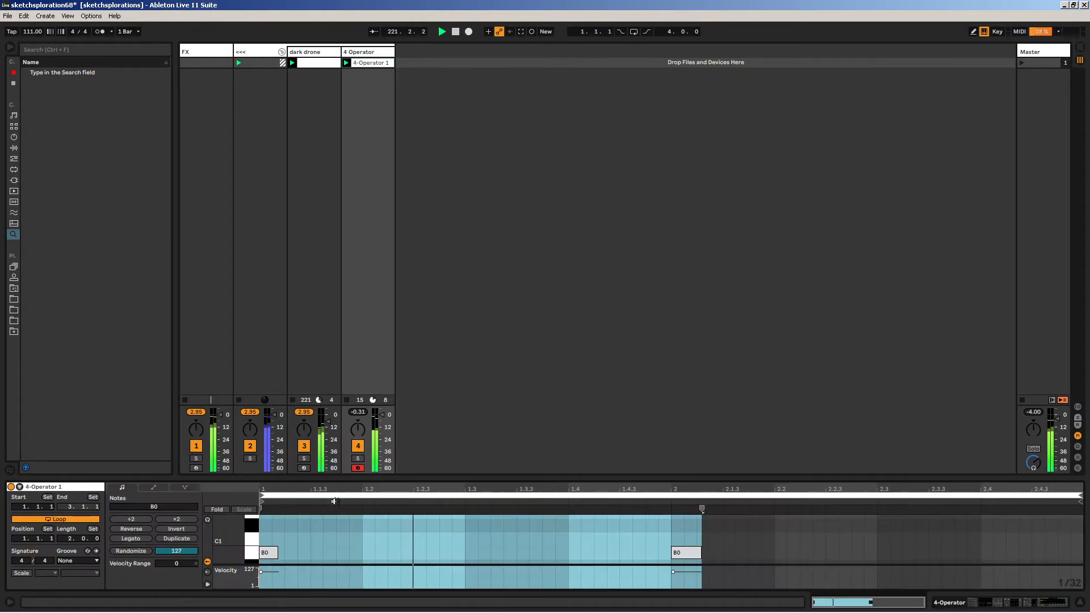
click(186, 490)
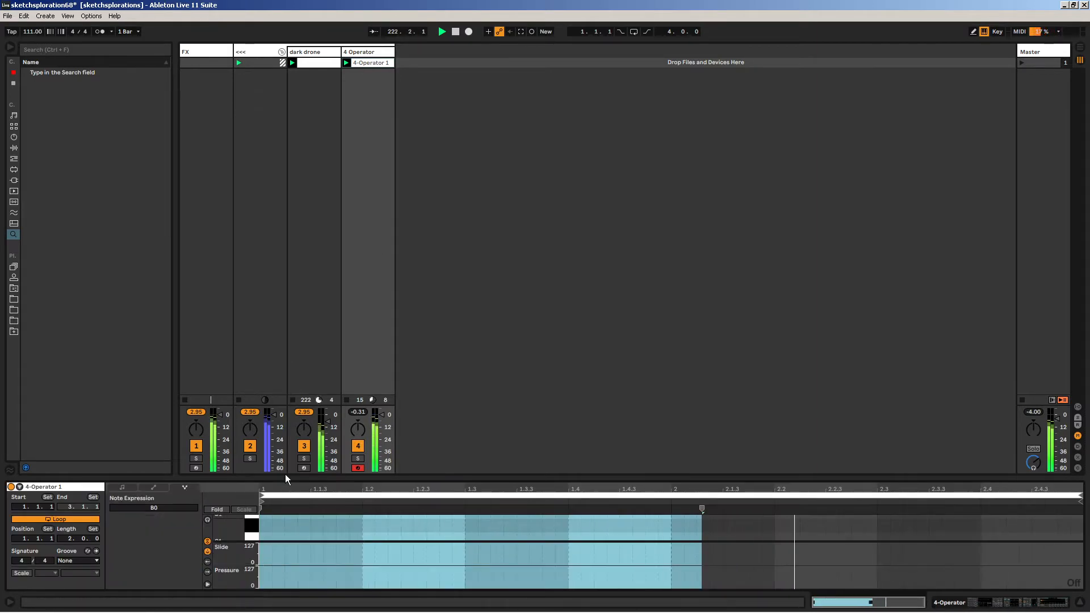
click(360, 52)
- Bring dark drone's Pitch & Vibrato rack between the 4 Operator track's Operator and Delay, and reset Depth to 25.00 ct and Transp to 0.00 ct
click(310, 52)
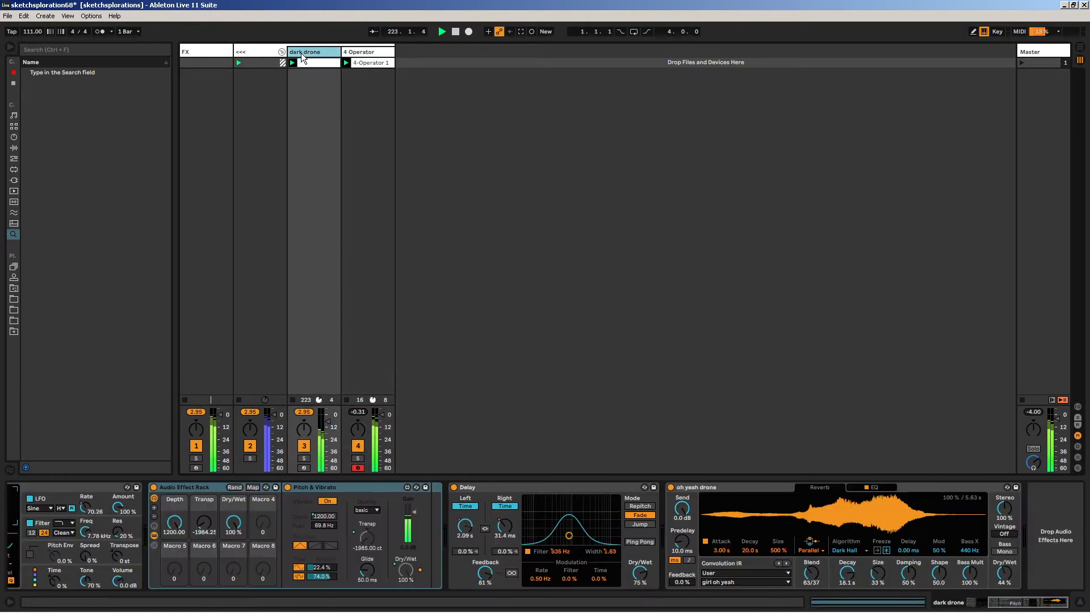
drag(210, 488, 427, 548)
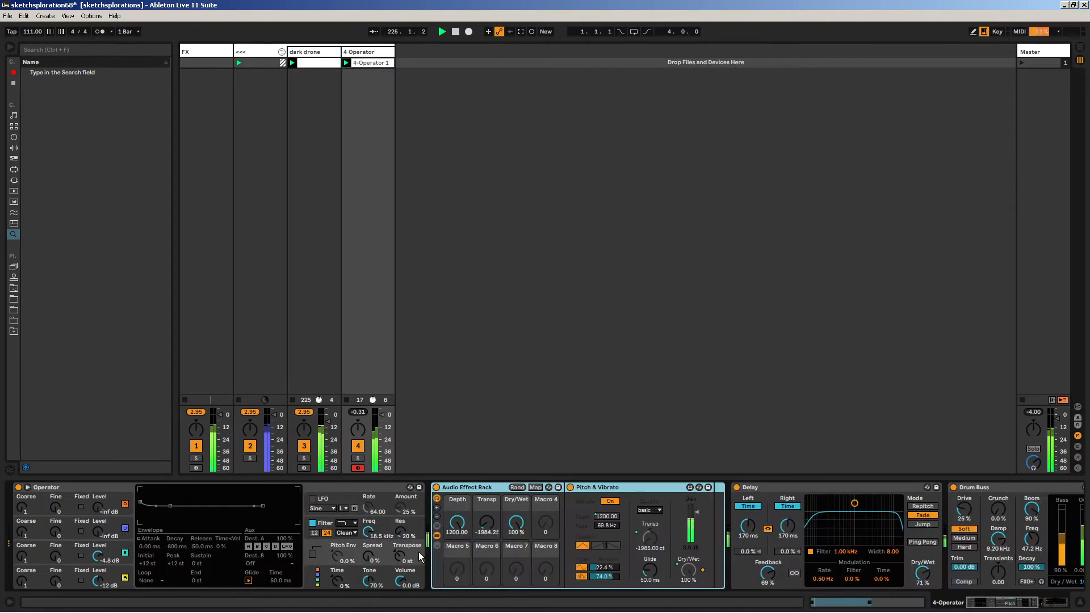
double_click(490, 527)
double_click(458, 523)
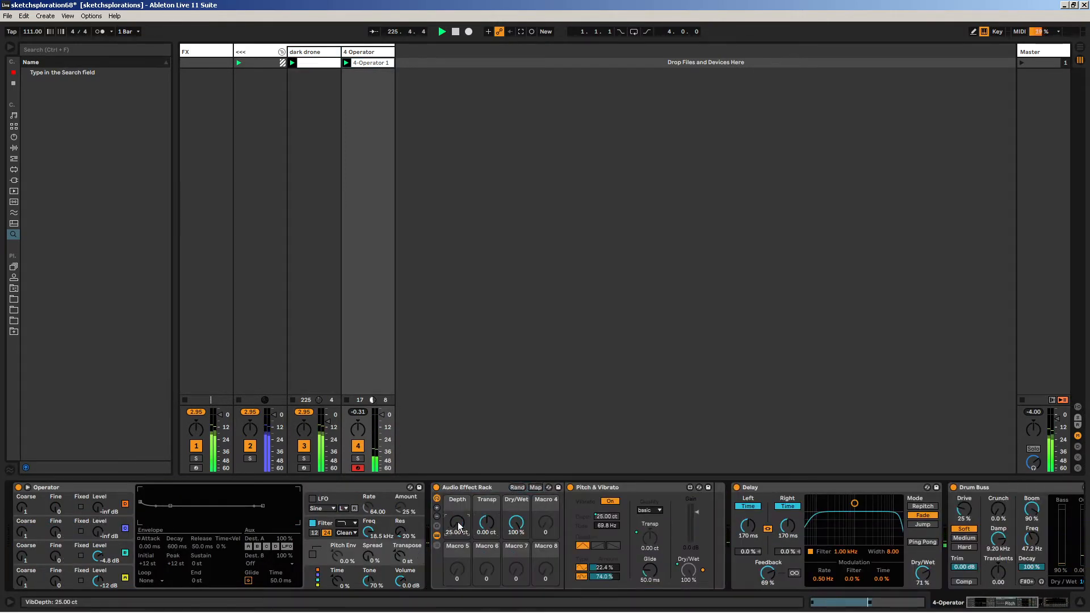
drag(458, 523, 458, 531)
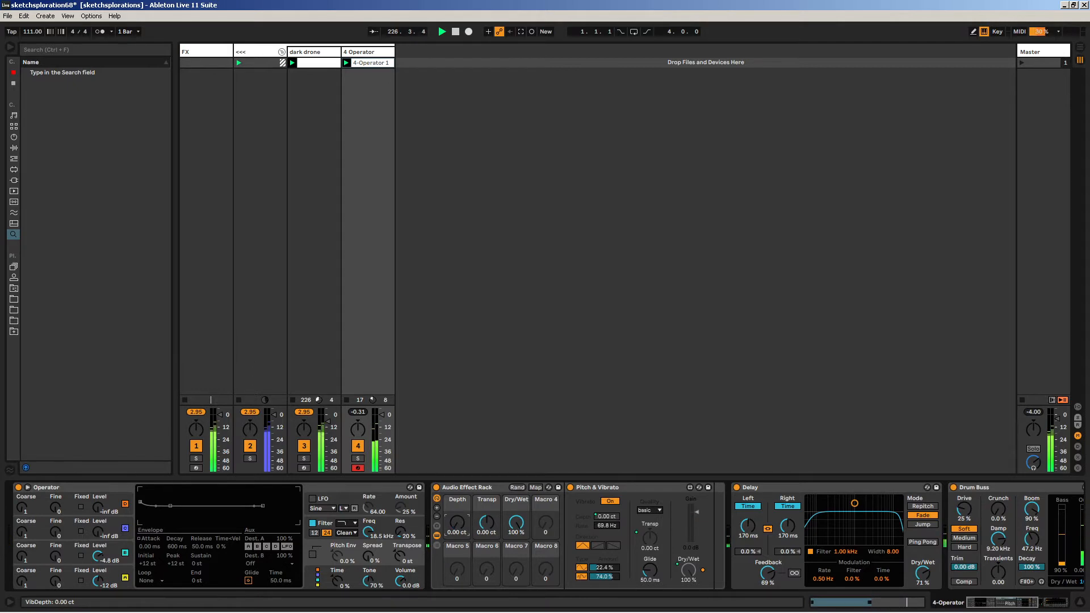
double_click(466, 518)
- Automate the rack's Transp macro in the 4-Operator 1 clip with a small rise peaking just before 1.2.3 and falling back to 0.00 ct
right_click(486, 530)
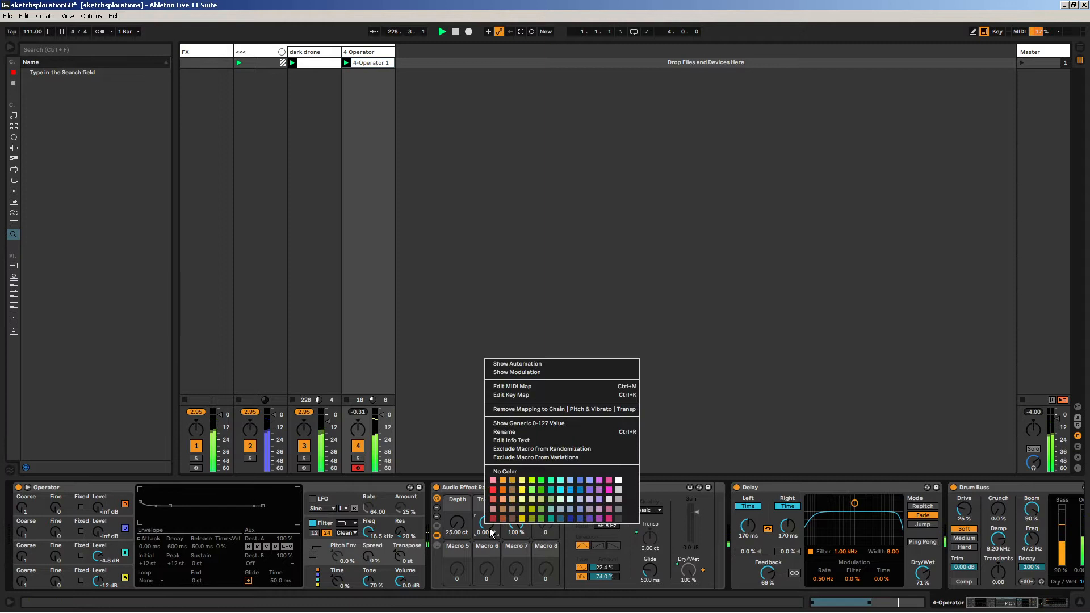
click(514, 371)
click(323, 548)
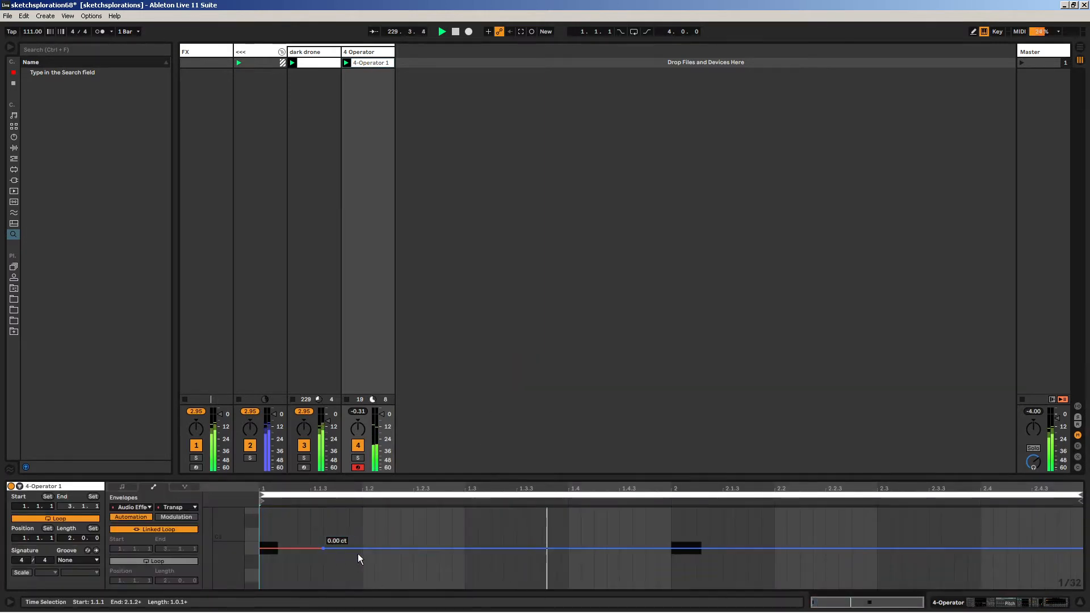
click(434, 548)
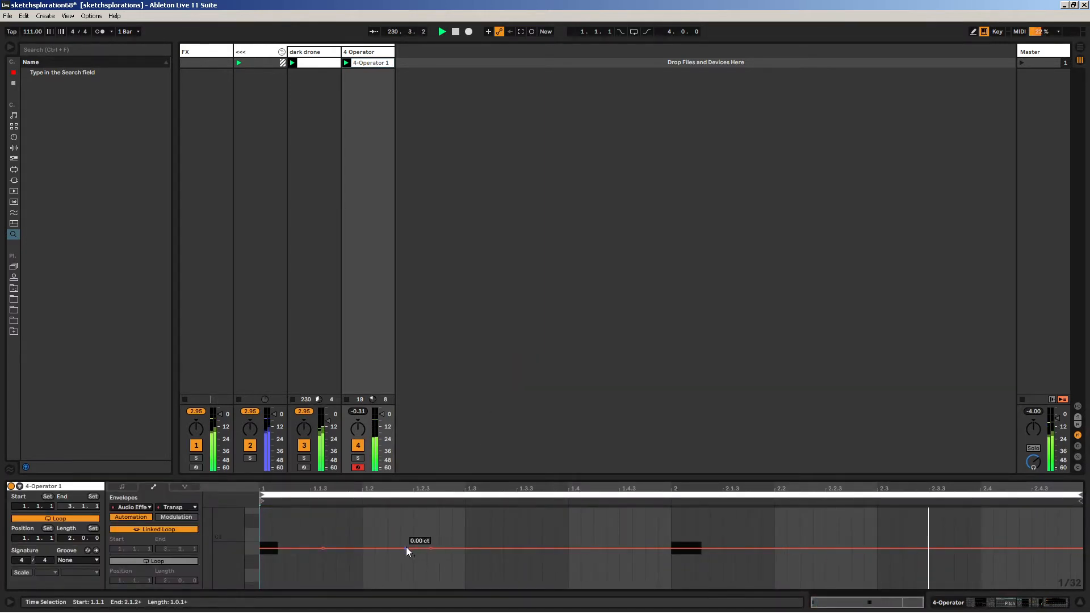
drag(407, 548, 406, 540)
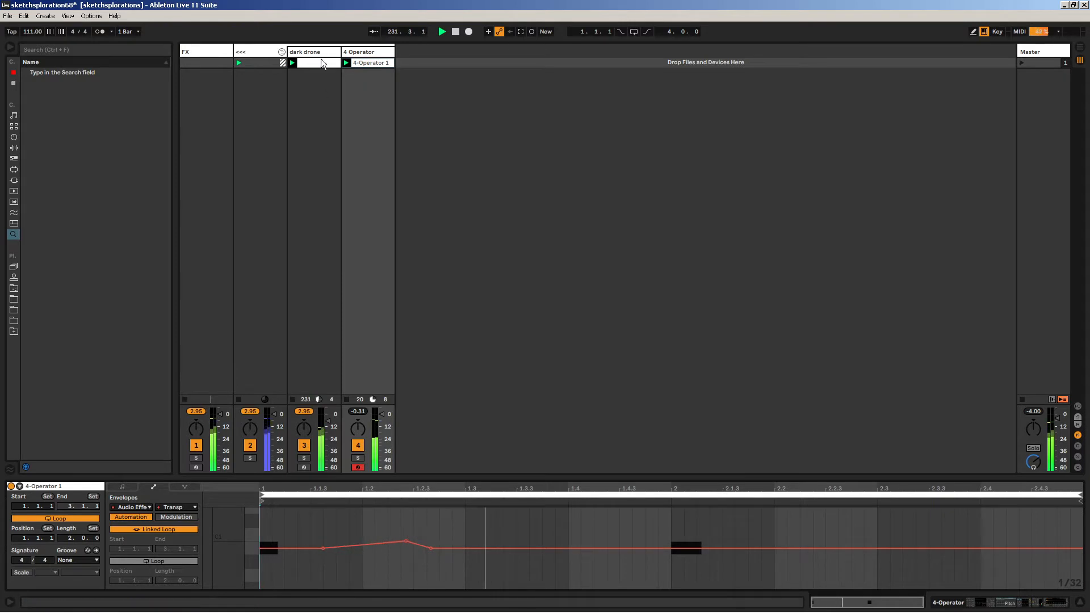
- Move the Pitch & Vibrato rack between the Delay and Drum Buss, and lower its Transp automation peak to about 125 ct
key(shift+Tab)
drag(475, 487, 970, 506)
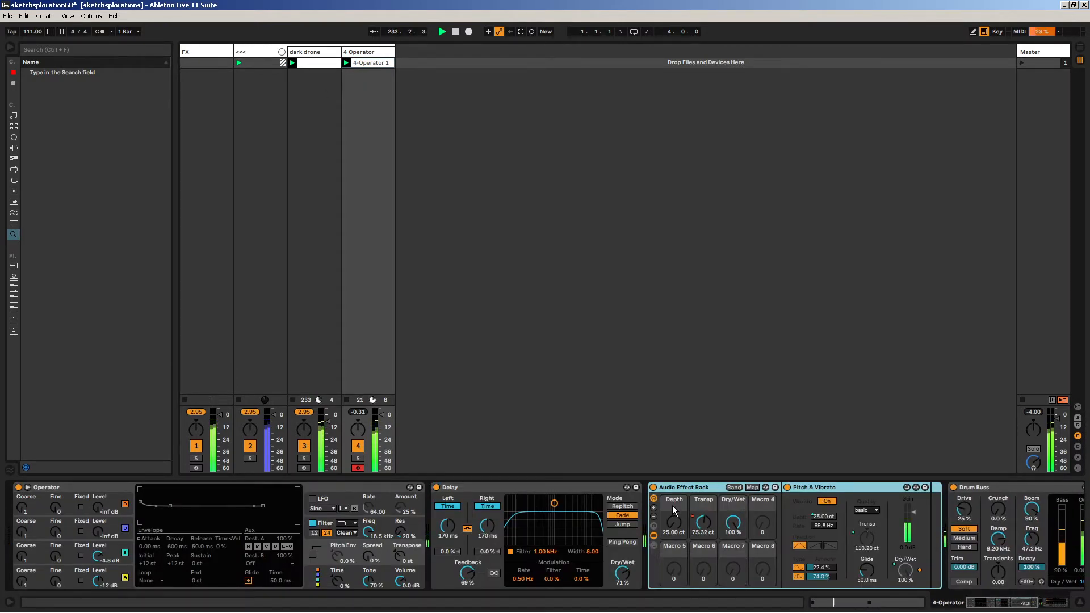
right_click(707, 522)
click(744, 350)
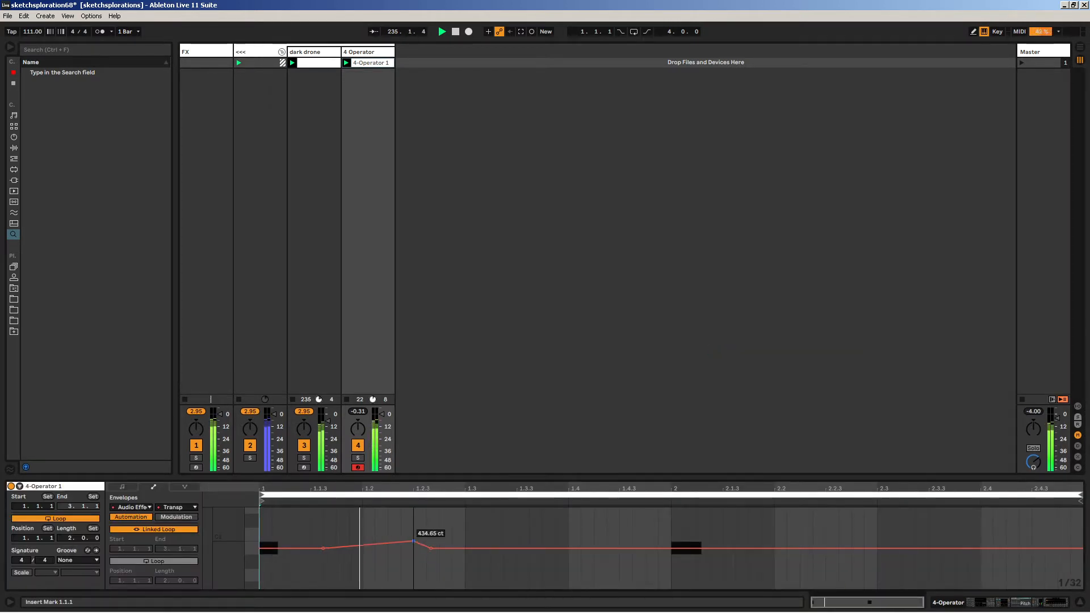
drag(407, 543, 408, 547)
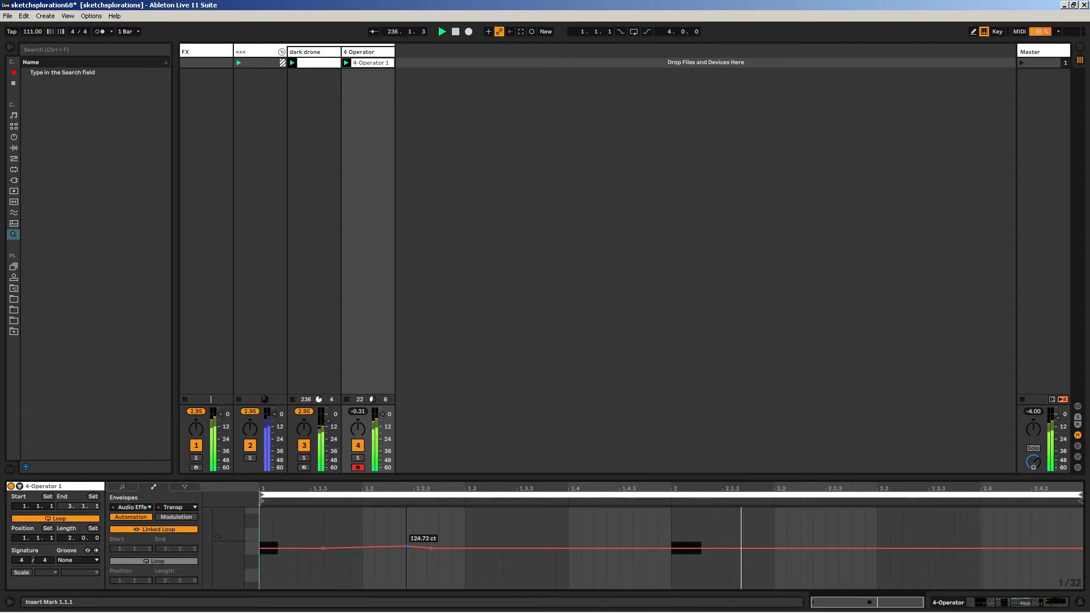
- Add a second small Transp automation rise that peaks just after bar 2 and slopes back to 0.00 ct around 2.2.3
click(686, 549)
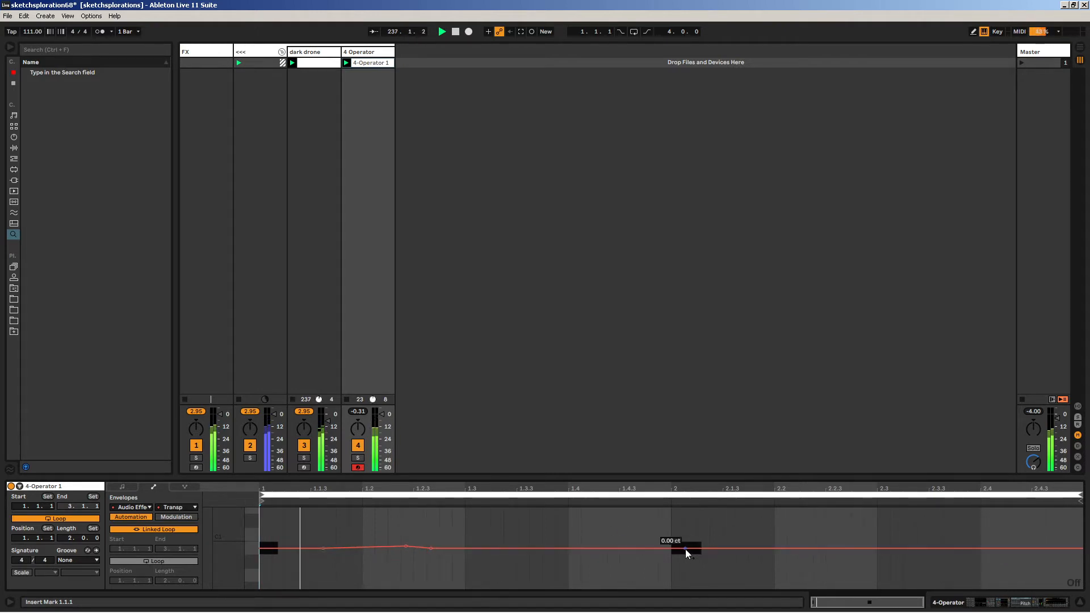
click(841, 549)
click(790, 548)
drag(791, 550, 791, 543)
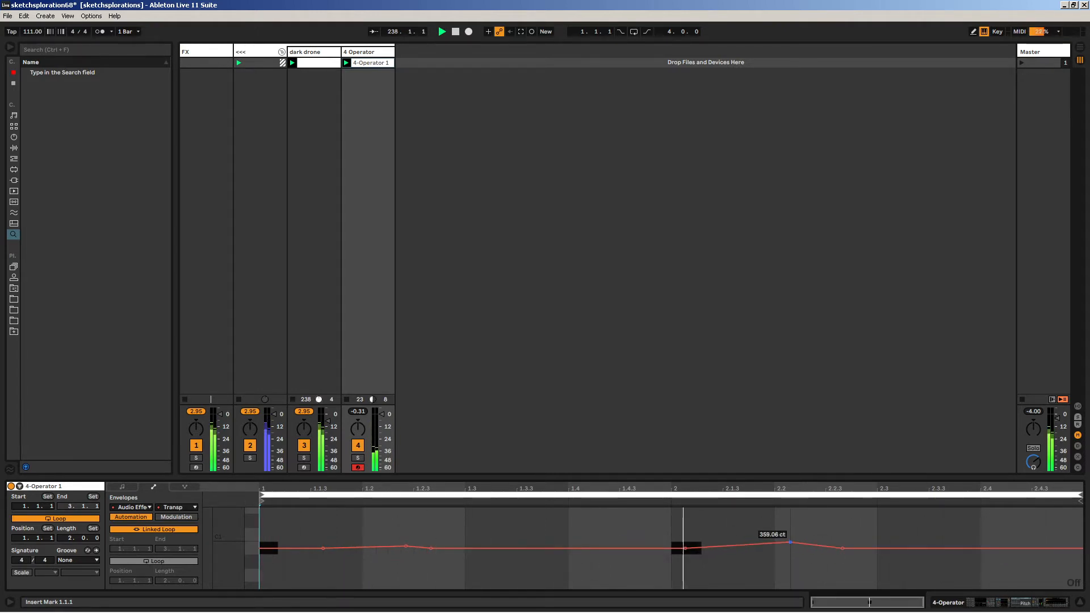
click(670, 549)
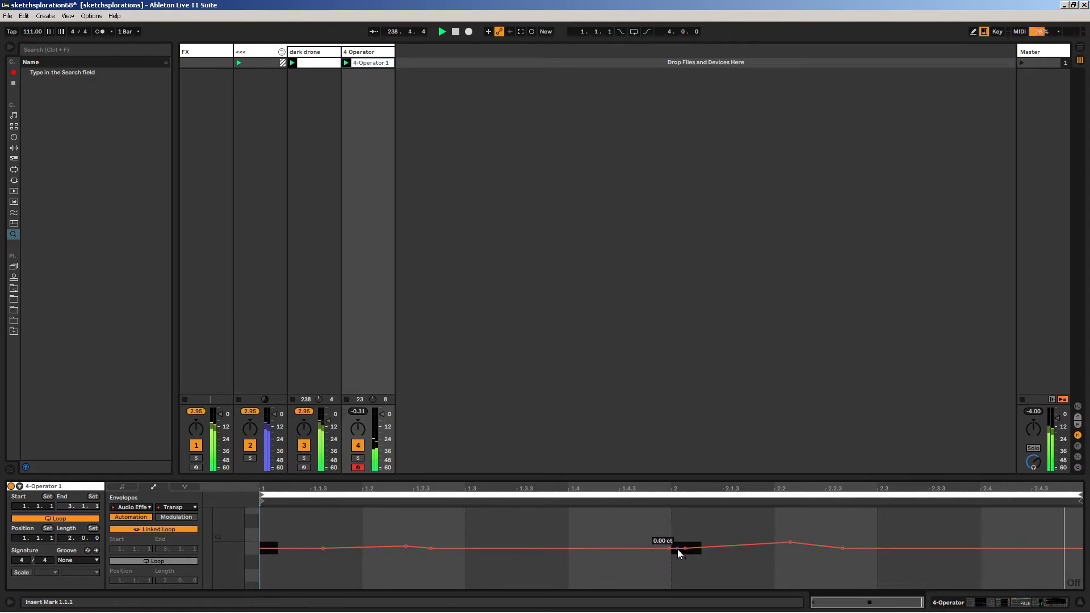
drag(686, 548, 684, 542)
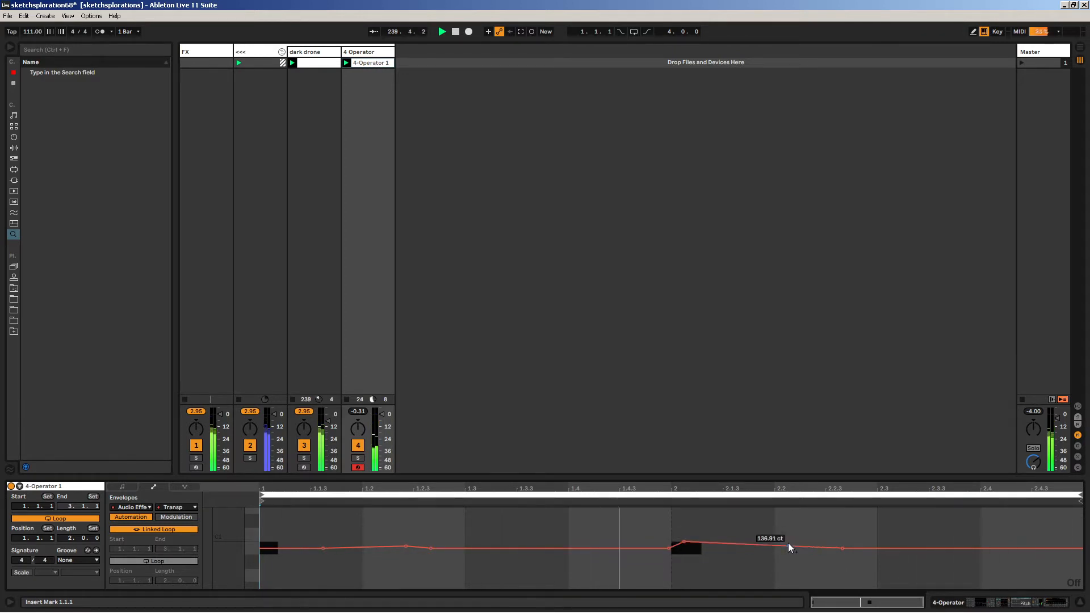
drag(789, 542, 686, 547)
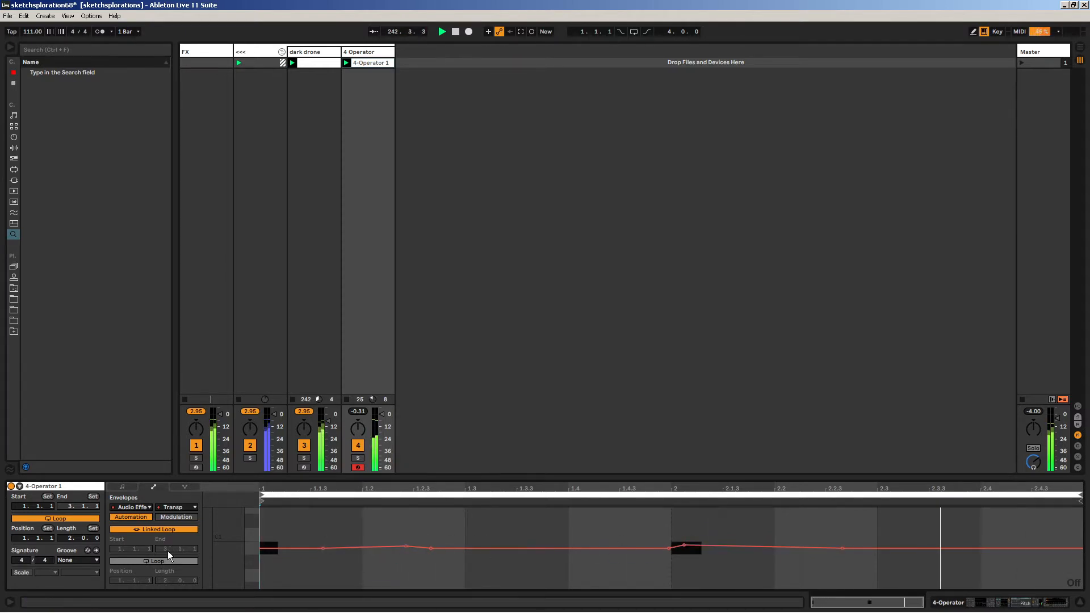
- Unlink the Transp envelope's loop from the clip and set its loop length to 12 bars
click(142, 529)
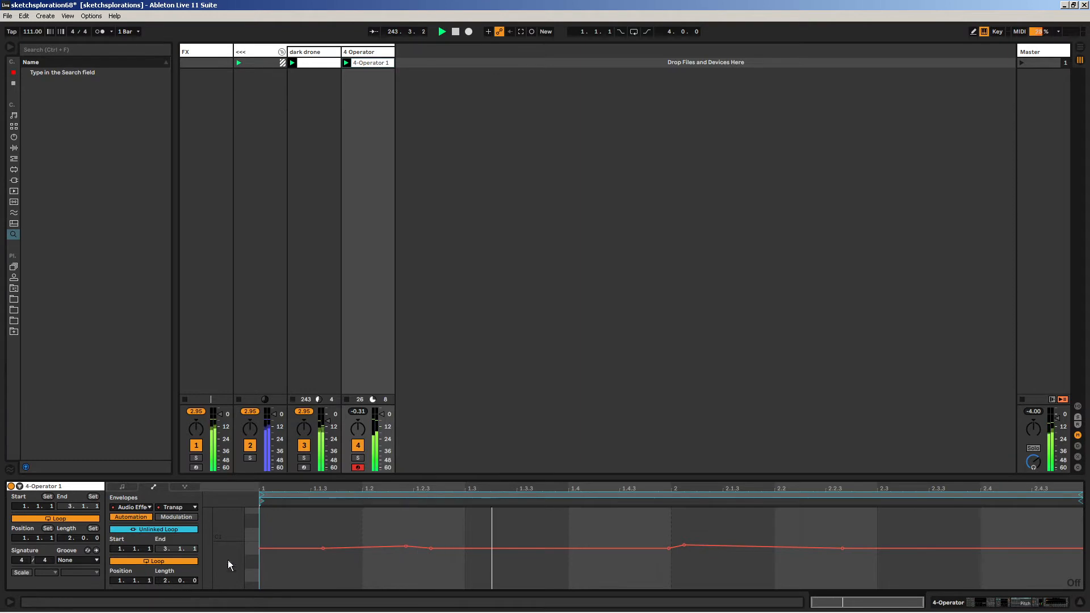
click(160, 581)
key(Up)
key(Up)
key(Up)
key(Up)
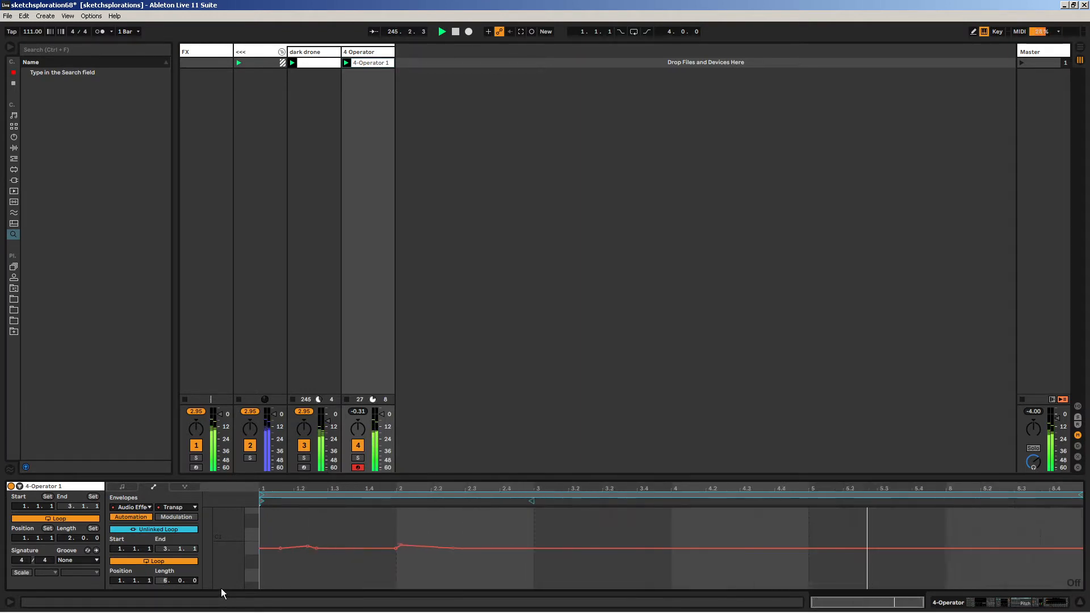
key(Up)
key(Up)
key(Up)
key(Up)
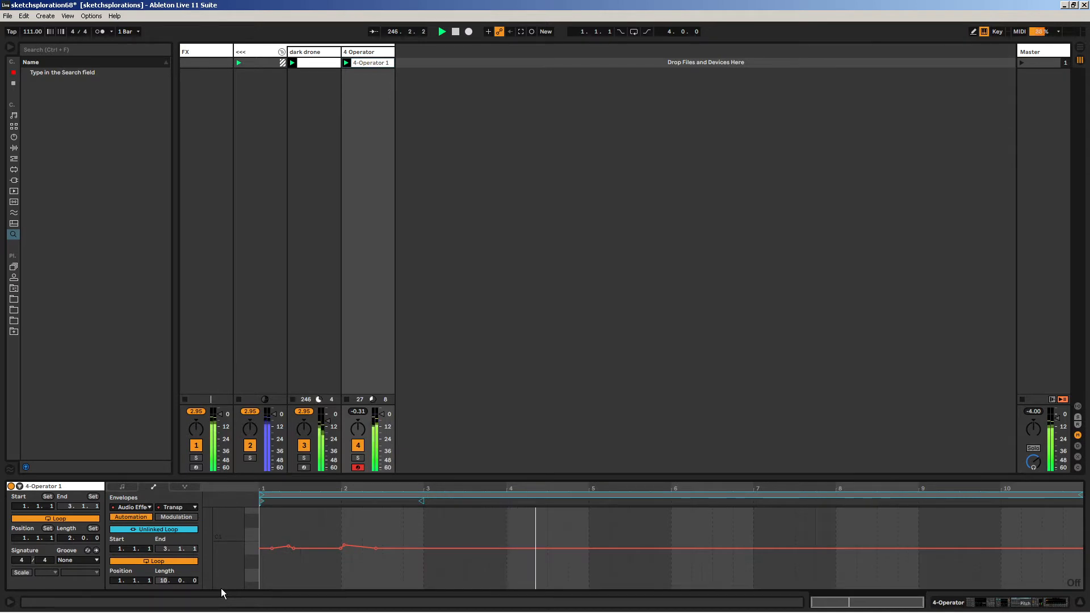
key(Up)
key(Up)
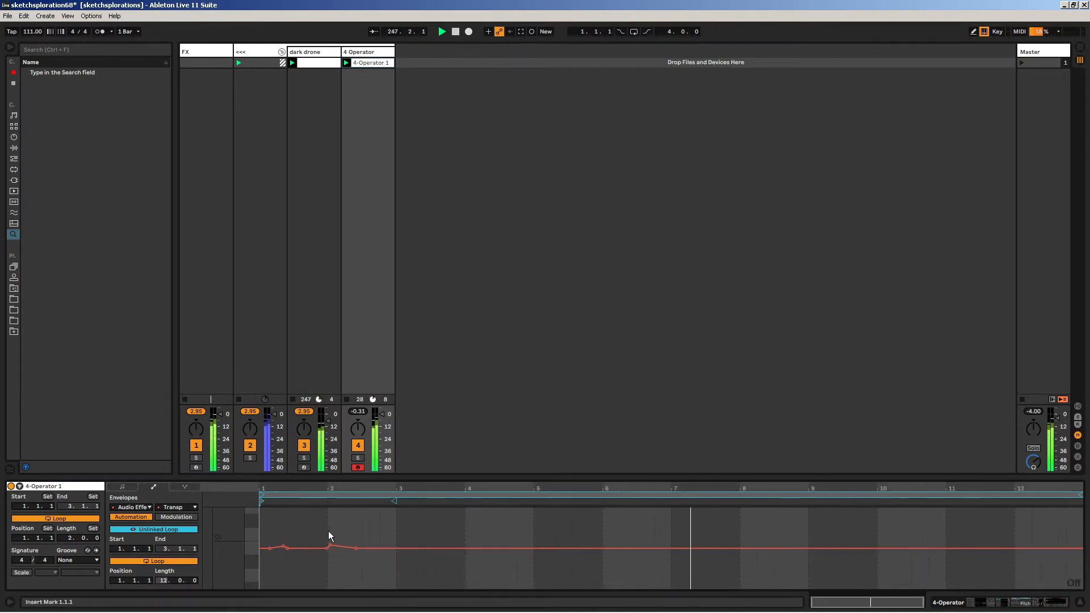
- Duplicate the first two bars of Transp automation repeatedly to fill the 12-bar envelope
drag(394, 516, 260, 526)
key(ctrl+d)
key(ctrl+d)
key(ctrl+d)
key(ctrl+d)
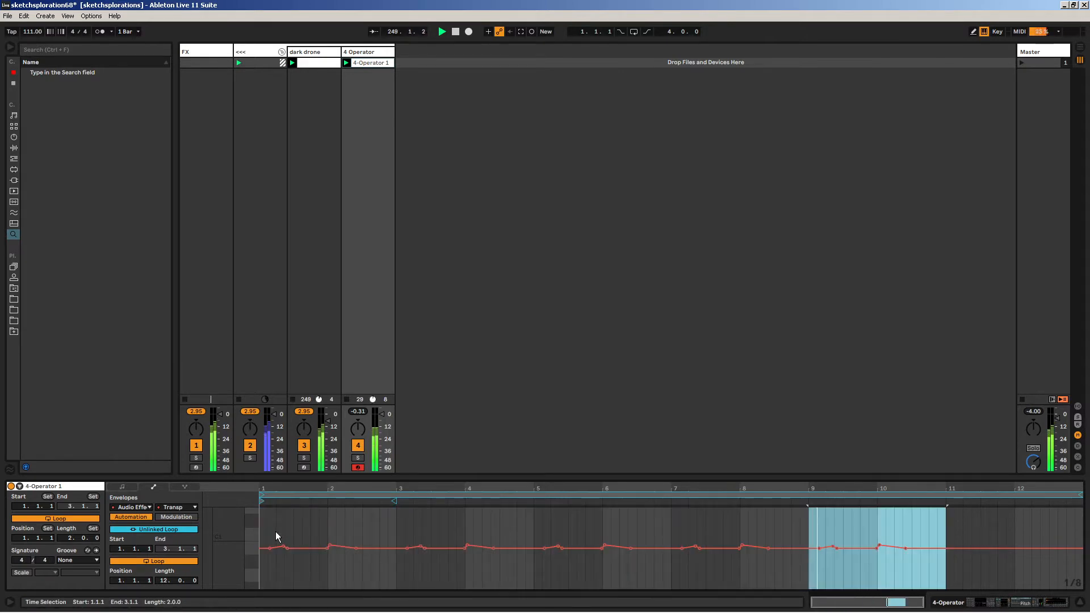
key(ctrl+d)
- Vary Transp in bars 3 to 6: remove the peaks in bars 3, 5 and 6, dip bar 4 to about -87 ct and bar 5 slightly
click(432, 546)
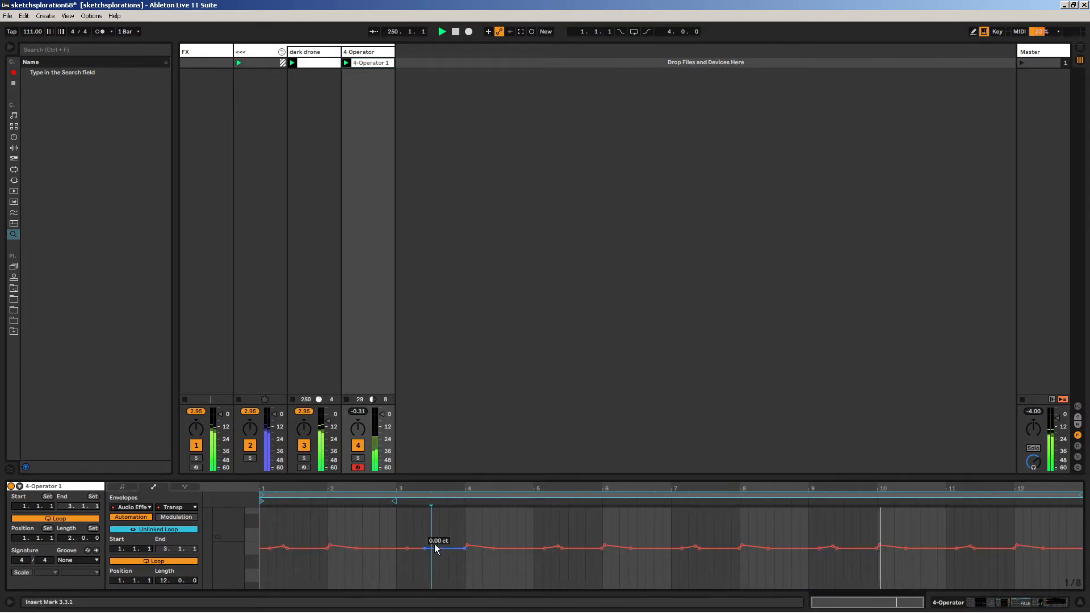
drag(471, 546, 470, 549)
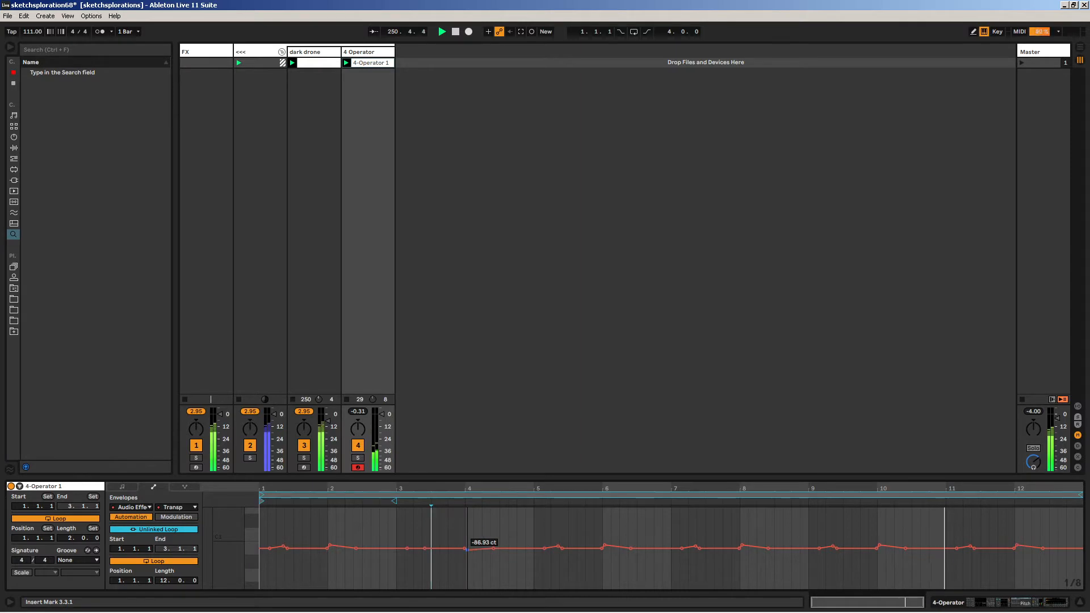
click(557, 545)
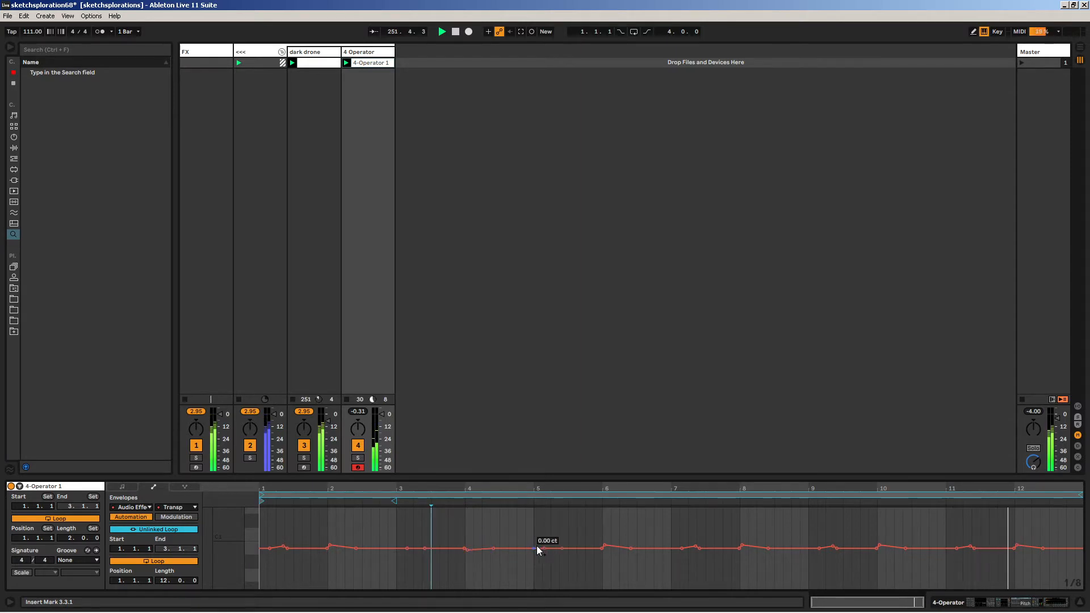
drag(544, 547, 545, 549)
click(605, 544)
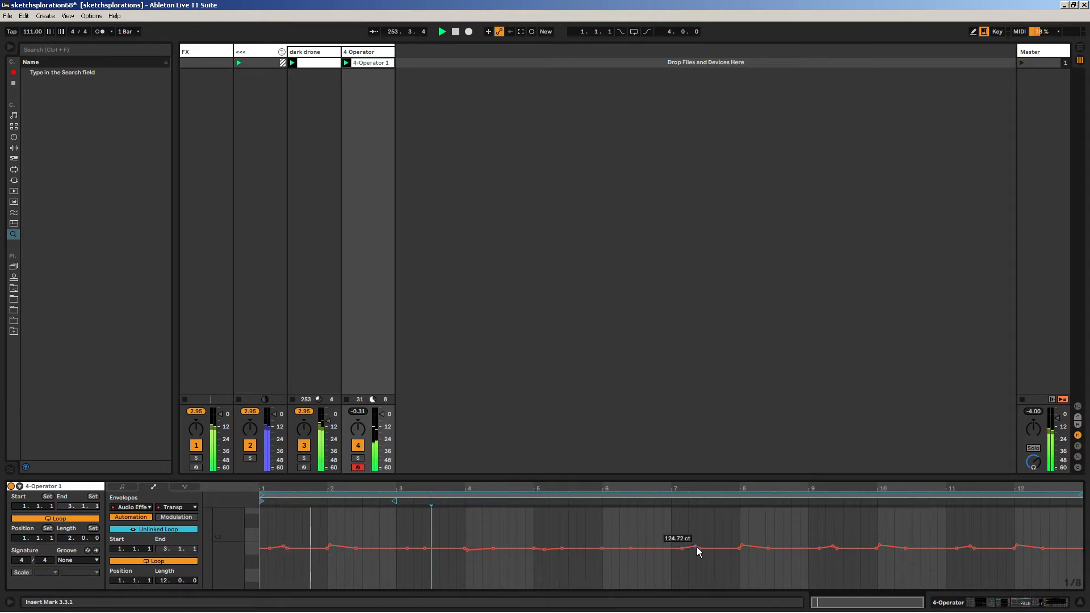
- Vary Transp in bars 7 to 12: dip bars 7, 9 (about -49 ct) and 11 (about -102 ct), flatten 8 and 10, lower 12 to about 57 ct
drag(696, 547, 687, 549)
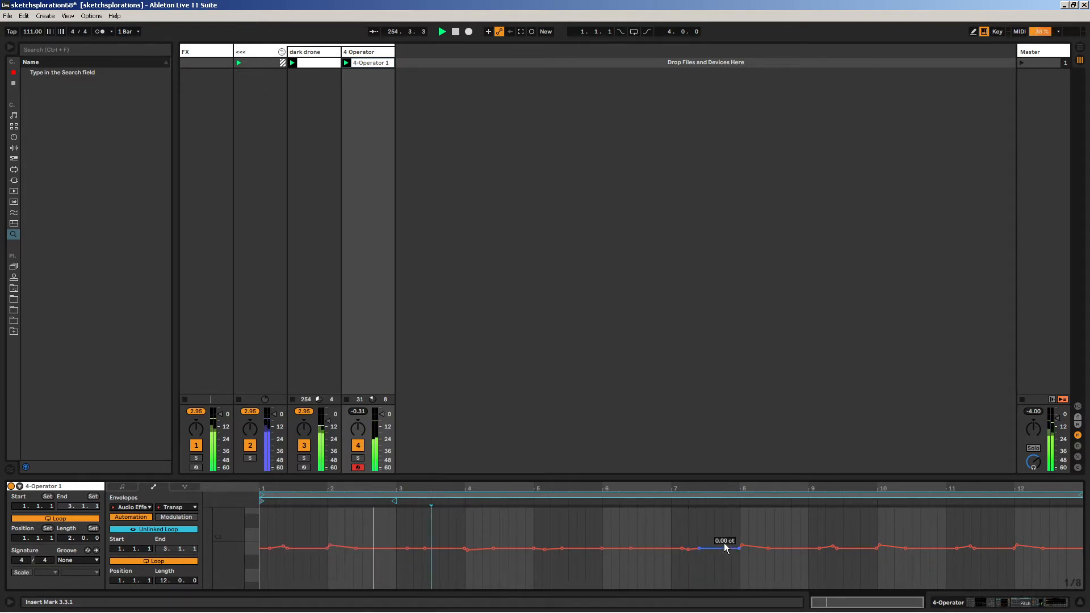
click(742, 545)
click(804, 548)
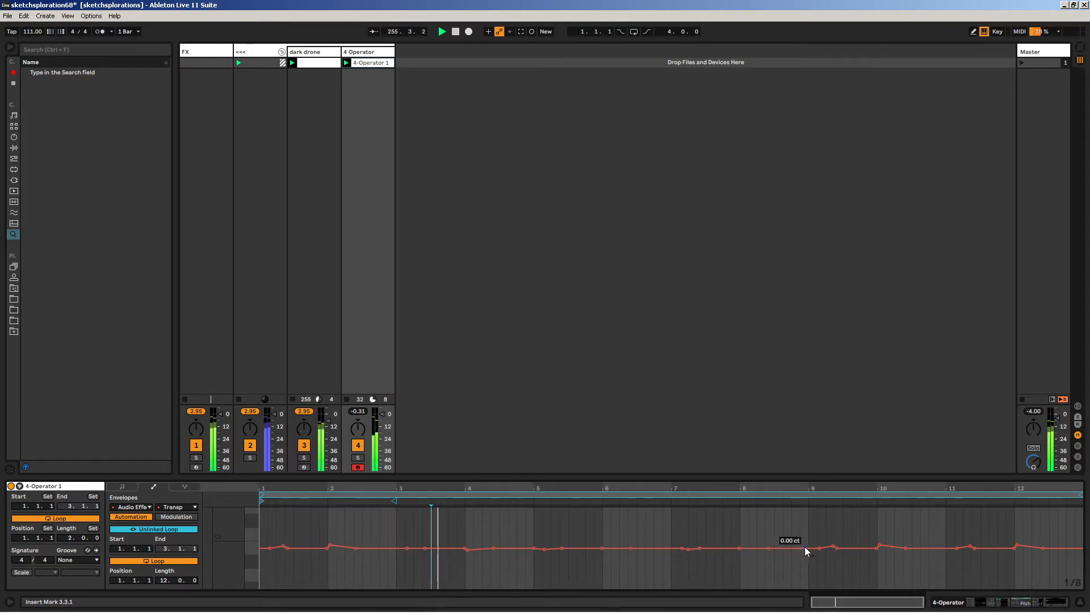
drag(810, 549, 810, 550)
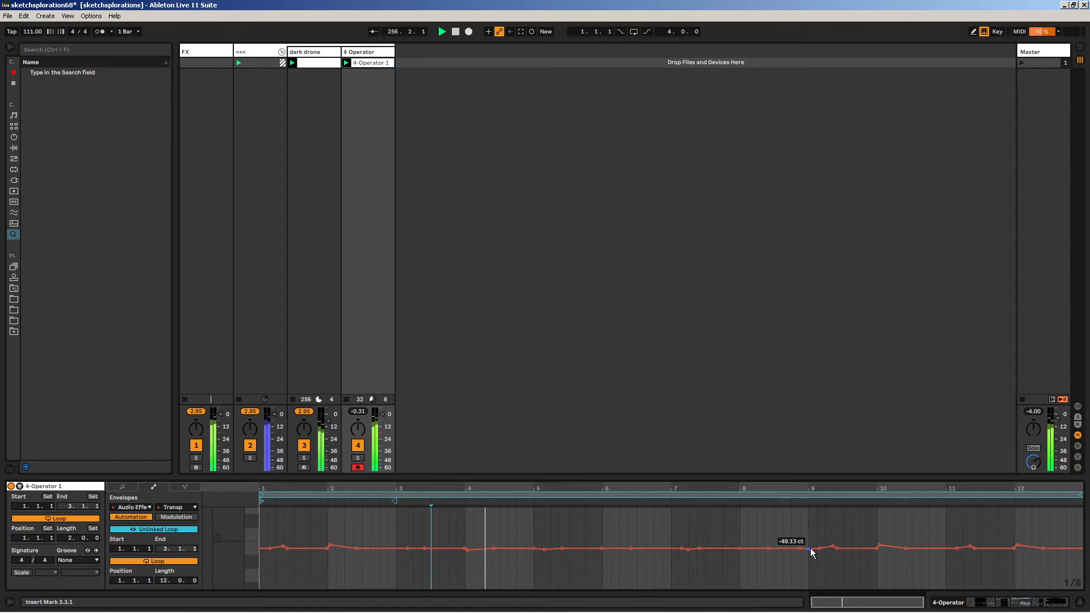
click(878, 544)
drag(970, 546, 970, 550)
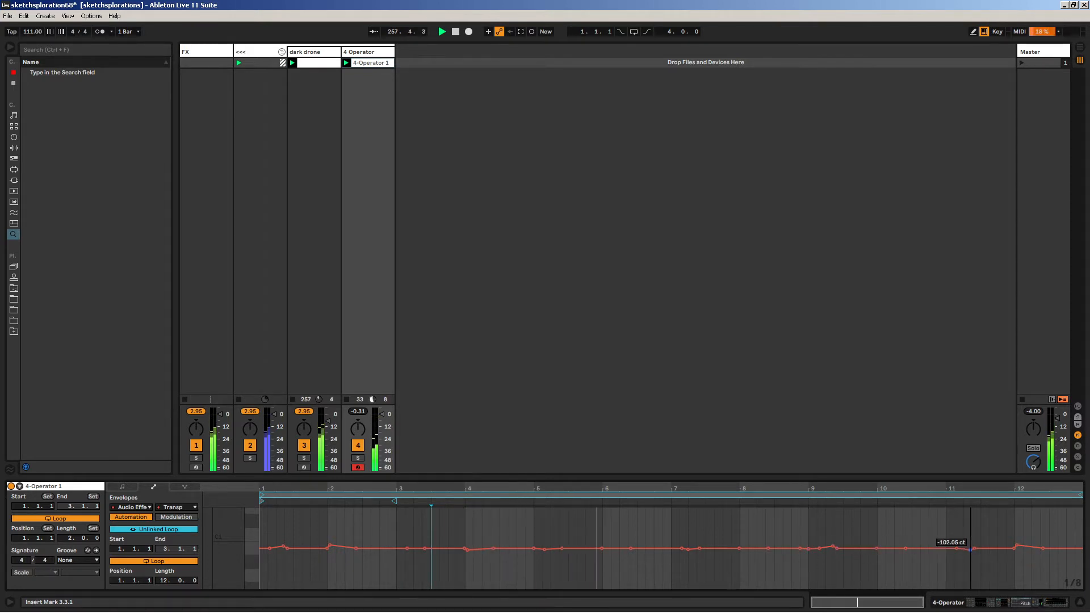
click(1017, 546)
drag(1014, 548, 1015, 547)
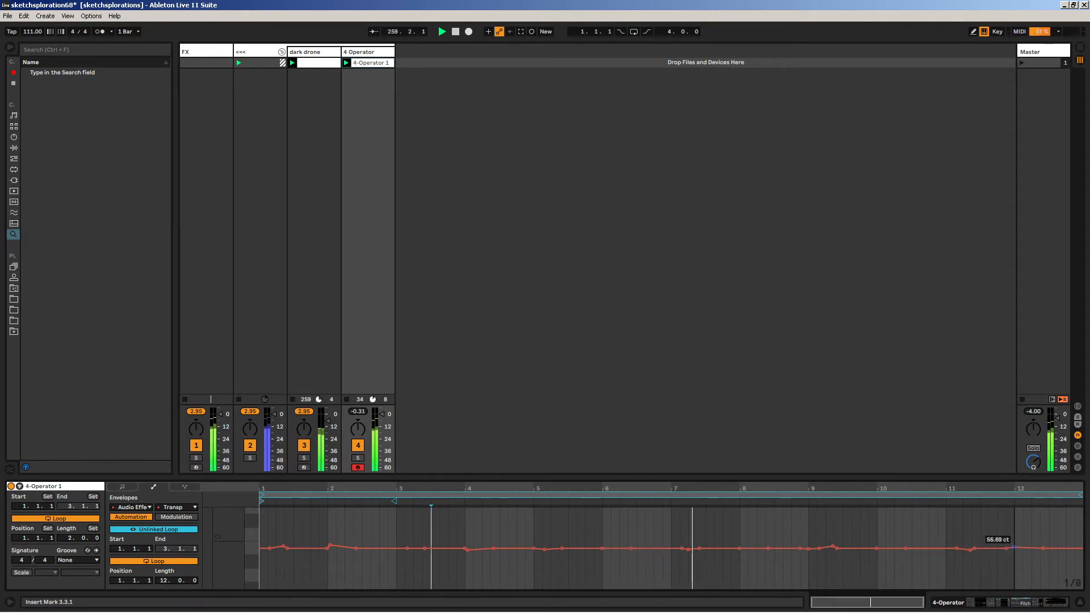
- Rename the 4 Operator track as bass pulse
click(368, 47)
click(366, 52)
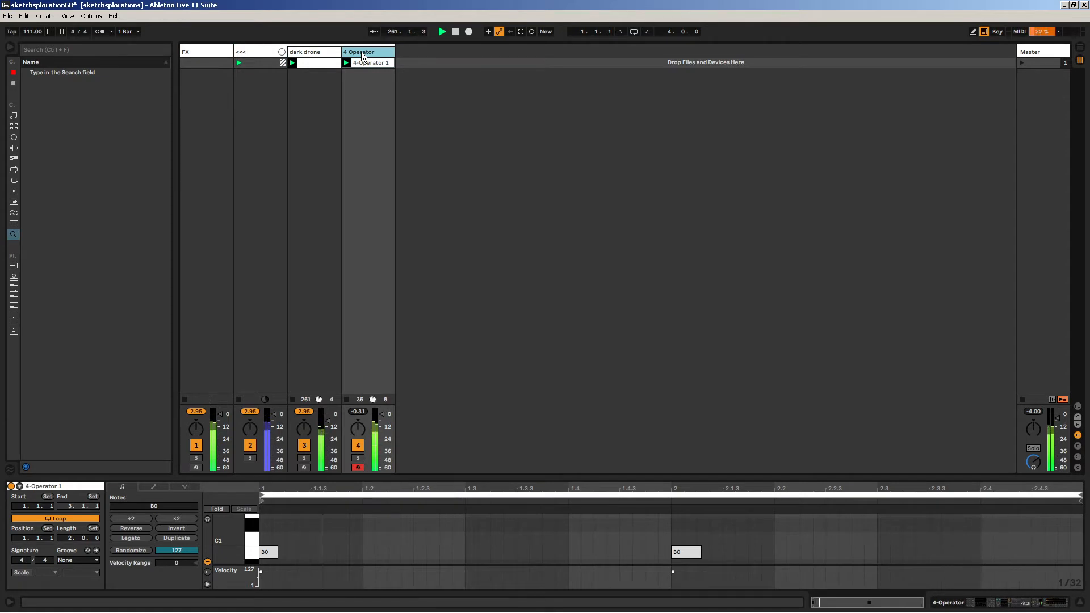
key(ctrl+r)
text(bas)
key(Return)
text(s pulse)
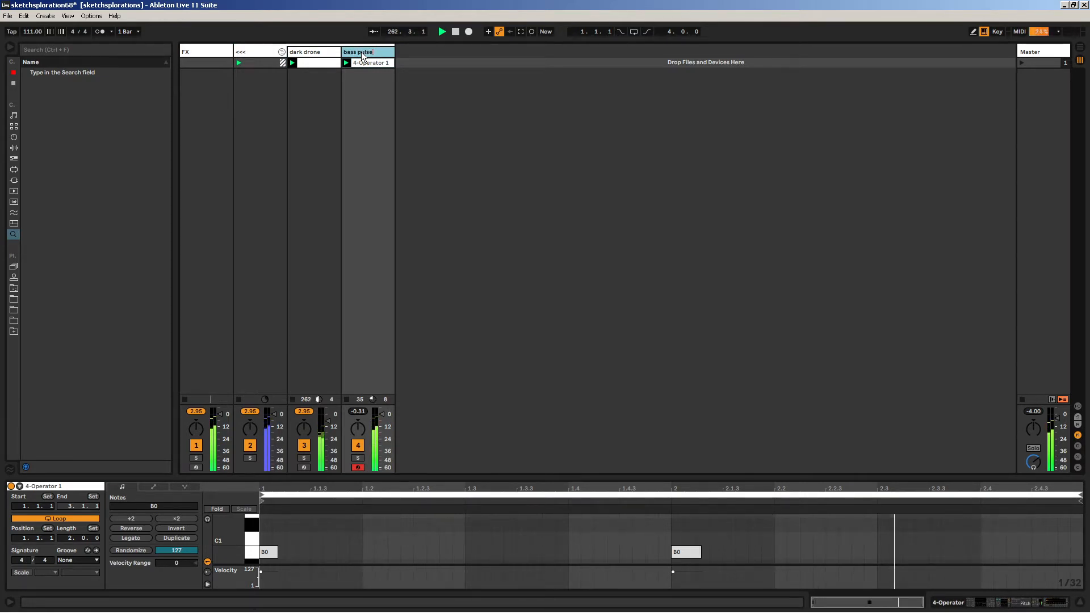
key(Return)
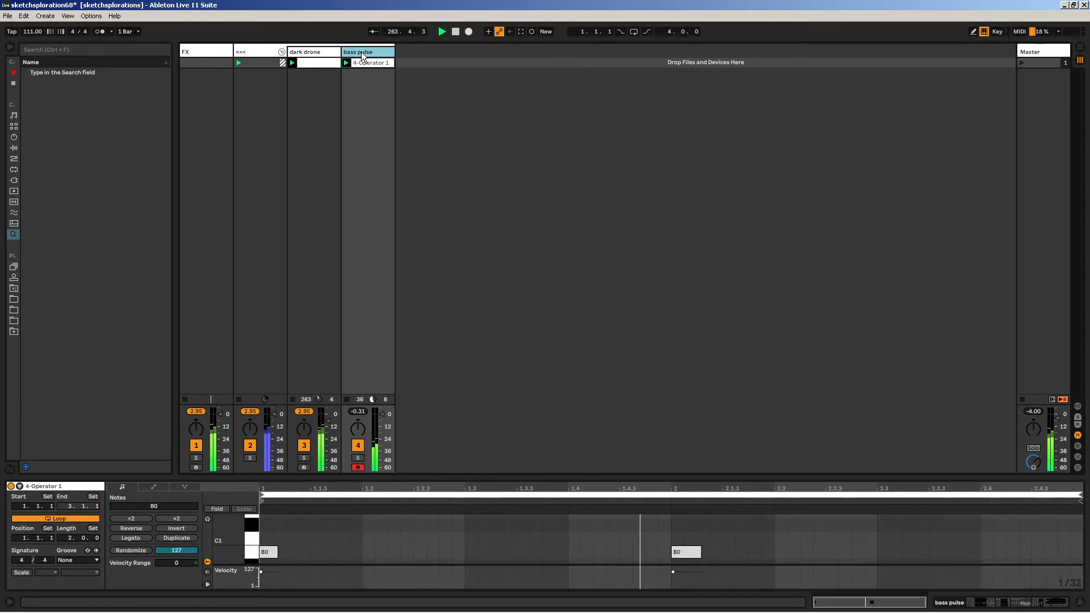
- Insert a new MIDI track after bass pulse and load the Operator instrument on it
key(ctrl+shift+t)
key(ctrl+f)
text(operator)
key(Return)
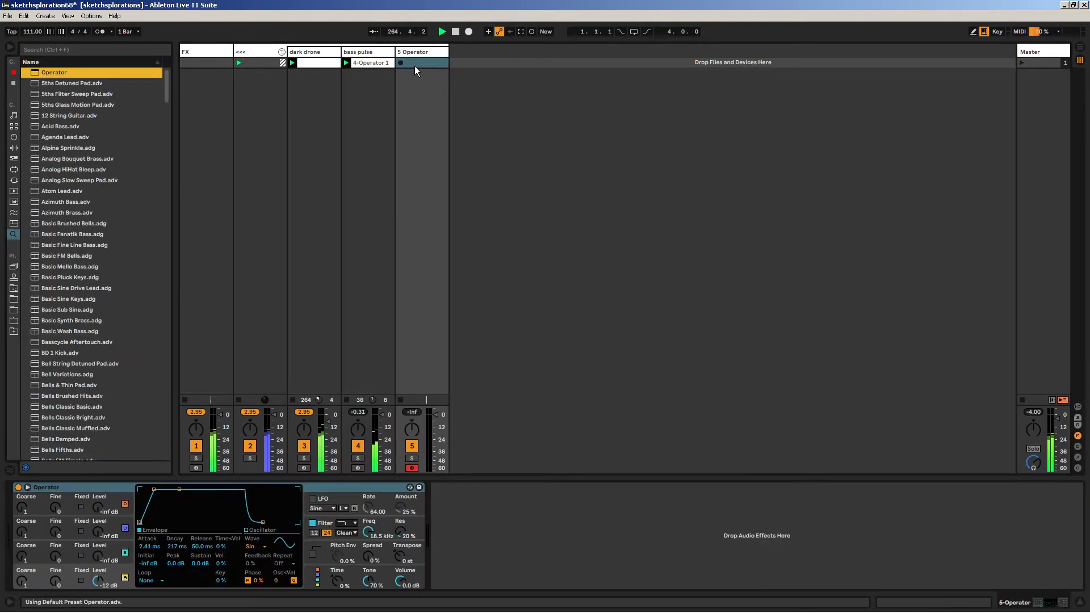
key(Escape)
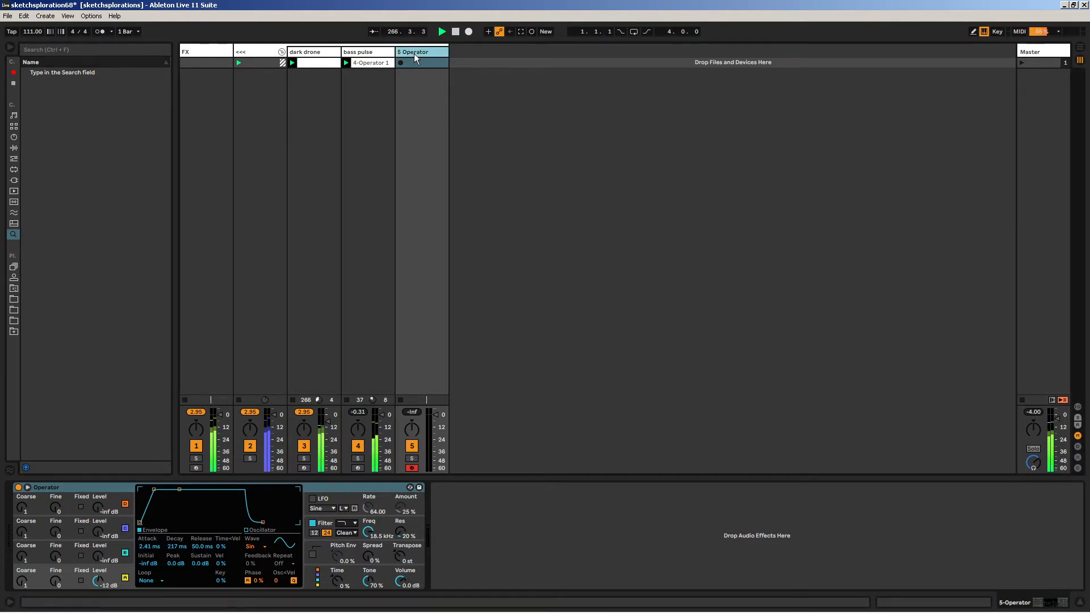
- Insert a new MIDI track with the Analog instrument and delete the 5 Operator track
key(ctrl+shift+t)
key(ctrl+f)
text(analog)
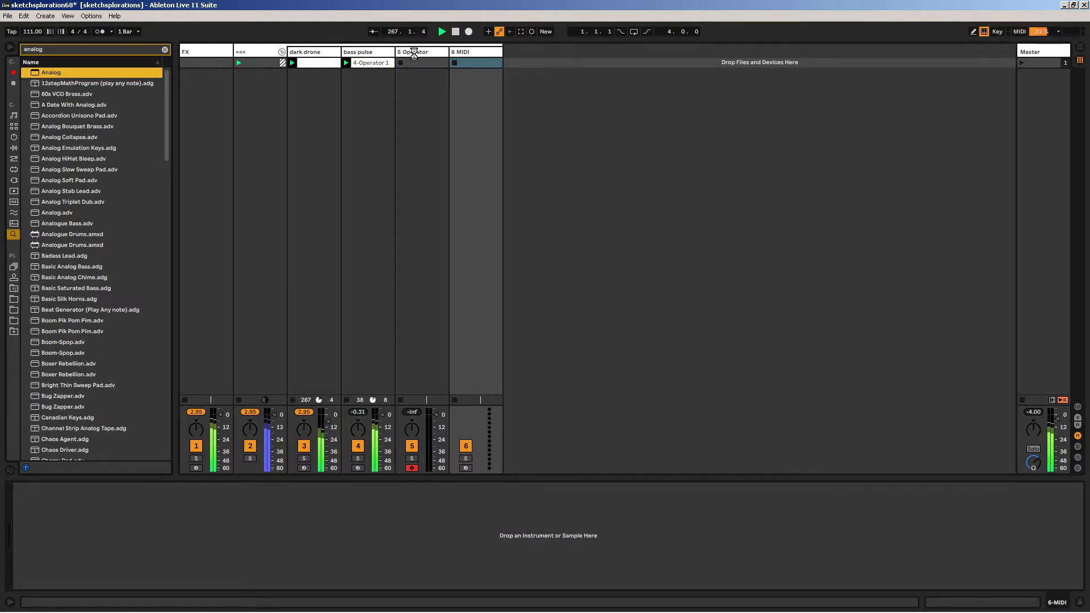
key(Return)
click(414, 54)
key(Delete)
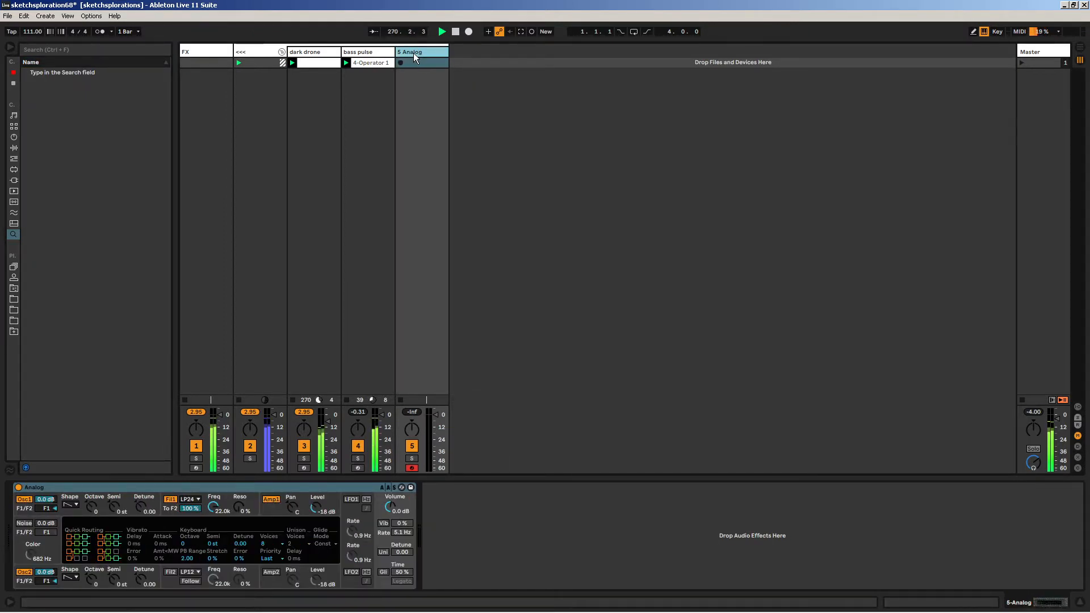
- Insert another MIDI track and load weirdo guitar.adg from the INSTRUMENTS folder under RACKS onto it
key(ctrl+shift+t)
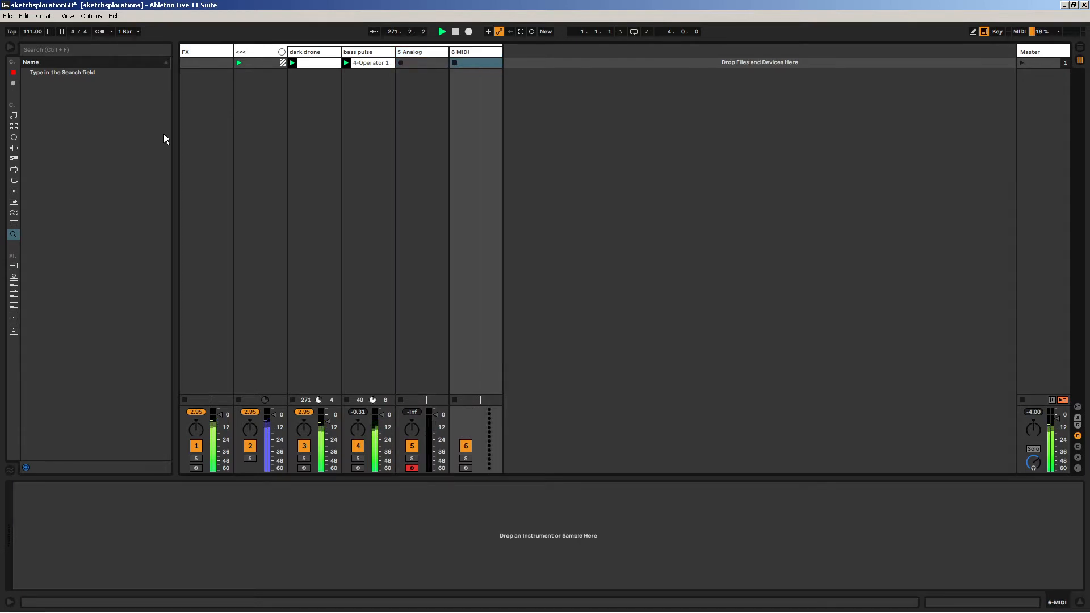
click(15, 288)
click(28, 105)
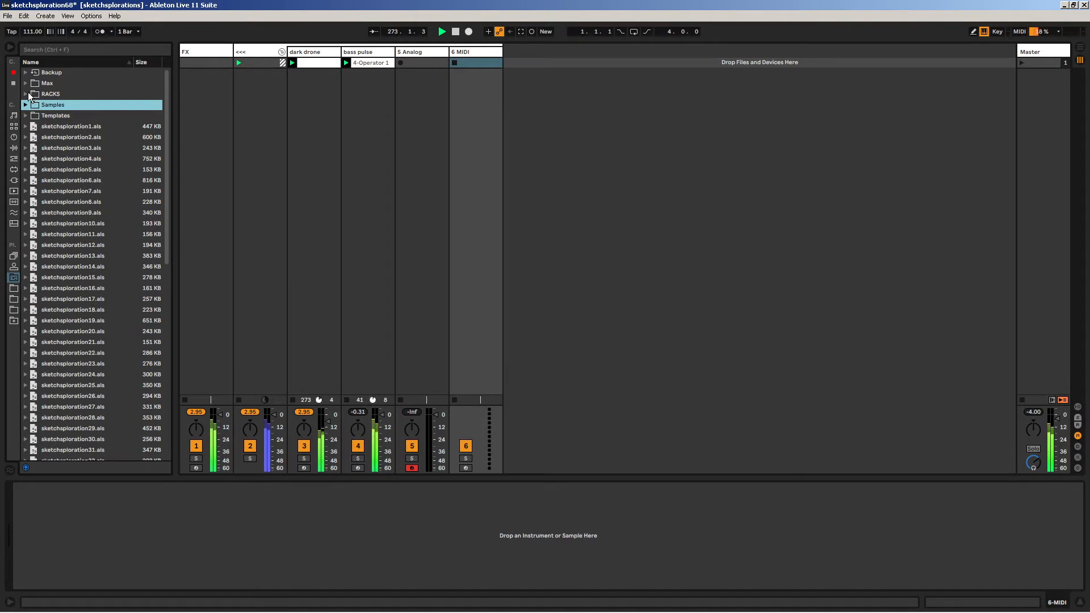
click(26, 94)
click(53, 130)
click(35, 137)
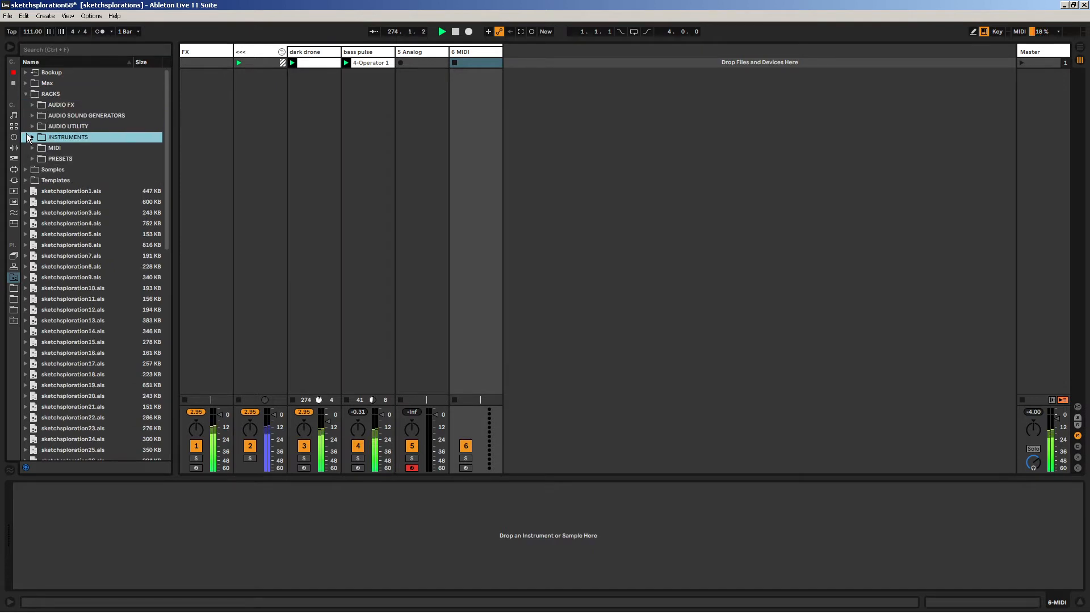
click(32, 137)
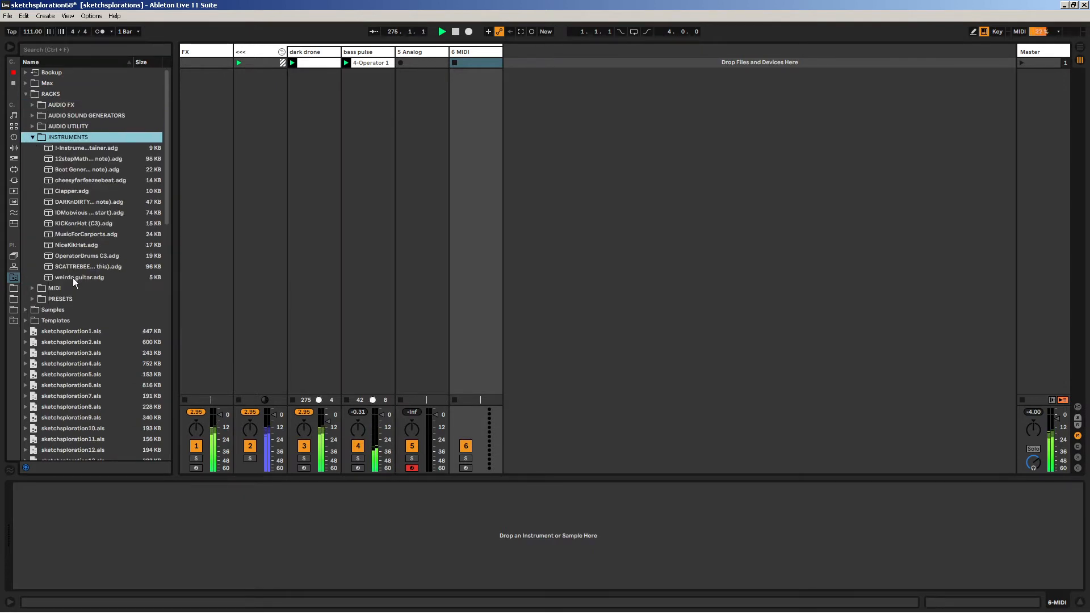
drag(73, 277, 485, 59)
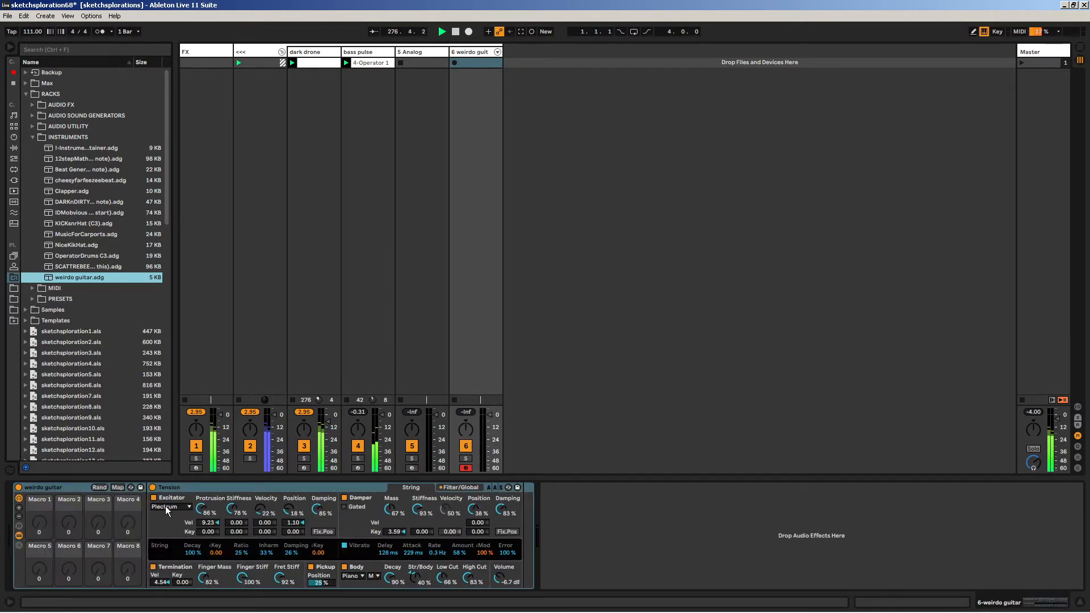
- Add a Limiter after the weirdo guitar rack
click(544, 517)
click(14, 84)
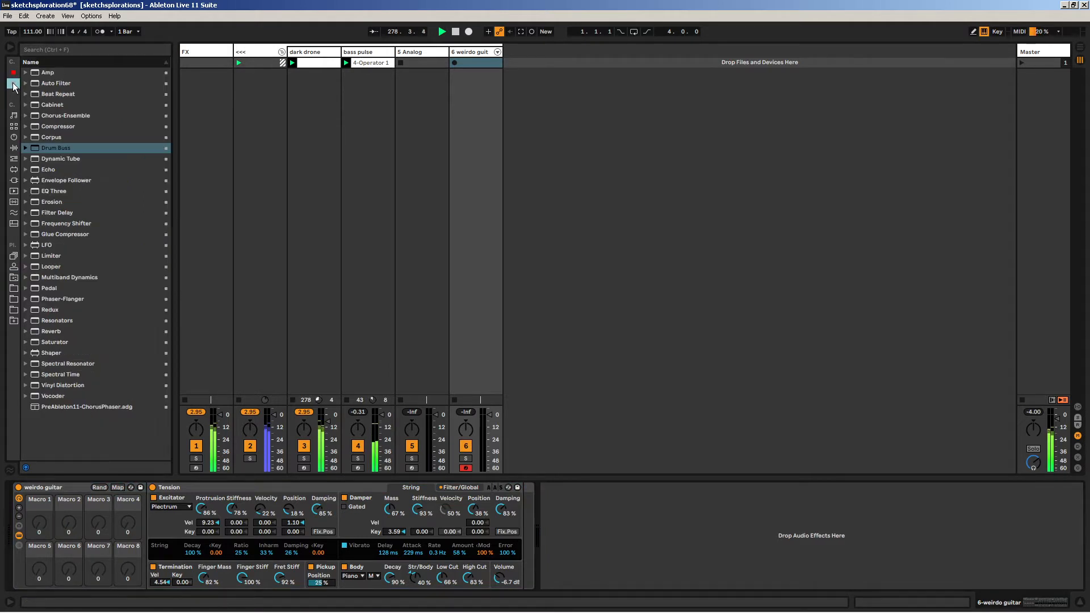
drag(55, 258, 643, 541)
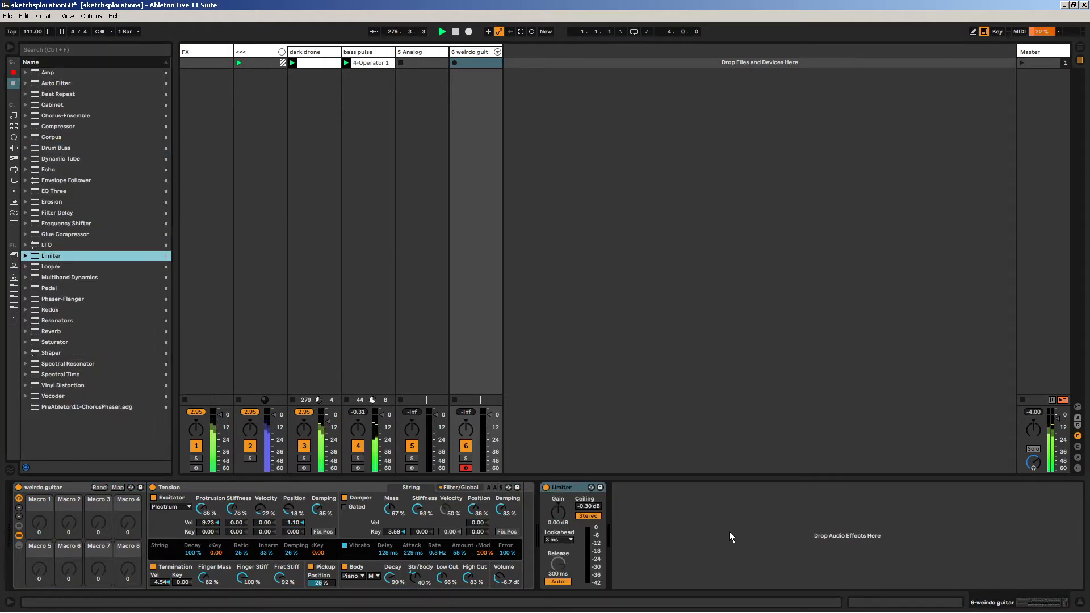
key(alt+Tab)
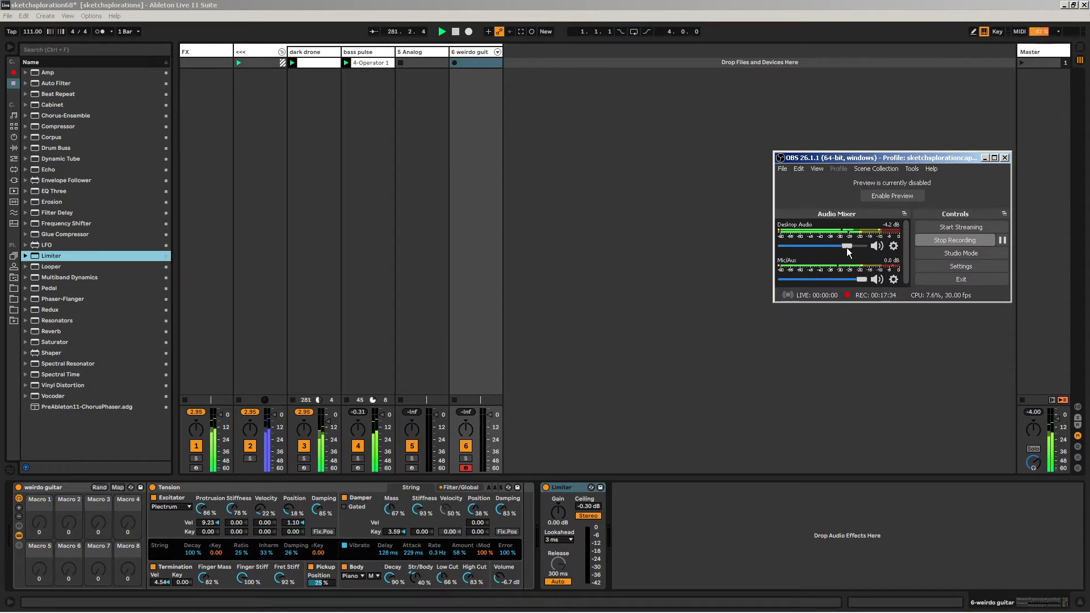
key(alt+Tab)
key(alt+Tab)
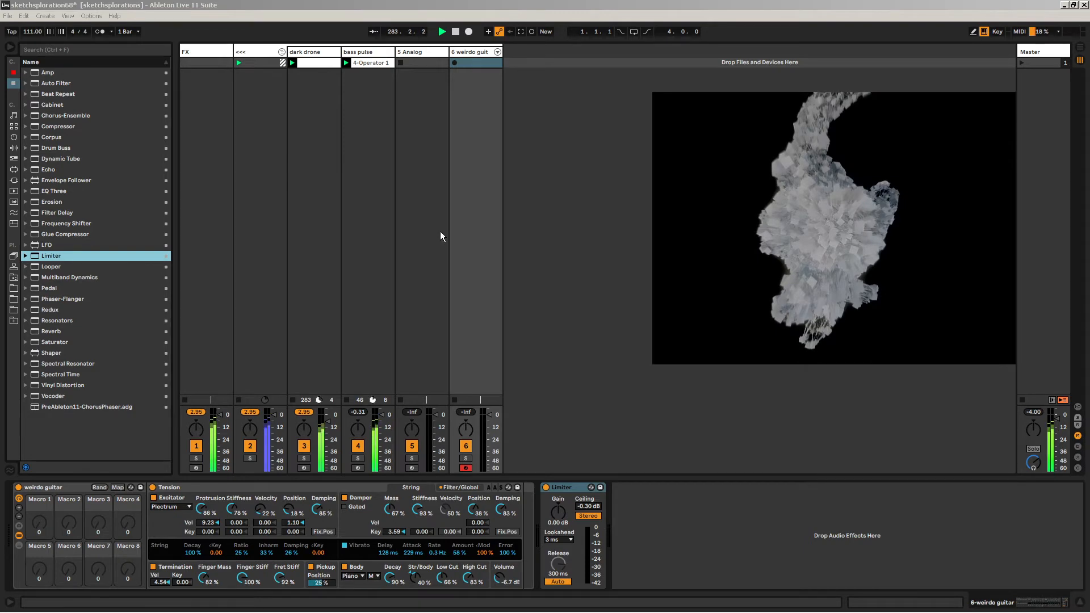
- Record a two-bar MIDI clip in the first slot of the weirdo guitar track and open it
click(470, 53)
click(373, 64)
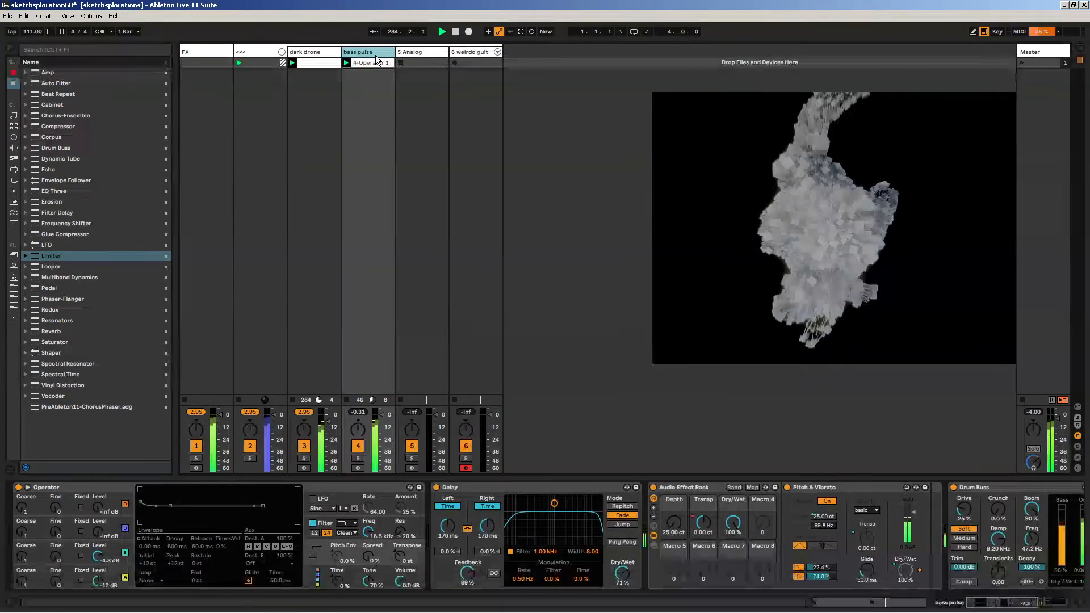
click(478, 53)
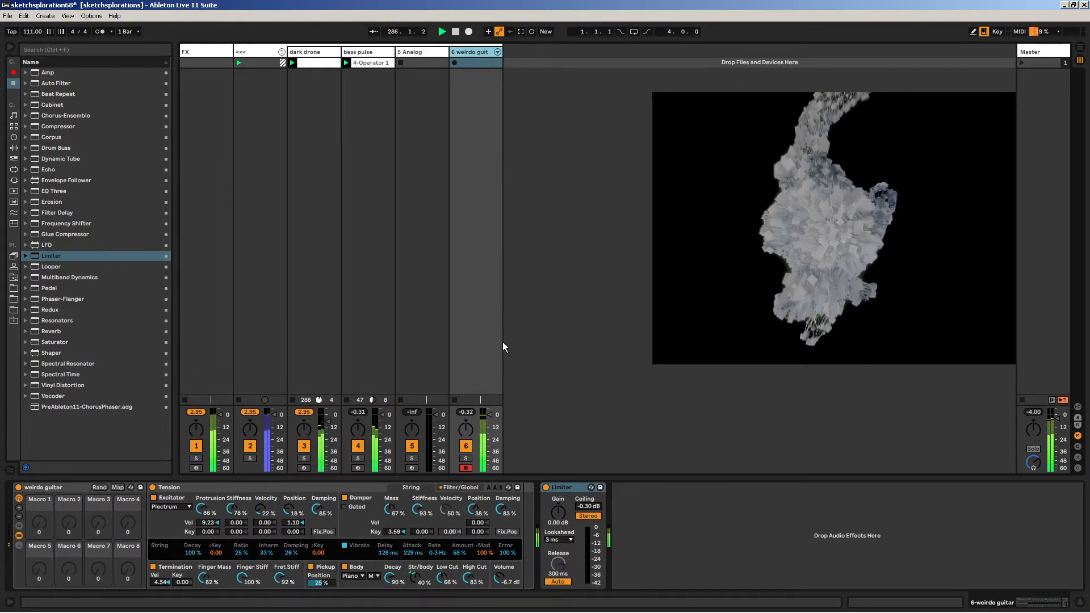
click(457, 63)
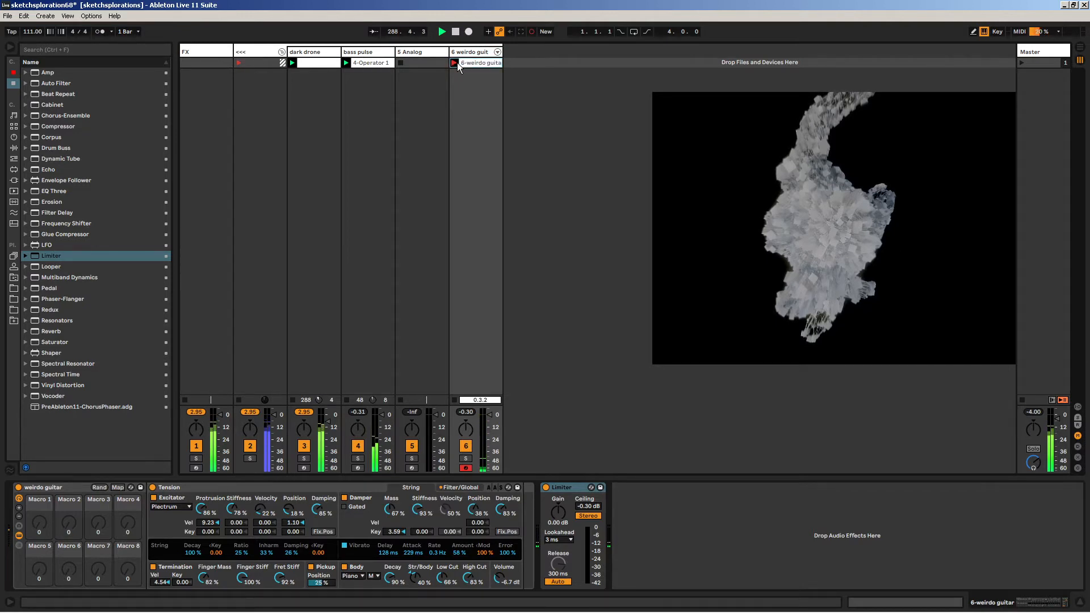
click(472, 63)
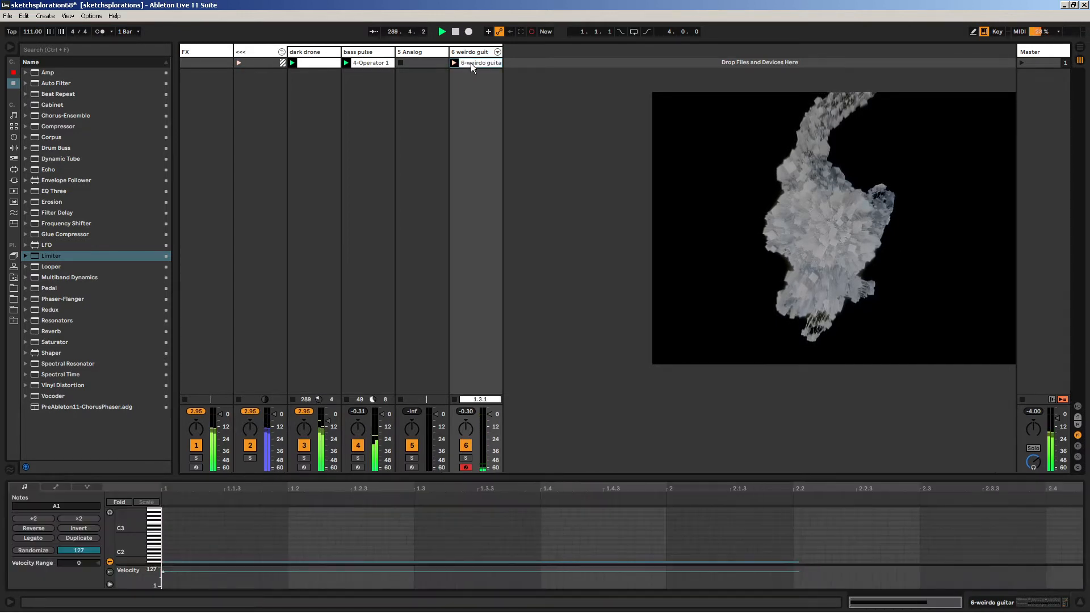
- Set the weirdo guitar Limiter's gain to -0.70 dB and its track volume to -7.0 dB
click(470, 53)
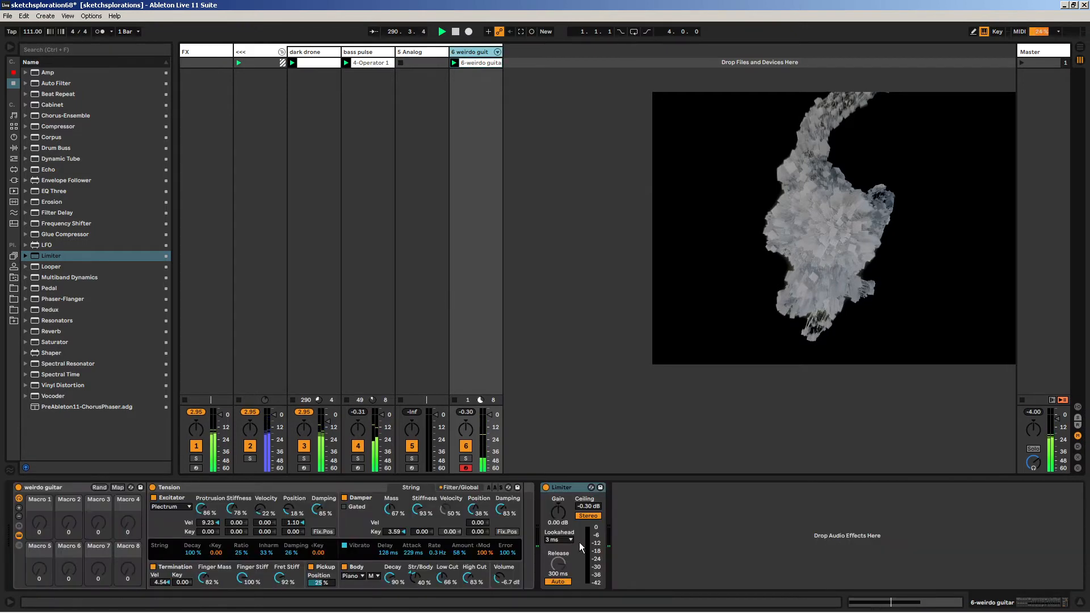
drag(557, 511, 557, 514)
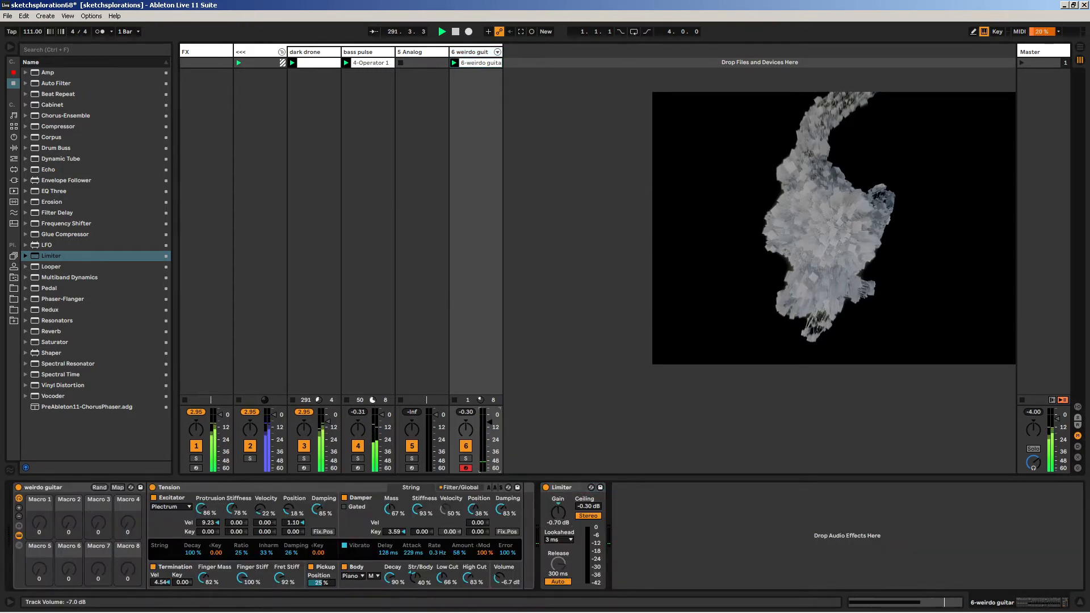
- Move the Hybrid Reverb from bass pulse to after the Gate on the FX track, and lower the bass pulse volume slightly
click(370, 53)
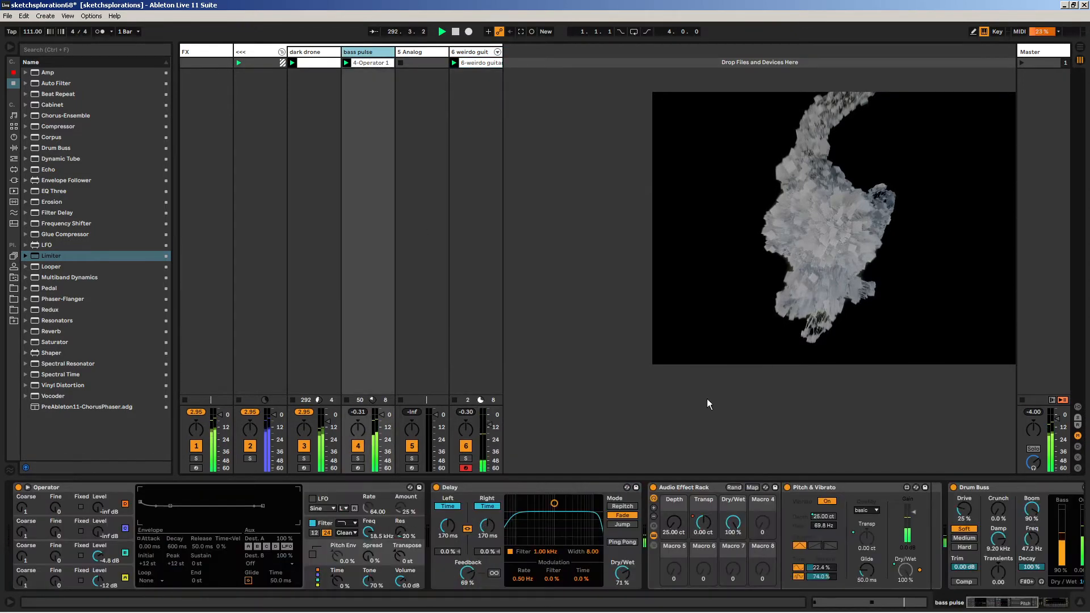
drag(999, 602, 1030, 603)
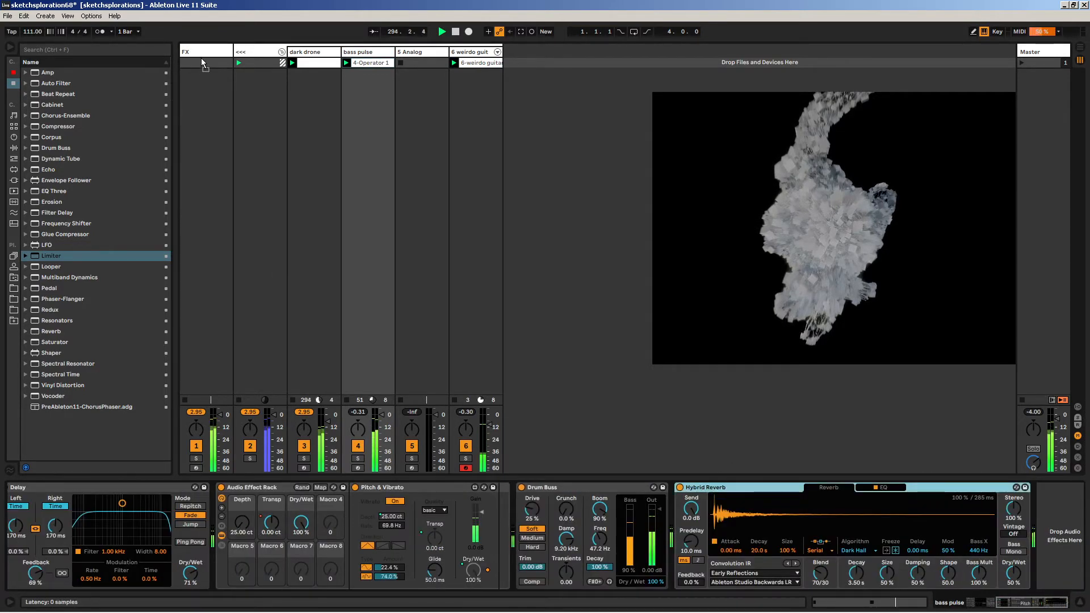
click(204, 51)
drag(205, 54, 244, 527)
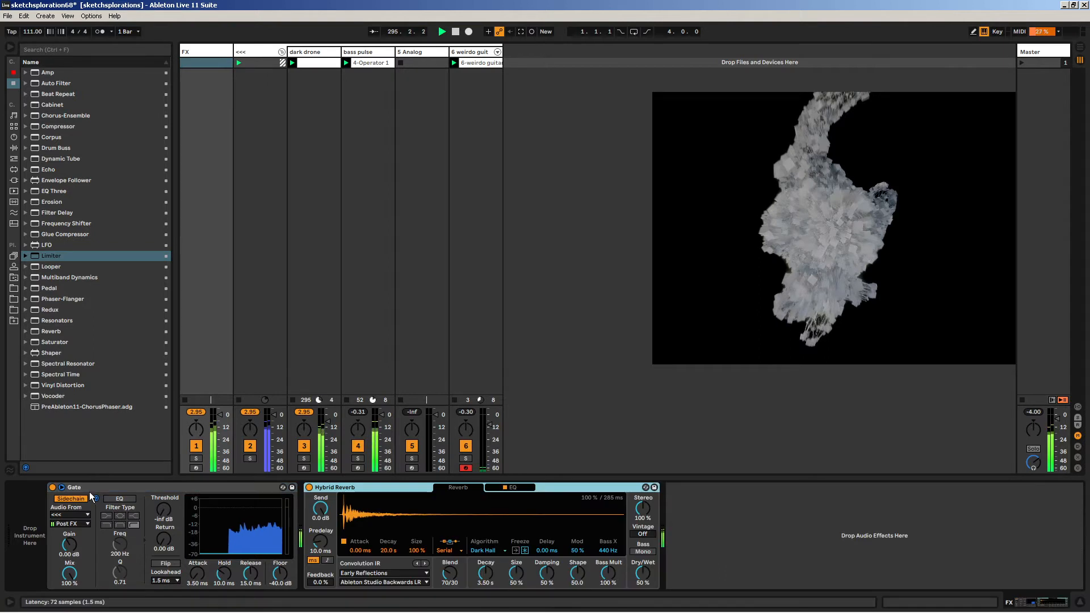
double_click(93, 488)
drag(382, 416, 382, 418)
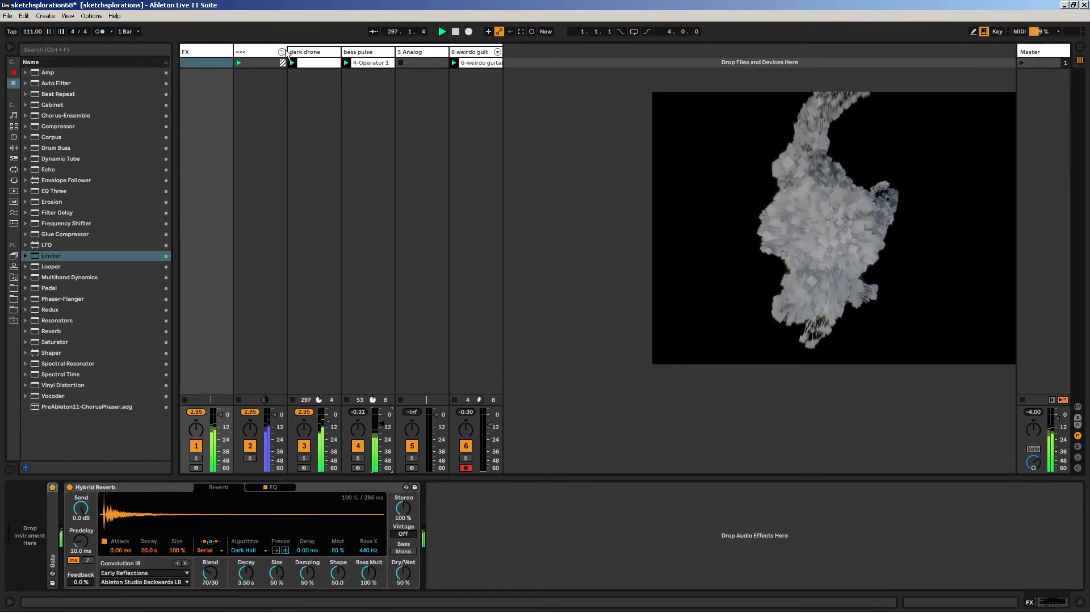
click(245, 52)
click(230, 51)
- Add an Arpeggiator before the weirdo guitar rack and set its rate to 1/6
click(471, 52)
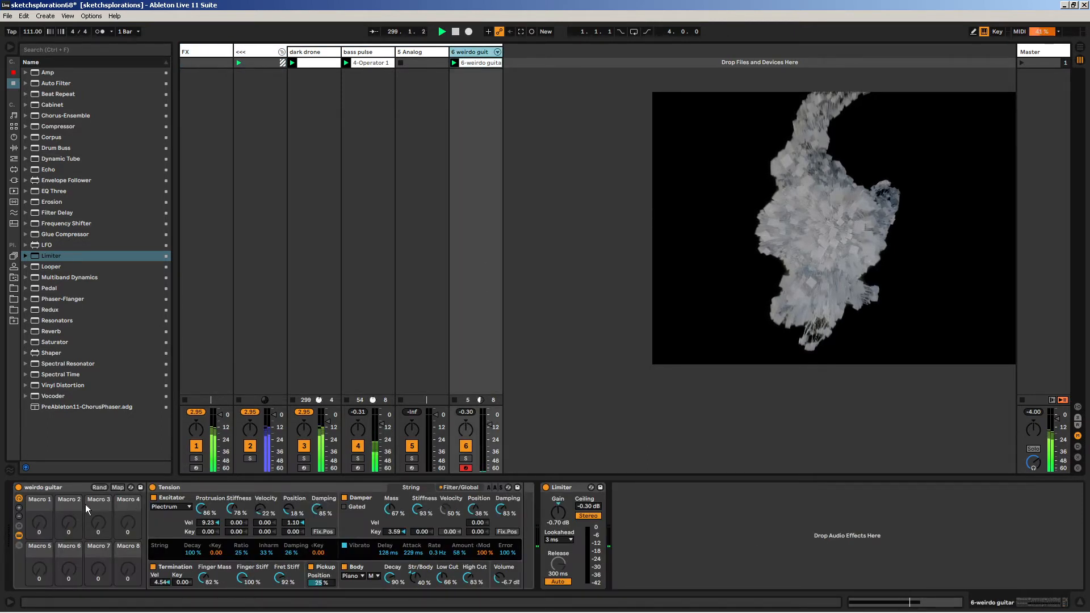
click(14, 137)
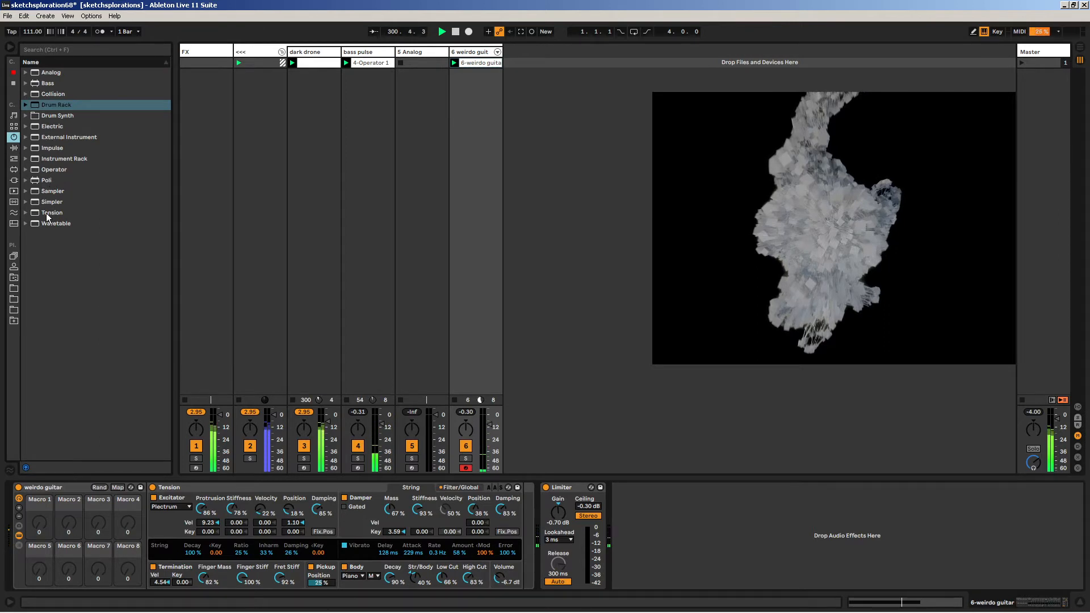
click(14, 158)
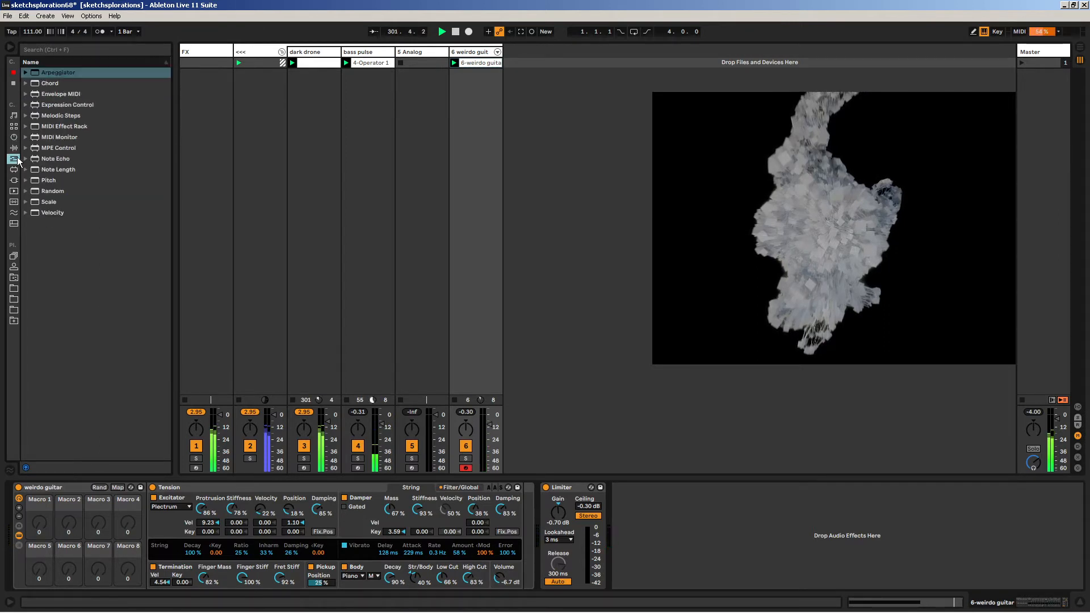
drag(54, 73, 40, 530)
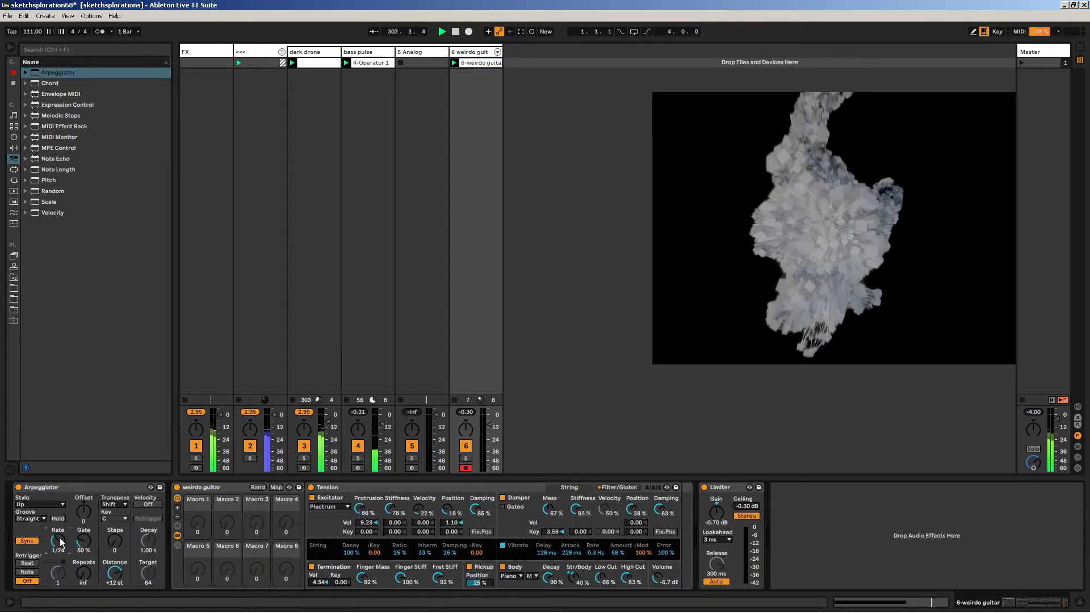
mouse_move(58, 540)
mouse_down()
mouse_move(58, 526)
mouse_move(58, 536)
mouse_up()
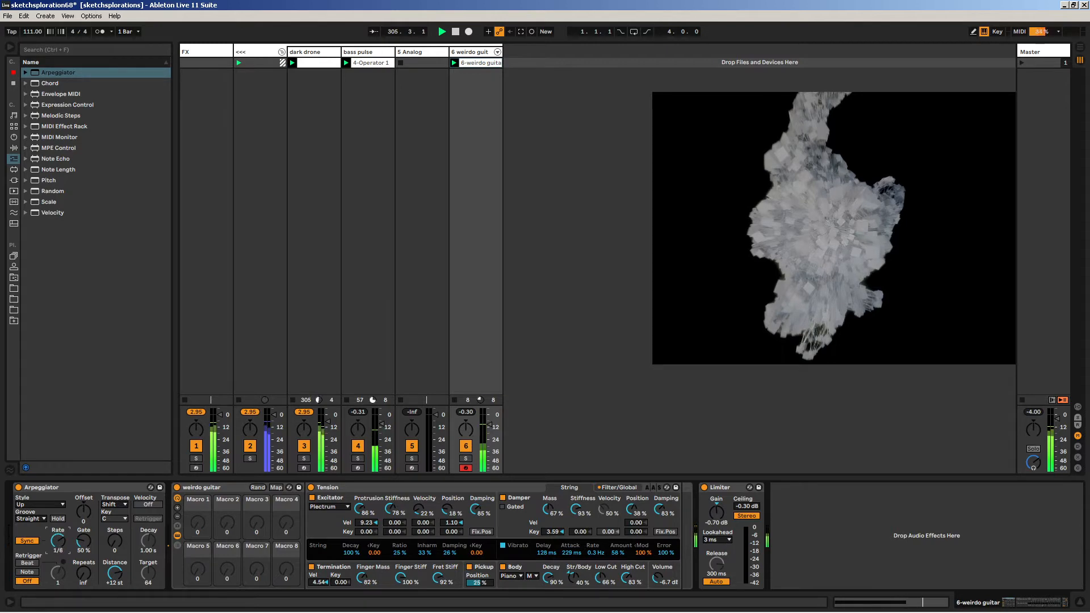
- Enlarge the weirdo guitar clip's note editor and transpose the long A1 note to F#1
click(489, 63)
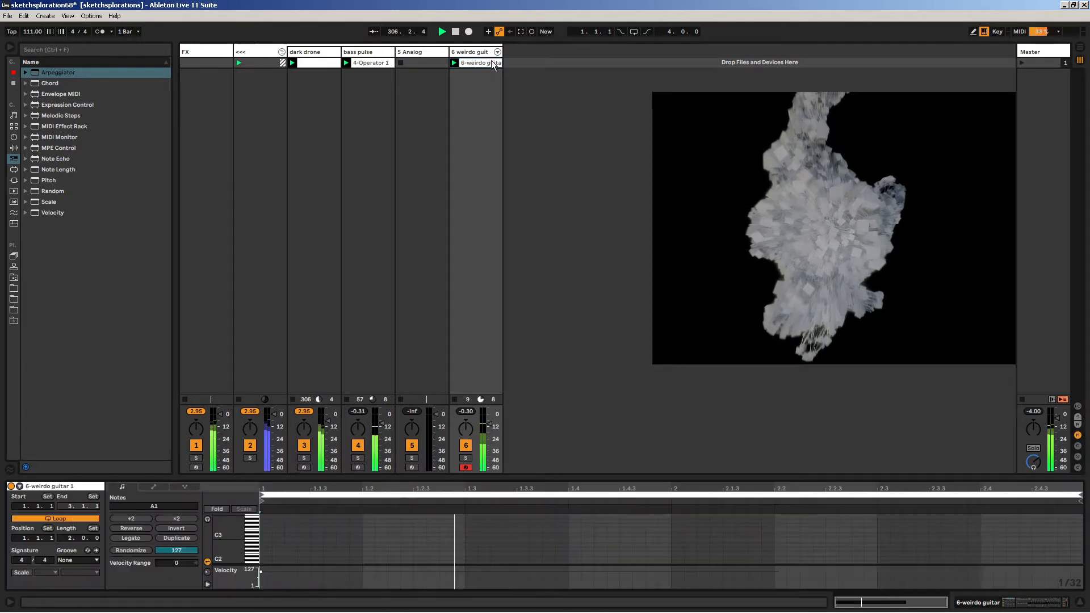
drag(331, 479, 333, 335)
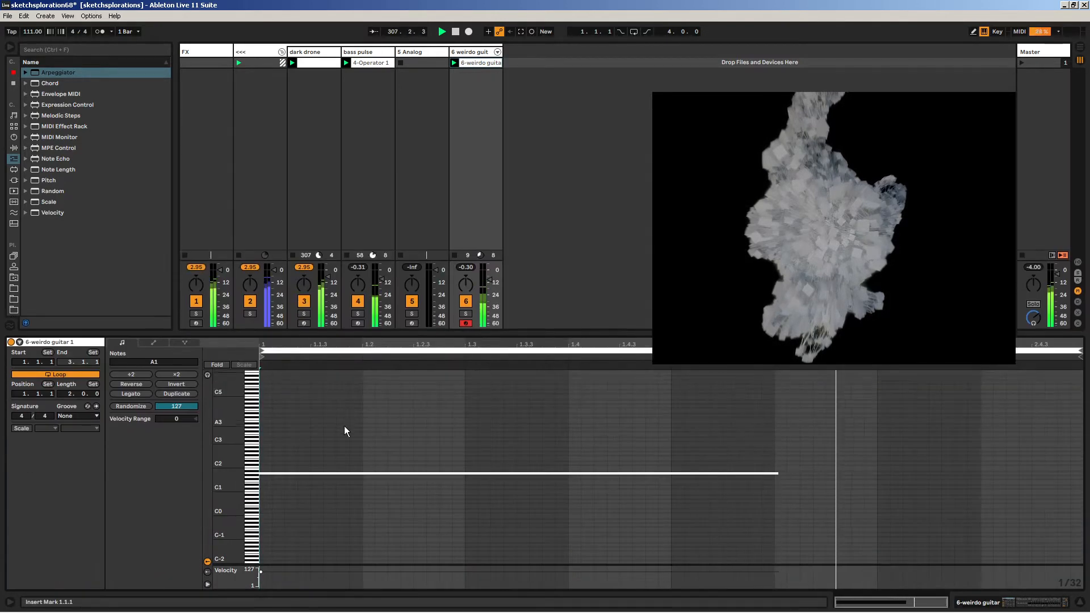
click(361, 473)
click(394, 573)
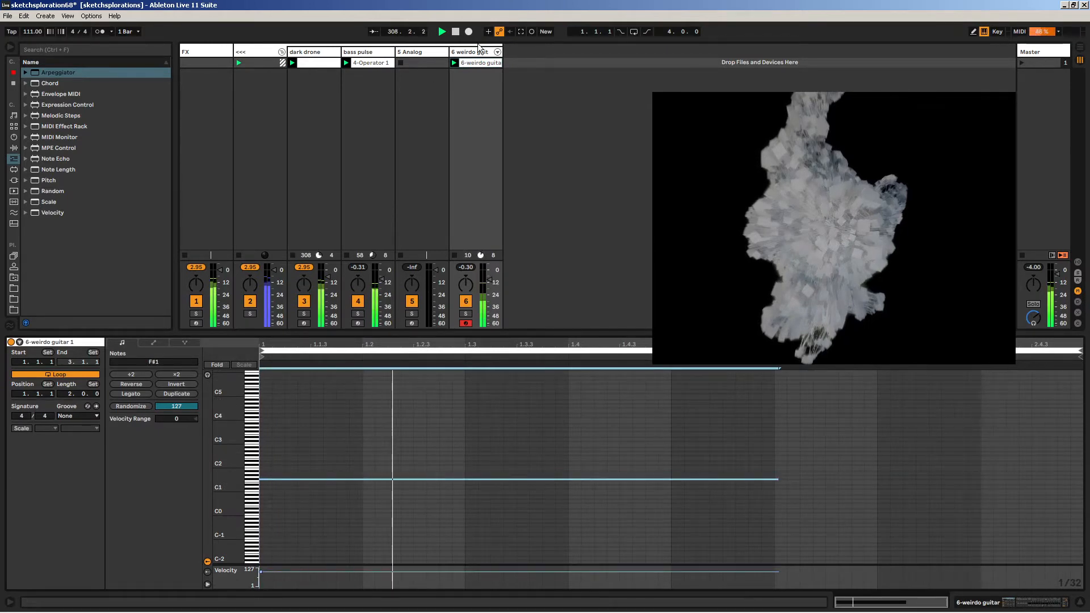
- Try the weirdo guitar Arpeggiator at a 1/48 rate, and settle on 1/12
click(475, 53)
drag(58, 541, 58, 546)
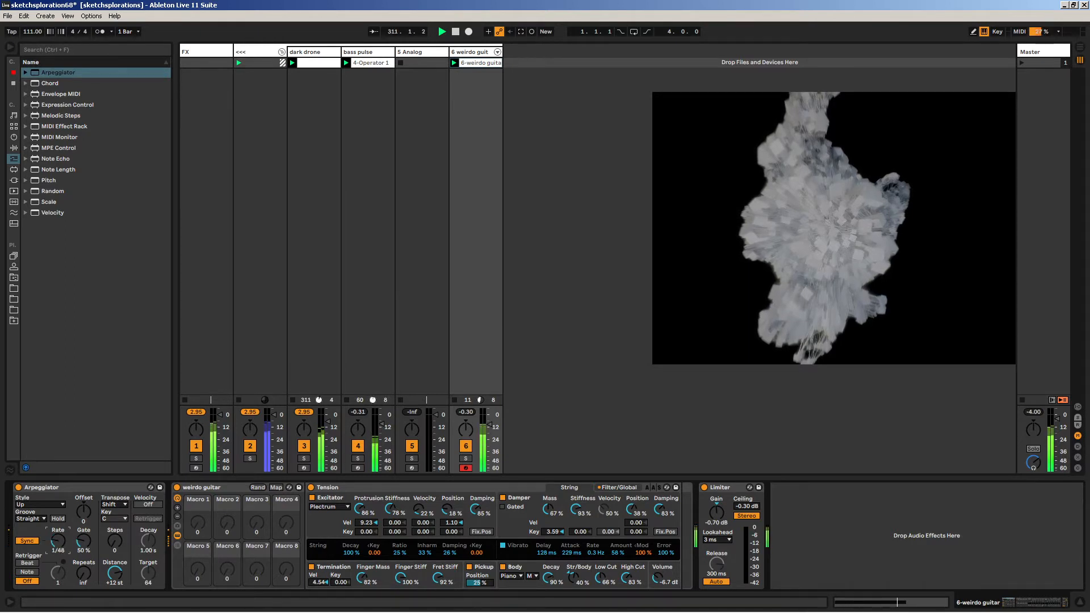
drag(58, 541, 58, 537)
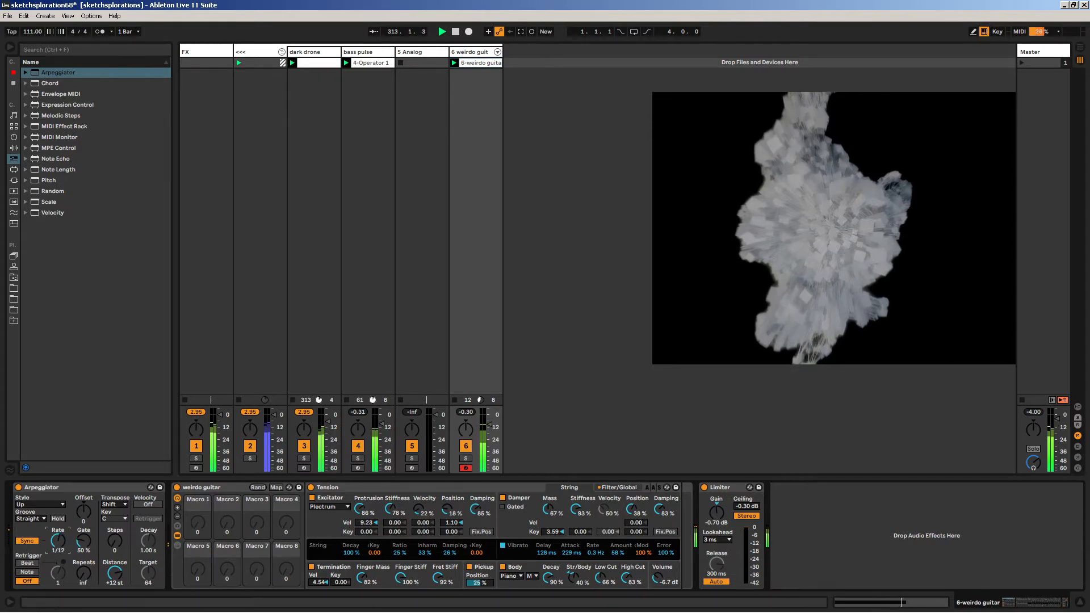
click(788, 538)
- Extend the F#1 note to the end of the weirdo guitar clip and audition faster Arpeggiator rates, including 1/128
click(484, 62)
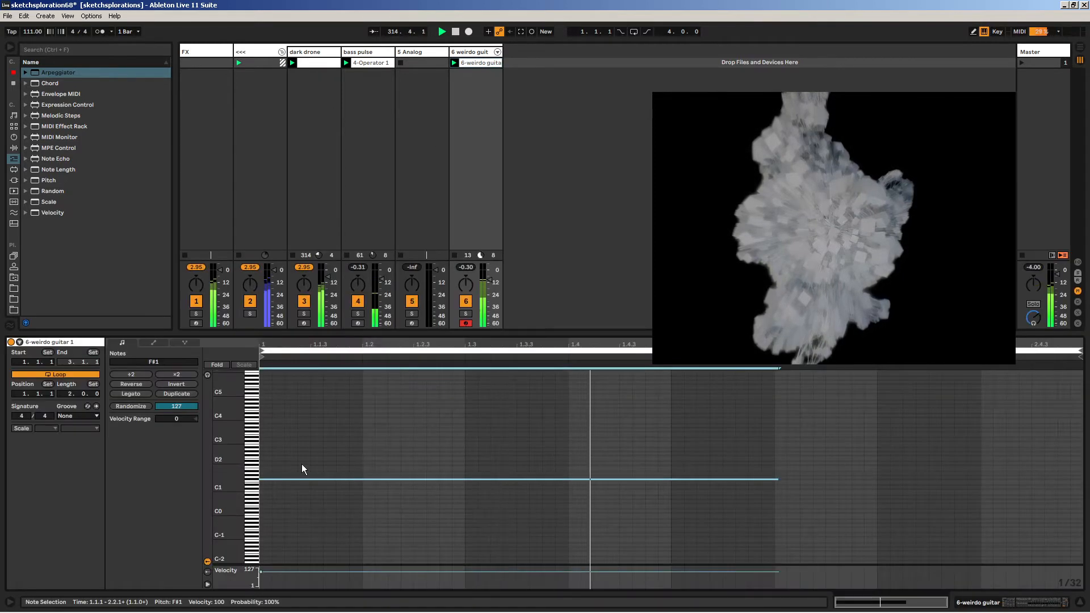
drag(779, 479, 1087, 459)
click(479, 52)
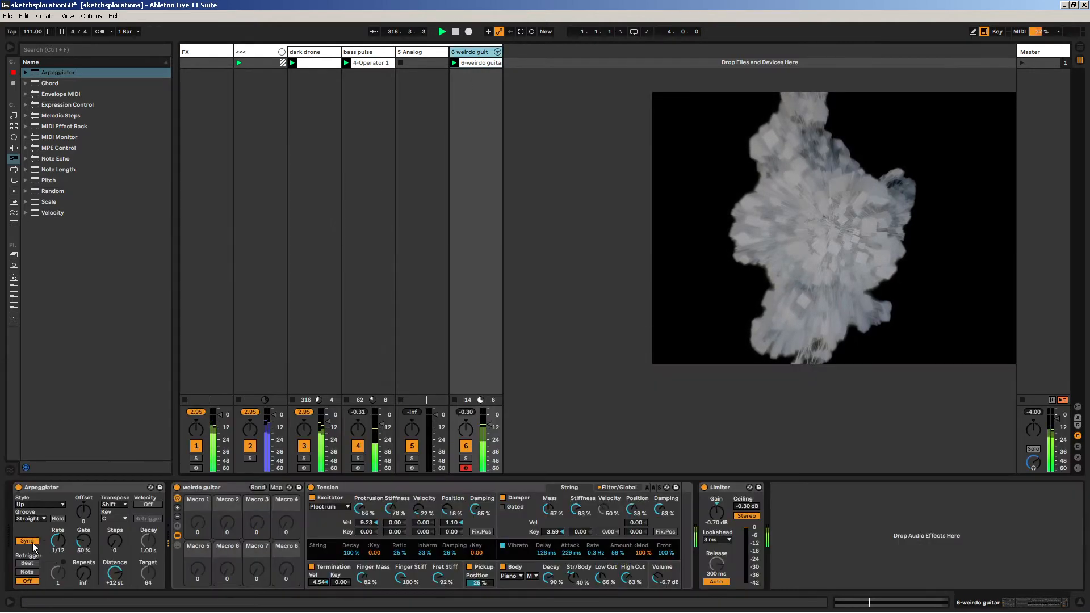
drag(58, 547, 58, 539)
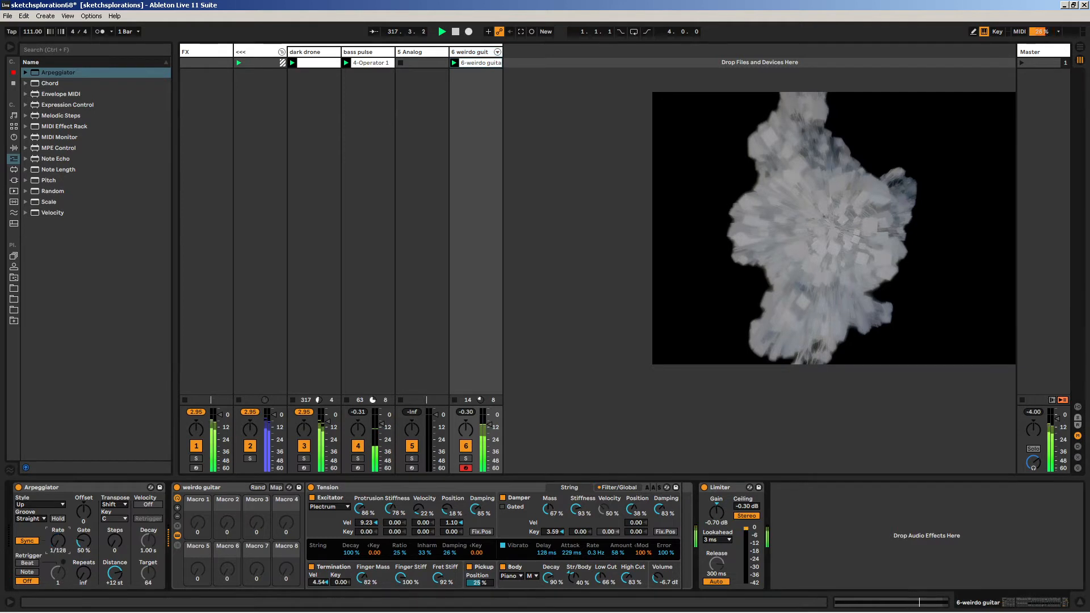
- Add an Auto Pan after the weirdo guitar Limiter and set its amount to 70.6% and rate to 0.22 Hz
click(889, 544)
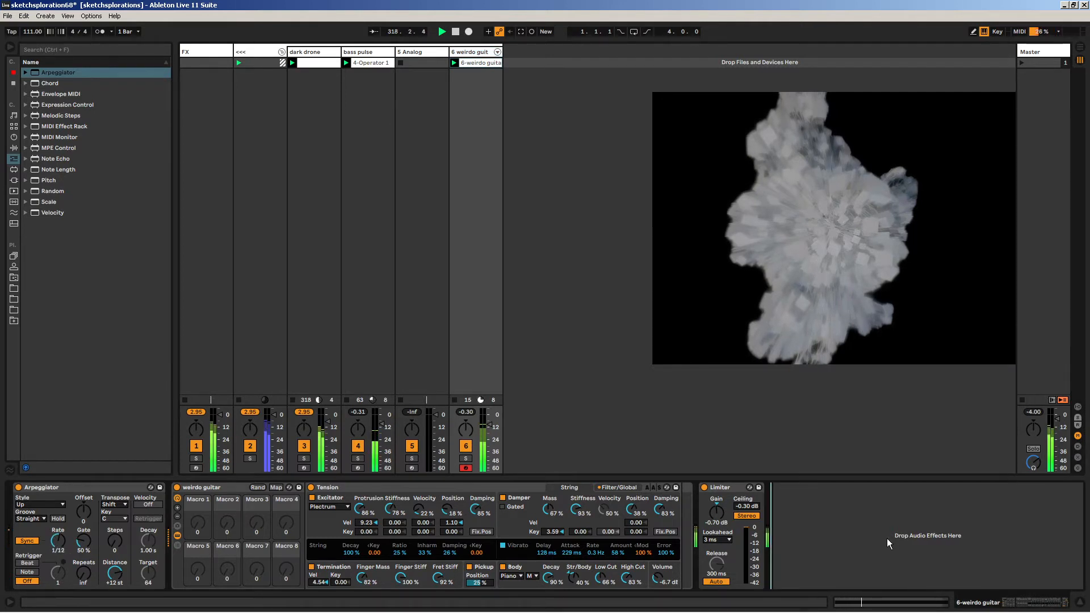
key(ctrl+f)
text(auto pan)
key(Down)
key(Return)
key(Escape)
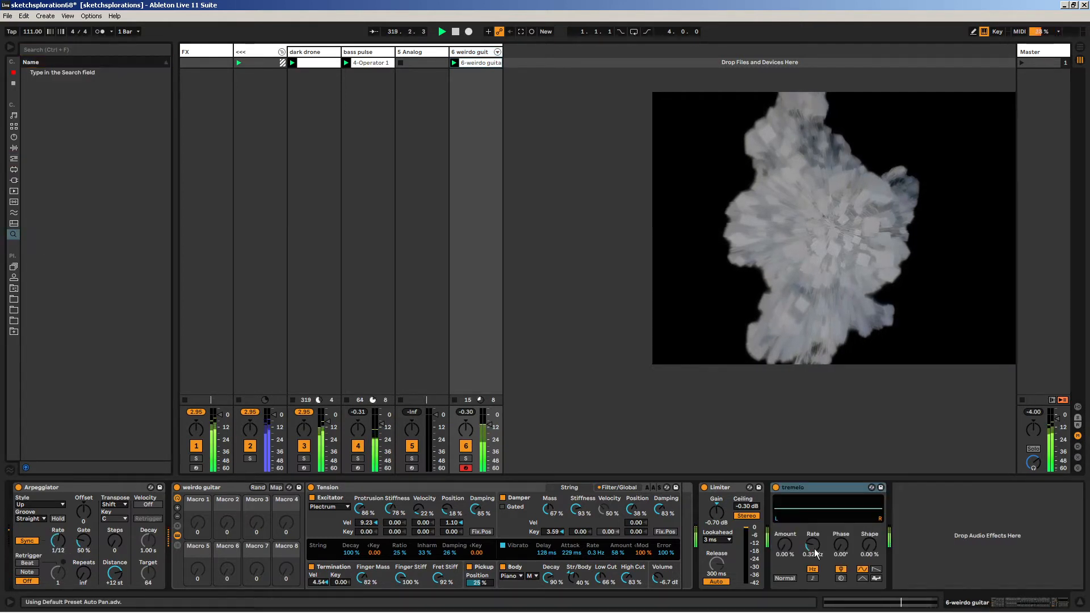
drag(787, 545, 816, 547)
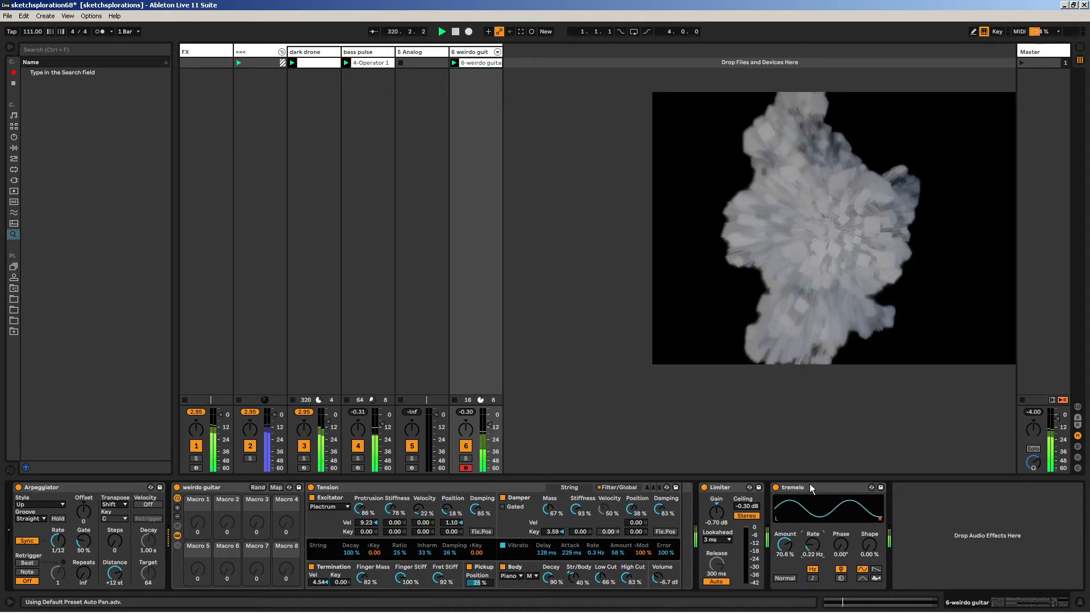
- Duplicate the tremelo effect and set the copy's amount to 76.2% and its rate to 0.17 Hz
click(809, 484)
key(ctrl+d)
drag(932, 544, 914, 549)
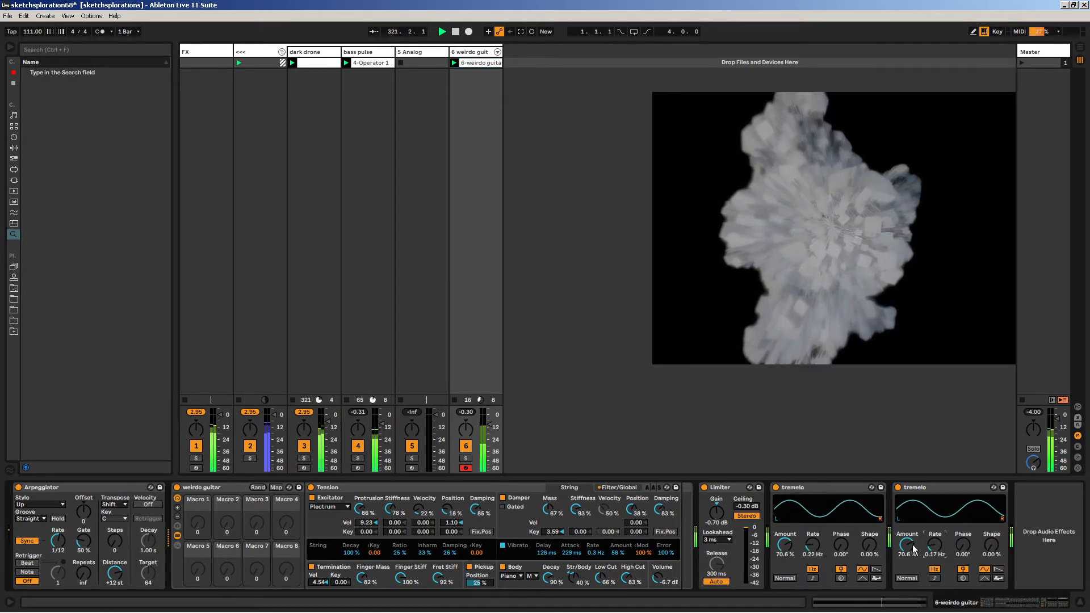
- Raise Tension's Exciter key scaling to 0.22 for Stiffness and 0.31 for Velocity
drag(389, 535, 432, 525)
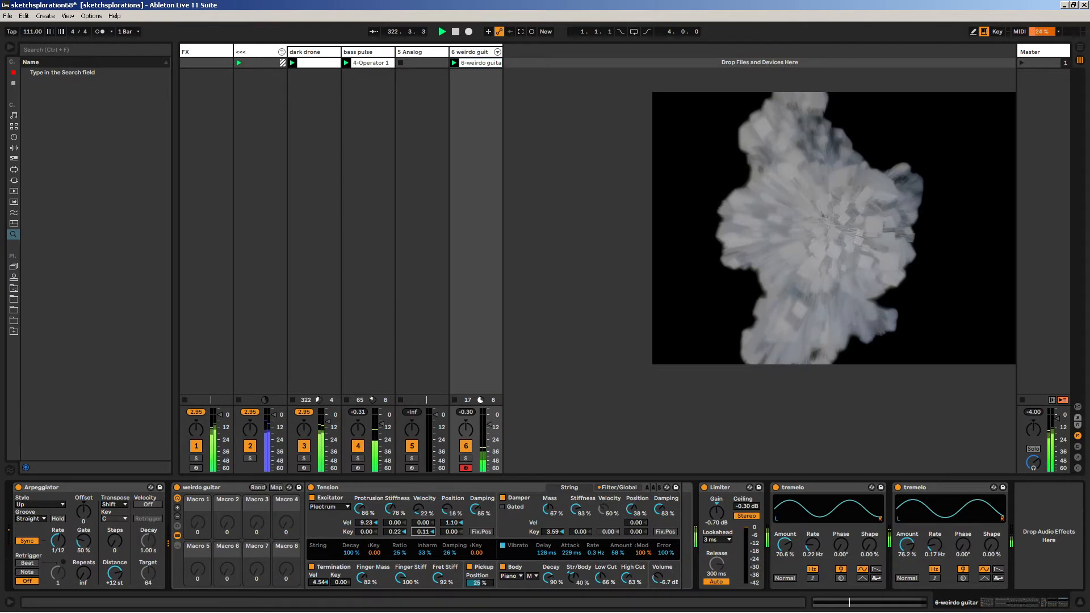
- Add a Random MIDI effect after the Arpeggiator and set its Chance to 84%
click(13, 158)
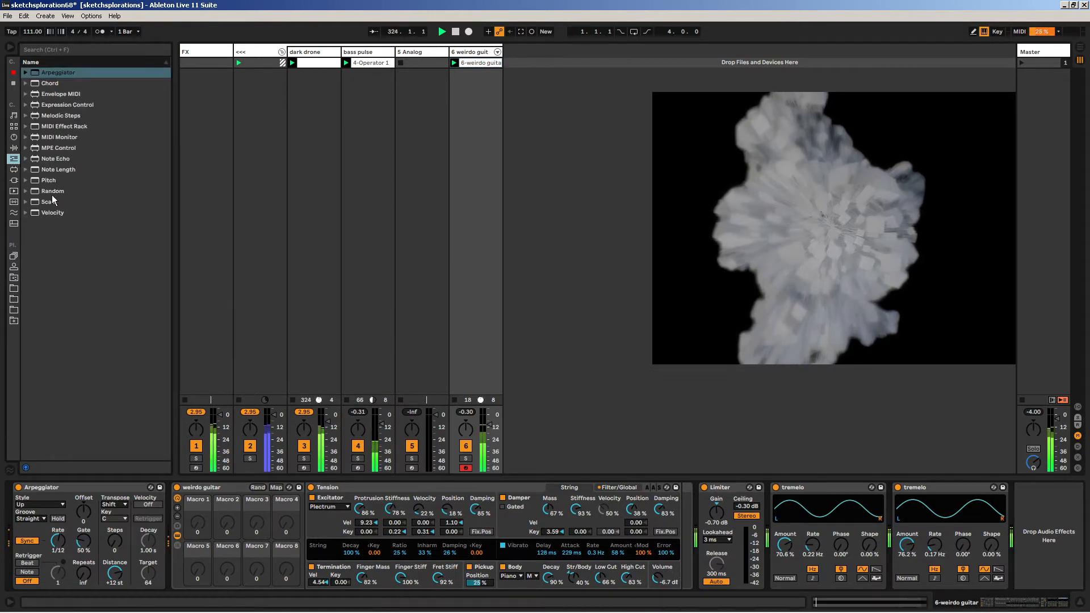
drag(51, 193, 187, 564)
drag(188, 509, 188, 486)
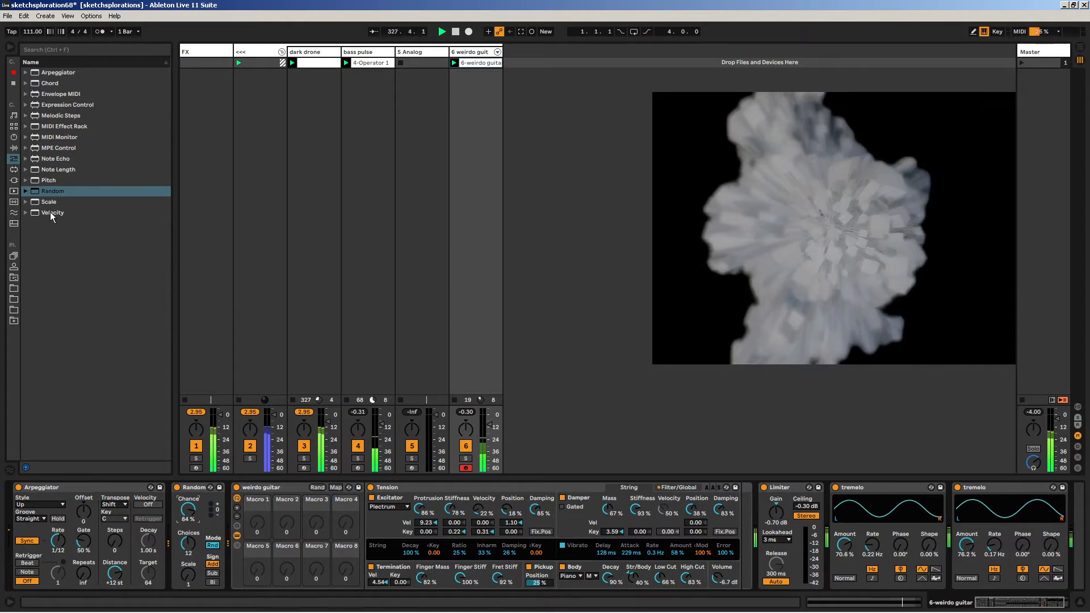
- Add a Velocity MIDI effect after Random and set its Random amount to 40 and Drive to -0.24
drag(51, 212, 230, 540)
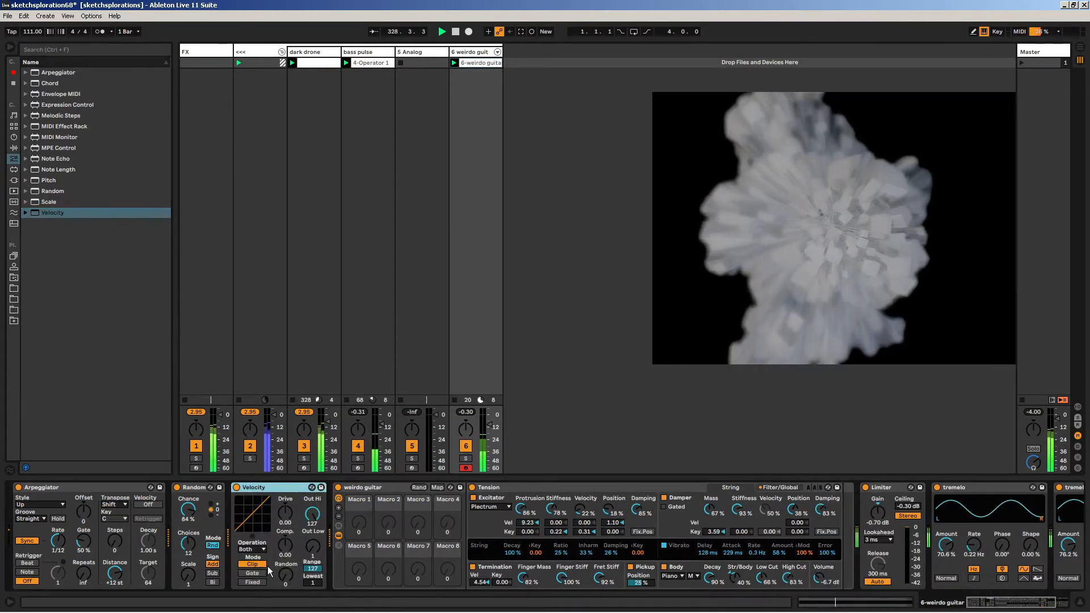
drag(290, 580, 286, 562)
drag(285, 513, 285, 526)
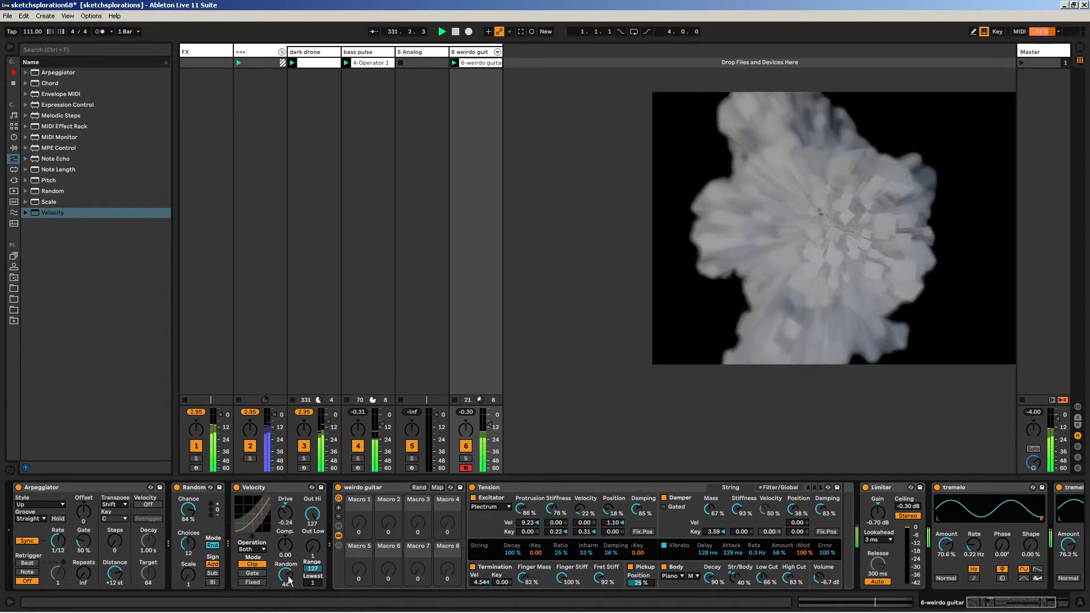
drag(289, 578, 288, 582)
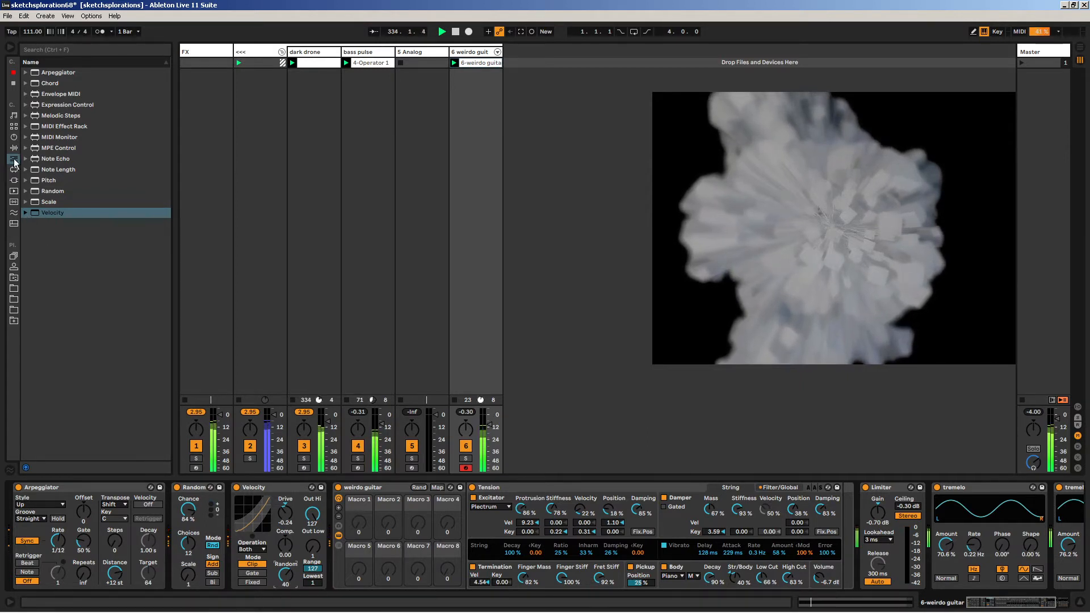
- Add a Scale effect between Random and Velocity, mapping D to C#, E to D#, F# to F, G and G# to F#, A and A# to G#
drag(49, 201, 230, 511)
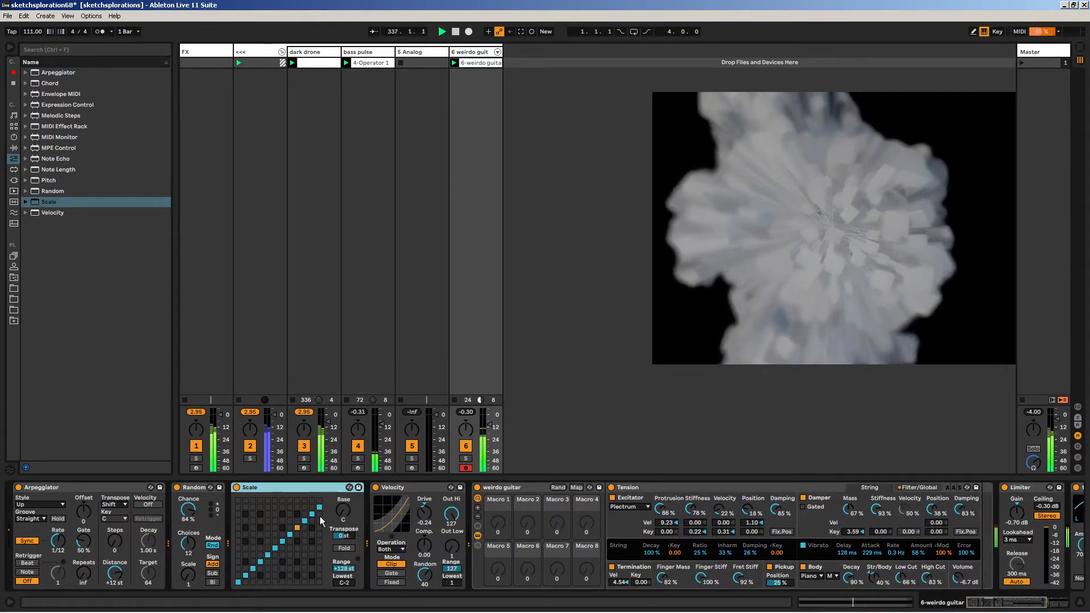
click(251, 574)
click(267, 561)
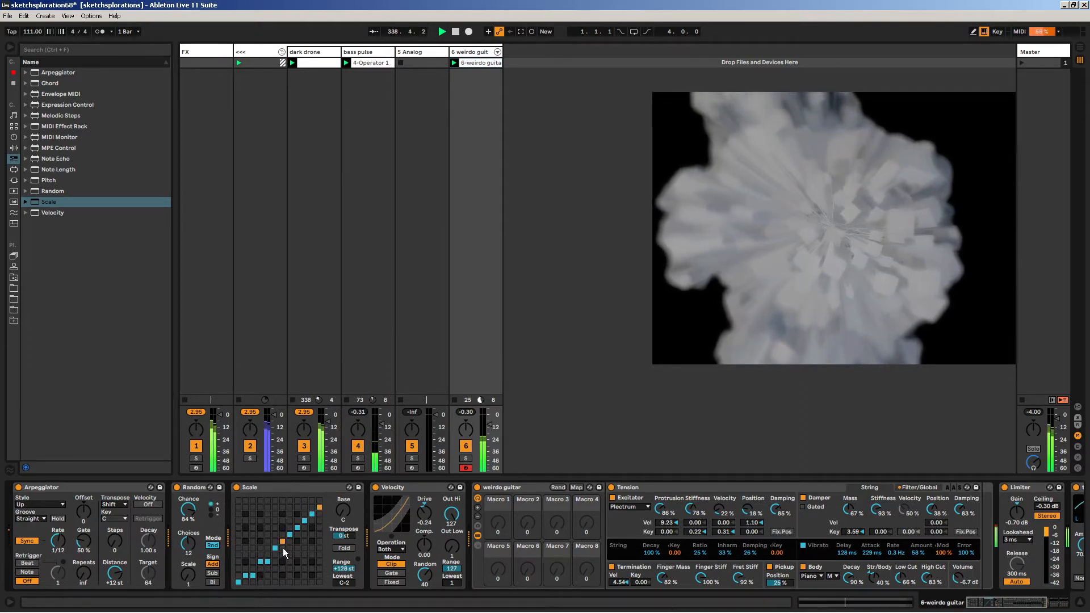
click(283, 547)
click(304, 528)
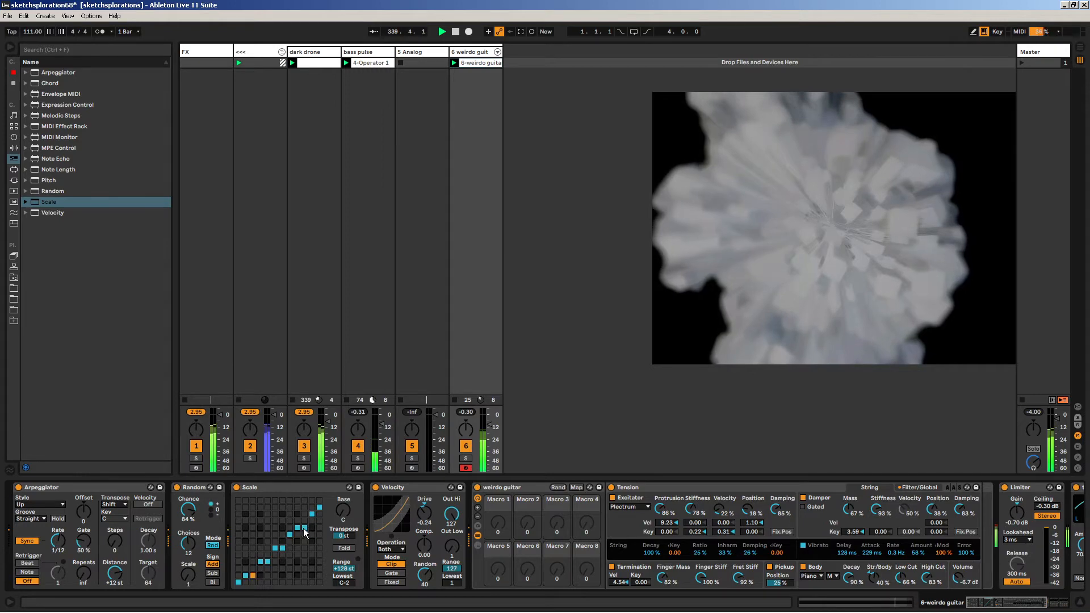
click(311, 508)
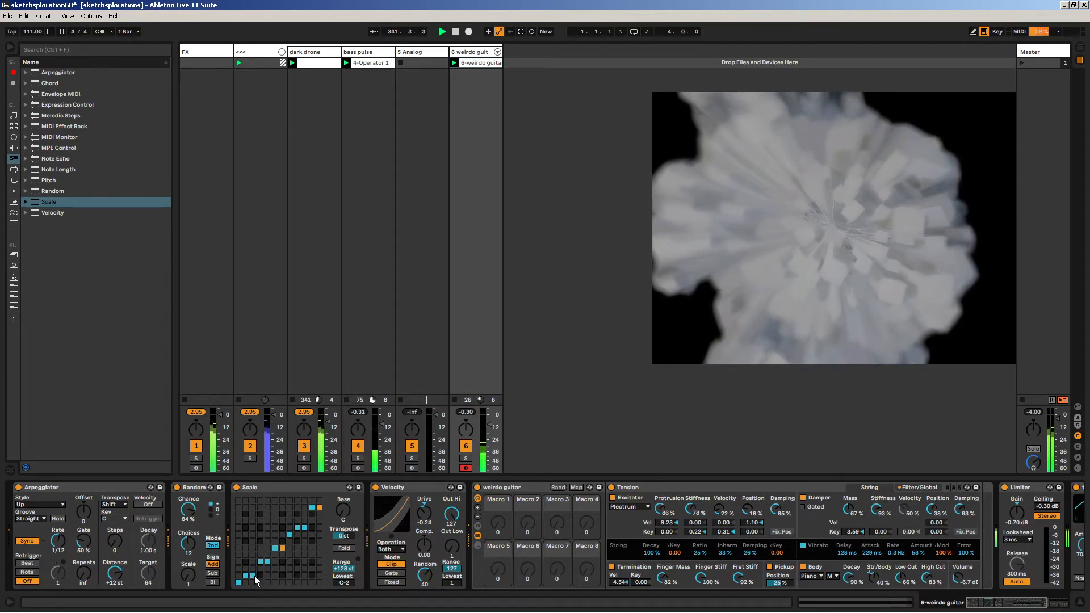
click(289, 541)
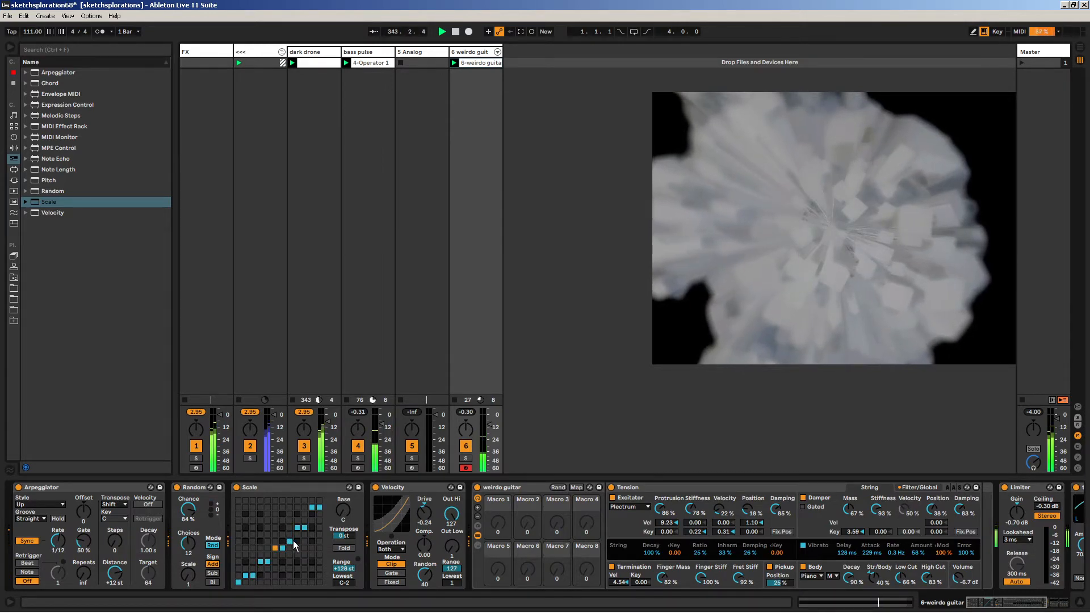
click(297, 540)
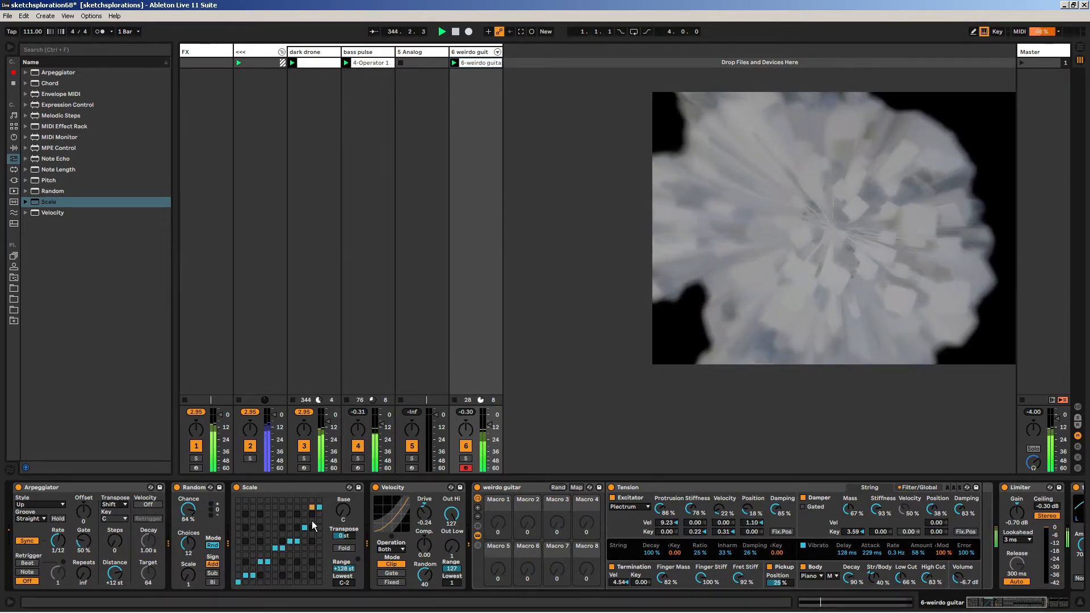
click(312, 528)
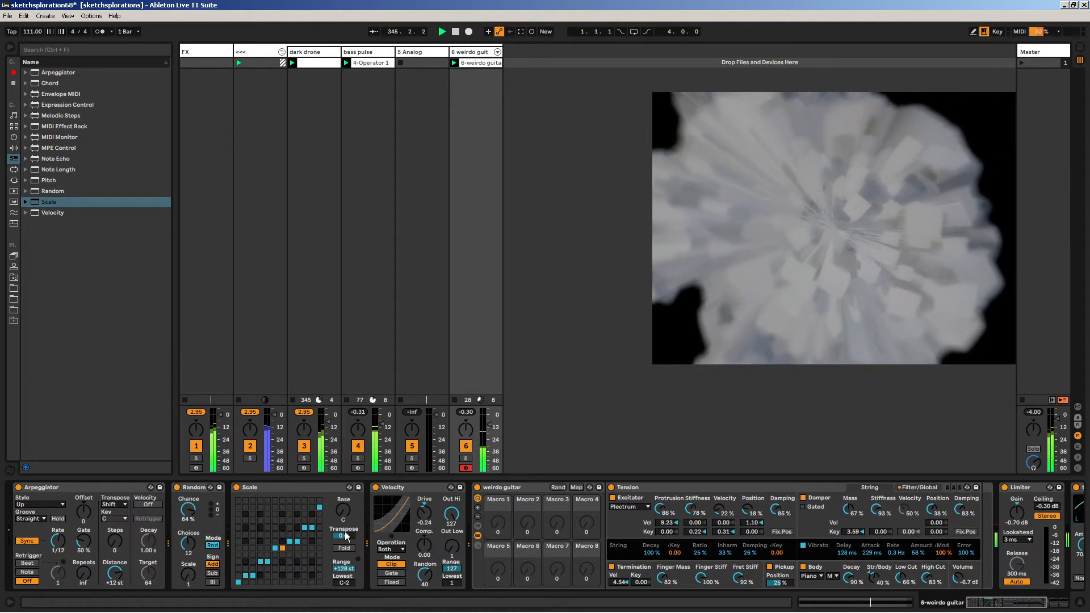
- Transpose the Scale effect by -12 st, compare it with 0 st, and settle on -12 st
drag(347, 536, 347, 532)
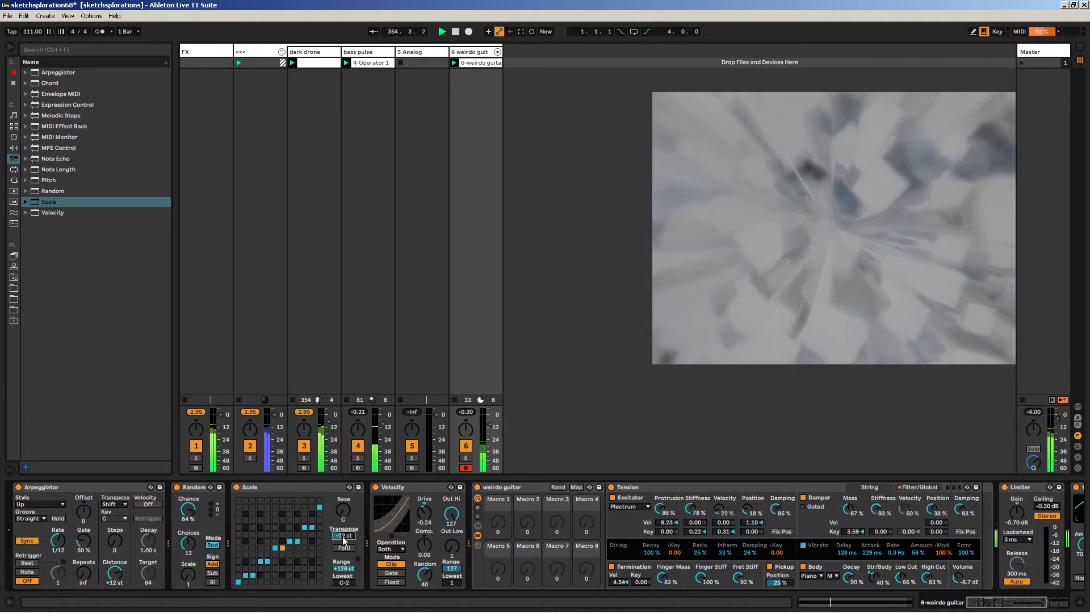
click(692, 494)
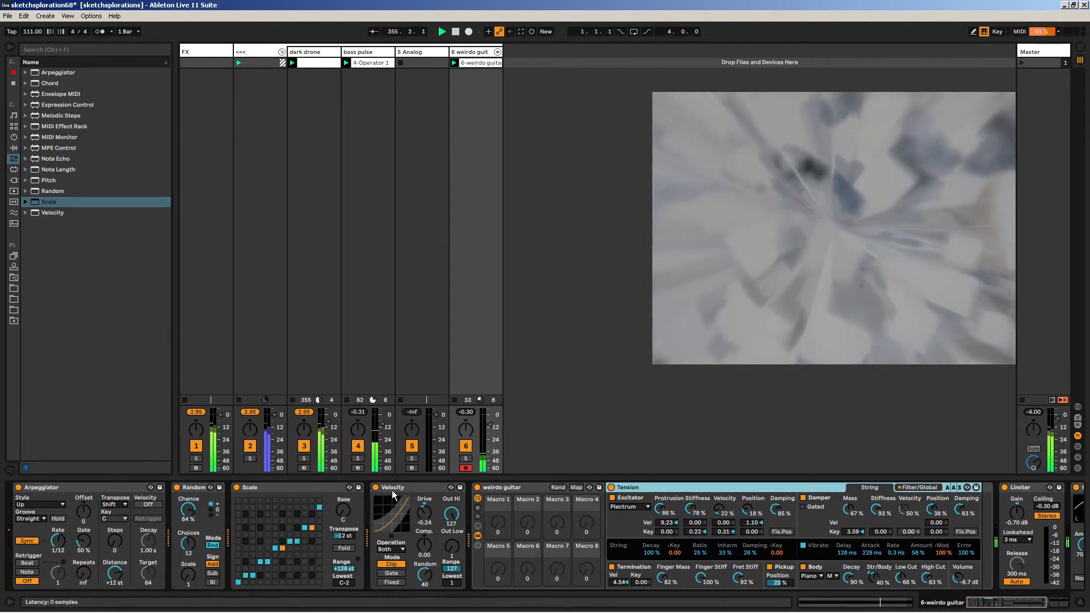
click(334, 533)
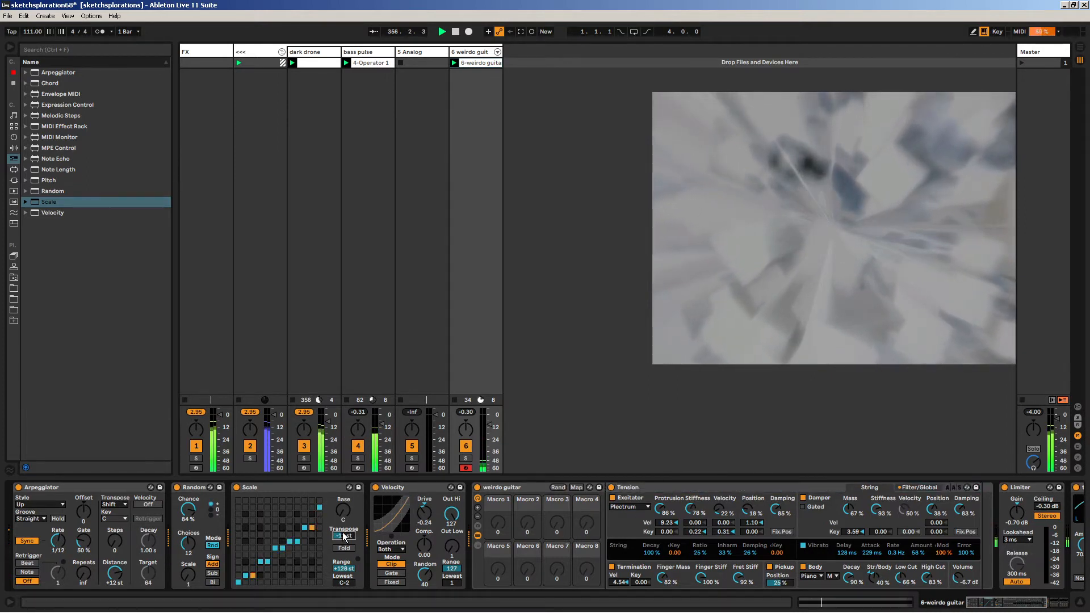
text(0)
key(Return)
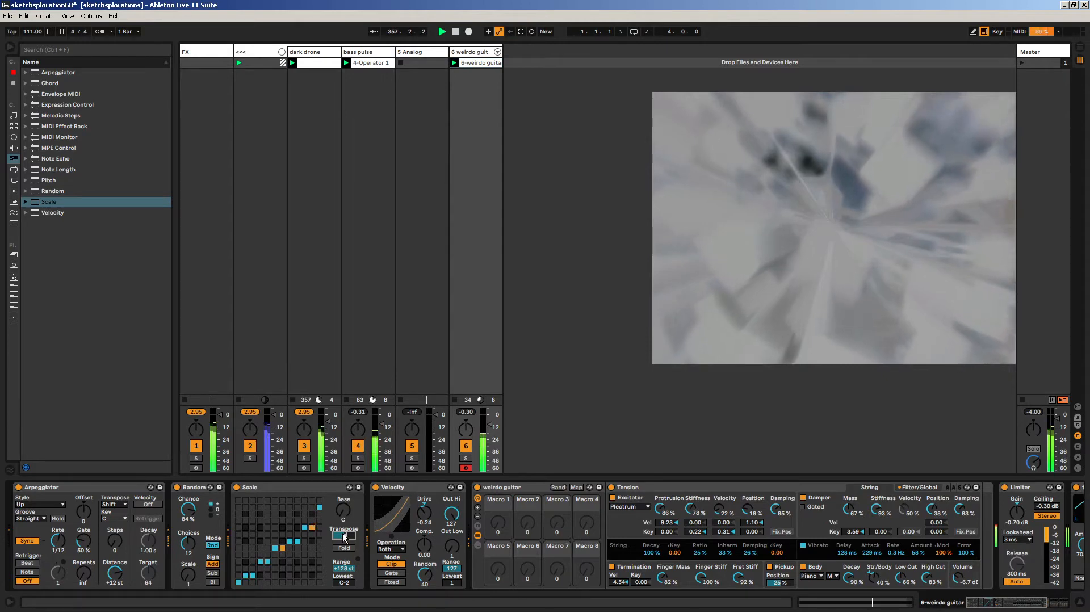
text(-12)
key(Return)
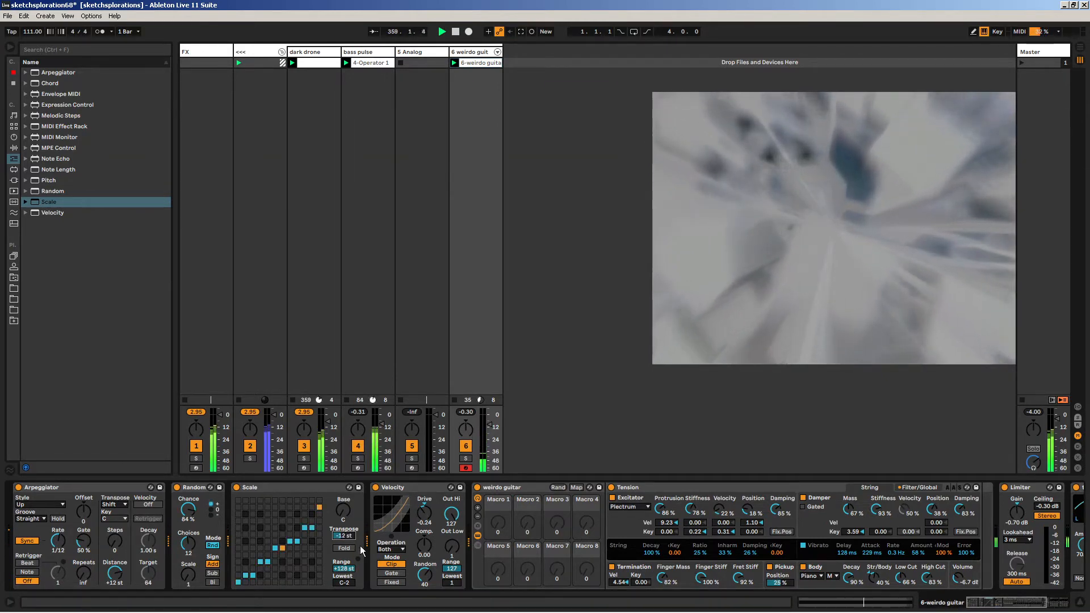
- Draw a 0 st section around beat 1.4 in the clip's Scale Transpose automation and unlink its loop, shortened to a length of 1.3.3
right_click(360, 546)
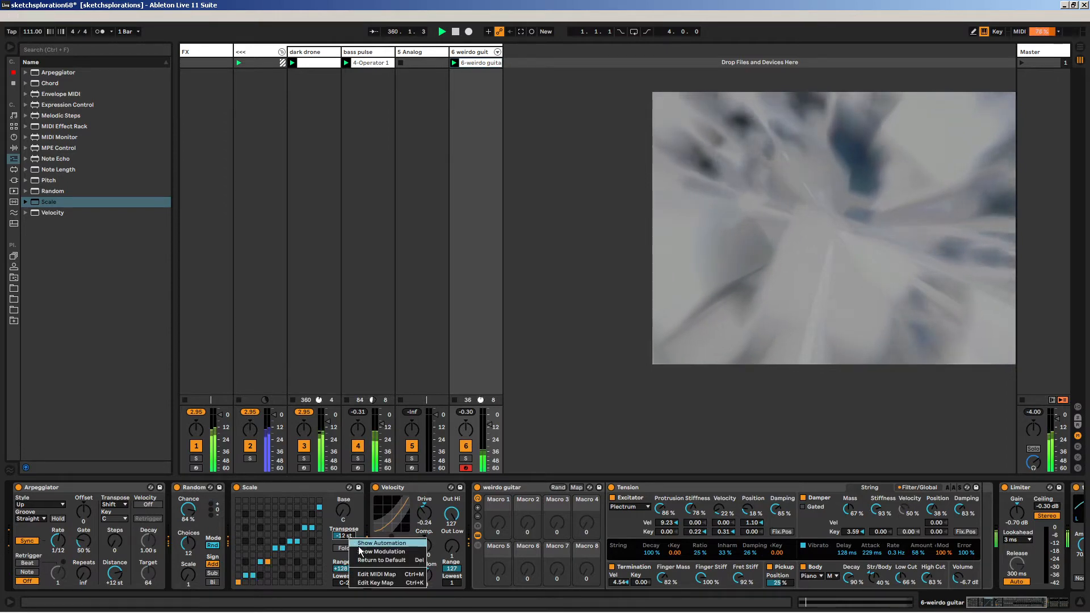
click(359, 544)
key(b)
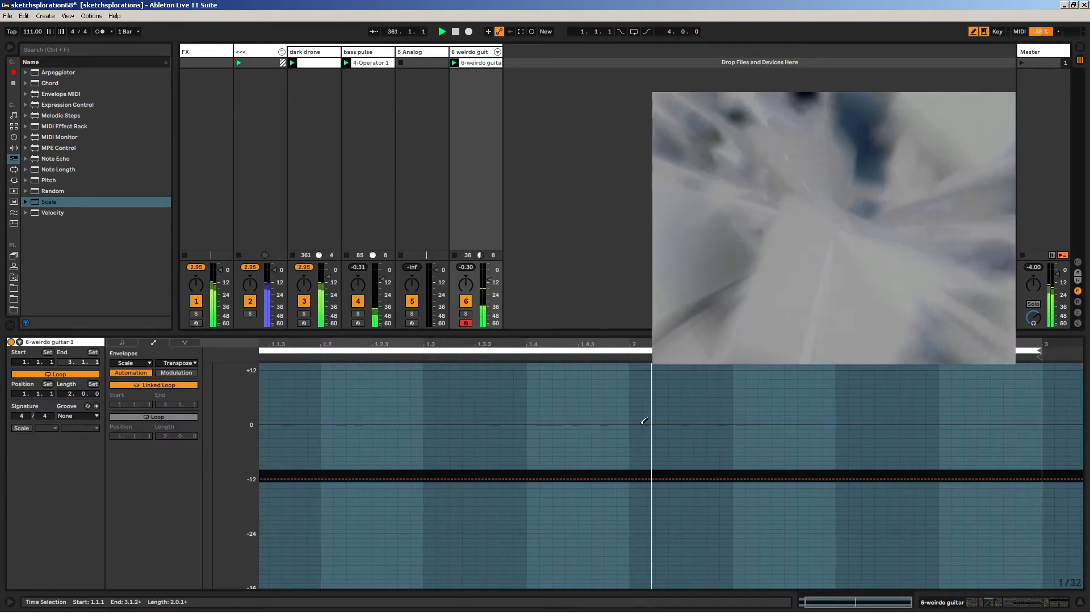
drag(644, 421, 499, 425)
click(163, 386)
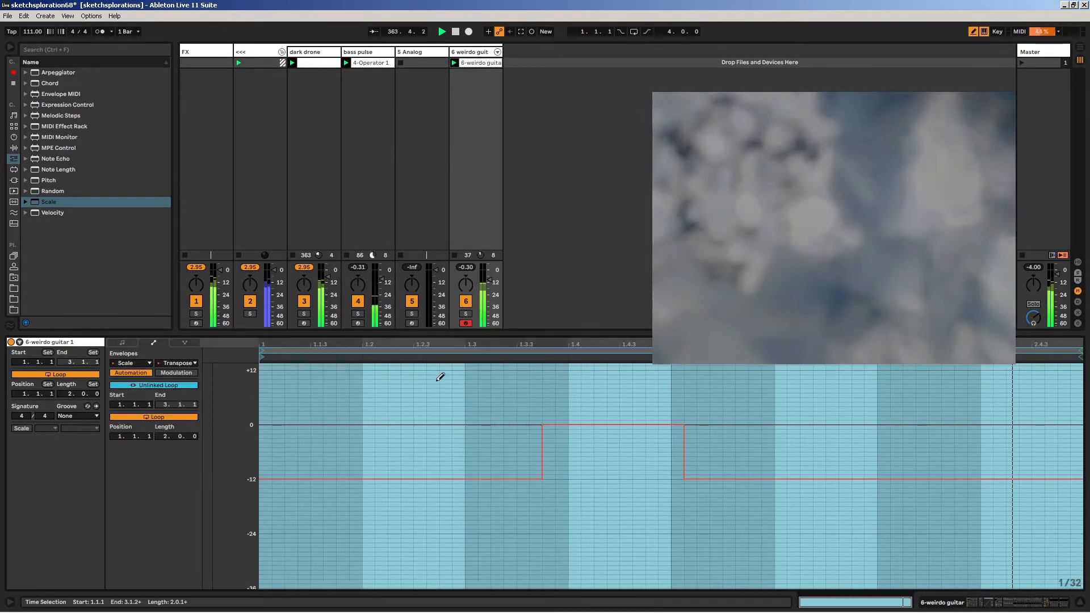
drag(1082, 352, 1065, 353)
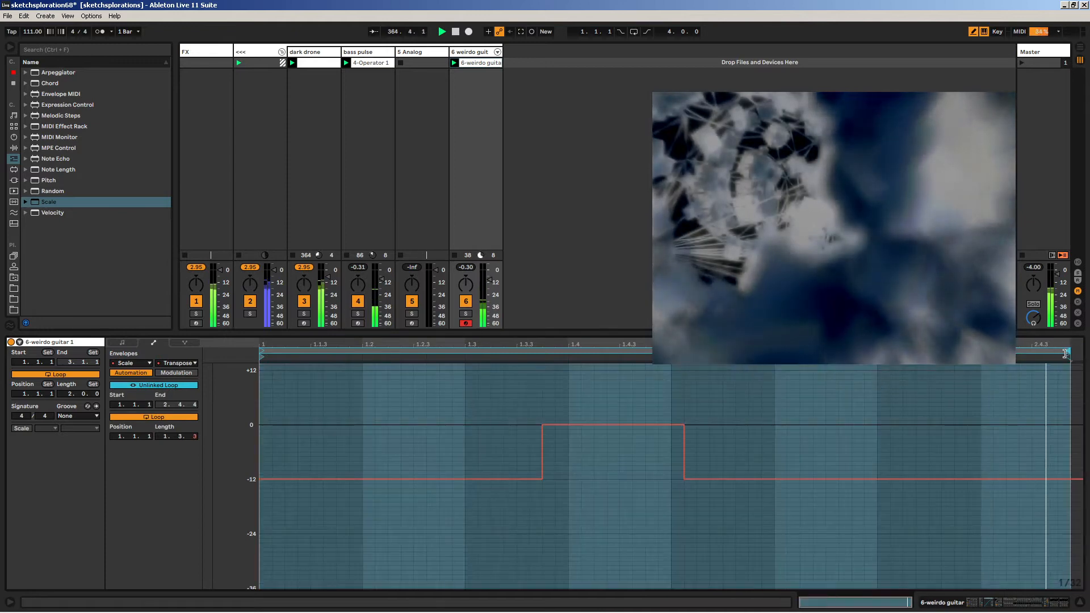
- Group the weirdo guitar track's Velocity effect into a MIDI Effect Rack and move Velocity out behind the rack, leaving the rack empty
click(486, 52)
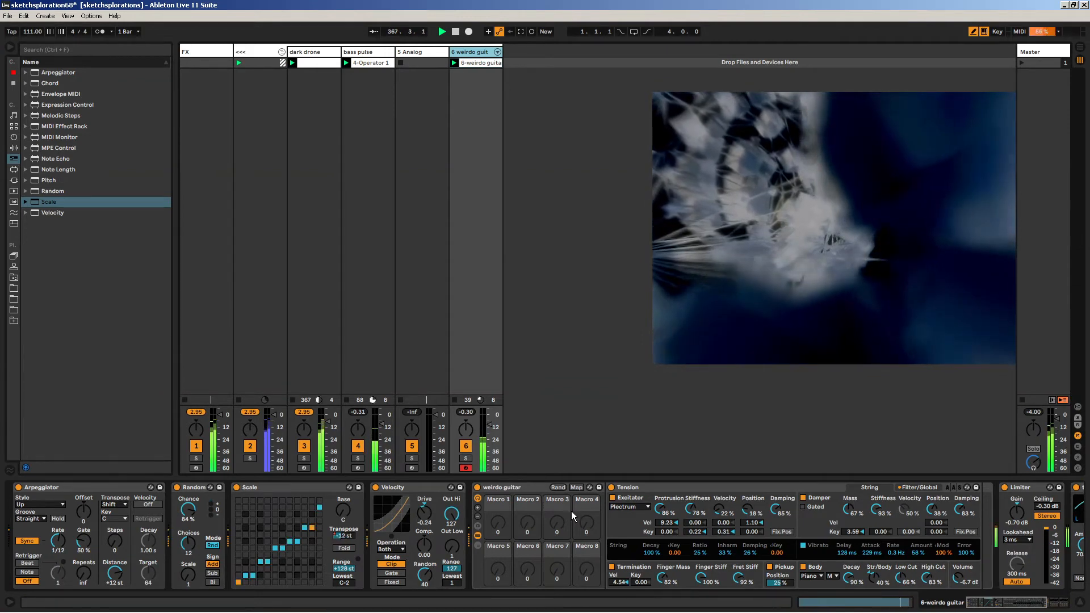
click(521, 487)
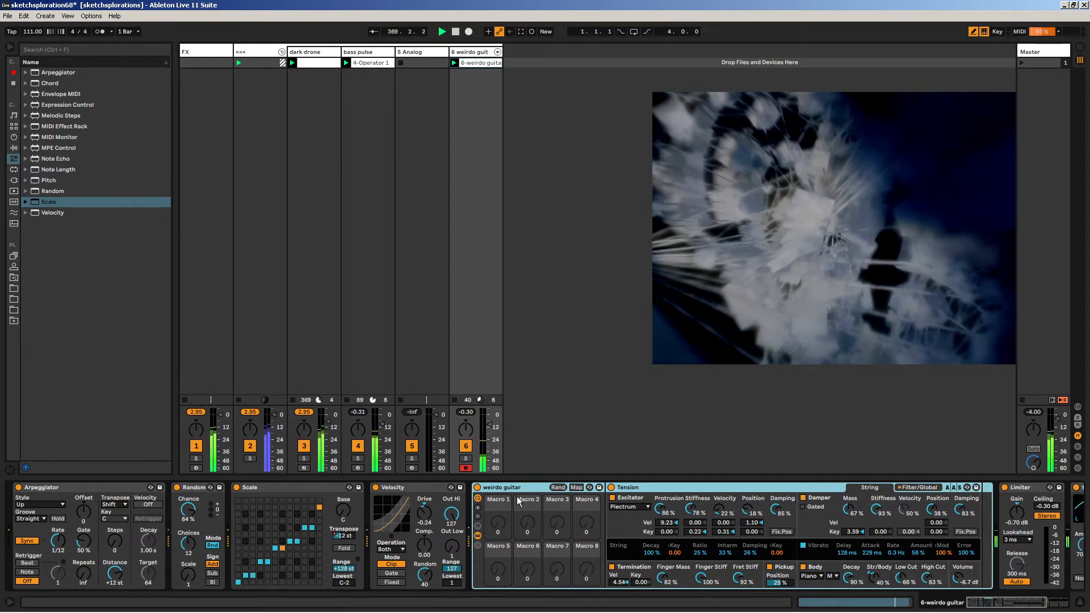
click(431, 489)
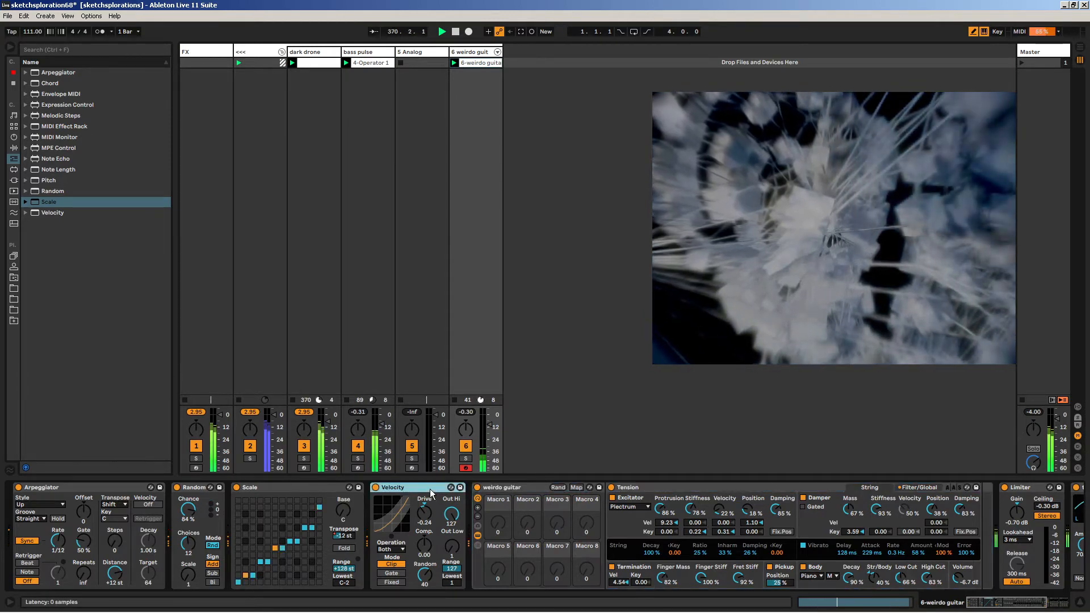
key(ctrl+g)
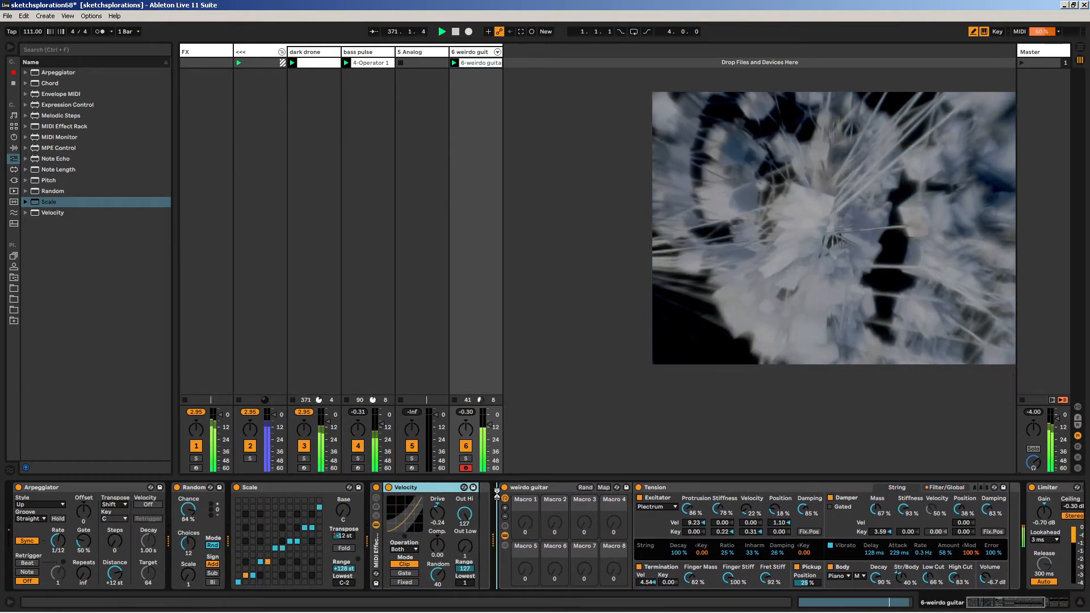
drag(497, 493, 498, 498)
mouse_move(987, 603)
mouse_down()
mouse_move(1014, 611)
mouse_move(991, 609)
mouse_up()
click(683, 532)
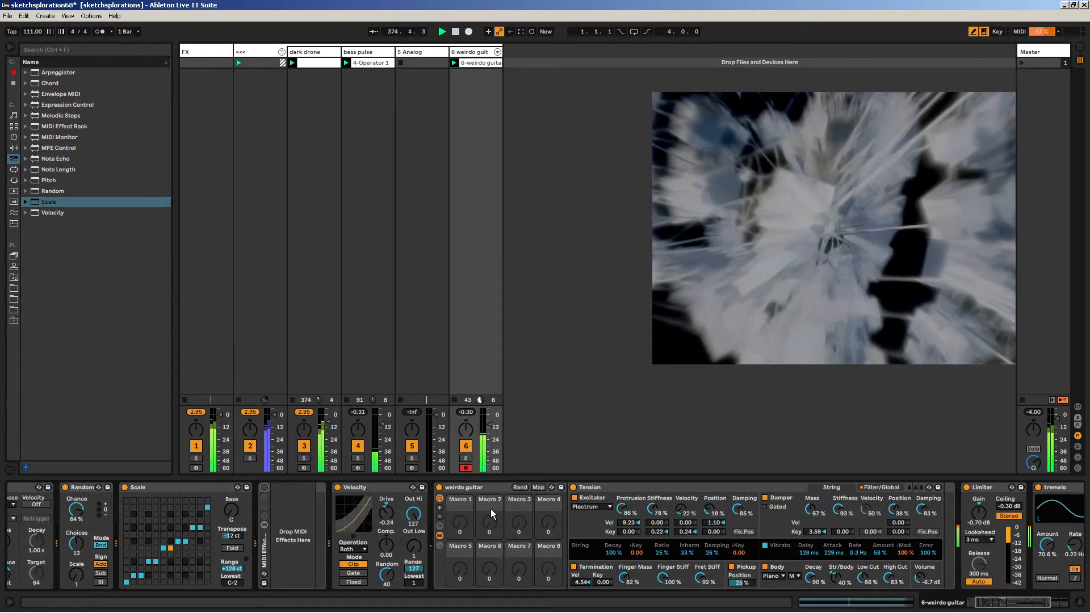
- Switch the Tension instrument off and on again
click(574, 488)
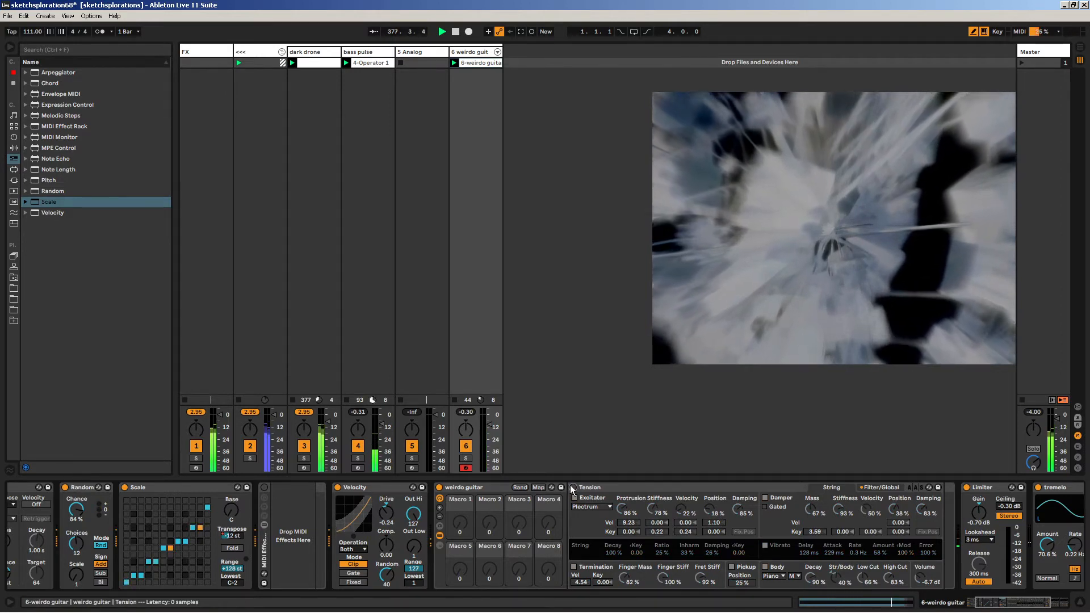
click(573, 488)
click(469, 487)
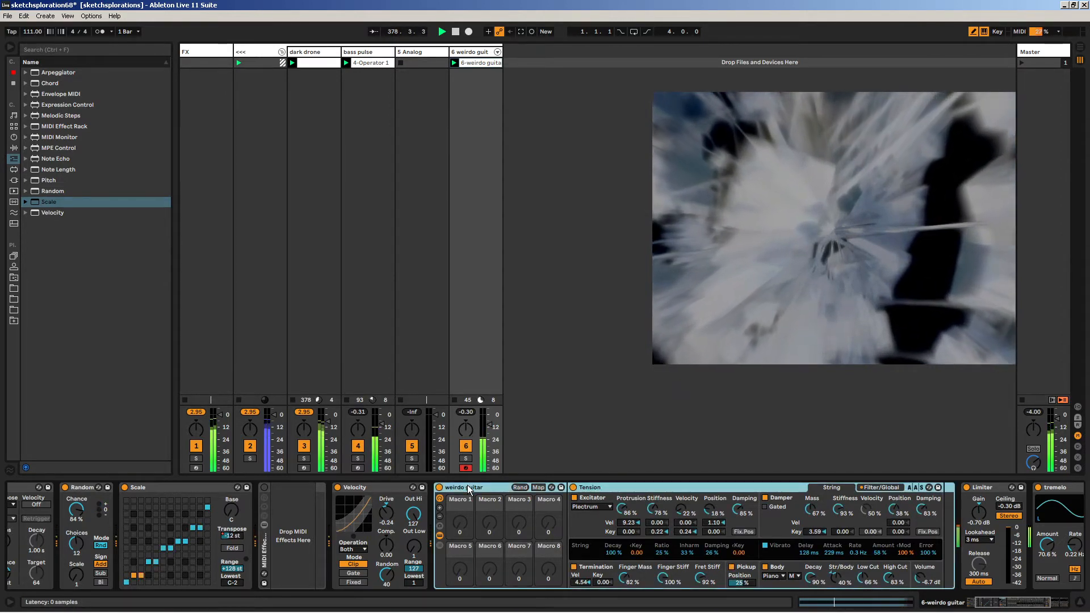
- Show the empty MIDI Effect Rack's macros and chain list, and select its chain
drag(995, 604, 984, 604)
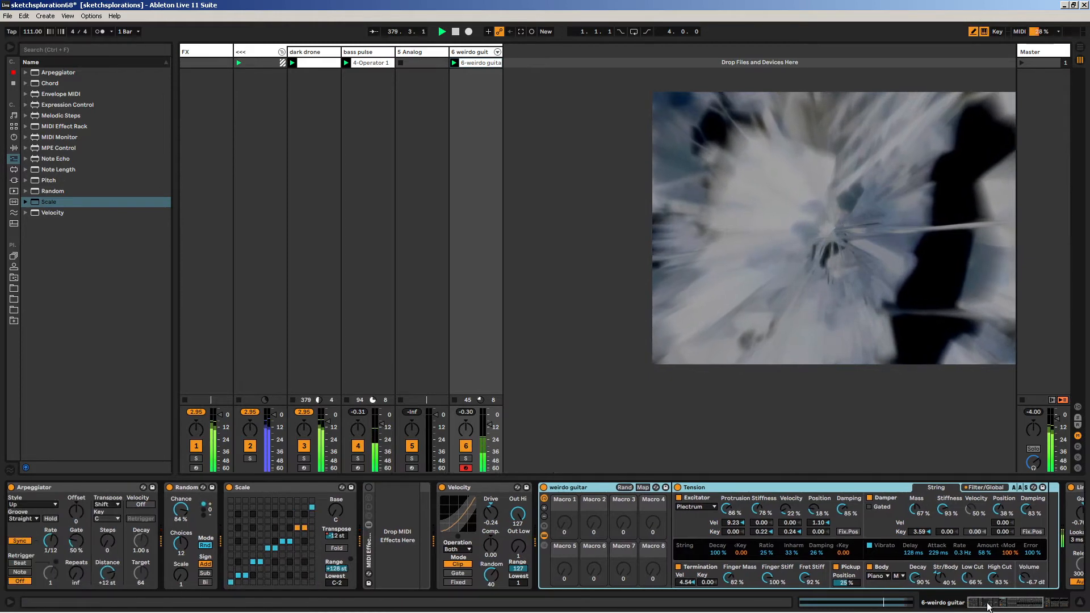
click(369, 498)
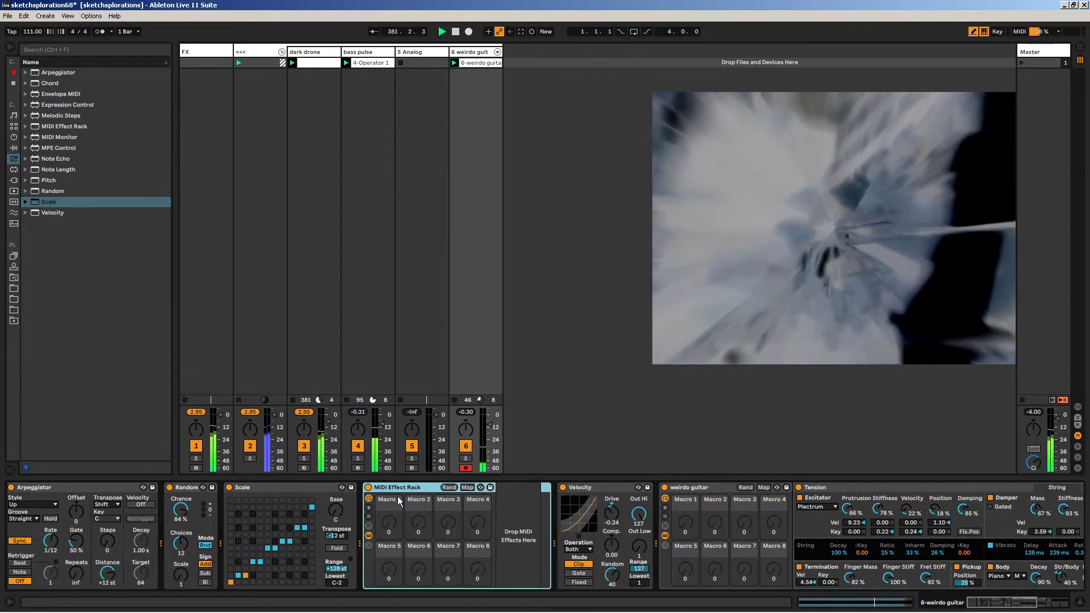
click(510, 505)
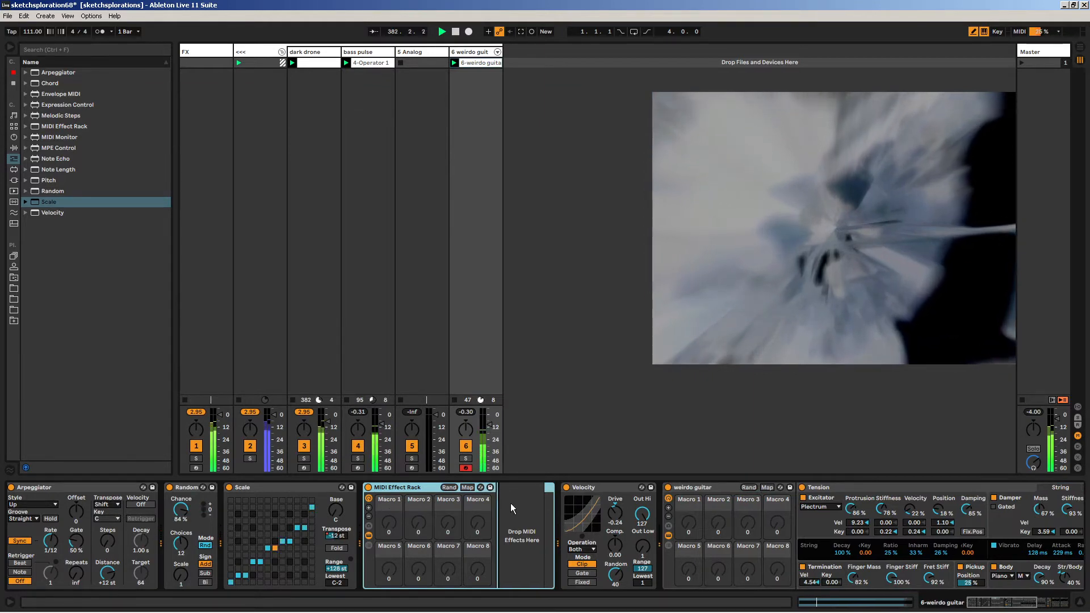
click(369, 536)
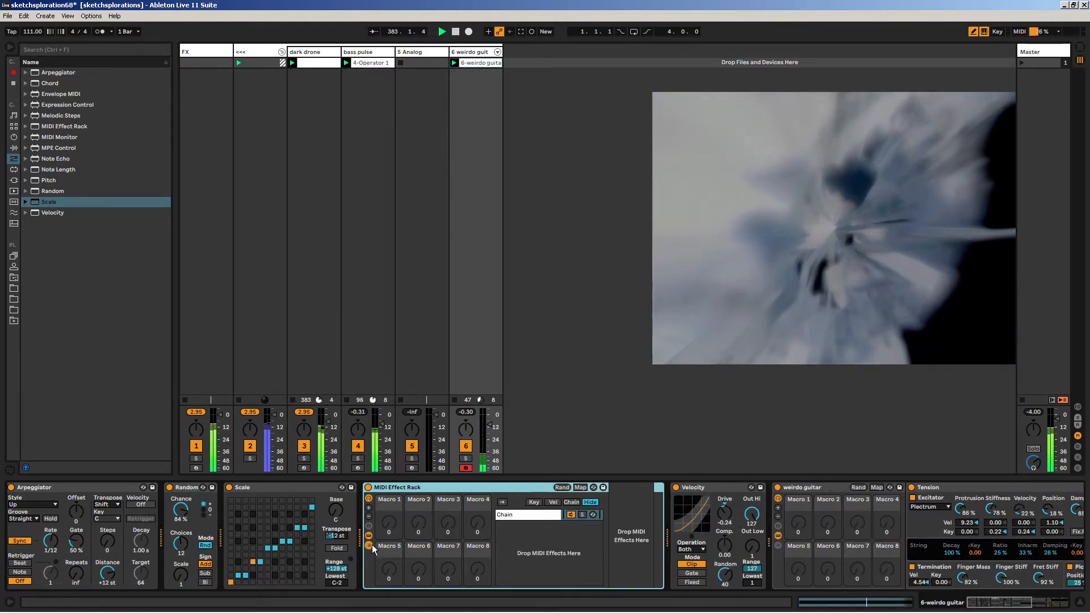
click(549, 514)
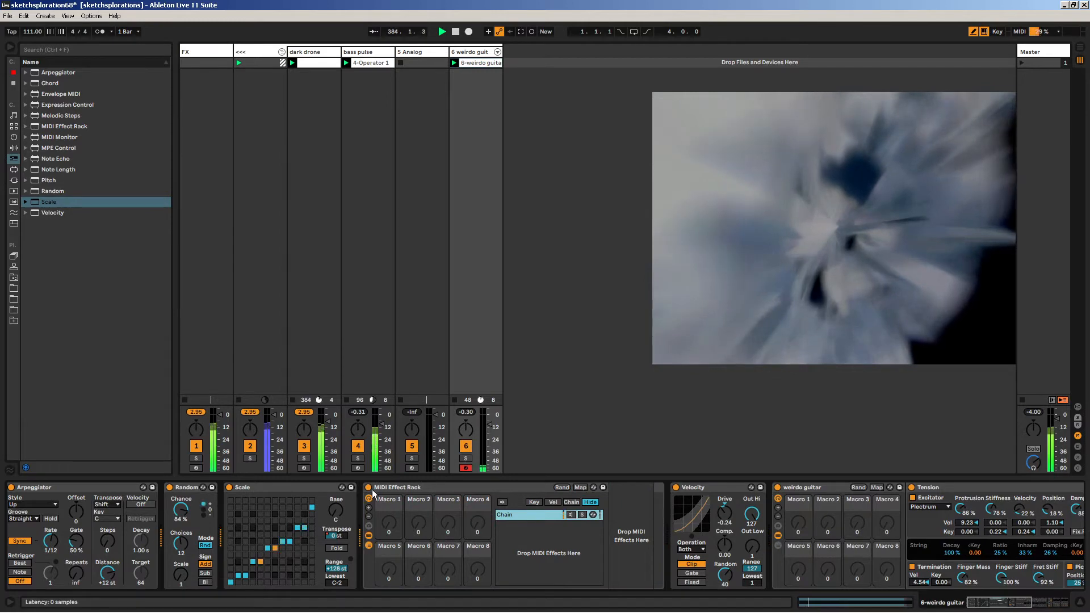
- Rename the MIDI Effect Rack on the weirdo guitar track to "midi gat" and hide its chain list
click(408, 486)
key(ctrl+r)
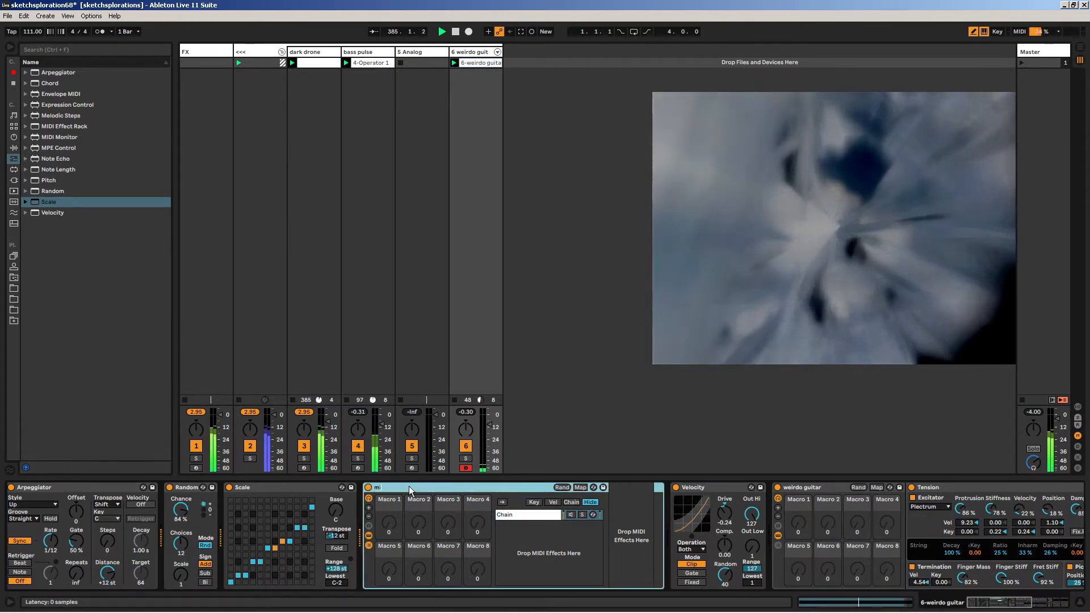
text(midi gat)
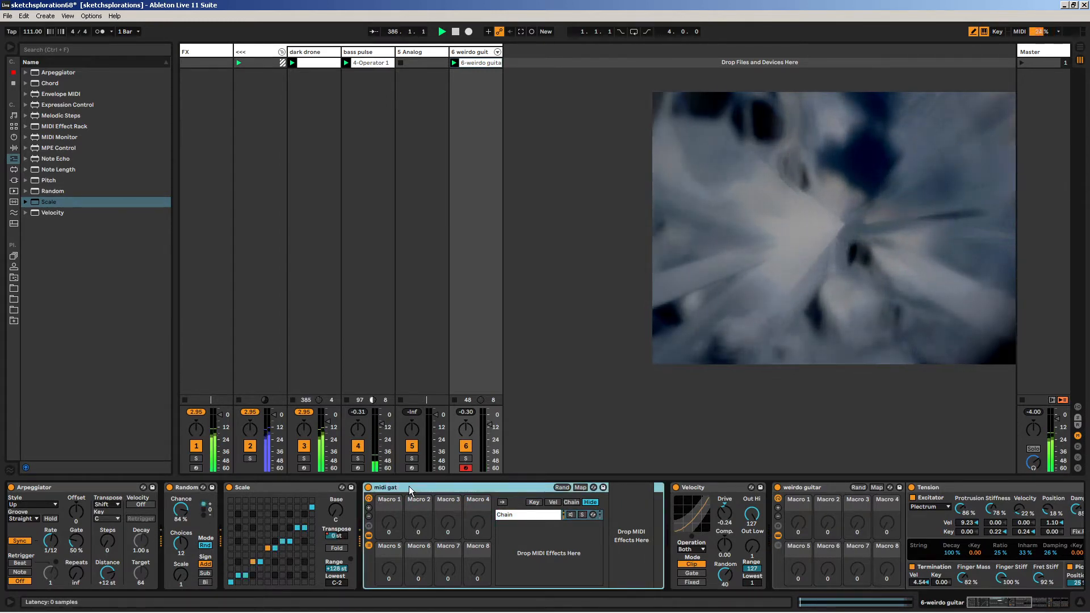
click(369, 545)
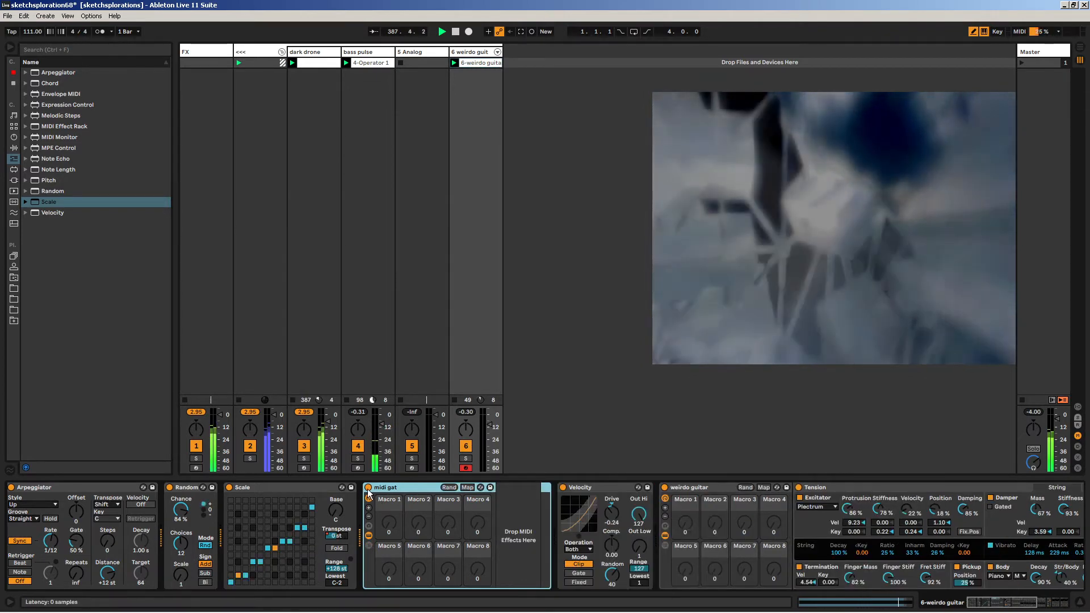
- Draw five off sections across the weirdo guitar clip in the Device On automation of the midi gat rack
right_click(368, 488)
click(384, 496)
drag(430, 538, 491, 546)
drag(571, 542, 649, 540)
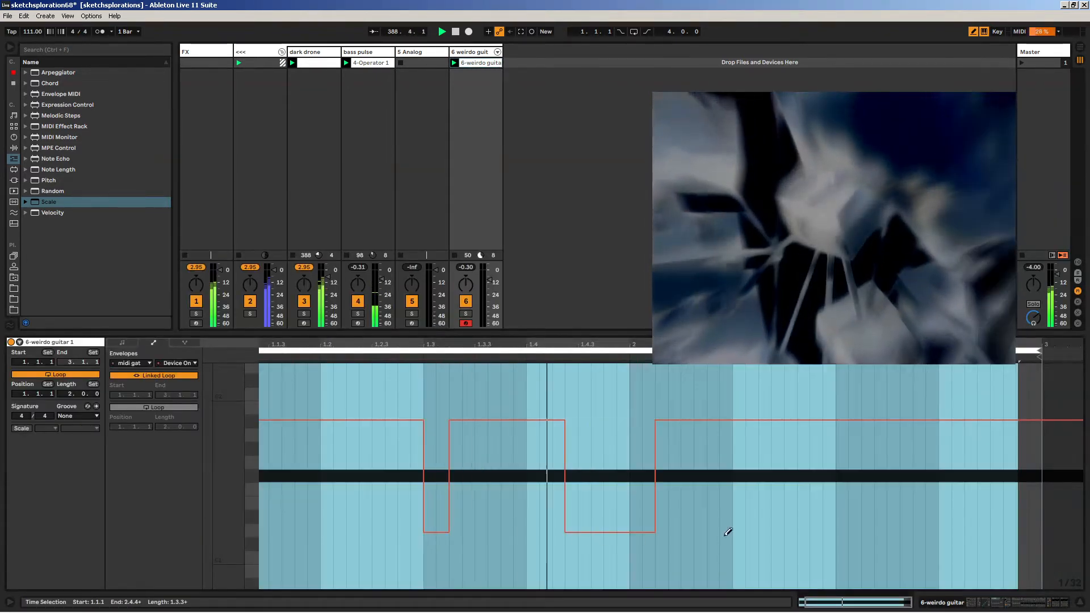
drag(778, 531, 855, 525)
drag(958, 518, 997, 516)
drag(353, 518, 305, 520)
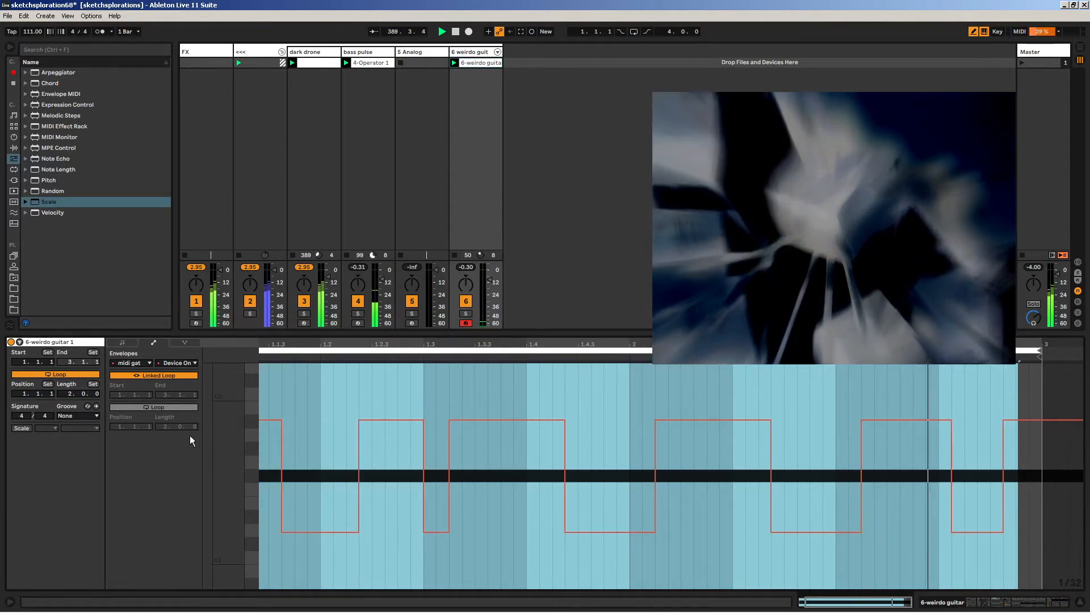
- Unlink the Device On envelope's loop, shorten its off section around beat 1.4.3, and return to the weirdo guitar track's devices
click(154, 375)
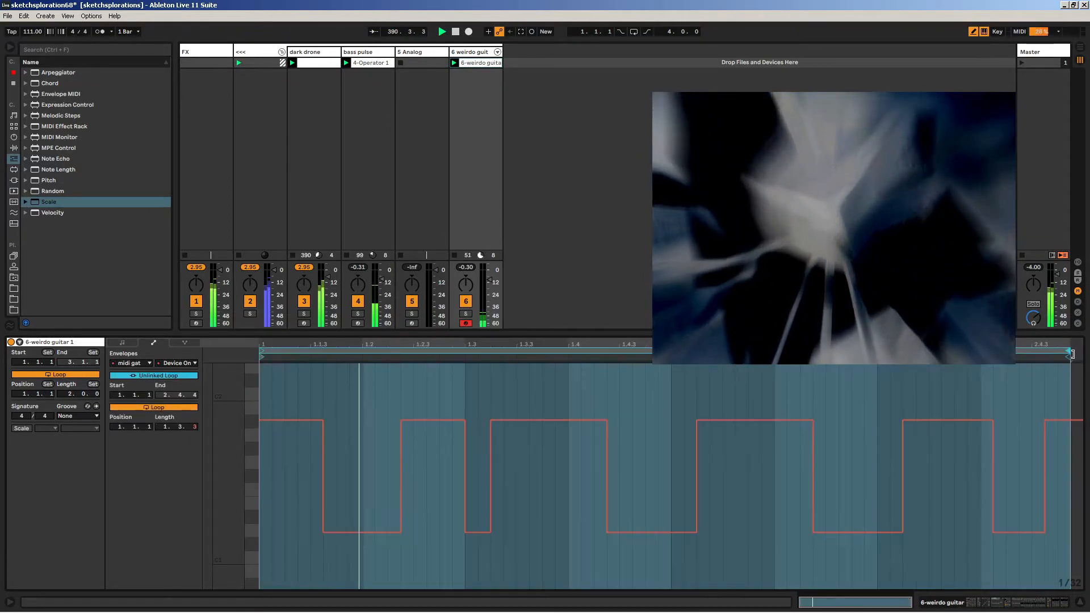
drag(663, 405, 678, 405)
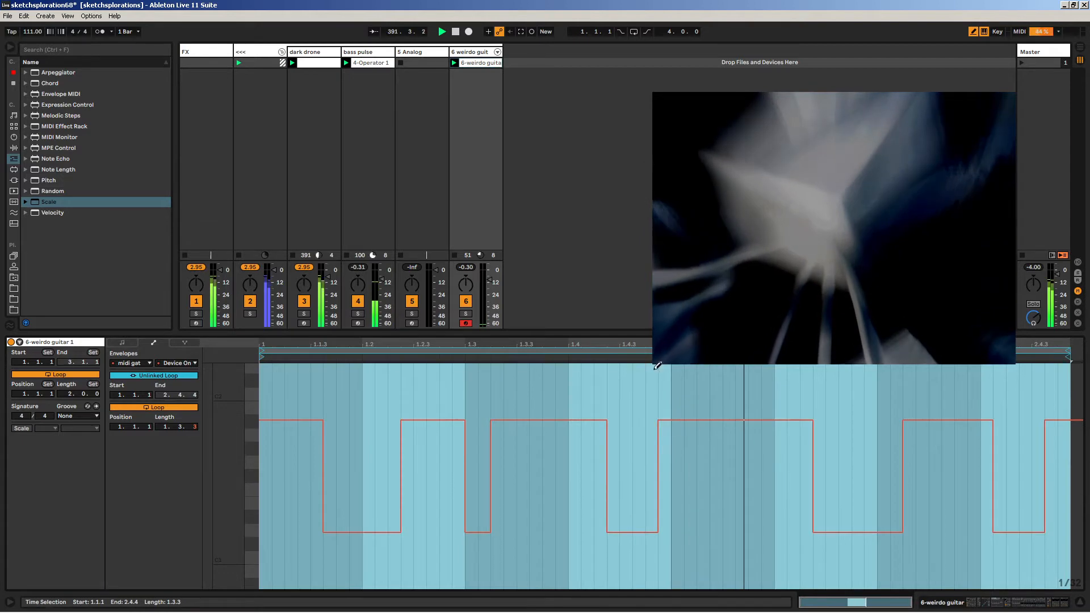
click(476, 52)
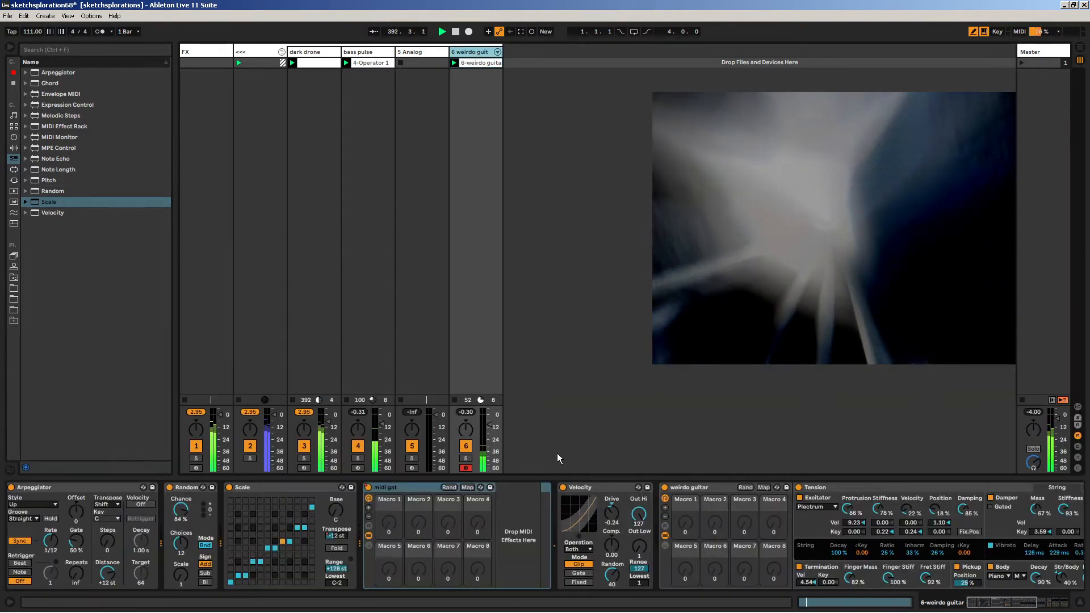
drag(982, 603, 1006, 590)
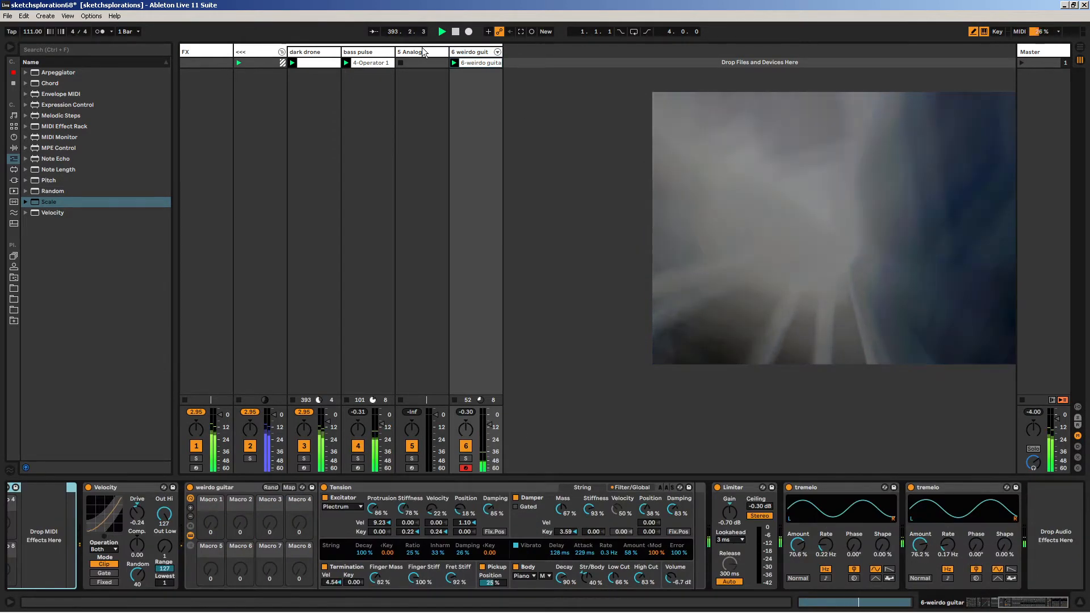
- Arm the 5 Analog track for recording and set the computer keyboard's octave range to C2 to D3
click(425, 51)
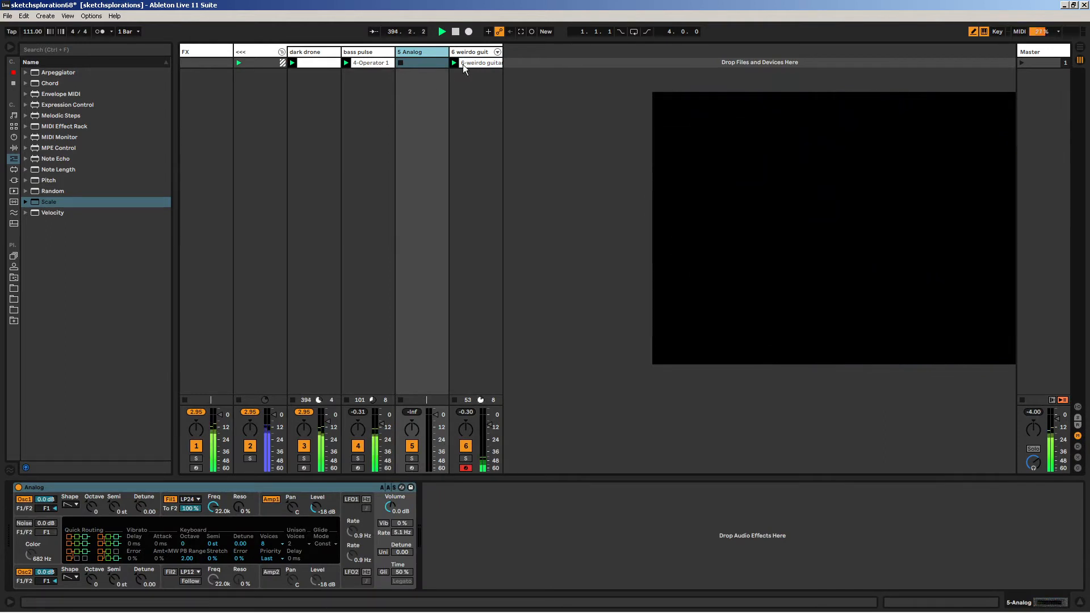
click(412, 469)
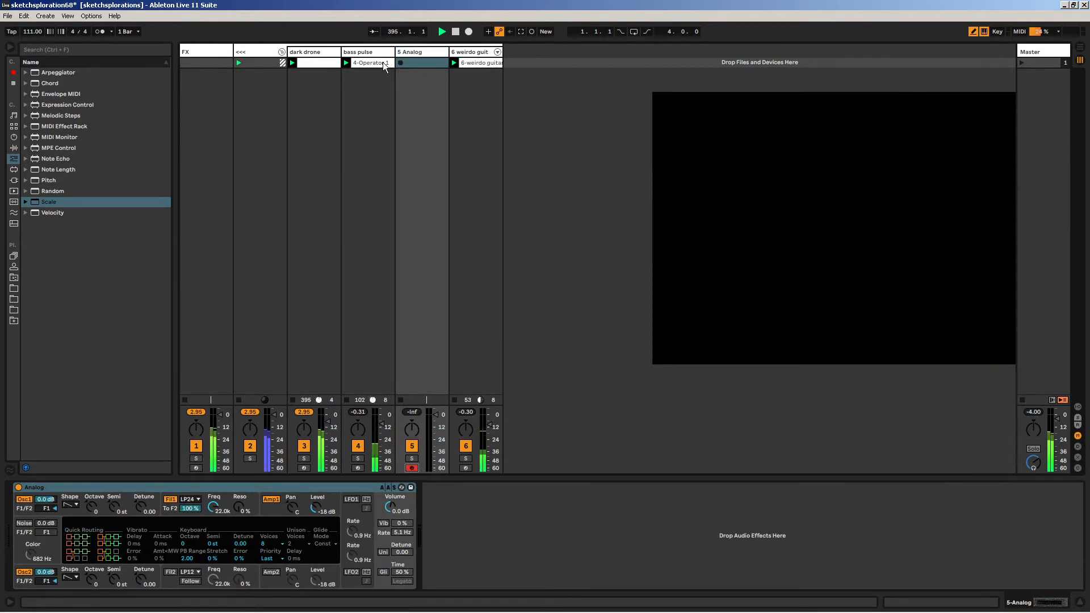
click(413, 54)
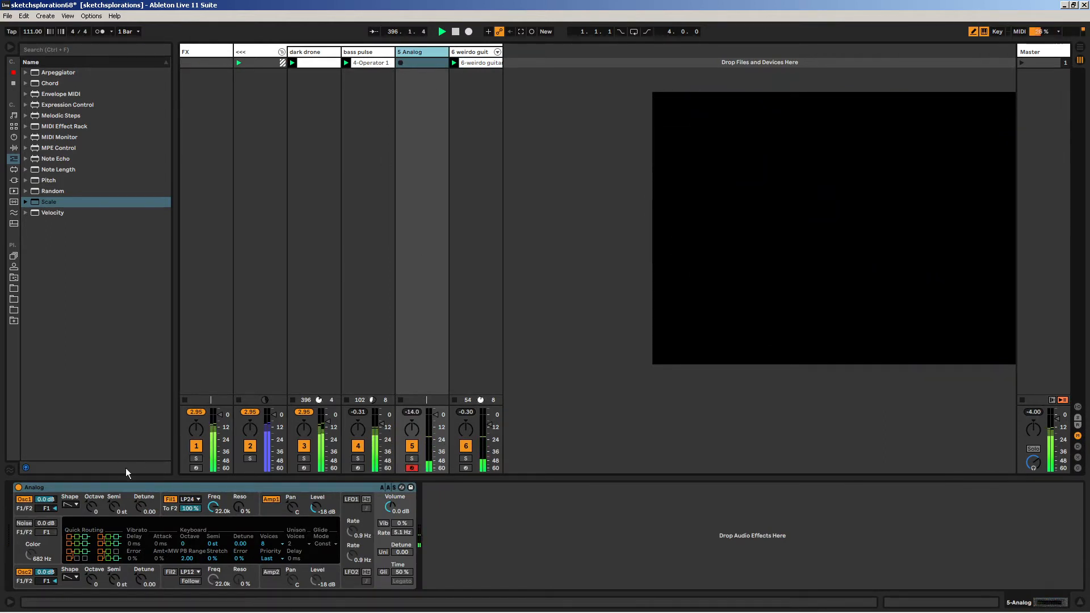
key(x)
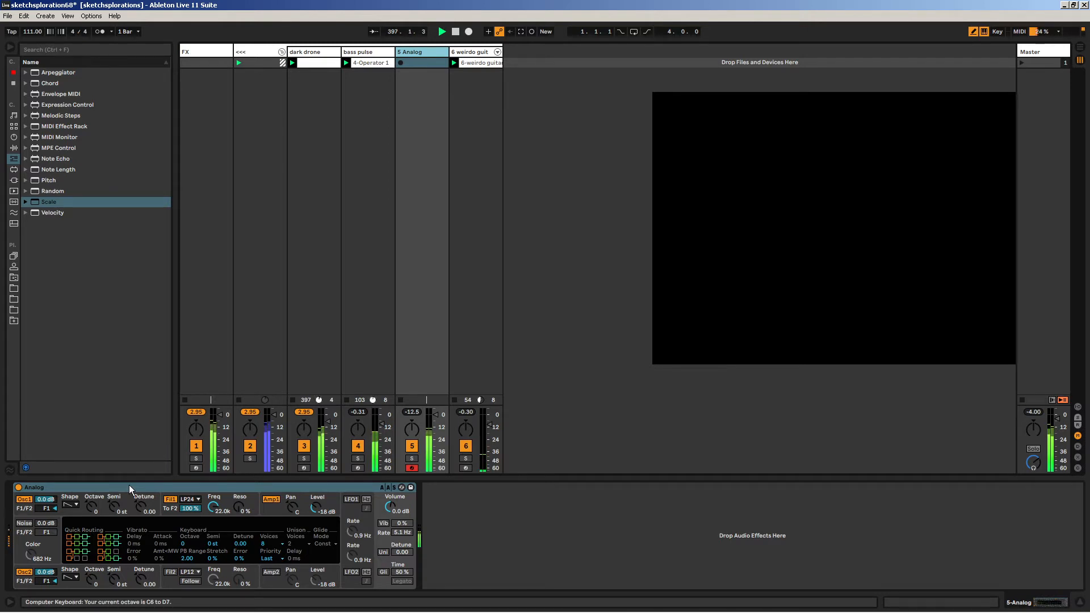
key(z)
key(z)
key(z)
key(z)
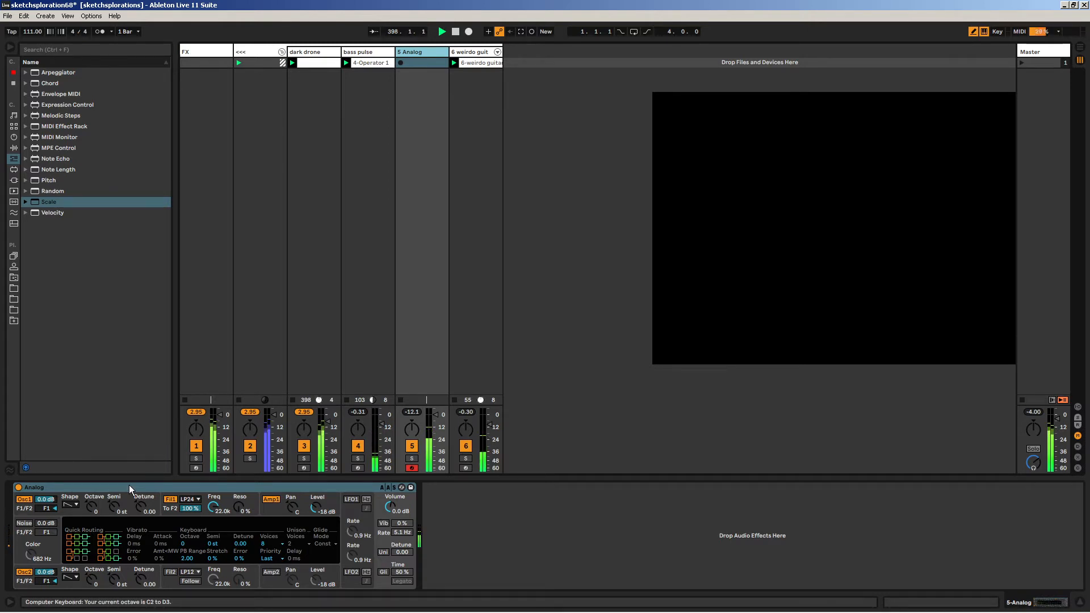
- Lower Analog's filter 1 frequency to 1.3k and add an Arpeggiator with Steps set to 1 in front of Analog
click(214, 511)
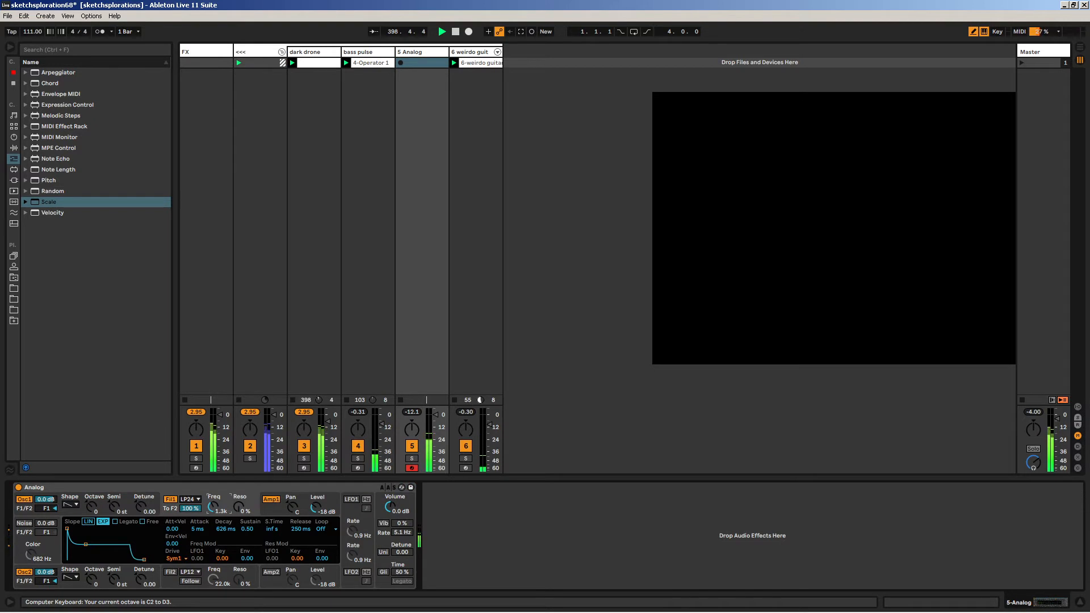
drag(50, 74, 45, 546)
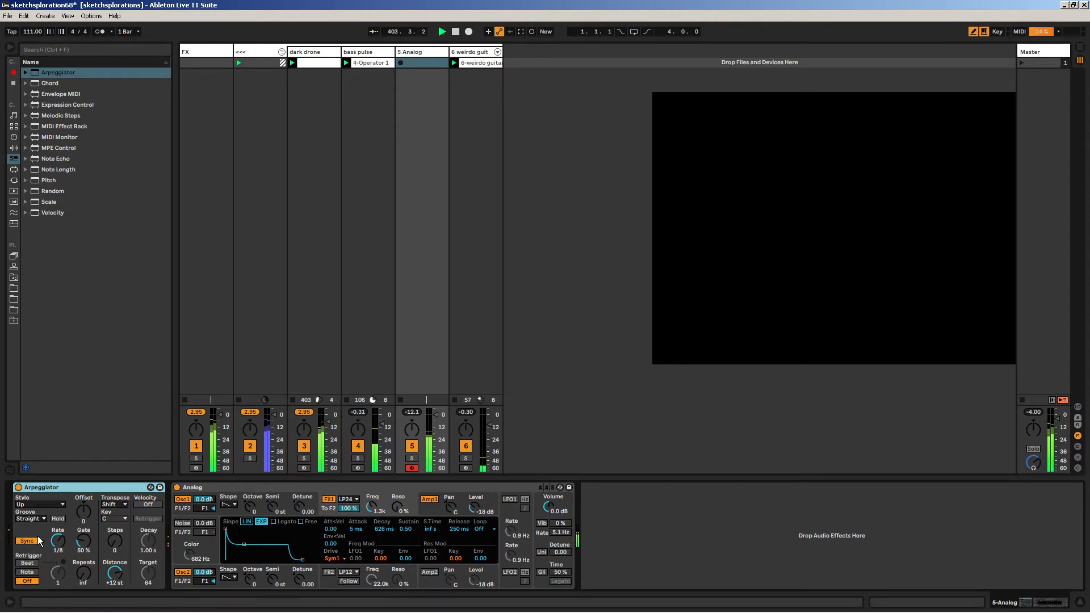
click(114, 539)
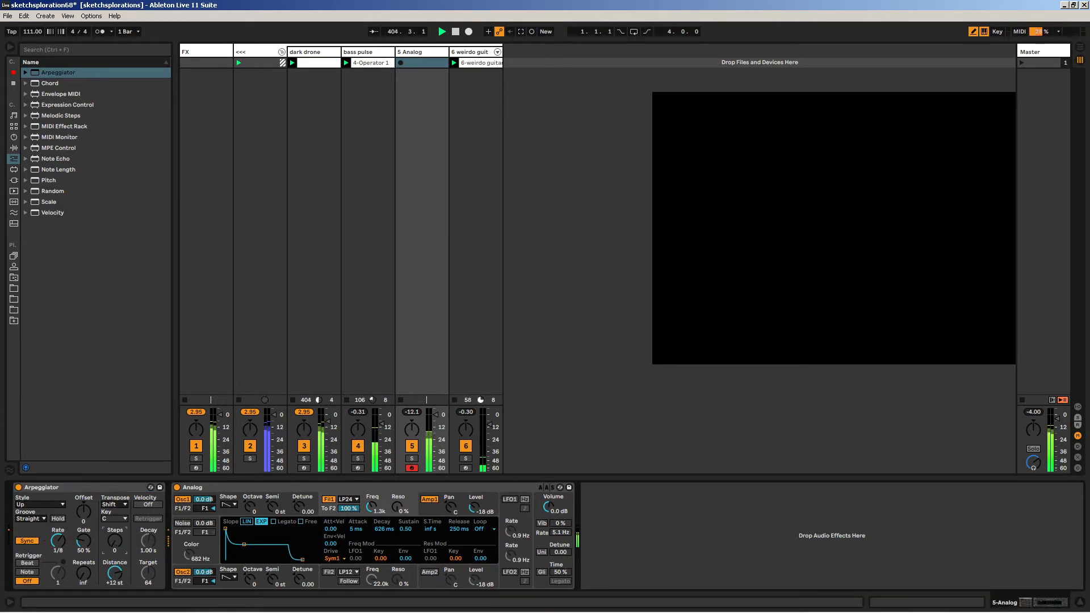
drag(116, 537, 116, 547)
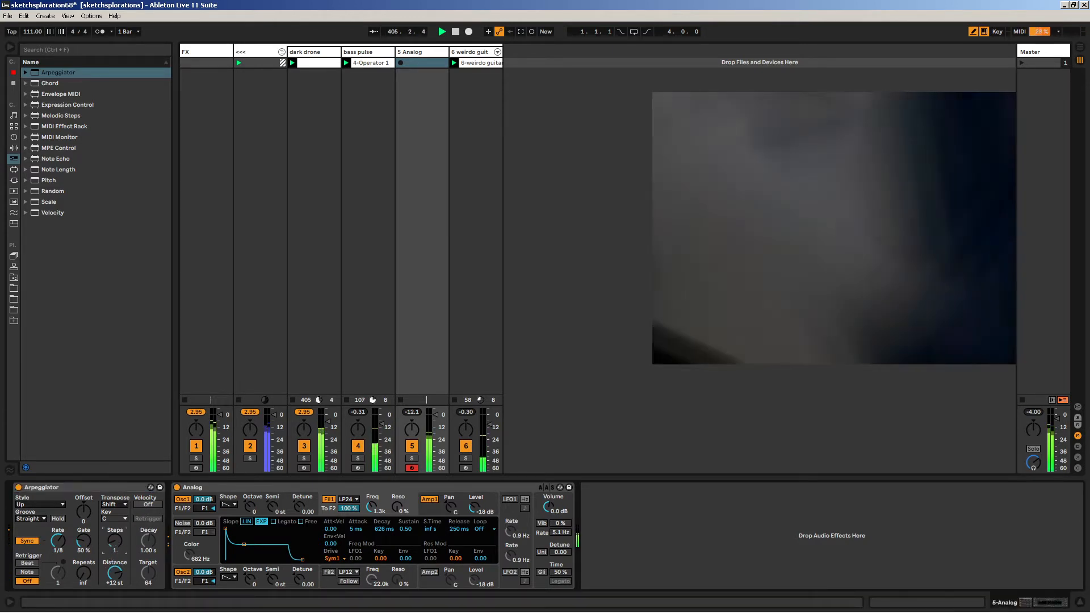
- Record a 5-bar MIDI clip into the first slot of the 5 Analog track and play it back as a loop
click(401, 62)
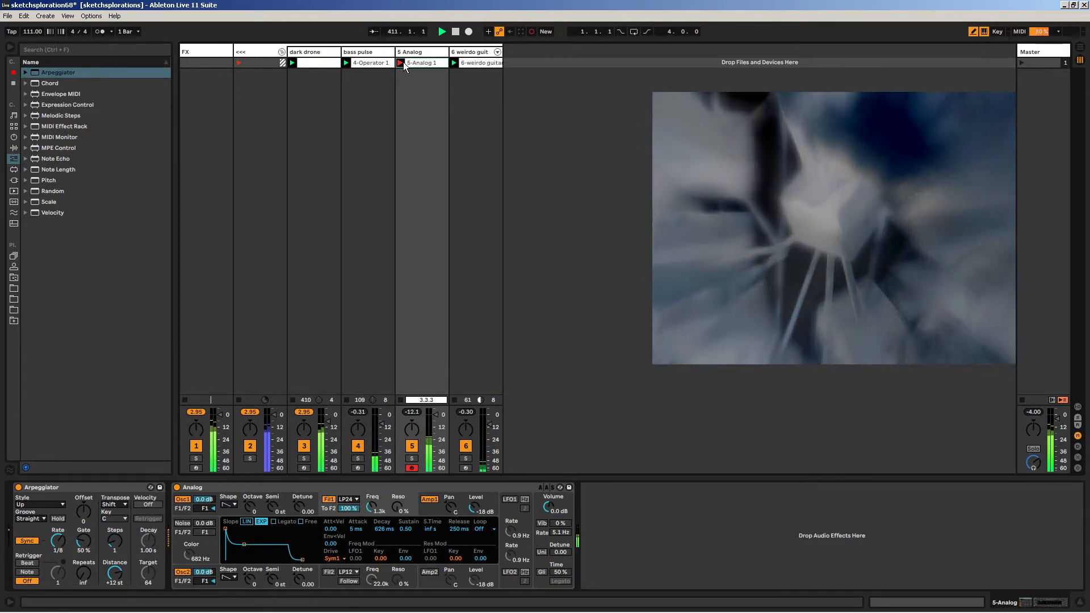
click(403, 63)
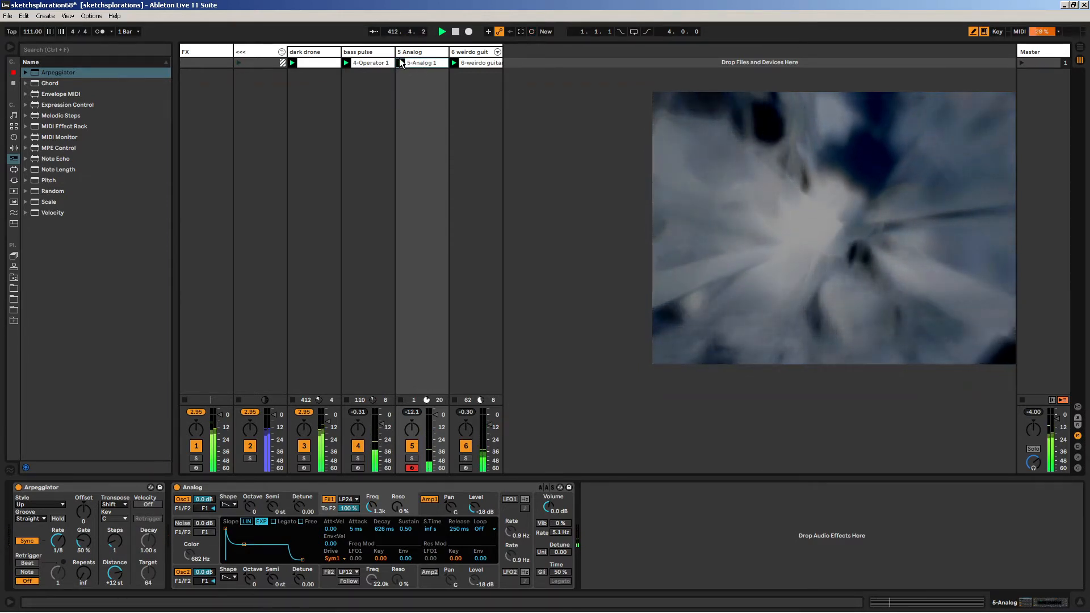
click(413, 53)
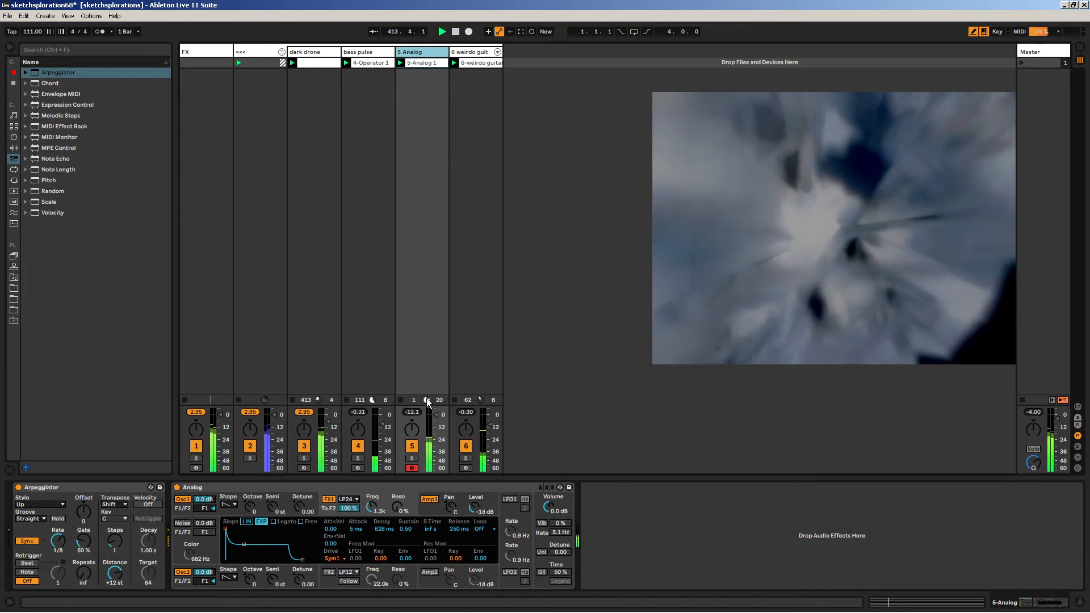
- Set Analog's filter 1 to frequency 471 and resonance 22 %, with envelope attack 39 ms, decay 109 ms and sustain 0.51
drag(399, 507, 399, 496)
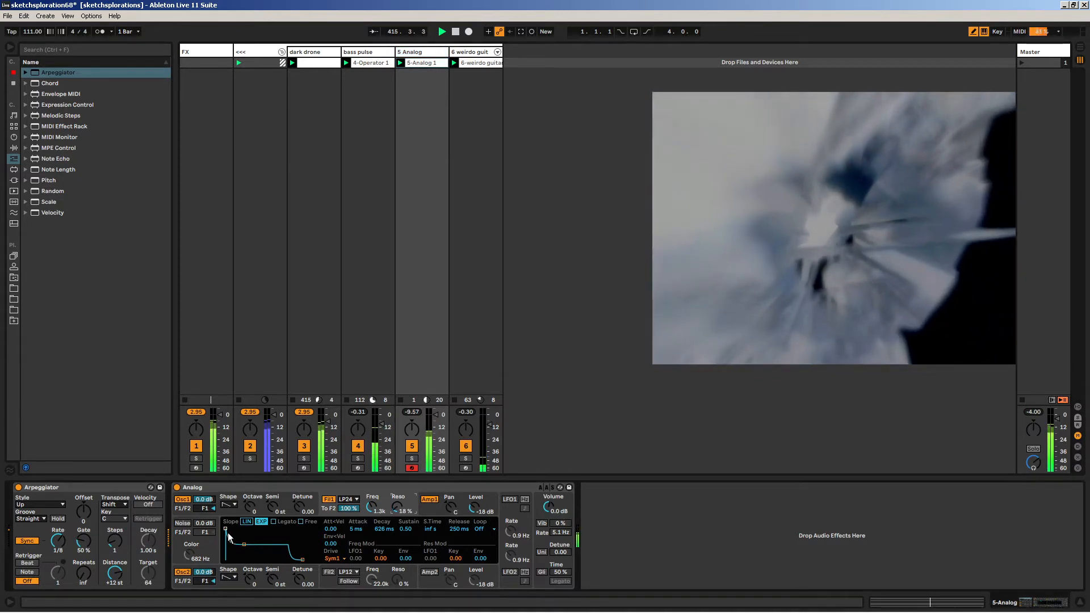
mouse_move(229, 529)
mouse_down()
mouse_move(253, 545)
mouse_move(244, 542)
mouse_up()
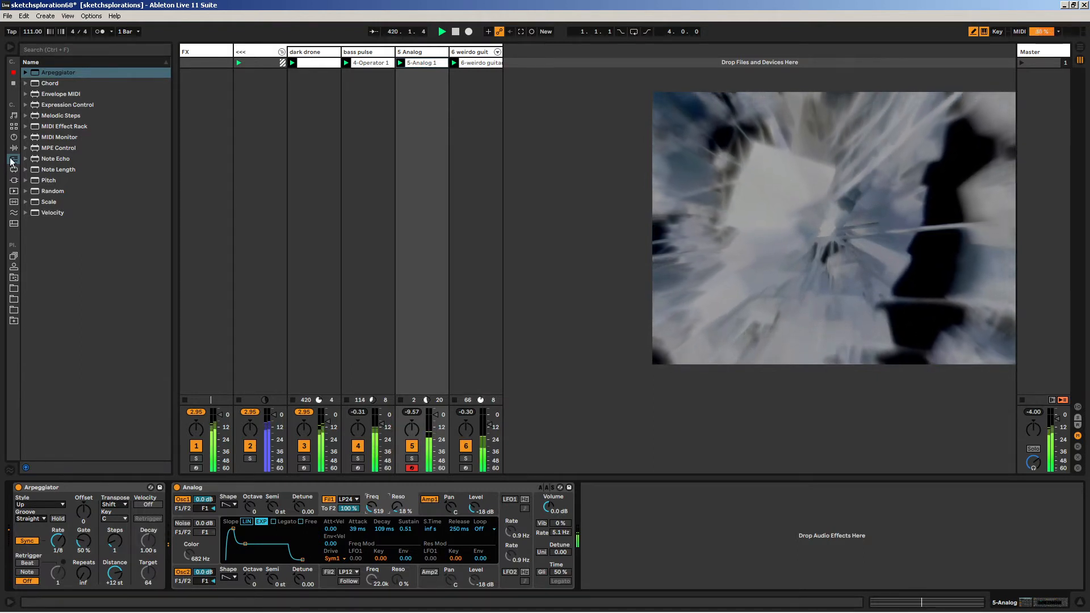
click(225, 499)
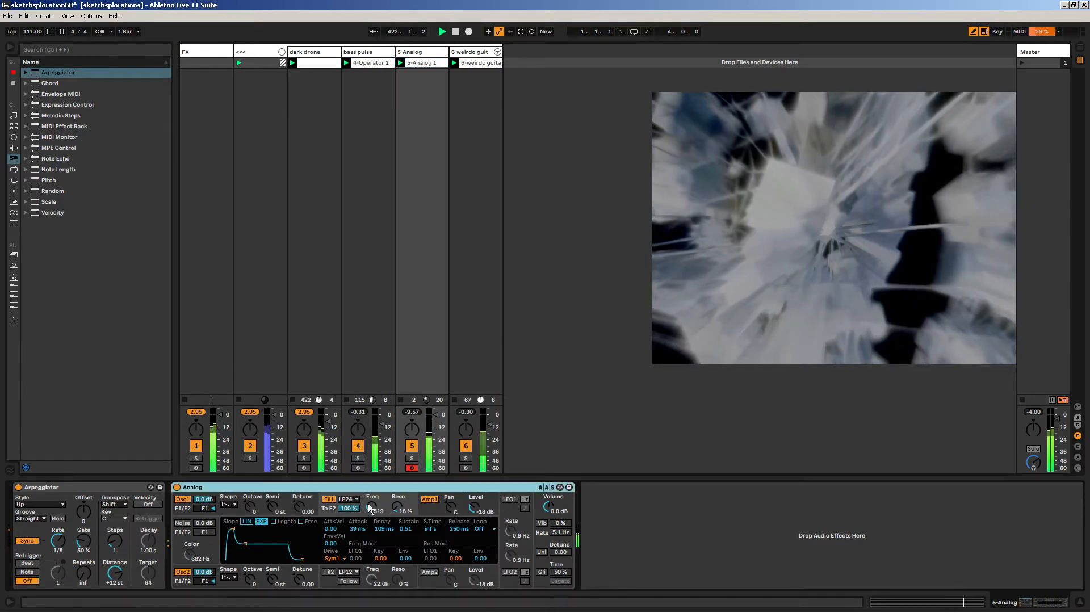
mouse_move(368, 503)
mouse_down()
mouse_move(368, 492)
mouse_move(395, 502)
mouse_move(372, 522)
mouse_up()
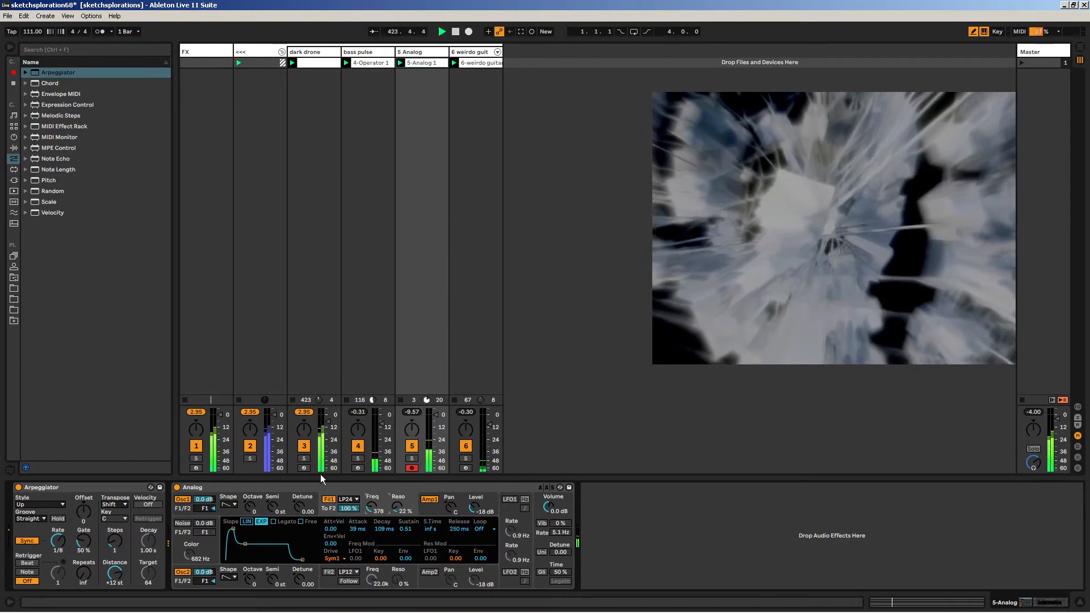
- Copy the bass pulse track's Audio Effect Rack behind Analog and set Depth to 22.68 ct, Transp to 706.77 ct and Dry/Wet to 48.8 %
click(346, 52)
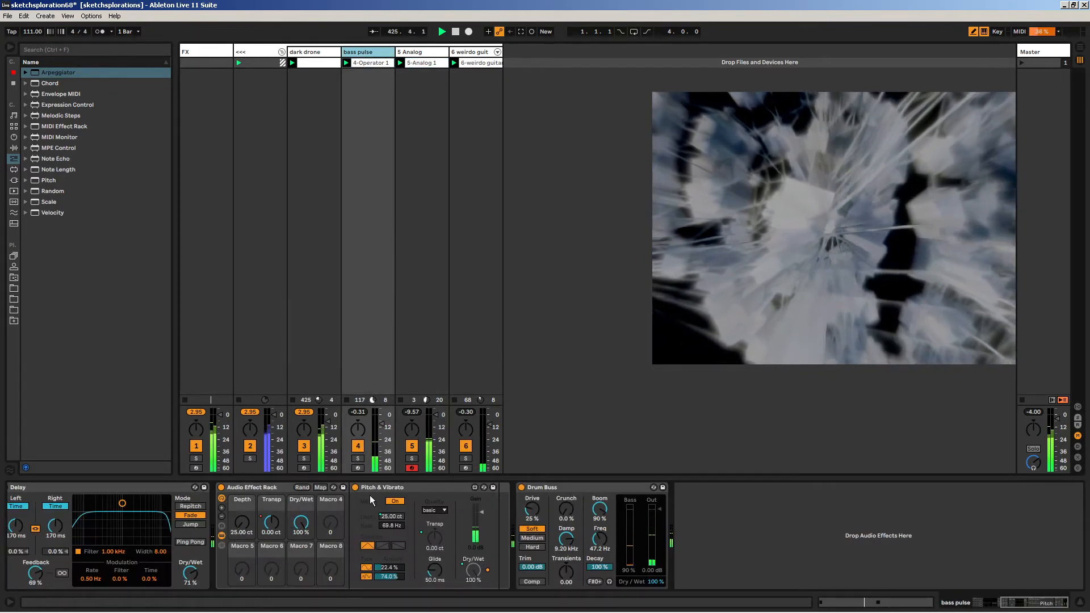
click(420, 52)
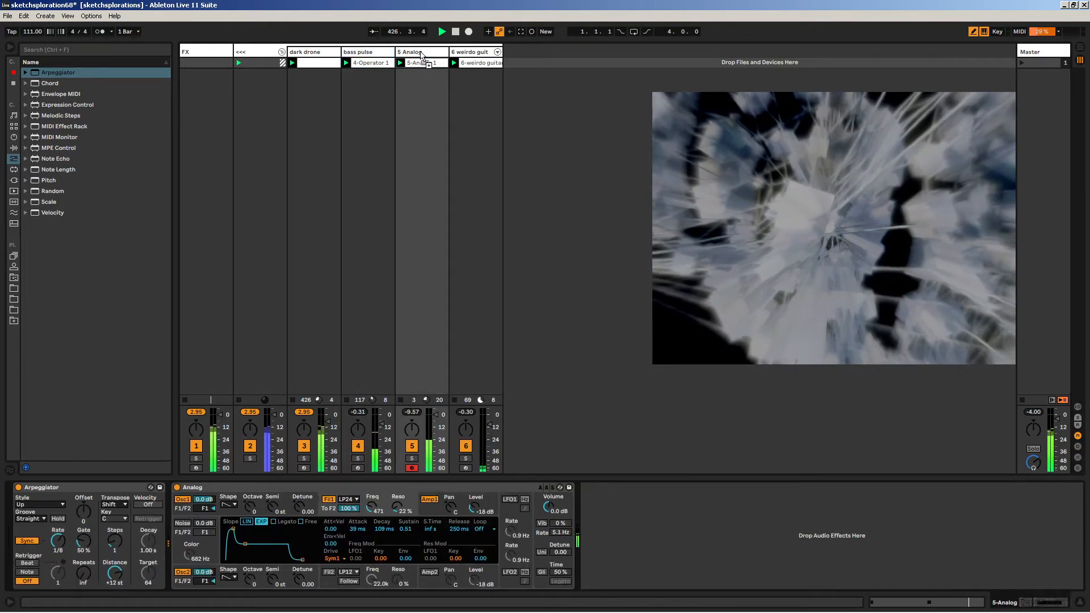
drag(422, 54, 671, 568)
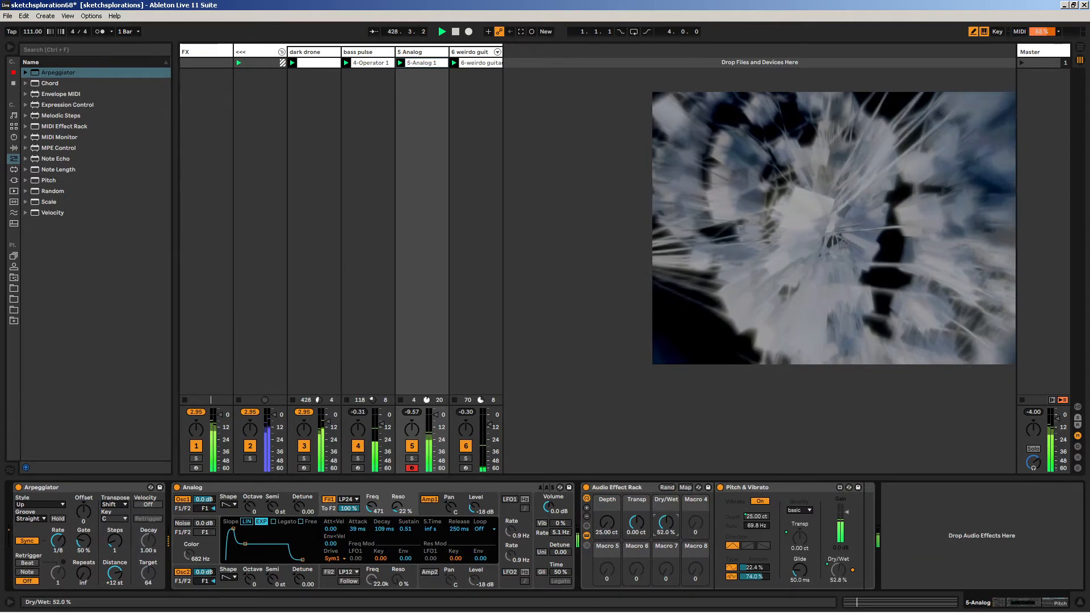
drag(666, 523, 635, 490)
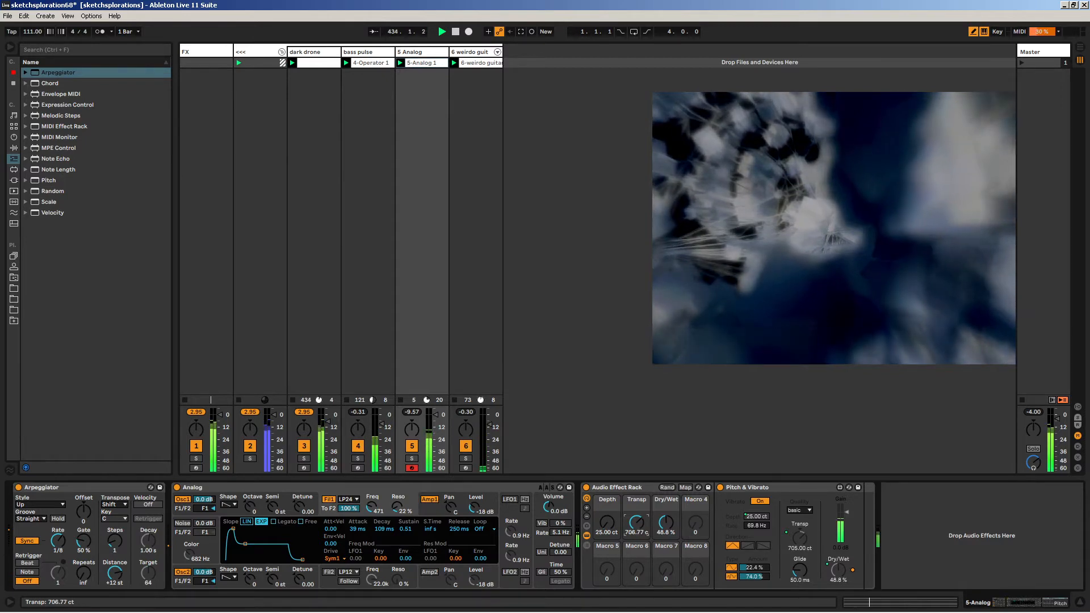
mouse_move(598, 526)
mouse_down()
mouse_move(598, 511)
mouse_move(602, 524)
mouse_up()
- Draw a zigzag modulation envelope for the rack's Depth macro across the 5-Analog 1 clip, peaking at 100 % around beat 1.3 and at the end
right_click(602, 523)
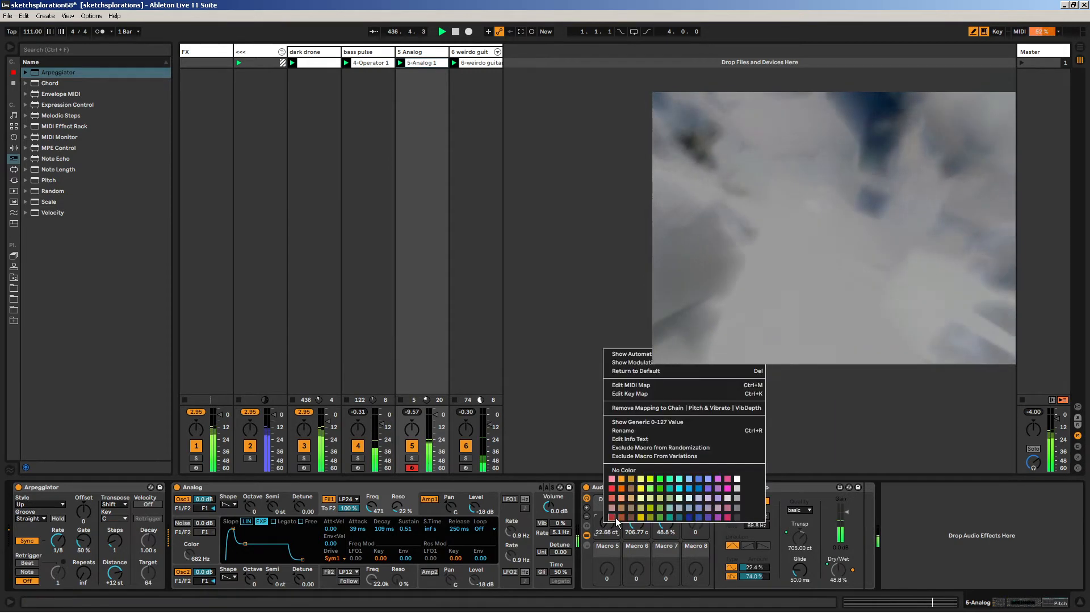
click(627, 362)
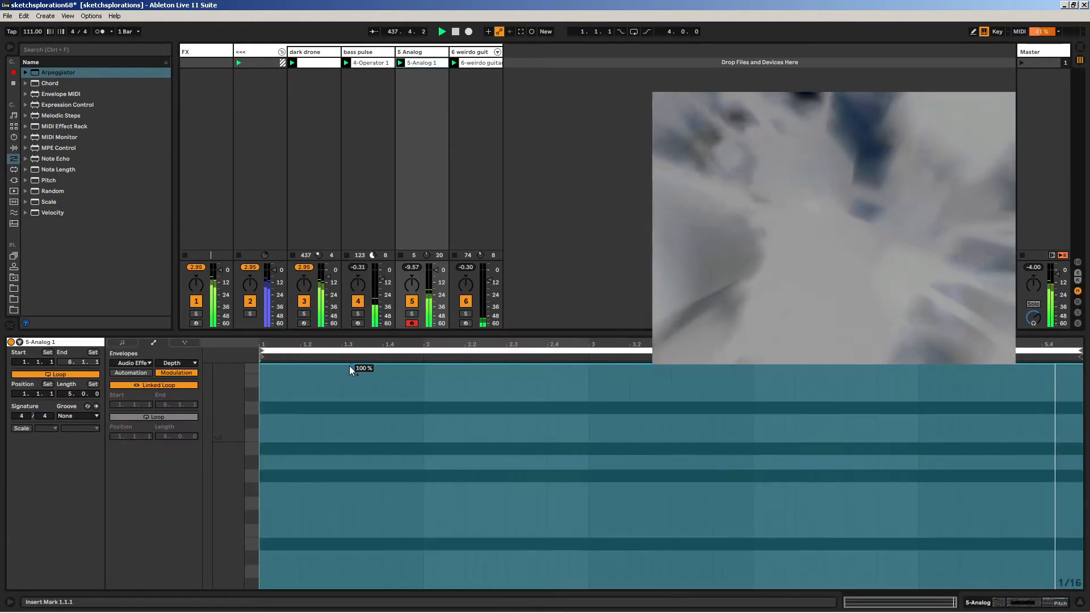
click(351, 366)
drag(332, 392, 292, 584)
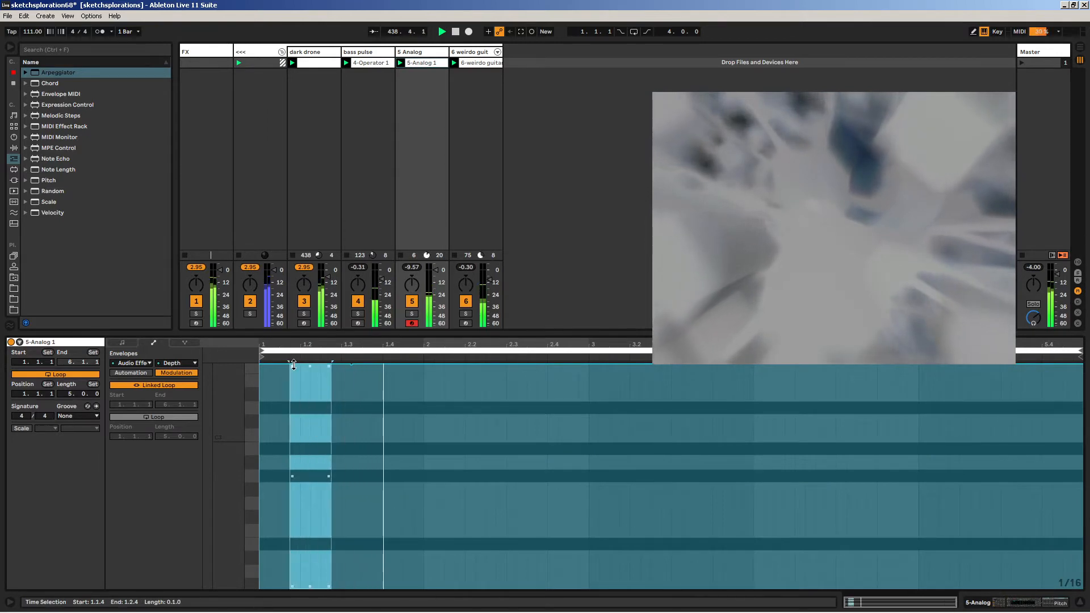
click(268, 428)
drag(300, 404, 279, 511)
drag(388, 365, 454, 502)
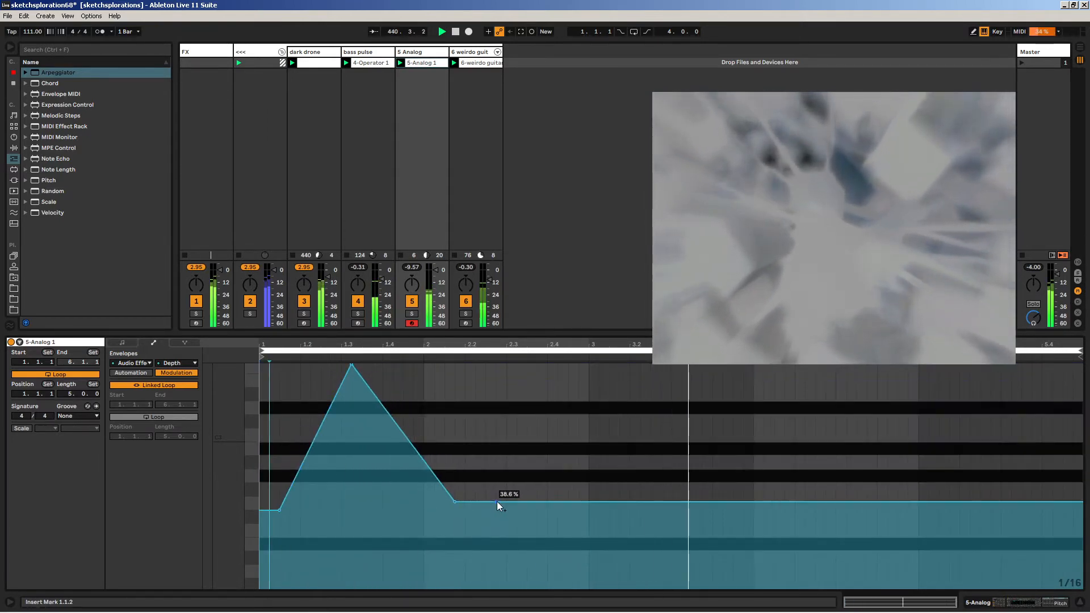
drag(522, 502, 841, 431)
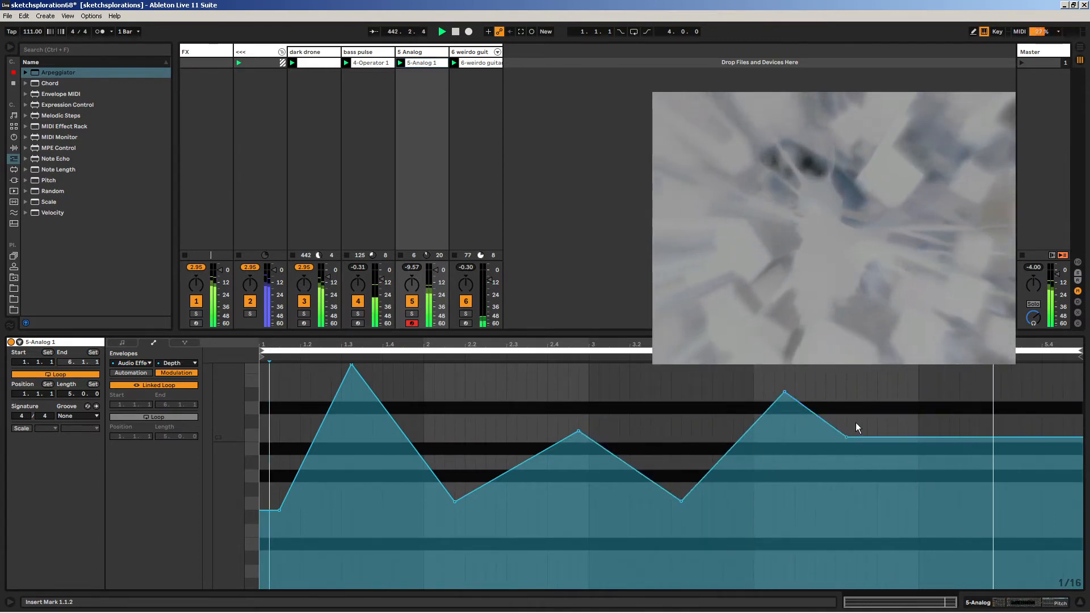
drag(925, 437, 1059, 364)
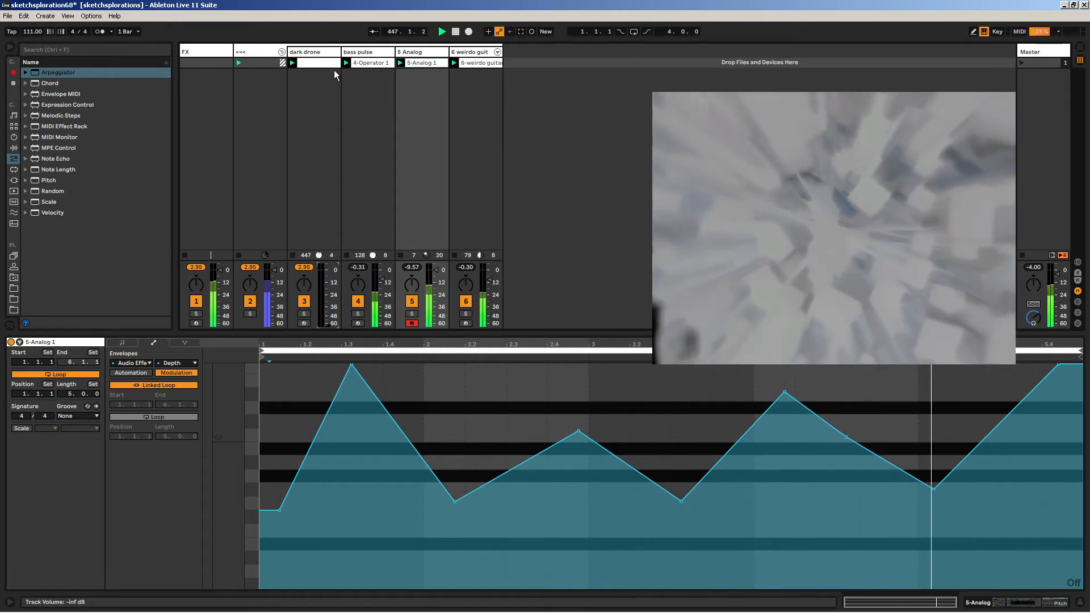
- Fine-tune the Analog track's volume and bring the dark drone track back in at 0.0 dB
click(426, 63)
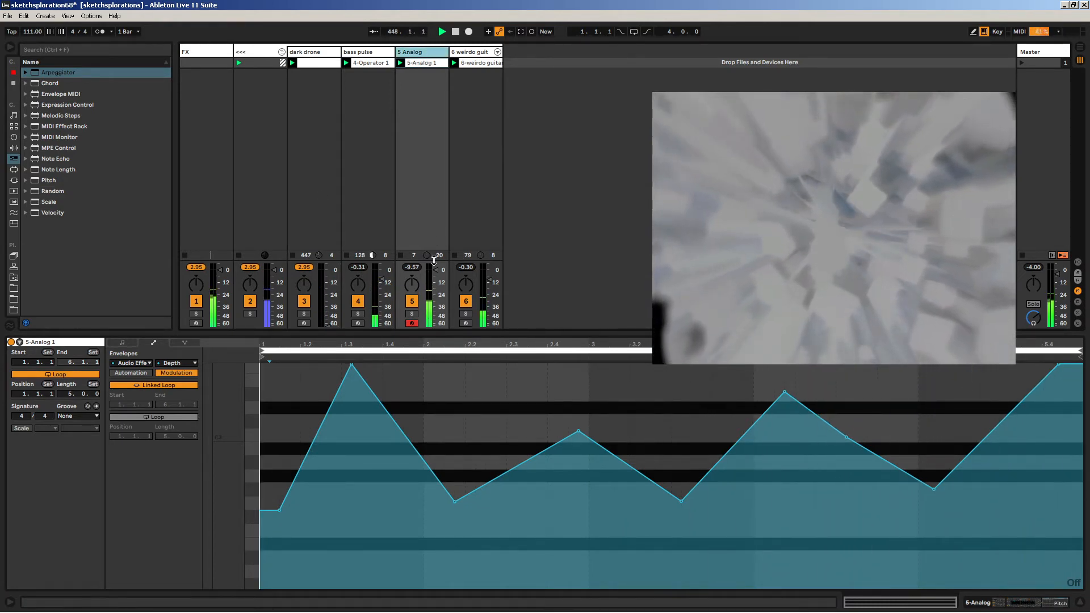
drag(436, 271, 436, 269)
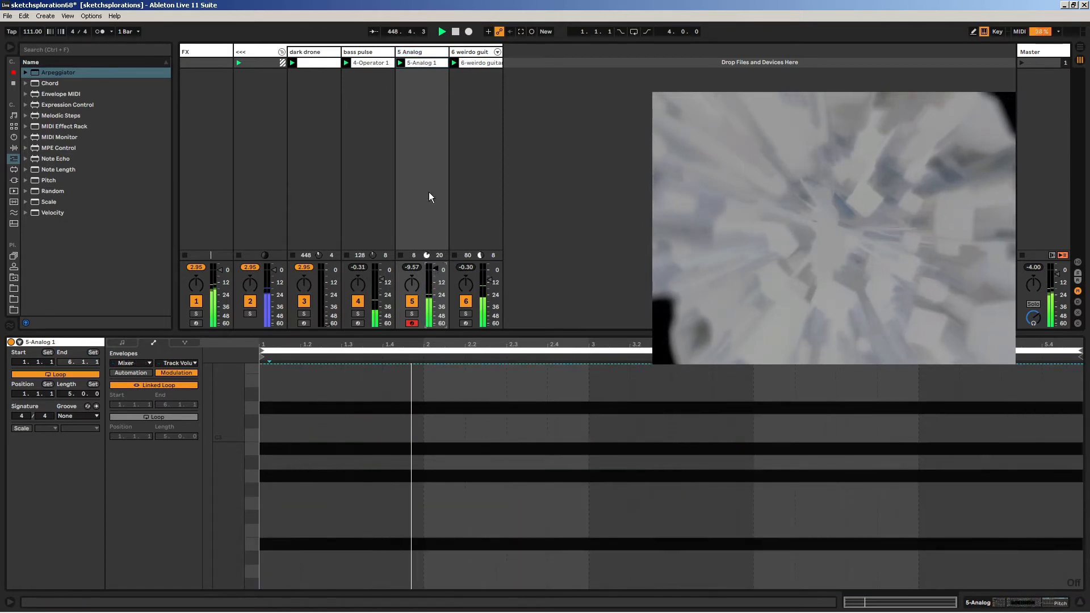
click(323, 53)
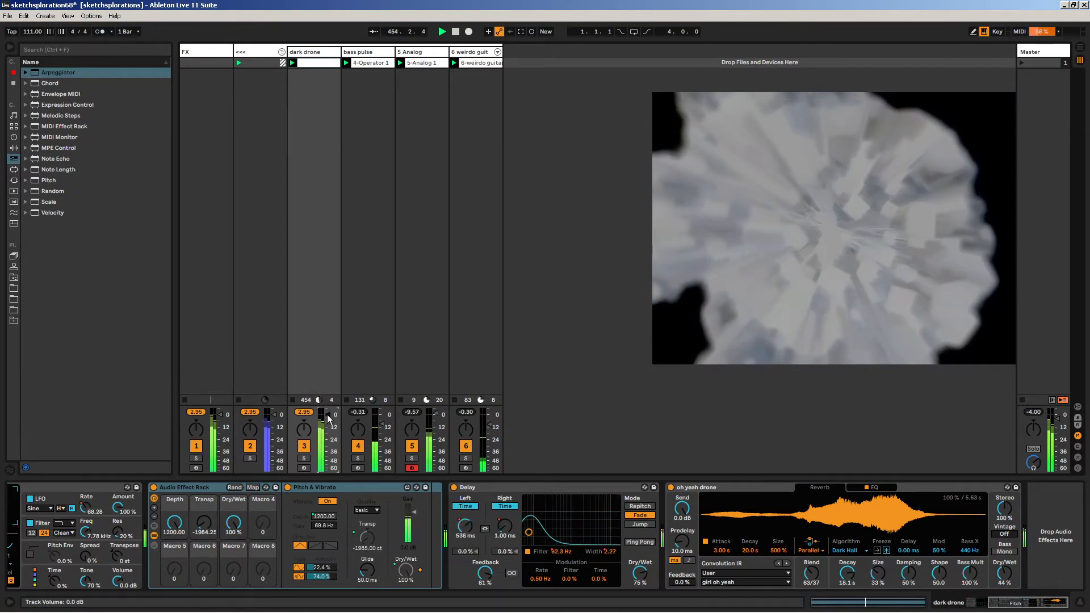
- Move the Analog track behind the weirdo guitar track and look through the neighbouring tracks' device chains
drag(416, 54, 501, 57)
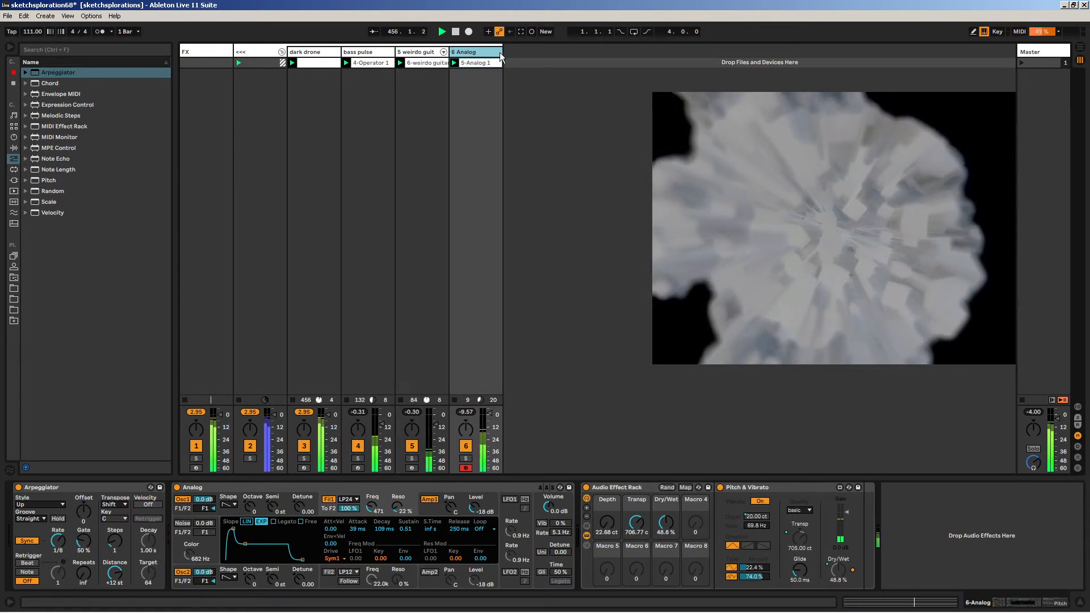
click(327, 52)
click(365, 53)
click(406, 52)
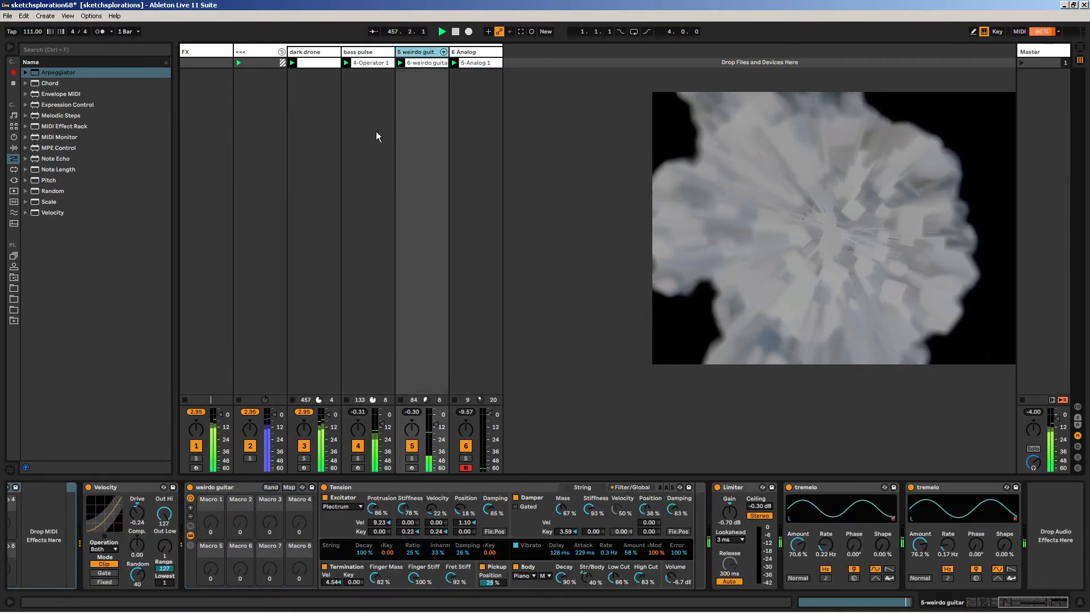
key(Tab)
key(Tab)
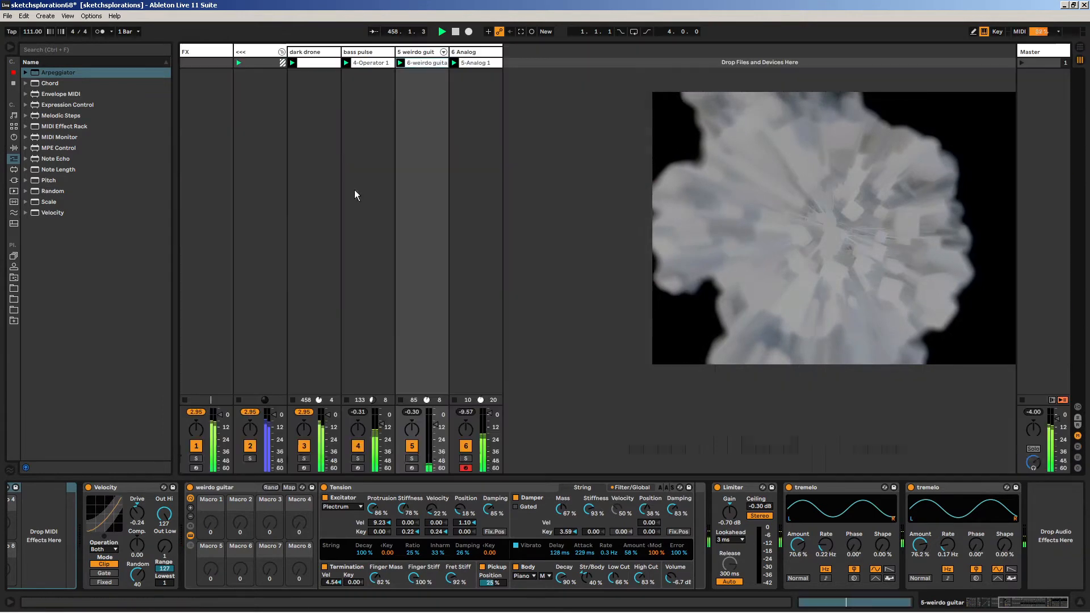
click(324, 58)
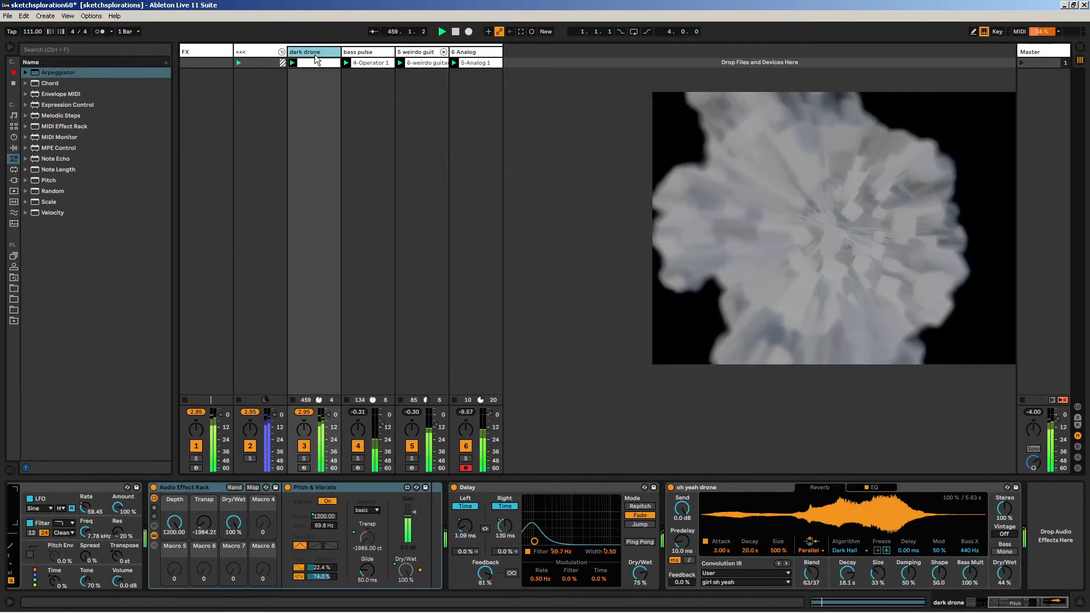
- Mute the weirdo guitar track and set Tension's excitator key amounts to 0.12 for Stiffness and 0.11 for Velocity
click(423, 51)
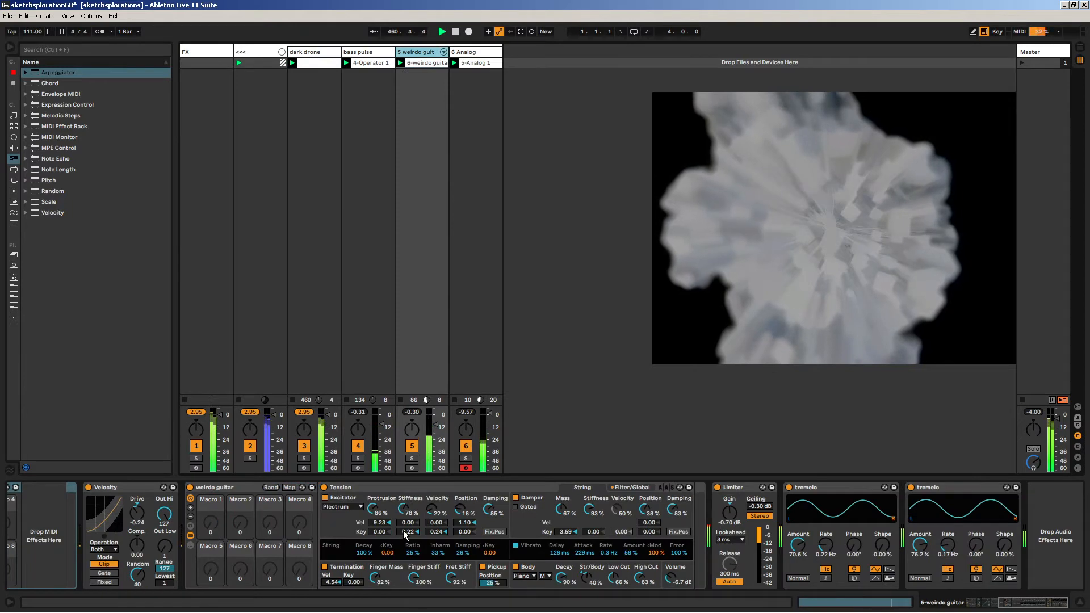
drag(409, 532, 409, 537)
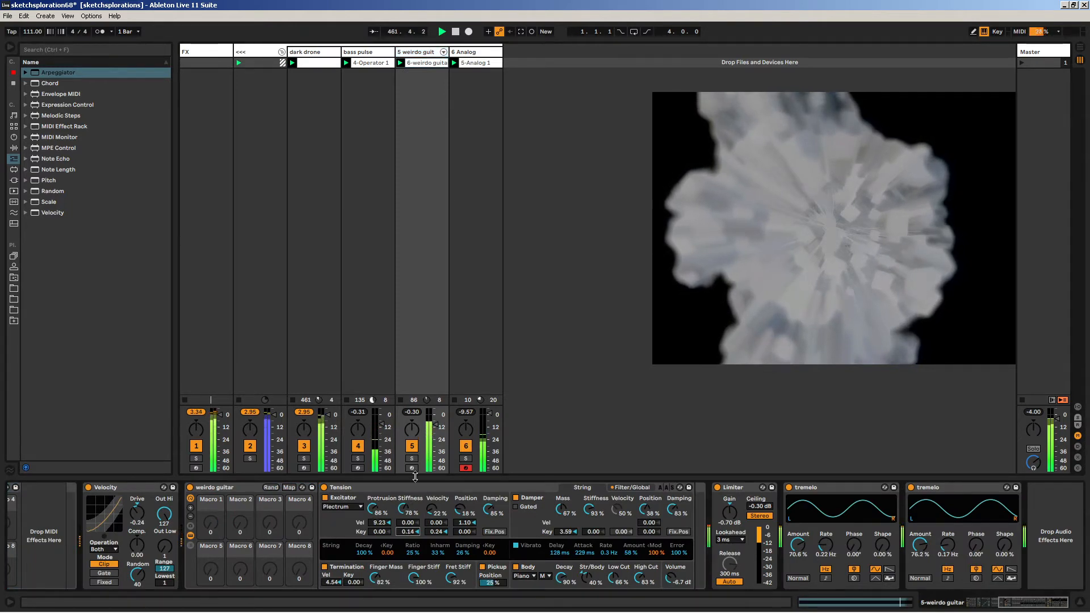
click(413, 446)
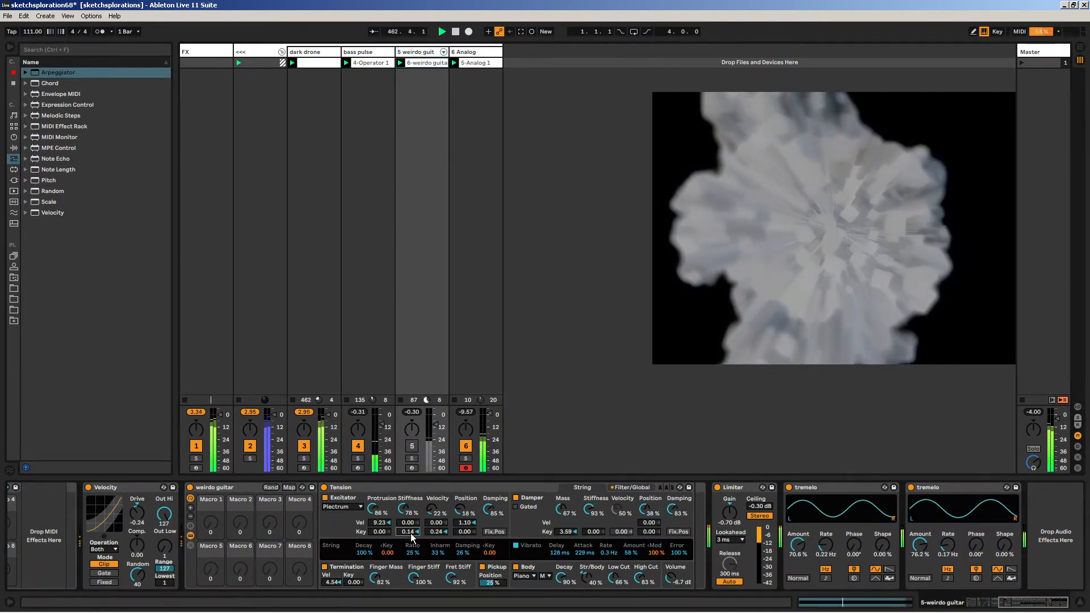
click(436, 532)
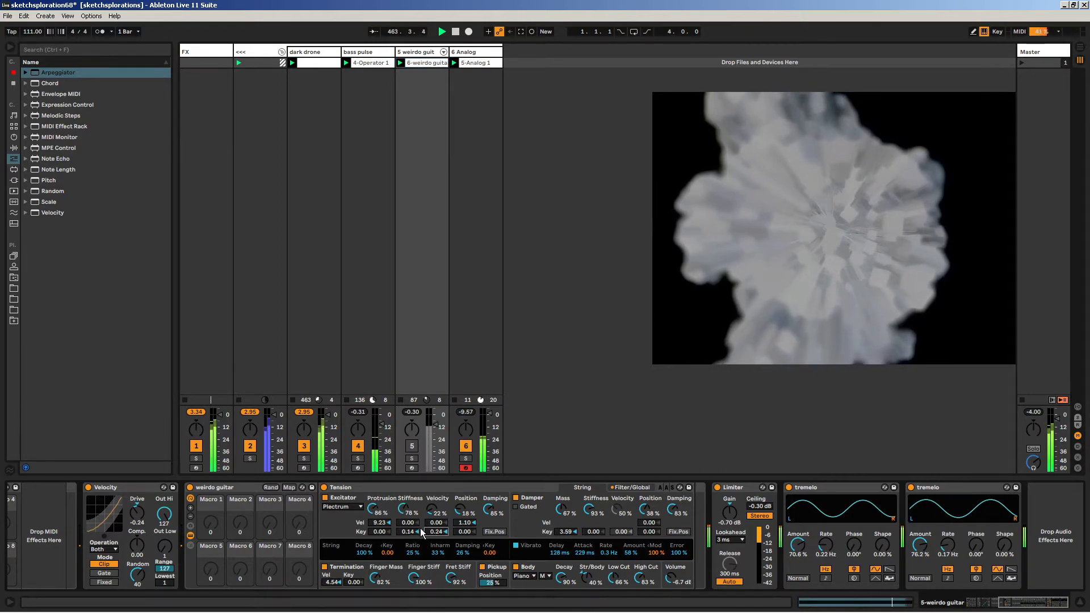
drag(434, 532, 435, 541)
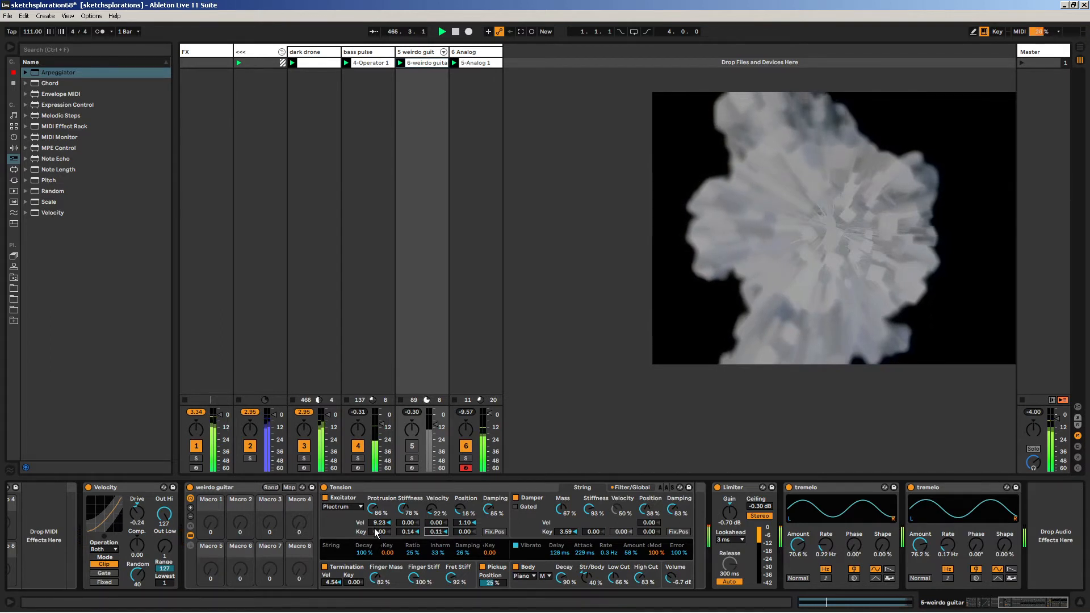
drag(408, 531, 408, 535)
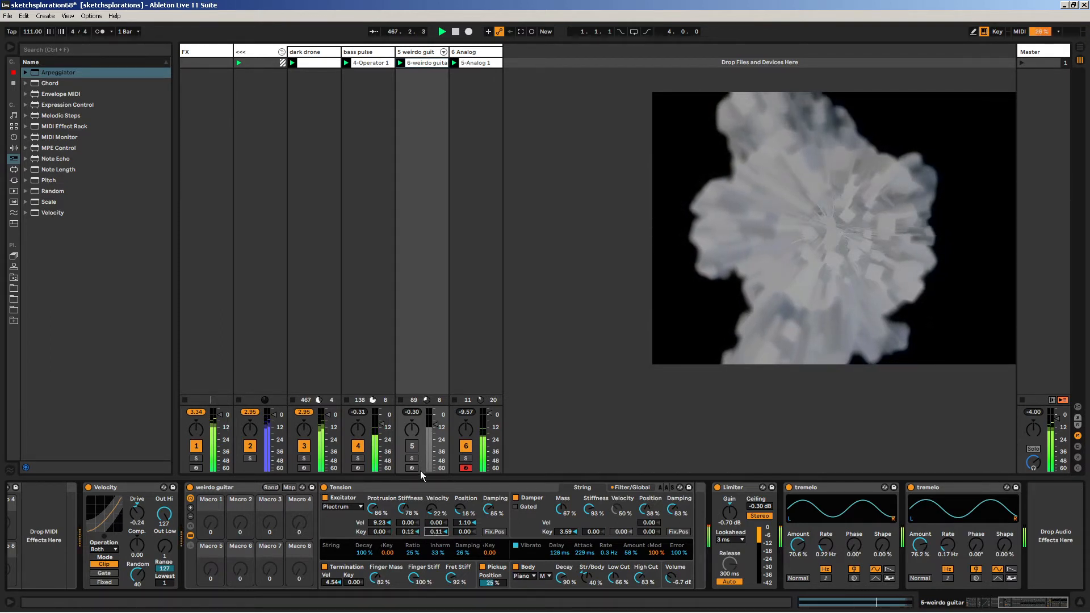
- Unmute the weirdo guitar track and switch Tension and its instrument rack off and on again
click(325, 487)
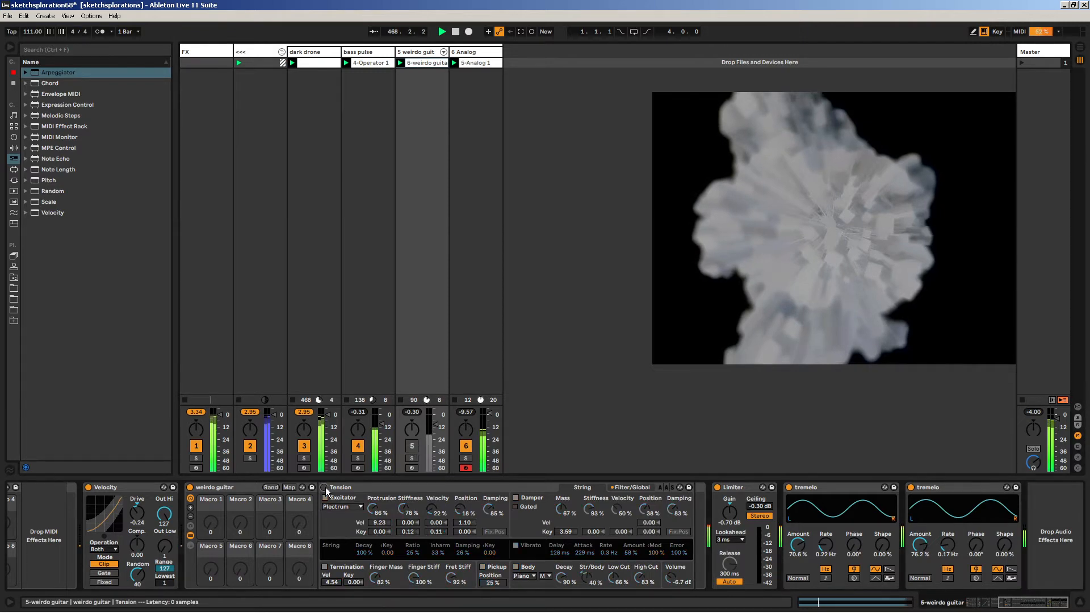
click(413, 447)
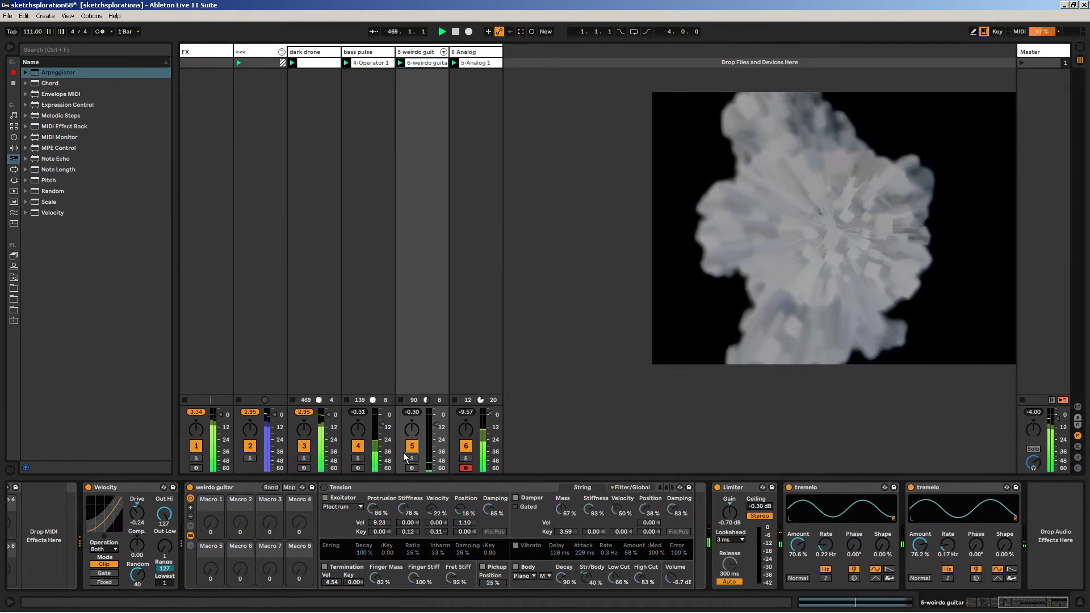
click(324, 488)
click(324, 488)
click(324, 488)
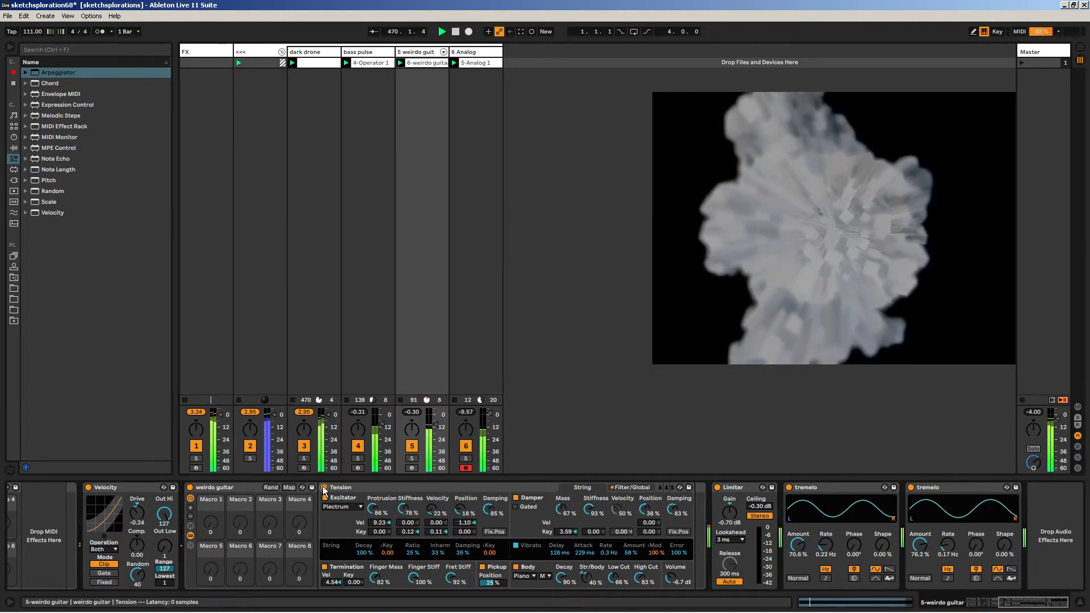
click(324, 487)
click(324, 488)
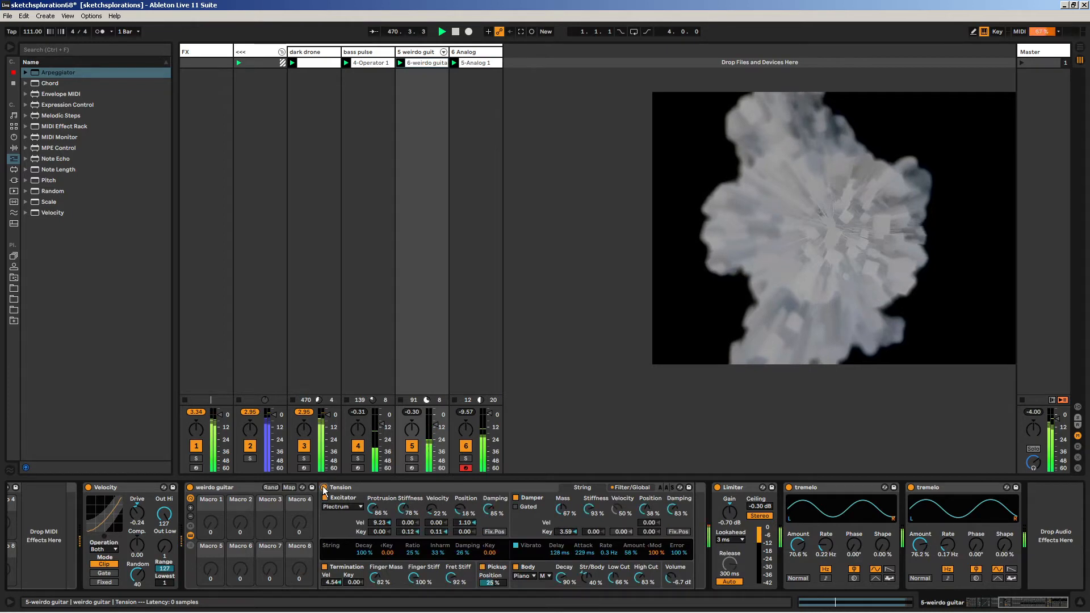
click(488, 489)
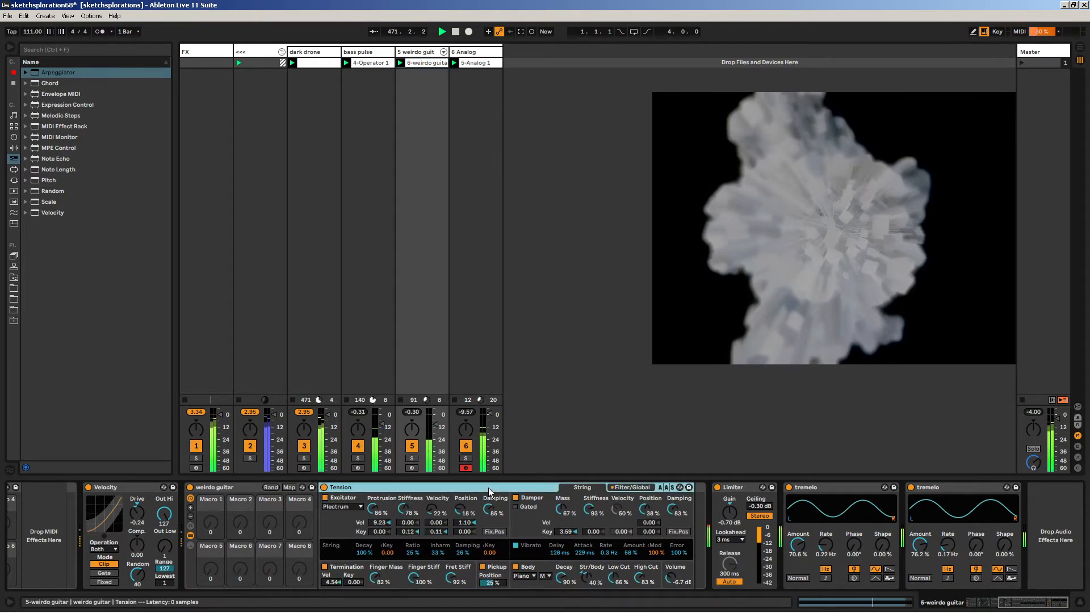
click(191, 487)
click(190, 489)
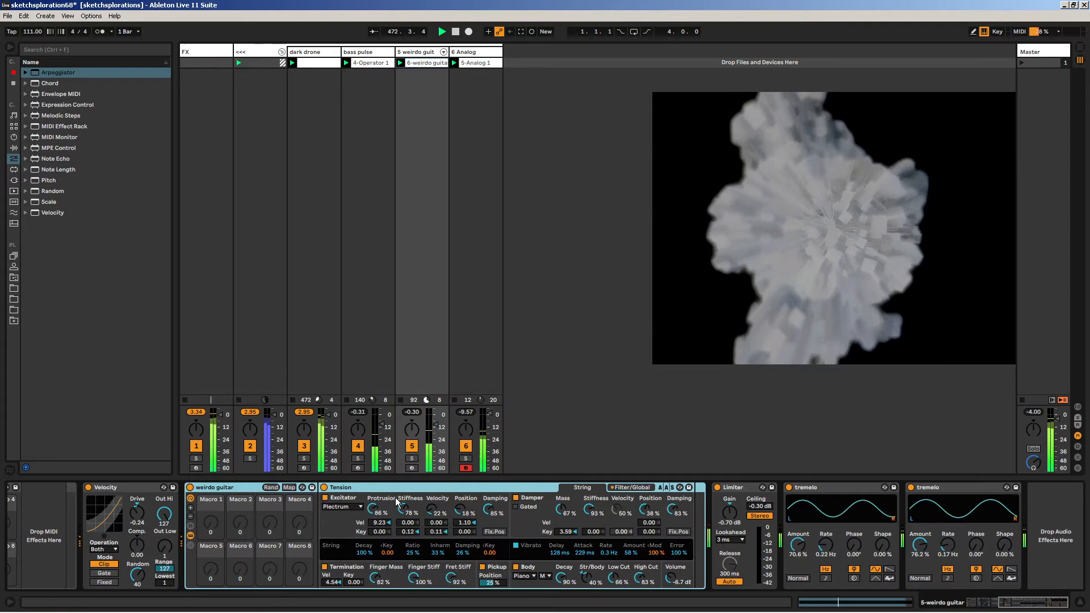
- Reset Tension's excitator Stiffness and Velocity key amounts, then set them to 0.11 and 0.14
double_click(411, 531)
double_click(436, 531)
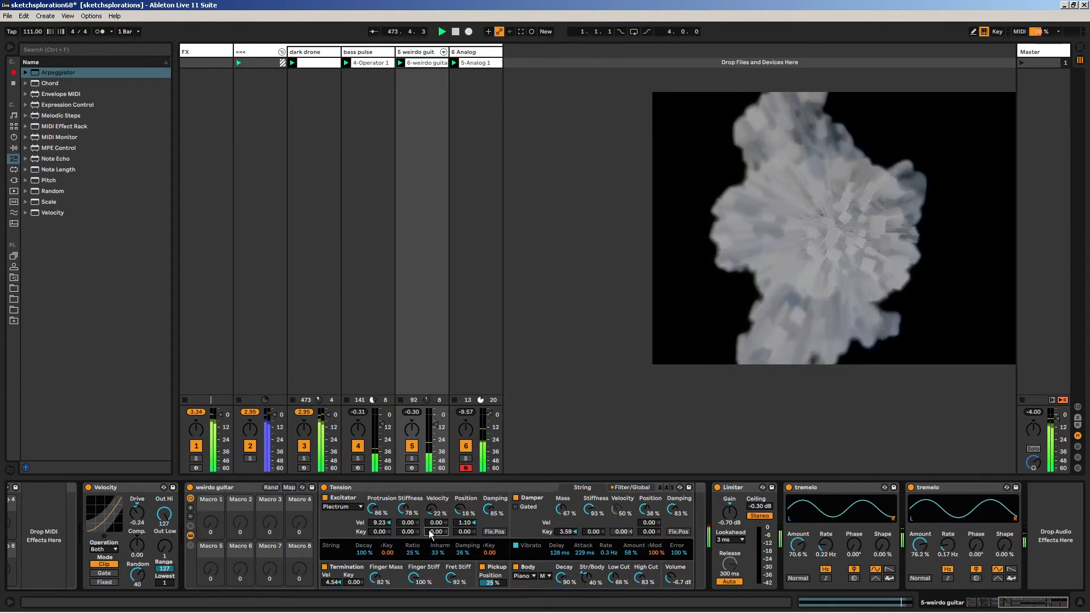
drag(407, 532, 436, 531)
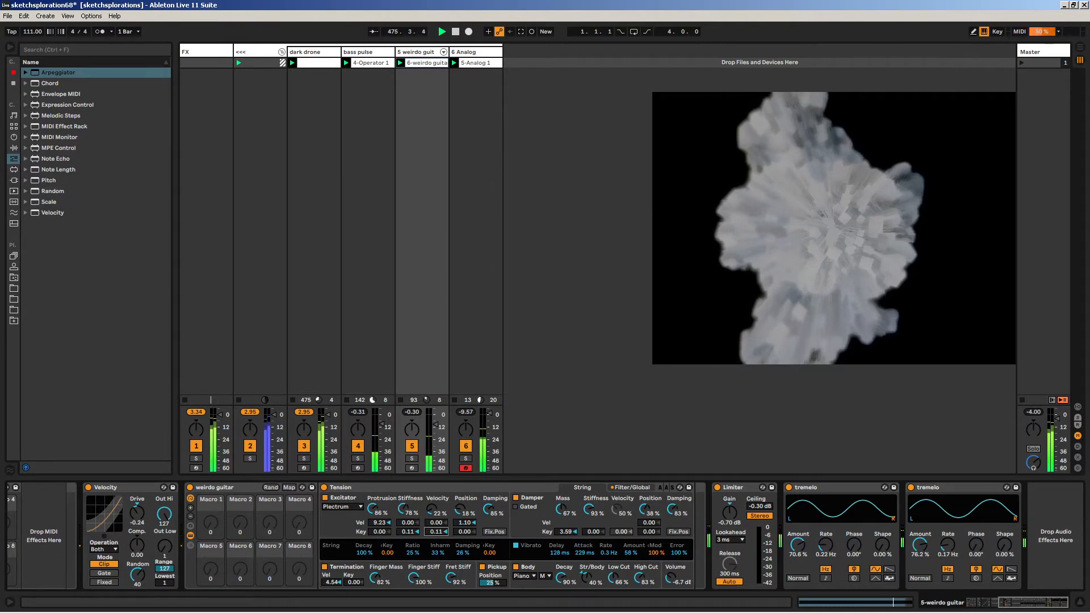
- Set the bass pulse track's volume to about -7.5 dB and lower the dark drone to about -28 dB
click(317, 53)
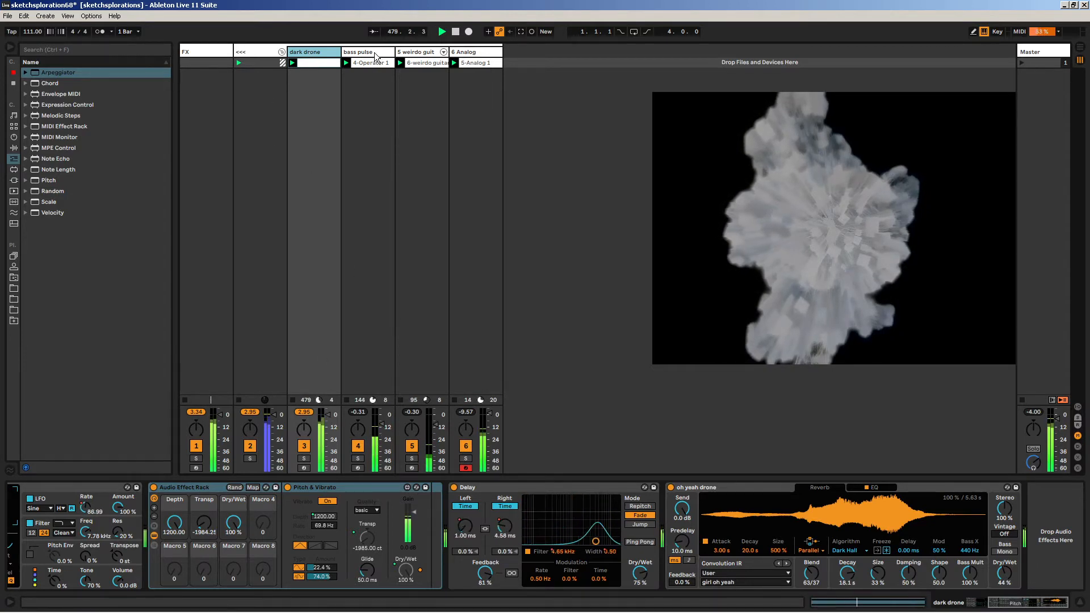
click(367, 362)
drag(382, 424, 382, 422)
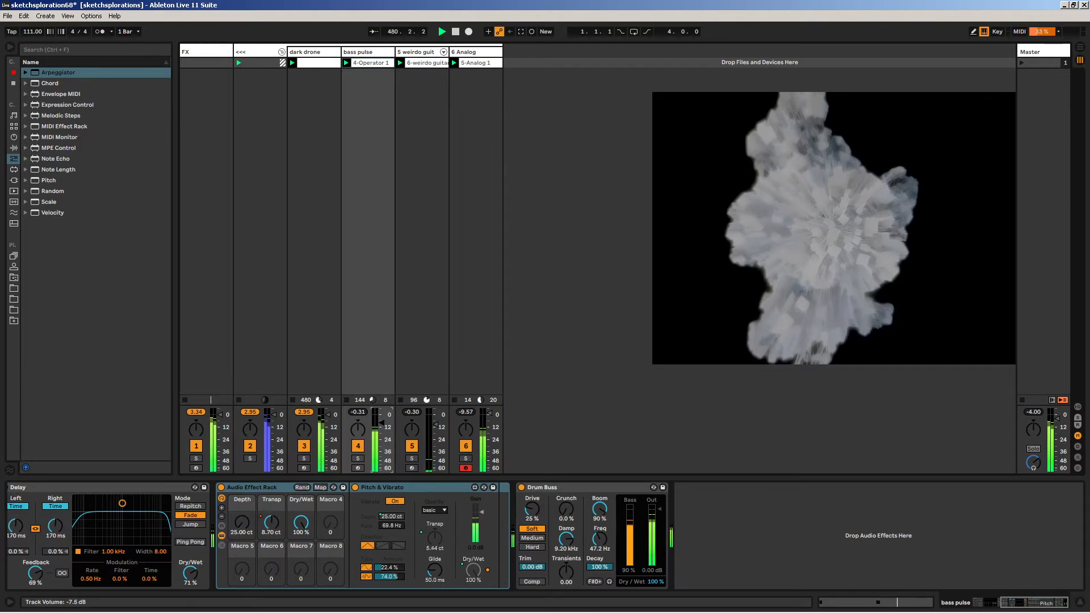
click(422, 131)
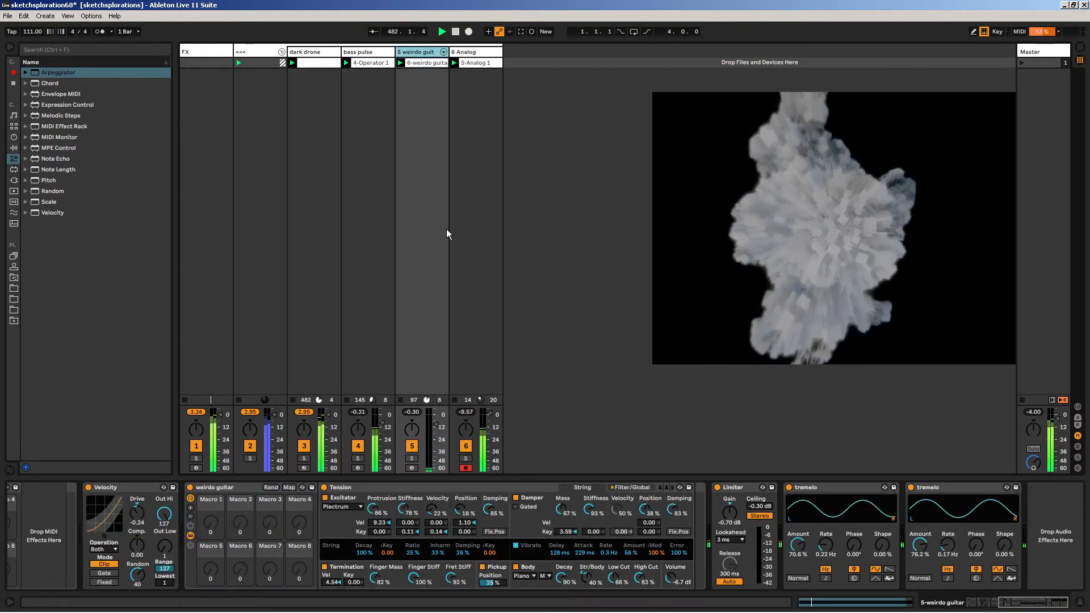
click(320, 417)
drag(329, 415, 329, 437)
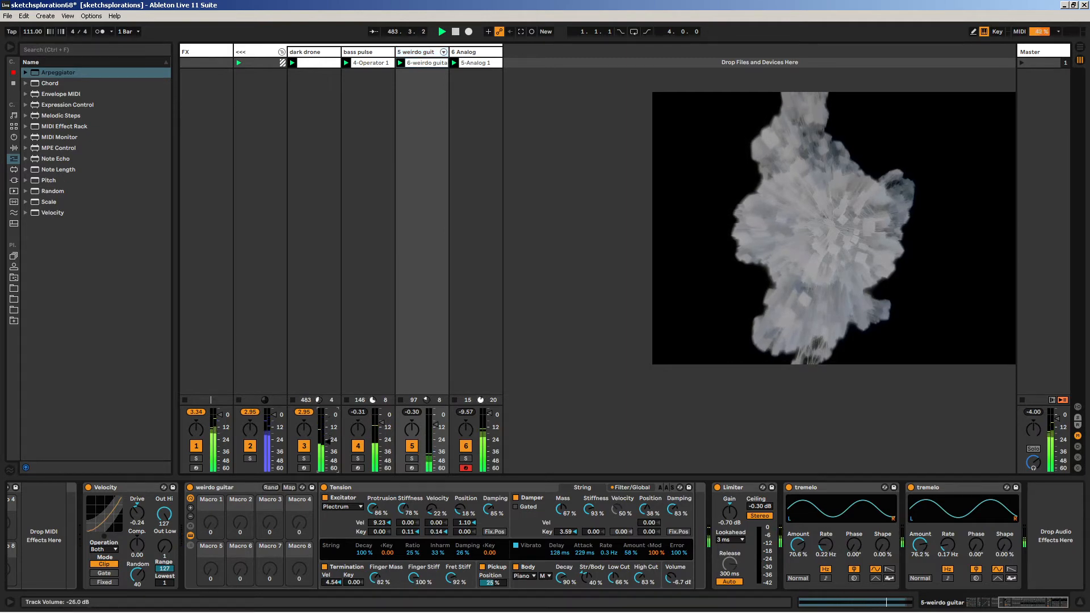
- Rename the Analog track as public access
click(475, 52)
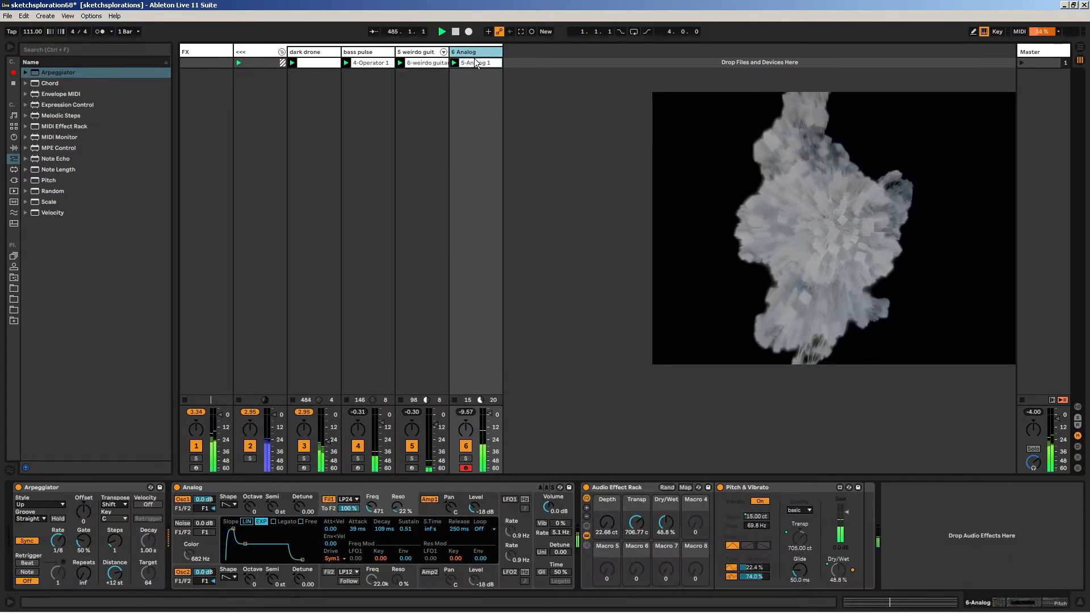
key(ctrl+r)
text(public)
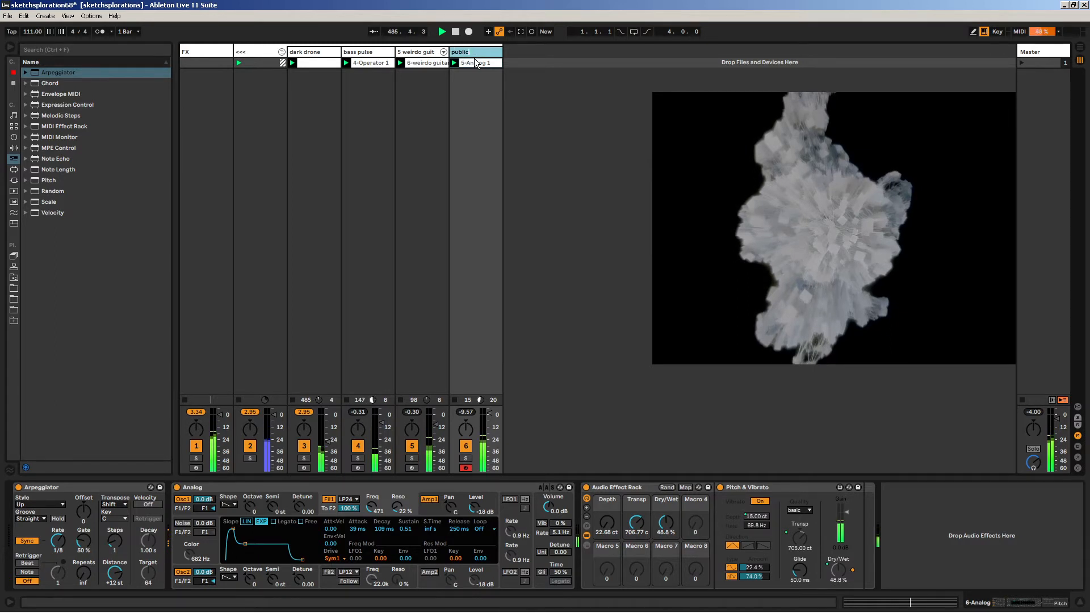
text( access)
key(Return)
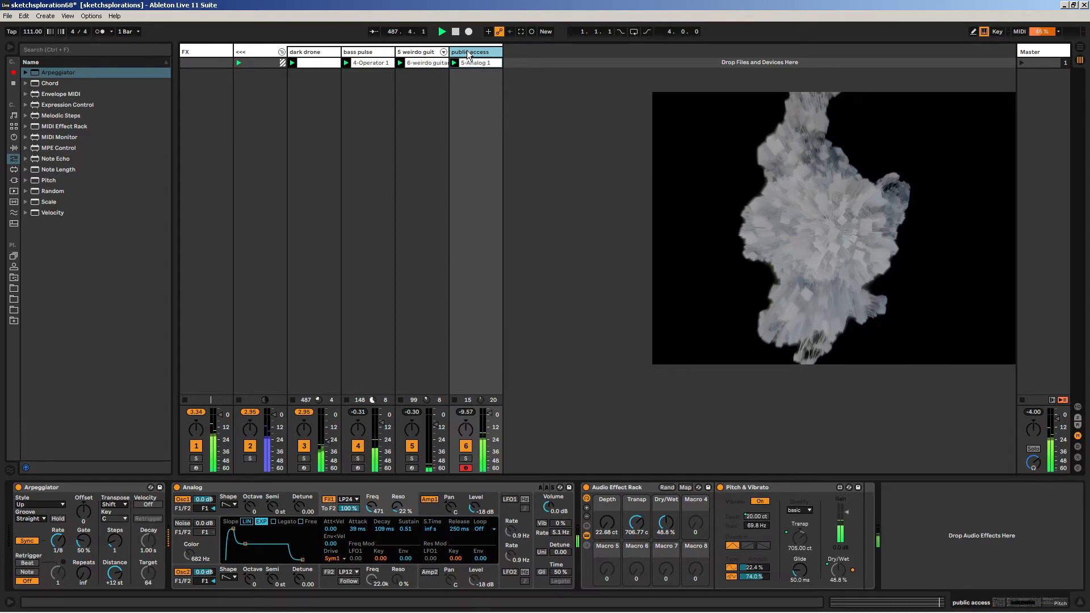
- Duplicate the public access track and launch the copied clip
key(ctrl+d)
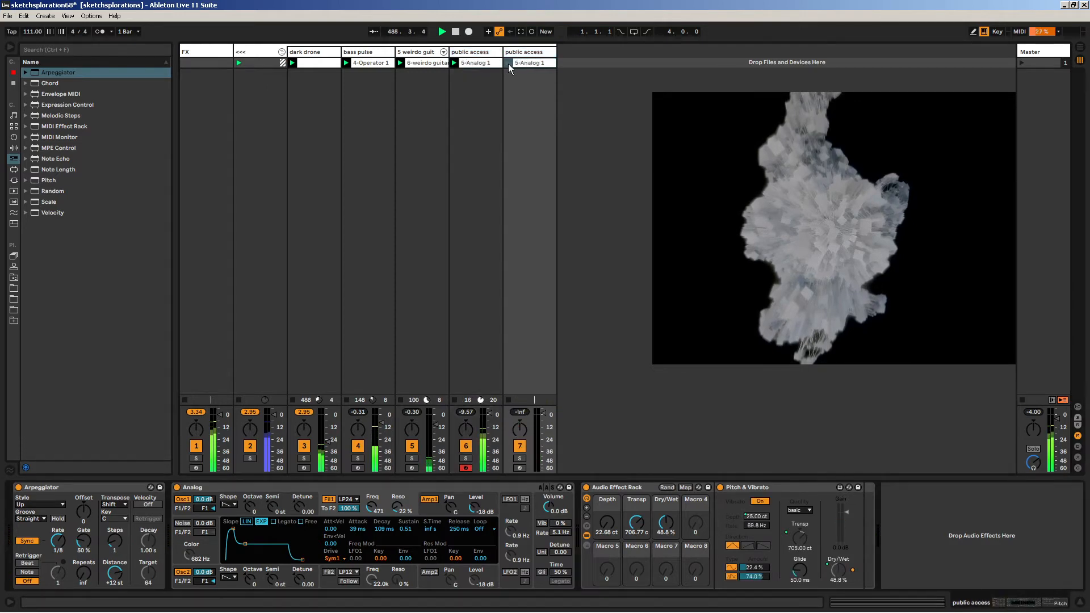
click(509, 62)
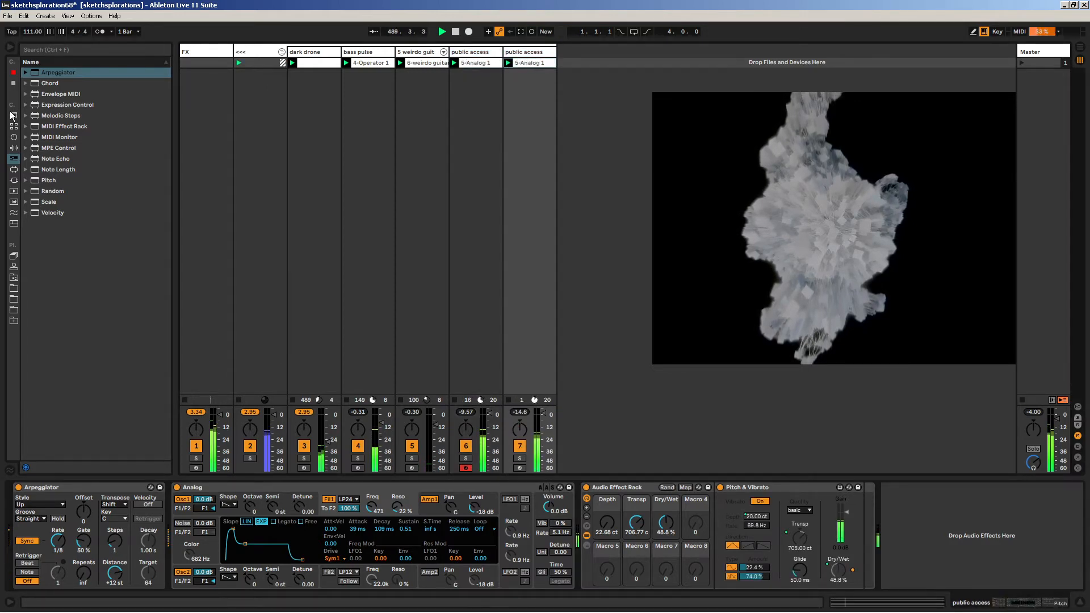
- Insert a Pitch MIDI effect at +5 st before the duplicate's Analog and set its Arpeggiator to rate 1/6 and gate 64 %
click(15, 149)
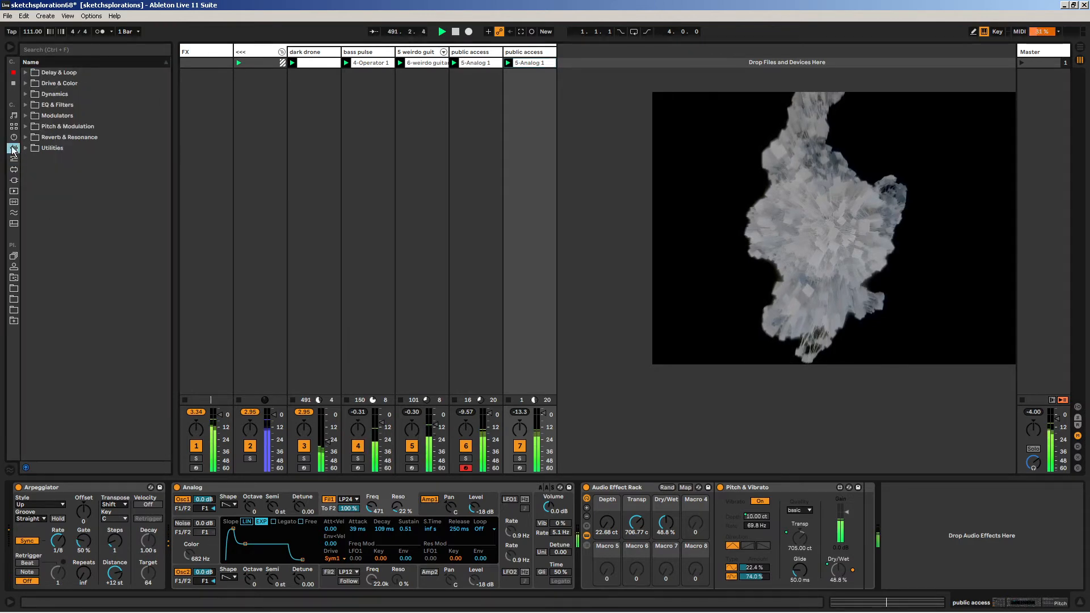
click(13, 160)
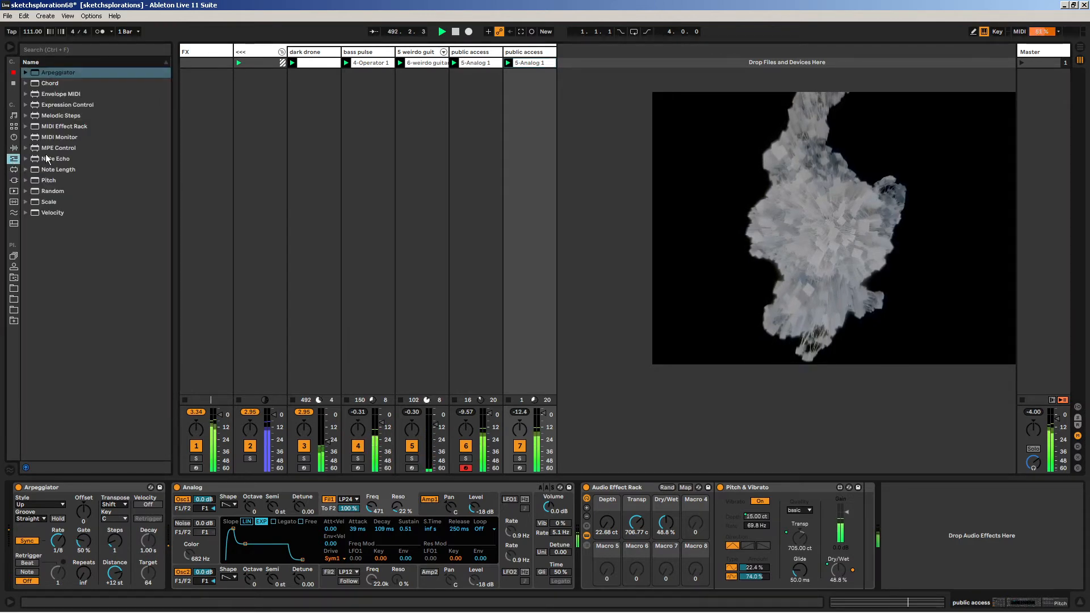
drag(44, 180, 176, 526)
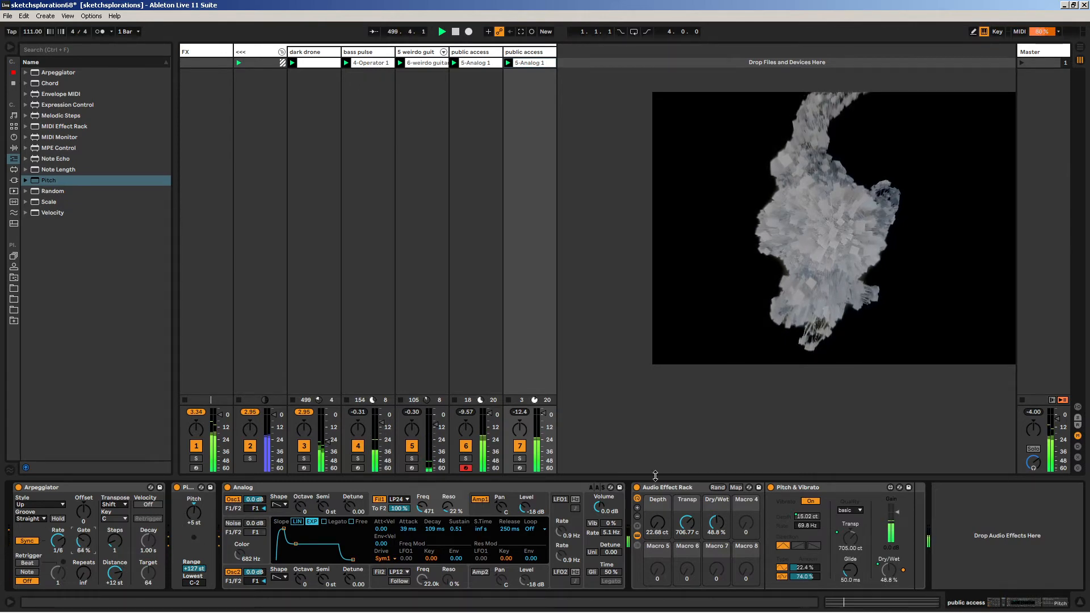
- Group the two public access tracks into one group track
click(464, 46)
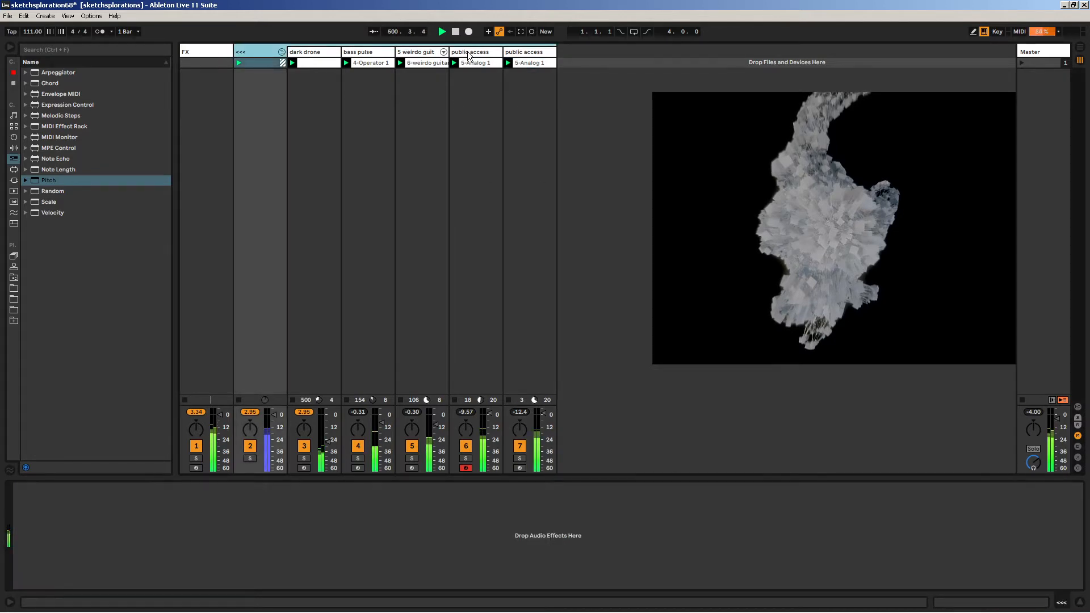
click(469, 55)
click(524, 54)
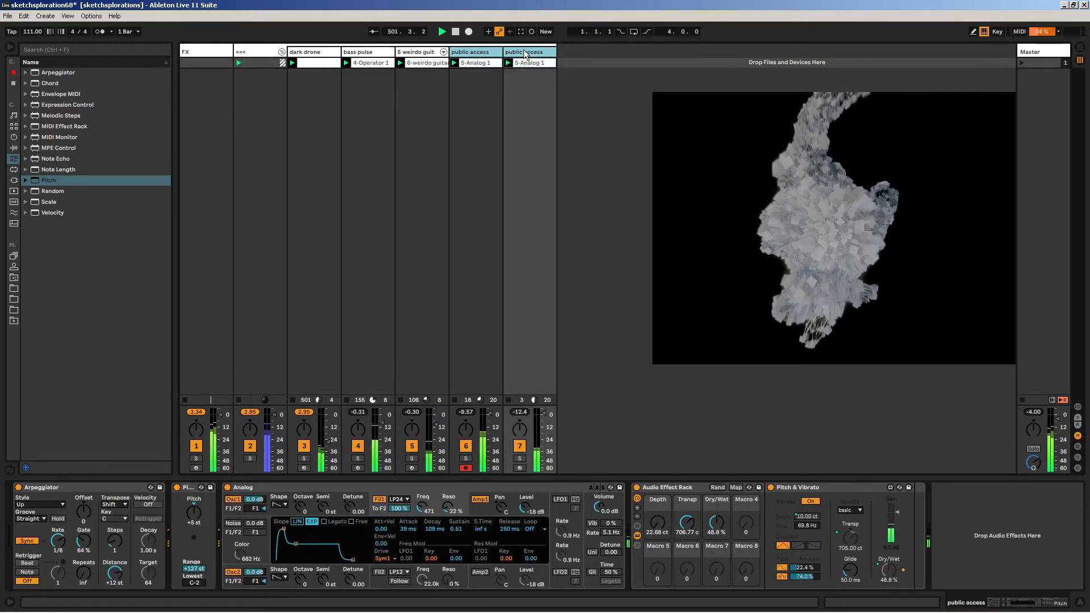
key(ctrl+g)
click(526, 55)
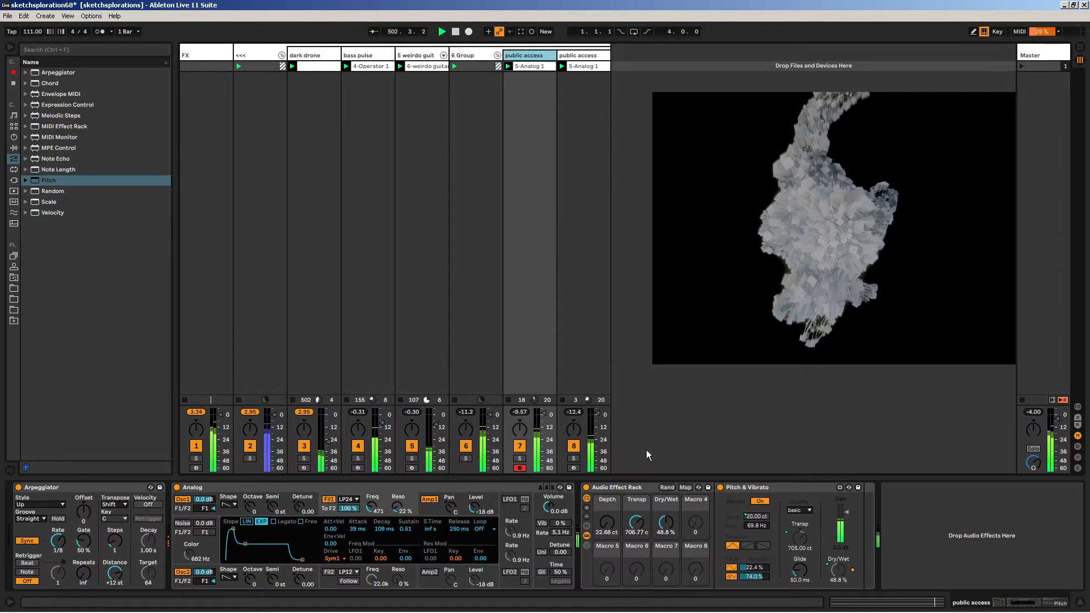
- Rename the first public access track's Audio Effect Rack as pitcher and move it onto the group track
click(617, 487)
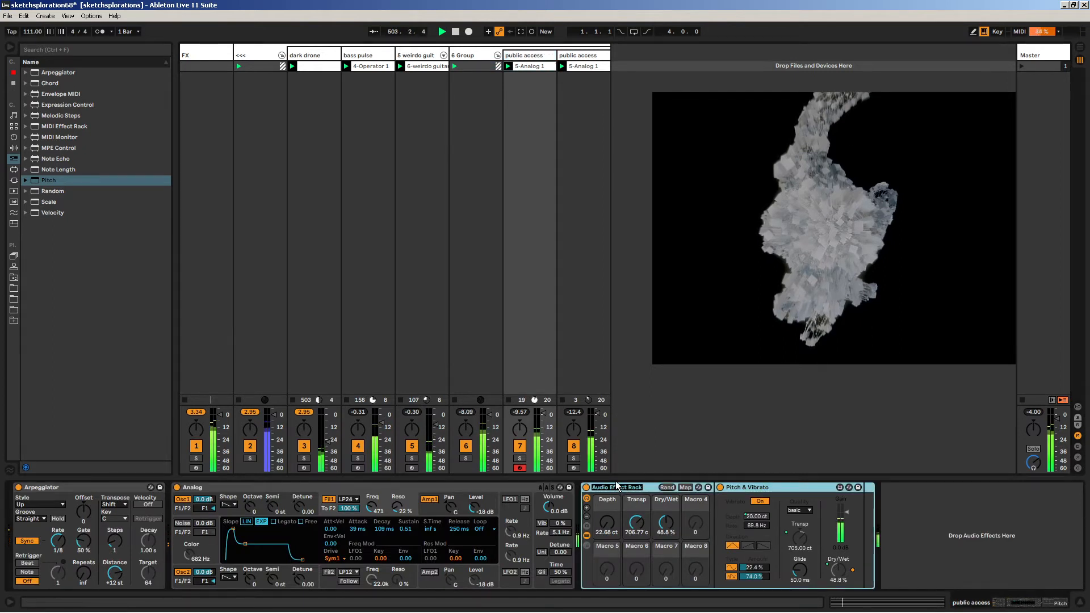
text(pitcher)
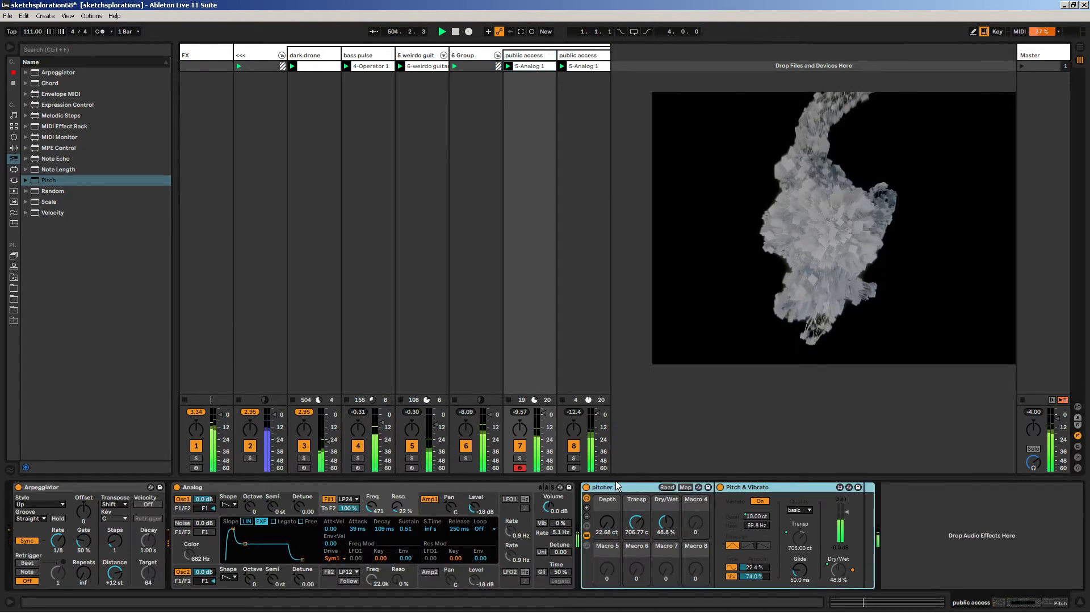
click(474, 67)
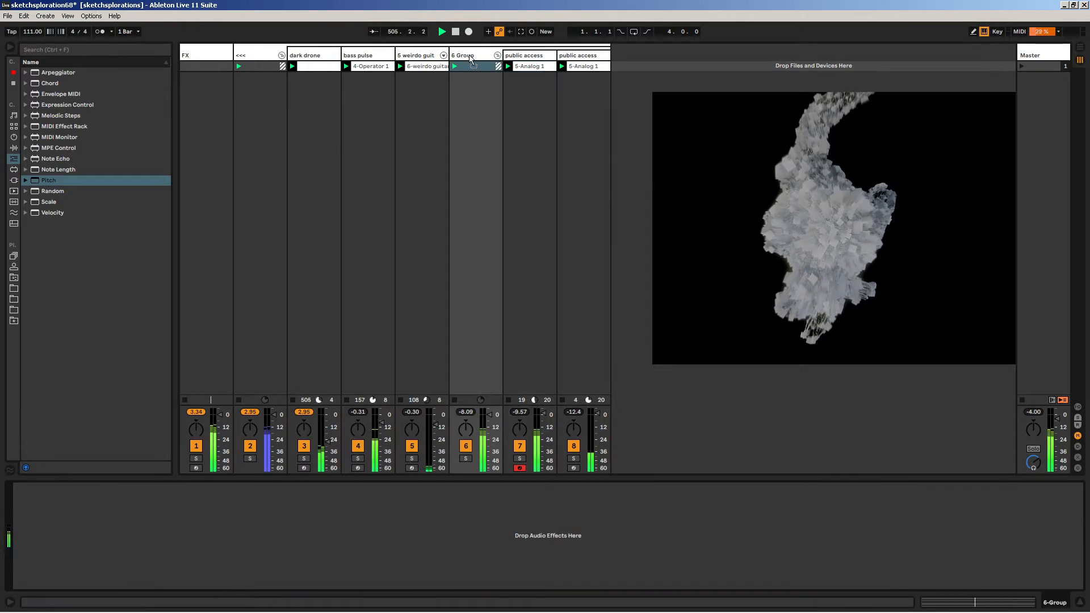
- Delete the Audio Effect Rack with Pitch & Vibrato from the second public access track
click(583, 56)
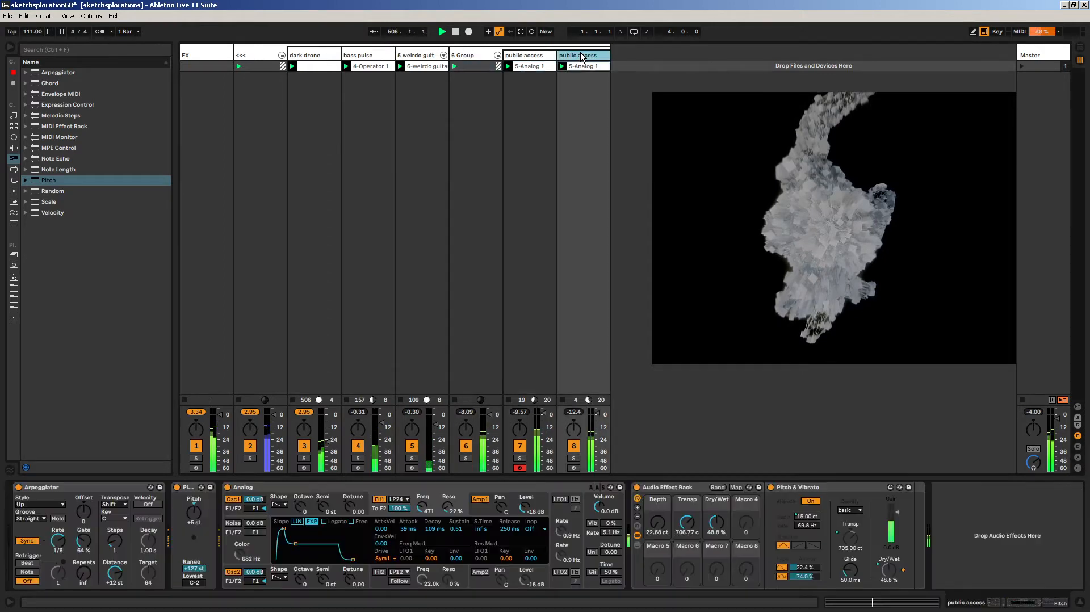
click(654, 485)
key(Delete)
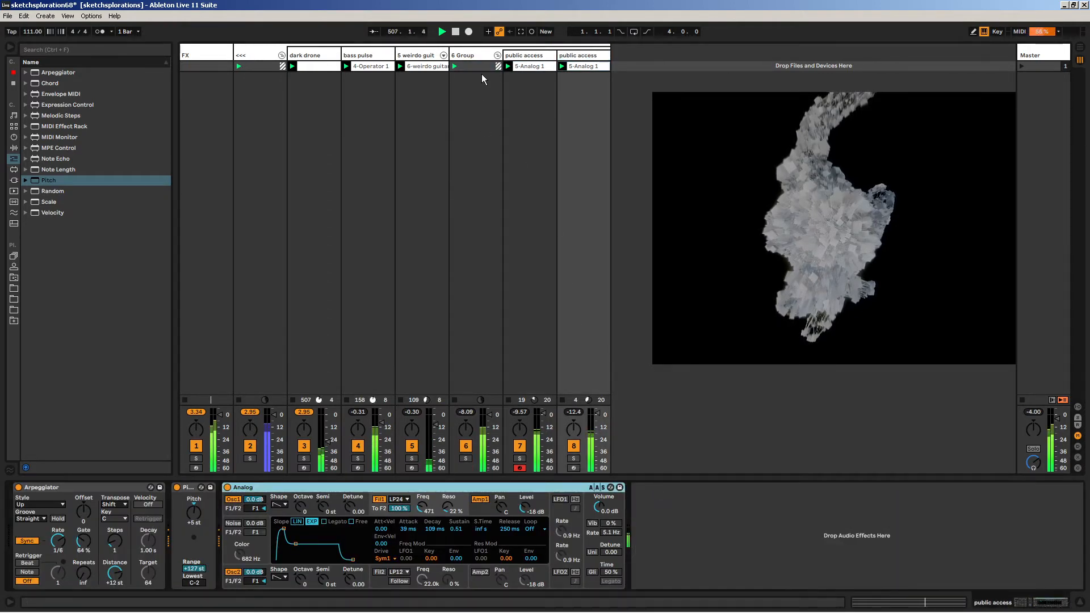
- Insert a new MIDI track after the second public access track and search the browser for Operator
click(577, 57)
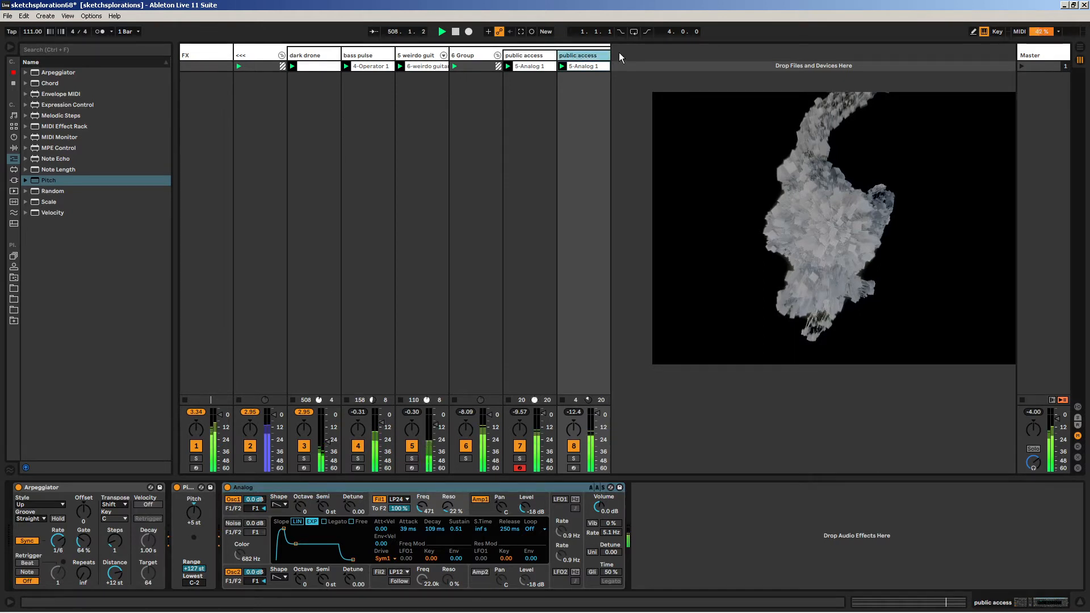
key(ctrl+shift+t)
key(ctrl+f)
text(oper)
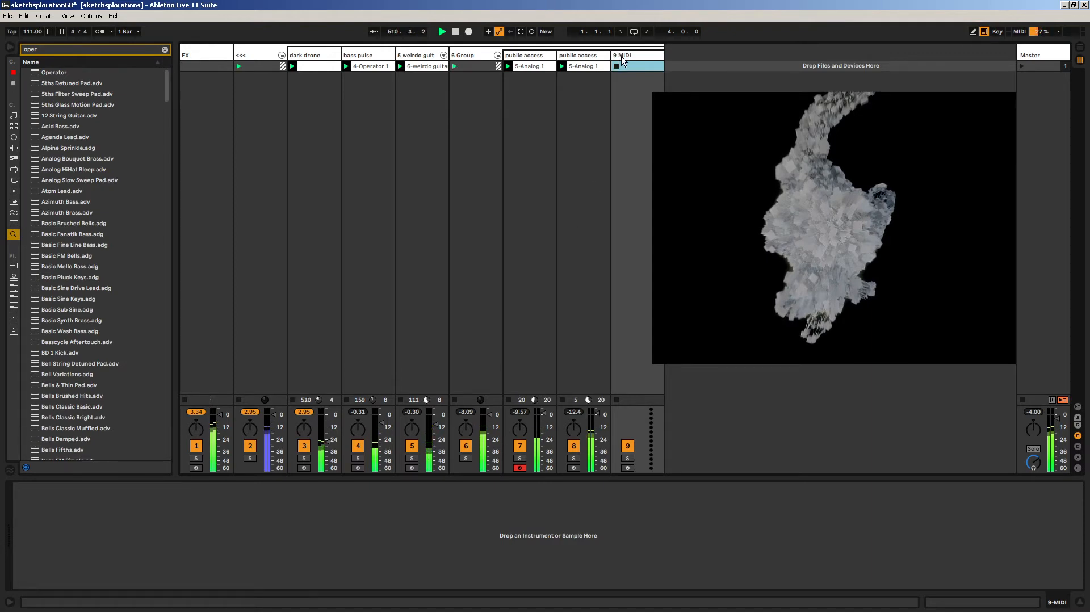
click(628, 54)
key(Delete)
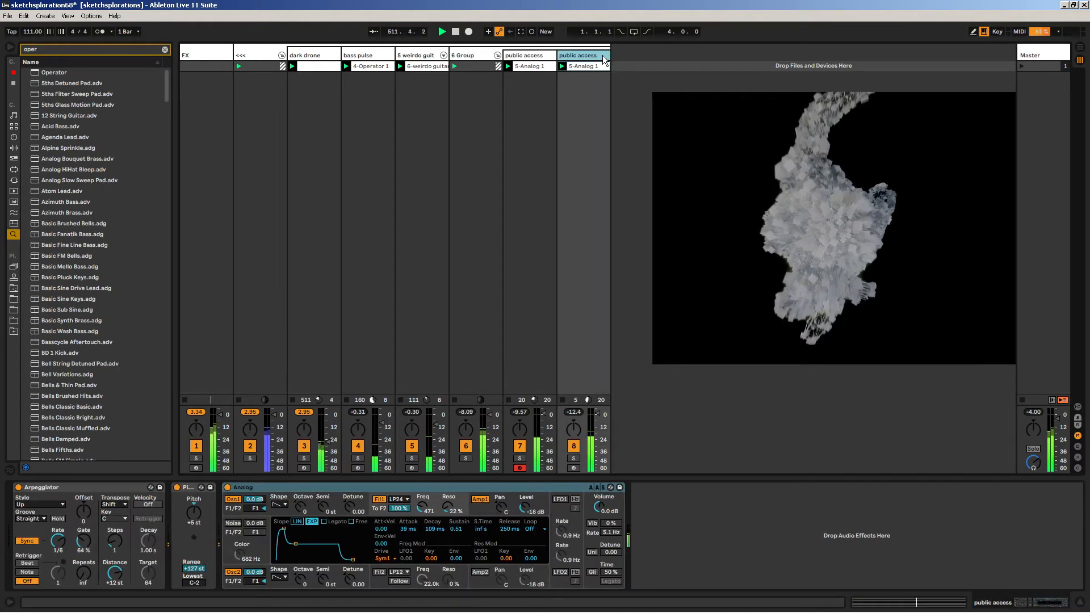
key(ctrl+z)
- Load the default Operator onto the new MIDI track and set its filter resonance to 27 %
key(ctrl+f)
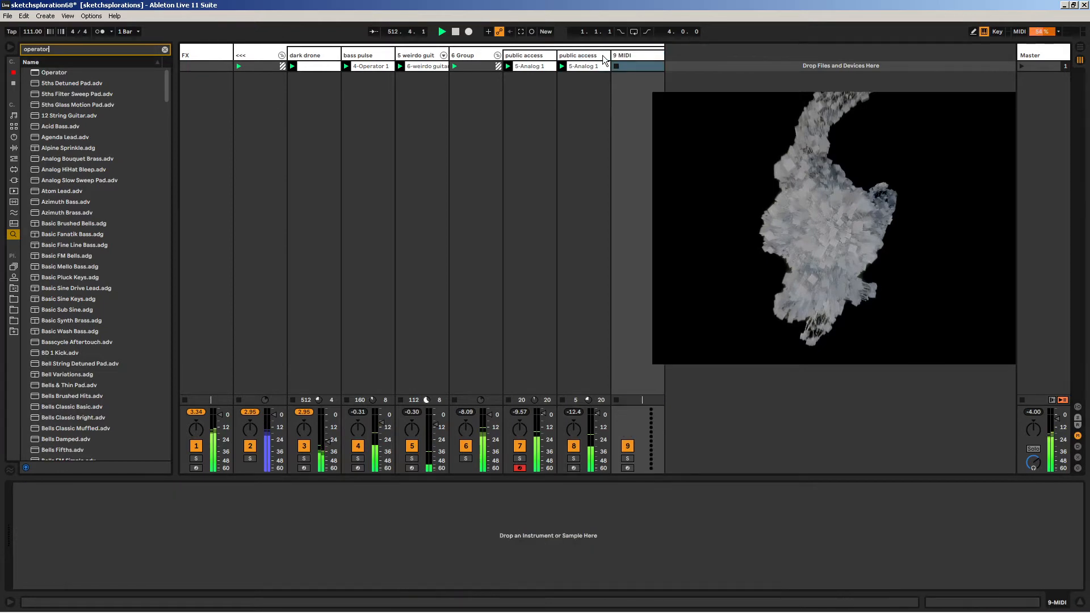
key(Down)
key(Return)
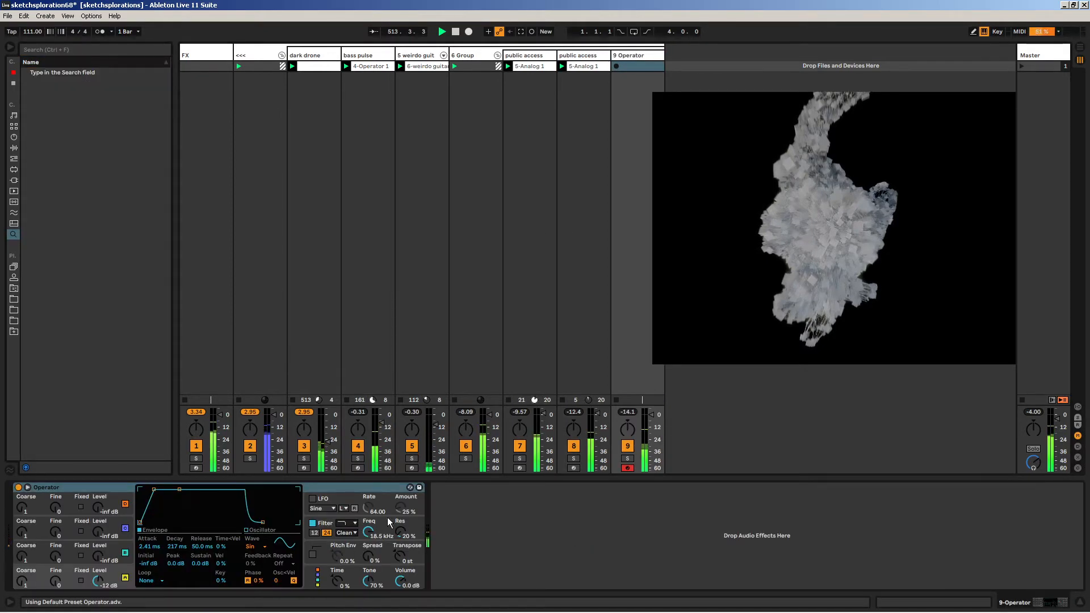
key(x)
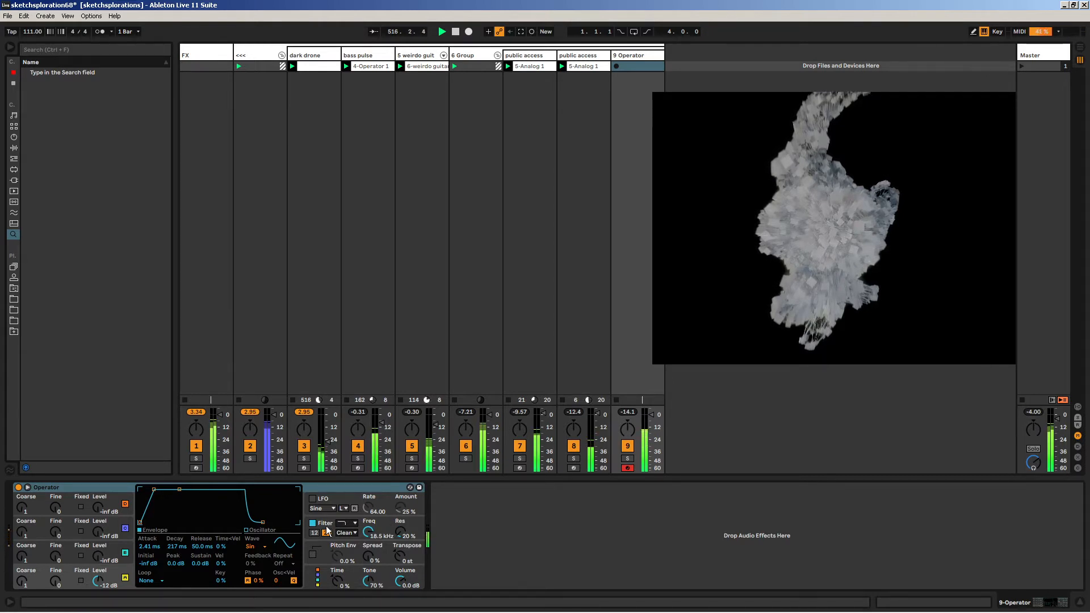
drag(401, 533, 401, 526)
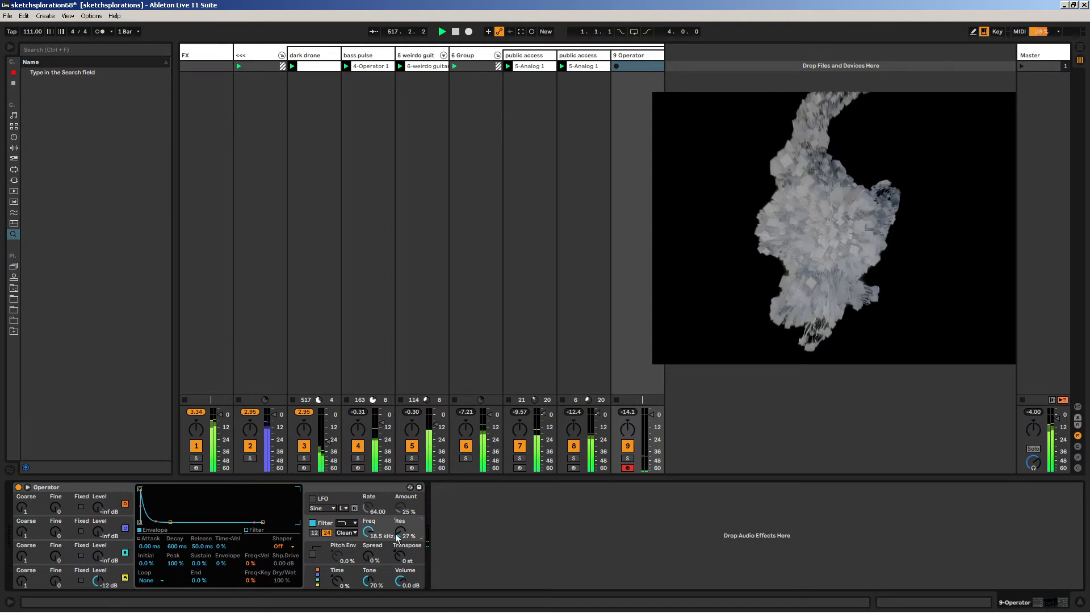
- Lower the Limiter ceiling on the weirdo guitar track to -5.81 dB
click(425, 56)
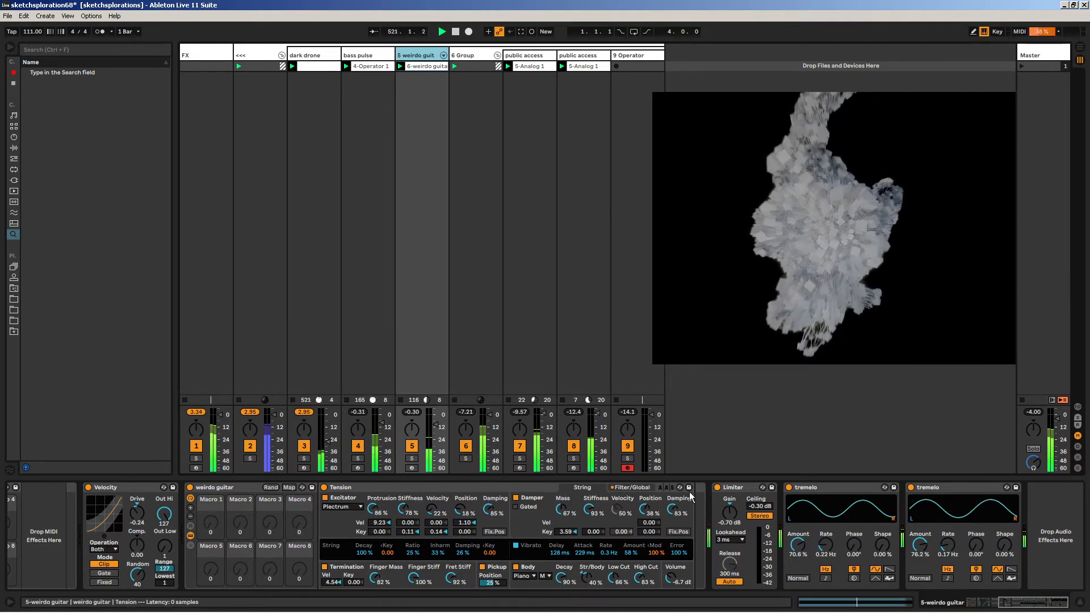
drag(759, 506, 760, 525)
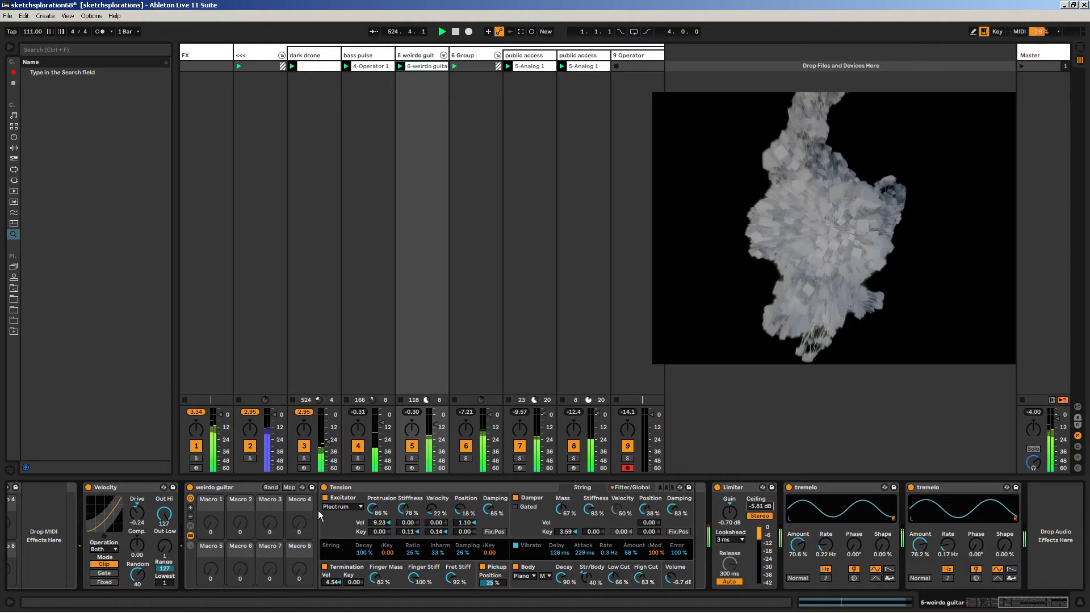
click(380, 490)
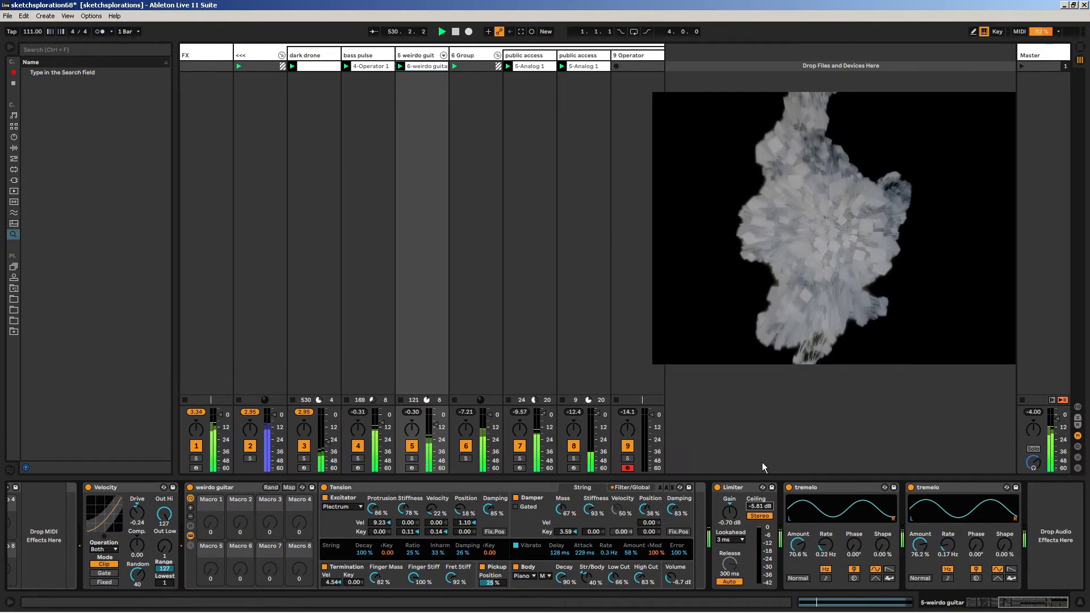
- Raise the dark drone track's volume
click(469, 75)
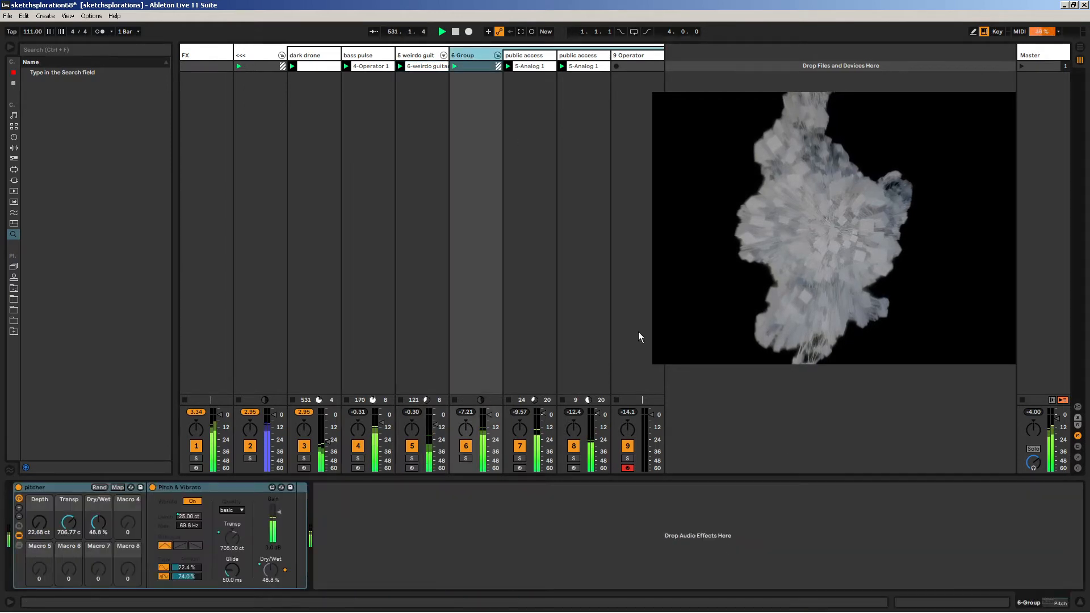
click(13, 149)
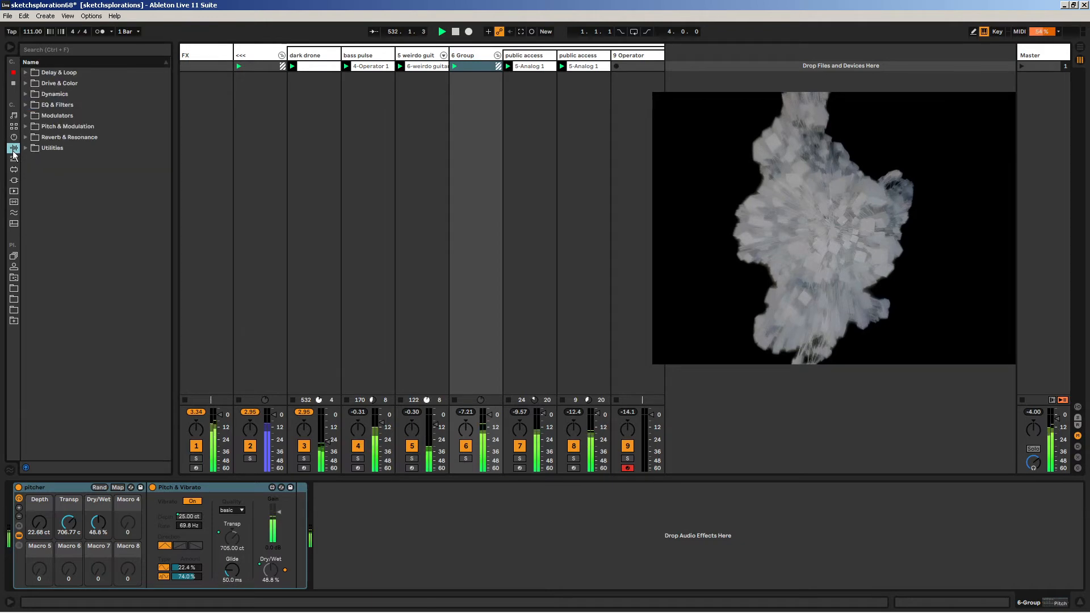
click(648, 56)
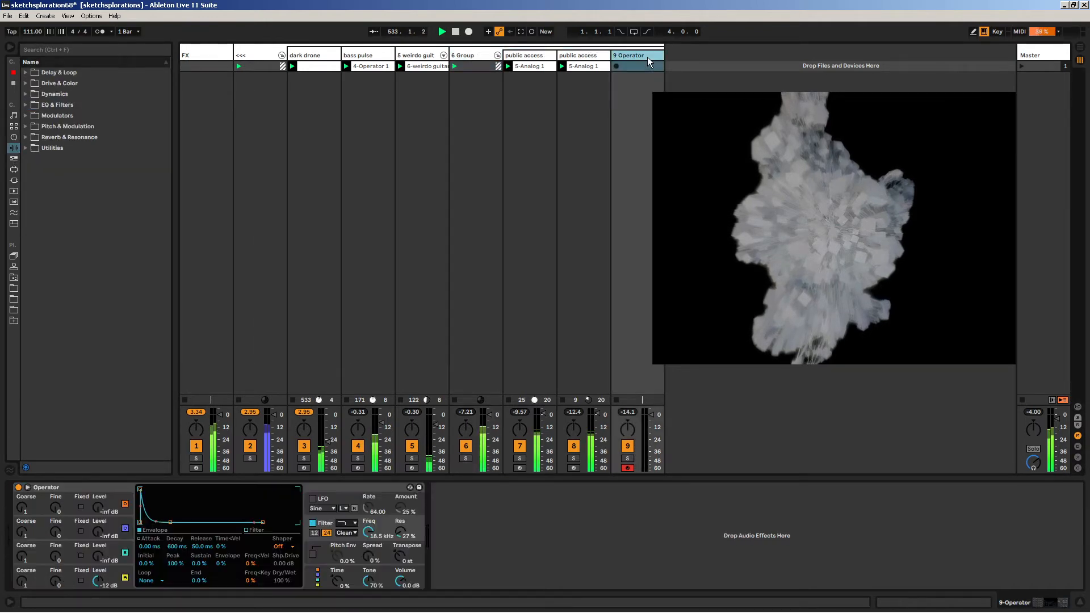
drag(328, 442, 328, 439)
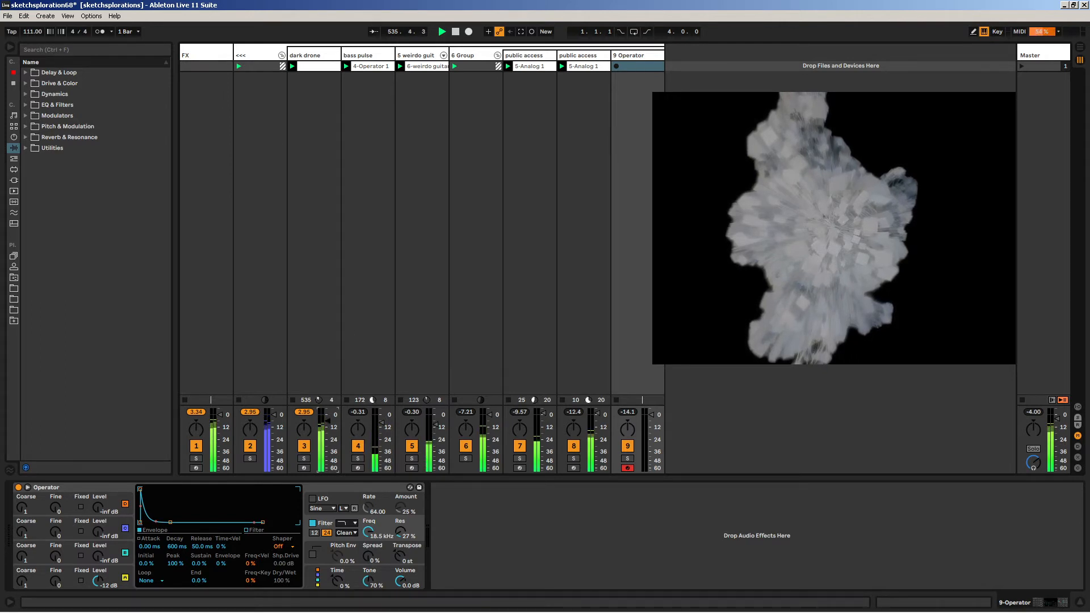
- Record a new clip in the Operator track's first slot and end recording so it loops
click(628, 56)
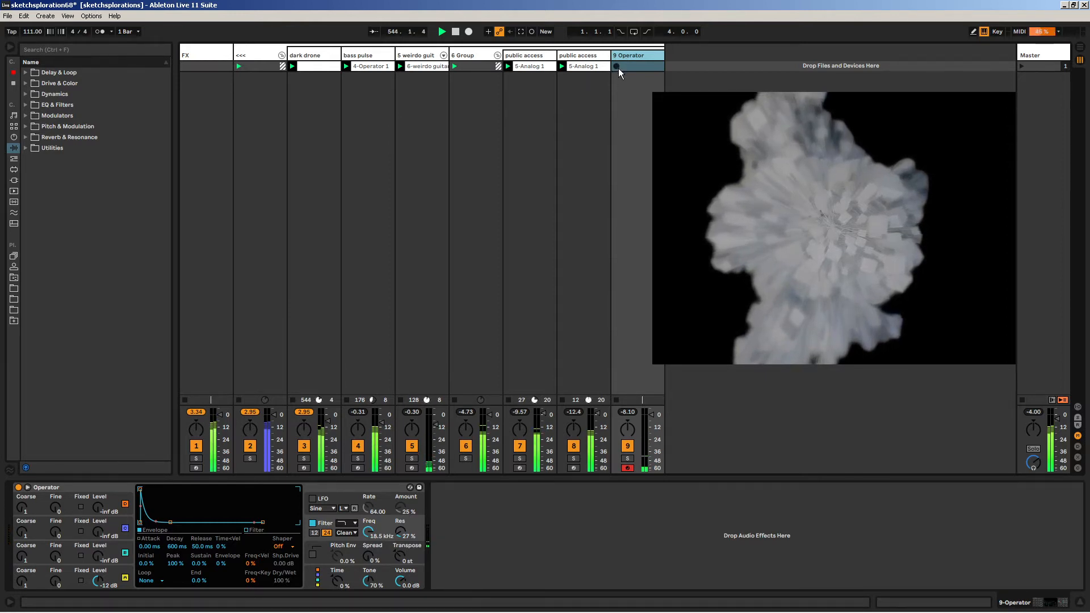
click(616, 66)
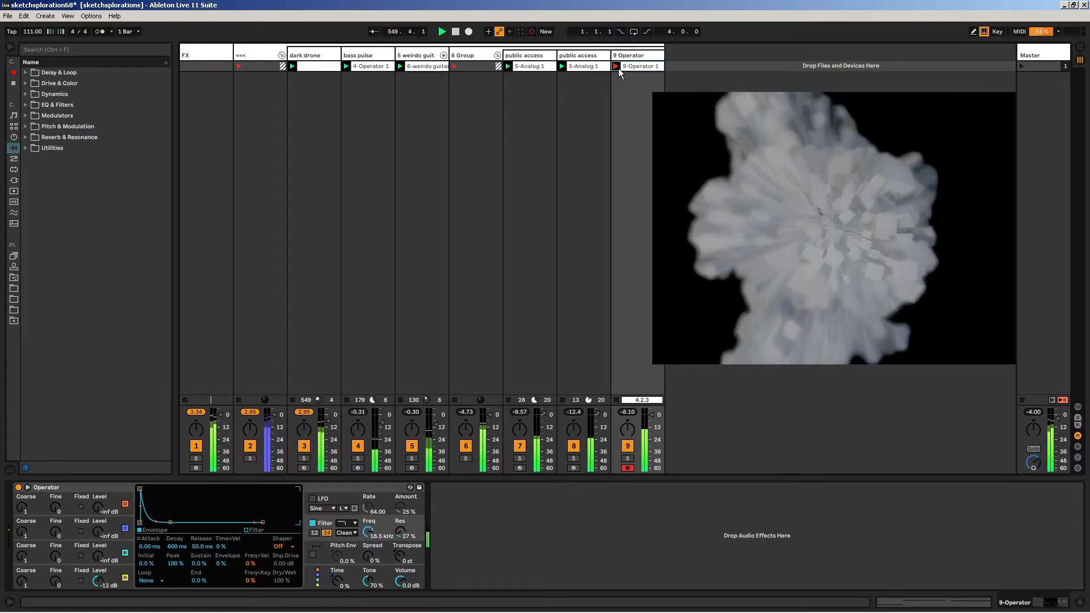
click(617, 64)
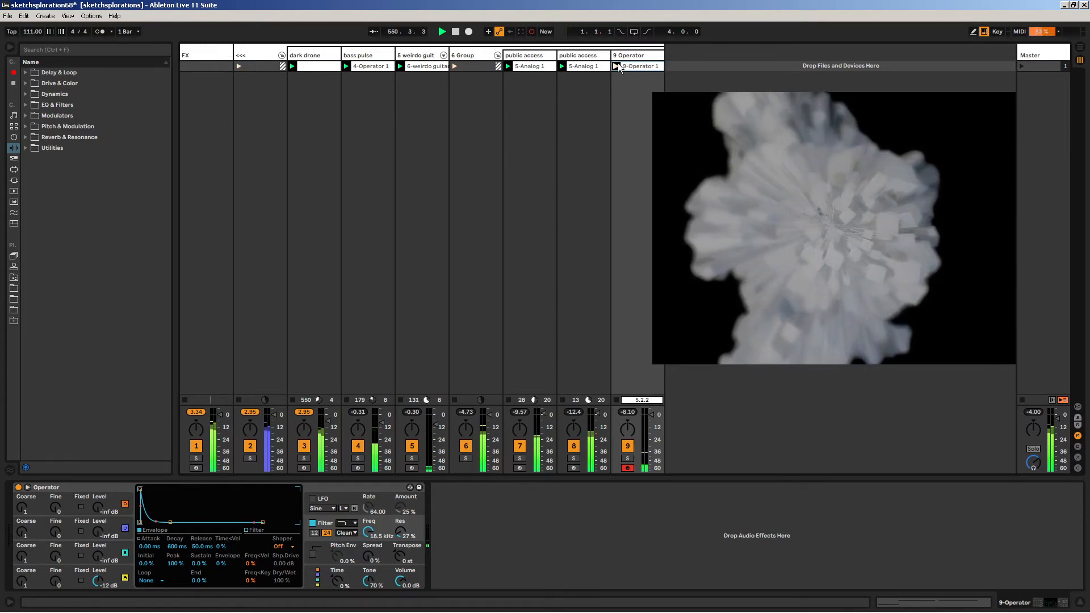
- Add an Auto Pan after Operator with amount 86.5 % and rate 8.33 Hz, and duplicate it
click(534, 55)
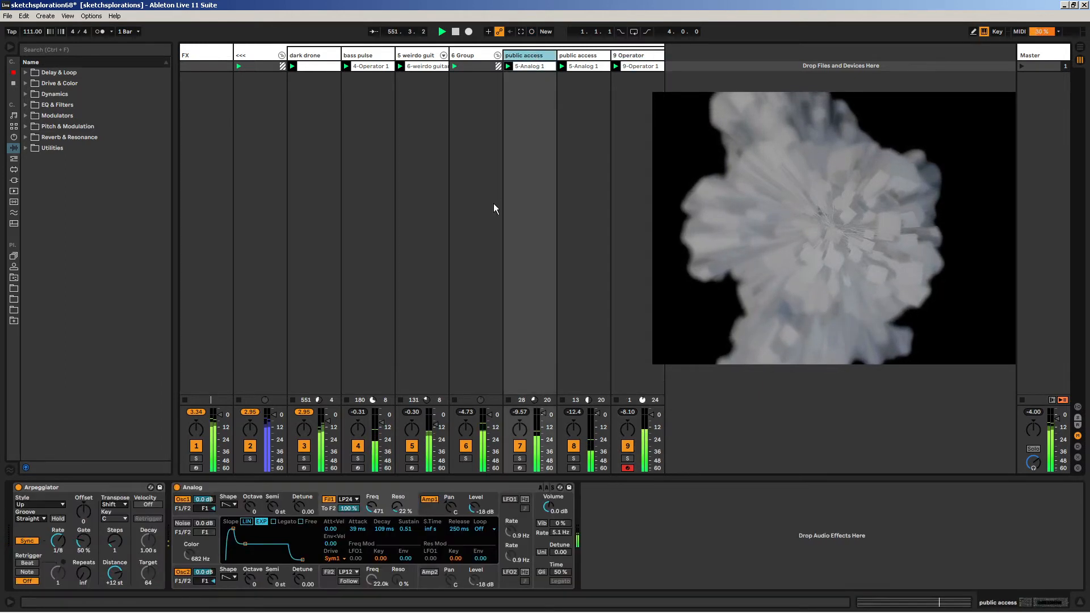
click(630, 55)
click(500, 557)
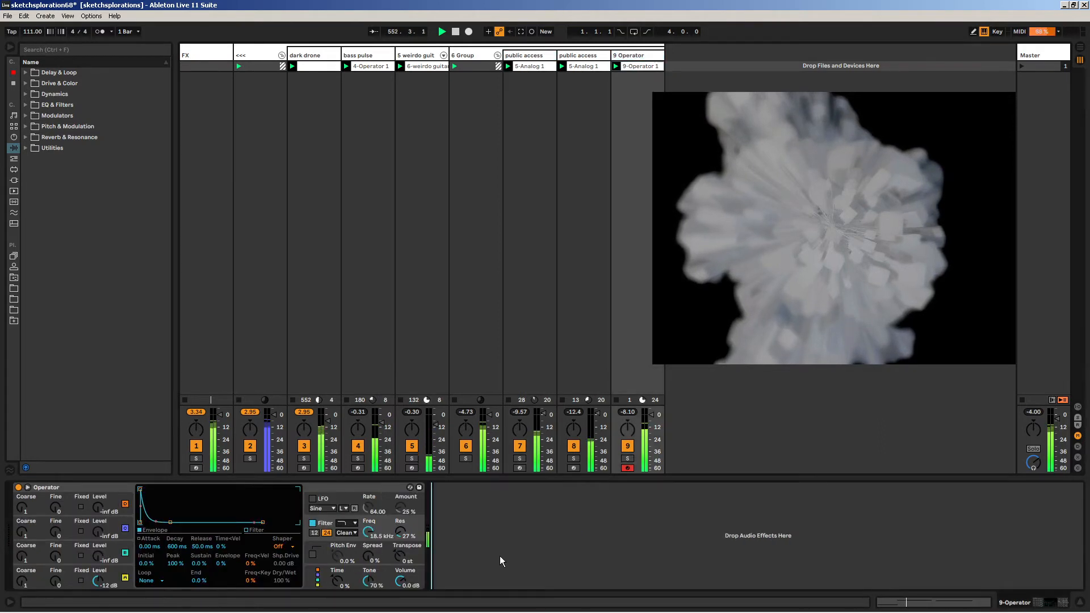
key(ctrl+f)
text(auto pan)
key(Down)
key(Return)
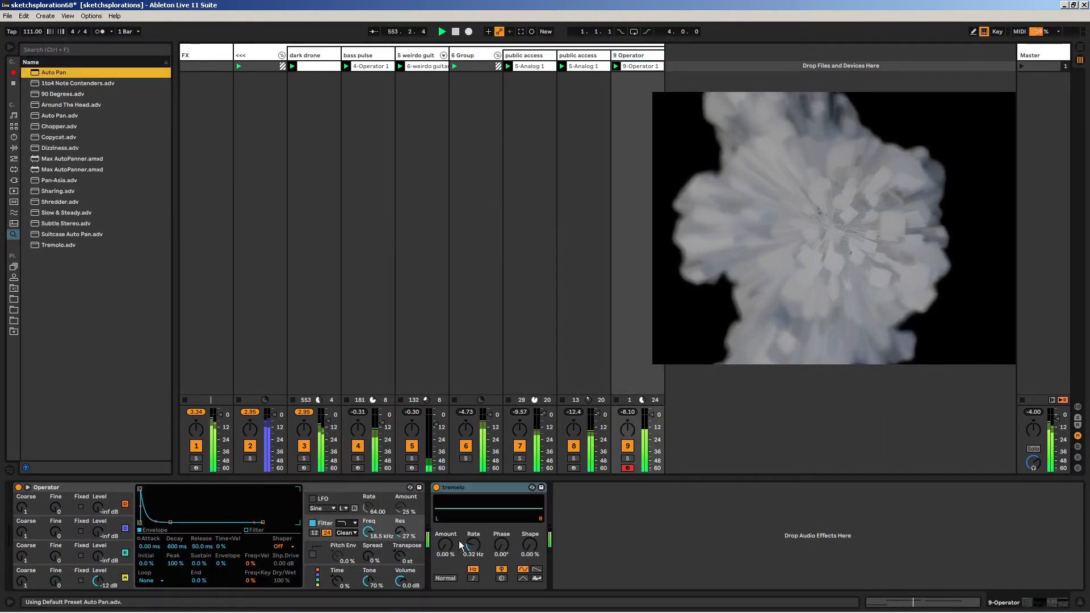
key(Escape)
drag(445, 545, 473, 507)
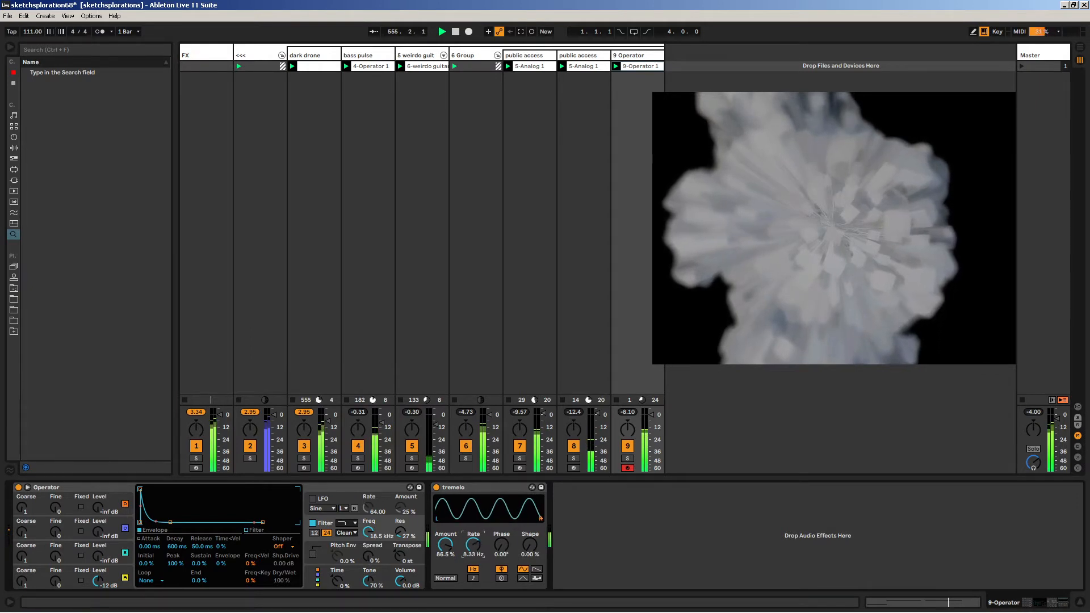
click(497, 487)
key(ctrl+d)
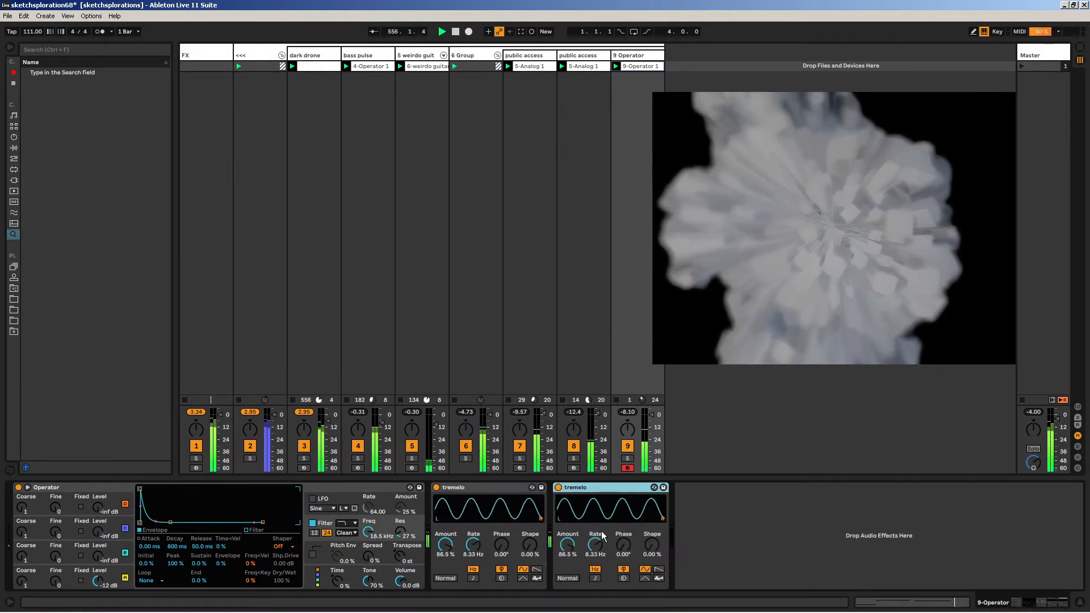
- Enable Operator's LFO with rate 112.89 and amount 8.7 %, and lower the first tremelo's amount to 39.7 %
click(312, 499)
drag(404, 512, 403, 469)
drag(369, 512, 458, 576)
click(347, 509)
click(347, 510)
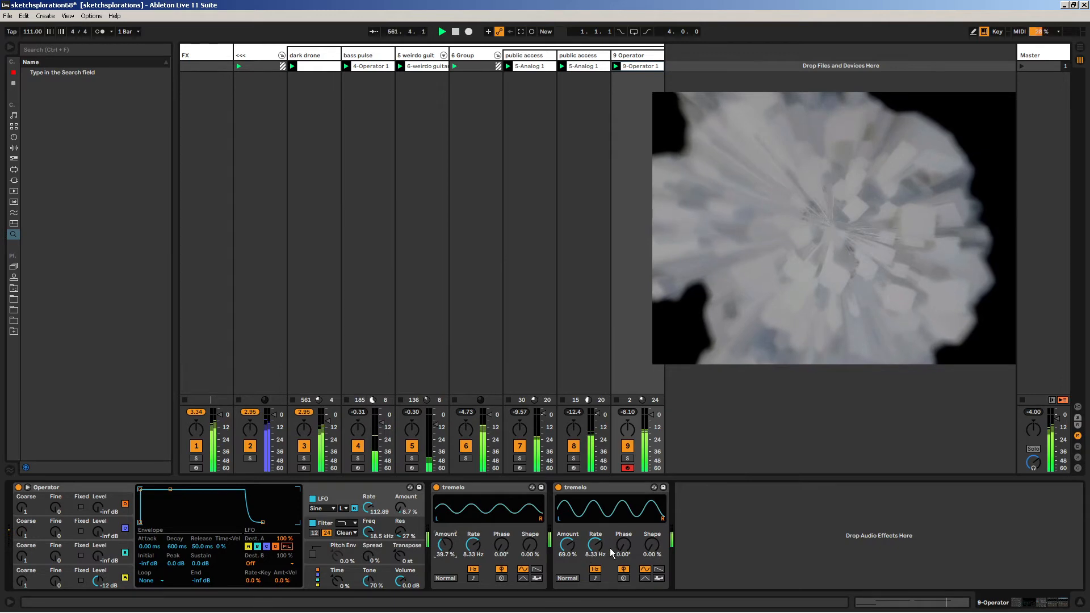
- Set the second tremelo to rate 0.26 Hz and amount 72.2 %, and lower the dark drone track's volume
drag(596, 546, 569, 544)
click(693, 539)
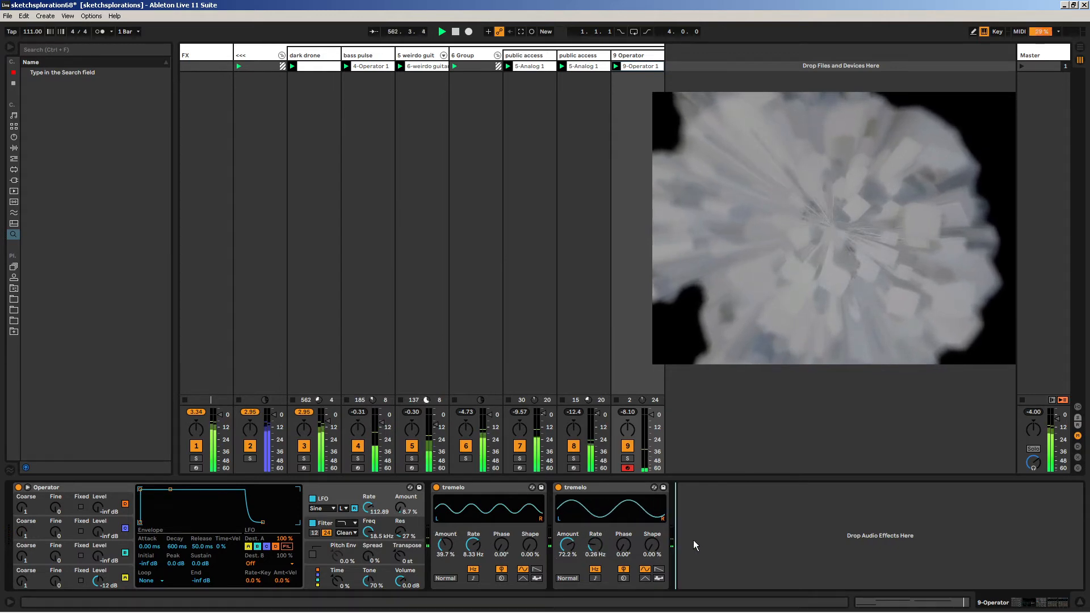
drag(329, 421, 329, 447)
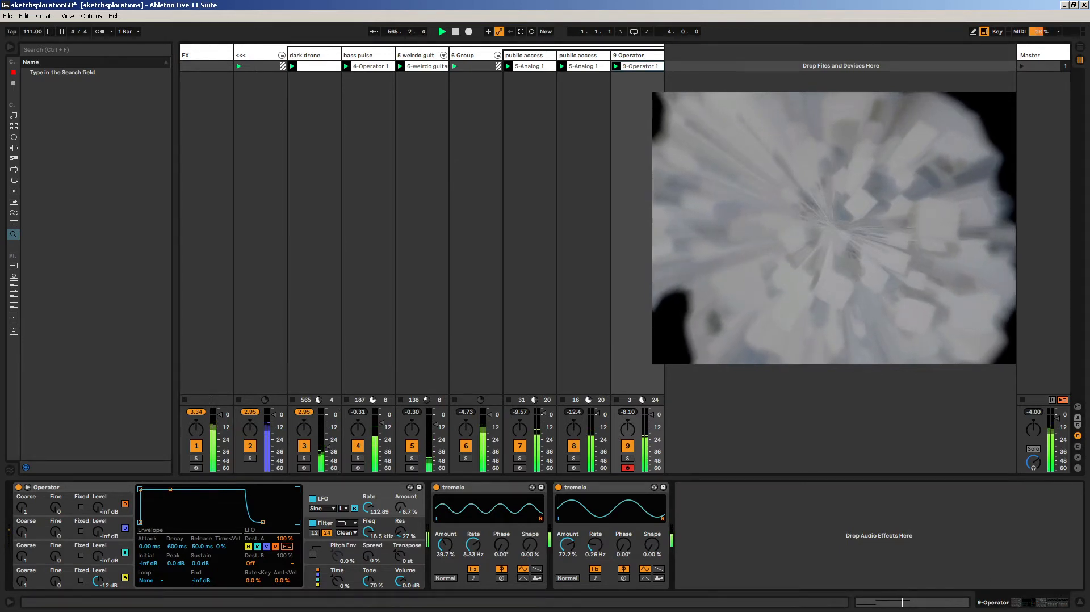
drag(826, 301, 829, 301)
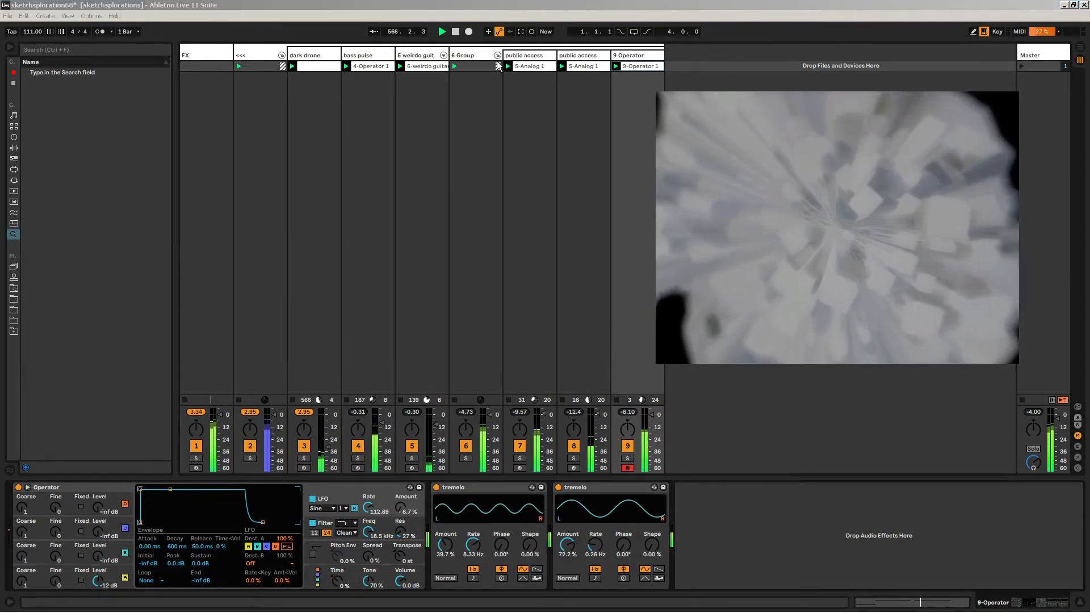
- Rename the group holding the public access tracks as "old school sci fi" and widen its track to fit the name
click(472, 46)
double_click(472, 56)
text(o)
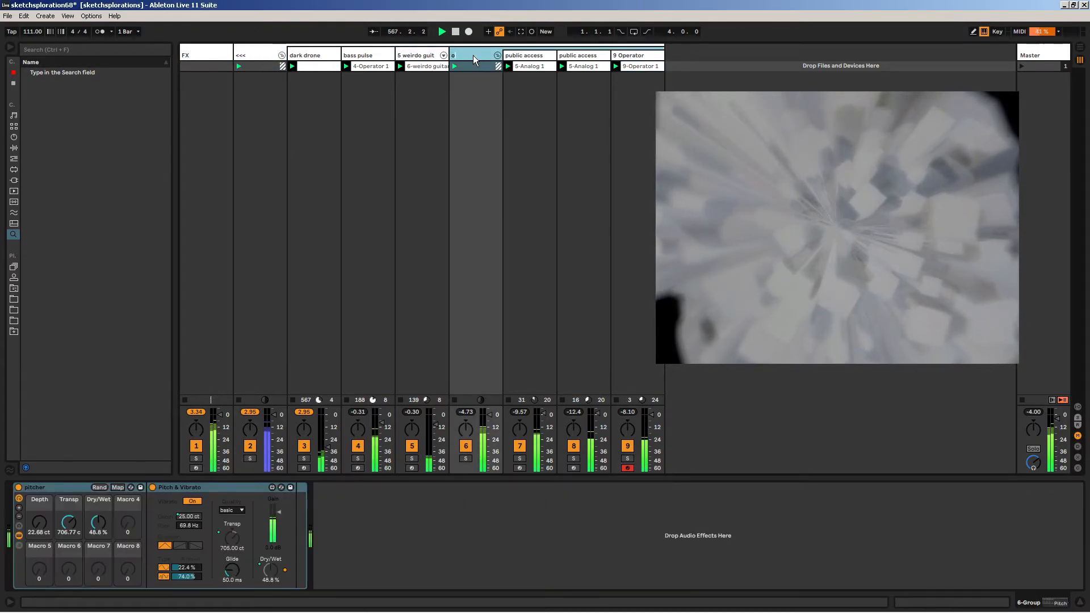
text(ld school)
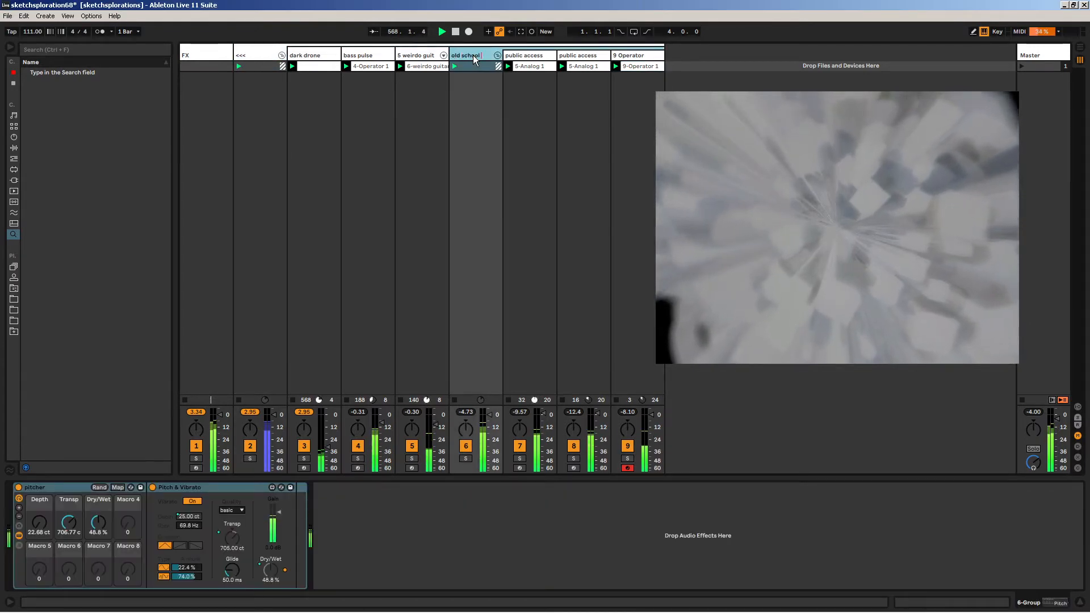
text( sci fi)
key(Return)
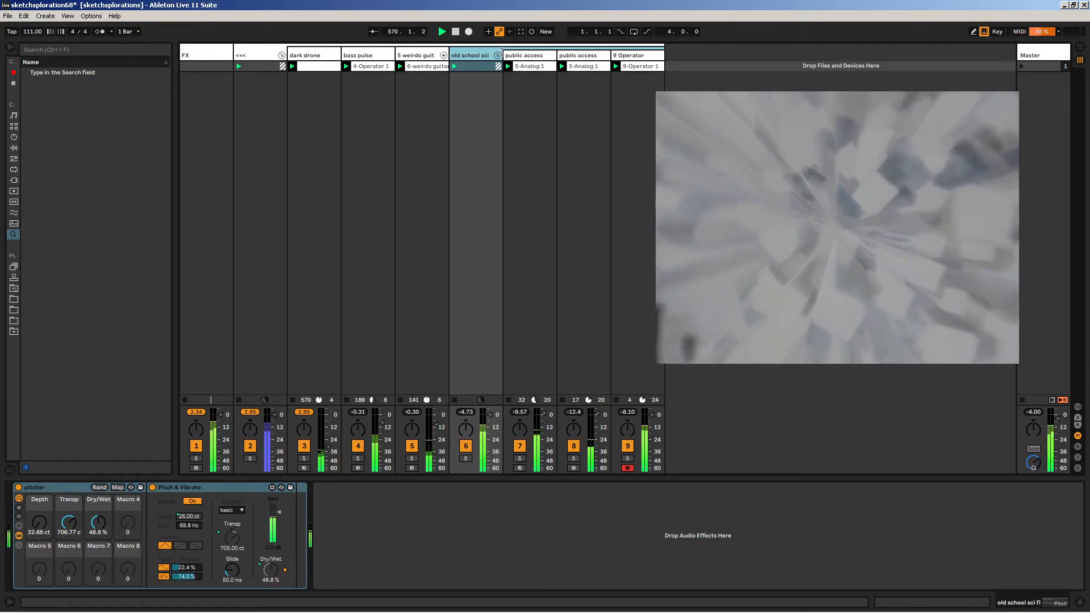
drag(501, 53, 514, 57)
- Rename the weirdo guitar instrument rack as "watch your ears!"
click(425, 58)
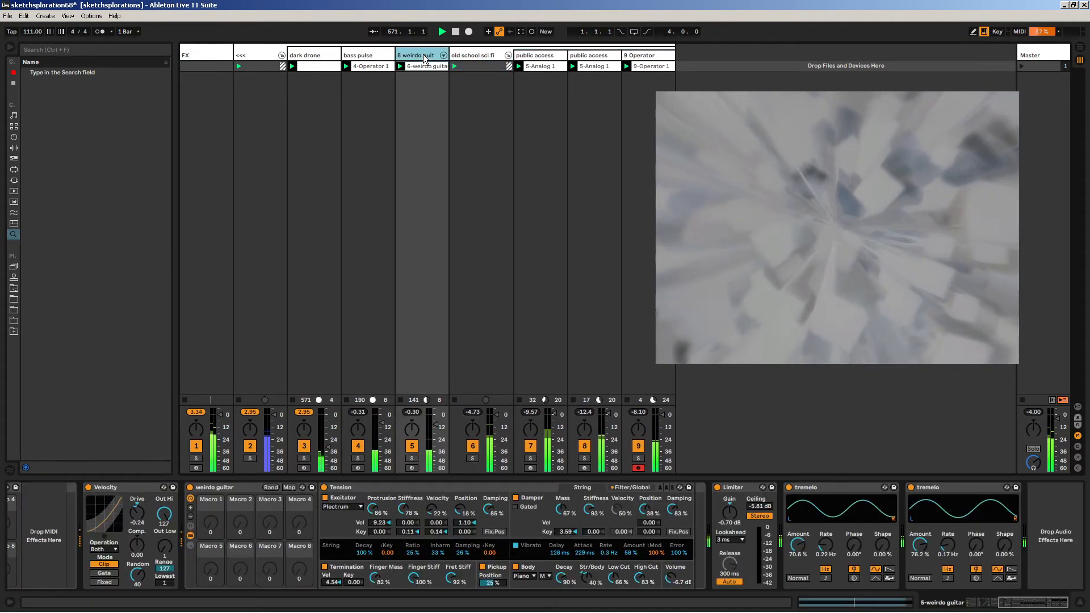
click(213, 489)
key(ctrl+r)
text(w)
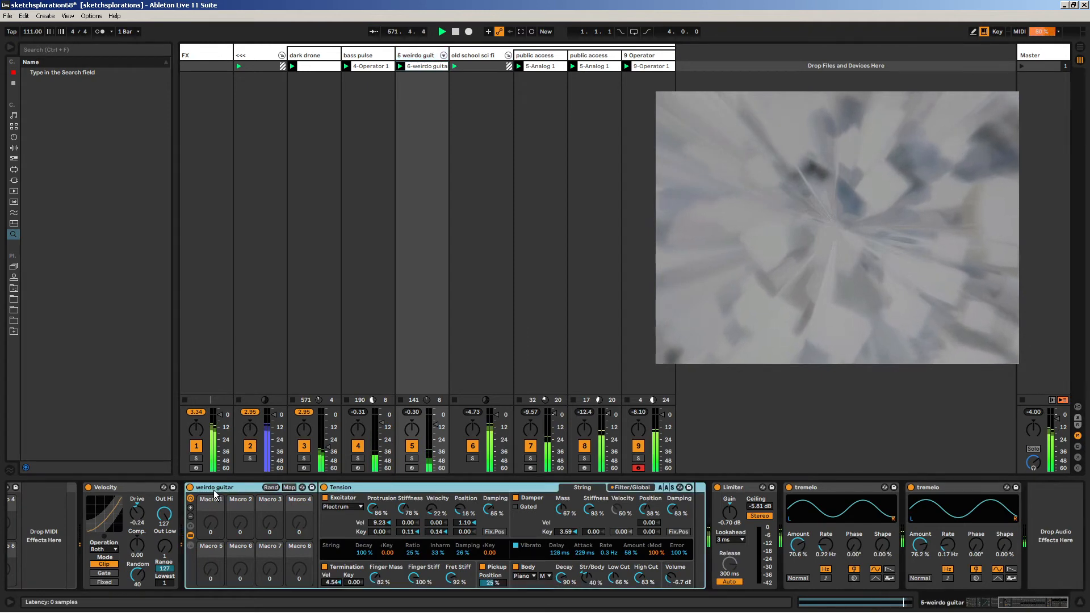
text(atch yo)
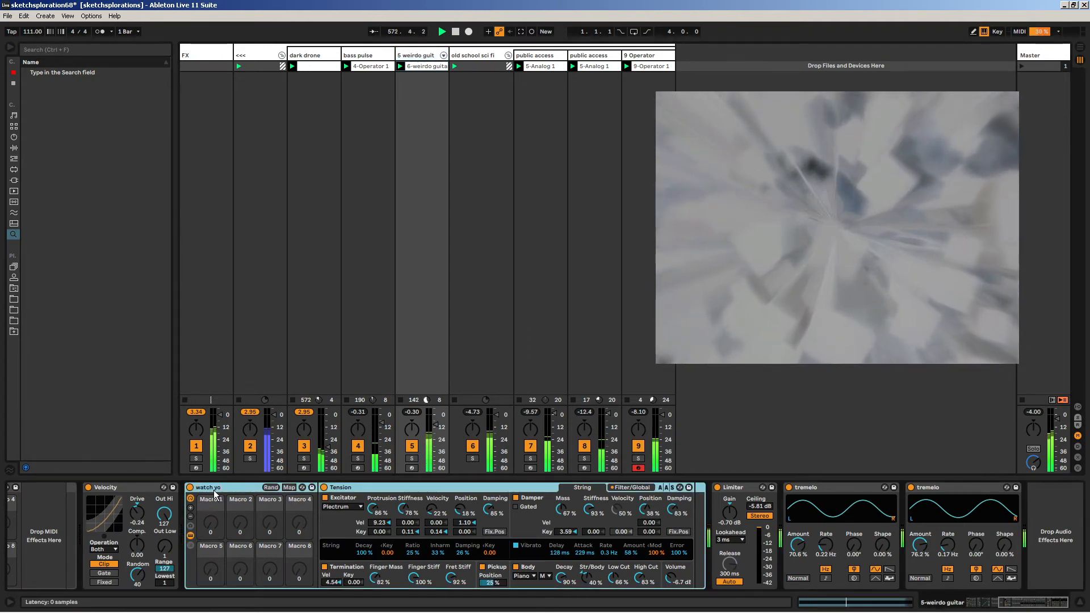
text(ur ears!)
key(Return)
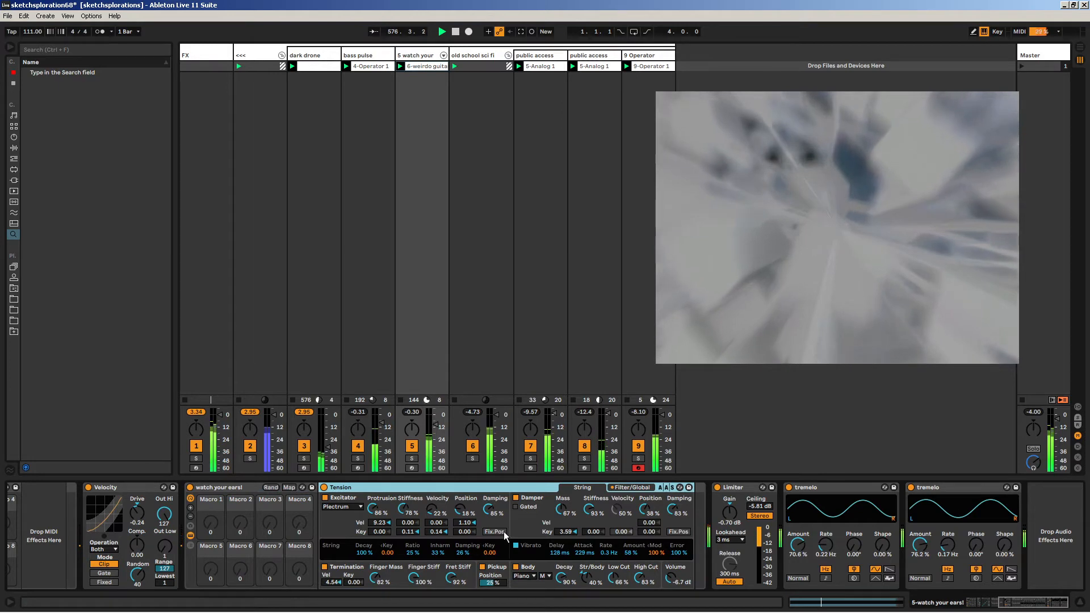
click(720, 497)
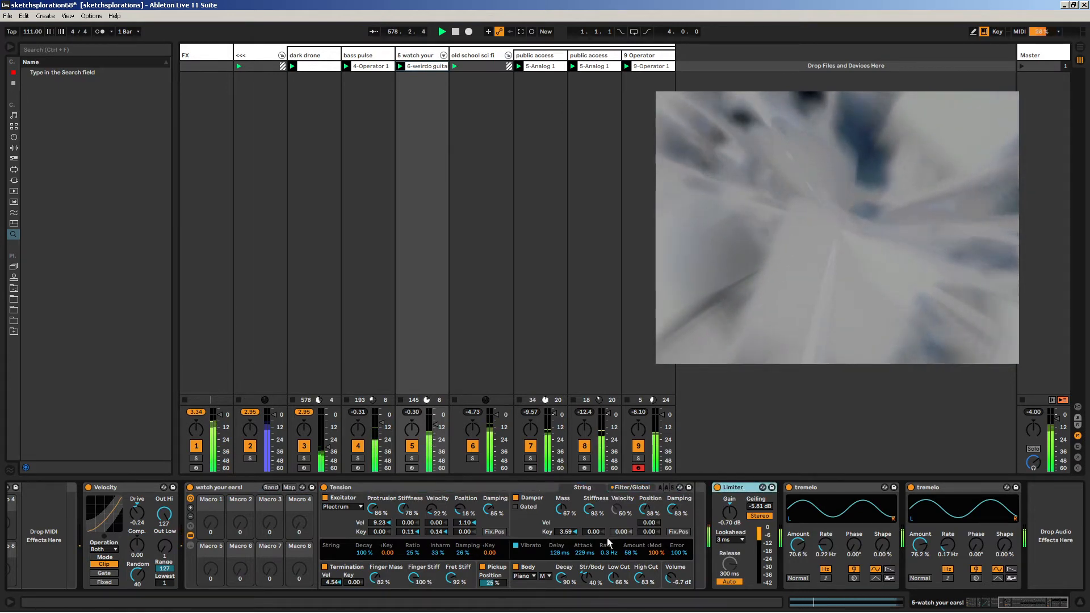
click(632, 488)
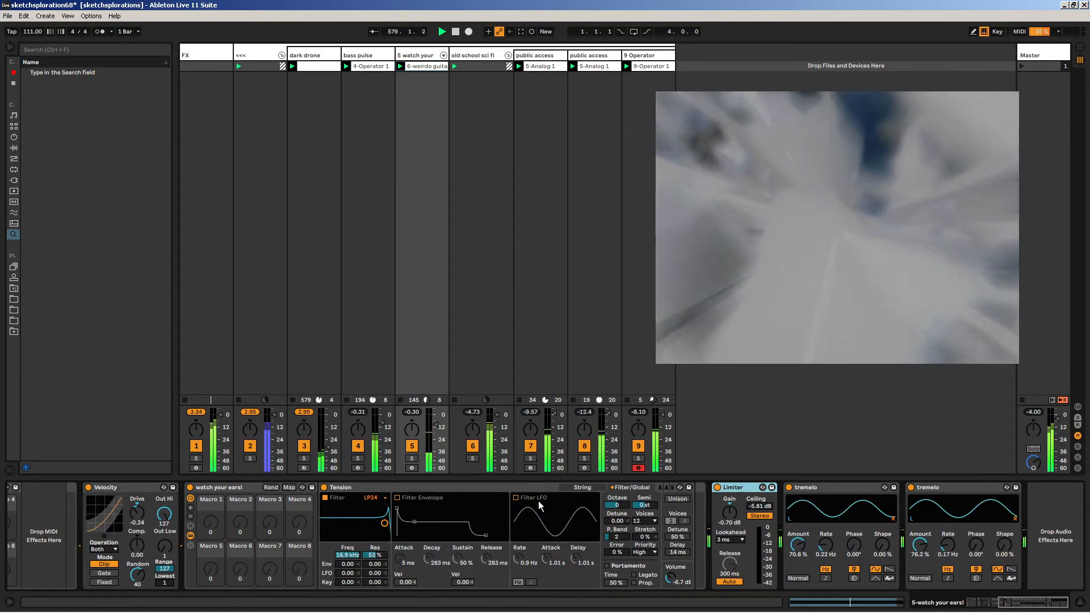
click(582, 488)
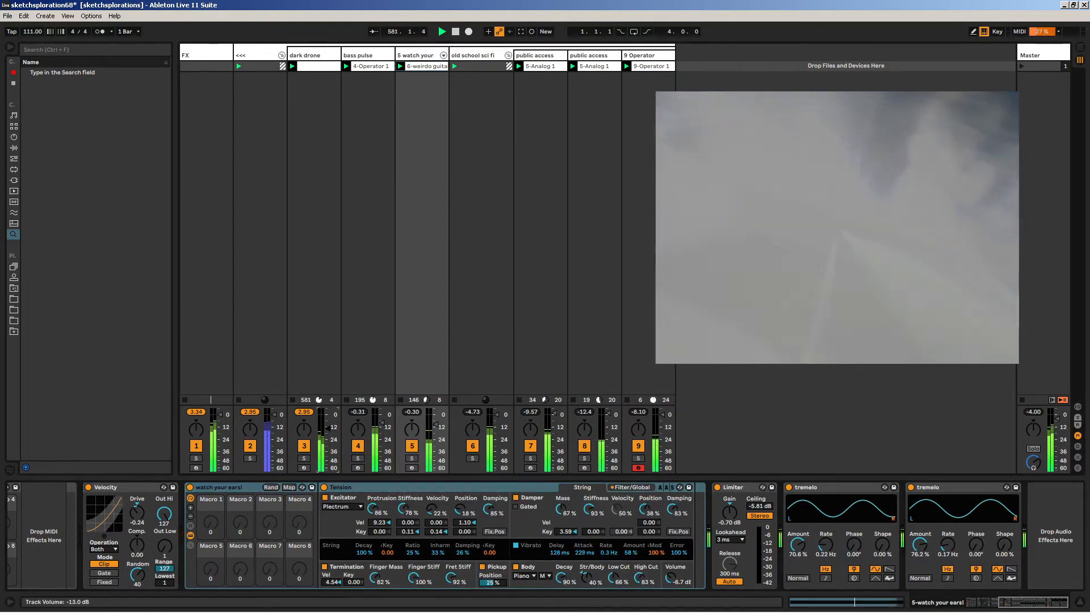
- Set the Operator clip's loop length to 9 bars and extend its C4 note to about bar 4
click(649, 55)
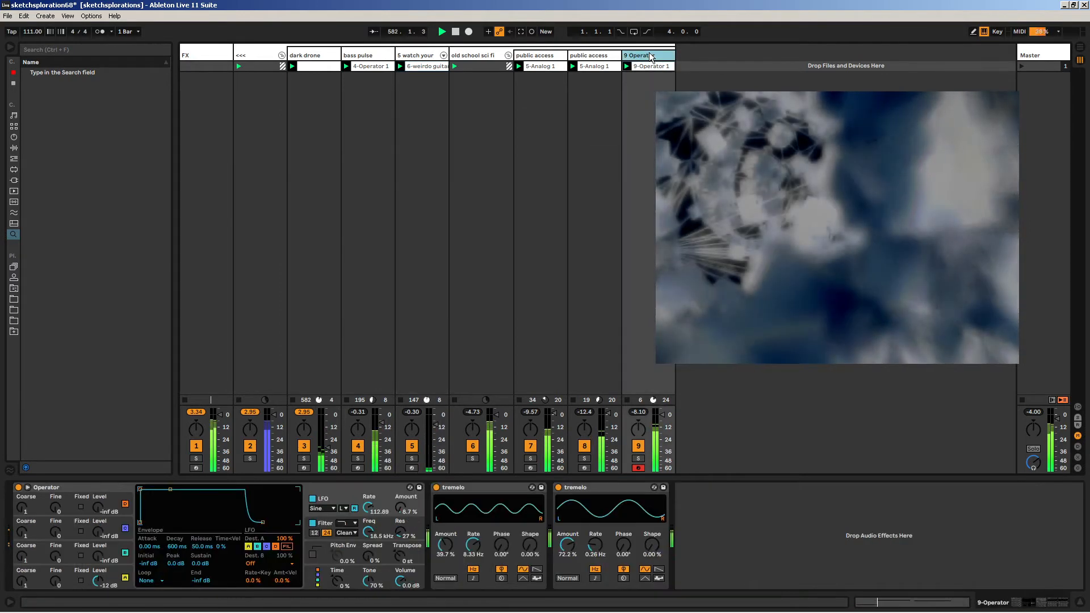
double_click(645, 67)
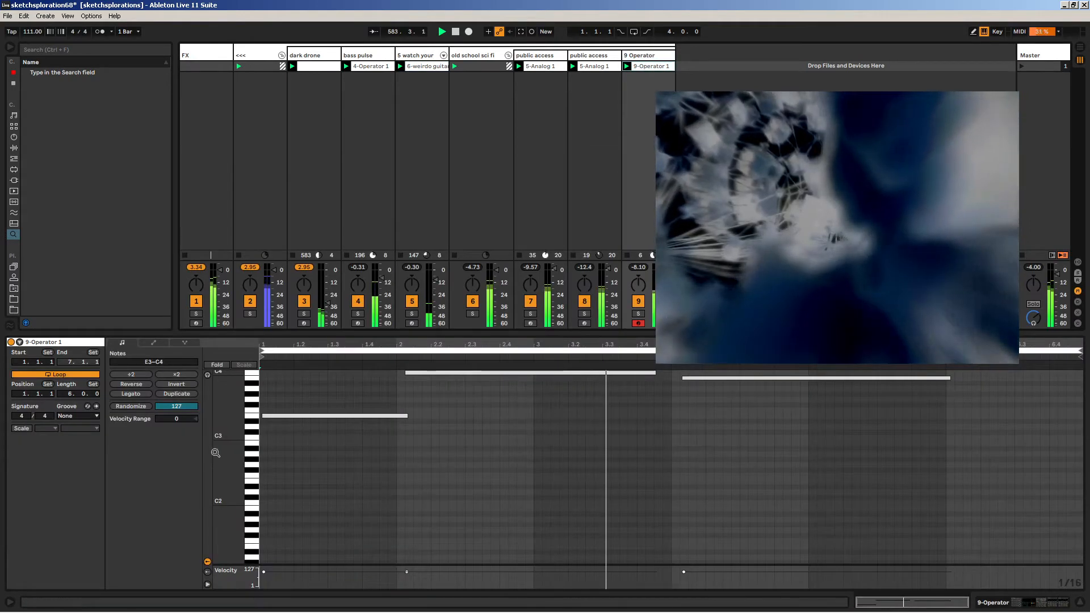
click(142, 344)
click(122, 343)
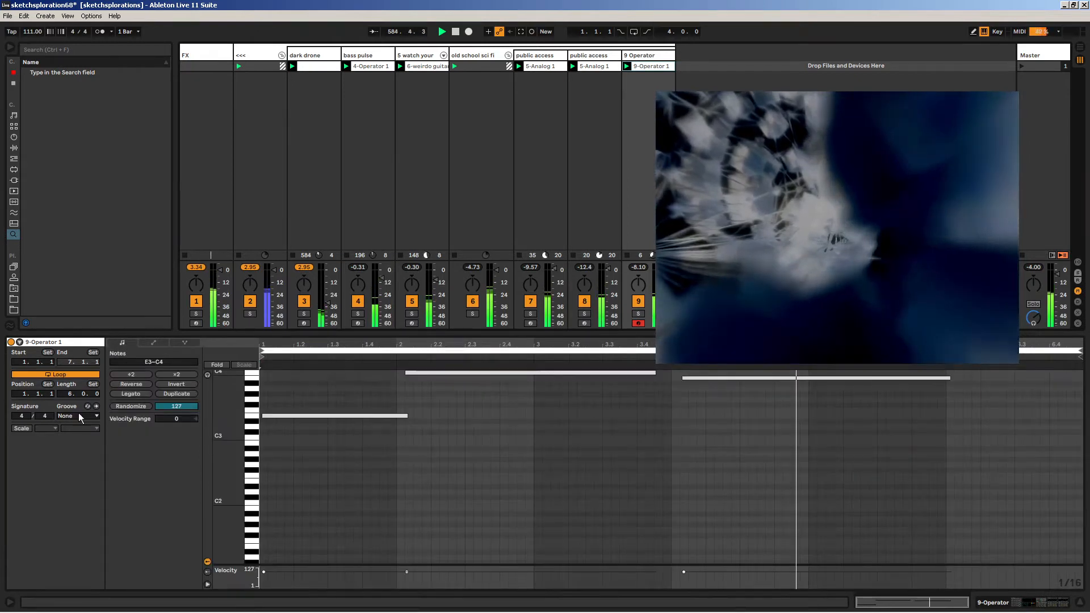
drag(69, 395, 69, 383)
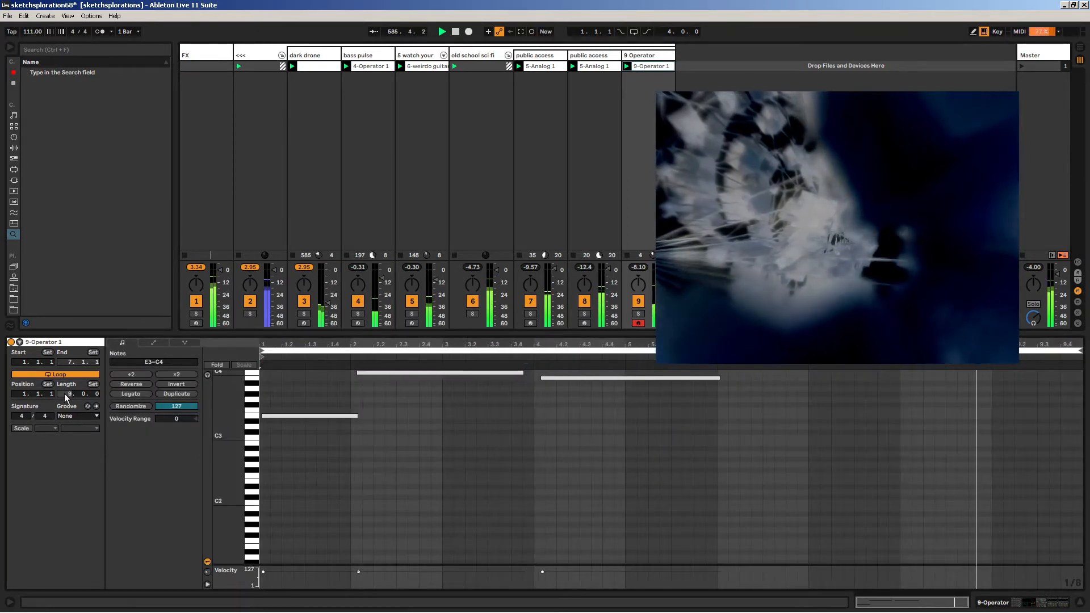
drag(523, 377, 535, 377)
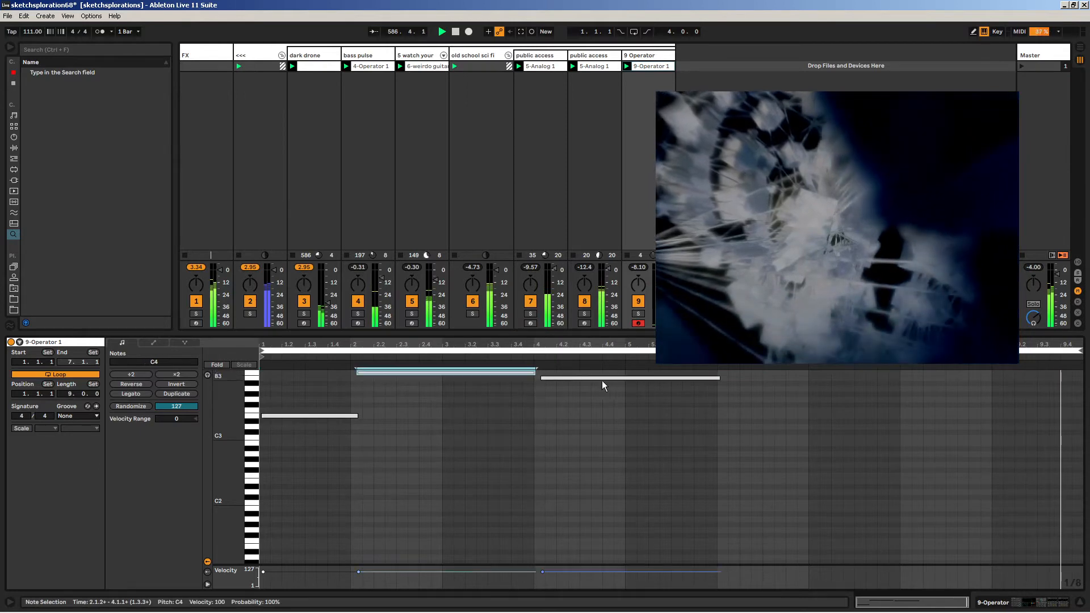
click(603, 379)
- Add a MIDI track with Analog after the Operator track and lower its filter 1 frequency to 2.9 kHz
click(653, 49)
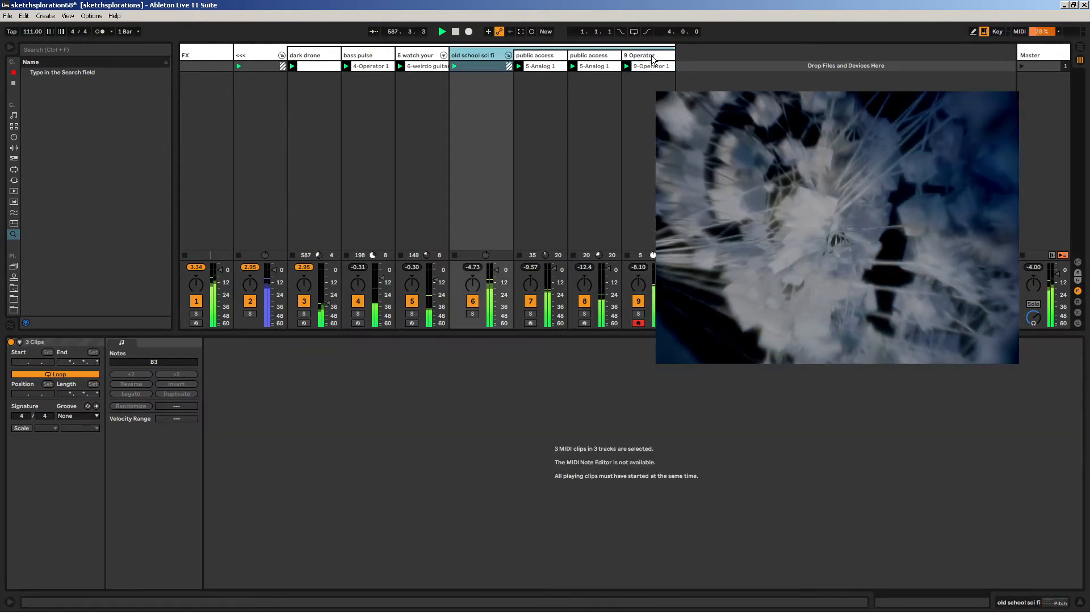
click(652, 55)
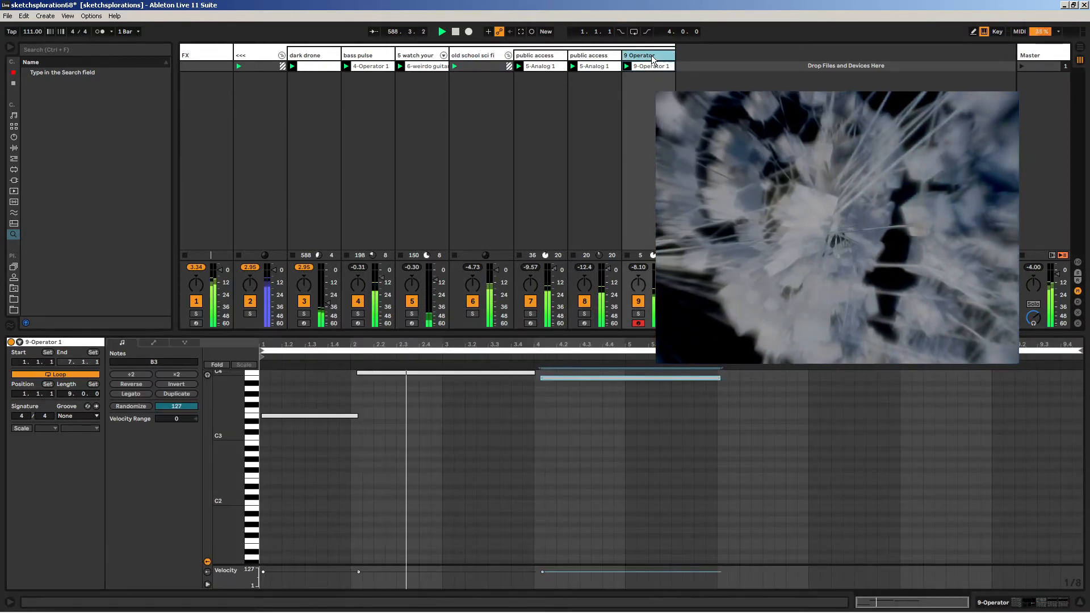
key(ctrl+shift+t)
key(ctrl+f)
text(analog)
key(Down)
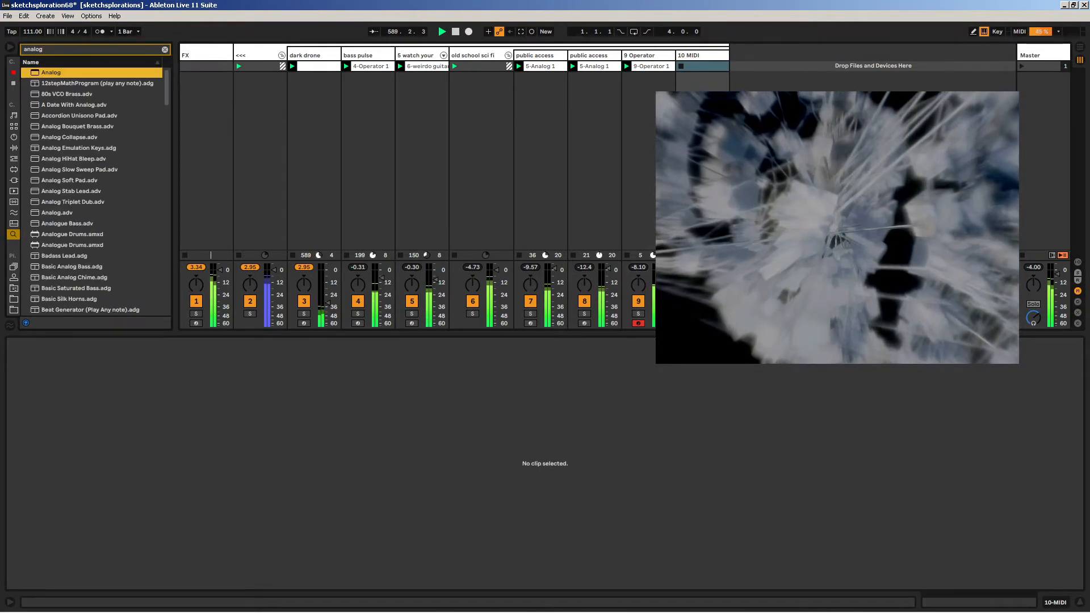
key(Return)
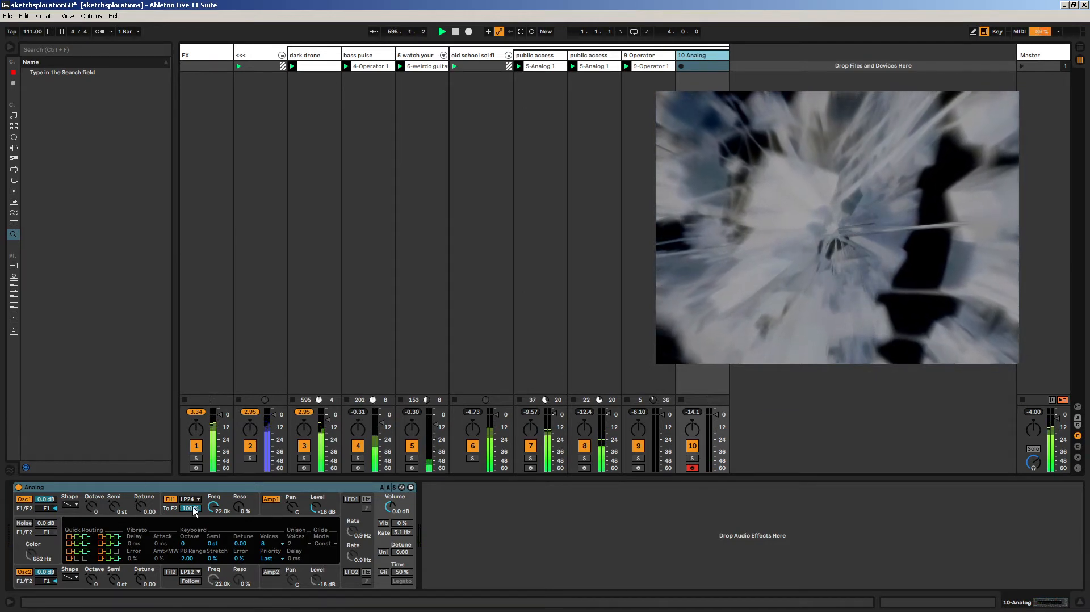
drag(214, 507, 214, 536)
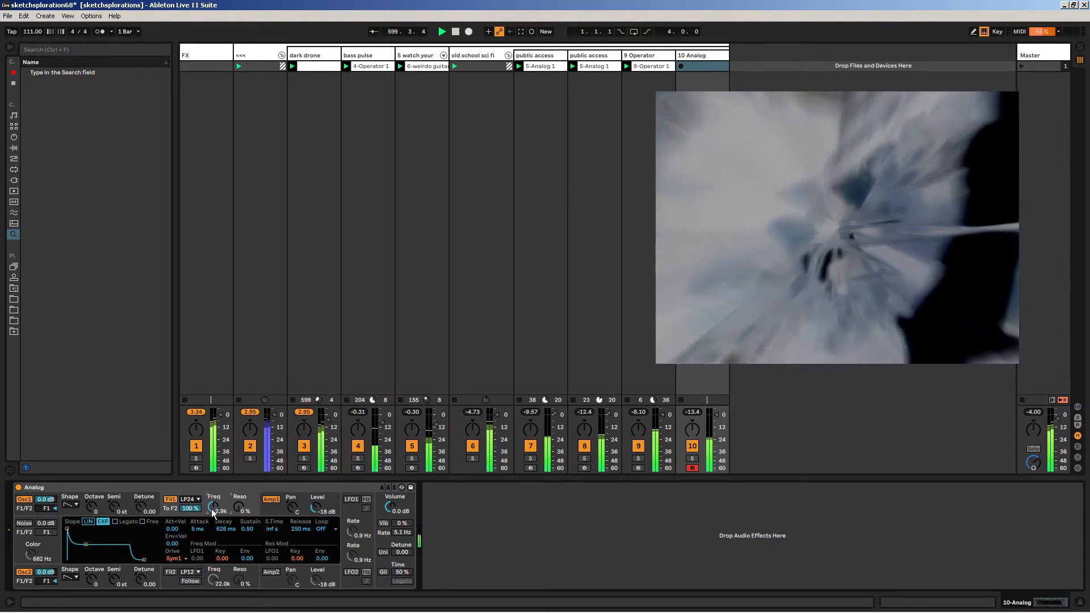
- Capture the played Analog notes as a new clip and loop it from 4.1.4 with a length of 4.2.2
click(520, 31)
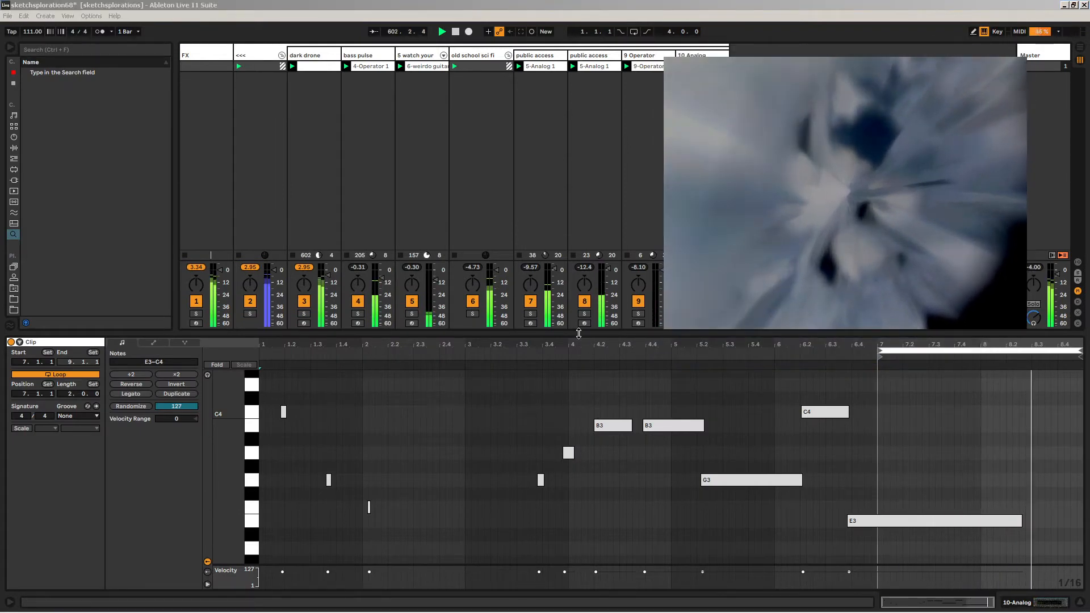
drag(597, 334, 599, 495)
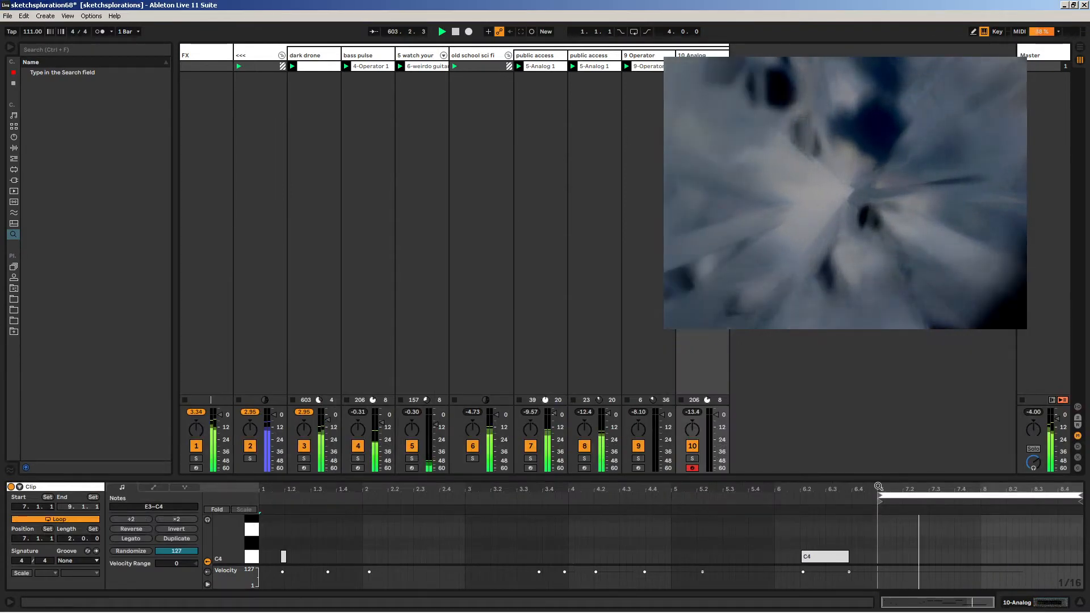
drag(885, 494, 474, 531)
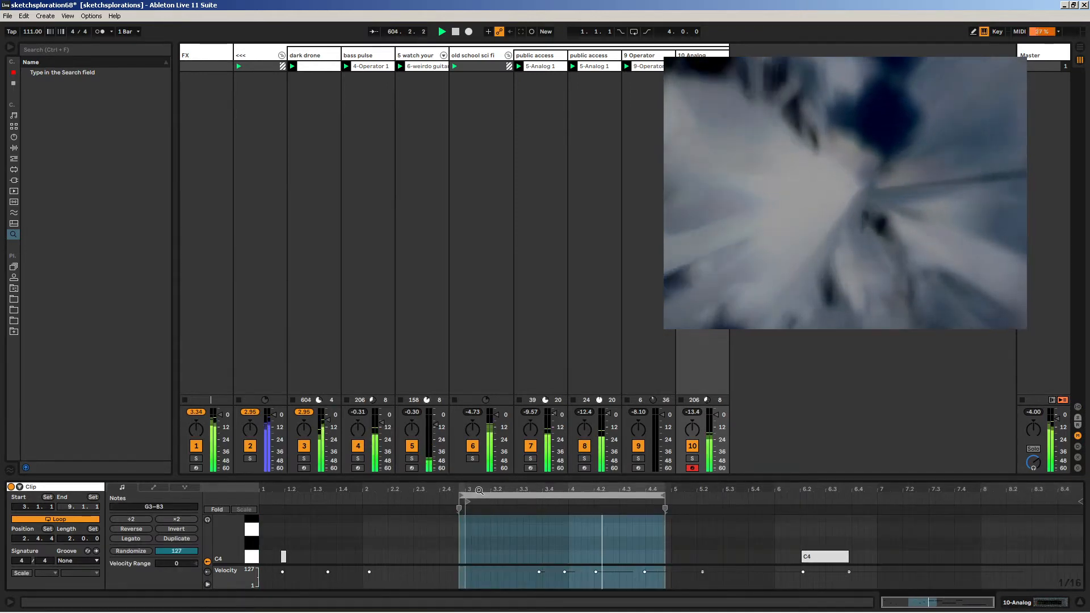
drag(484, 479, 483, 360)
drag(656, 390, 1064, 391)
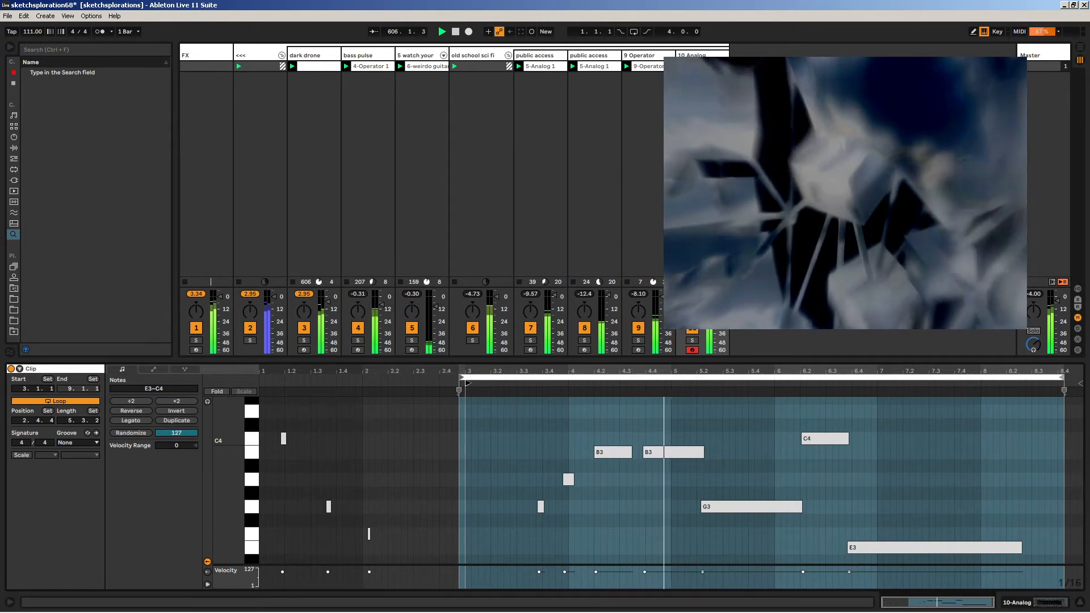
drag(459, 391, 587, 391)
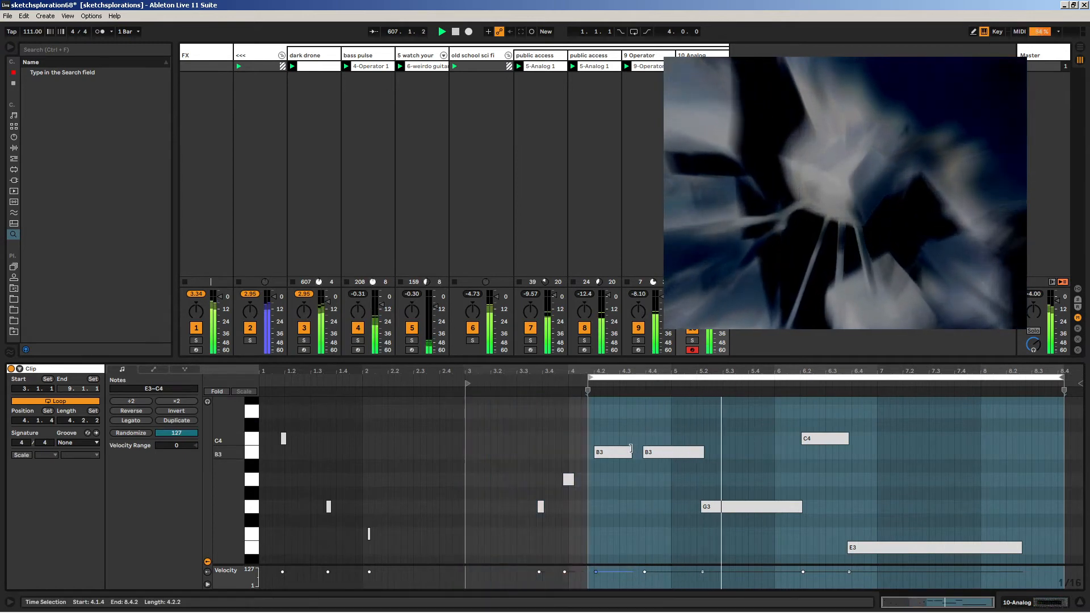
- Extend the first B3 note to the end of the second B3, and lower Analog's filter 1 frequency to 643 Hz
click(634, 442)
drag(632, 453, 703, 453)
click(693, 55)
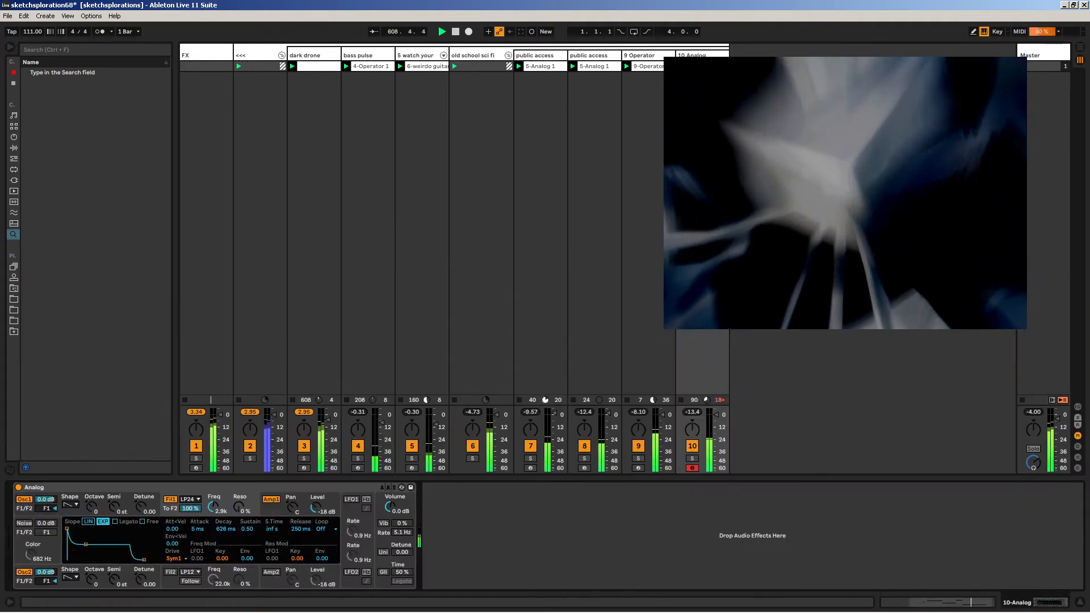
drag(224, 511, 224, 512)
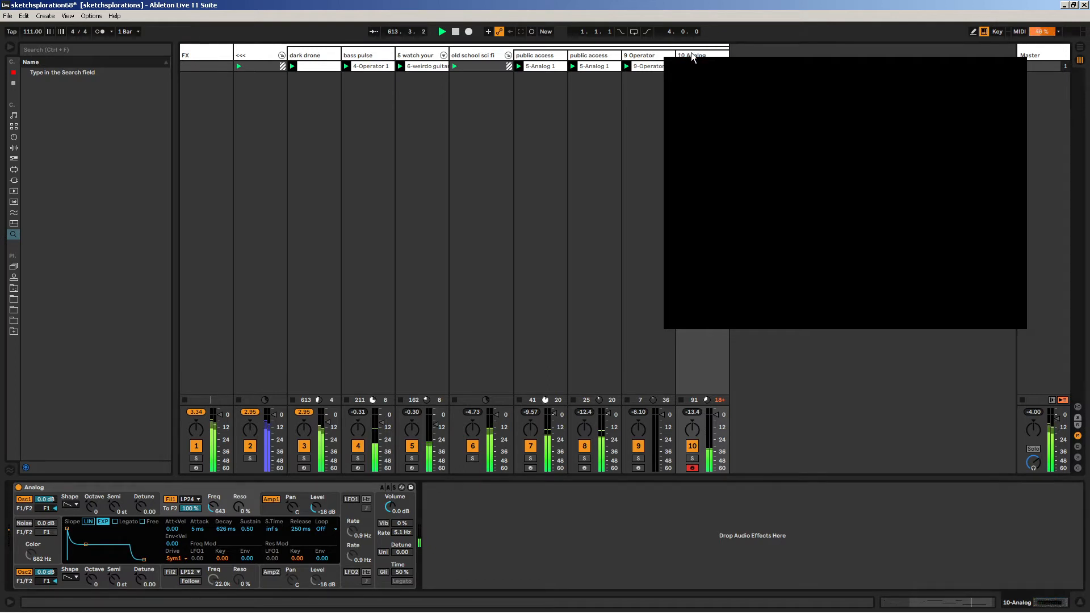
- Move the floating video window off the Analog track's clip slot and open that clip
mouse_move(690, 63)
mouse_down()
mouse_move(712, 104)
mouse_move(695, 83)
mouse_up()
double_click(705, 66)
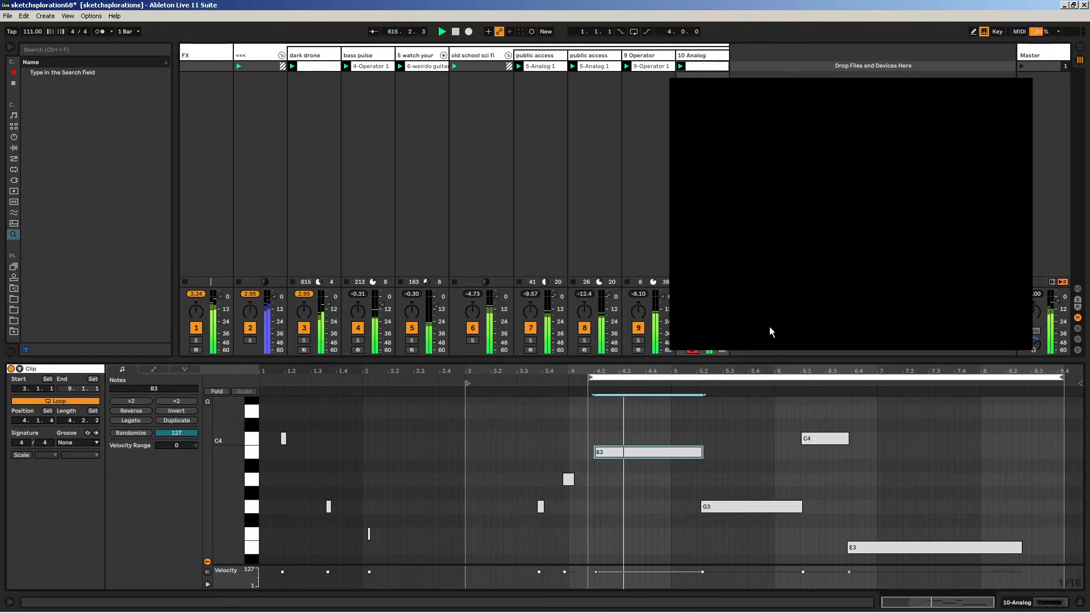
drag(786, 235, 791, 218)
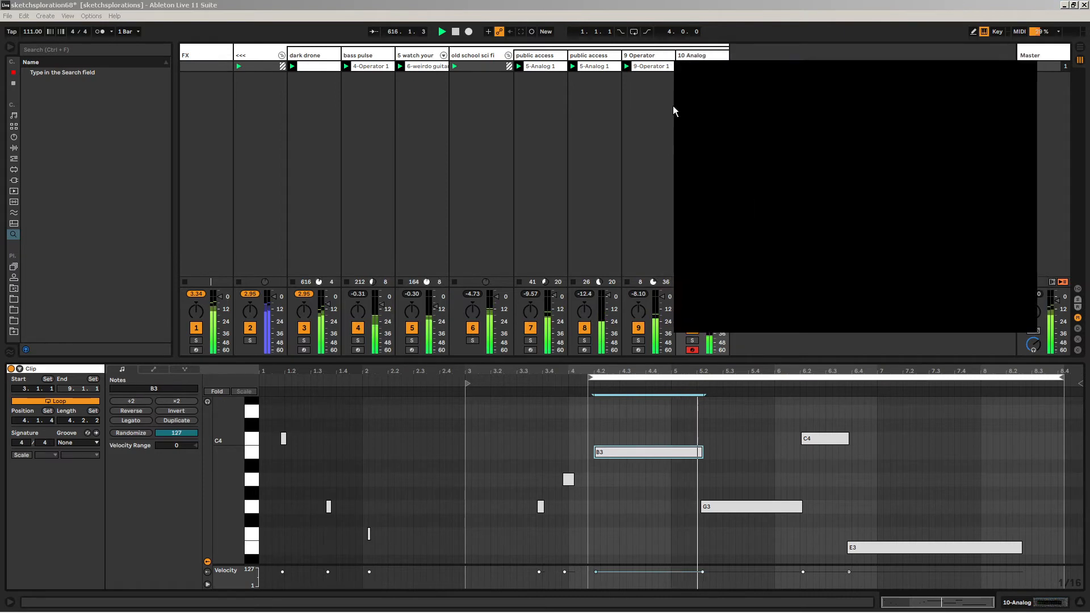
- Check Analog's Amp1 envelope settings and raise the filter 1 frequency to 3.4 kHz
click(697, 51)
click(698, 55)
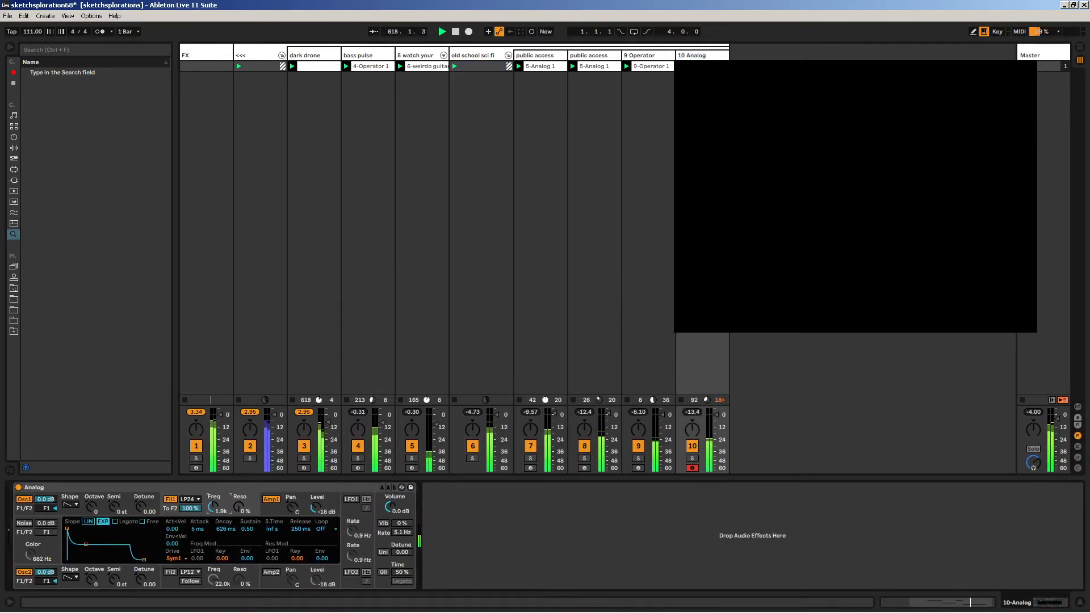
click(273, 511)
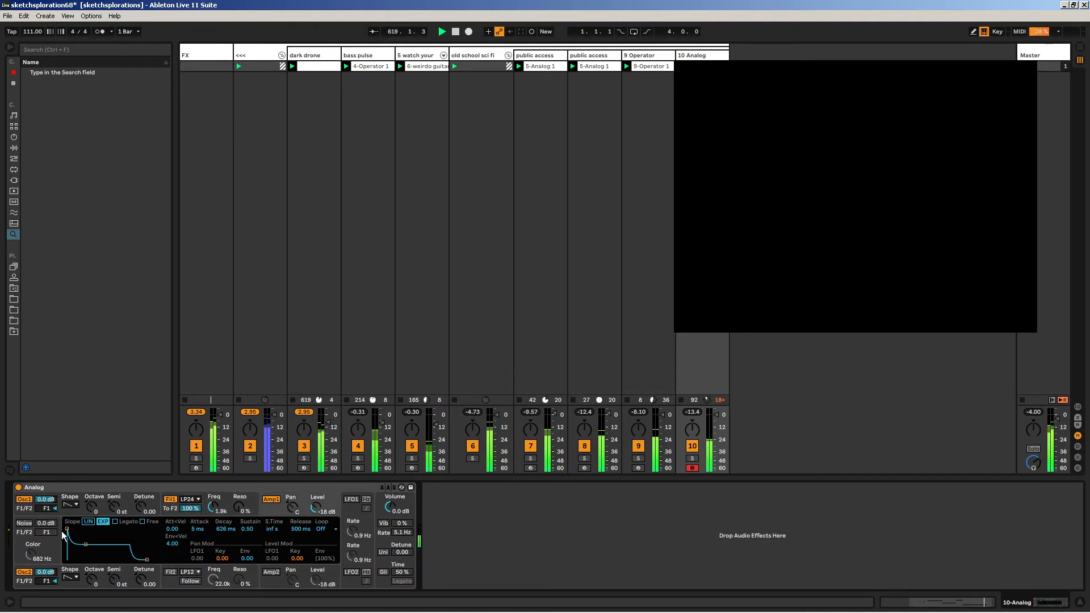
click(211, 505)
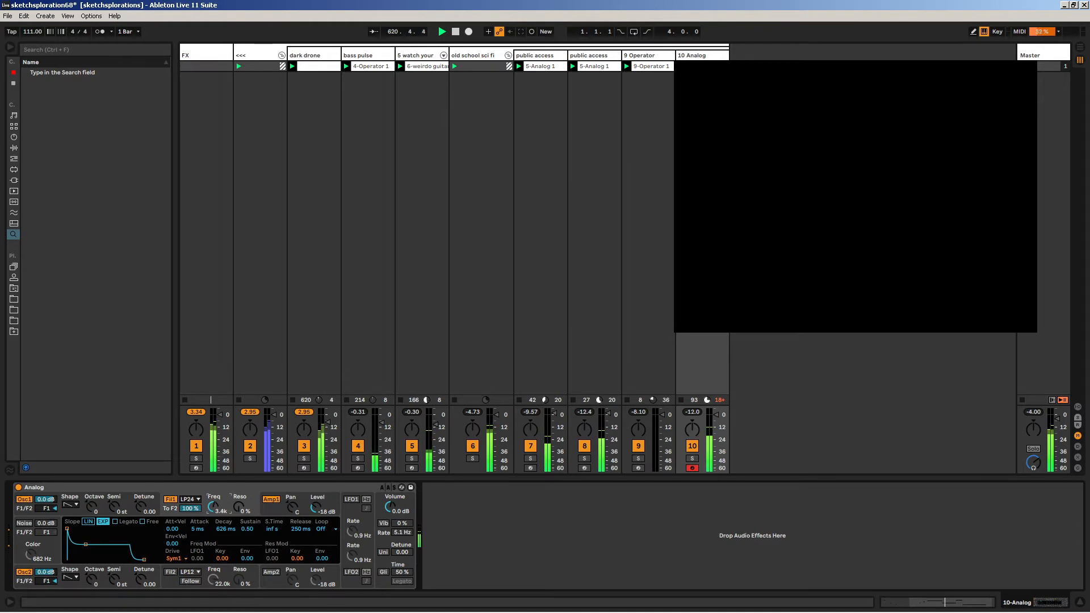
- Draw an F1 Freq automation envelope in the Analog clip that dips near bar 6, rises to 2.2 kHz after 7.2, and falls near 8.3
right_click(212, 509)
click(221, 512)
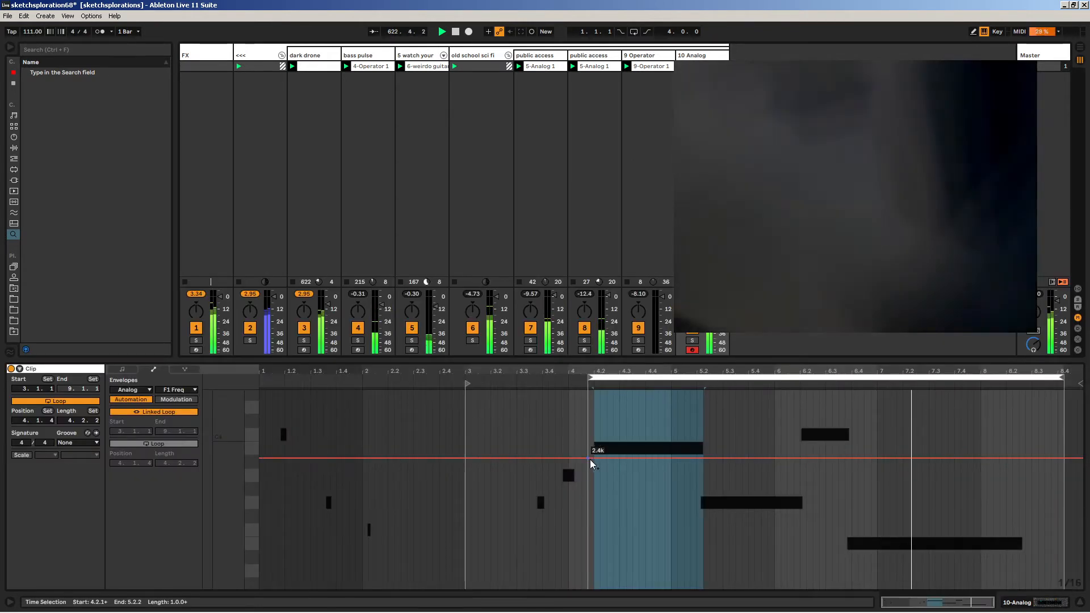
click(589, 459)
drag(729, 459, 786, 475)
drag(916, 476, 929, 461)
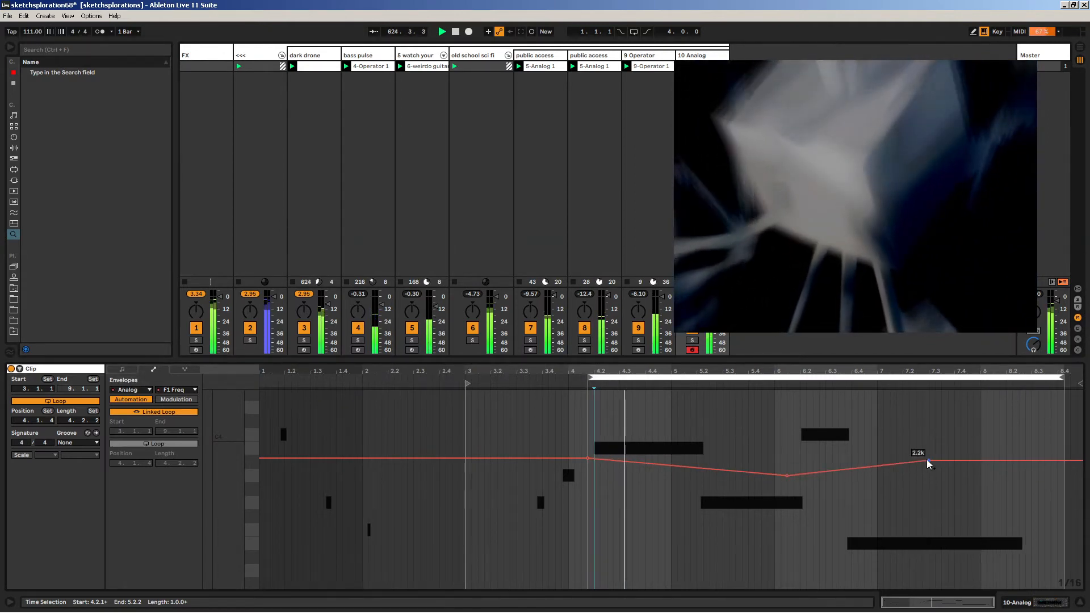
drag(1021, 461, 1044, 485)
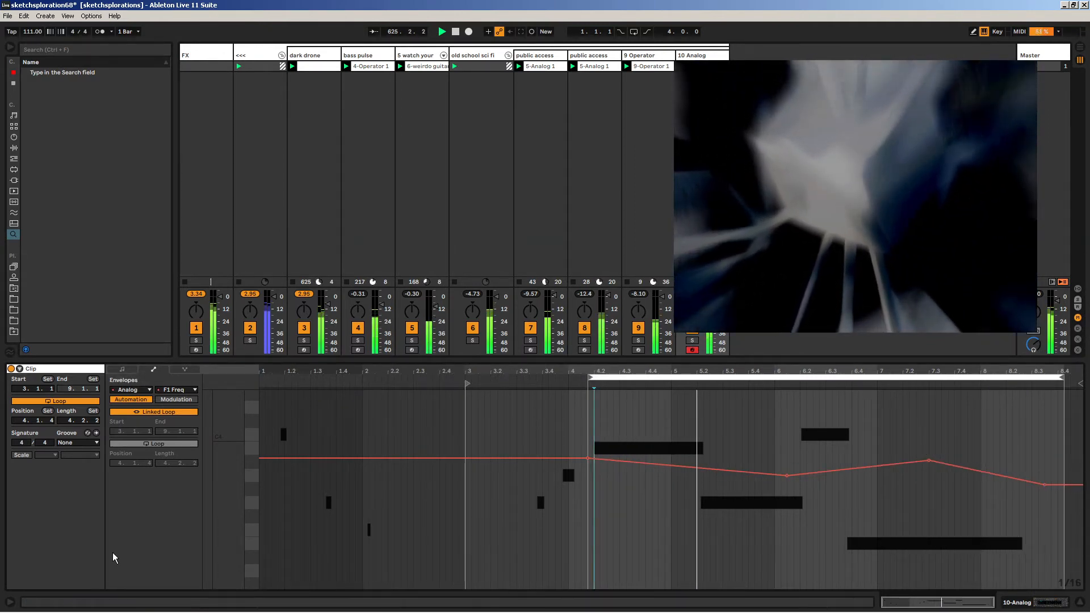
- Unlink the F1 Freq envelope's loop from the Analog clip and extend its alternating peaks and dips through bar 14, rising to 2.5k after bar 15
click(154, 412)
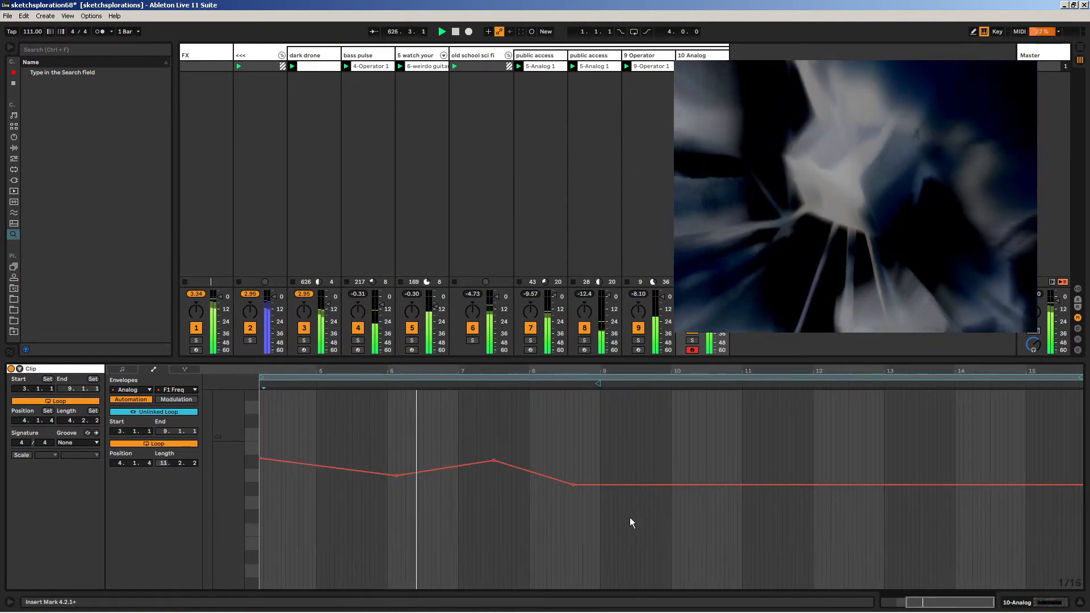
drag(636, 484, 636, 473)
drag(711, 473, 733, 487)
drag(826, 487, 831, 475)
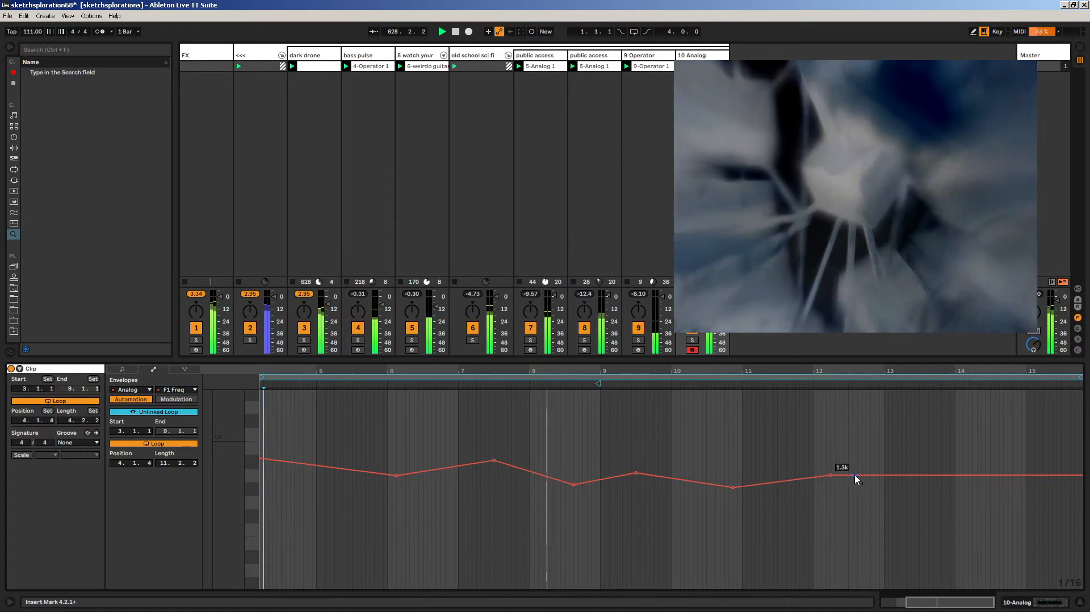
drag(906, 475, 924, 488)
drag(1005, 489, 1079, 456)
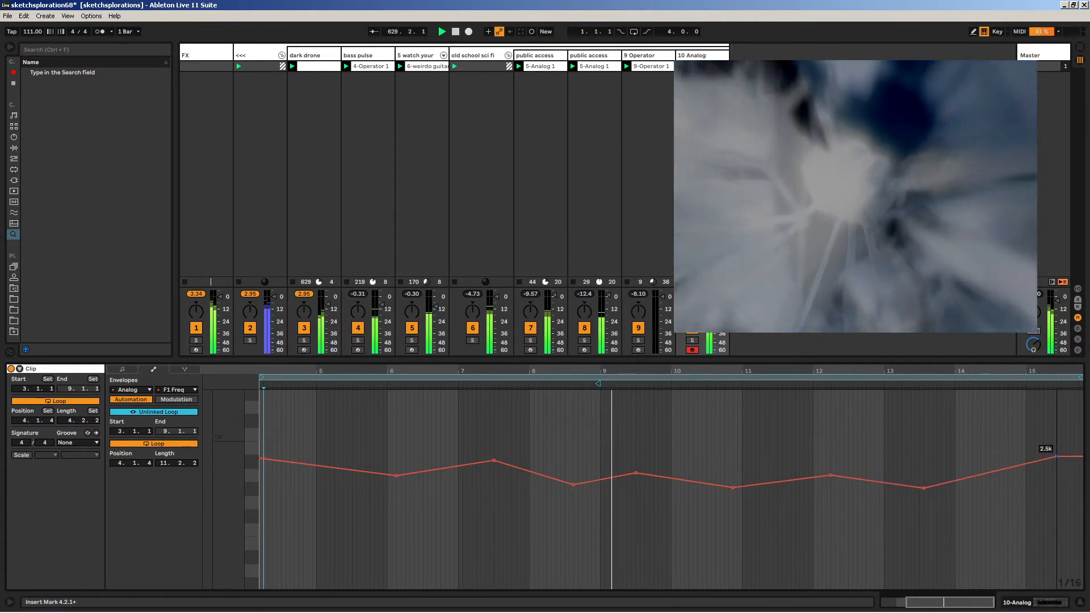
- Add a Delay at the end of the guitar track's device chain, with 0% feedback and 56% dry/wet
click(431, 67)
click(423, 55)
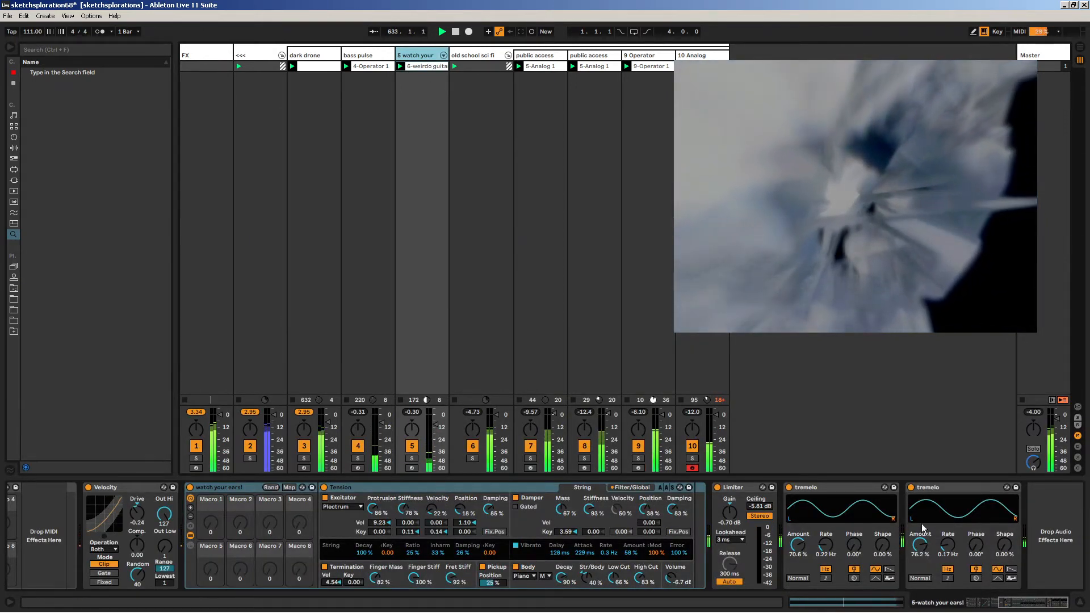
click(1035, 542)
key(ctrl+f)
text(delay)
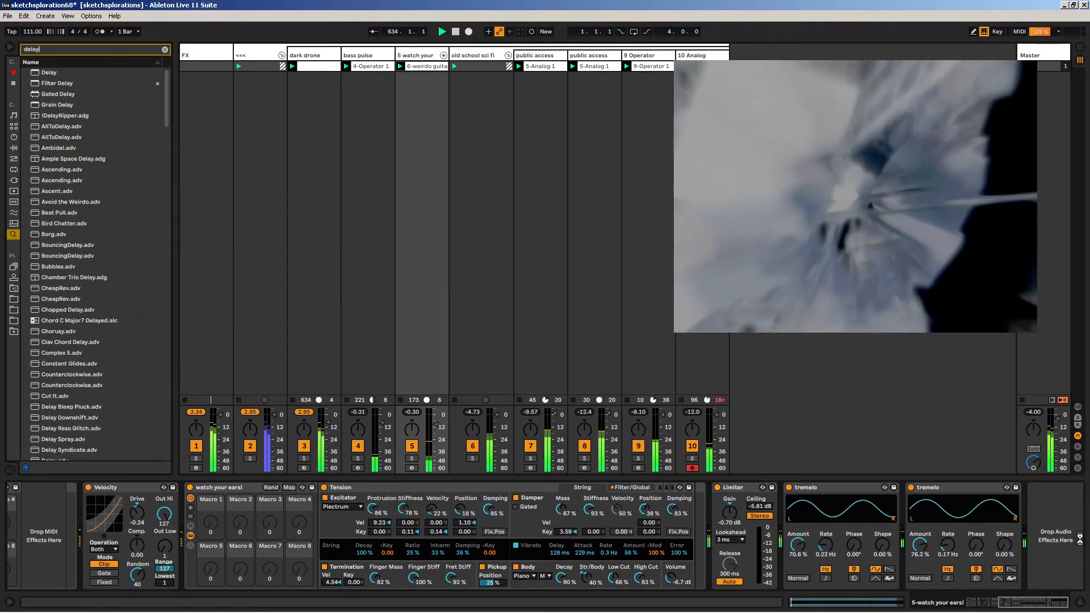
key(Return)
key(Escape)
drag(885, 531, 885, 566)
scroll(1017, 567, down, 2)
drag(1003, 573, 1002, 533)
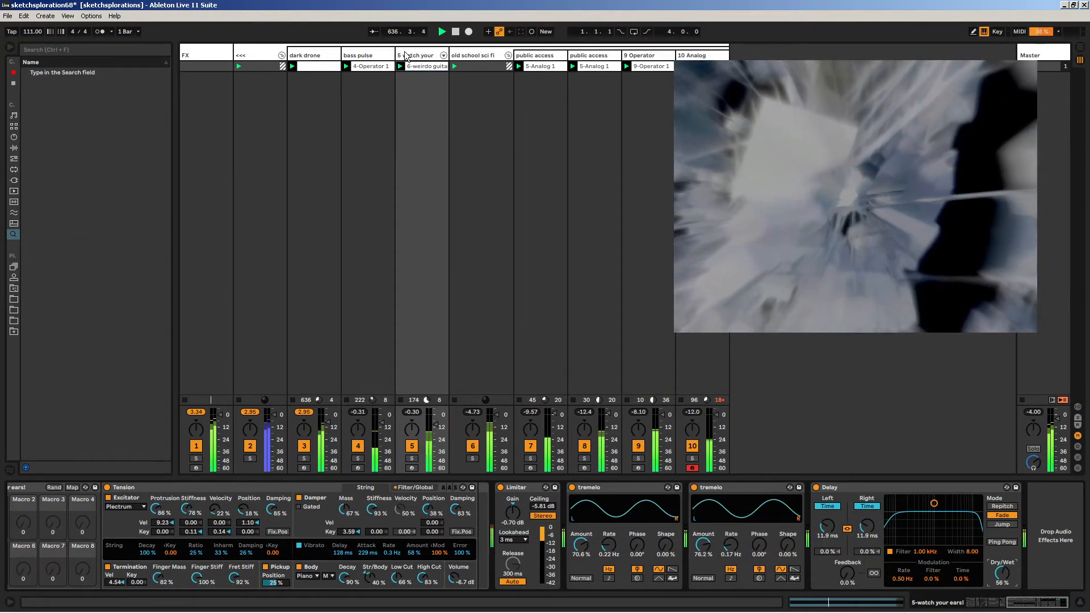
- Open the weirdo guitar clip to examine its Delay Dry/Wet envelope, and shrink the clip editor's height
click(420, 66)
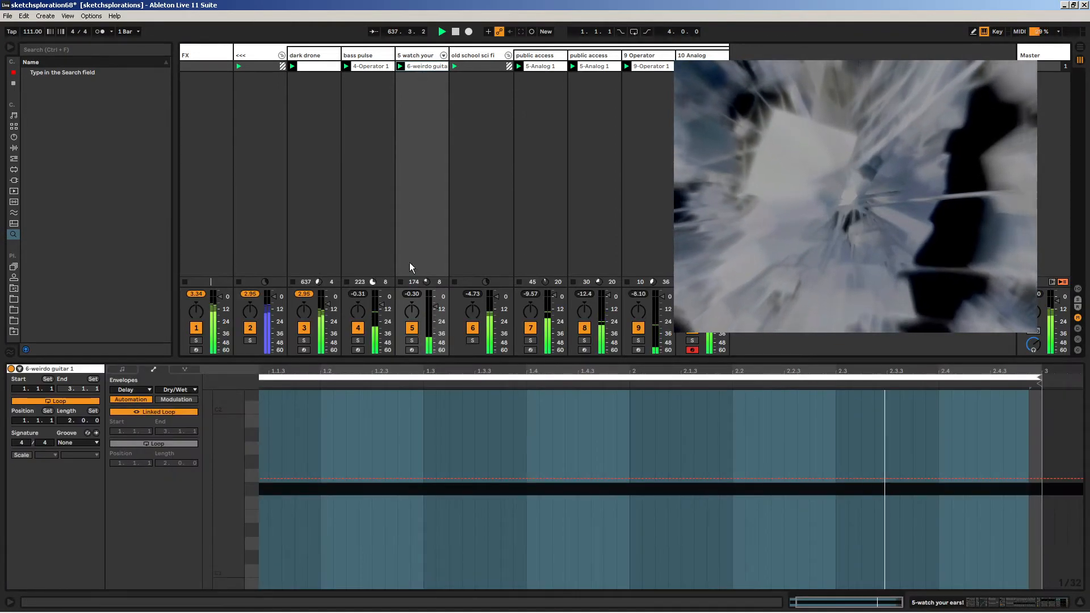
key(Tab)
key(Tab)
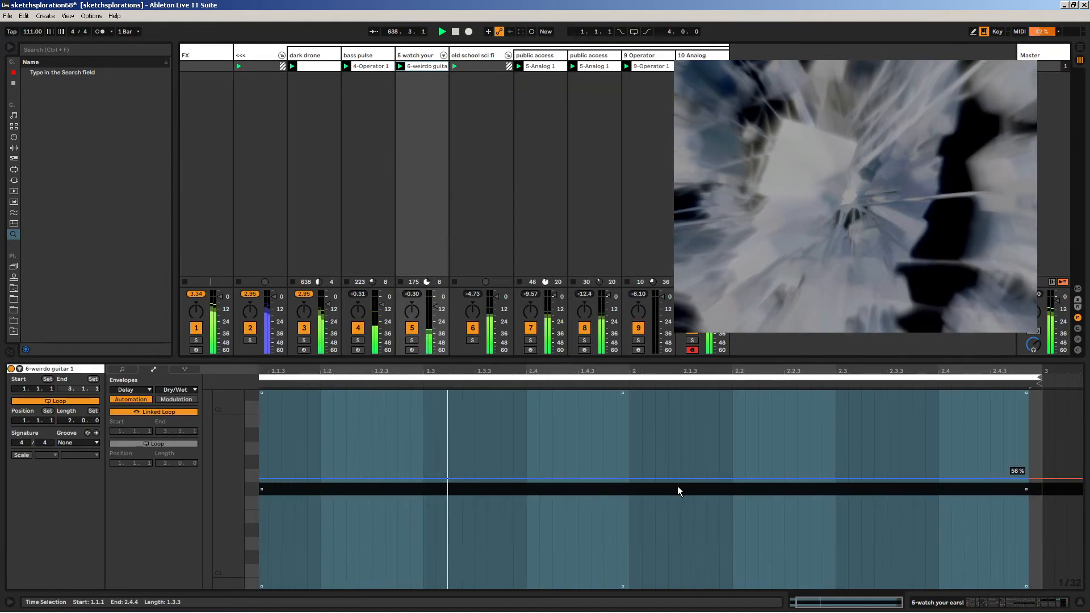
drag(490, 362, 491, 478)
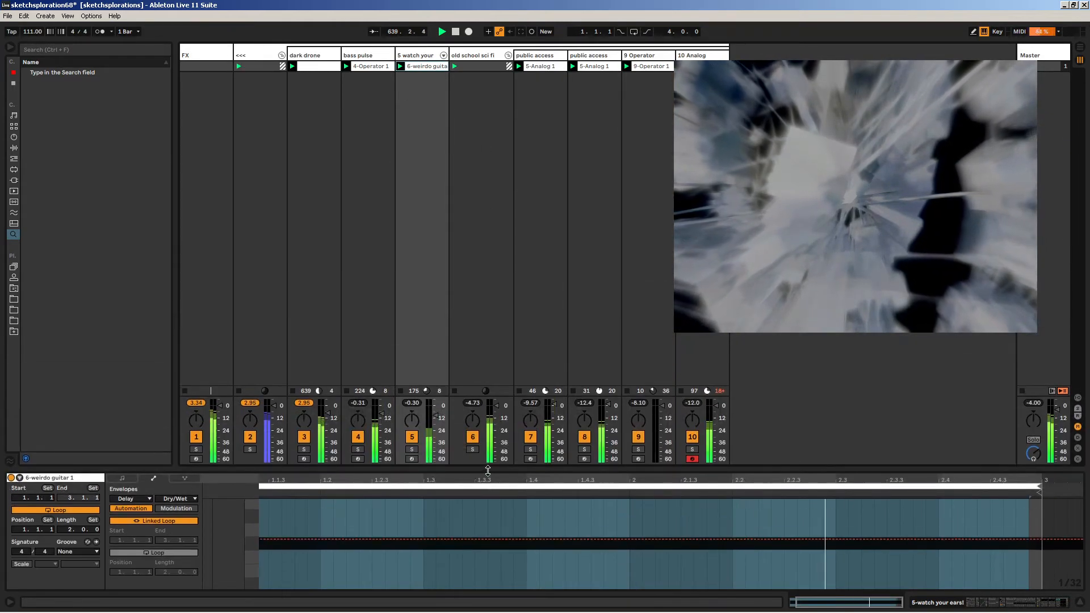
- Disarm the 10 Analog track and move the floating video window clear of its clip slot
click(704, 56)
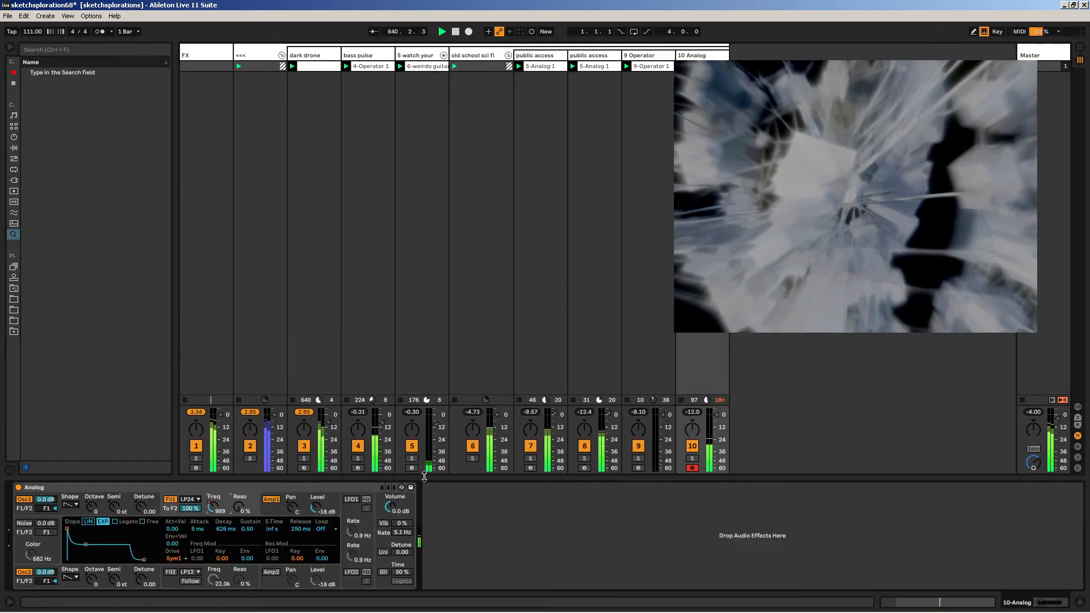
click(691, 469)
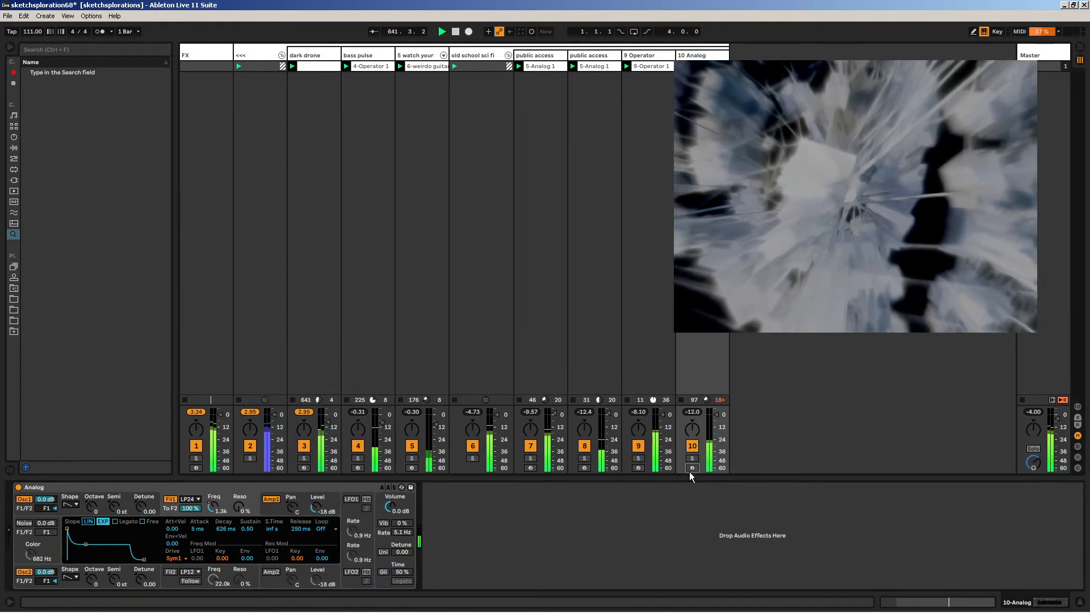
click(690, 55)
drag(728, 104, 732, 120)
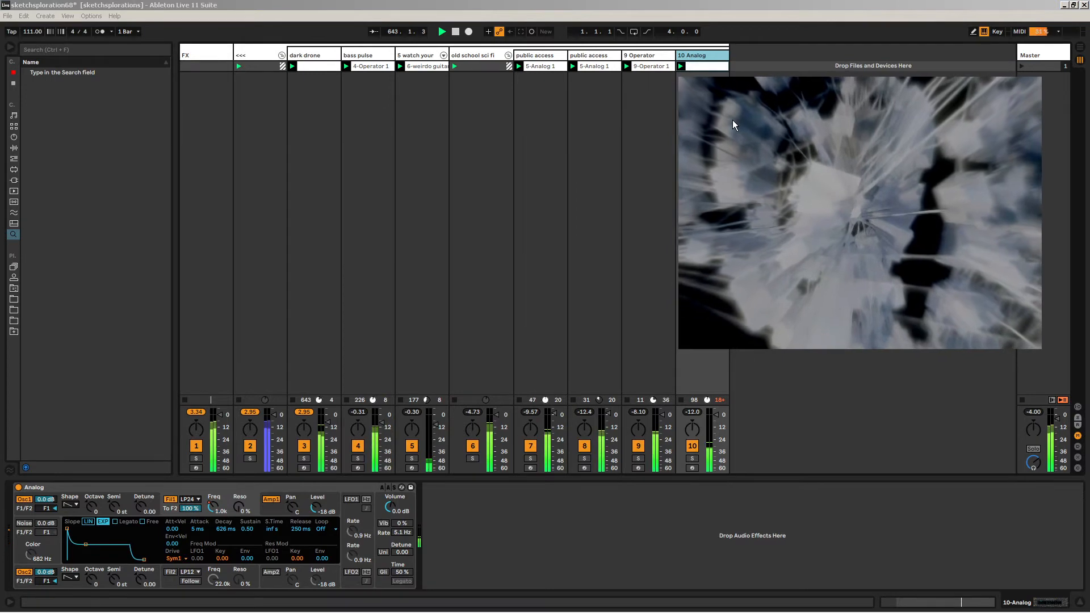
click(701, 57)
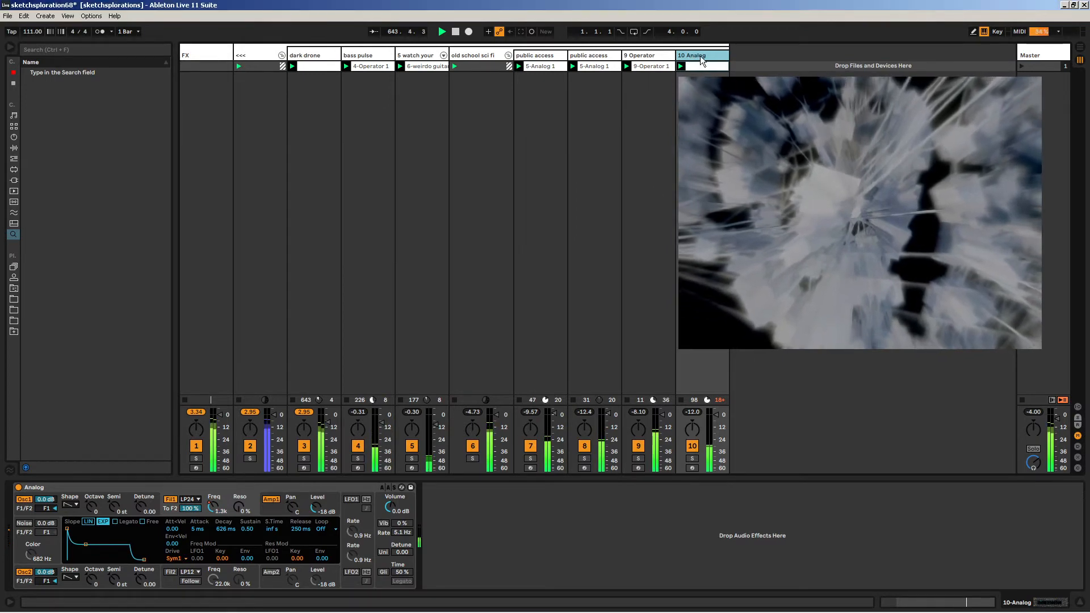
double_click(747, 54)
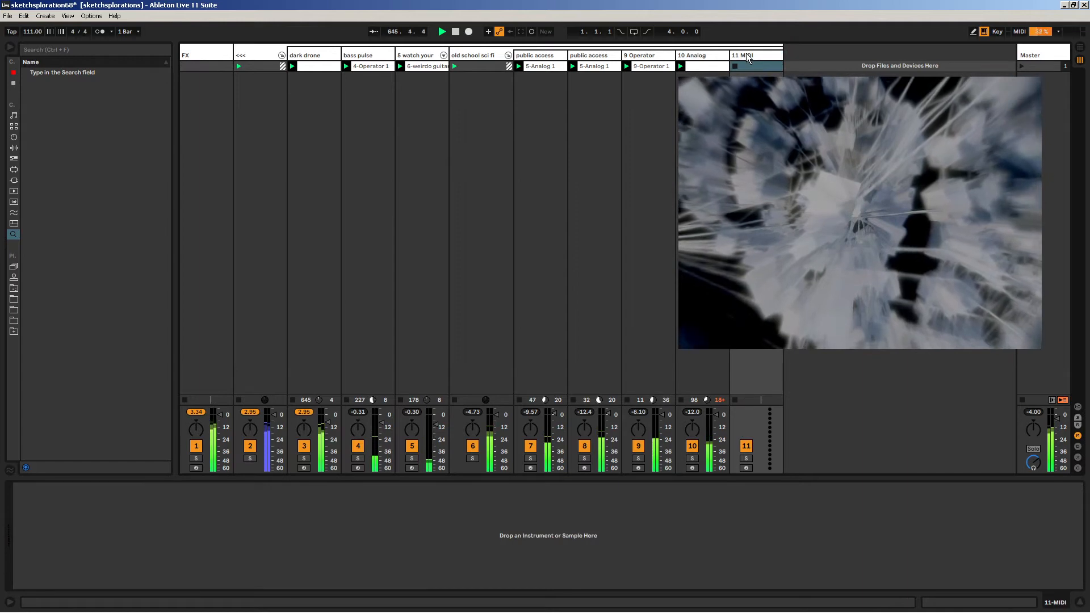
drag(747, 57, 807, 50)
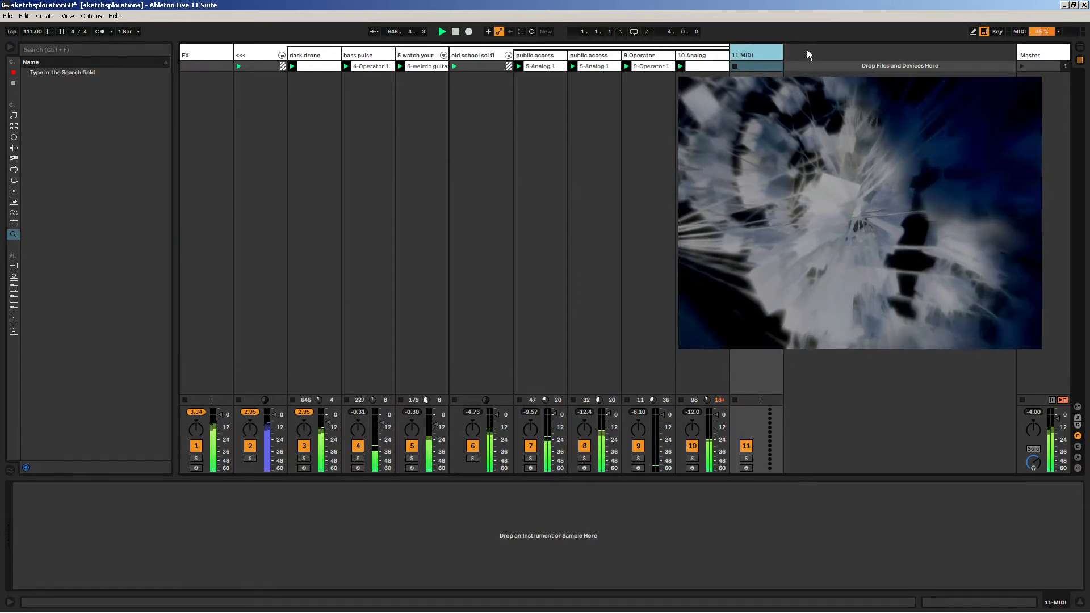
click(762, 57)
key(Delete)
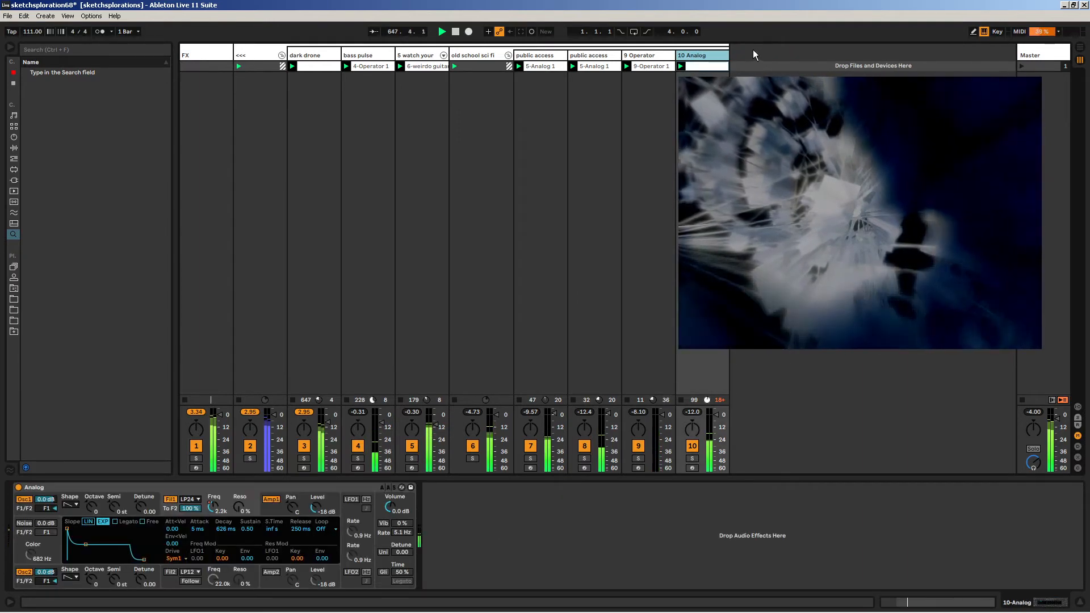
- Set the guitar Tension exciter's key scaling to 0.10 for both Velocity and Stiffness
click(413, 57)
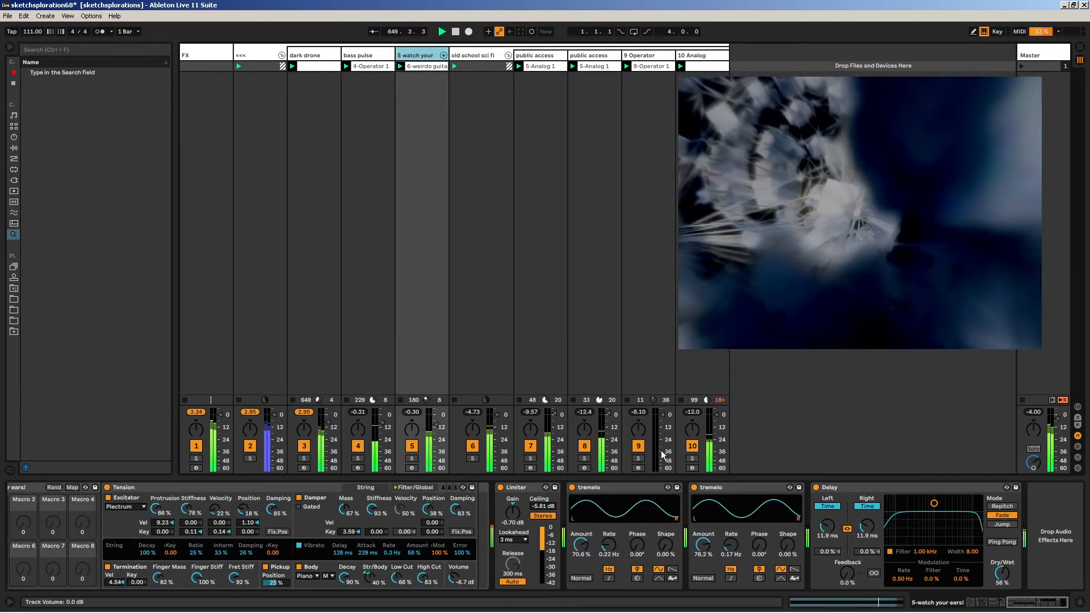
scroll(469, 533, up, 5)
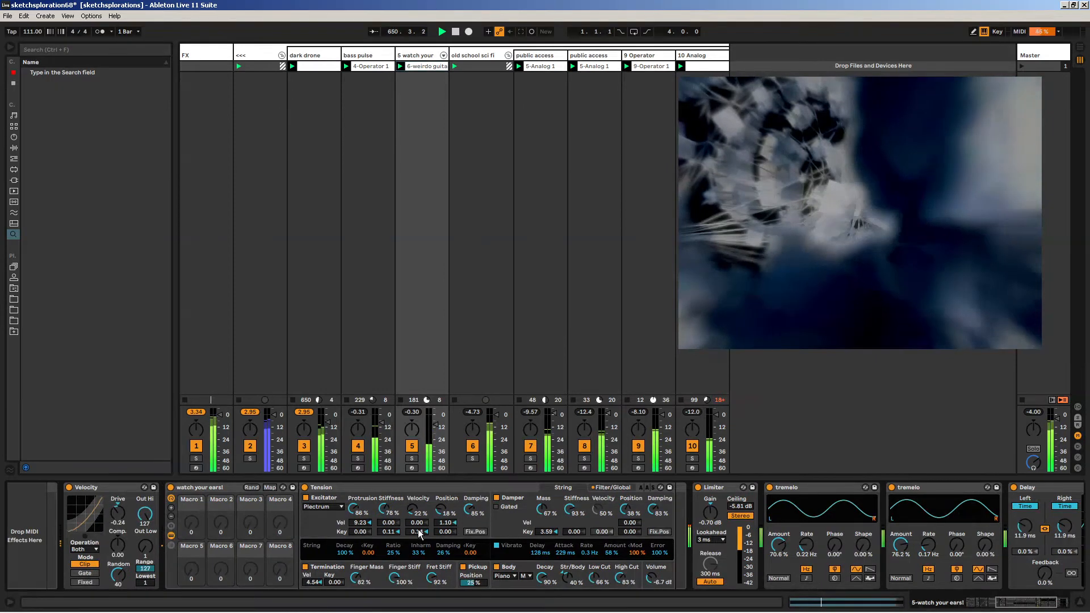
drag(419, 532, 419, 536)
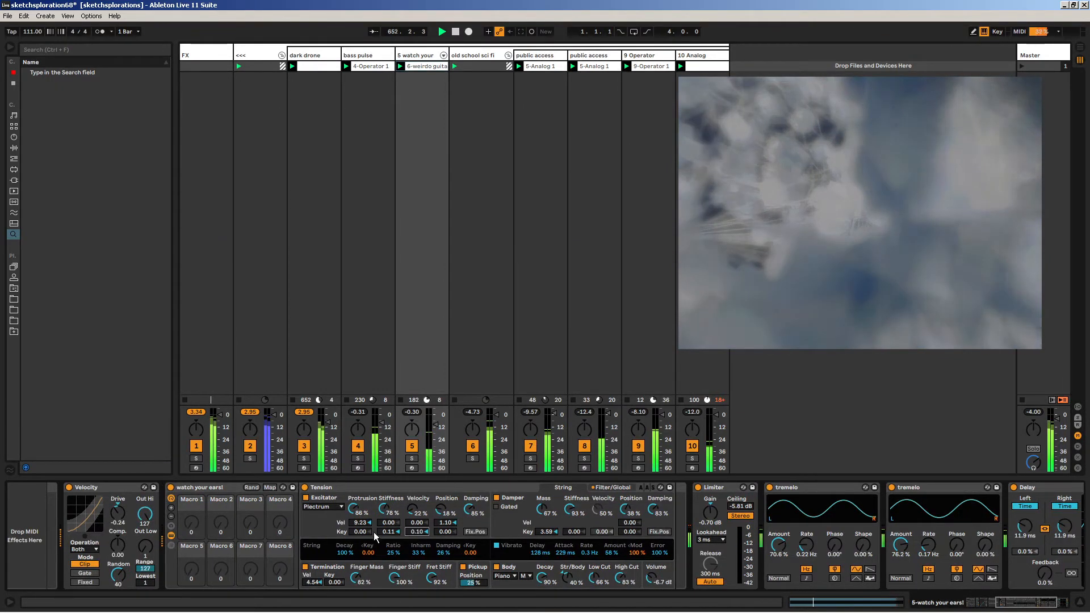
click(393, 533)
text(.1)
key(Return)
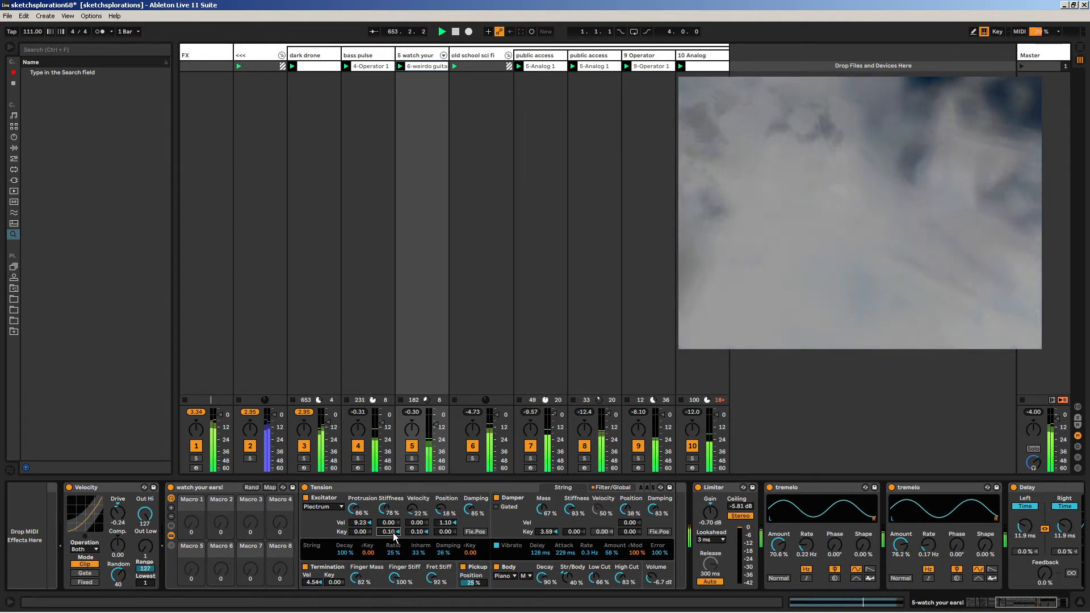
click(420, 55)
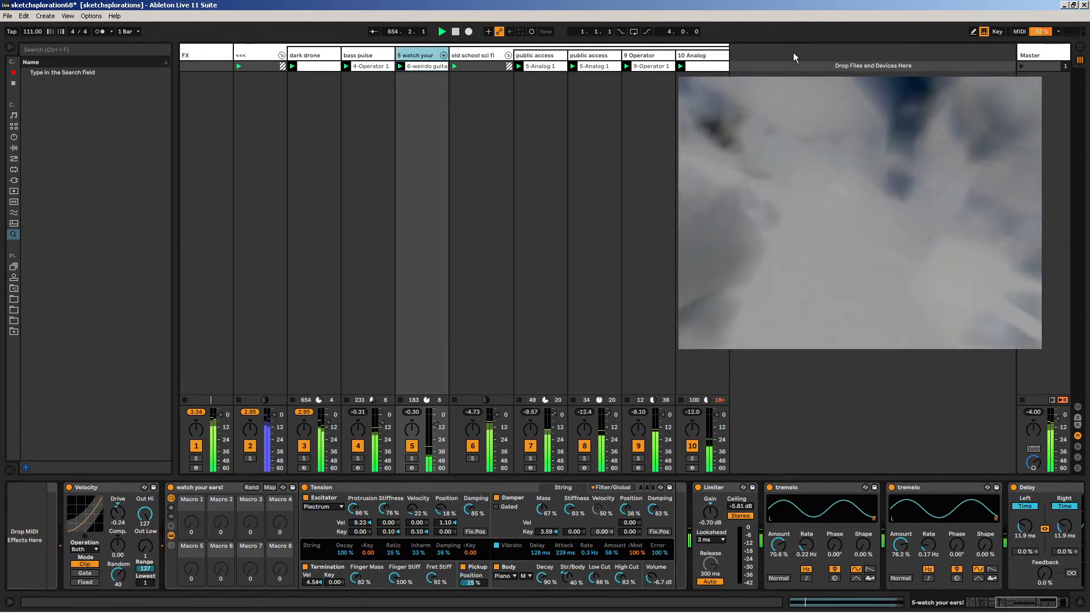
- Fold the <<< group and add a new MIDI track outside it loaded with the default Operator
click(281, 55)
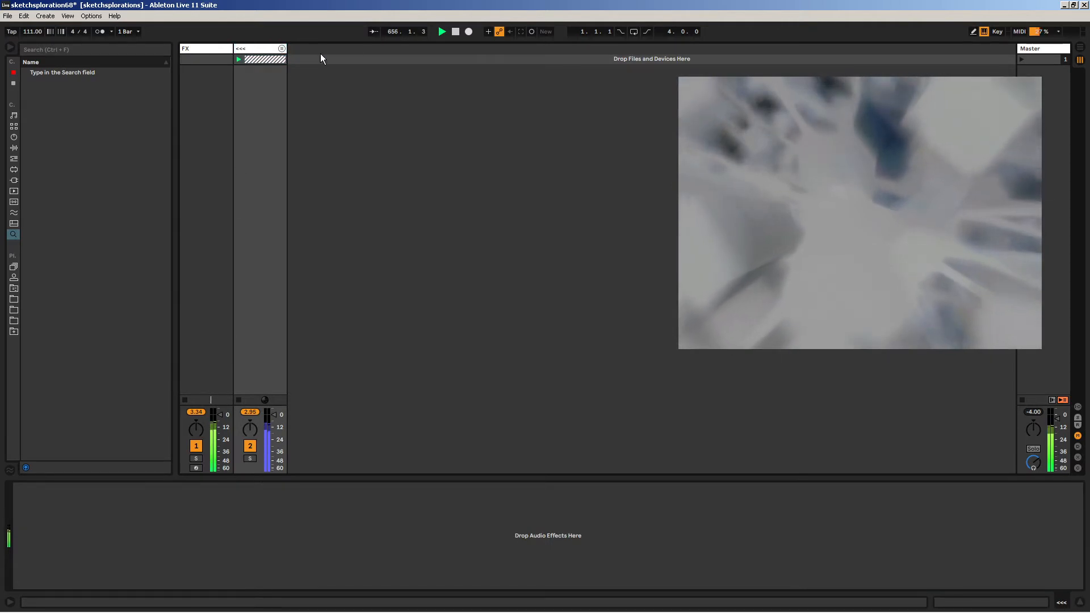
key(ctrl+shift+t)
key(ctrl+f)
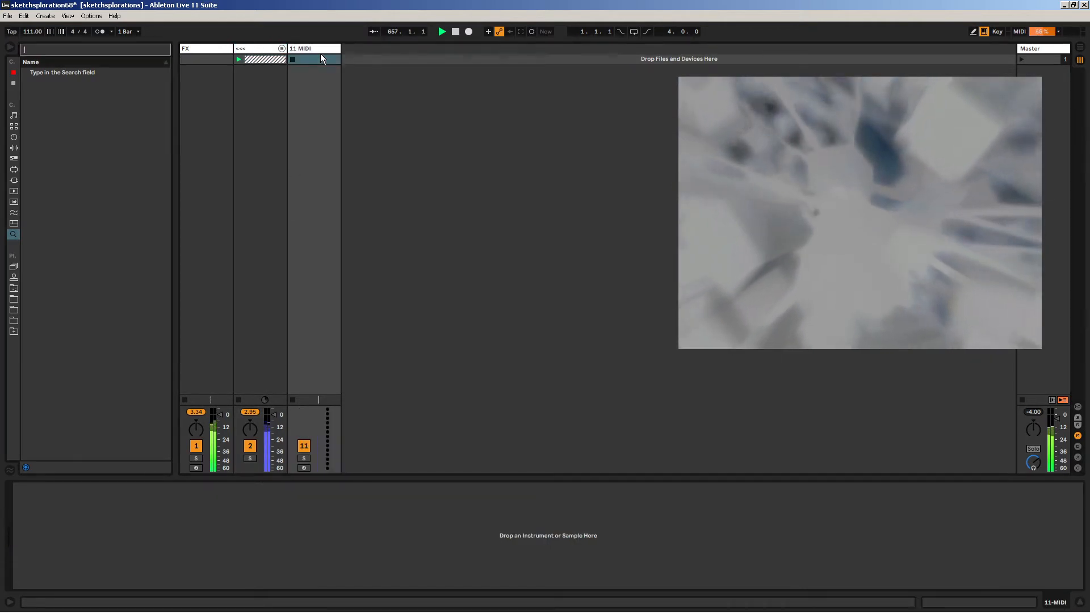
text(operator)
key(Down)
key(Return)
key(Escape)
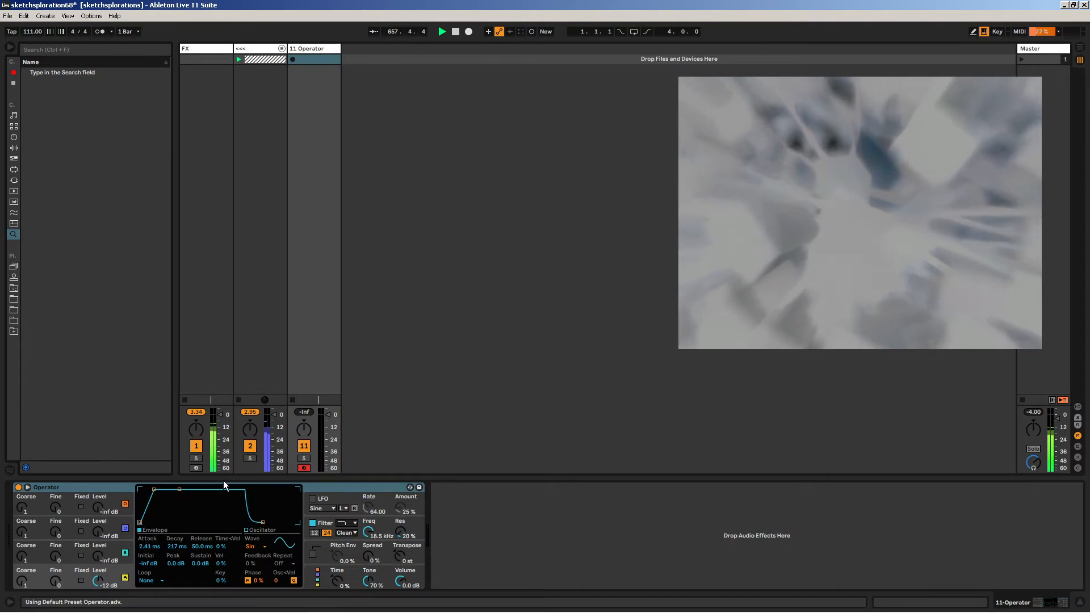
- Audition the new Operator with notes from the computer keyboard, shifting the octave range
key(z)
key(a)
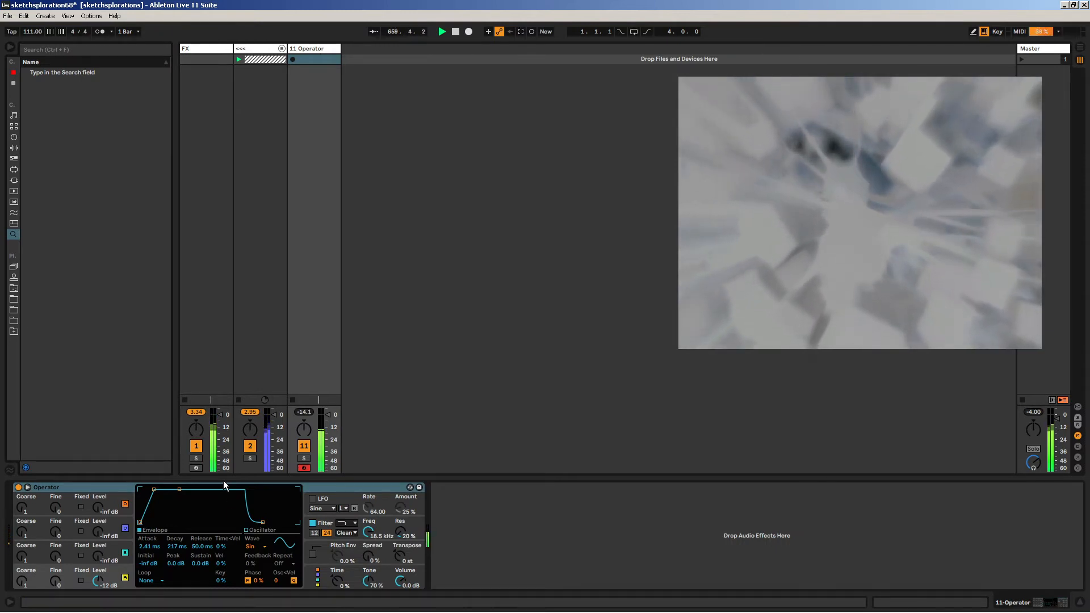
key(x)
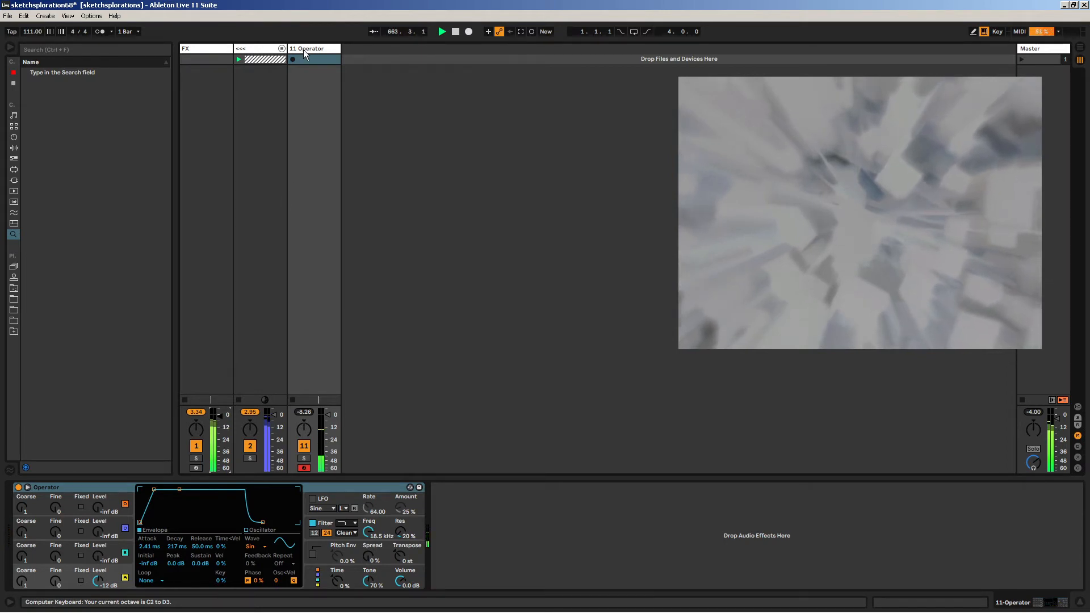
- Unfold the <<< group and set the guitar Tension exciter's Velocity key scaling to 0.00, Stiffness key scaling to 0.10 and Velocity to 16%
click(282, 49)
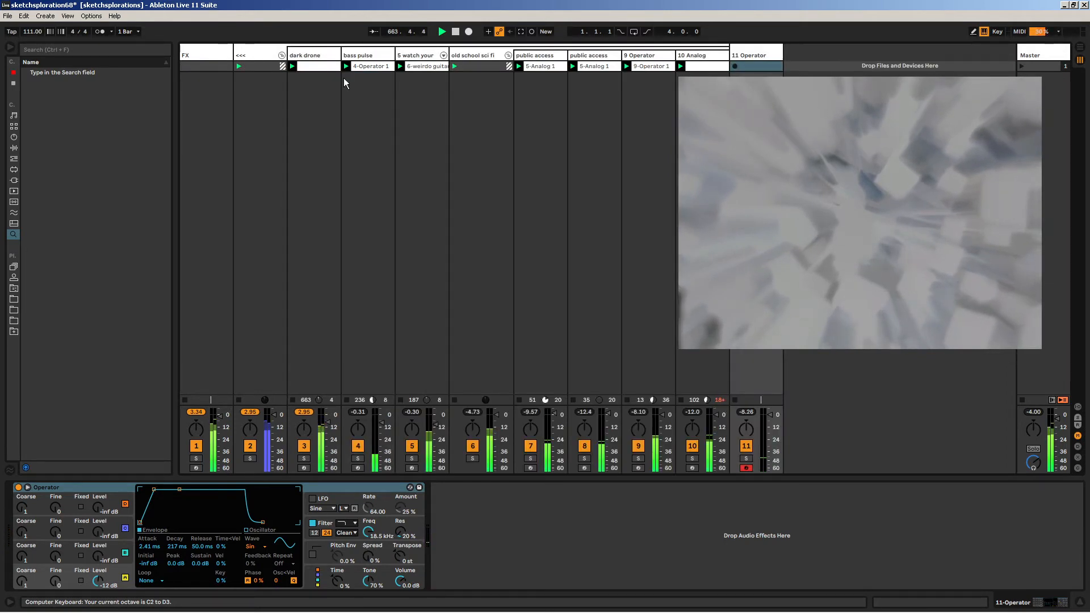
click(423, 57)
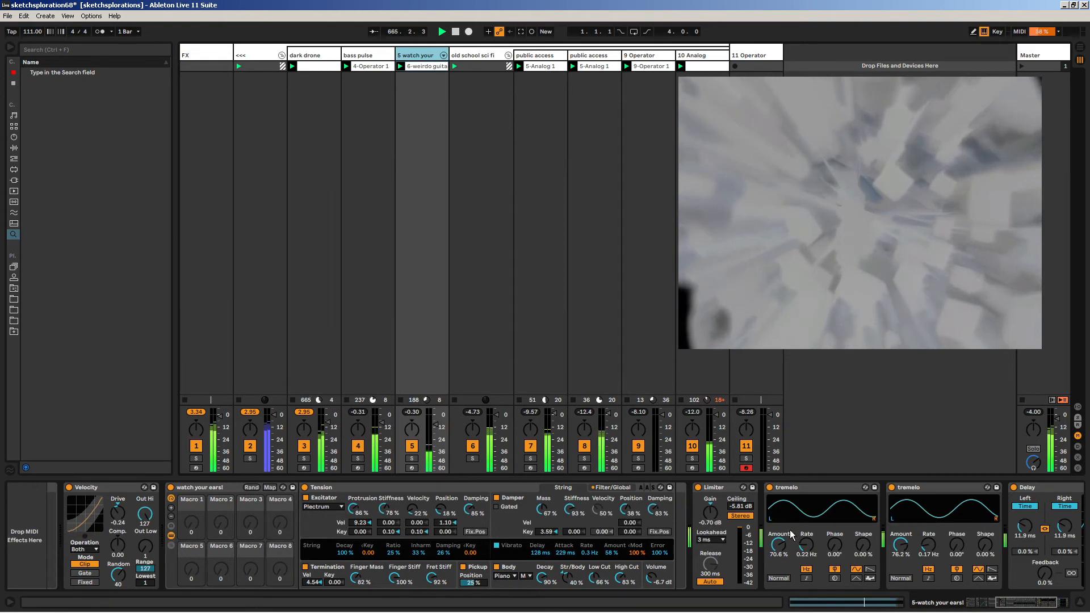
drag(1020, 602, 998, 602)
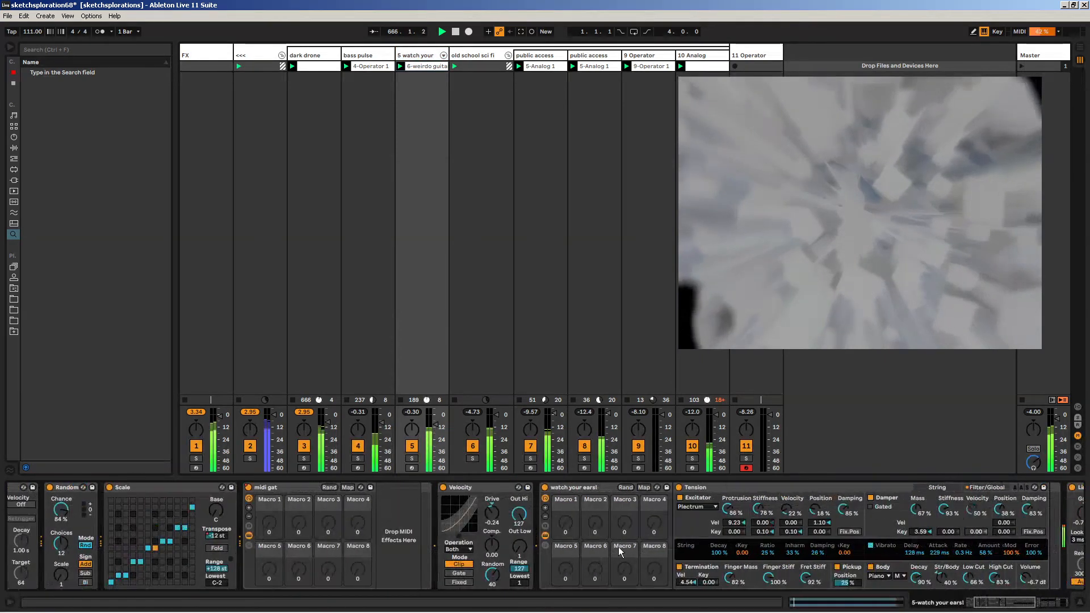
click(578, 487)
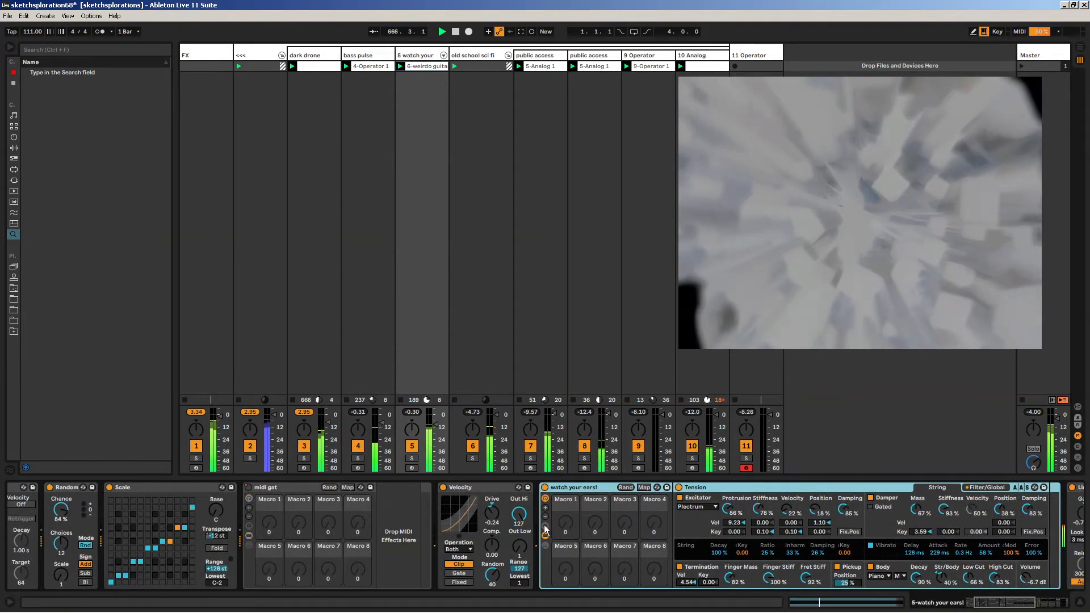
click(799, 532)
click(773, 531)
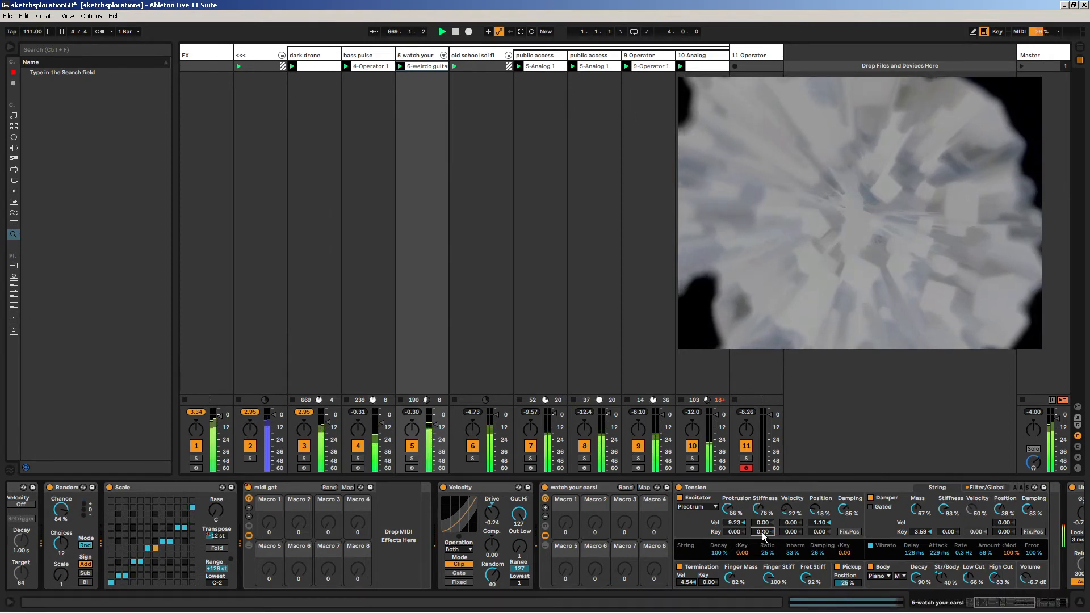
drag(762, 532, 762, 527)
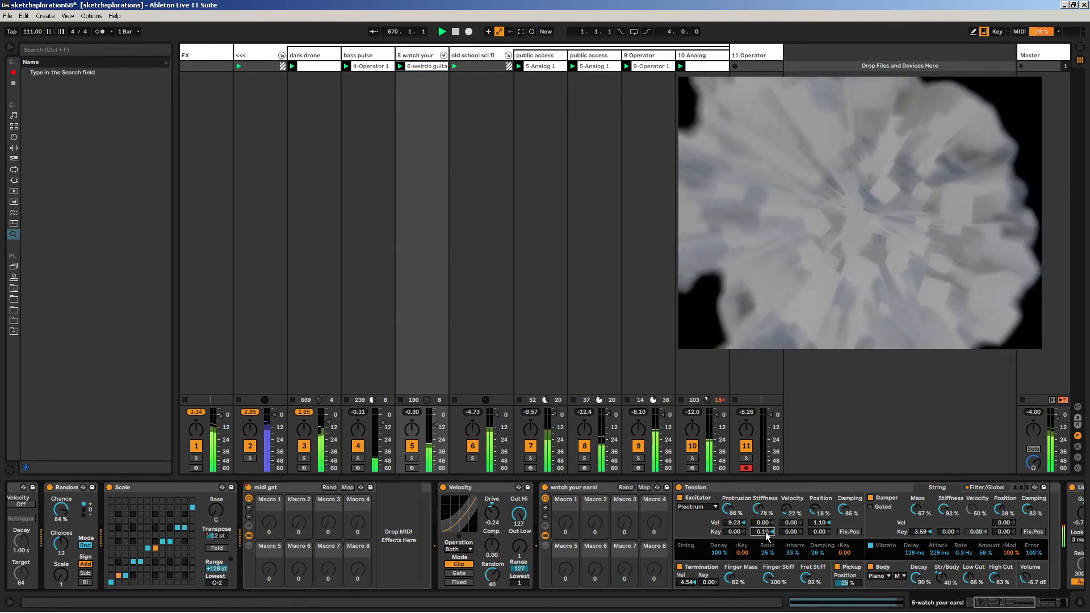
drag(788, 510, 788, 515)
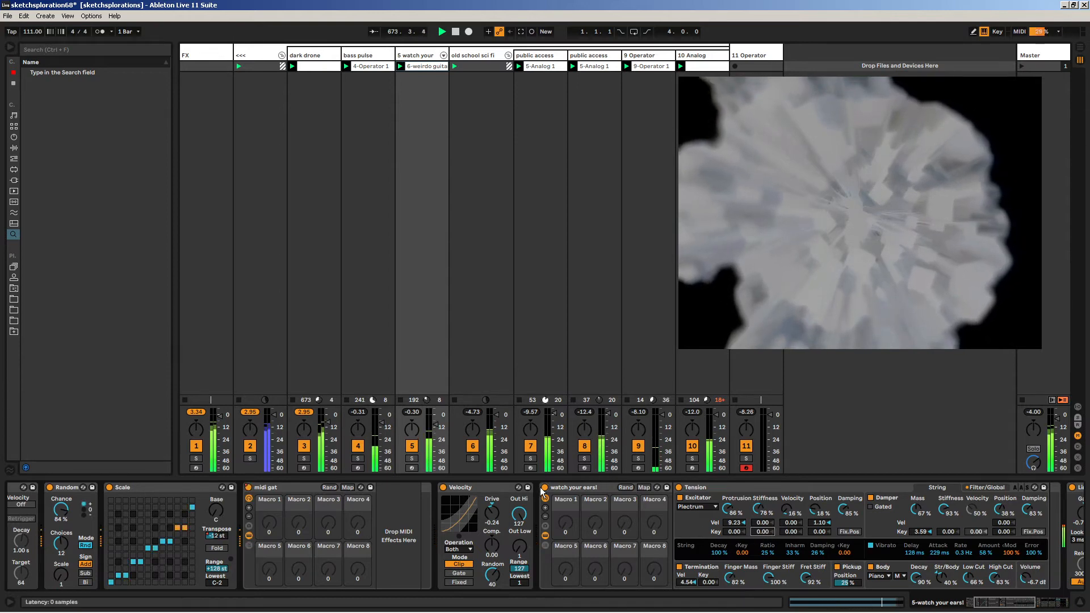
- Delete the Tension instrument from the guitar track's watch your ears! rack
click(730, 492)
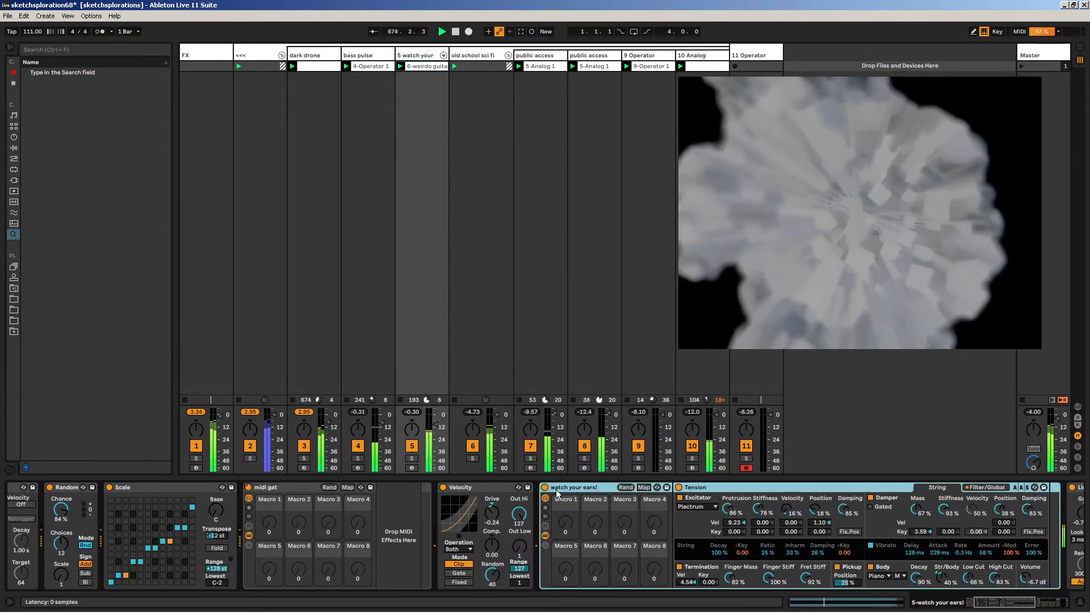
key(Delete)
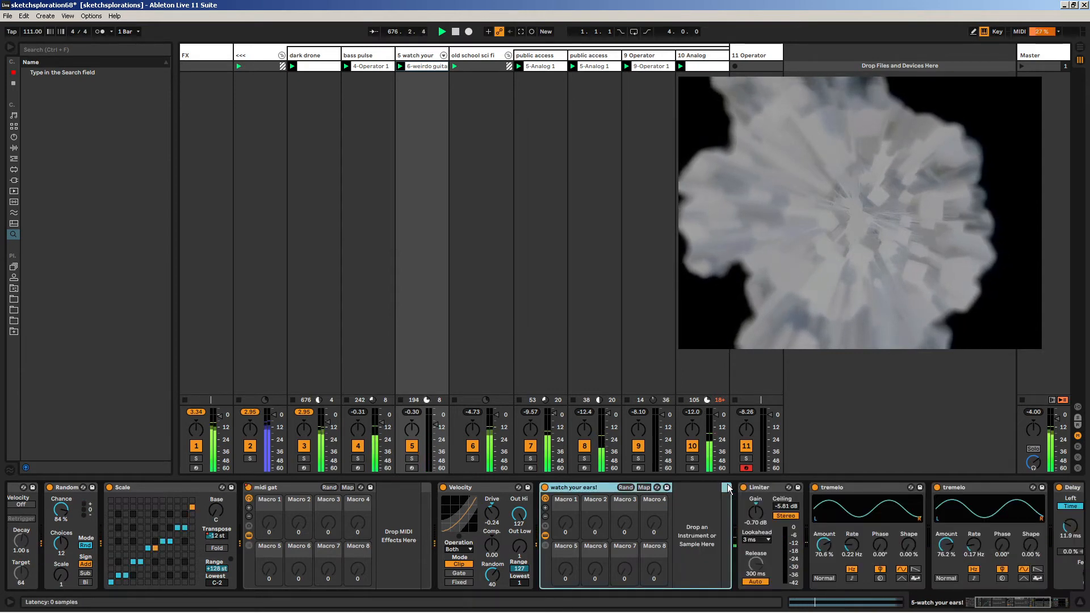
- Restore the deleted Tension instrument and set the guitar track's Delay to 17% Feedback and 40% Dry/Wet
key(ctrl+z)
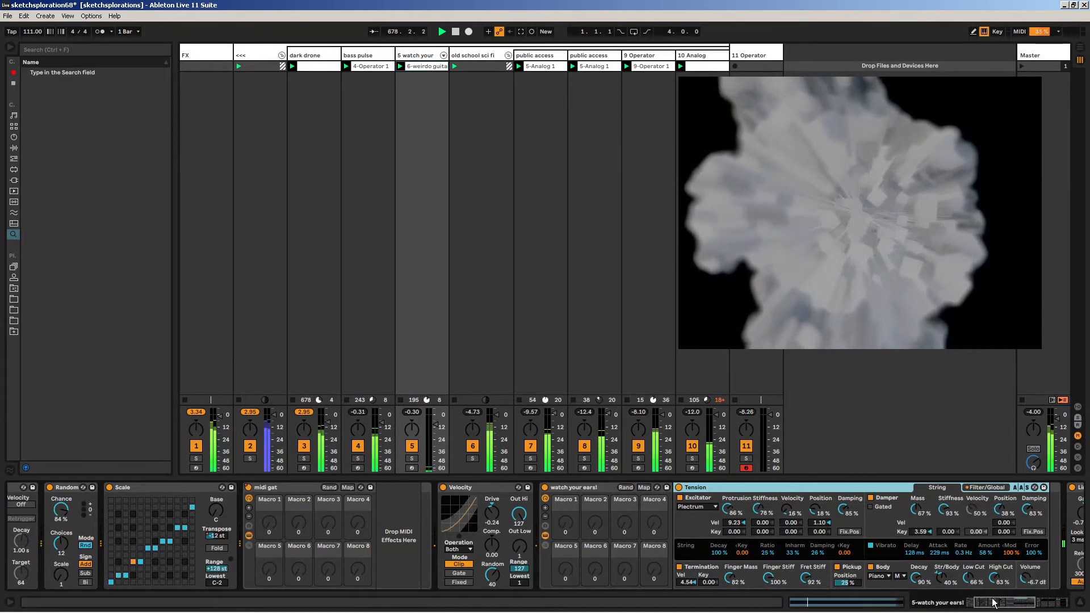
click(1043, 604)
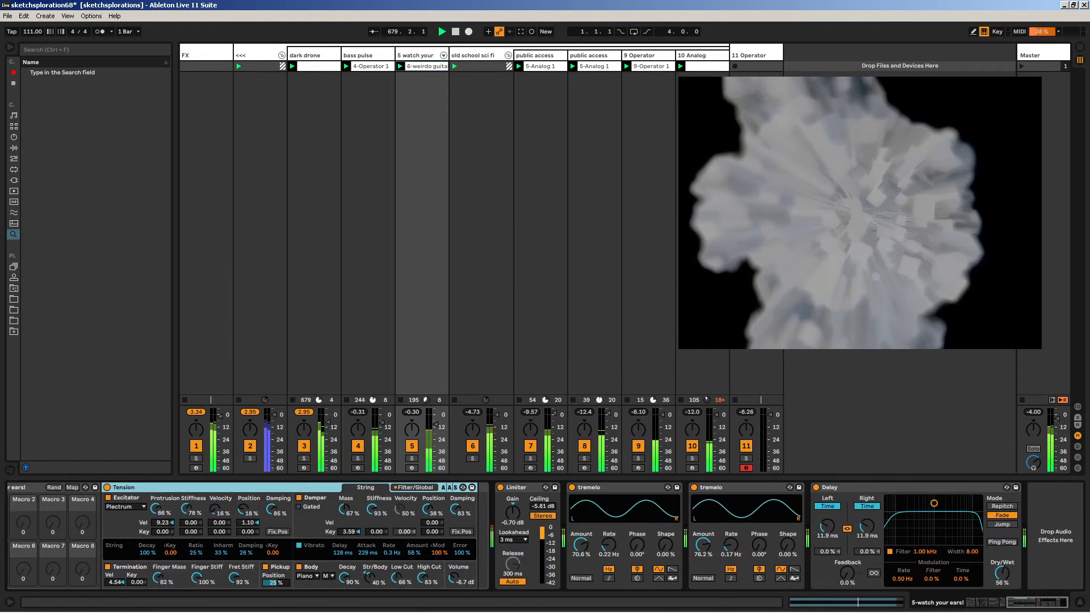
click(744, 56)
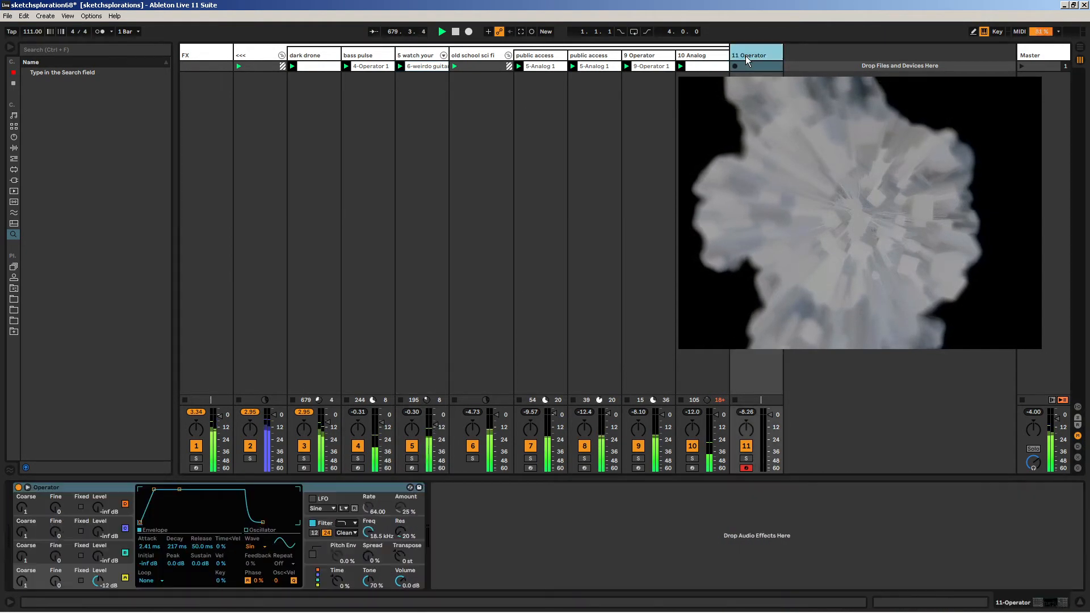
click(411, 56)
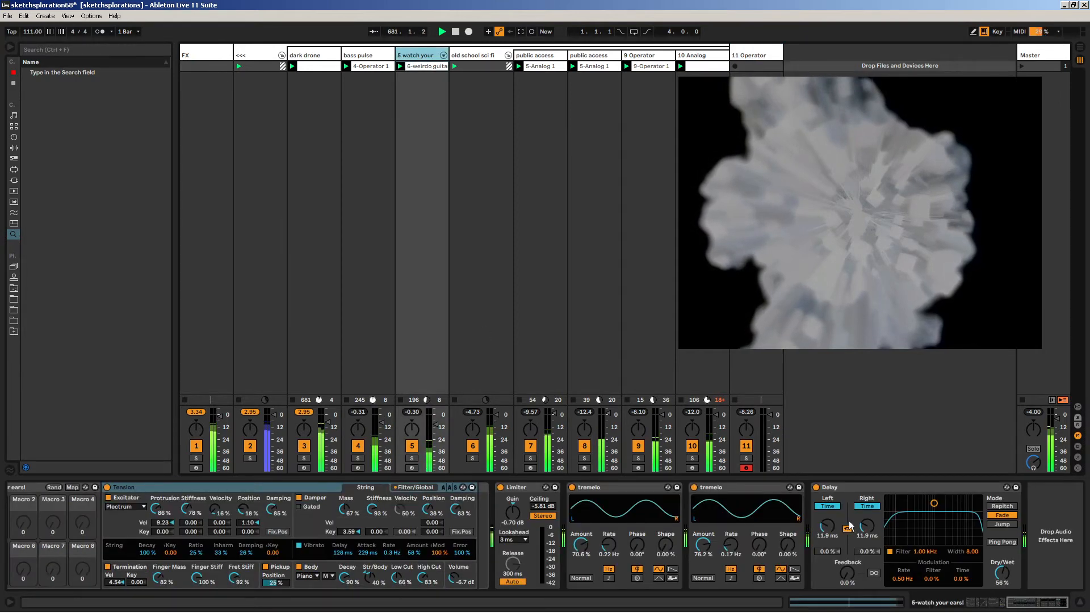
drag(850, 525, 850, 517)
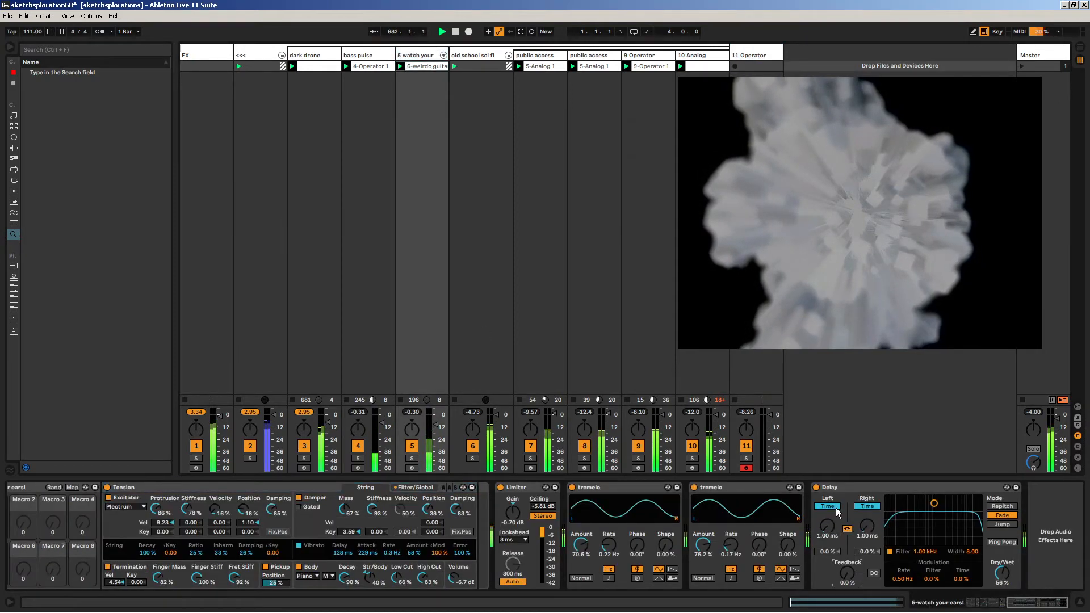
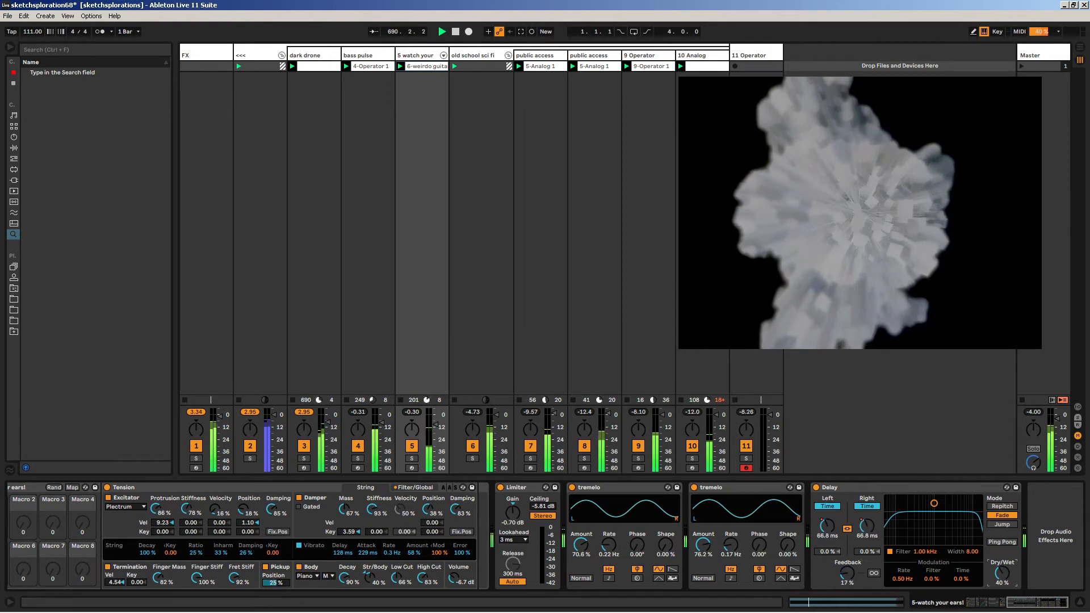
click(758, 51)
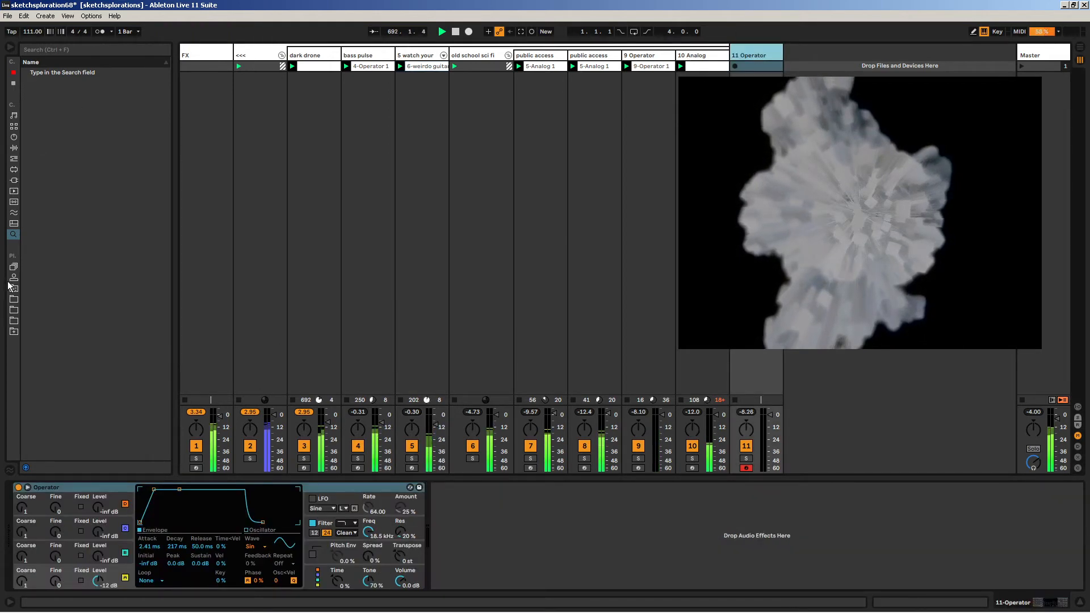
drag(755, 214, 726, 220)
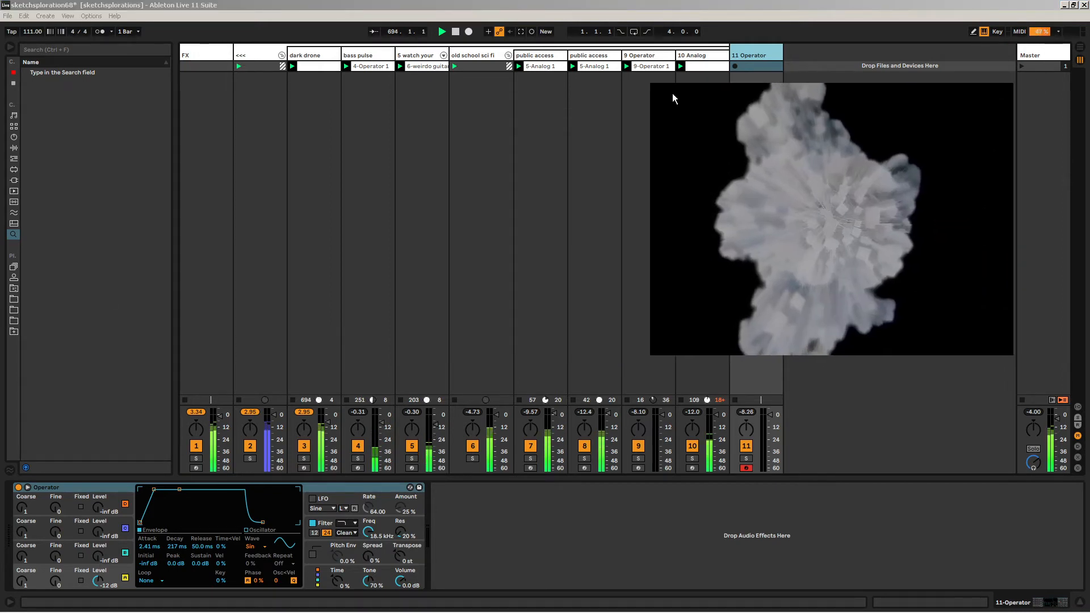
click(14, 148)
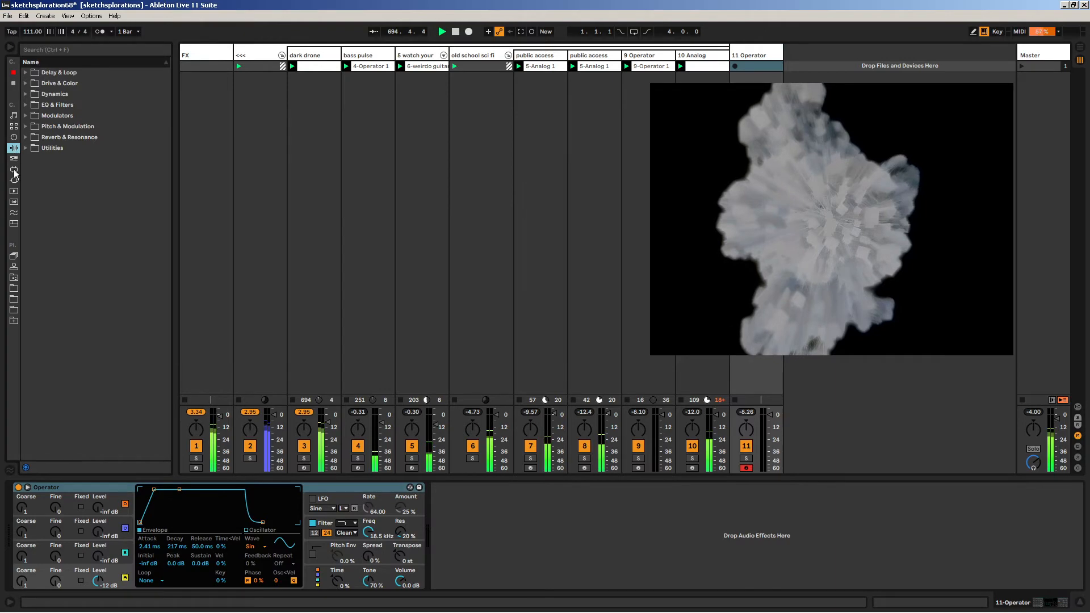
- Move the guitar track's second tremelo ahead of the first with Amount 88.1% and Rate 0.13 Hz, and set the Delay's Dry/Wet to 32%
click(422, 56)
drag(725, 487, 566, 503)
drag(584, 548, 607, 553)
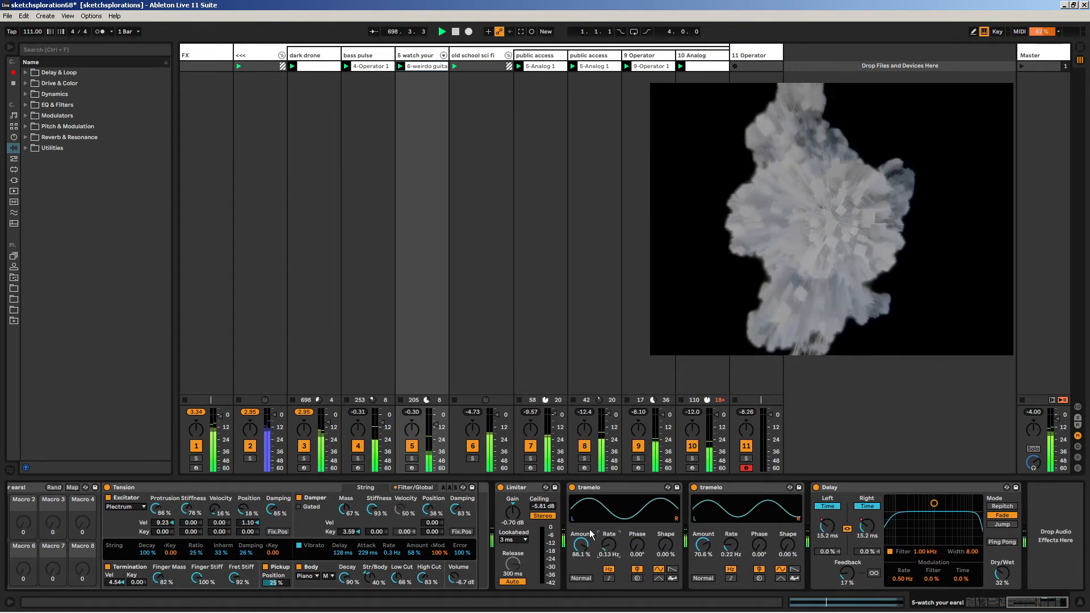
- Set the Random amount of the guitar track's Velocity device to 21 and deactivate the track
click(204, 487)
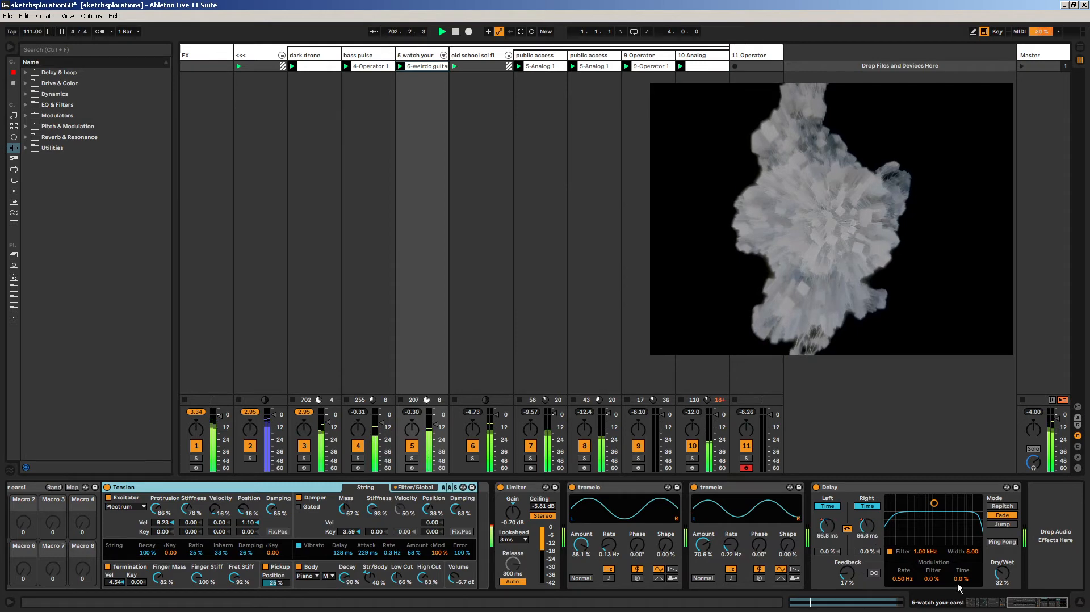
drag(1042, 599, 1008, 602)
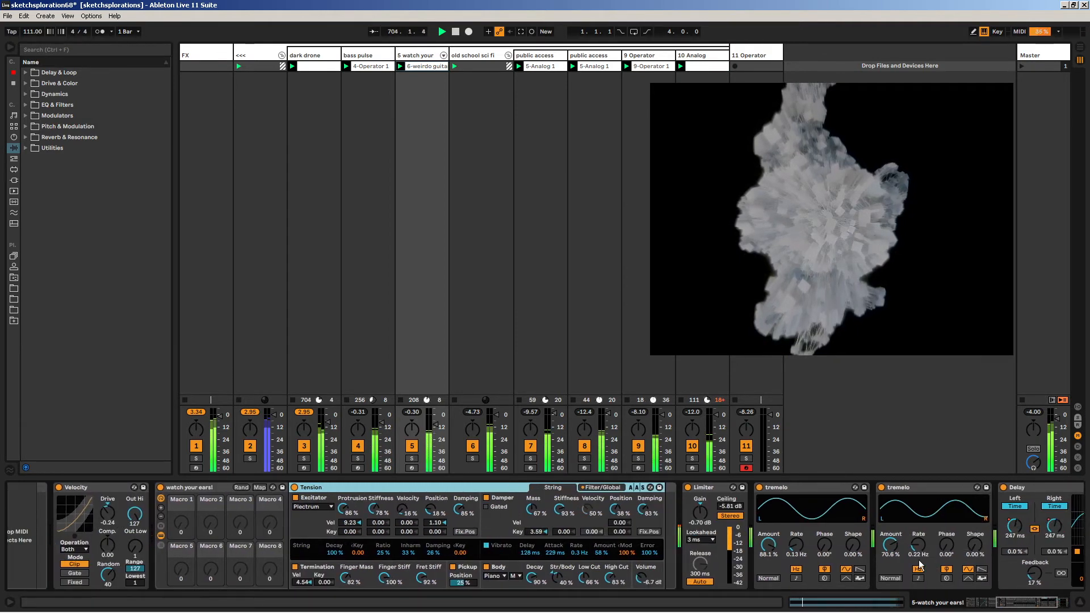
drag(102, 583, 102, 585)
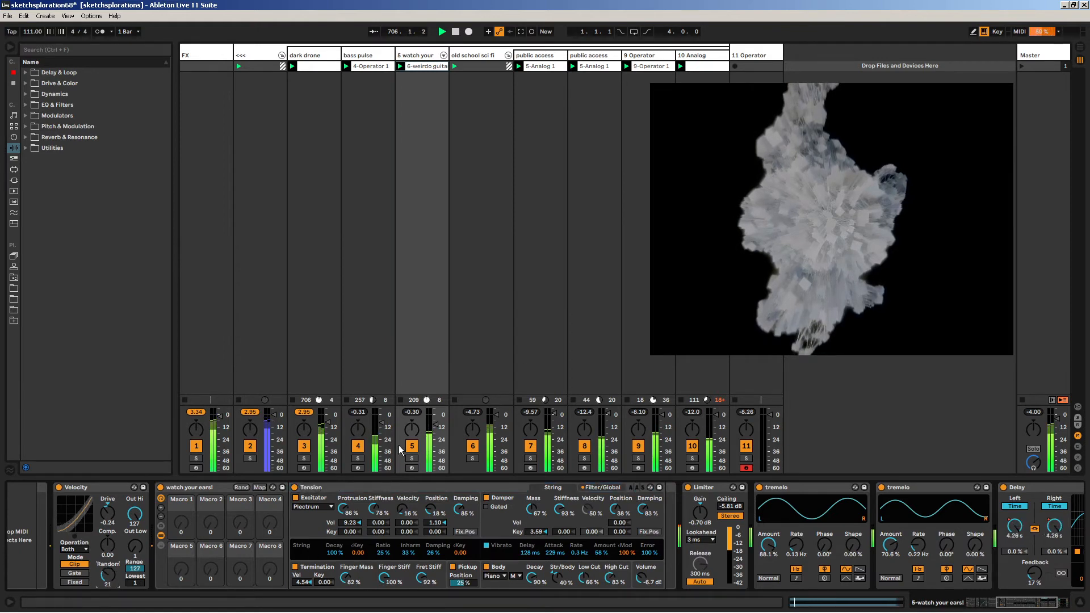
click(419, 56)
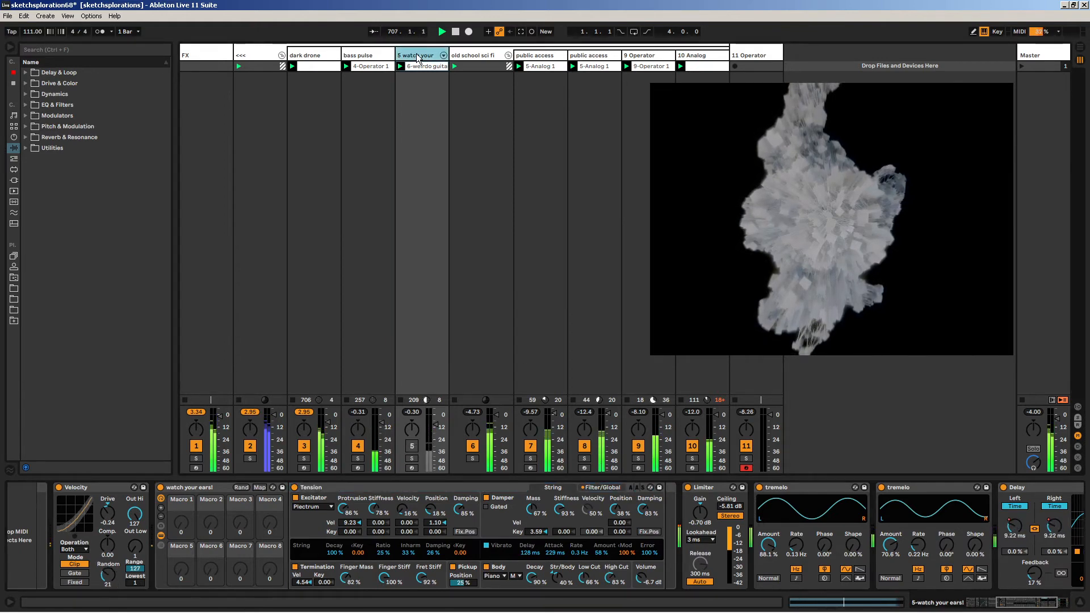
drag(1017, 606, 1027, 606)
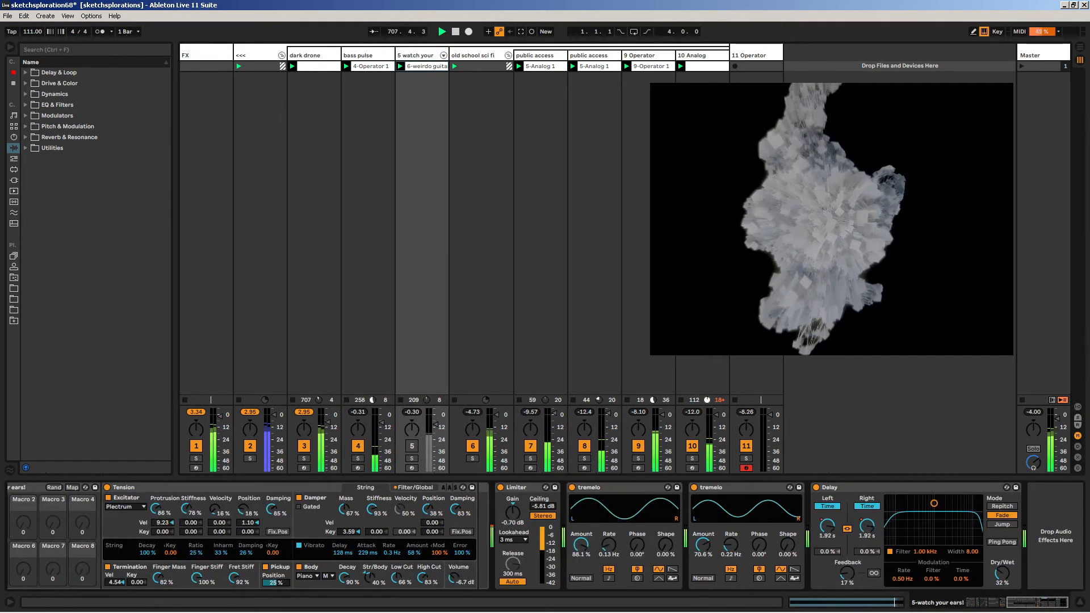
click(752, 56)
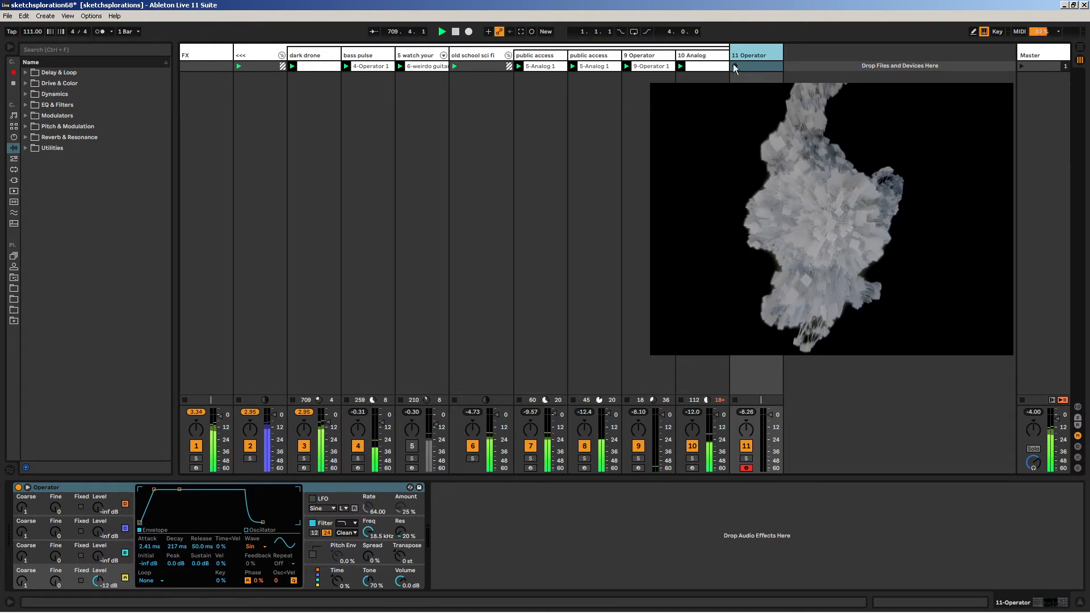
double_click(747, 54)
drag(780, 178, 781, 202)
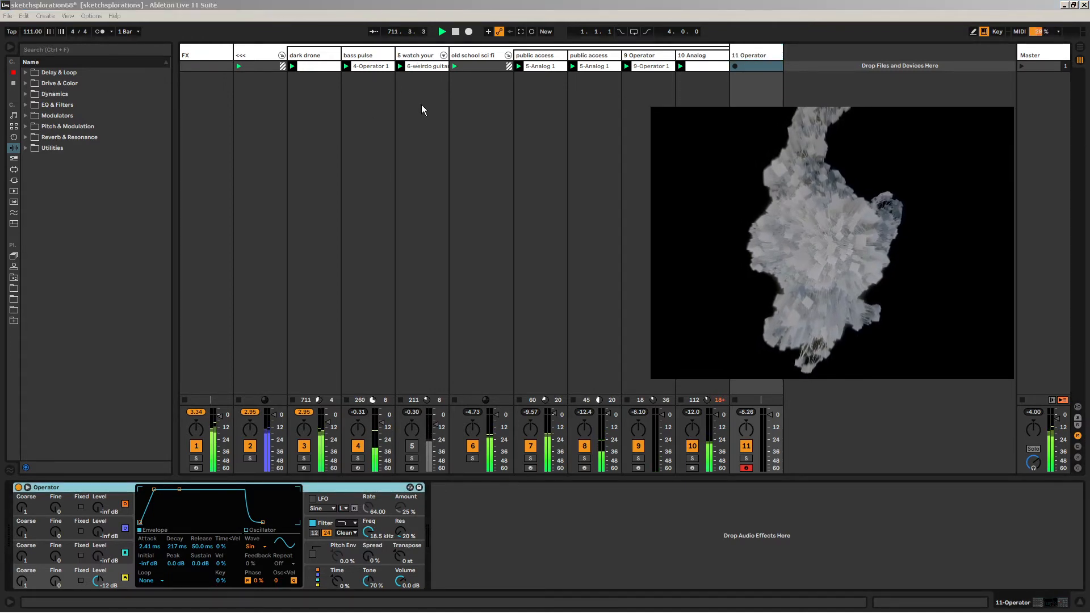
click(757, 53)
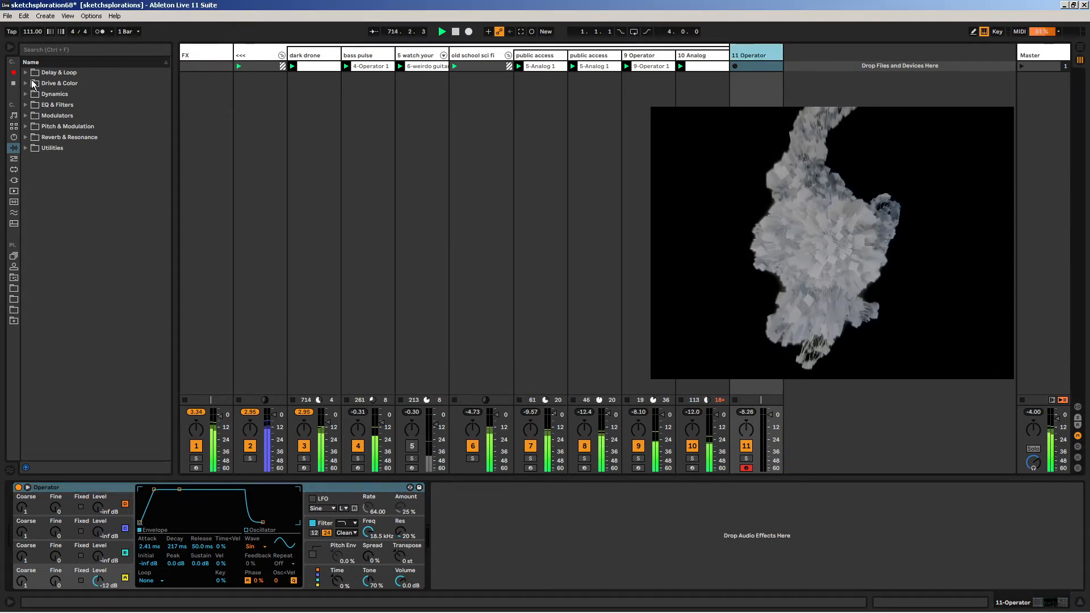
click(14, 277)
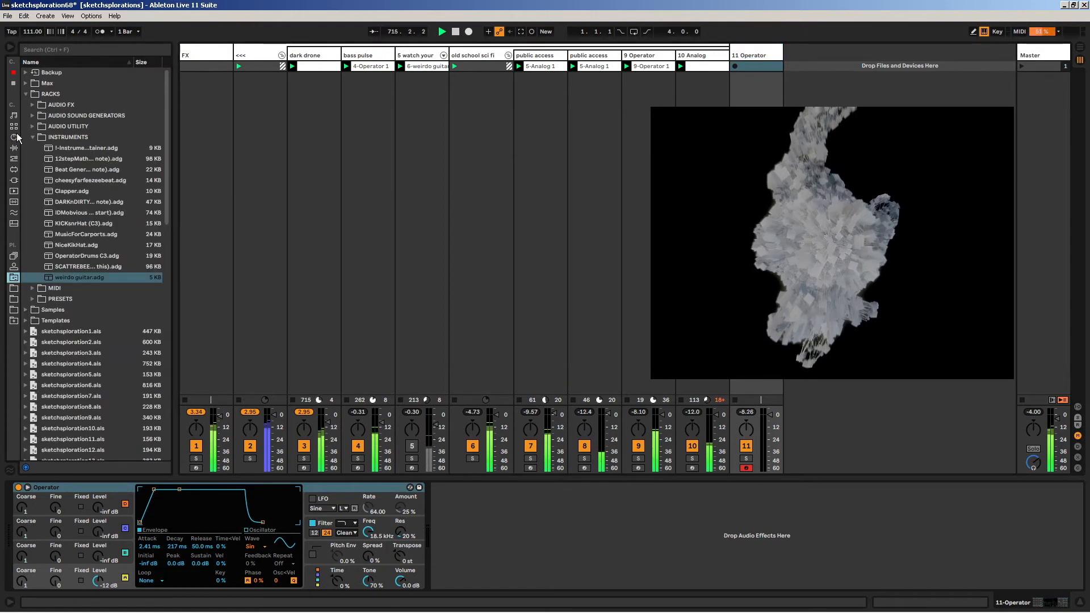
click(34, 140)
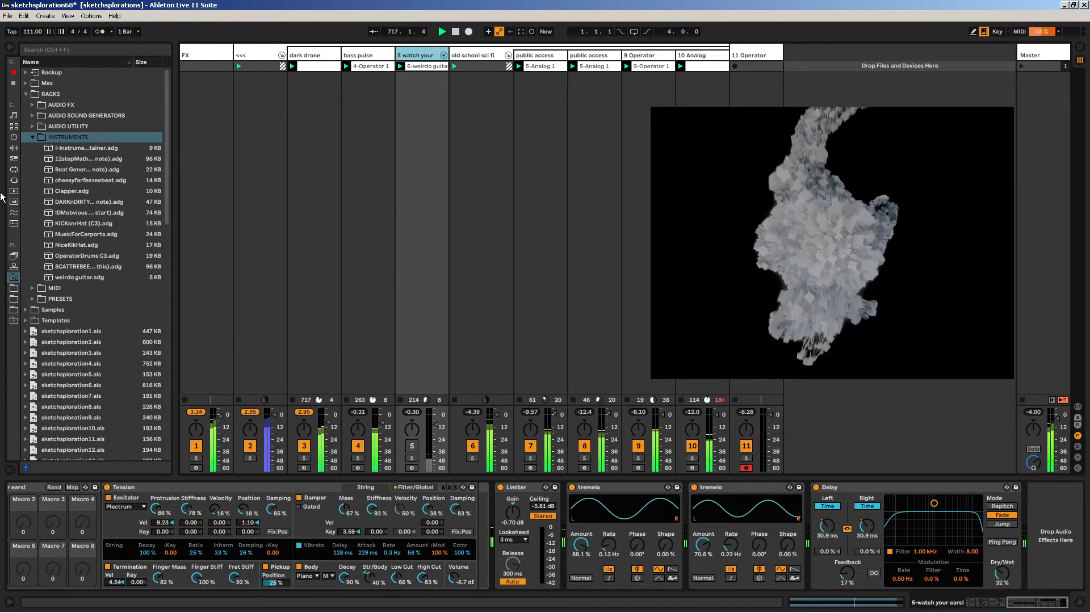
click(28, 94)
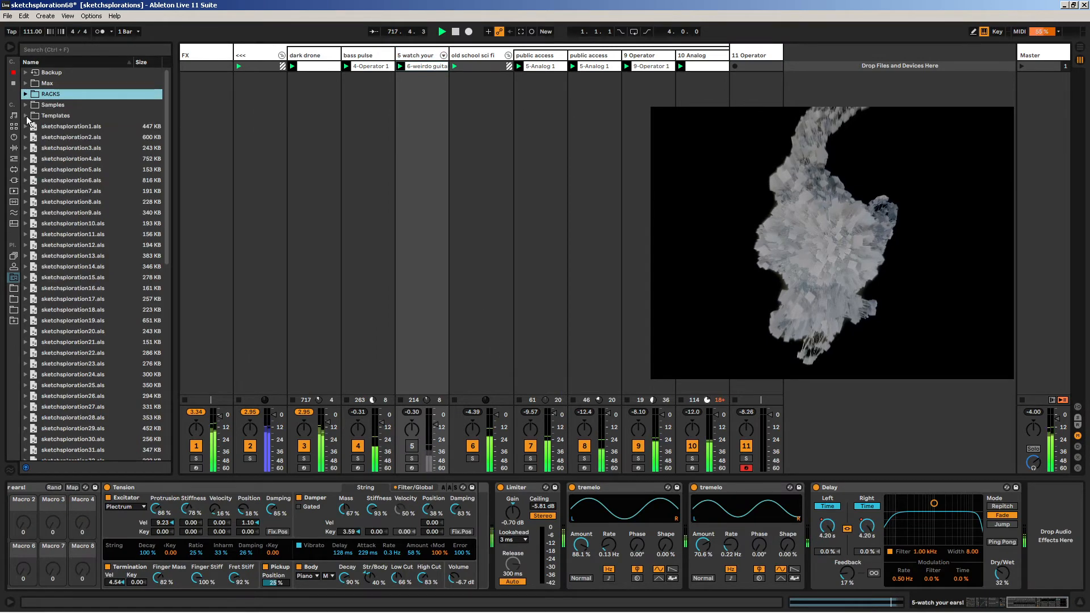
- Insert a Looper between the instrument rack and the Limiter on the guitar track and reactivate the track
click(13, 85)
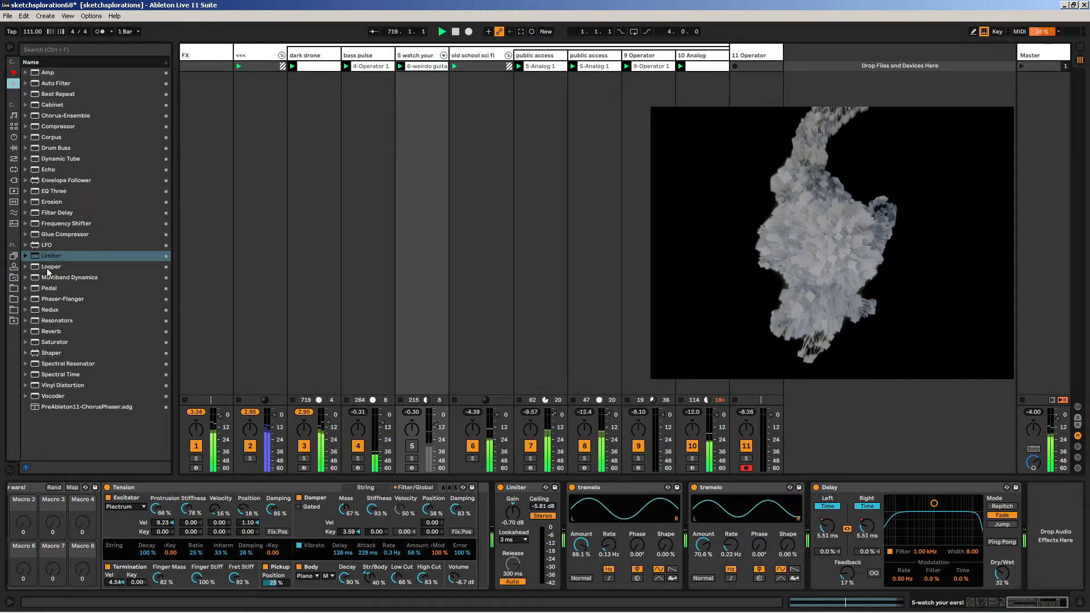
drag(47, 268, 492, 528)
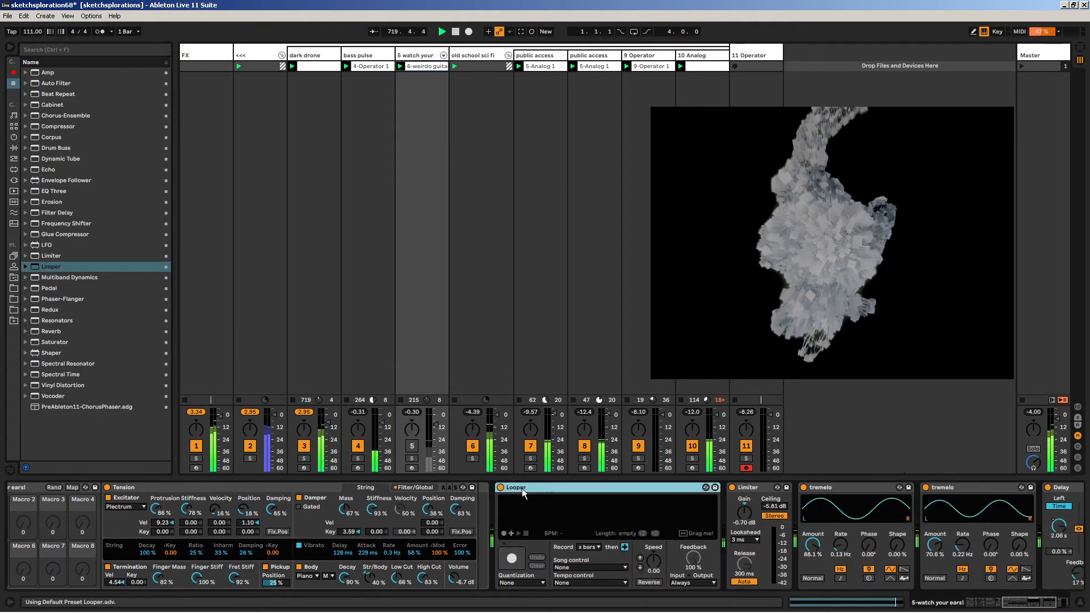
click(412, 447)
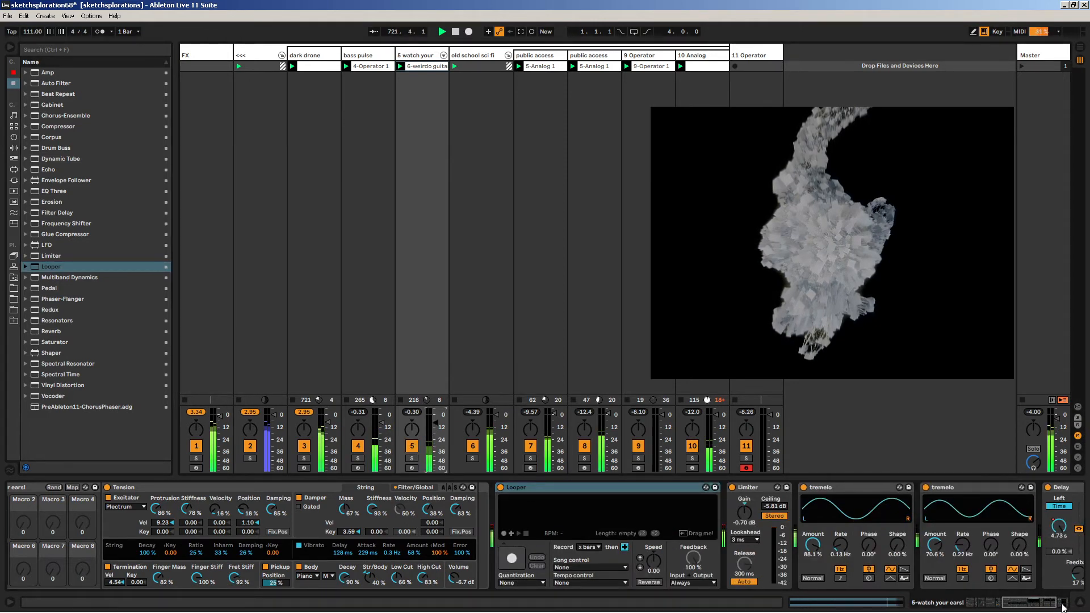
- Set the key scaling of the guitar Tension exciter's Stiffness and Velocity to 0.10 each
drag(1042, 603, 1030, 603)
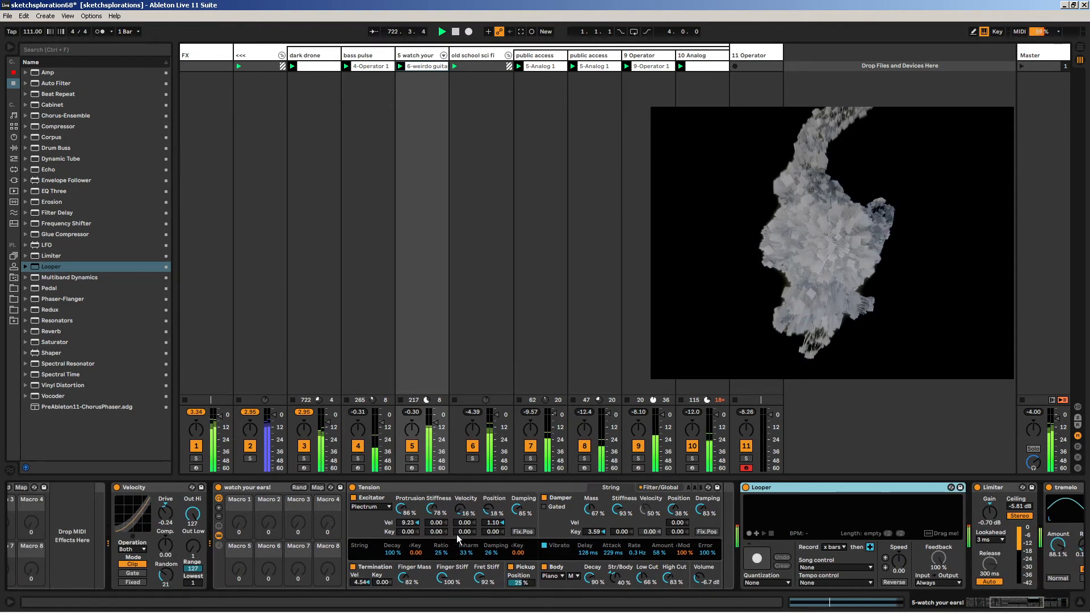
click(441, 531)
text(0.1)
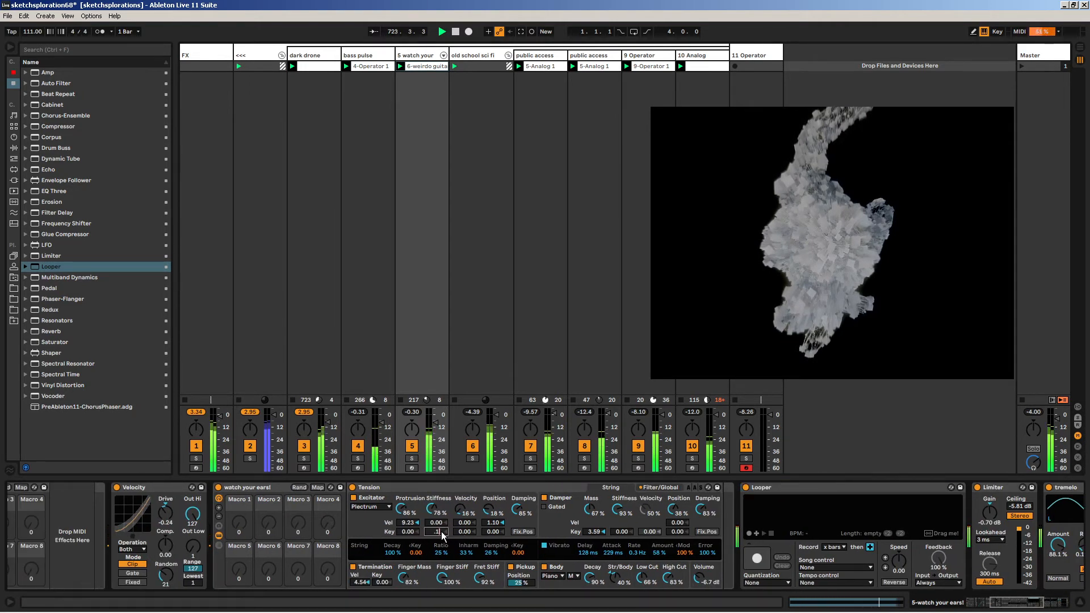
click(464, 532)
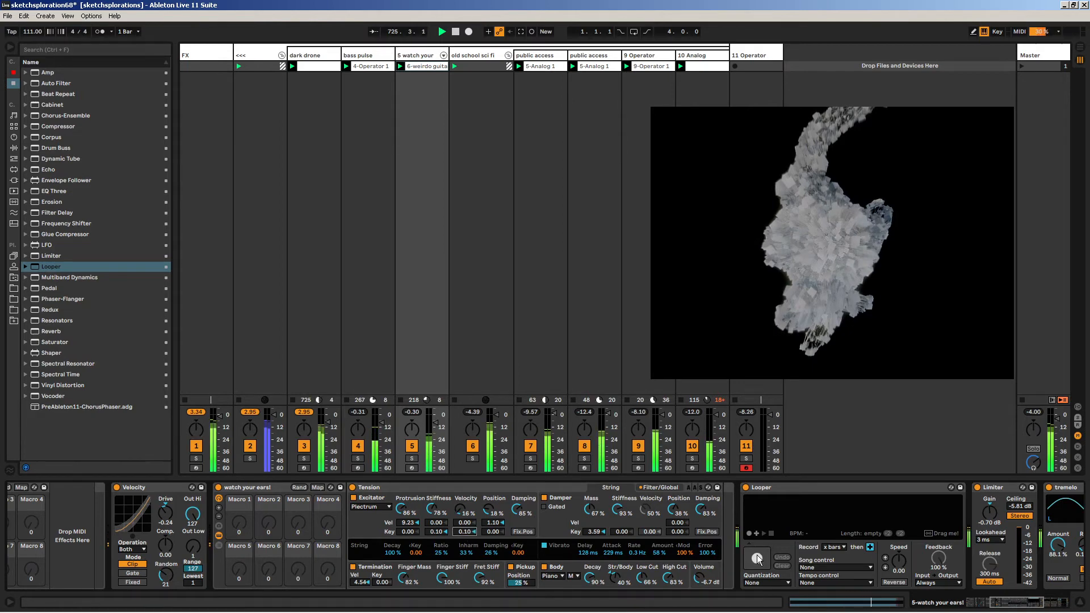
- Record a loop of the guitar line in the Looper, play it back, and switch off the watch your ears! rack
click(747, 533)
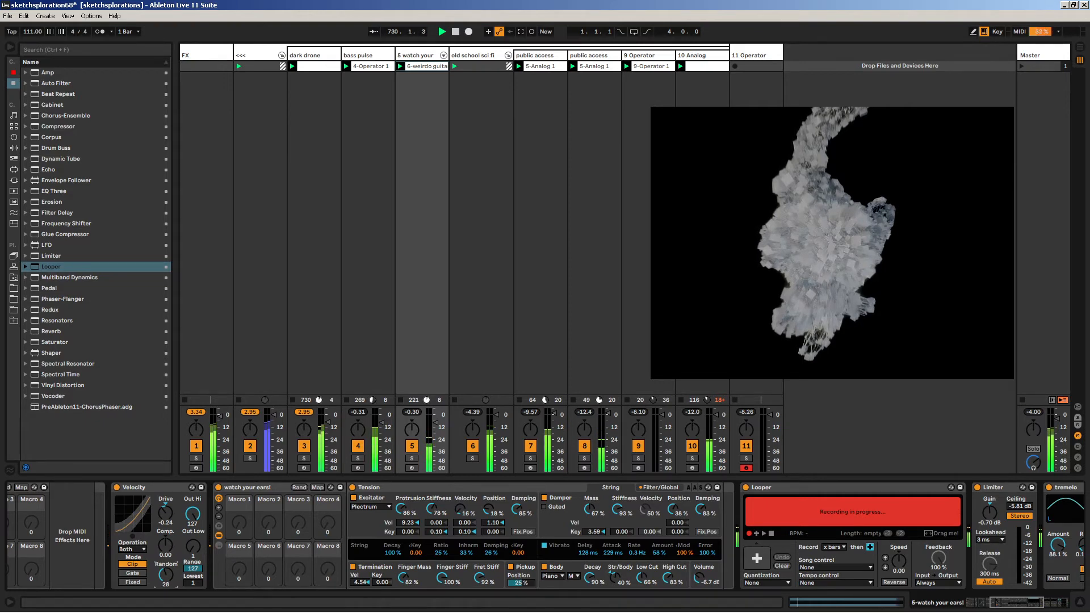
click(763, 534)
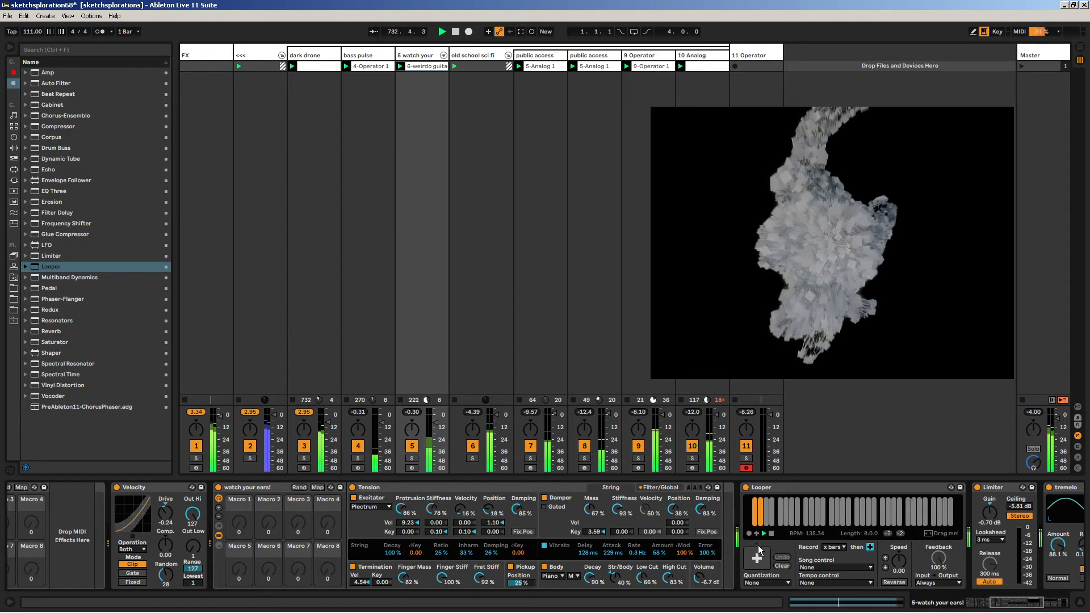
click(218, 488)
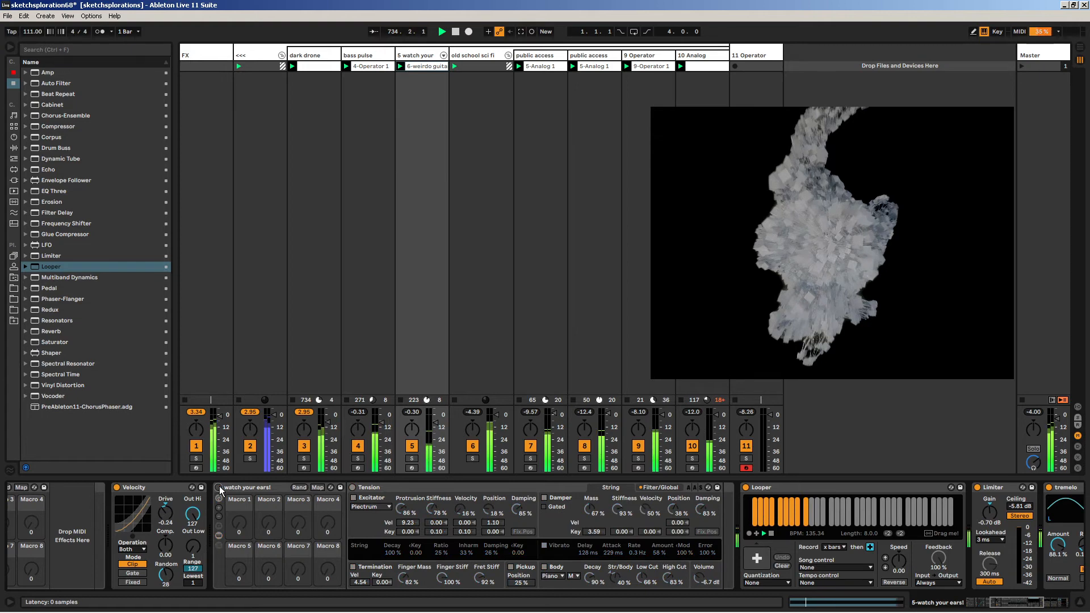
- Lower the Looper's Speed to -12
click(816, 490)
click(903, 568)
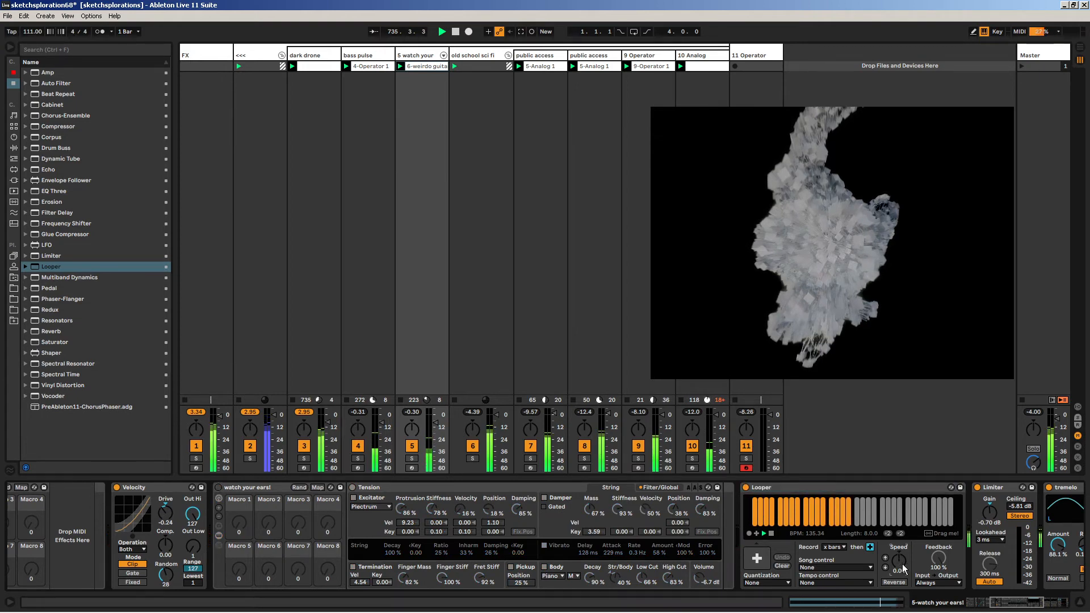
text(-24)
key(Return)
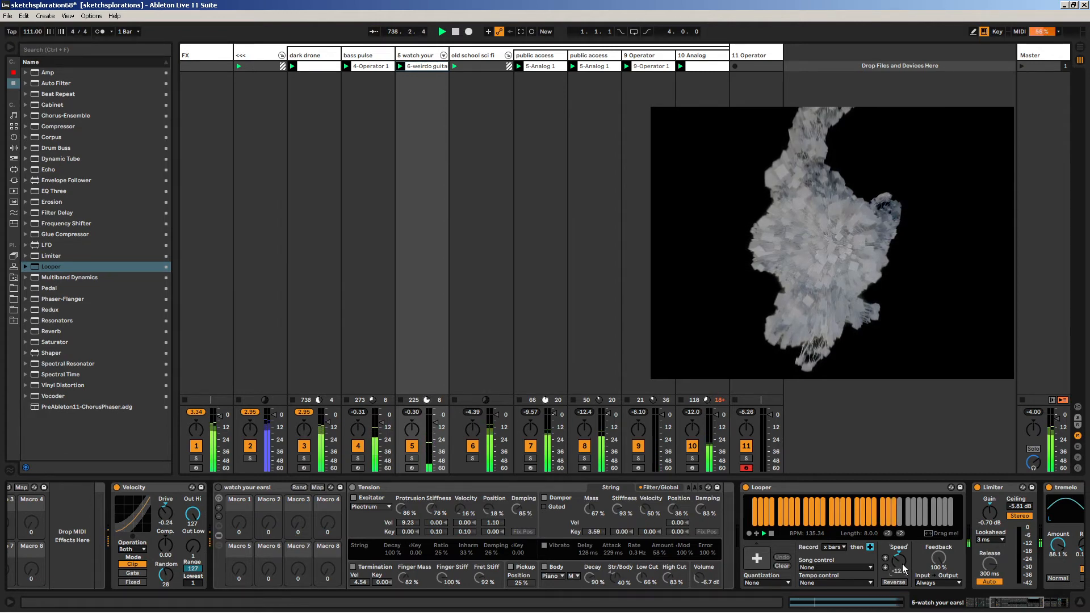
- Place the Looper's recording as a clip on a new audio track after the Operator track and open the clip's sample settings
key(Delete)
drag(789, 66, 793, 67)
double_click(805, 66)
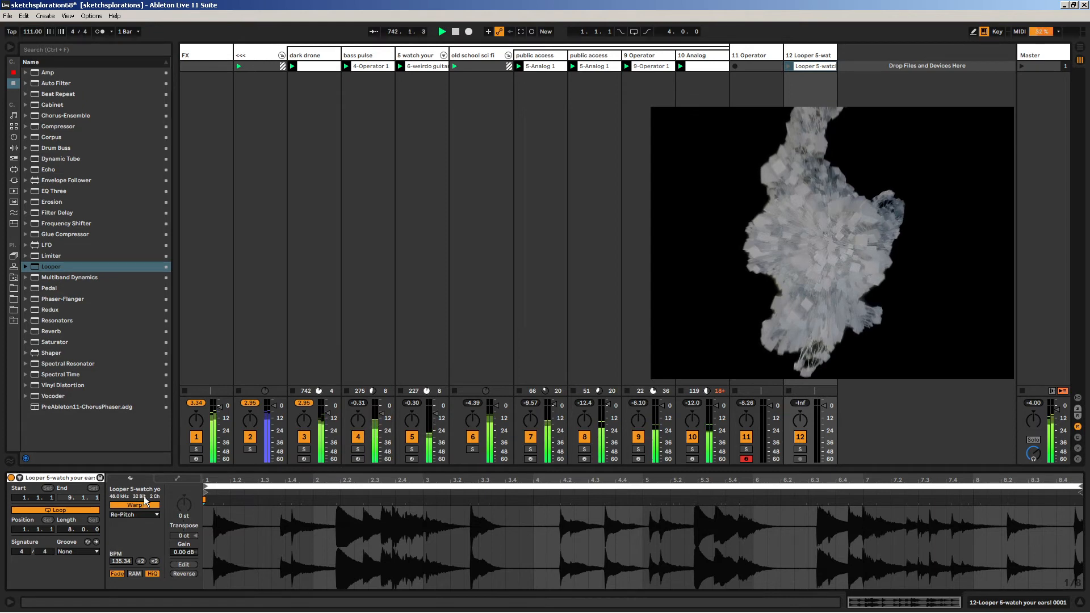
- Open the clip's sample in Sound Forge and normalize the whole file to a peak level of -0.08 dB
click(182, 564)
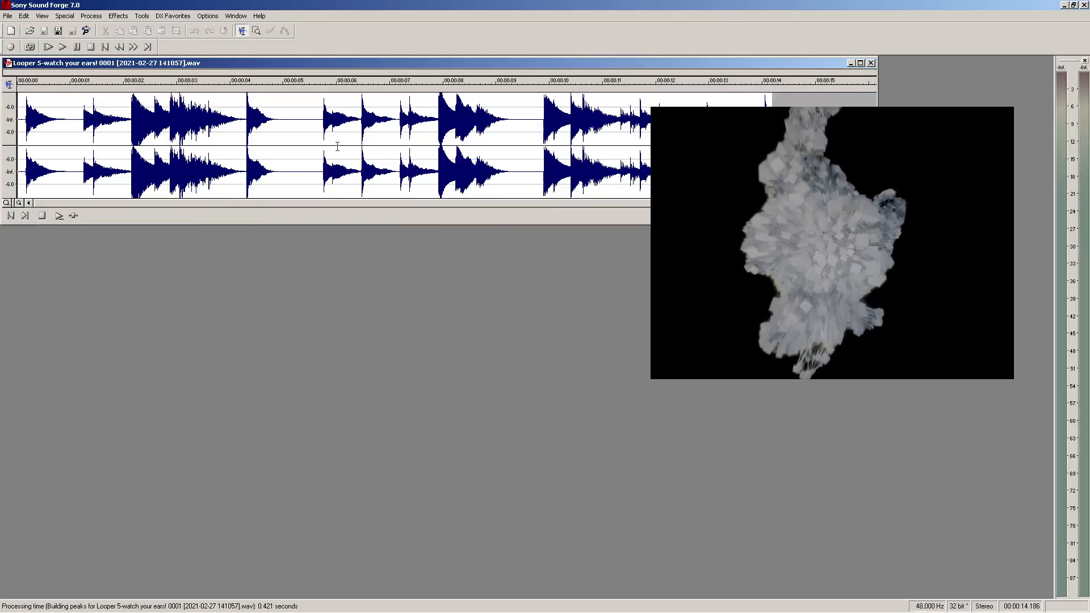
double_click(308, 145)
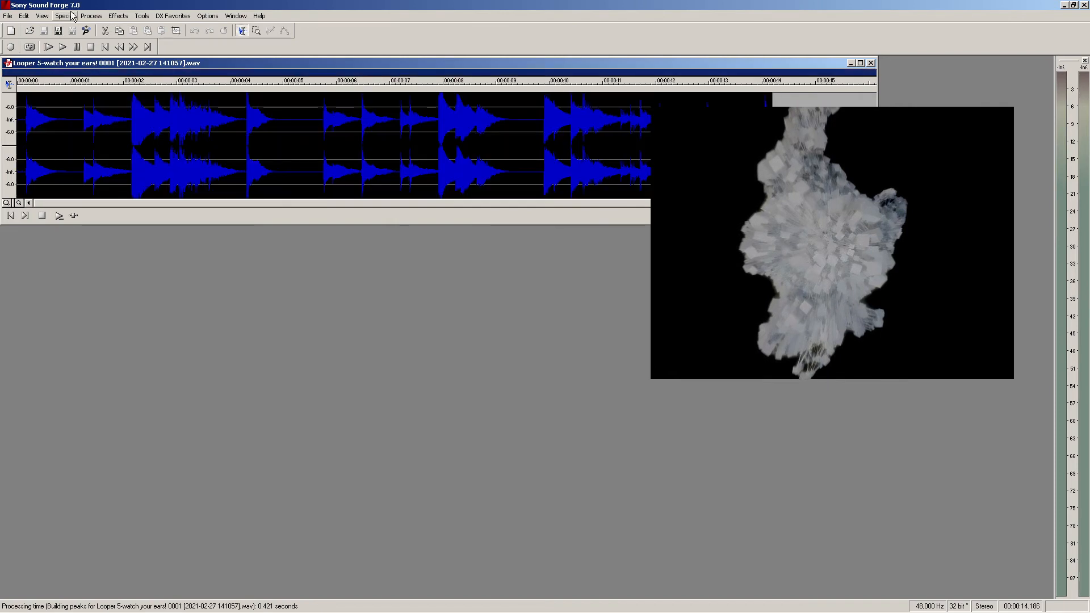
click(91, 16)
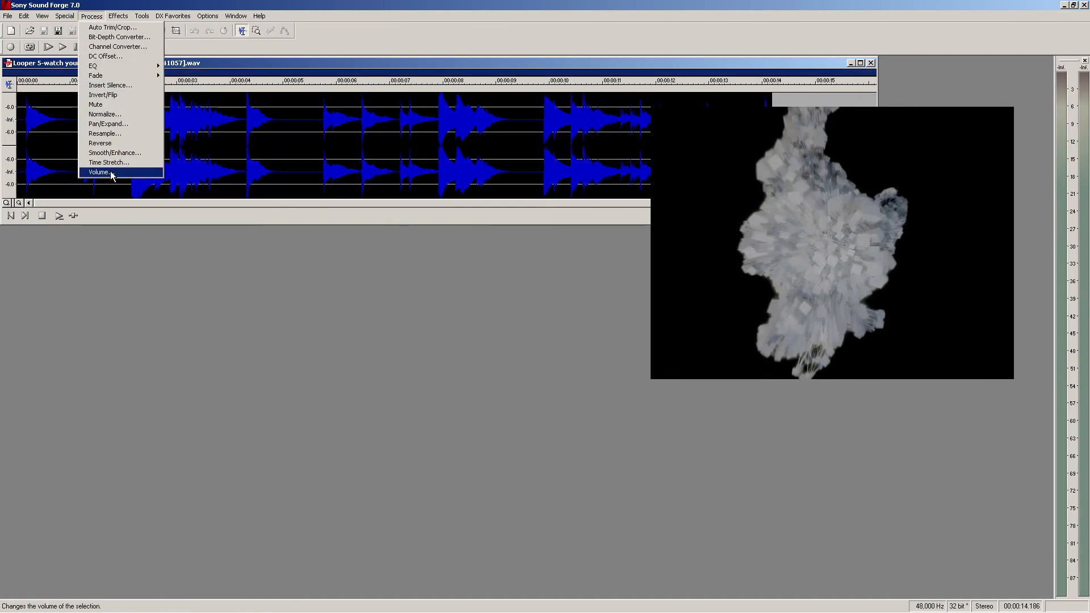
click(114, 116)
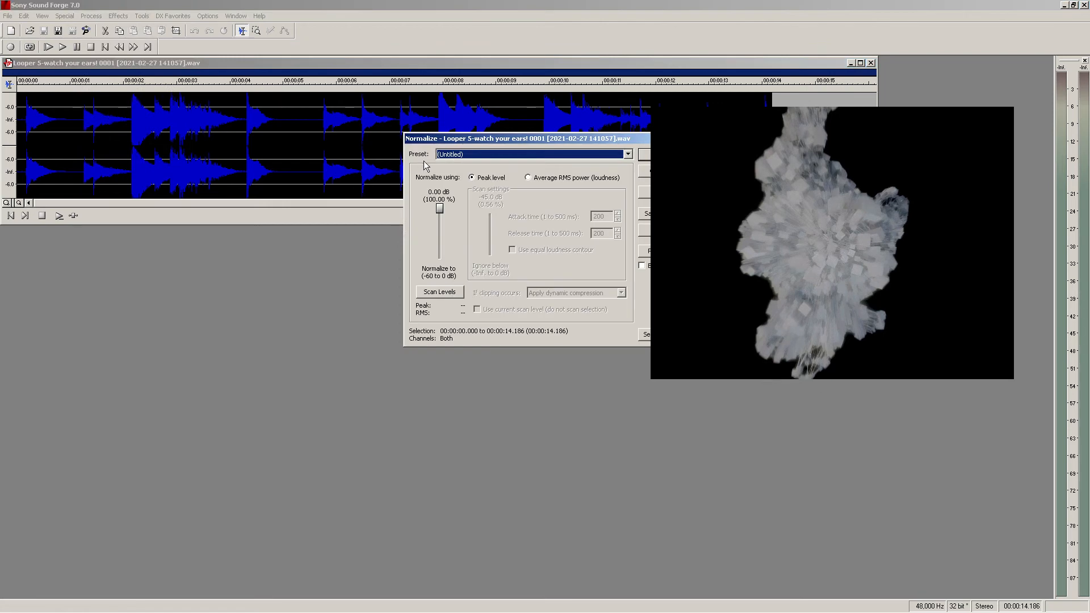
drag(457, 139, 355, 227)
drag(338, 297, 338, 301)
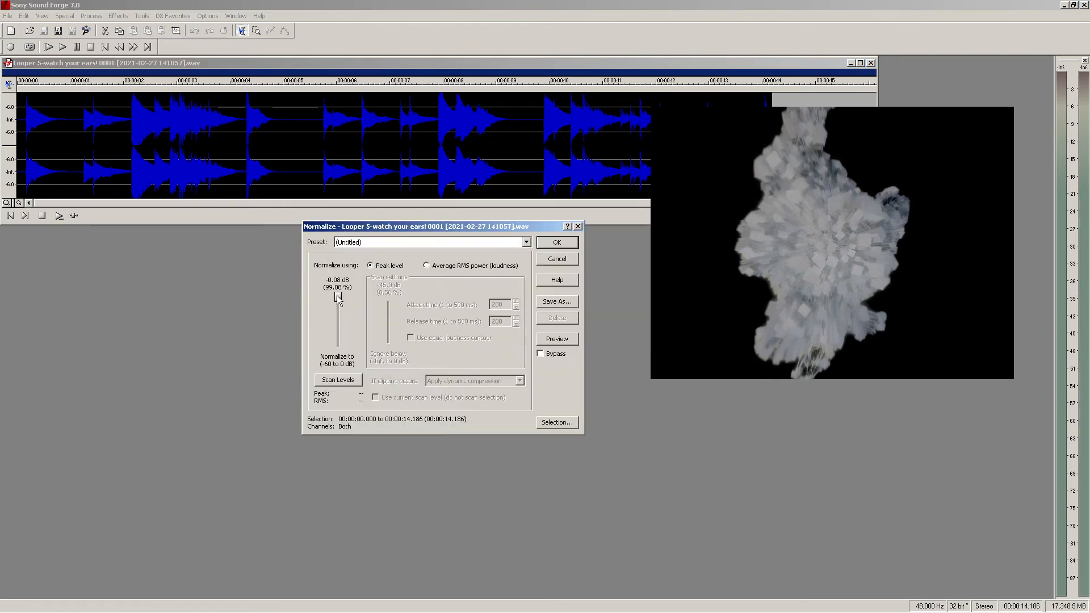
click(541, 239)
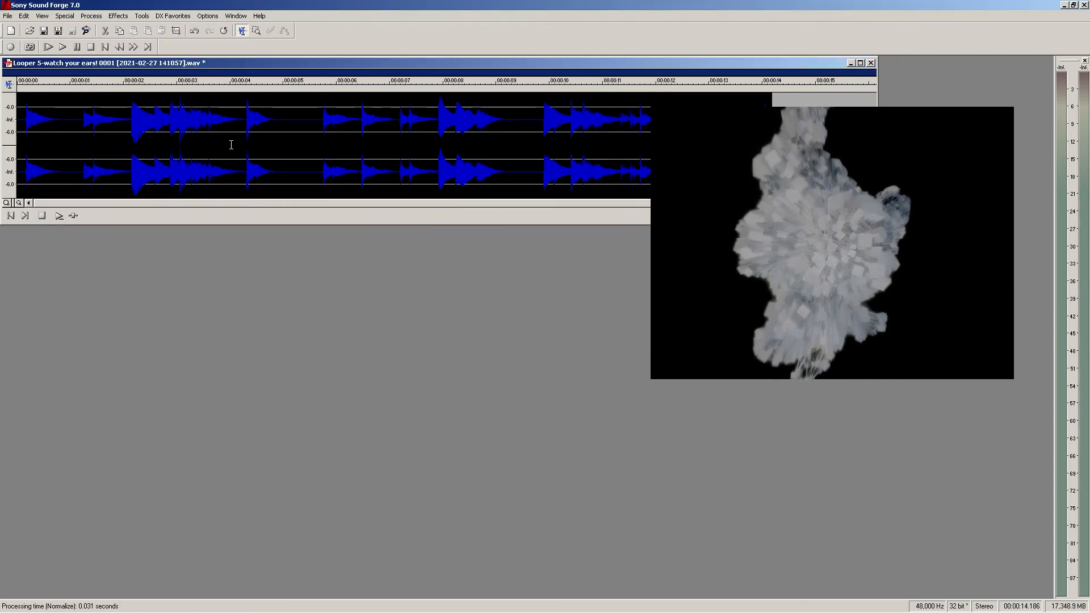
- Resample the recording to 11,025 Hz with the anti-alias filter on and convert its bit depth to 8 bit
click(91, 16)
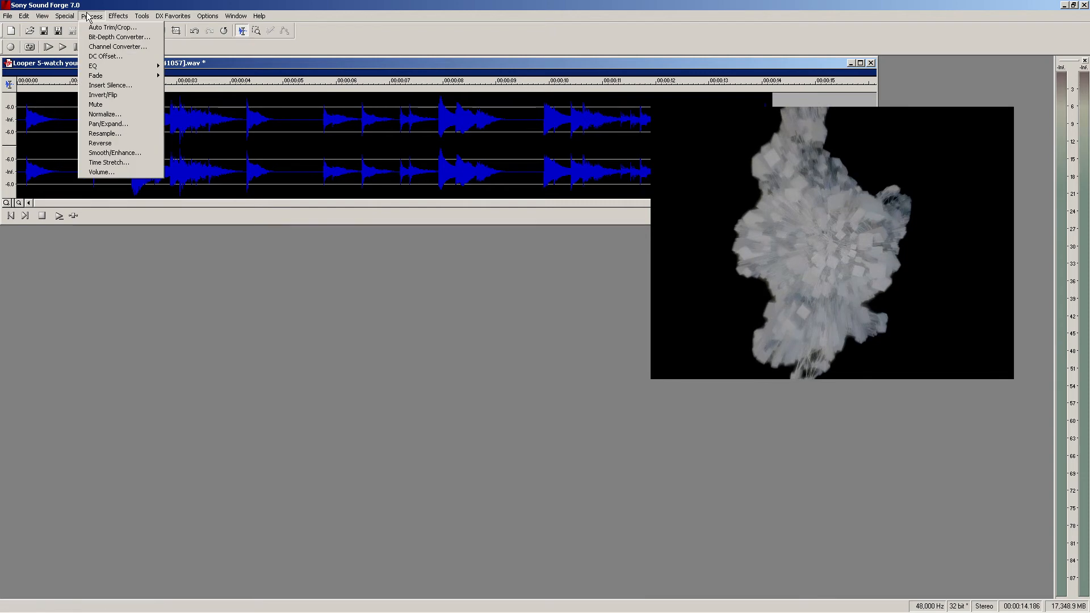
click(109, 135)
click(635, 165)
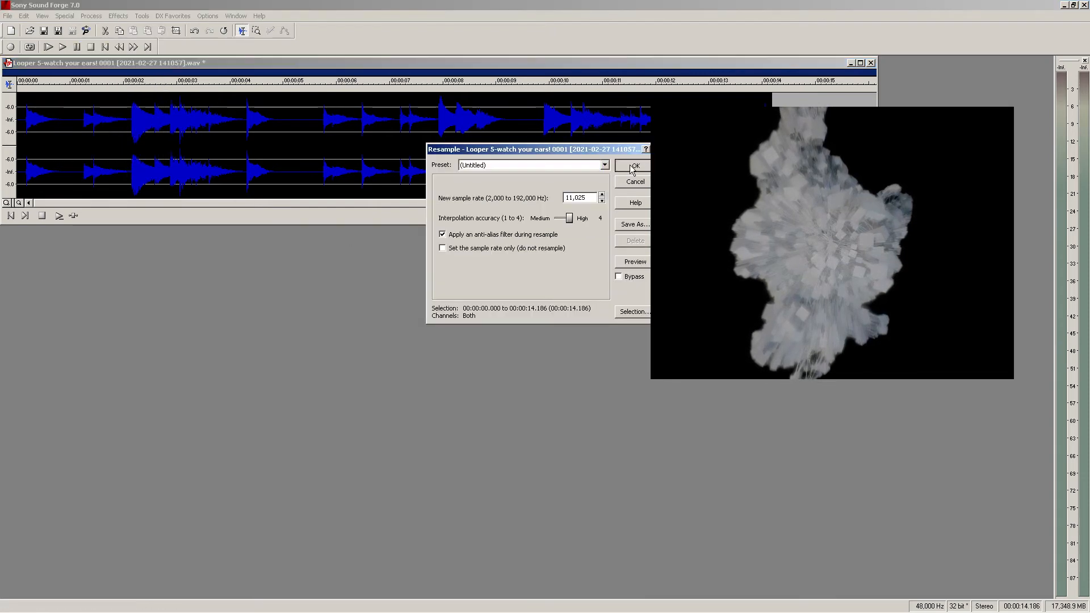
click(91, 17)
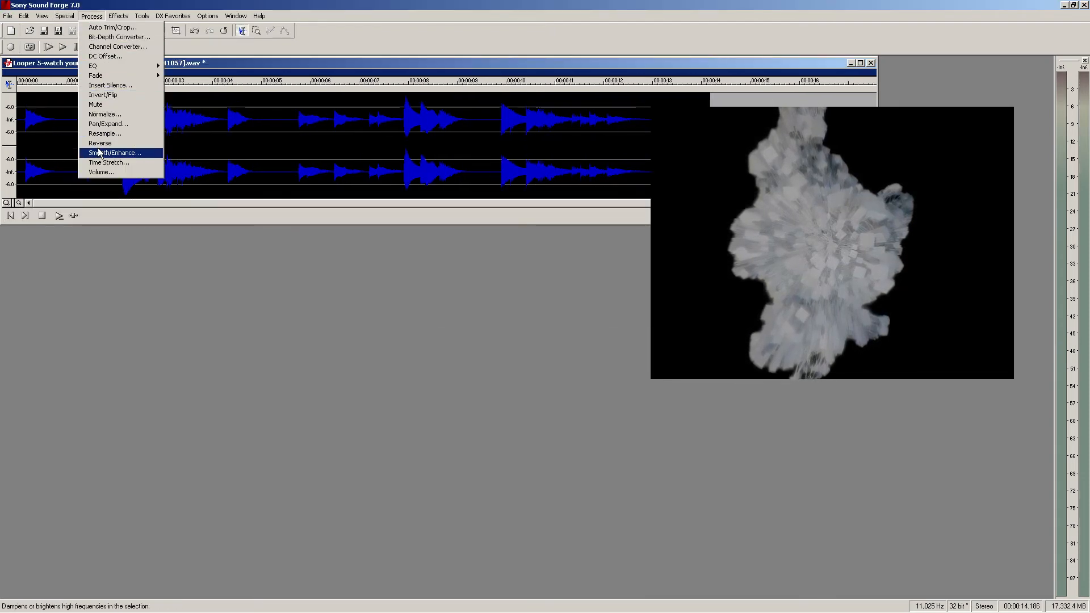
click(116, 36)
click(618, 167)
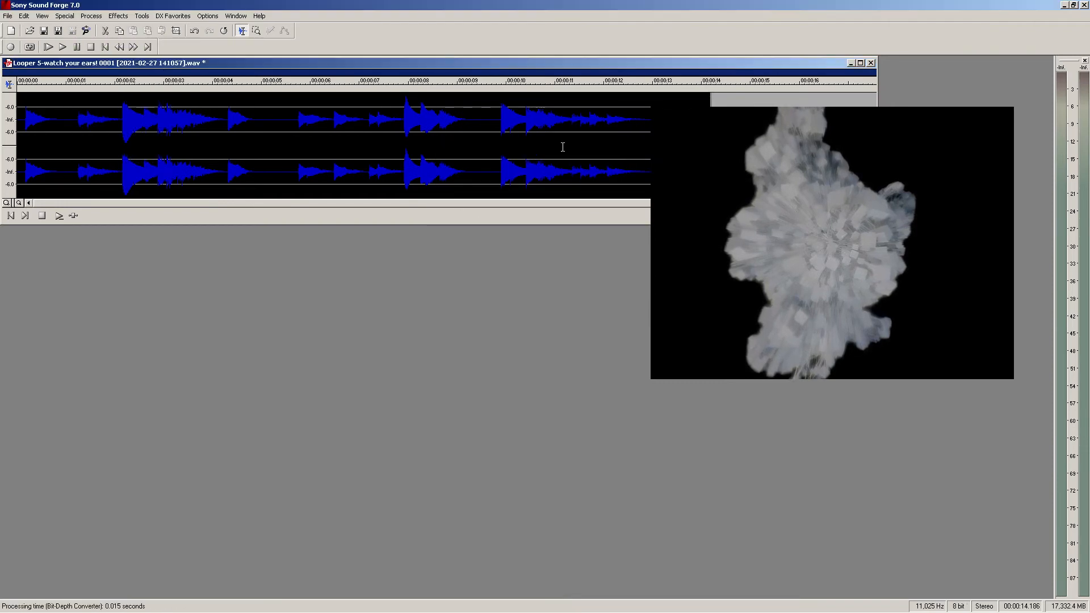
- Save the processed sample, close its file and switch back to Ableton Live
key(ctrl+s)
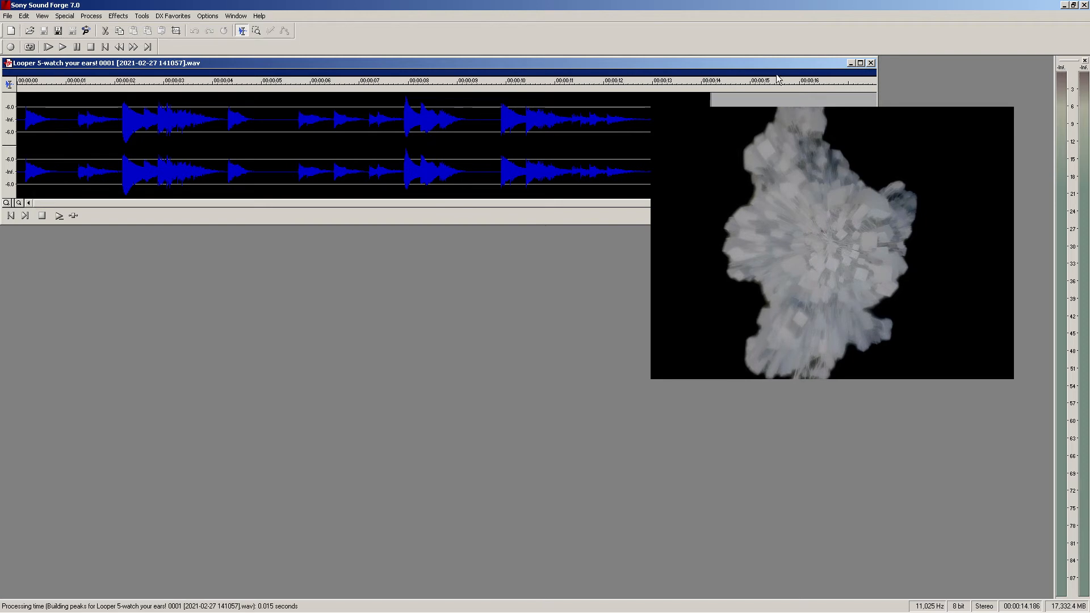
click(871, 63)
key(alt+Tab)
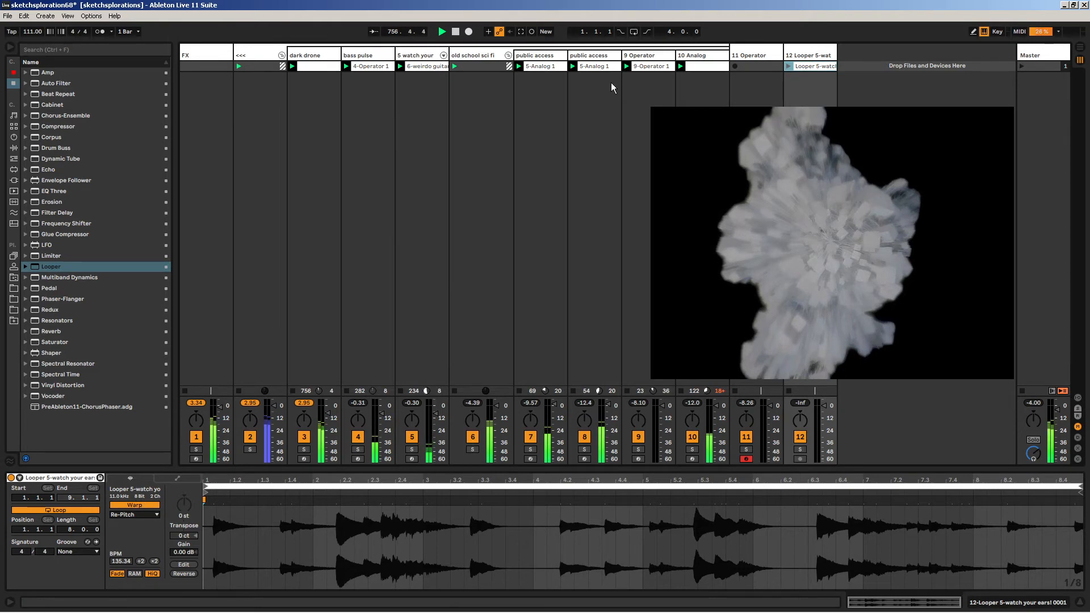
- Clear the Looper on the guitar track, load the processed Looper clip into it and start its playback
click(451, 73)
click(415, 54)
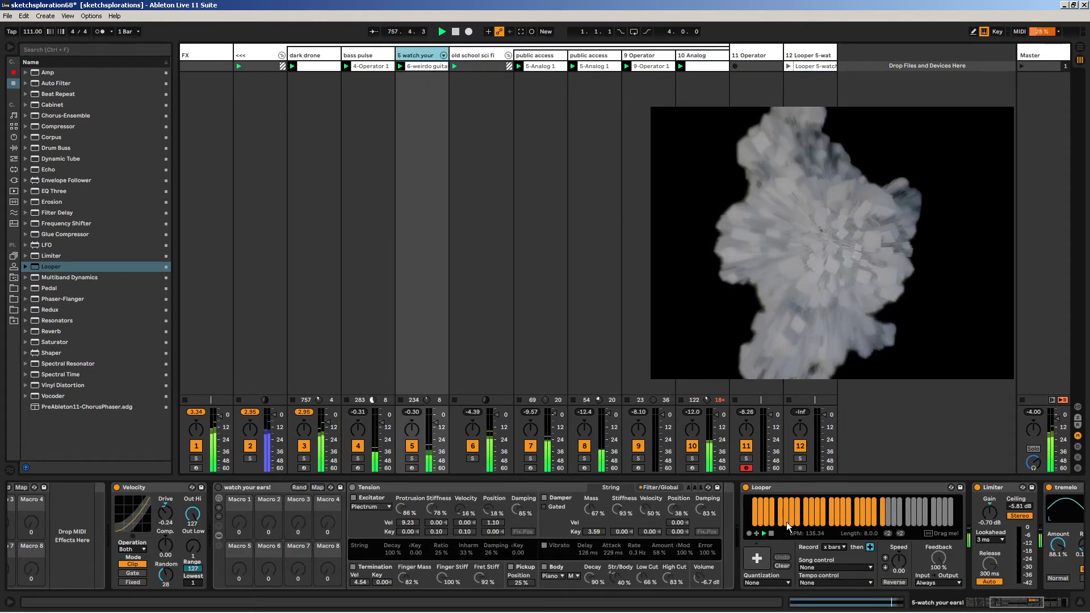
click(773, 486)
click(785, 565)
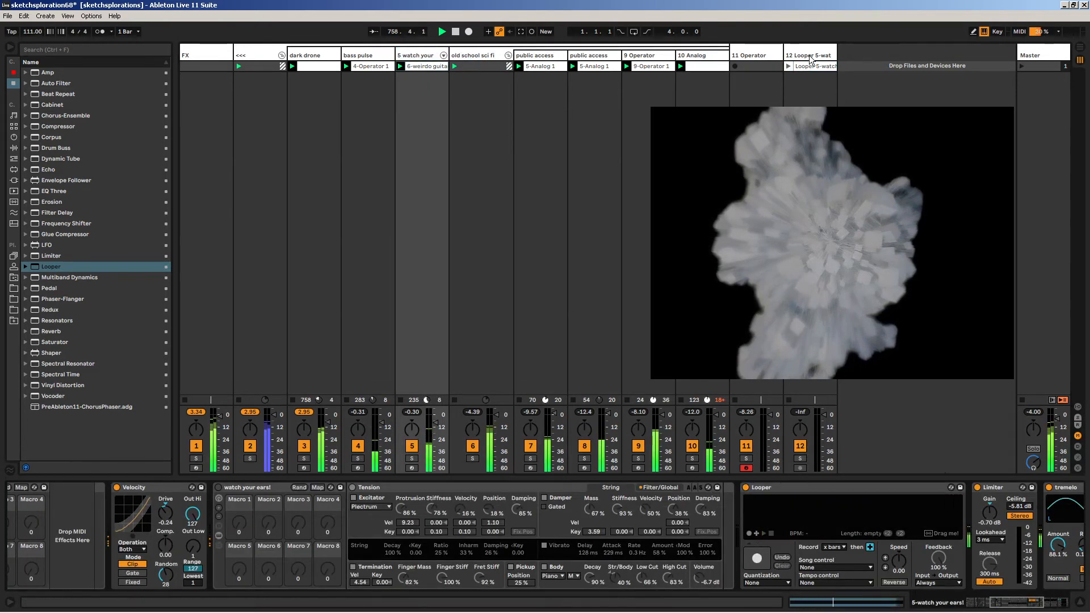
drag(803, 70, 809, 516)
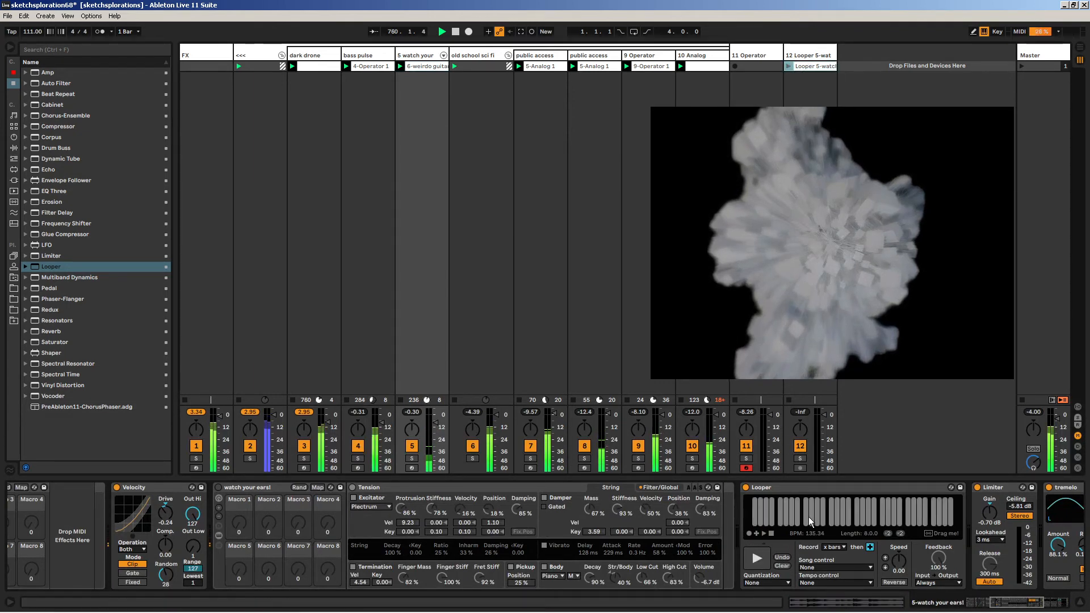
click(755, 558)
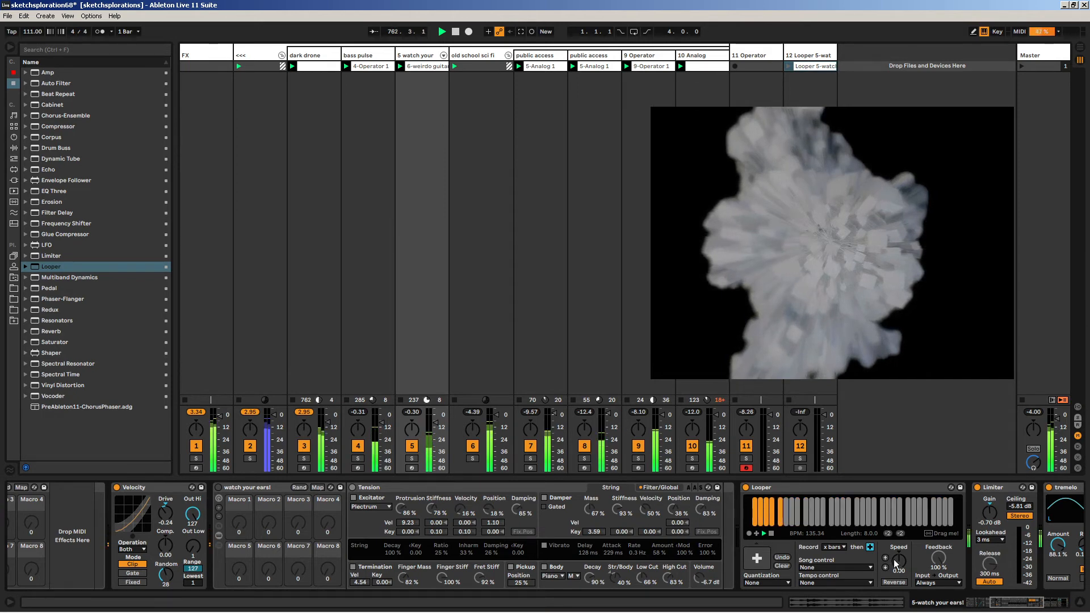
- Try lower Looper Speed settings down to -36 and settle on -25
text(-25)
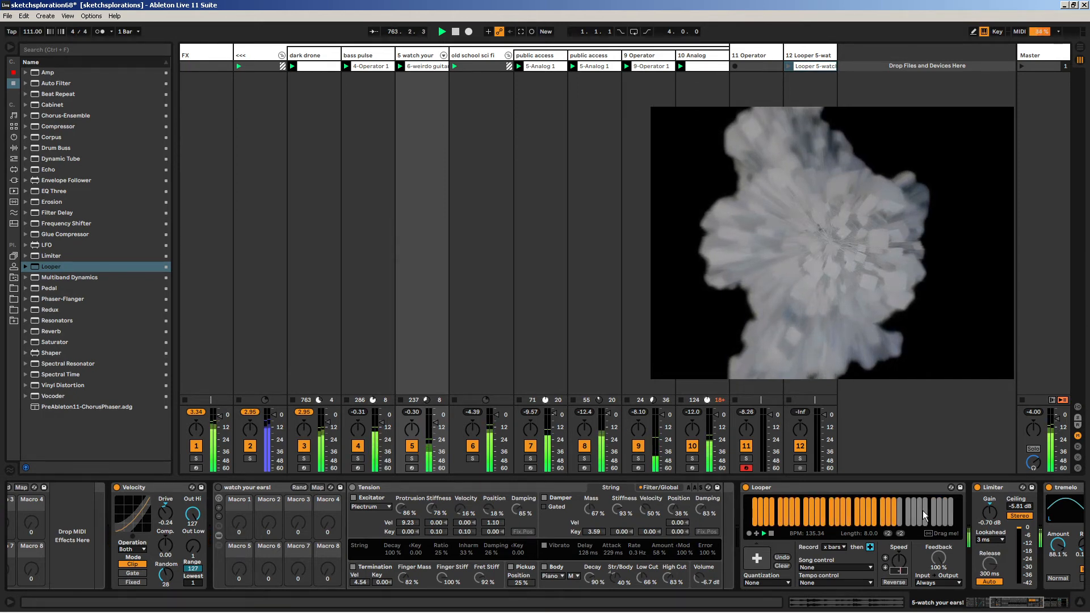
key(Return)
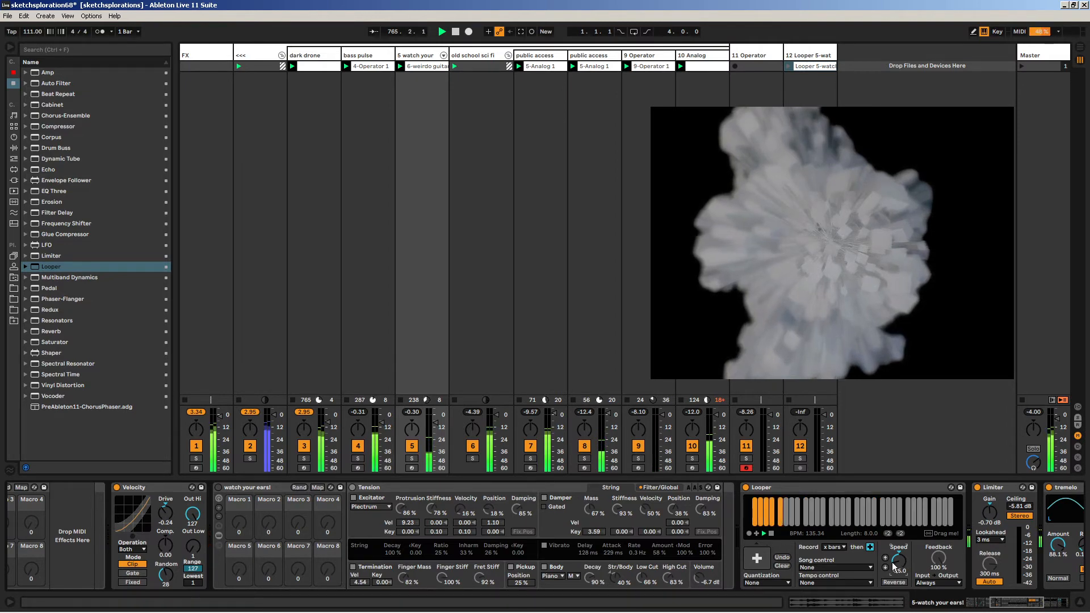
drag(895, 562, 895, 577)
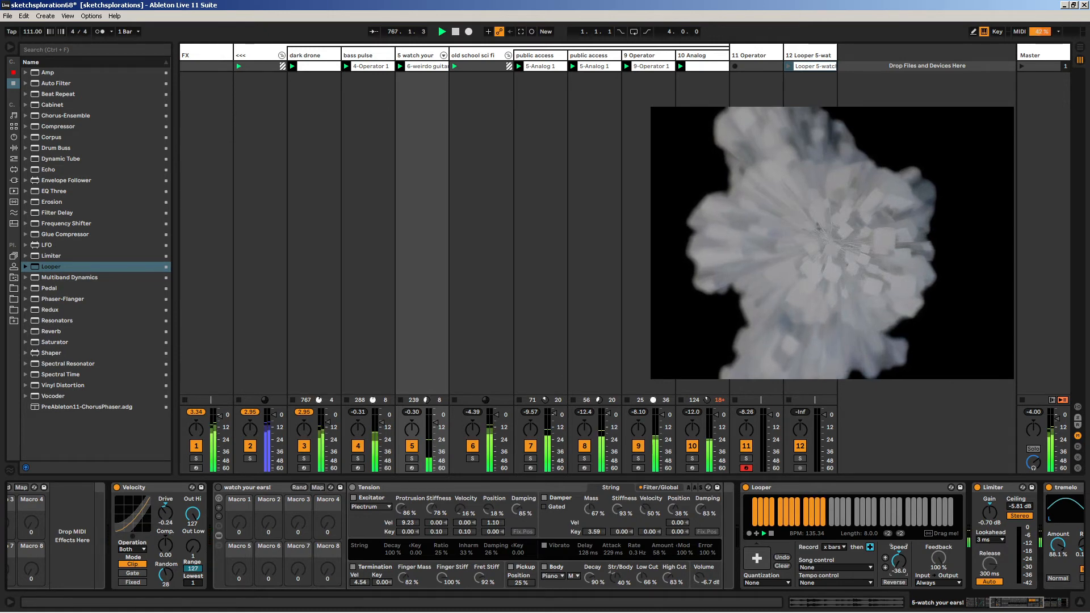
drag(895, 577, 899, 561)
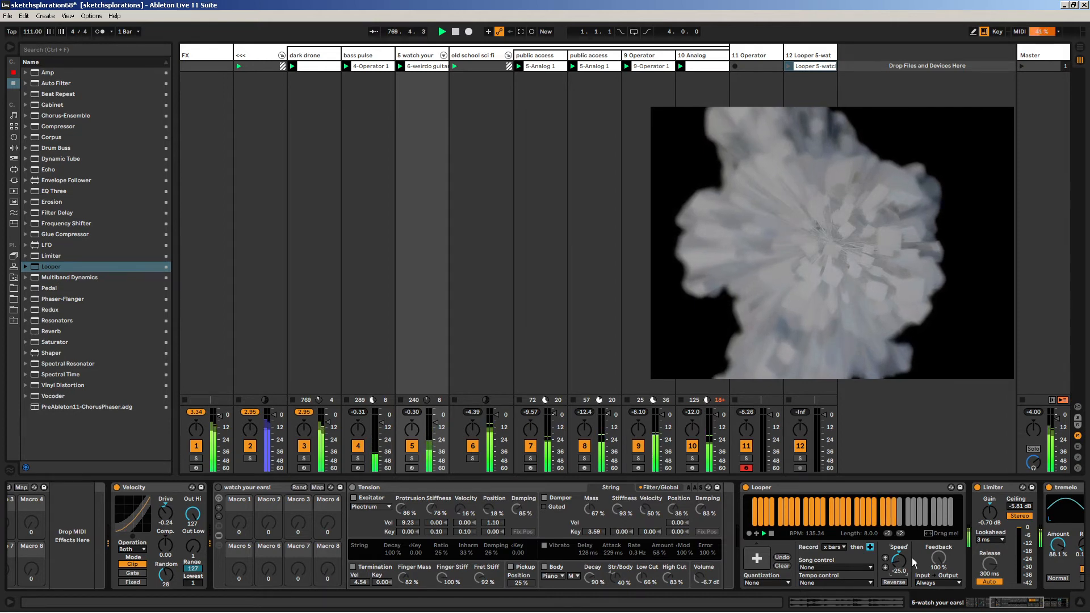
right_click(819, 65)
click(798, 190)
drag(797, 195, 806, 239)
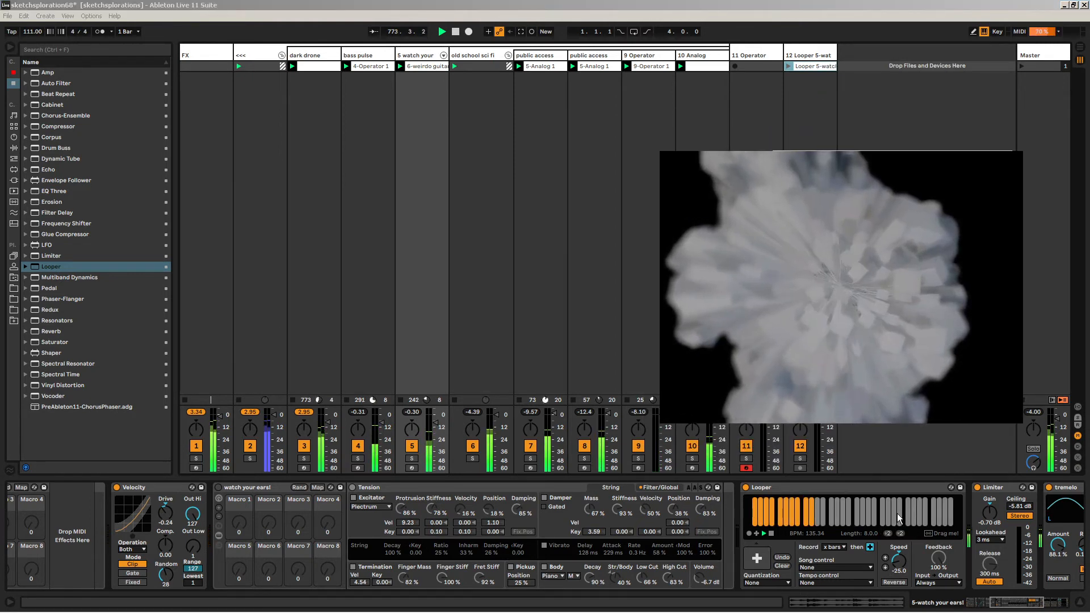
- Save the set and reload the project folder listing to check the file size of sketchsploration68.als
click(13, 277)
drag(171, 164, 189, 389)
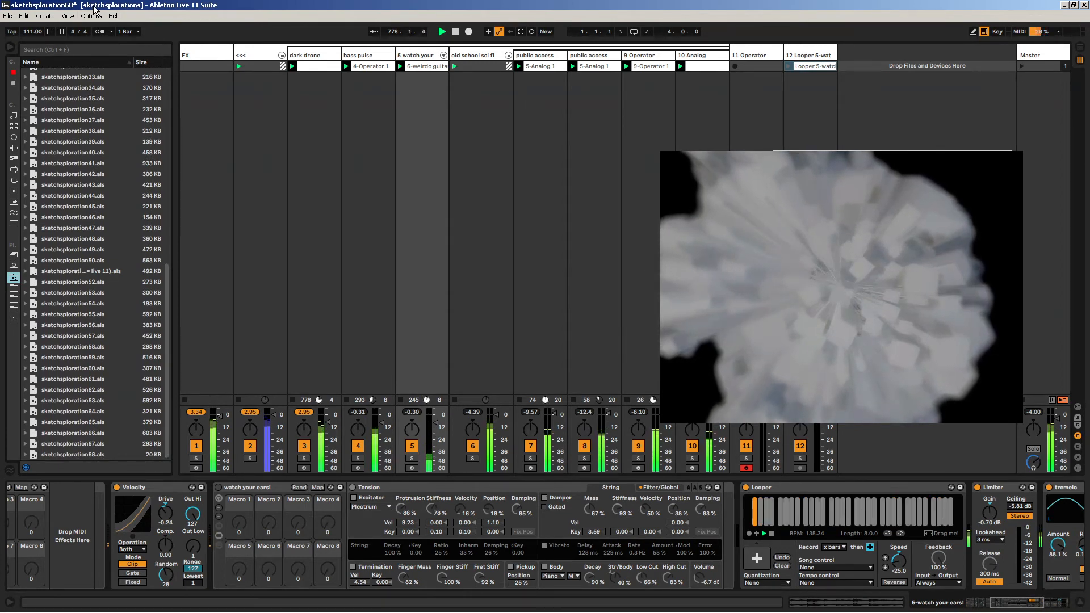
key(ctrl+s)
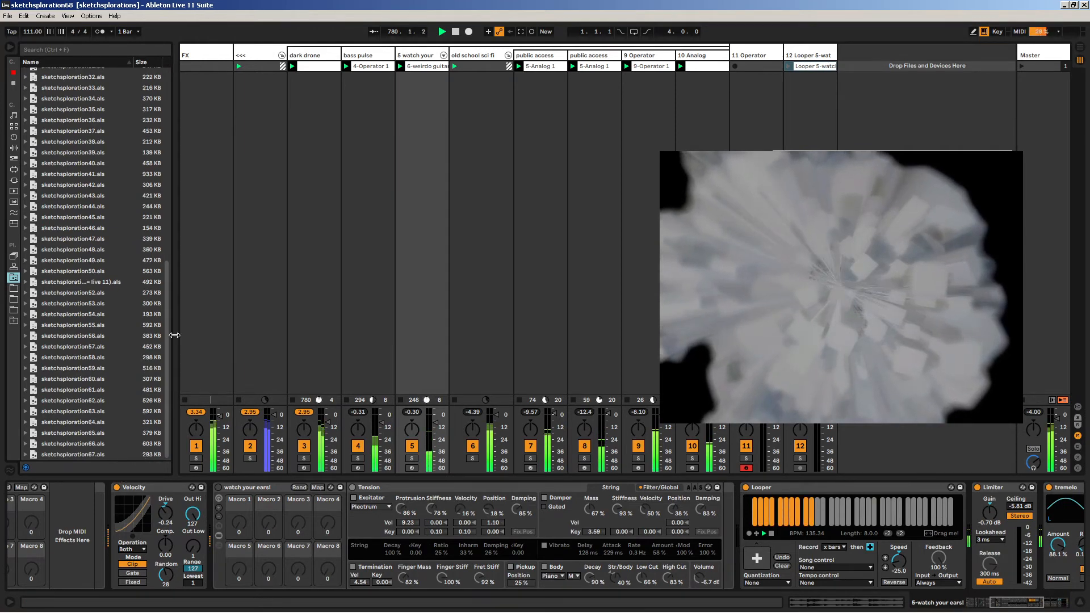
mouse_move(168, 335)
mouse_down()
mouse_move(168, 118)
mouse_move(207, 416)
mouse_up()
click(11, 289)
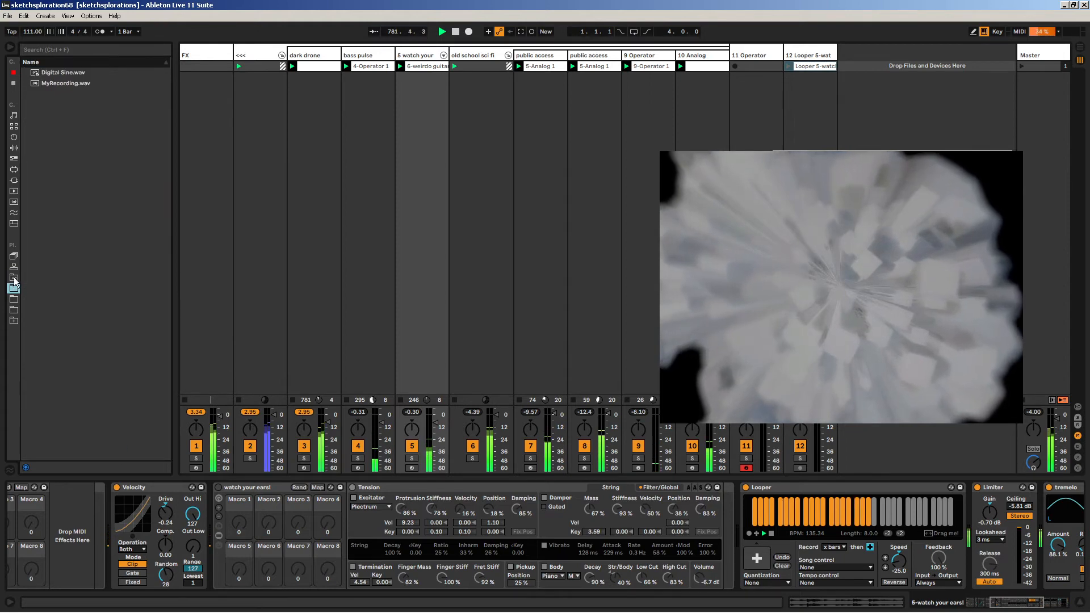
click(13, 279)
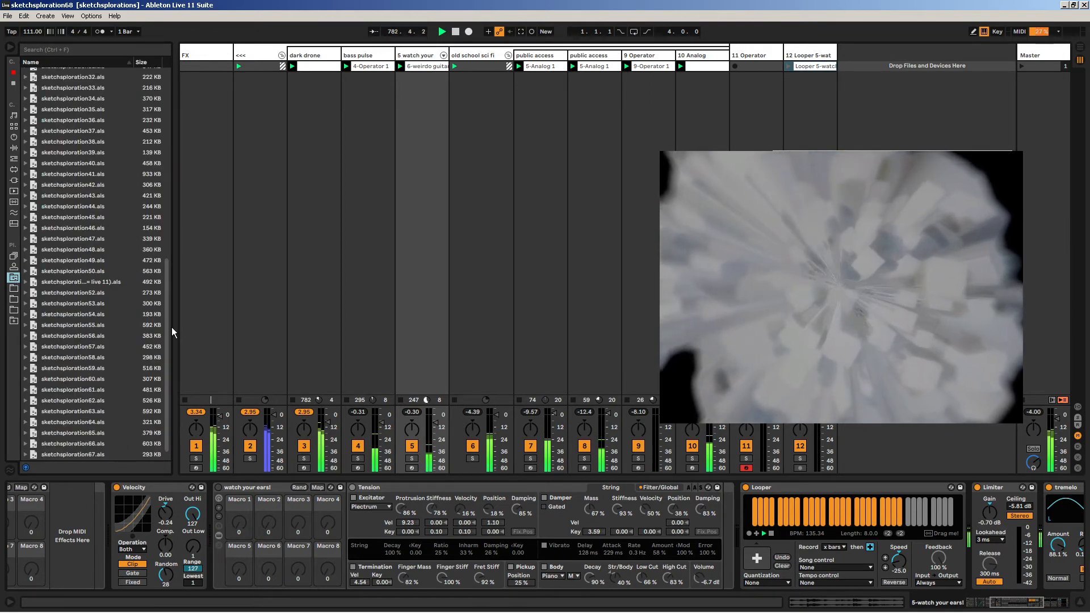
drag(170, 327, 168, 363)
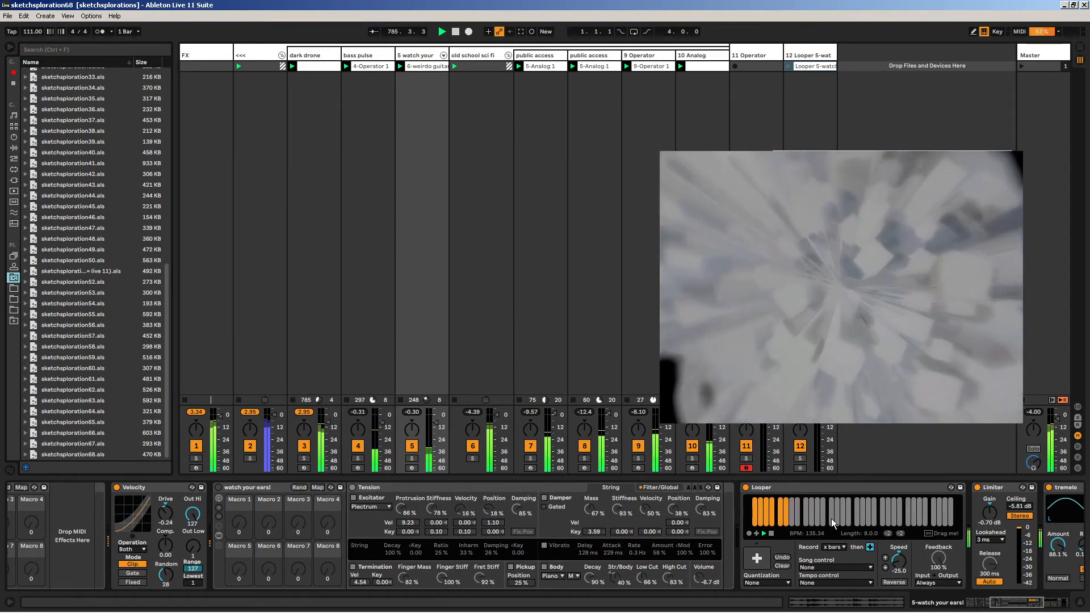
- Move the floating visual window clear of the clip's options and reveal the Looper clip's sample in the browser
right_click(806, 67)
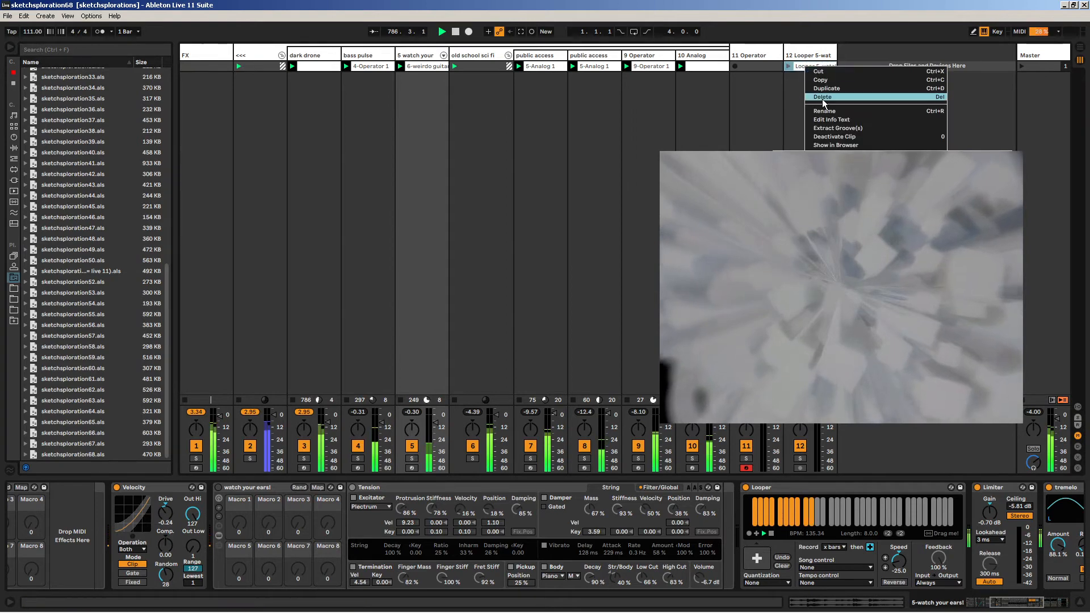
drag(832, 227, 824, 287)
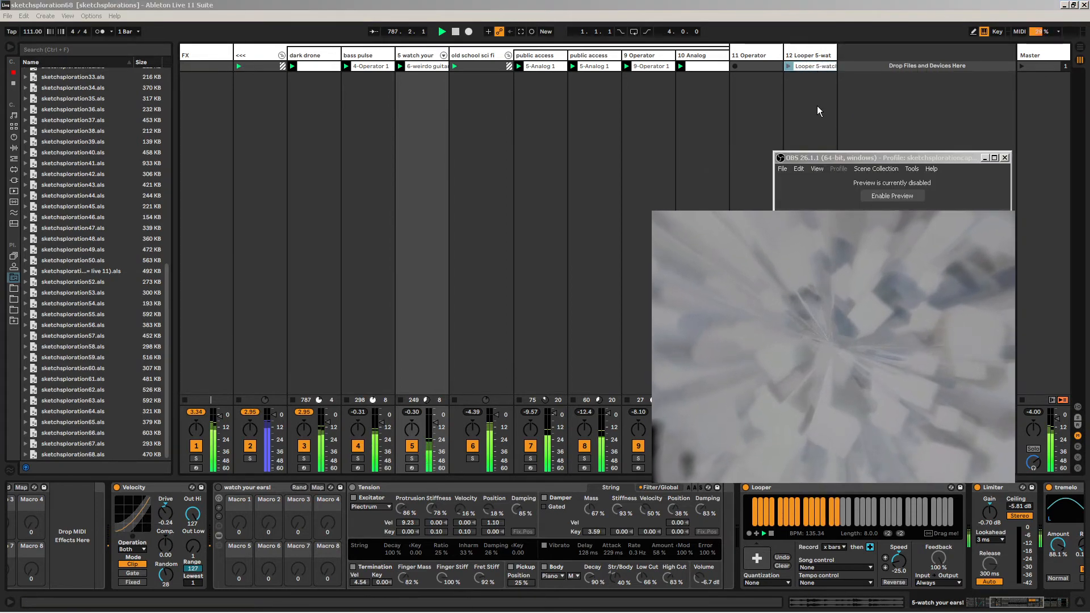
click(815, 67)
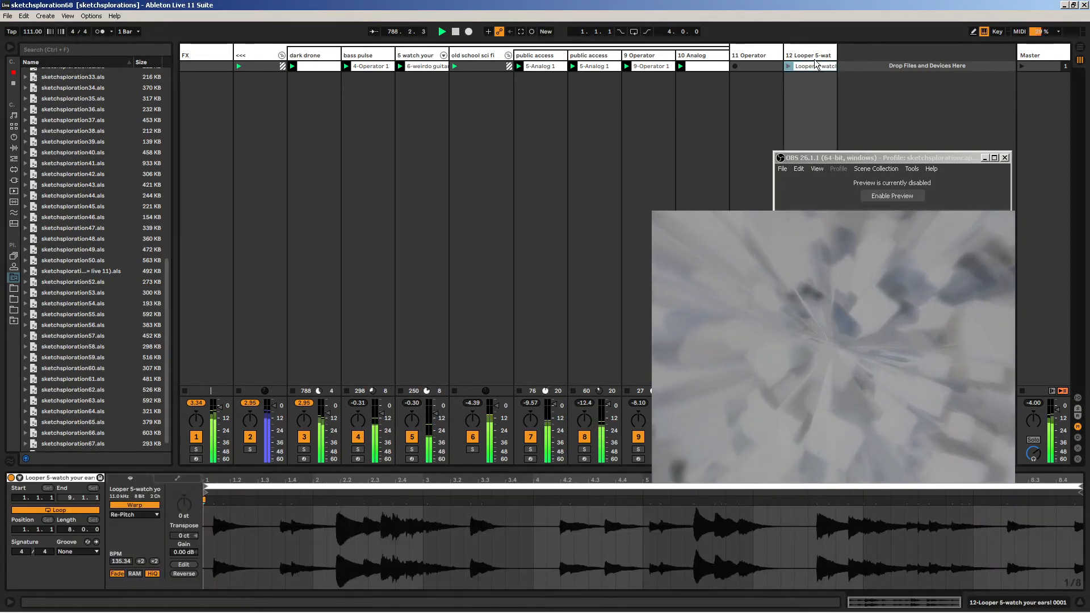
right_click(812, 67)
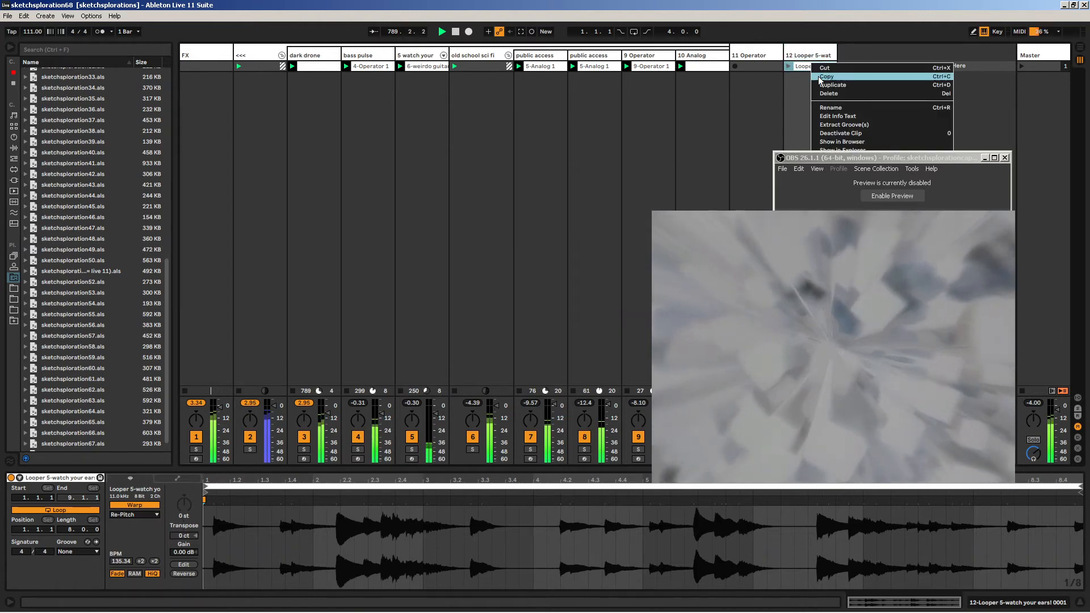
click(846, 140)
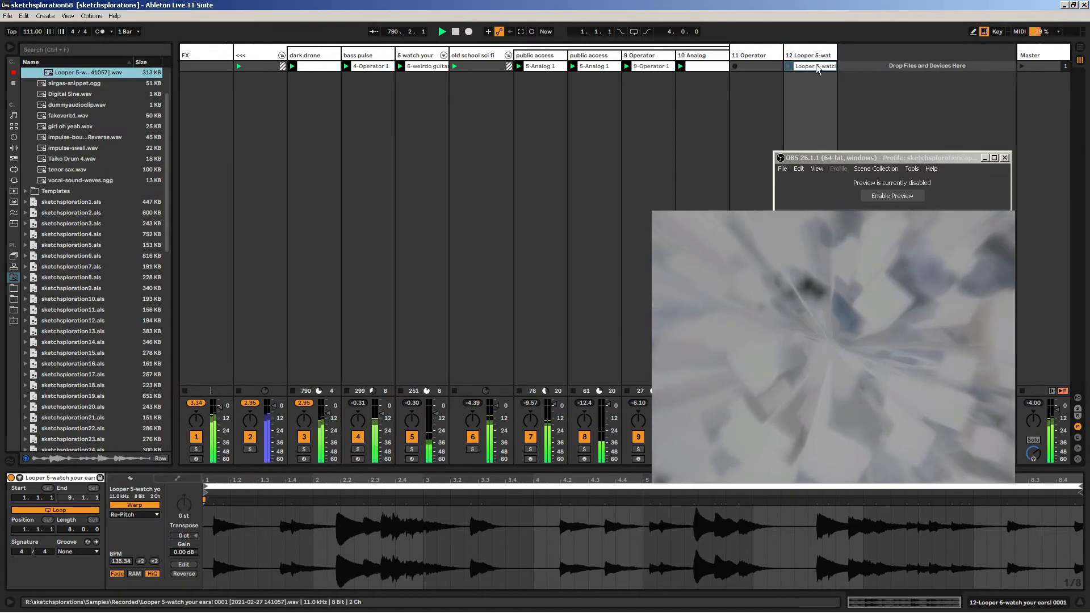
- Delete the audio track holding the Looper clip, switch to full screen and move the floating visual window back up
click(812, 52)
key(Delete)
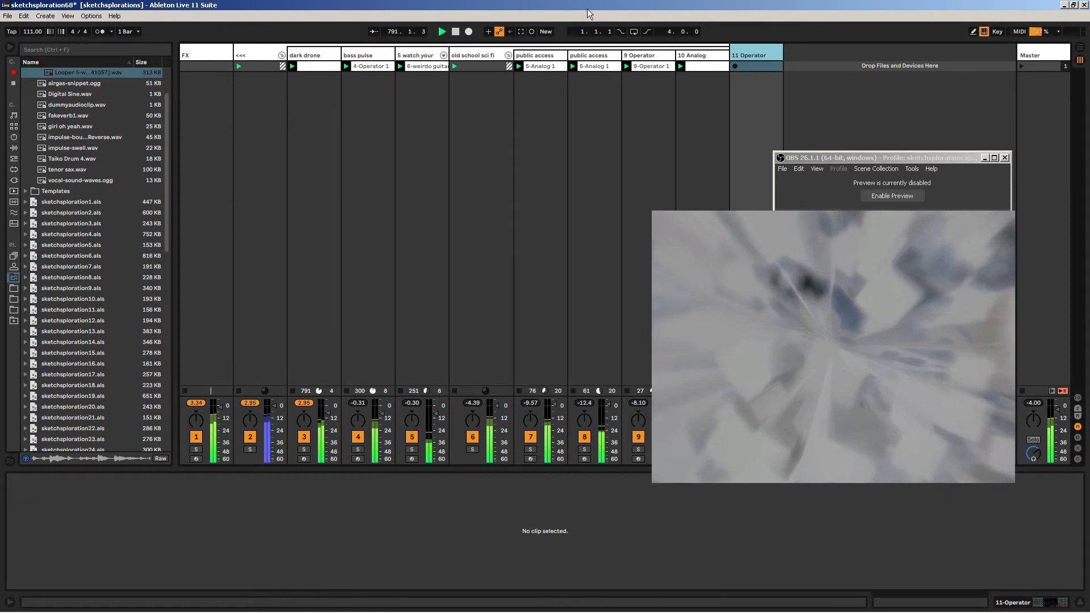
key(F11)
drag(899, 331, 894, 224)
- Move the Recorded folder inside the project's Samples folder to the trash and collapse Samples
click(169, 73)
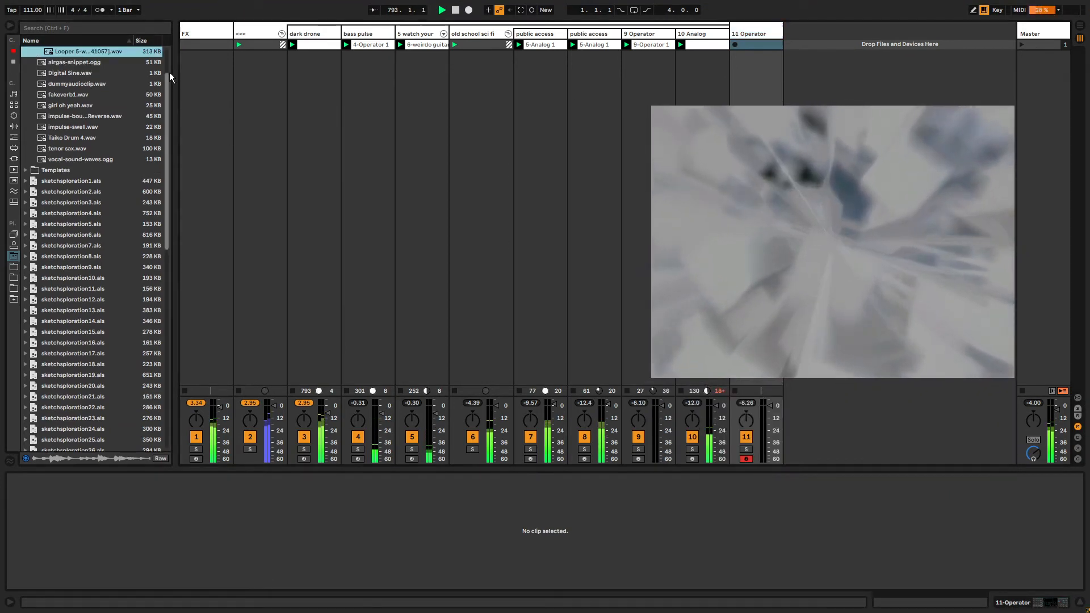
click(167, 57)
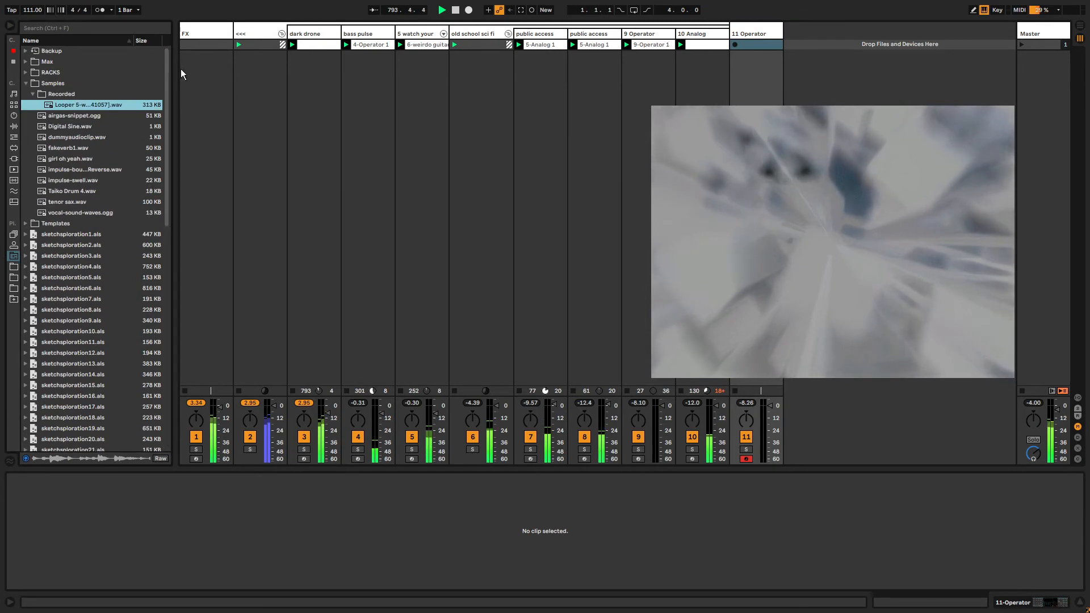
right_click(75, 92)
click(90, 97)
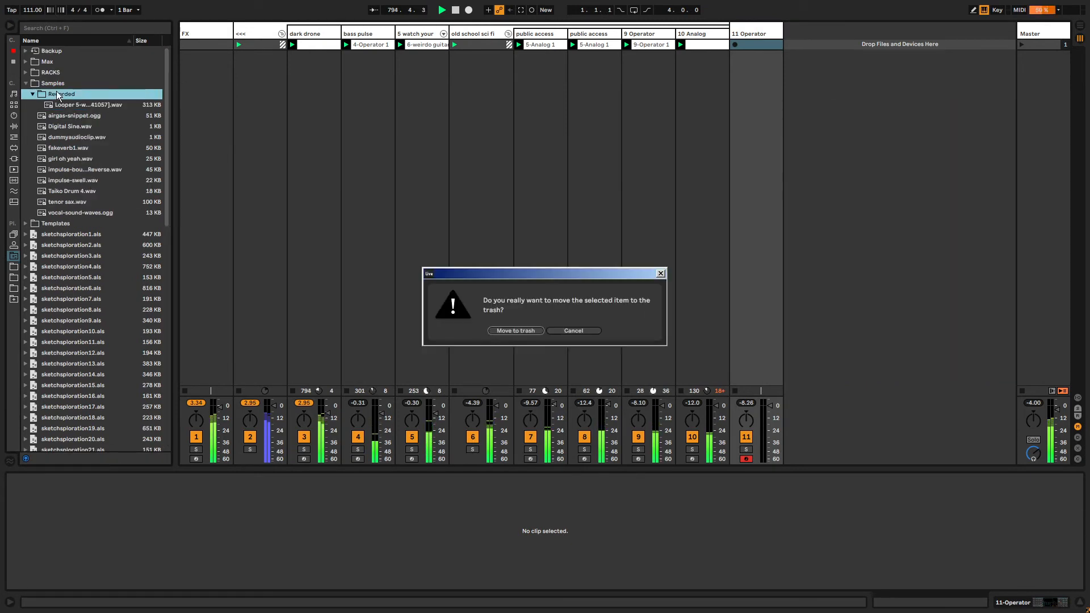
click(514, 331)
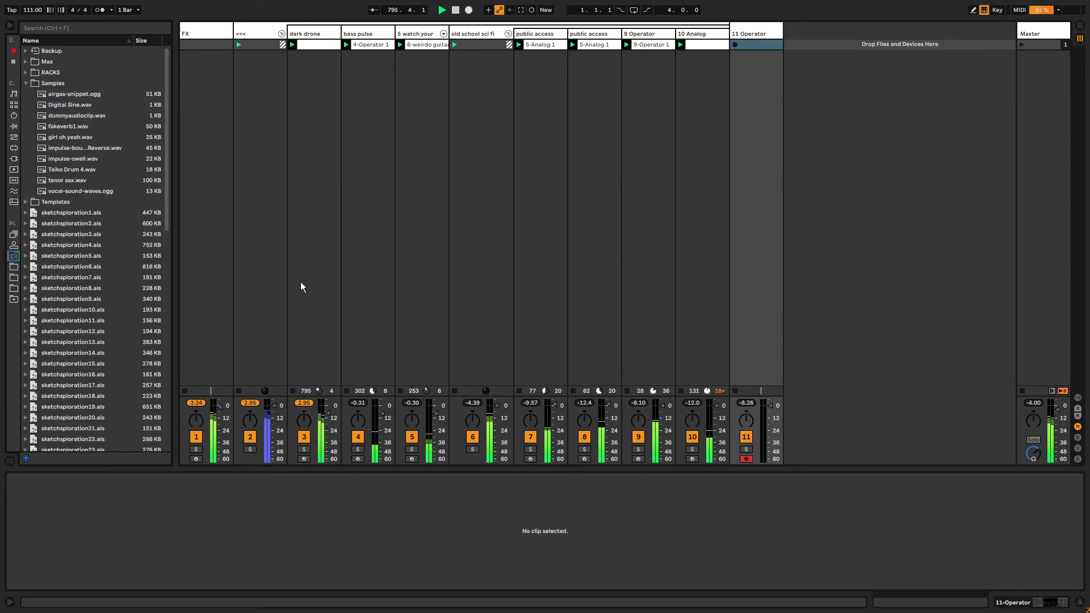
click(28, 83)
- Select the 11 Operator track, bring up the OBS window and shift it slightly down and to the right
click(750, 34)
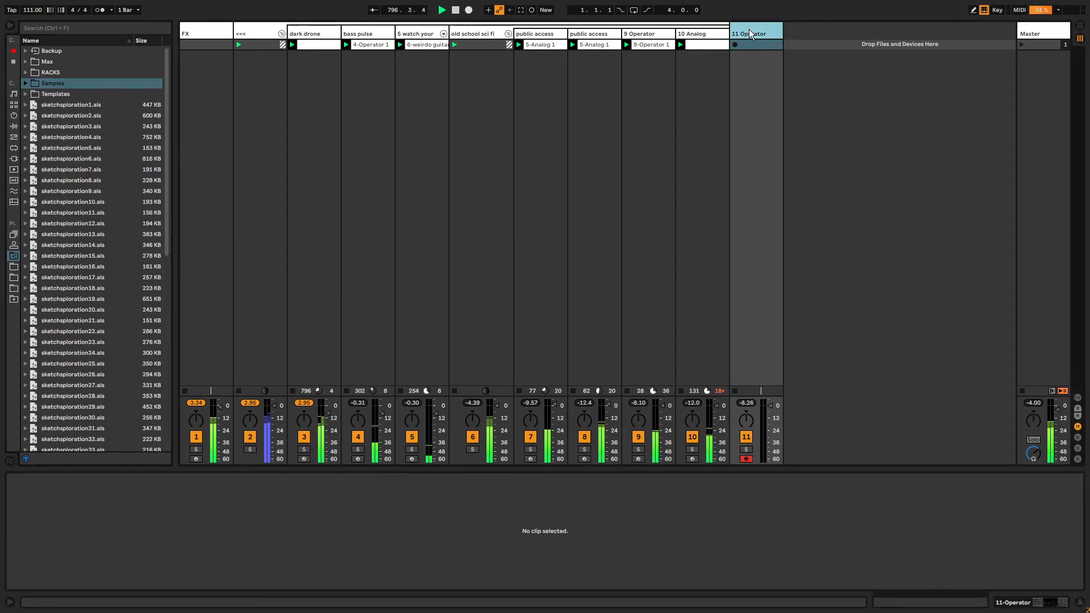
key(alt+Tab)
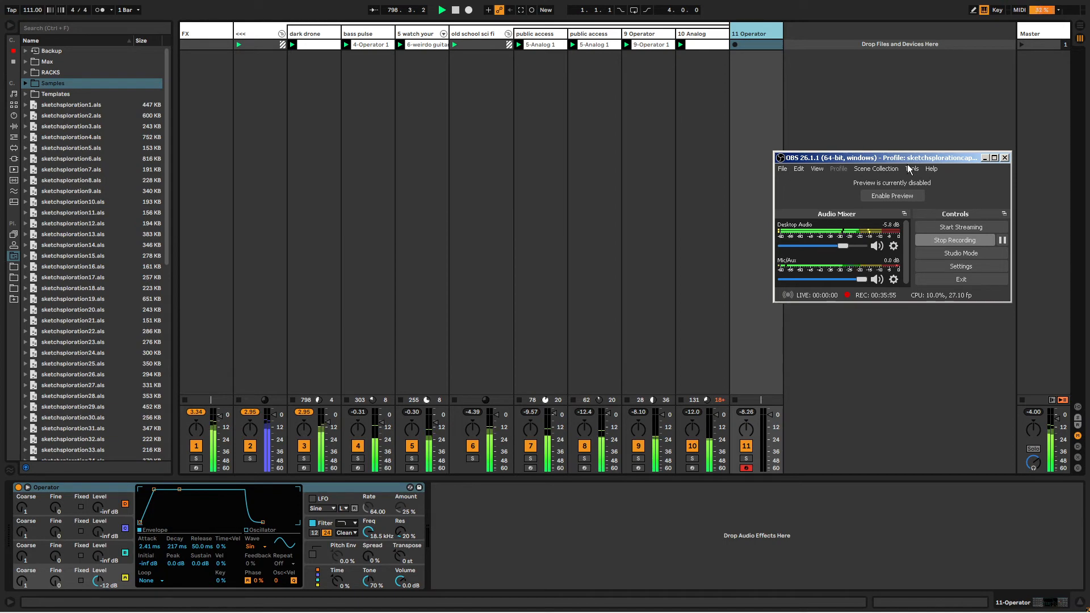
drag(907, 158, 933, 194)
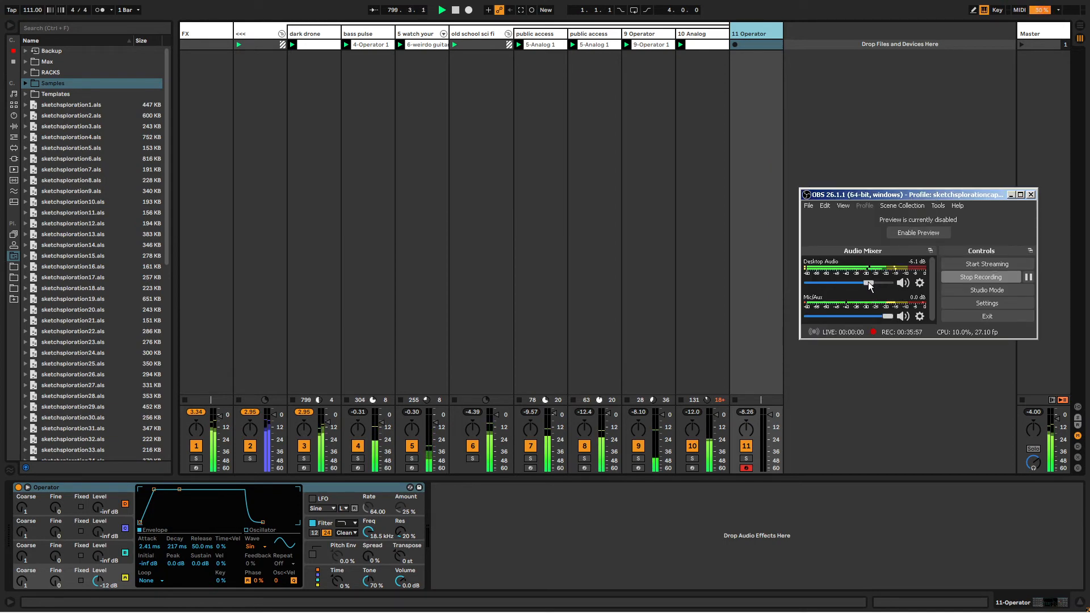
- Rename the "watch your ears!" track as plucky
click(420, 35)
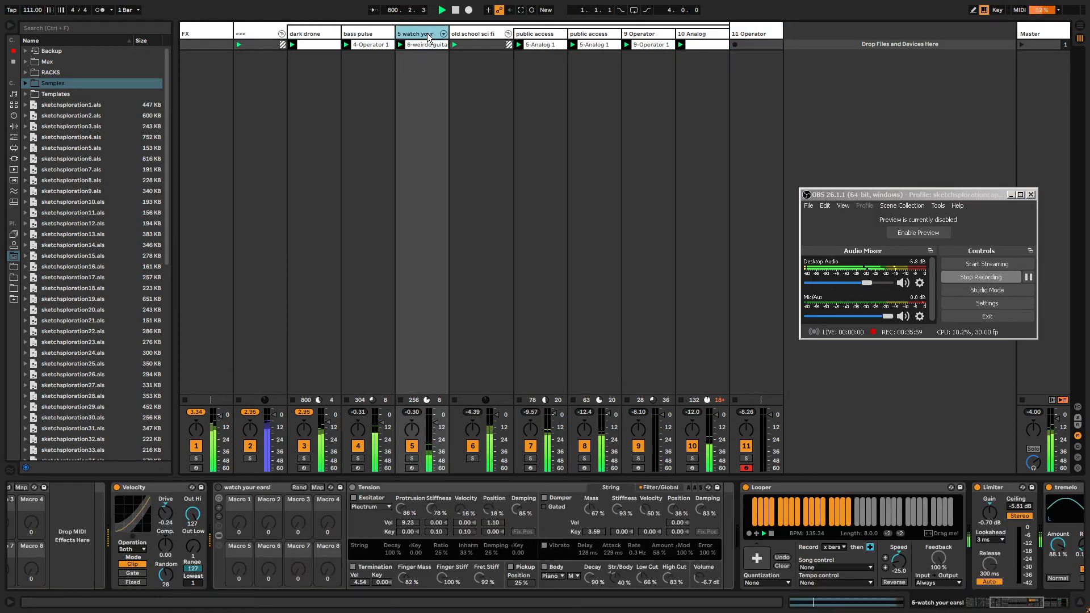
key(ctrl+r)
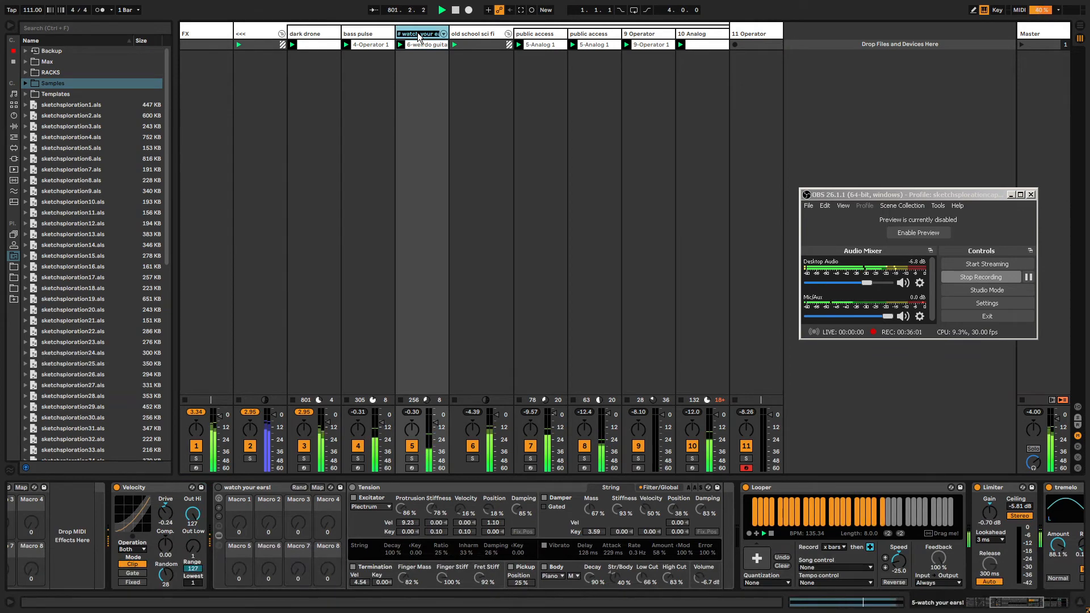
text(plucky)
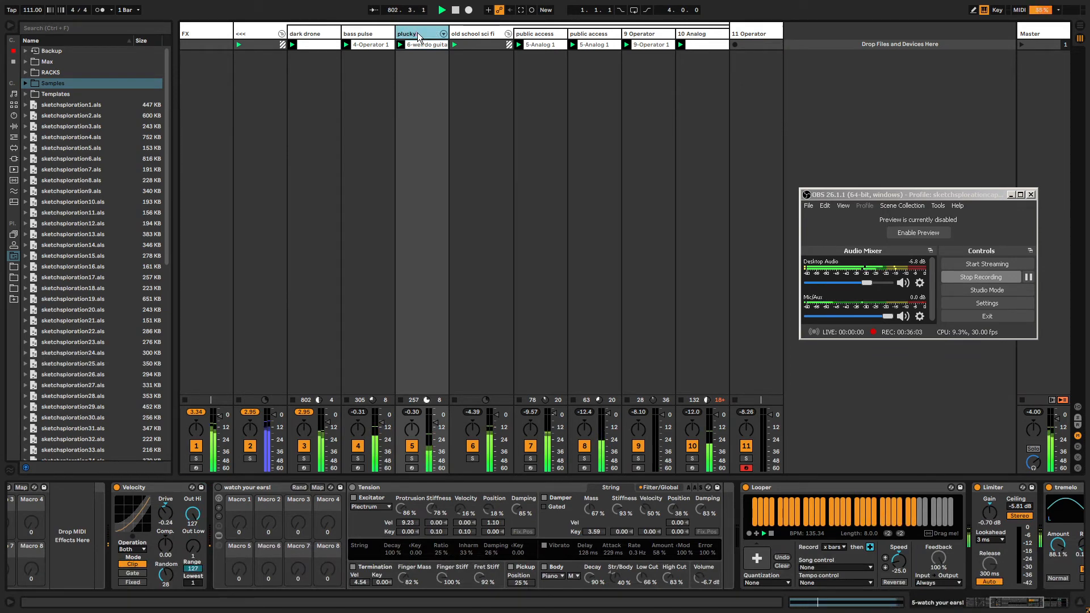
click(745, 40)
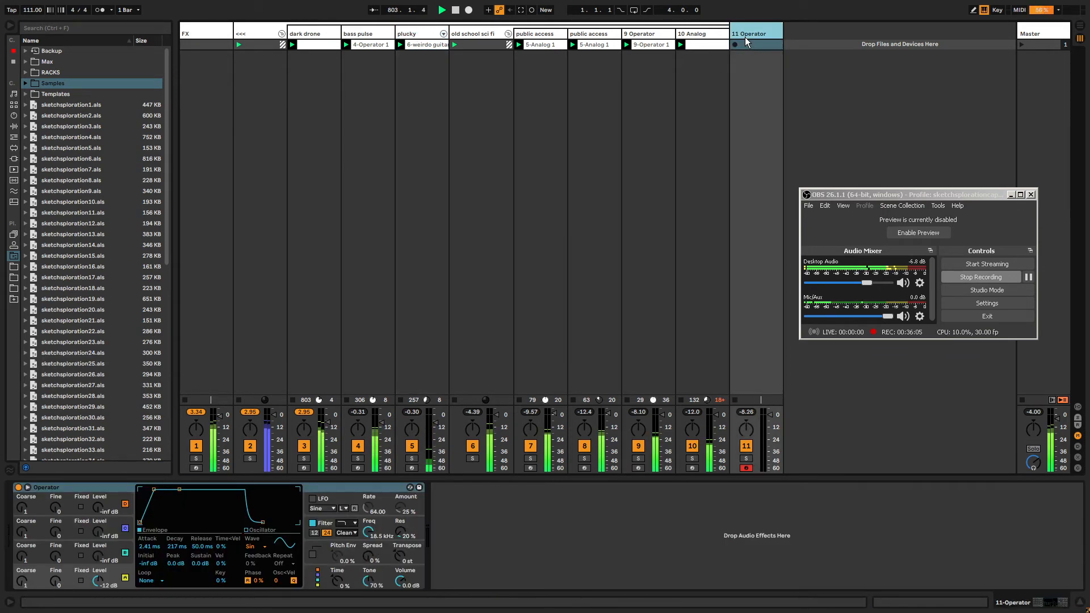
- Raise the plucky track's first tremelo Amount to 100%, duplicate that device and set the first copy's Rate to 0.16 Hz
click(302, 102)
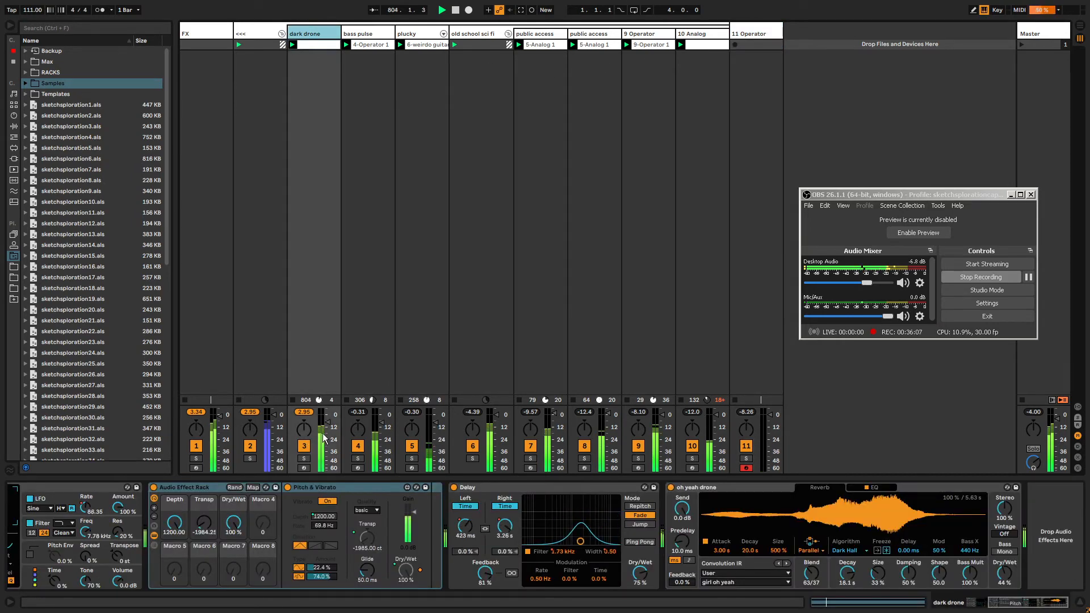
click(413, 36)
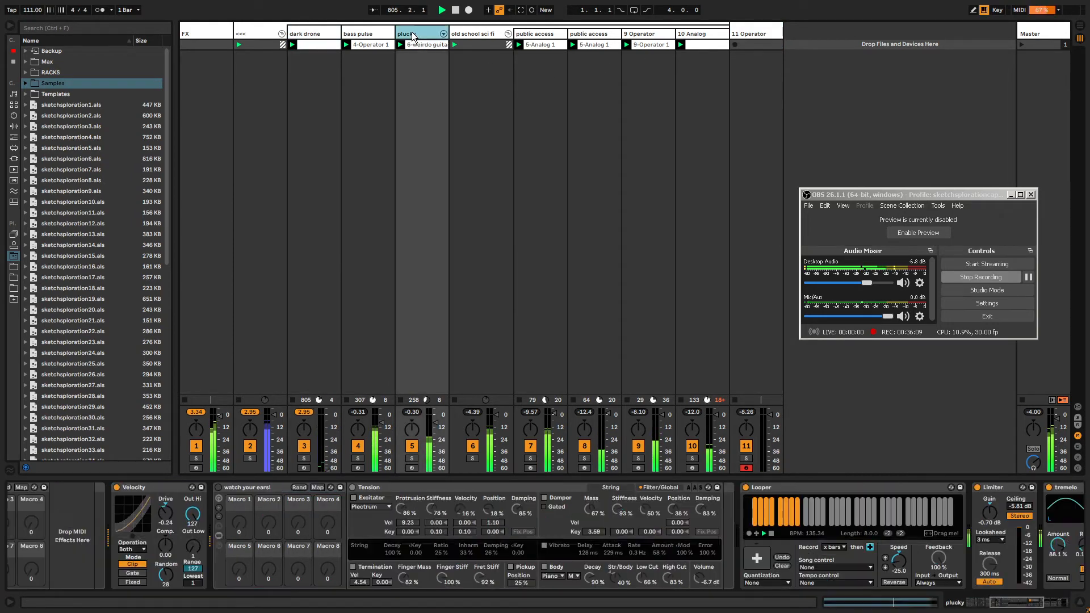
click(1003, 603)
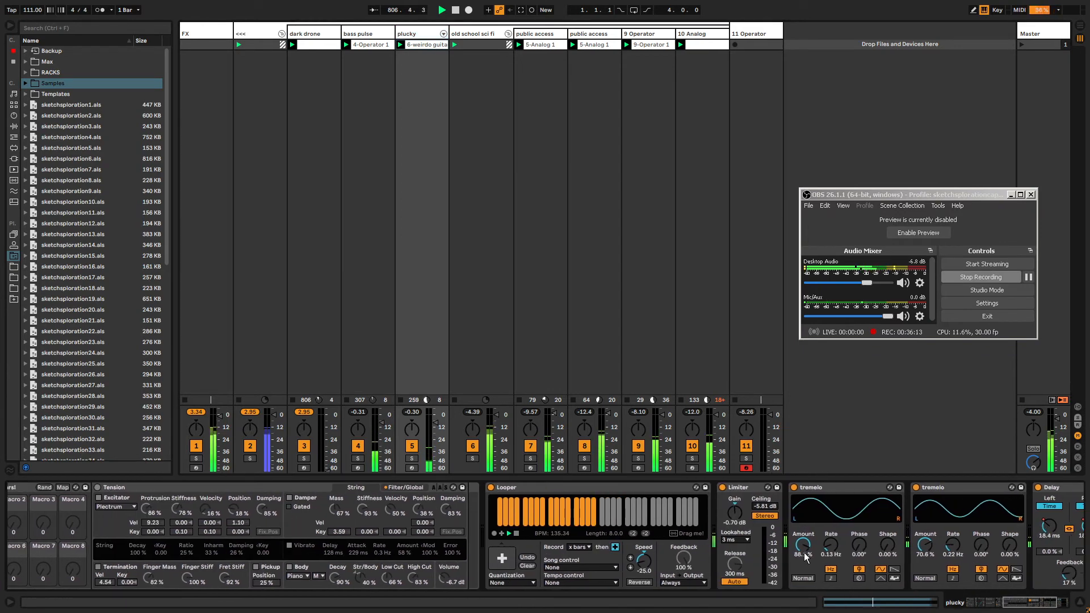
drag(804, 553, 785, 499)
drag(830, 544, 831, 536)
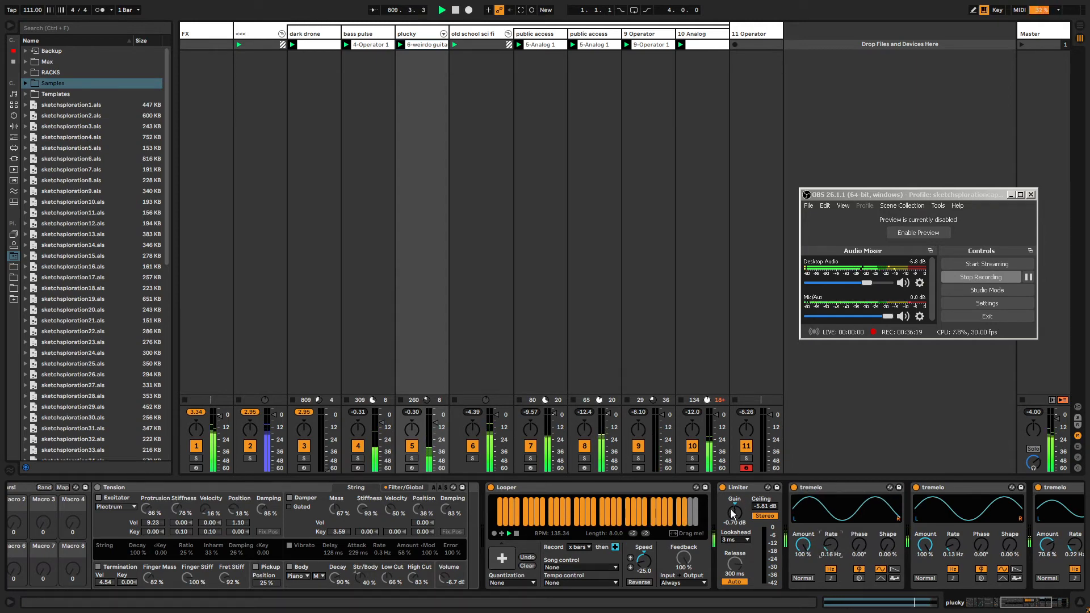
- Insert a Utility after the Limiter on the plucky track and delete the tremelo copy running at 0.16 Hz
click(756, 489)
key(ctrl+f)
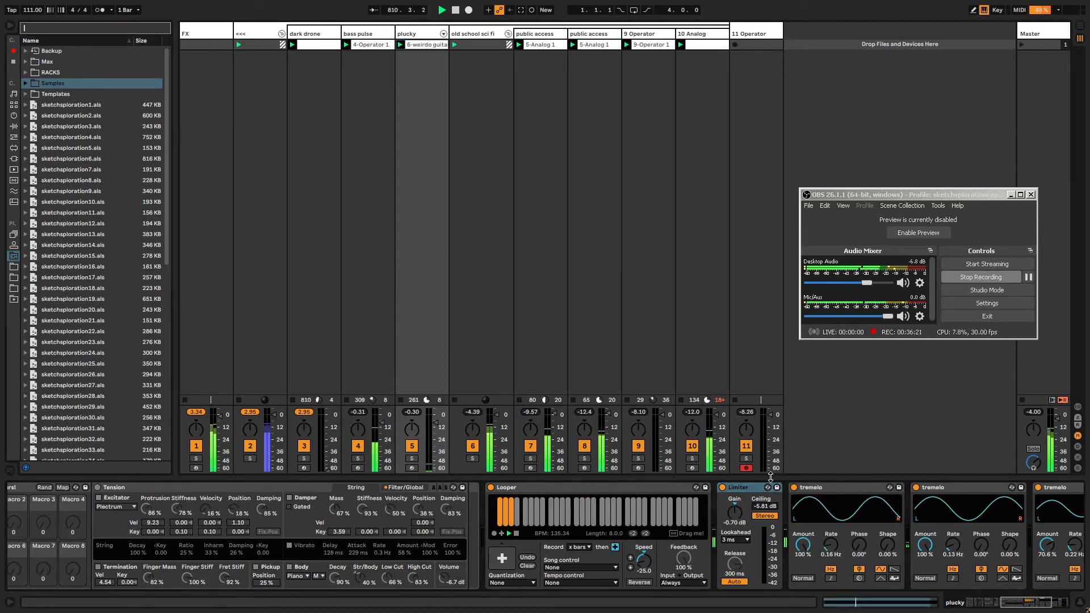
text(utility)
key(Down)
key(Return)
drag(1037, 488, 426, 489)
click(564, 488)
key(Delete)
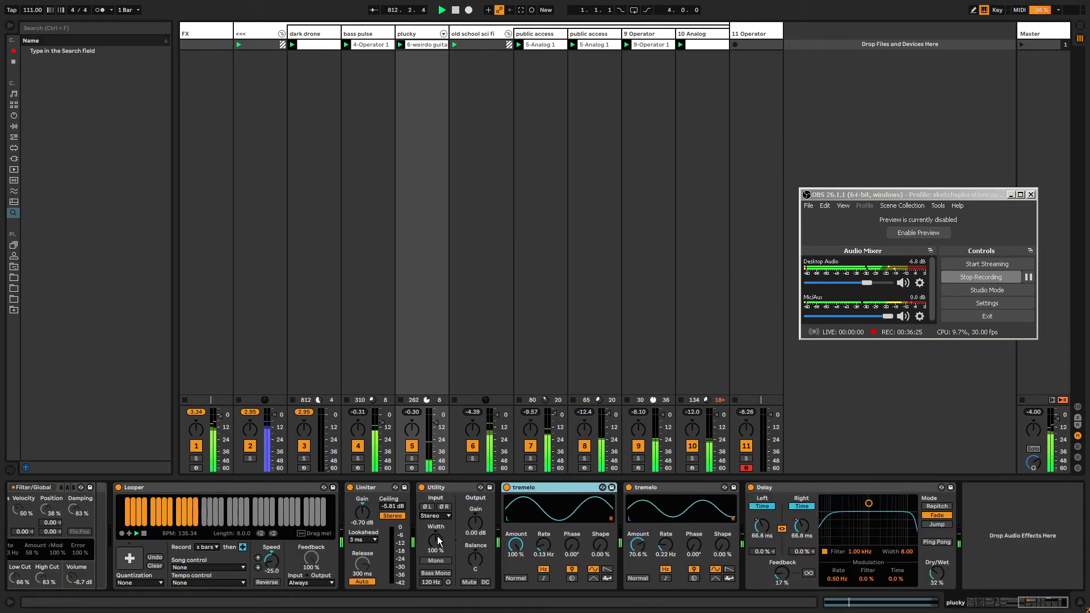
- Show the Utility's Gain modulation envelope in the weirdo guitar clip and draw a ramp falling from 100% to just after 1.3.3
click(476, 523)
right_click(478, 524)
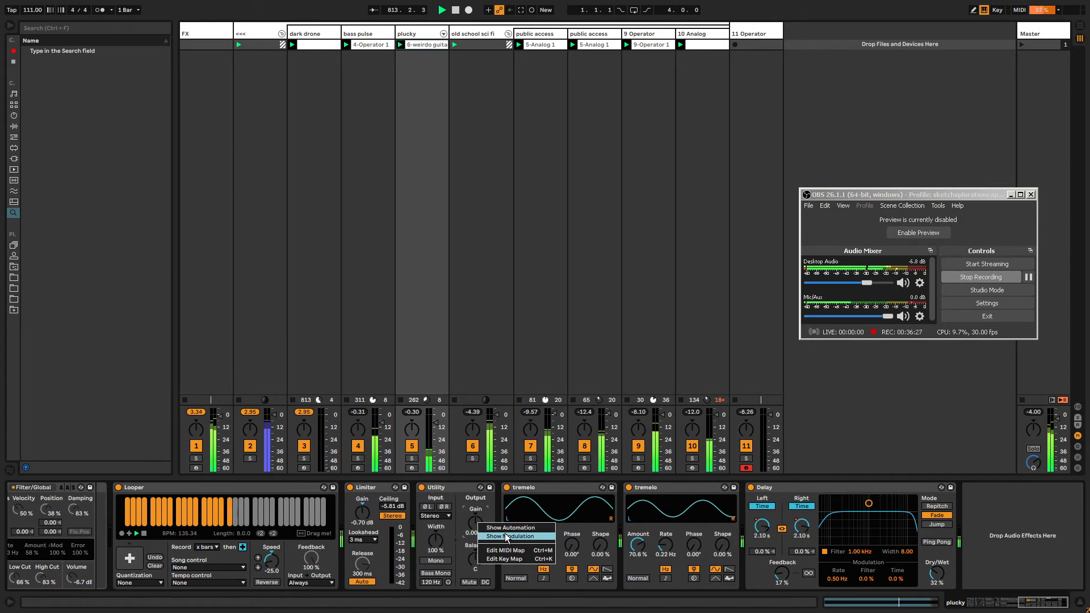
click(499, 528)
drag(282, 505, 500, 548)
mouse_move(501, 502)
mouse_down()
mouse_move(604, 524)
mouse_move(488, 502)
mouse_move(501, 513)
mouse_move(501, 503)
mouse_up()
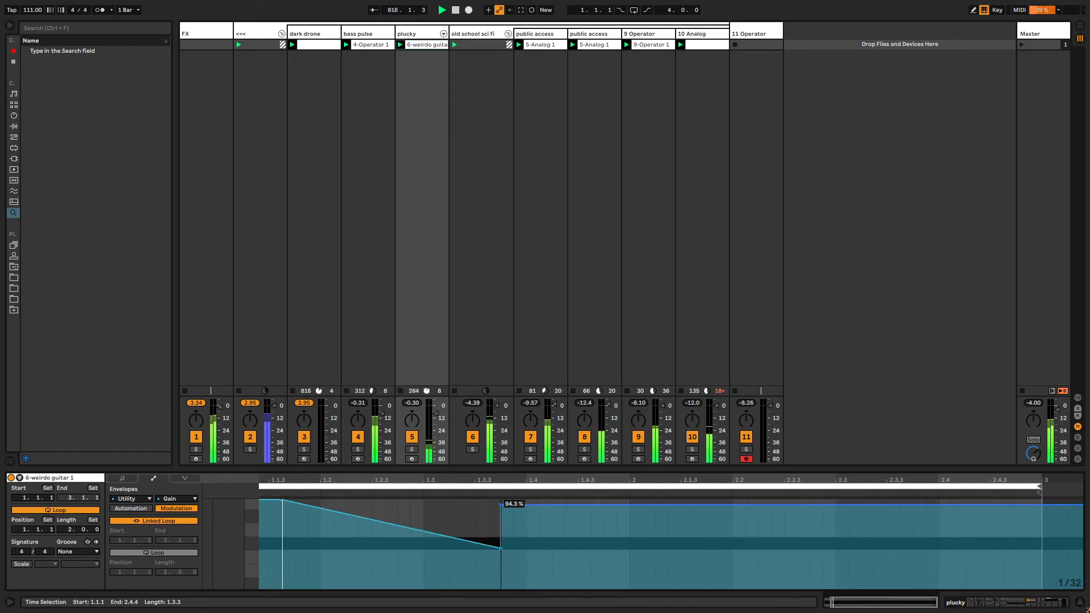
- Add a sharp dip to about 18.5% near 1.4.3 in the gain envelope, ramping back up just after 2.1.3
key(b)
click(597, 572)
key(b)
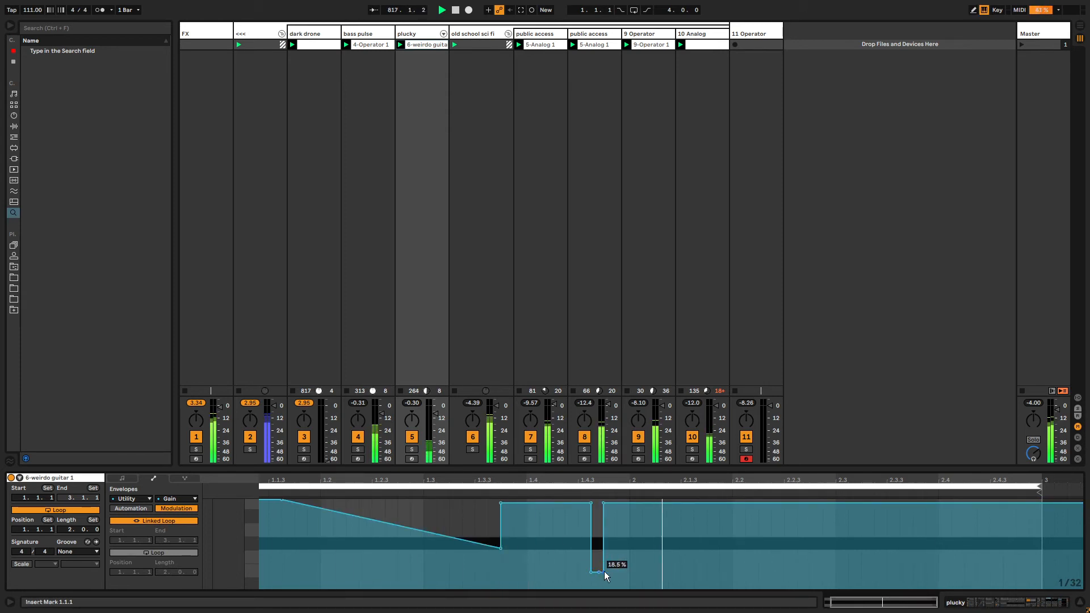
drag(602, 573, 607, 506)
mouse_move(681, 505)
mouse_down()
mouse_move(693, 504)
mouse_move(681, 504)
mouse_up()
click(606, 504)
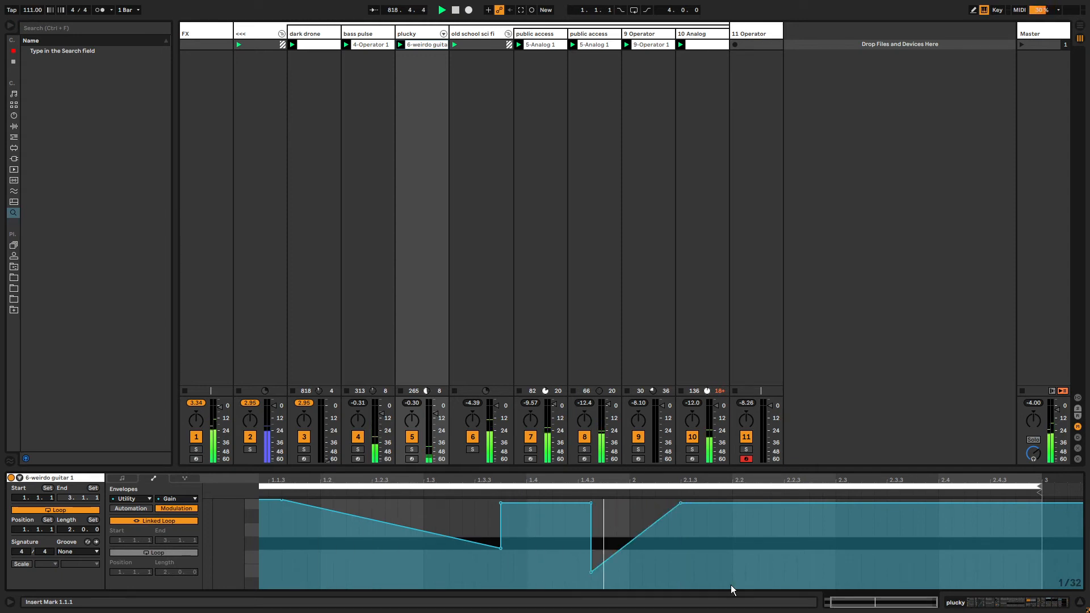
- Add another sharp gain dip to about 23.6% near 2.2 and ramp it back up before 2.3.3
key(b)
drag(751, 569, 818, 567)
key(b)
click(823, 569)
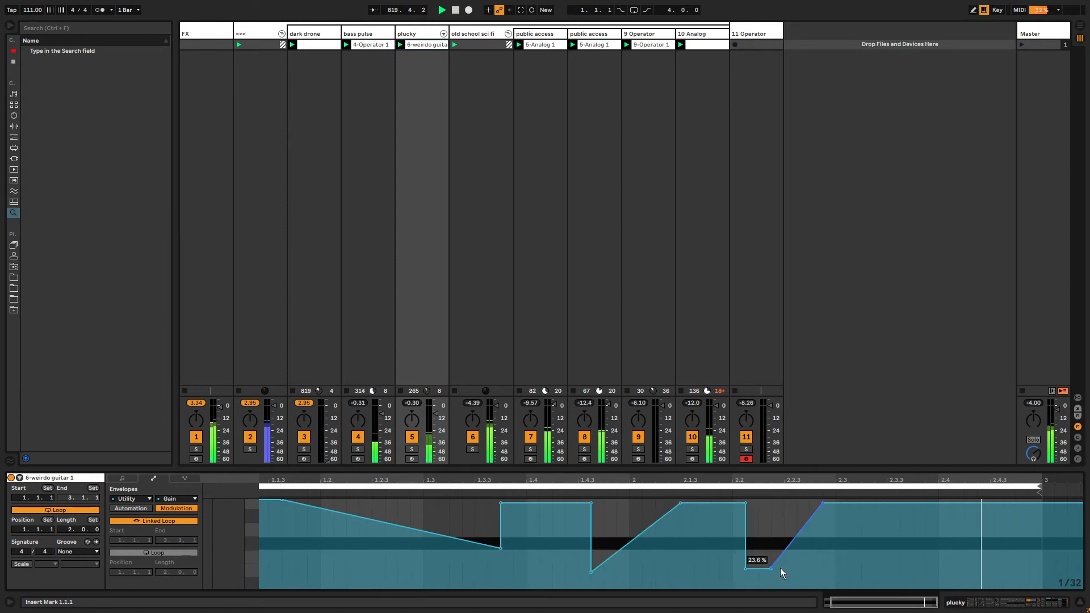
click(771, 569)
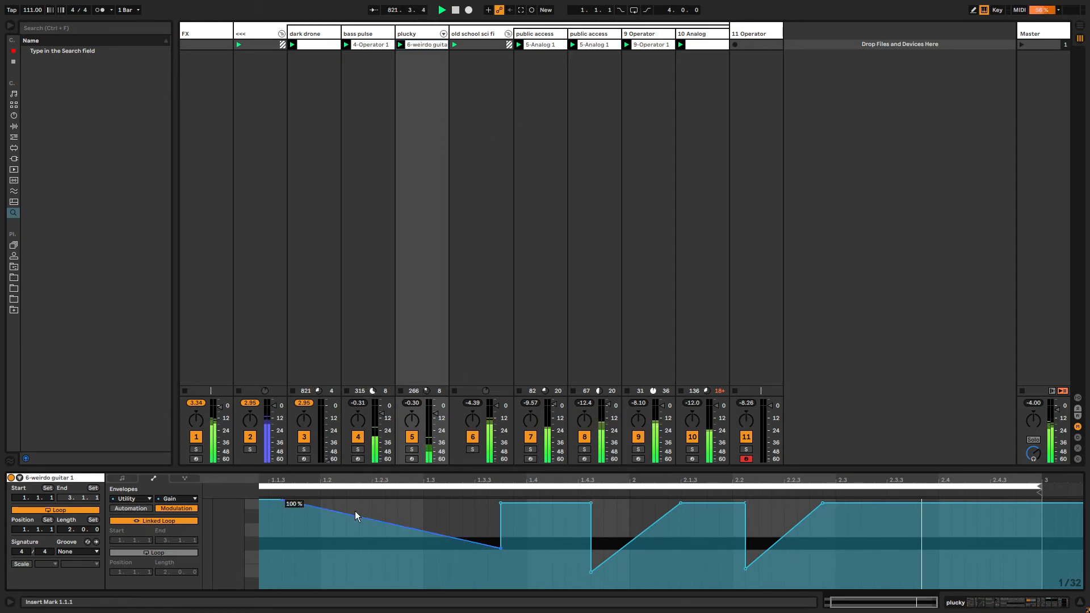
- Unlink the gain envelope's loop, shorten it to end at 2.4.3 and add a dip near 2.3.3 rising again by 2.4
click(152, 521)
drag(1038, 485, 1004, 486)
key(b)
drag(911, 572, 934, 574)
key(b)
click(945, 577)
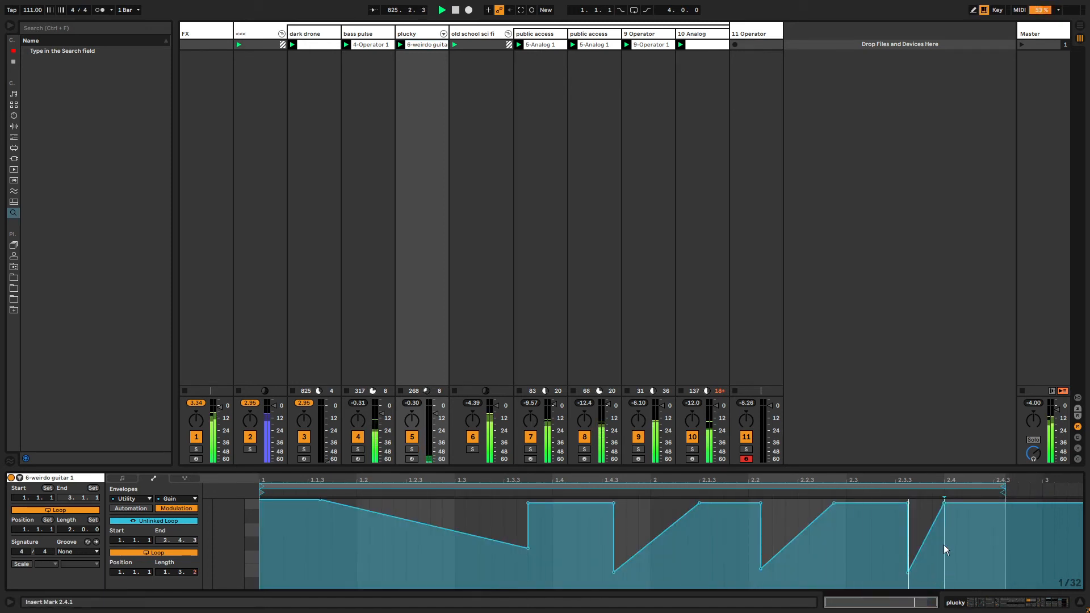
- Load the OldeTapeEffect rack from the project's AUDIO FX racks onto the 11 Operator track
click(771, 34)
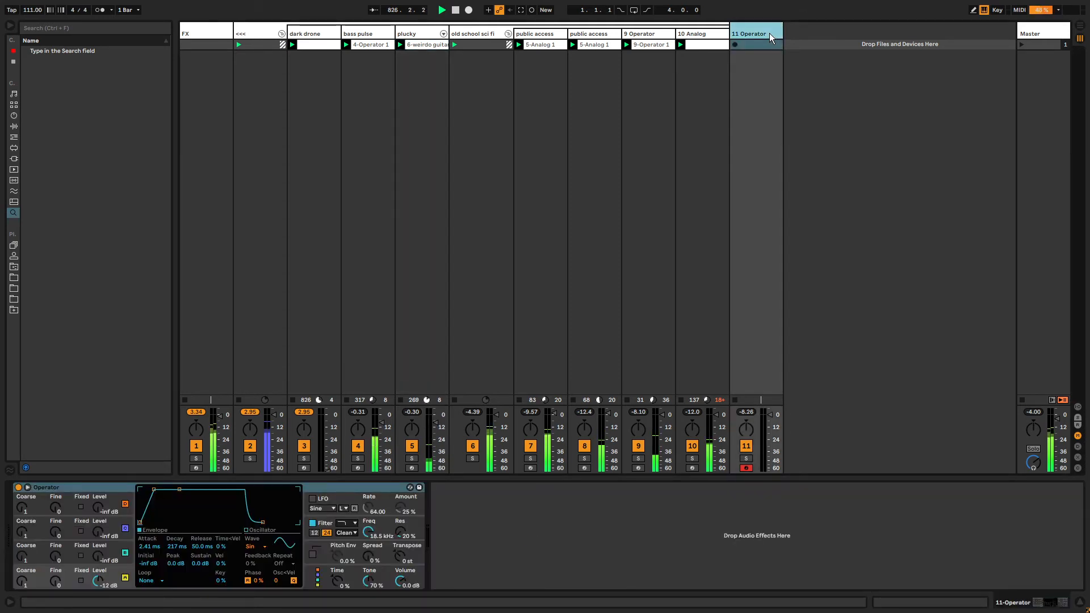
click(13, 138)
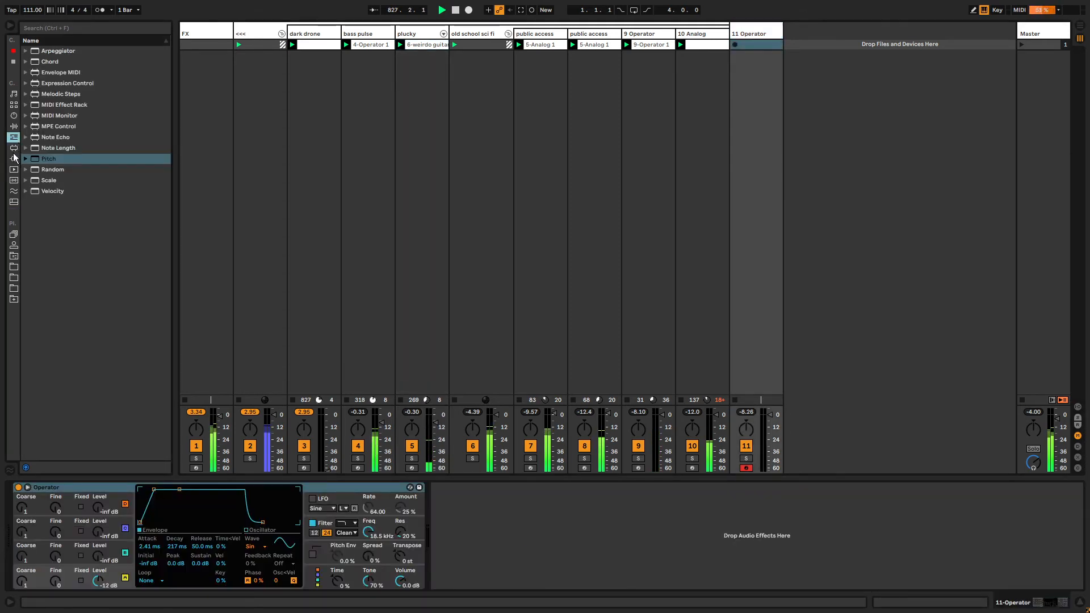
click(13, 254)
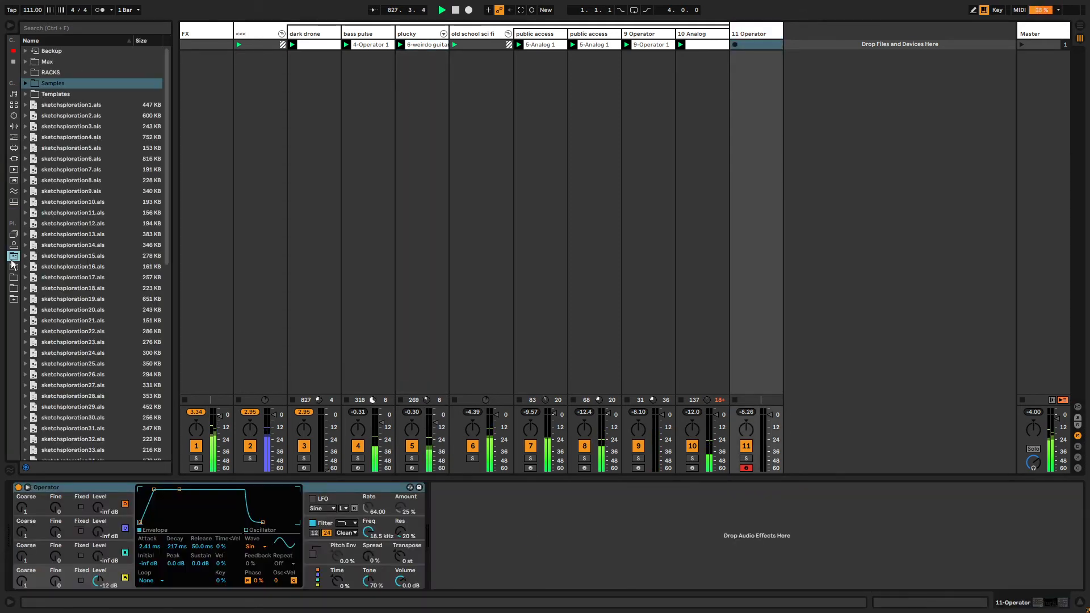
click(35, 74)
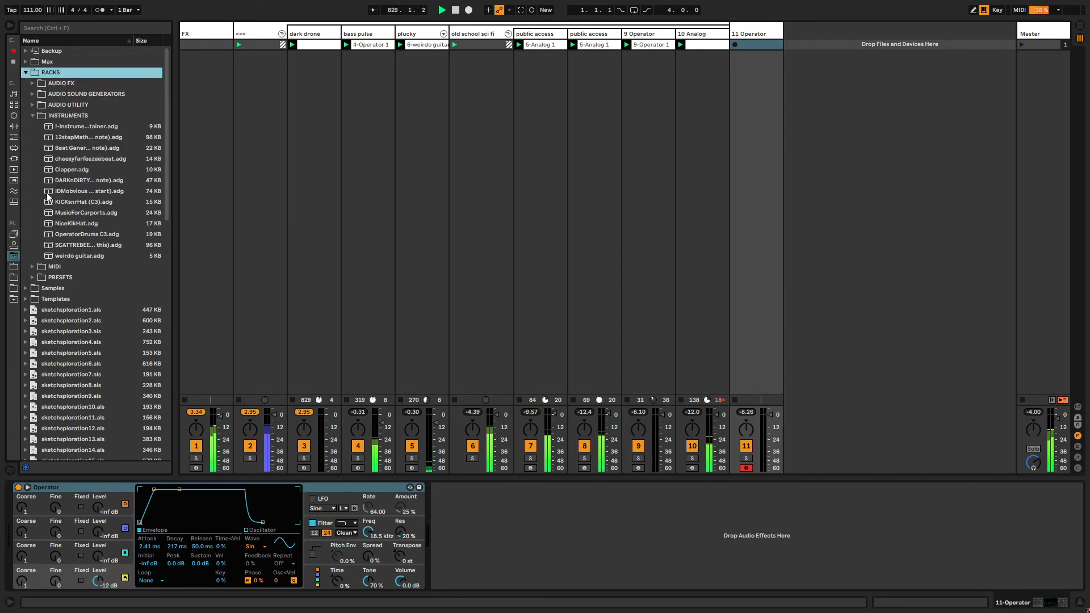
click(33, 116)
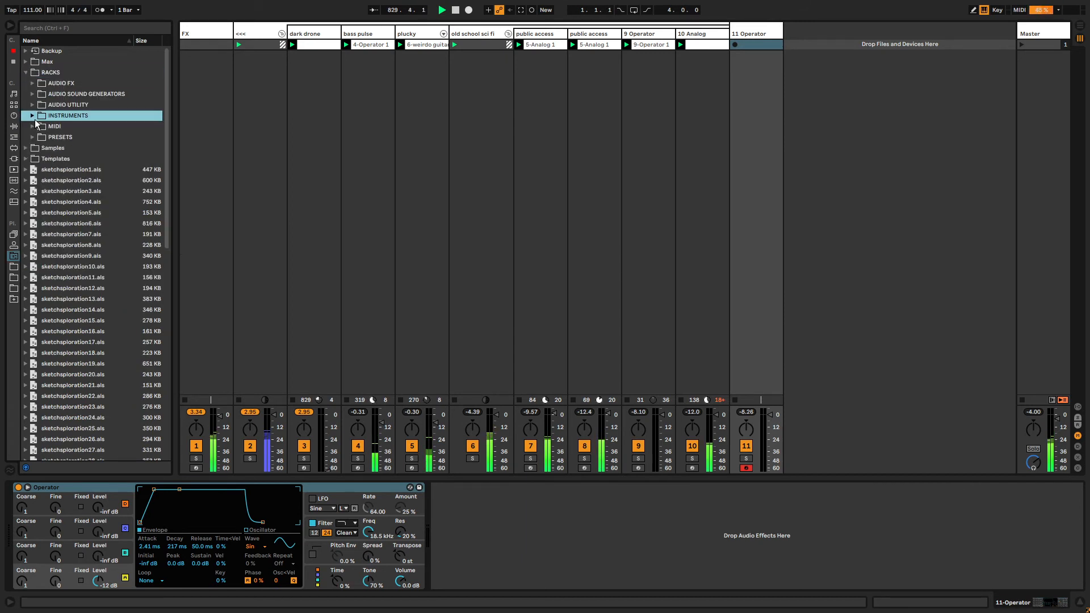
click(33, 84)
click(69, 311)
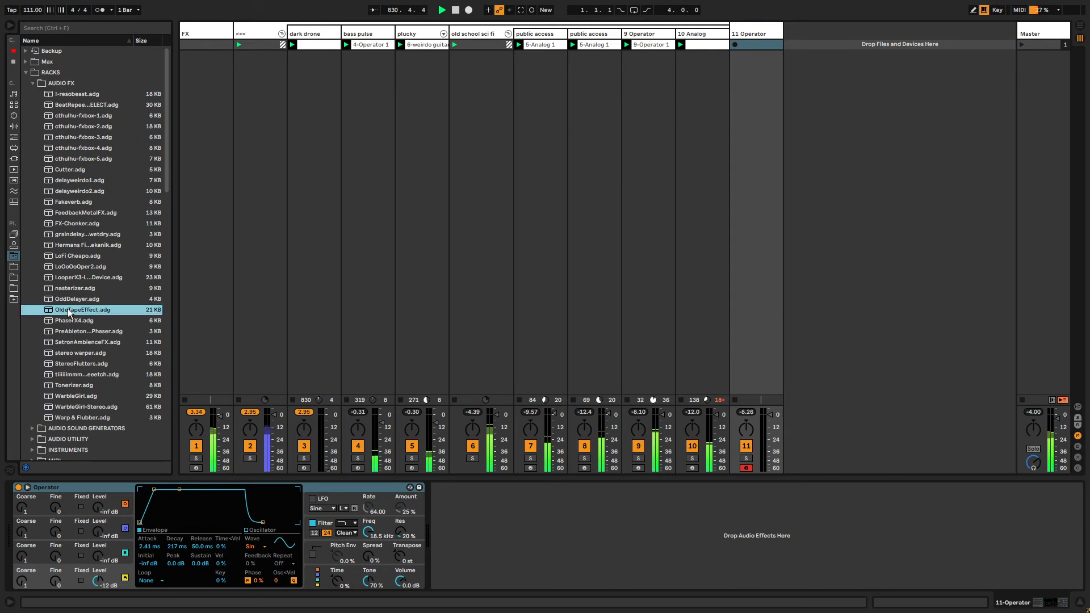
drag(762, 35, 763, 36)
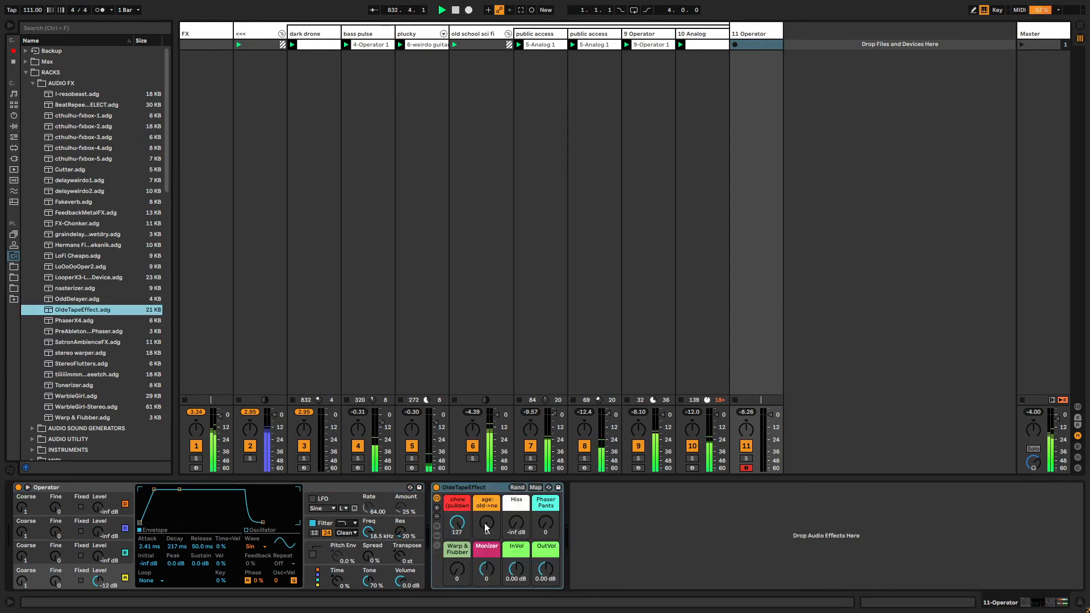
- Delete Operator from track 11 and set the OldeTapeEffect rack's Hiss to about -12 dB
drag(516, 534, 518, 528)
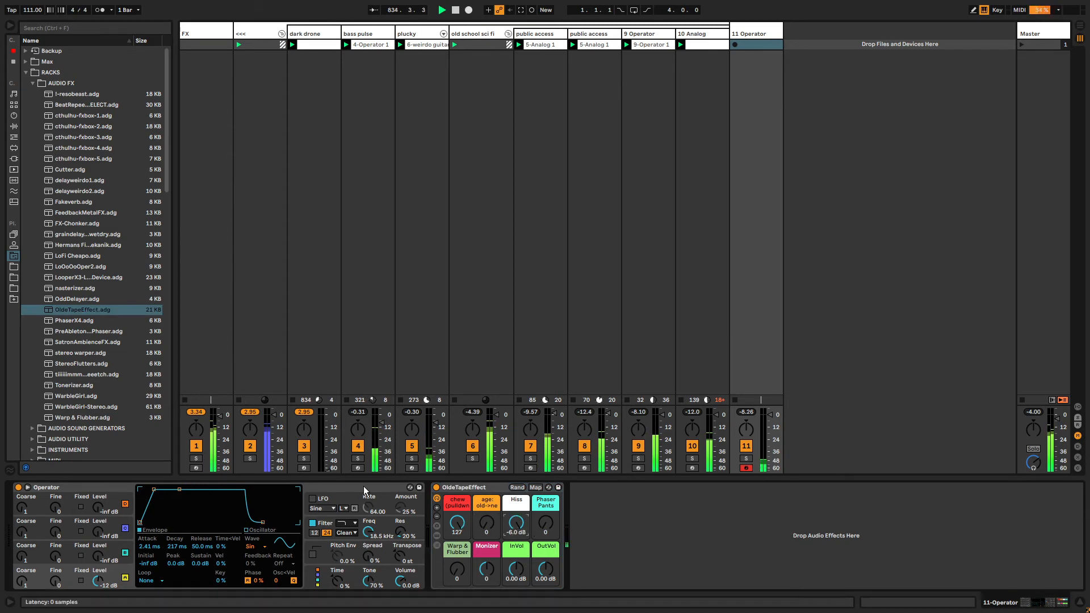
click(337, 492)
key(Delete)
drag(133, 525, 132, 532)
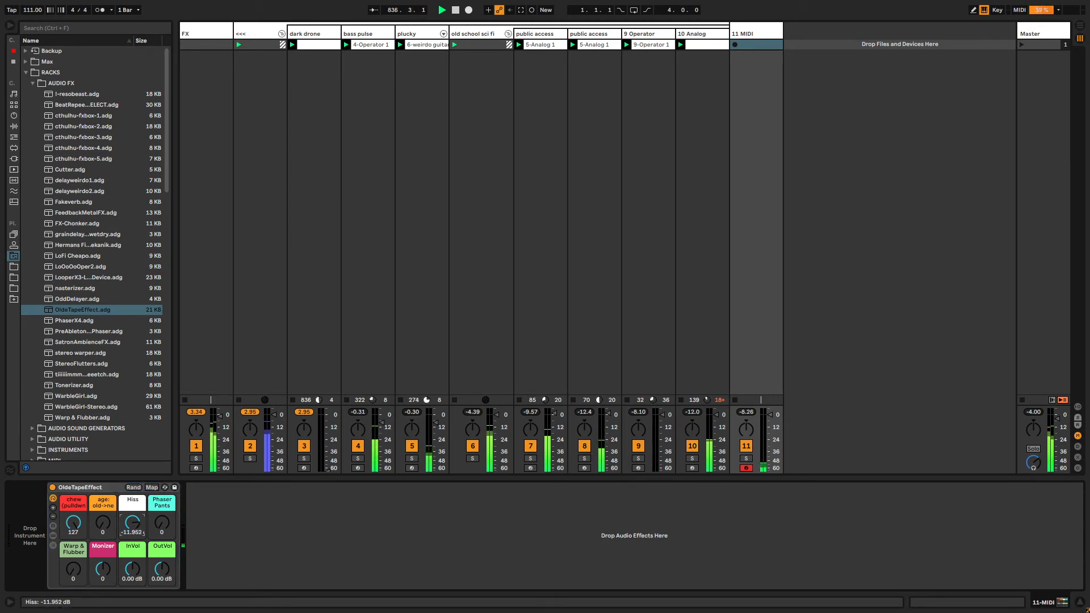
click(78, 488)
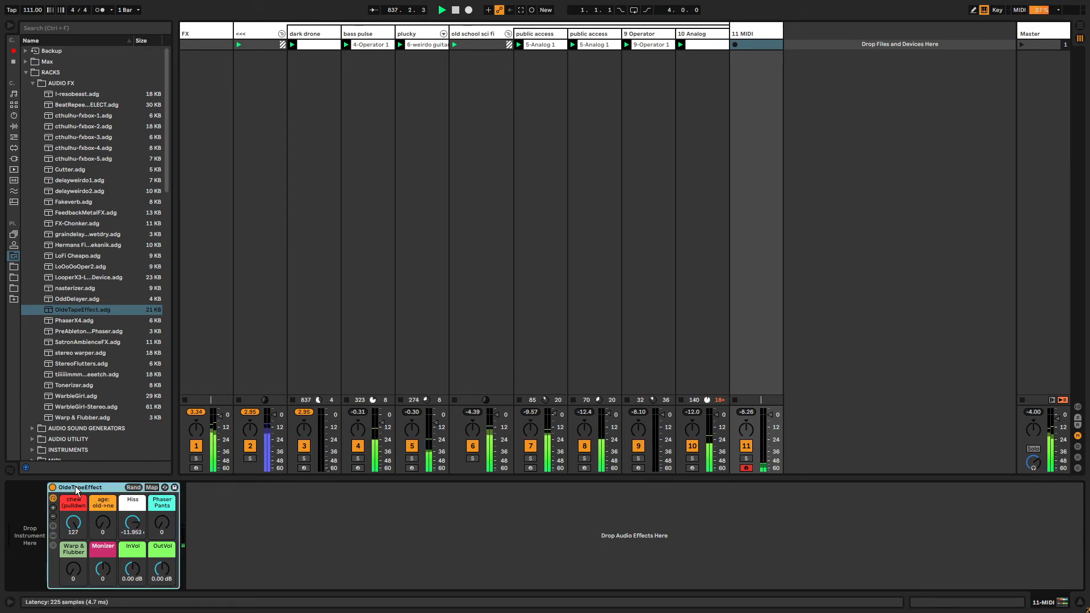
click(751, 35)
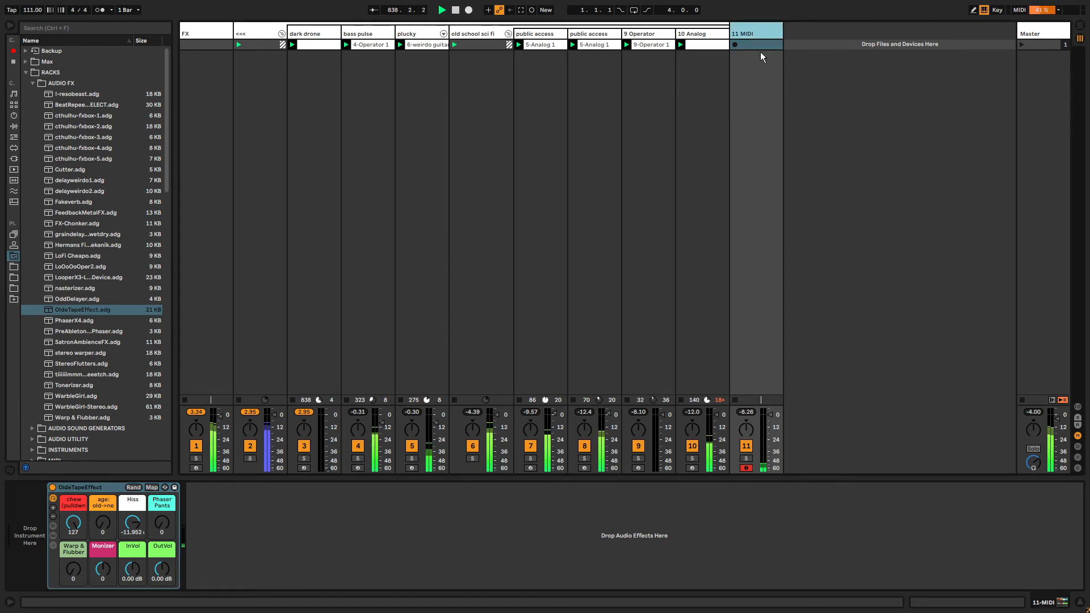
- Rename the new MIDI track as hiss and set the dark drone track's volume to -9.7 dB
text(hiss)
key(Return)
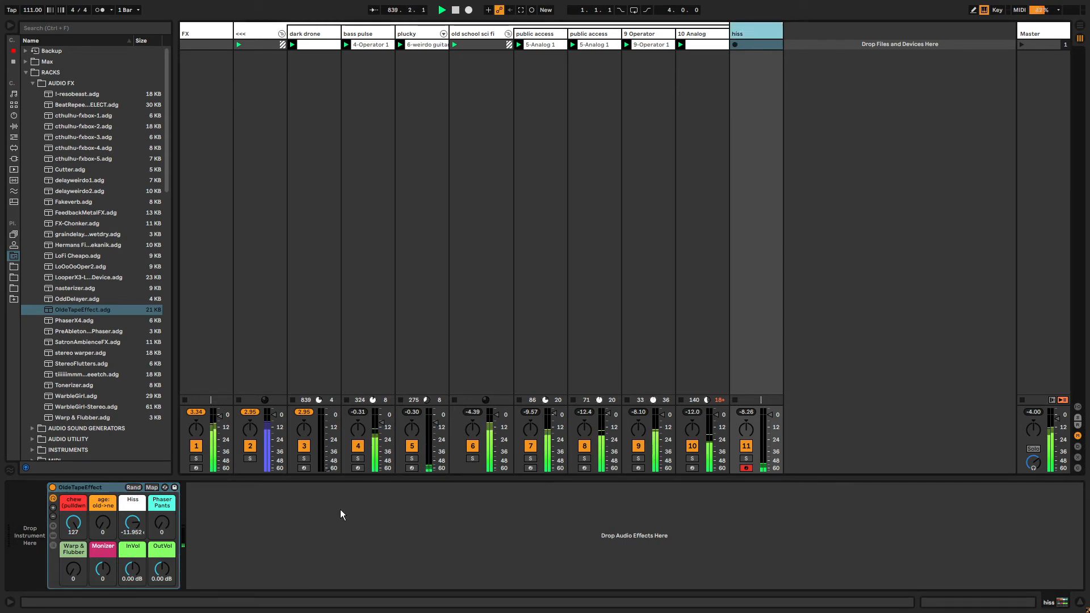
drag(319, 462, 319, 467)
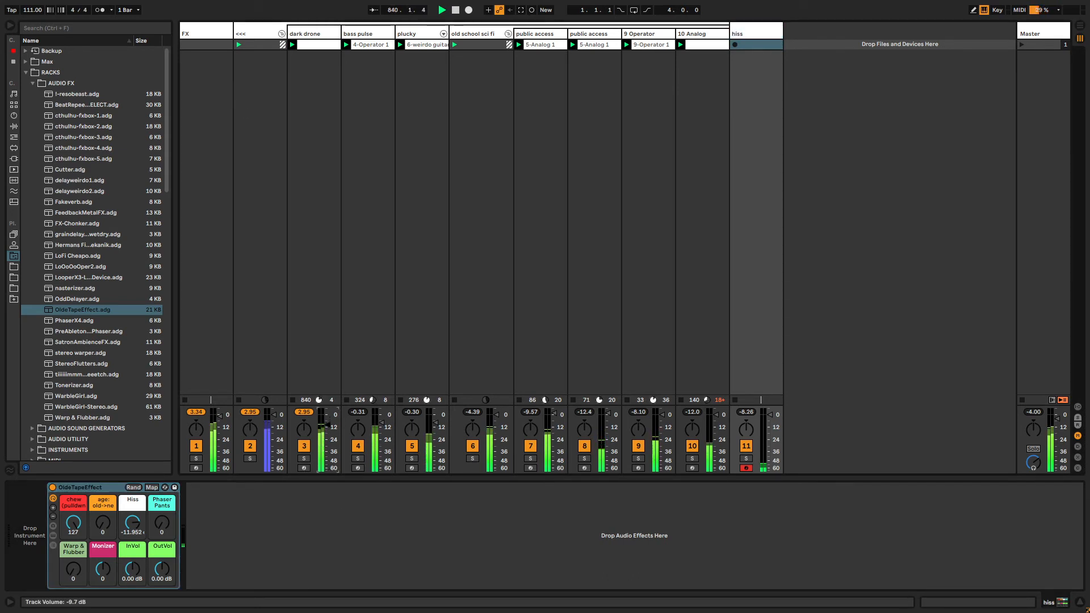
- Add a Compressor after OldeTapeEffect on the hiss track and expand its sidechain section
click(756, 32)
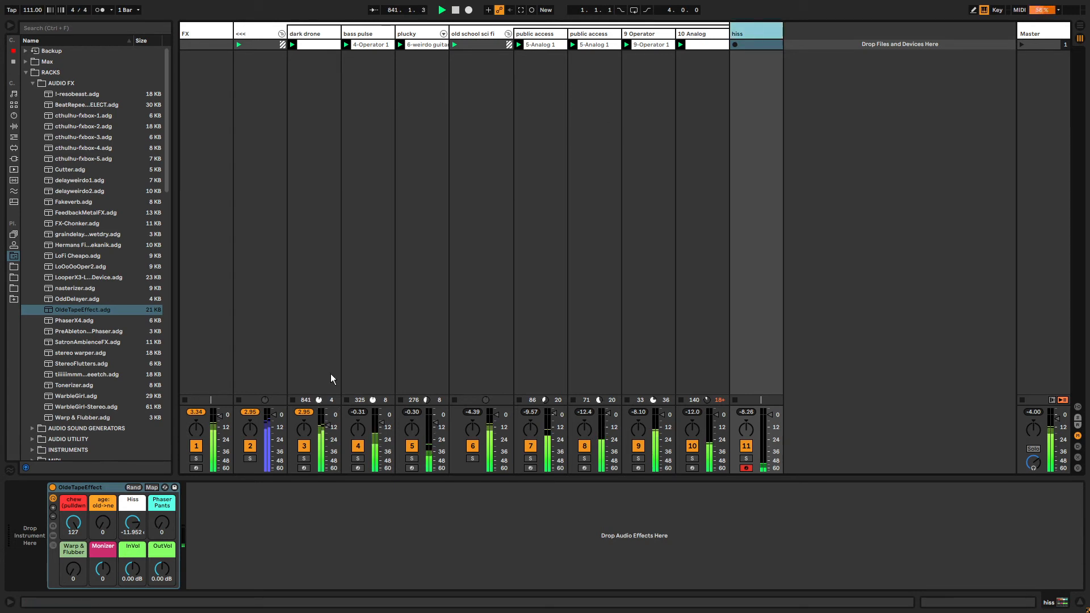
click(25, 72)
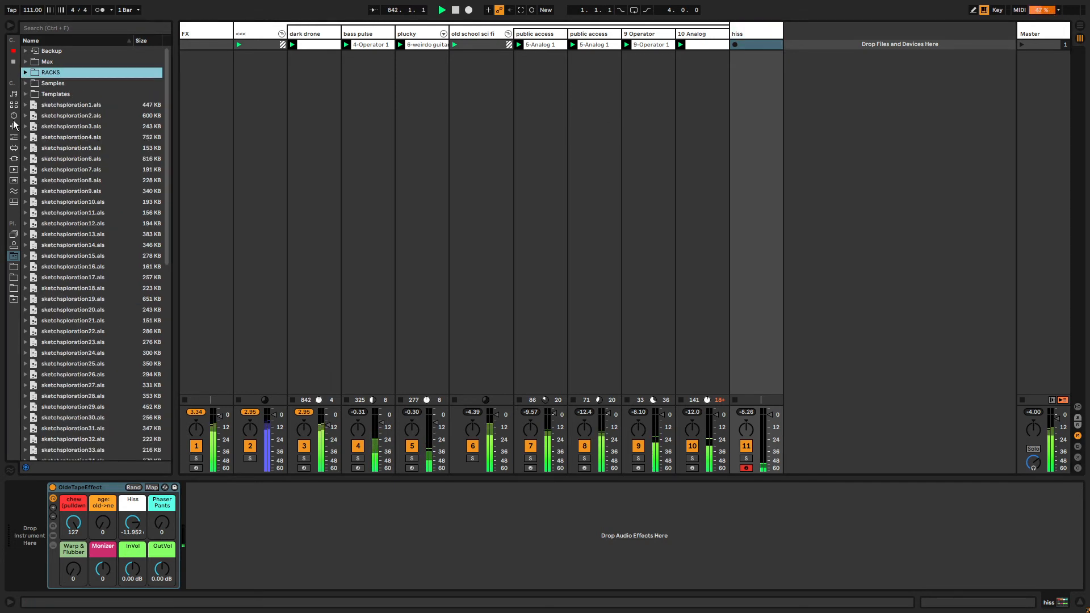
click(12, 63)
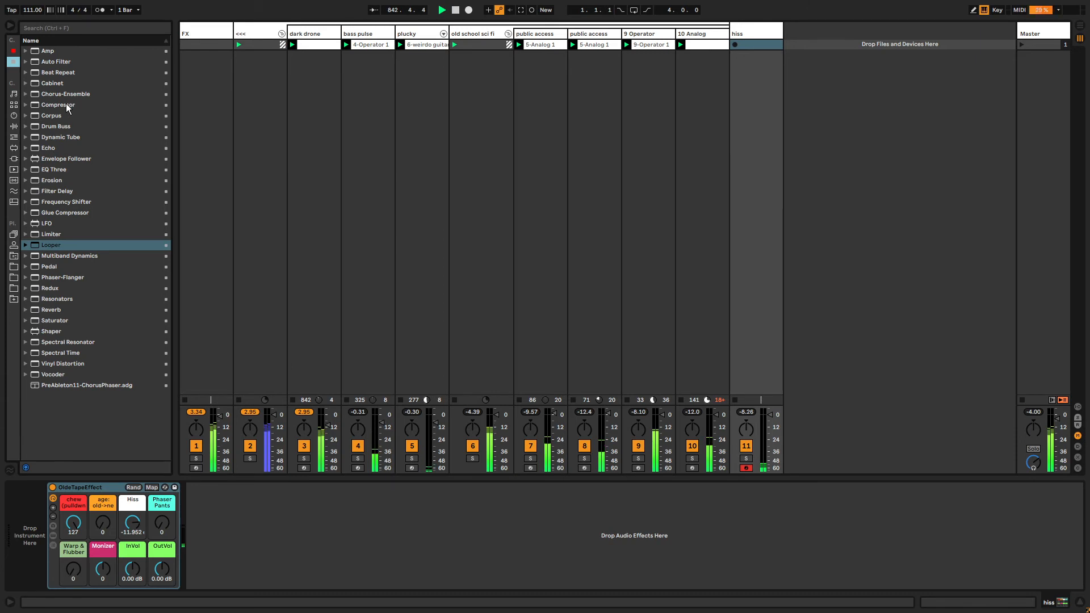
drag(67, 107, 245, 515)
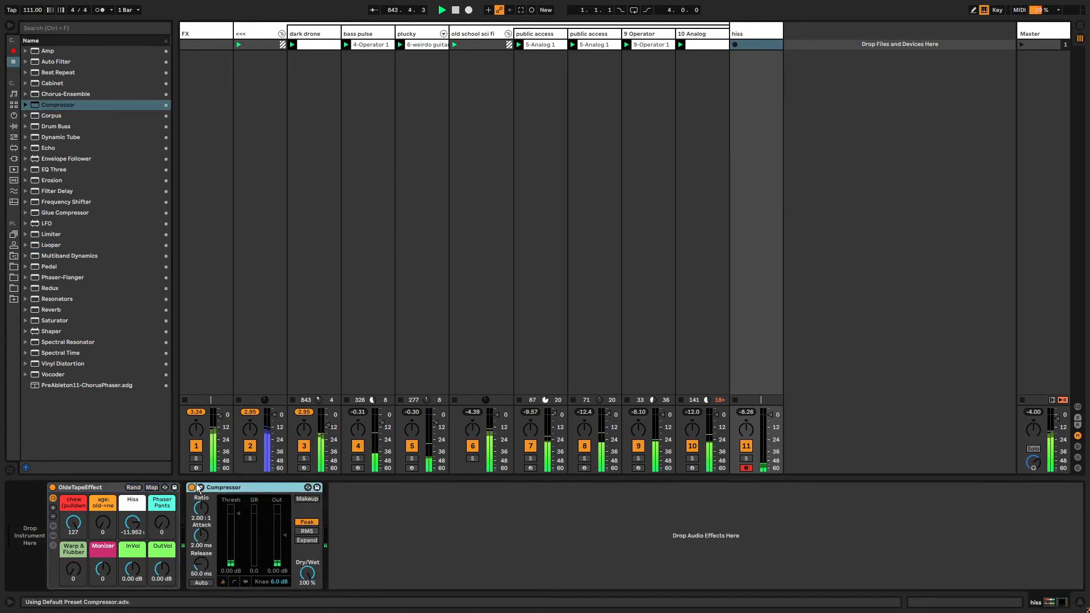
click(201, 488)
click(198, 33)
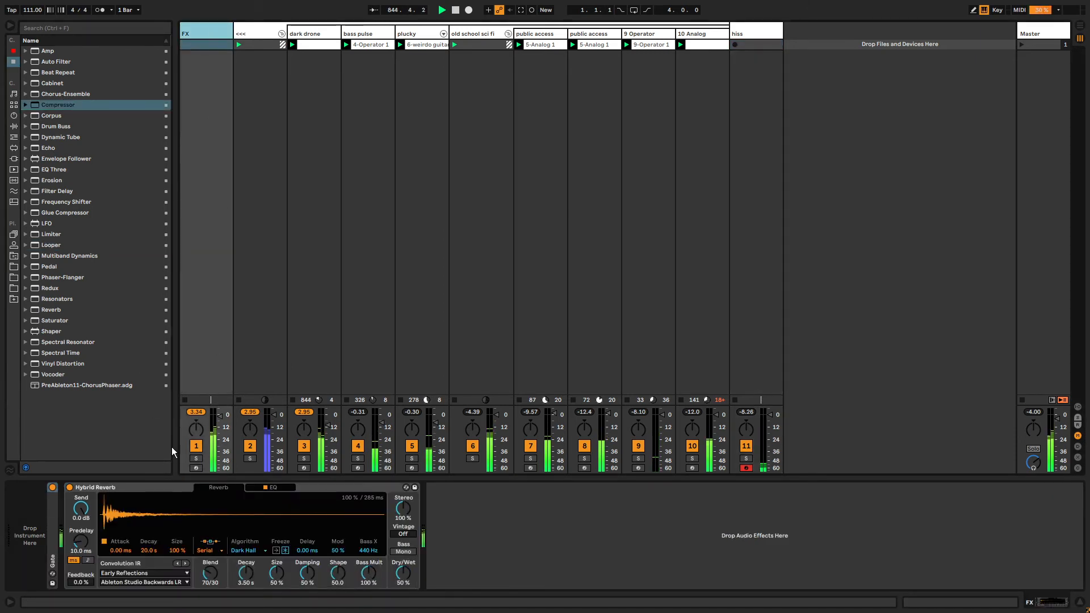
click(105, 514)
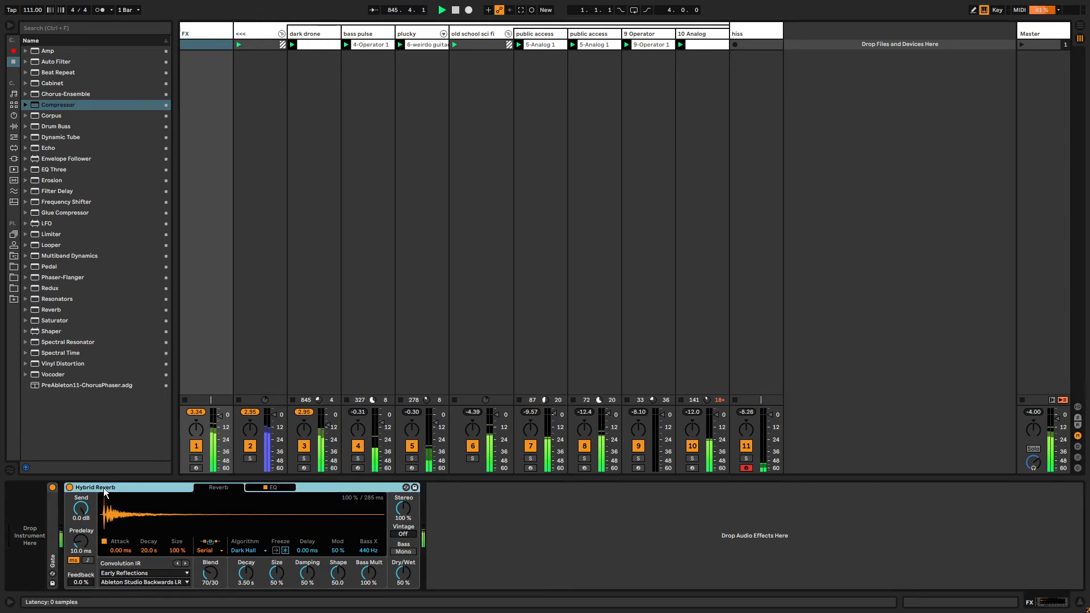
key(Delete)
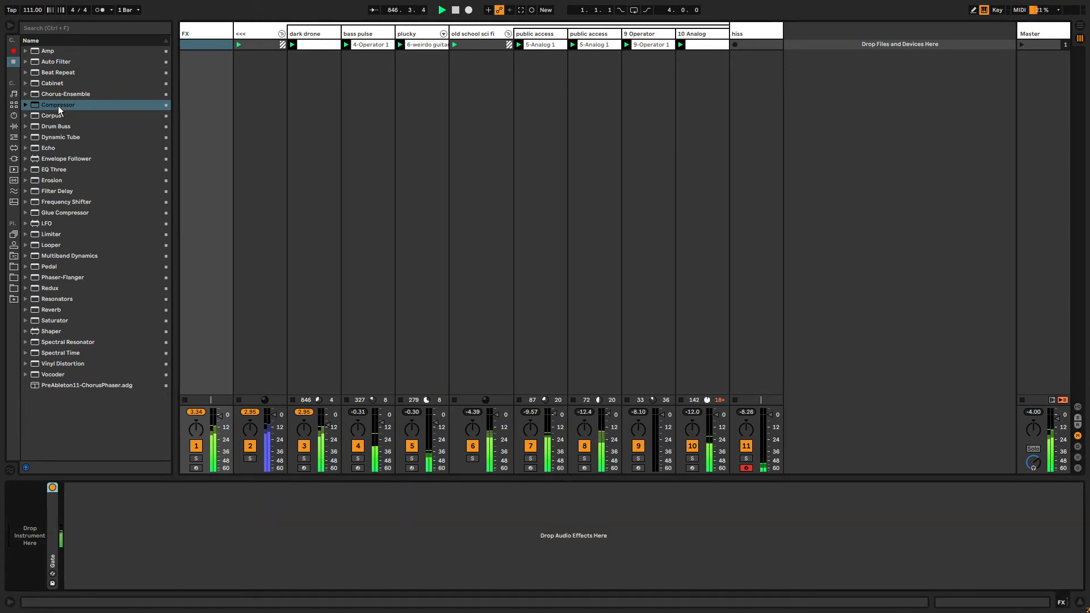
key(ctrl+z)
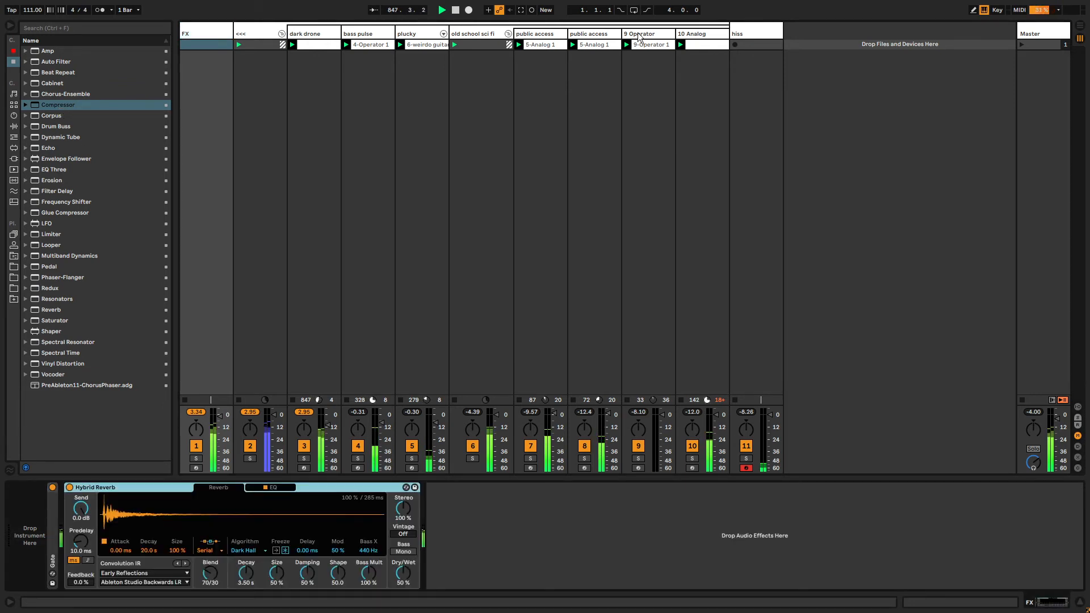
- Enable sidechain on the hiss track's Compressor and take its audio from the FX track
click(749, 34)
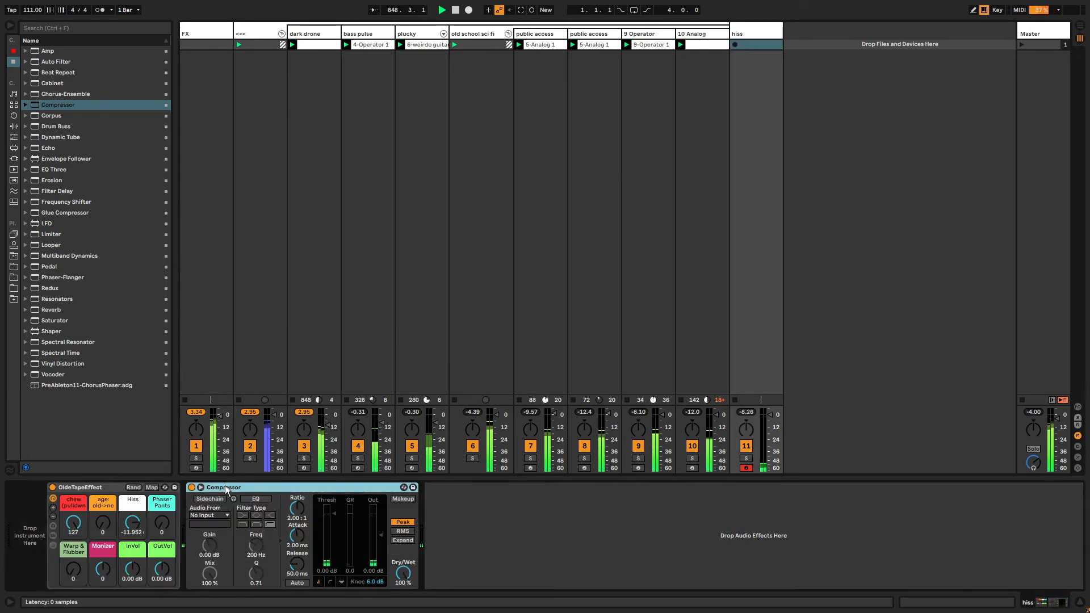
click(244, 497)
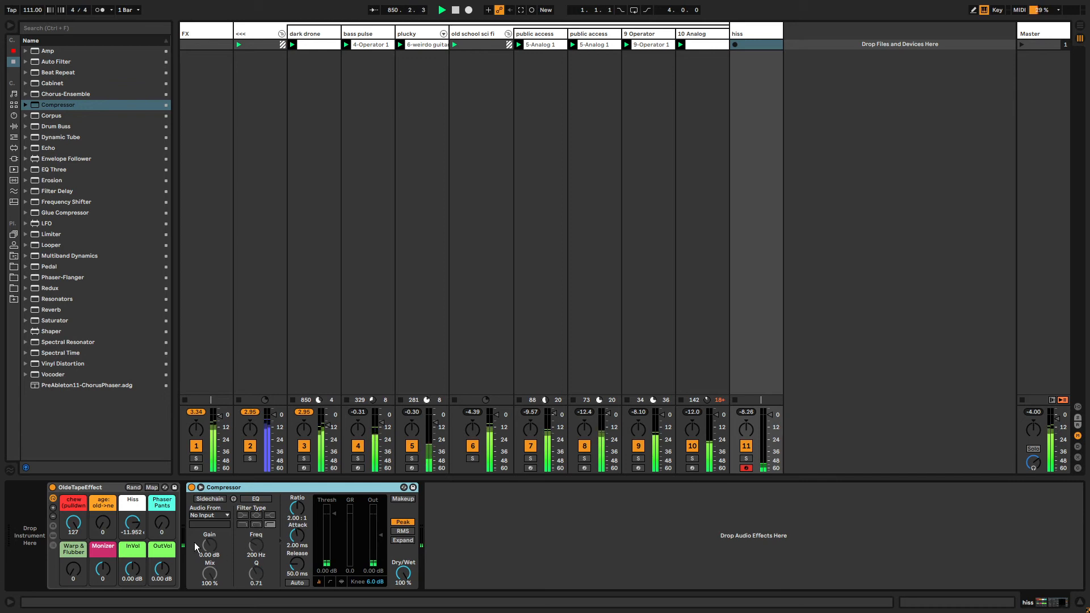
click(214, 500)
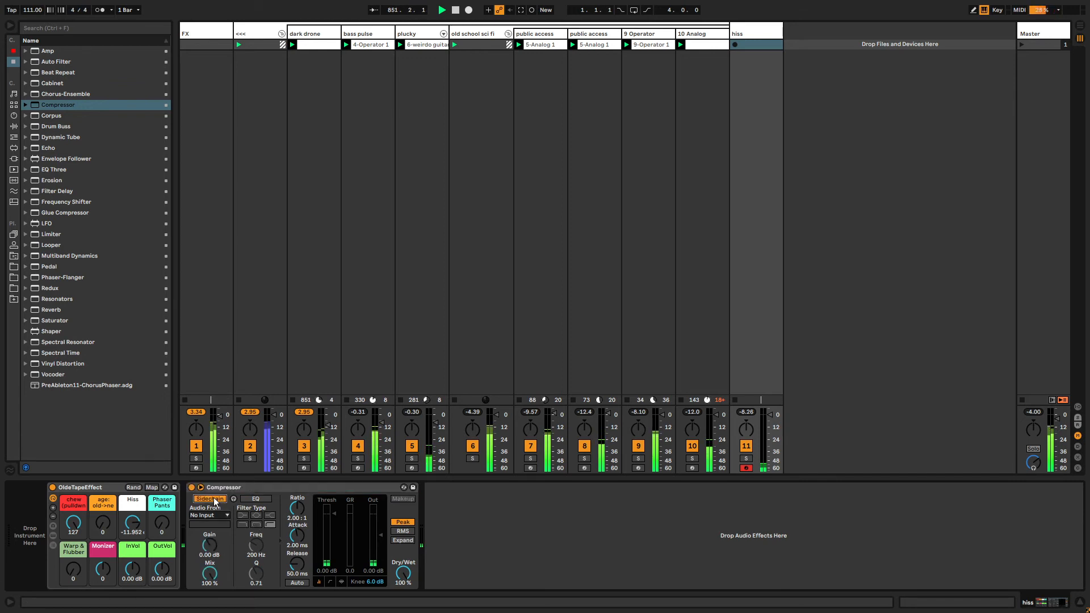
click(213, 516)
click(192, 401)
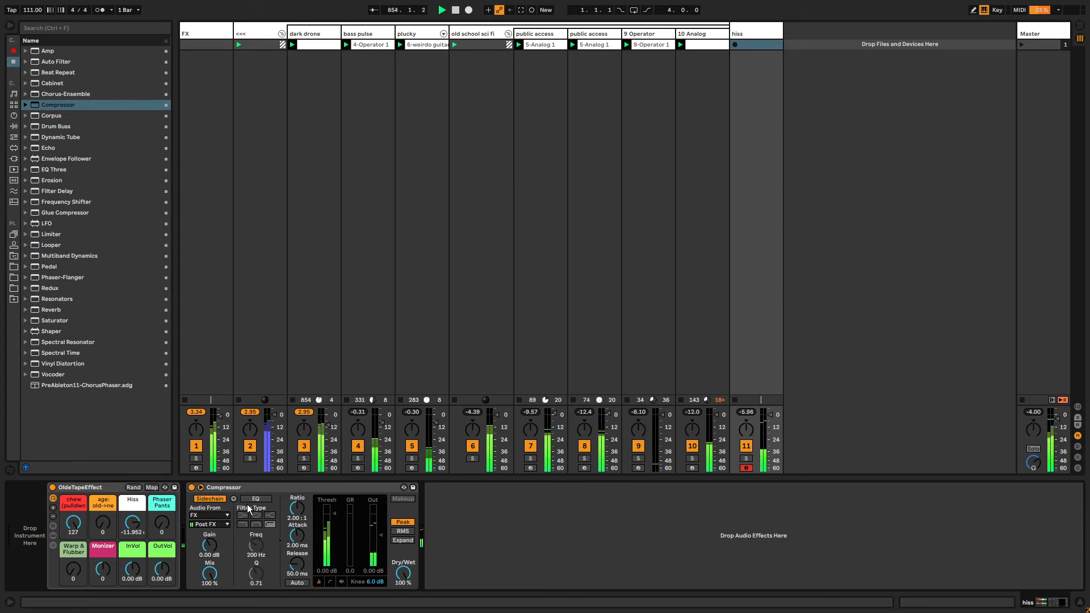
- Set the Compressor's sidechain gain to 24 dB and threshold to 0.13 dB, and OldeTapeEffect's Hiss to -6 dB
drag(211, 549, 339, 507)
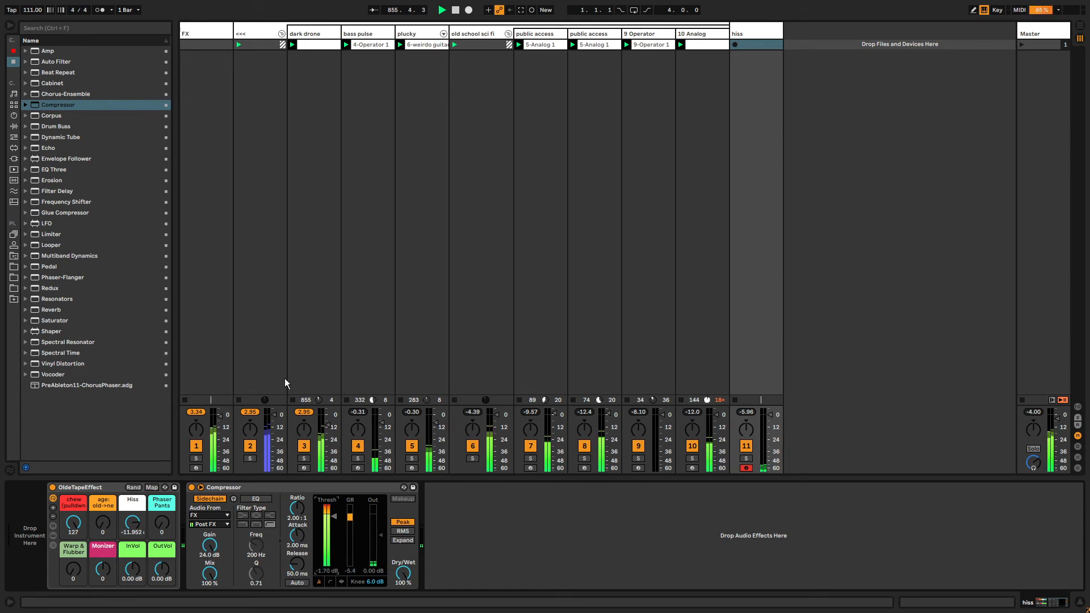
drag(334, 514, 334, 513)
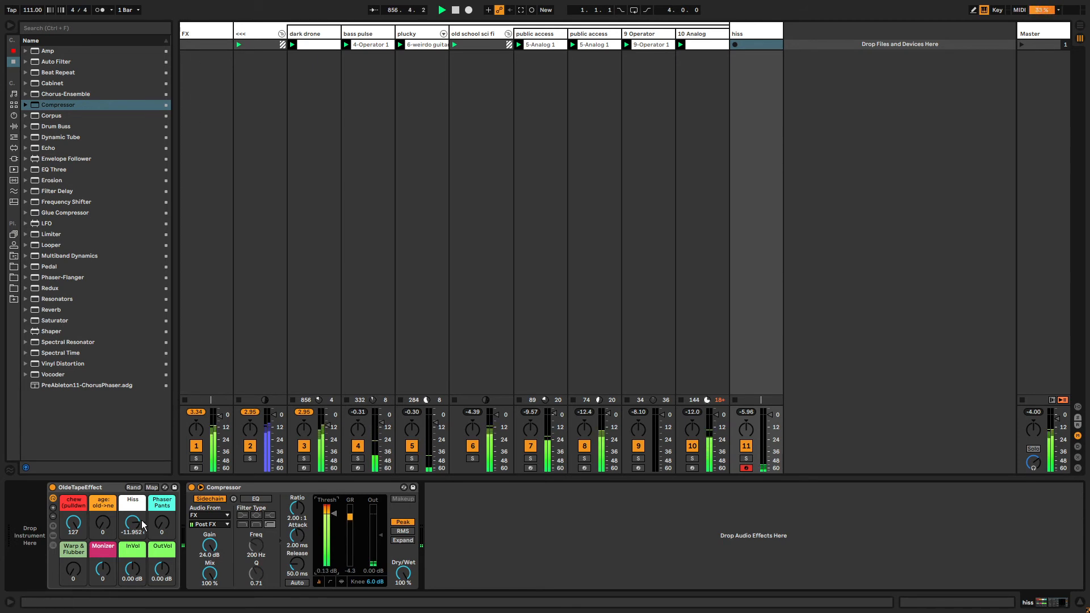
drag(141, 521, 141, 498)
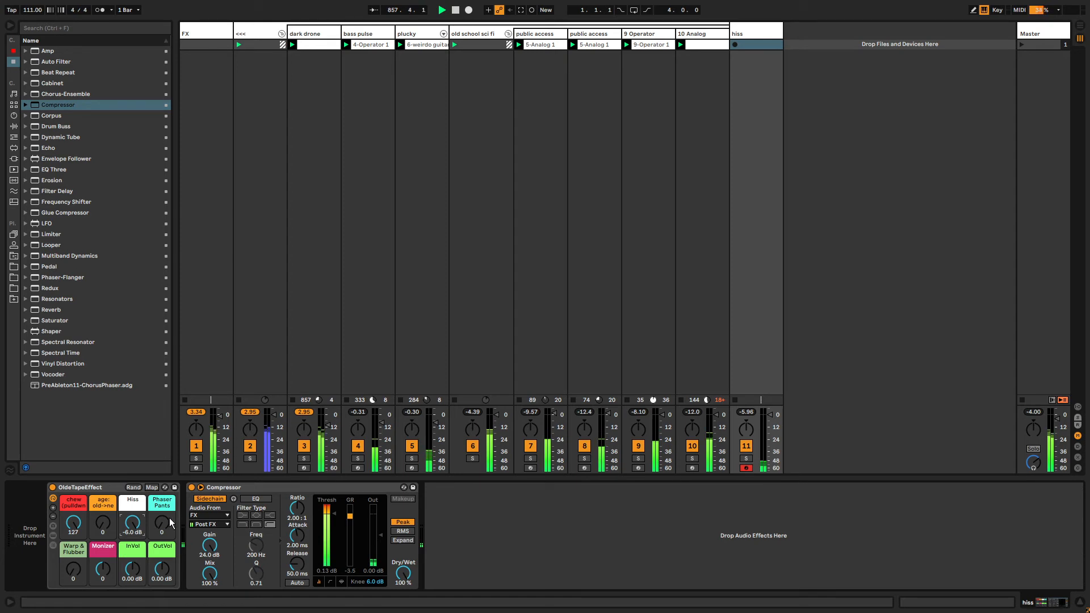
- Set the hiss Compressor's threshold to about -3.9 dB, attack to 0.04 ms and release to 45 ms
drag(321, 515, 321, 520)
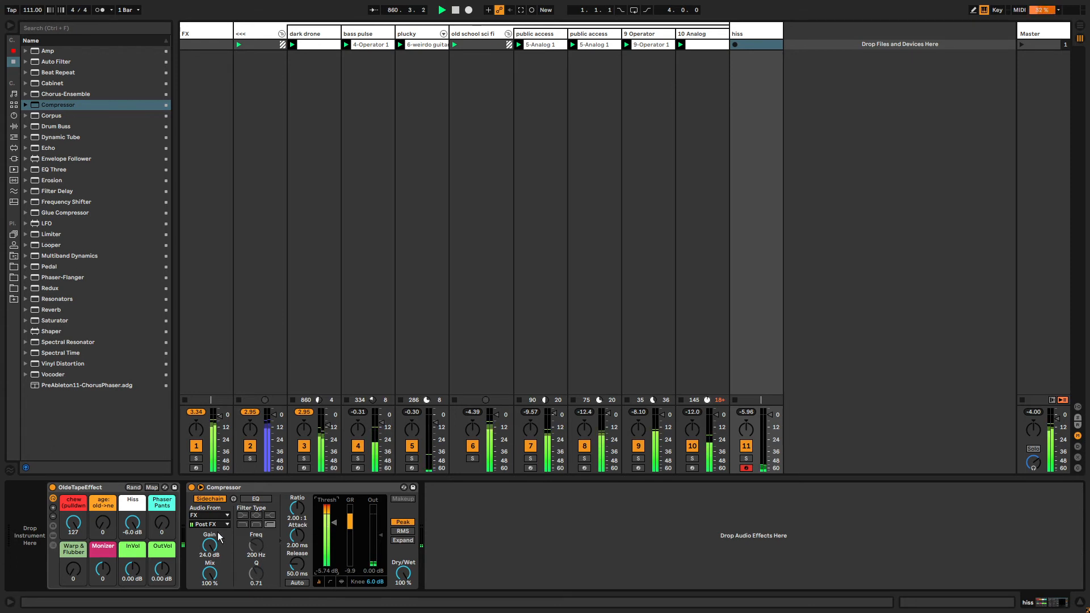
drag(290, 533, 289, 553)
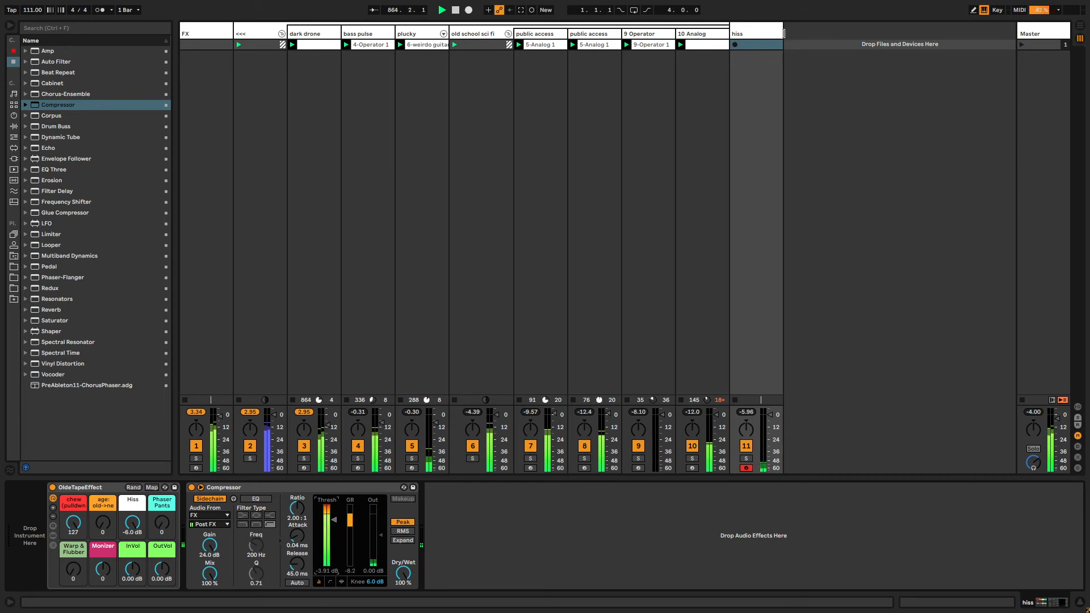
click(268, 485)
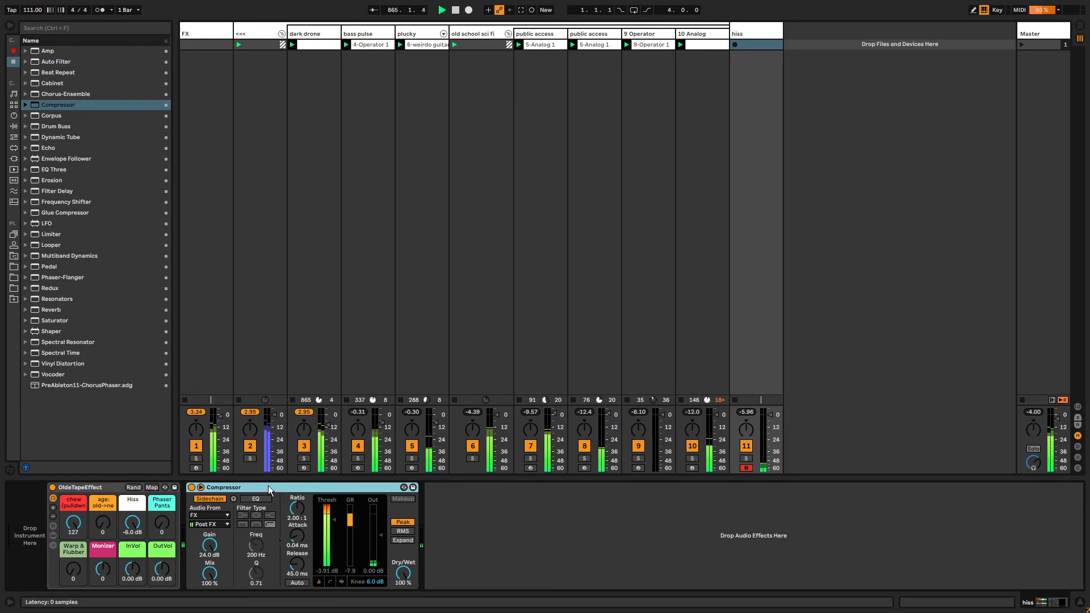
- Rename the 10 Analog track as space lead
click(700, 35)
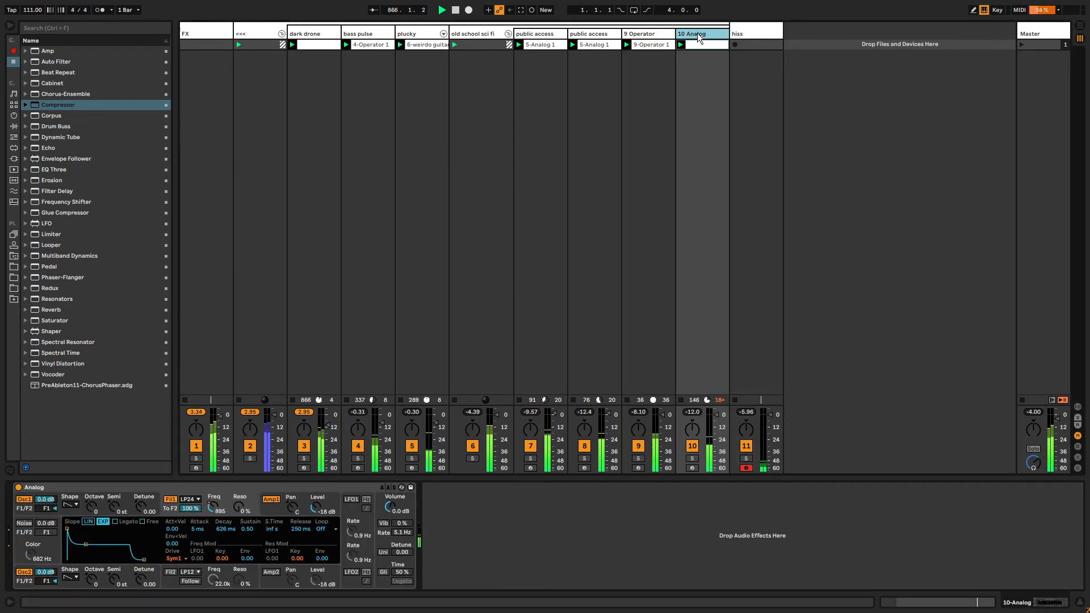
key(ctrl+r)
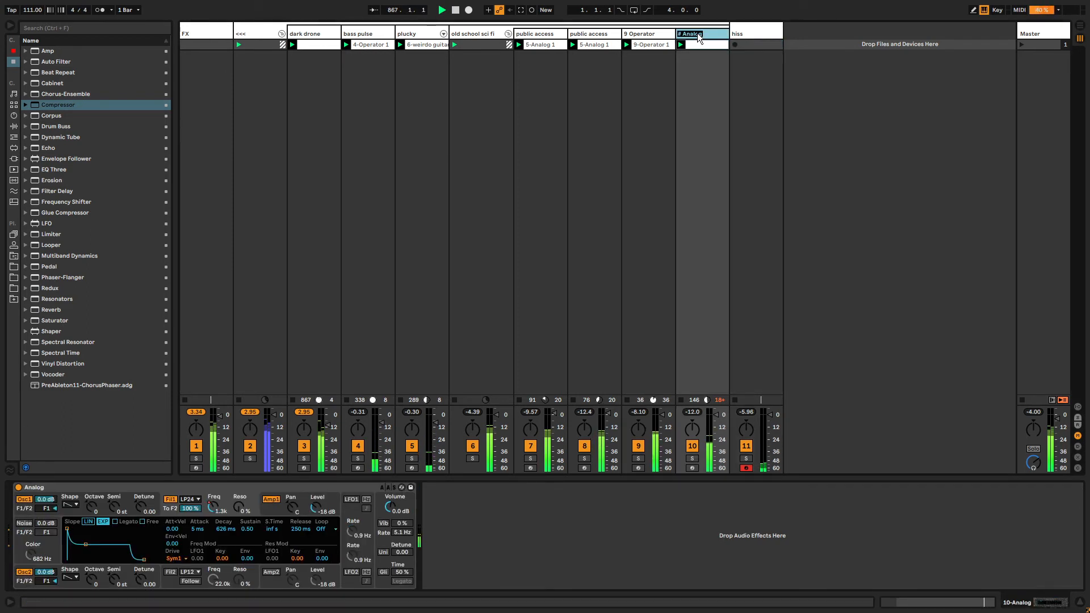
text(space lead)
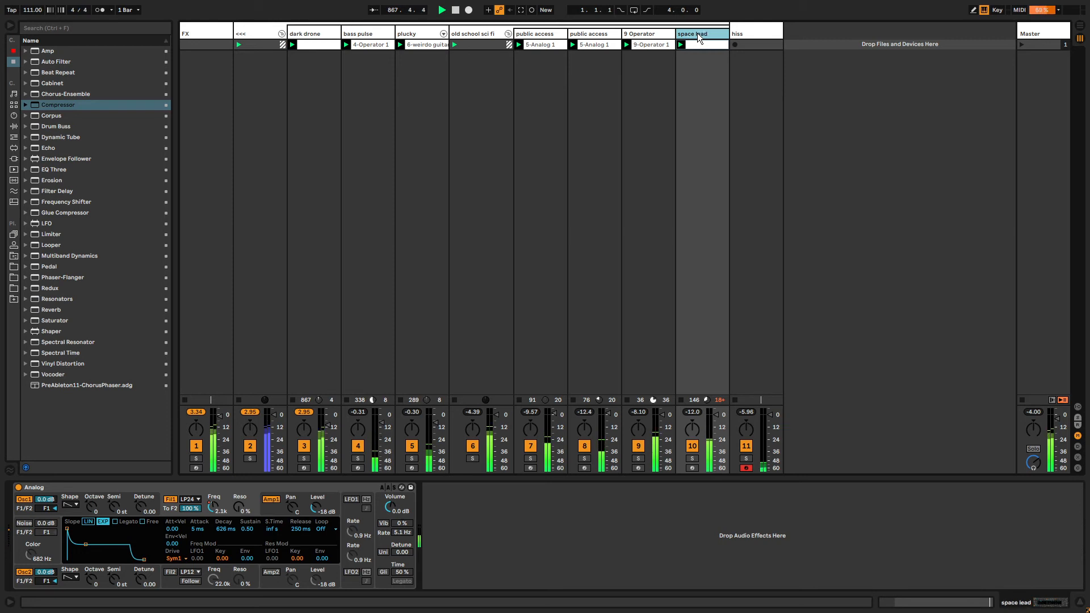
- Open the INSTRUMENTS folder inside RACKS in the browser and widen the browser to show full file names
click(480, 35)
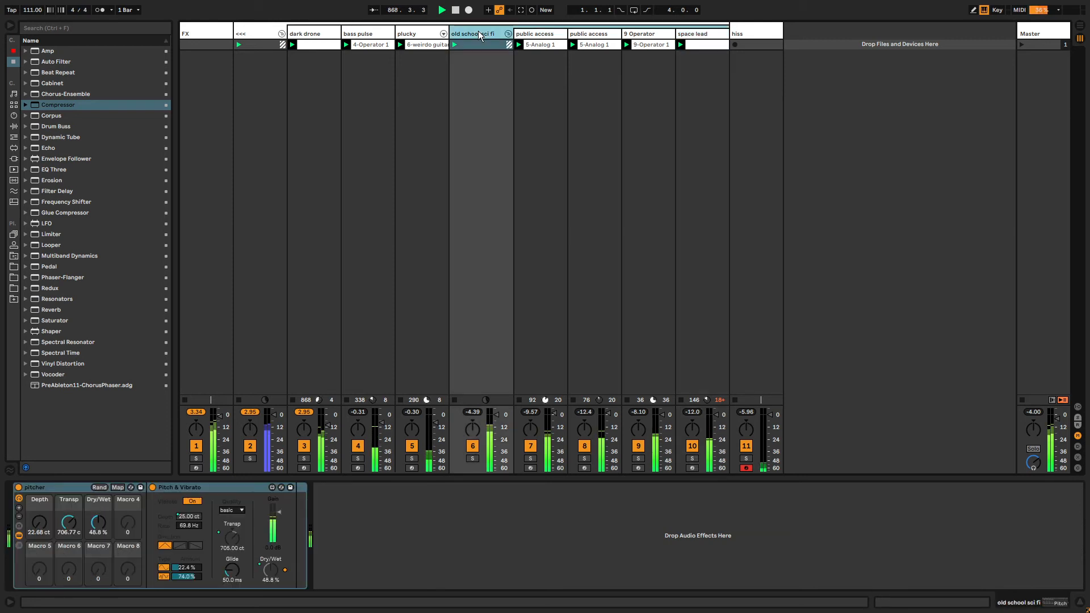
click(221, 31)
click(14, 255)
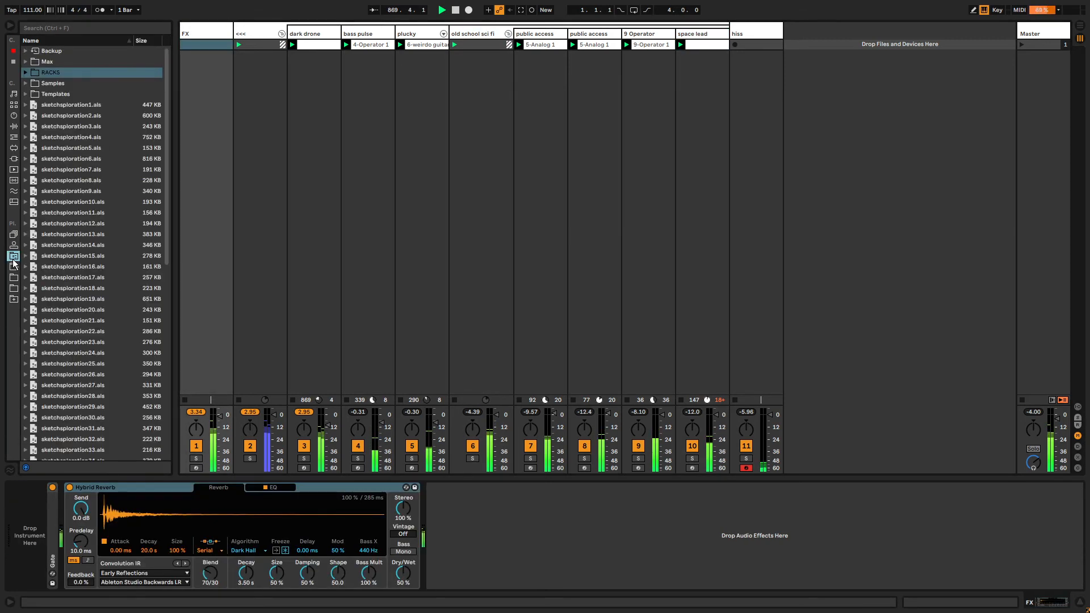
click(27, 72)
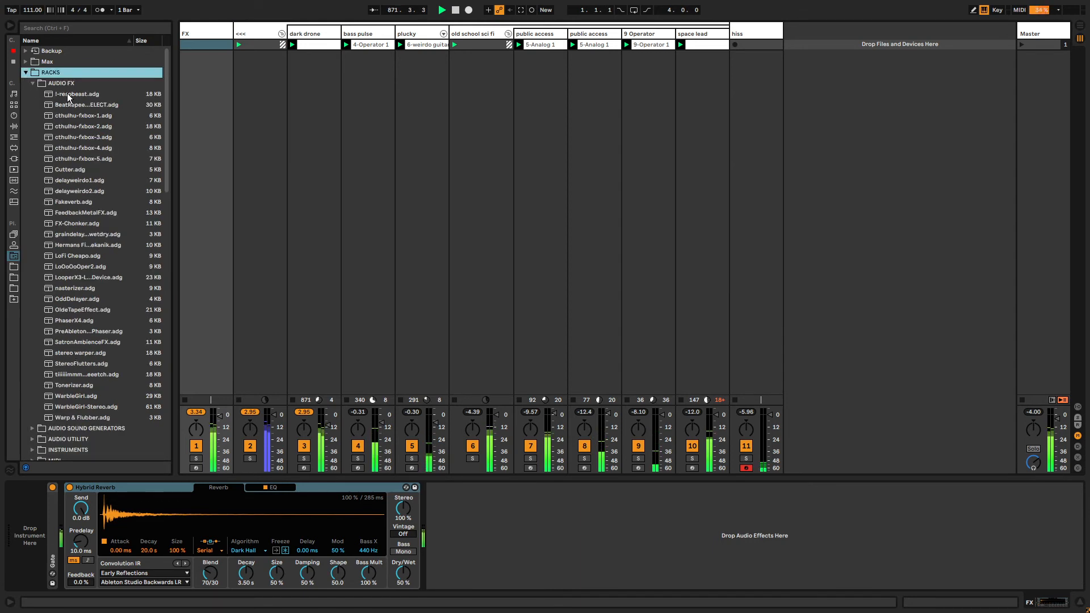
click(32, 82)
click(33, 116)
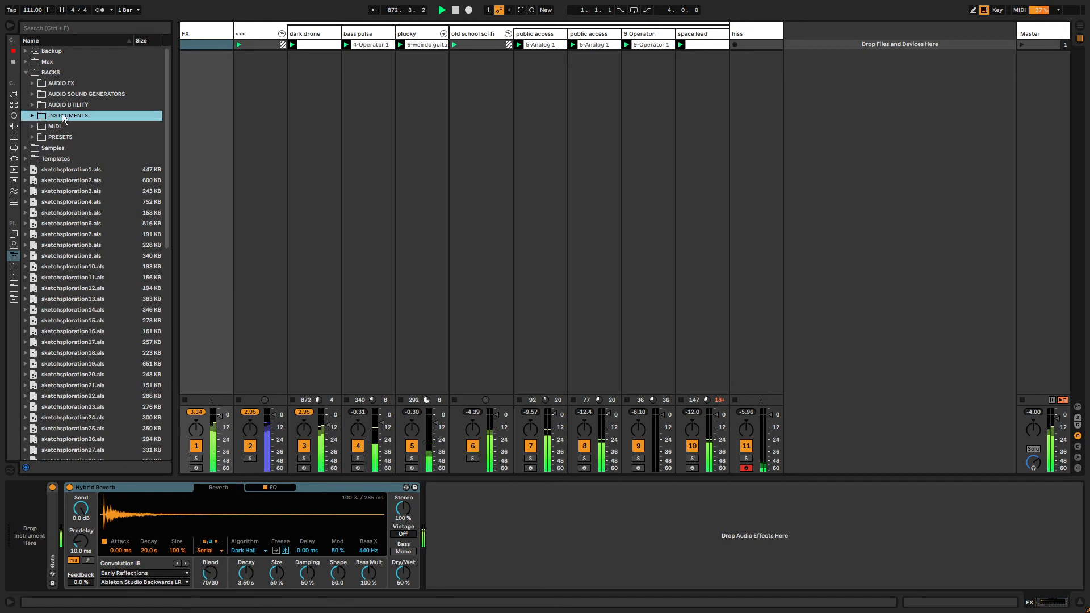
drag(172, 132, 278, 132)
- Load the 12stepMathProgram (play any note) rack onto a new MIDI track after hiss and narrow the browser
drag(90, 137, 908, 34)
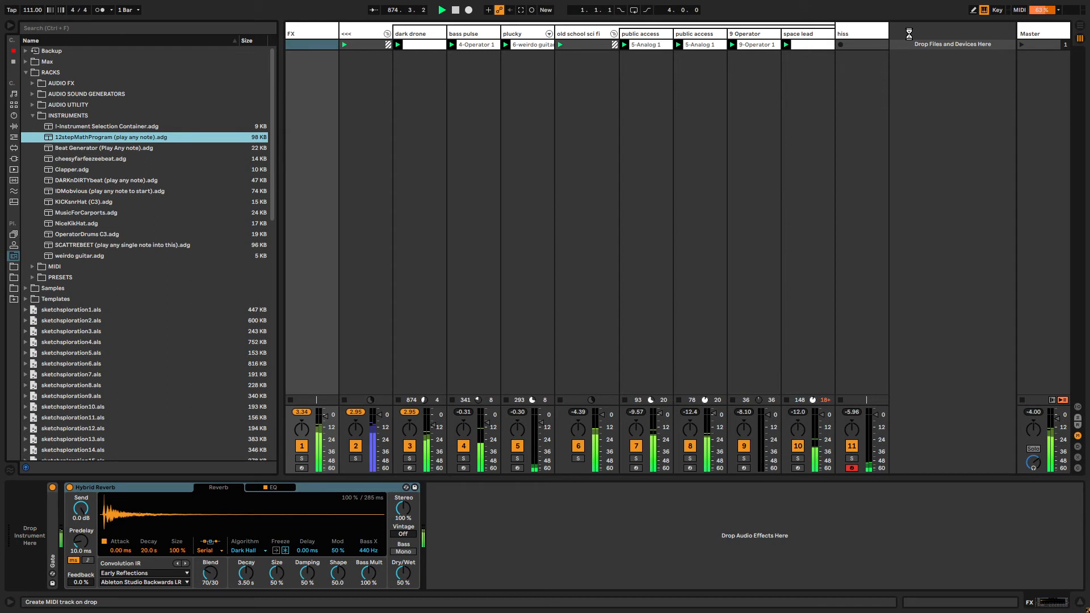
drag(909, 34, 908, 34)
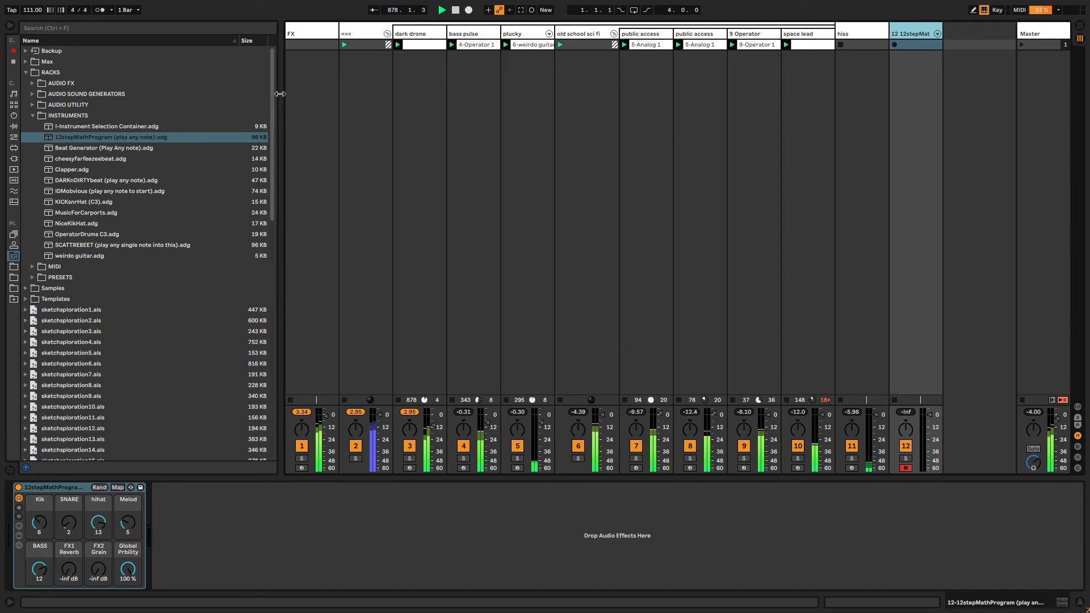
drag(277, 94, 194, 94)
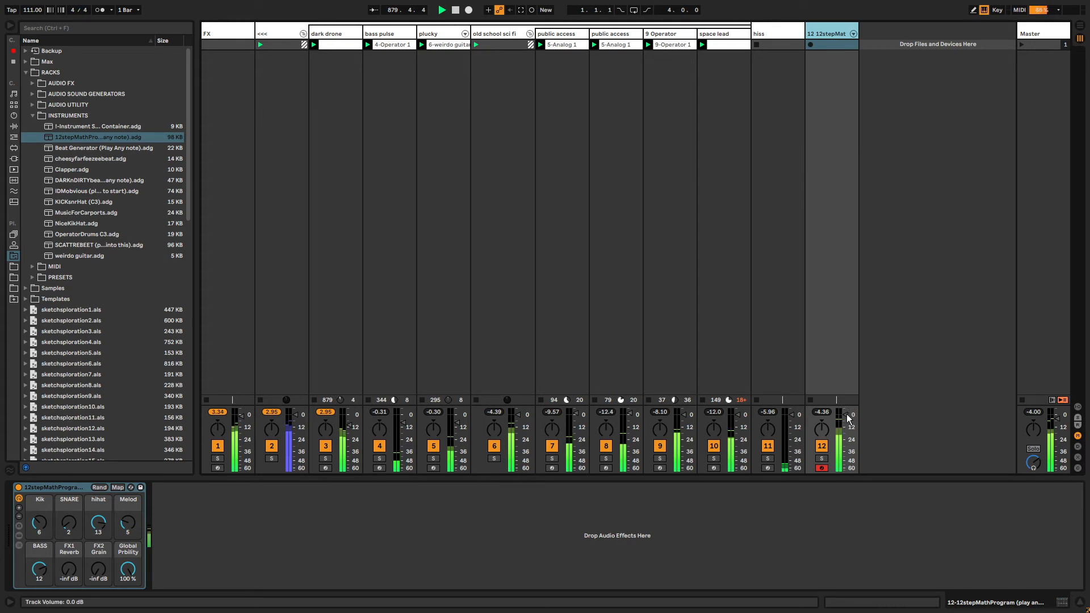
- Set the 12stepMathProgram rack's Melod macro to 1 and show its chain list
drag(127, 522, 127, 537)
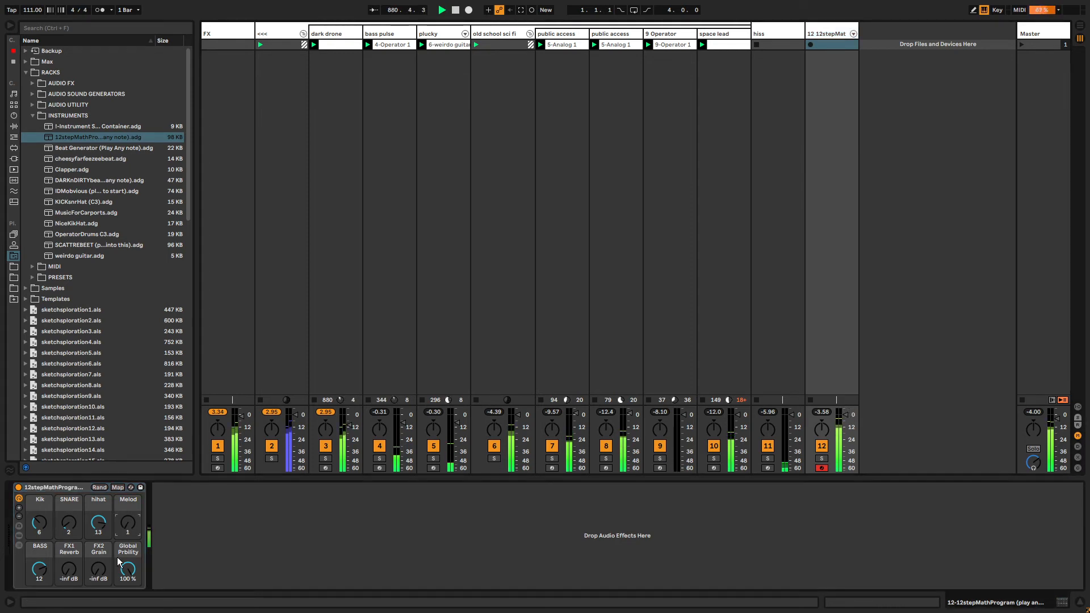
click(19, 545)
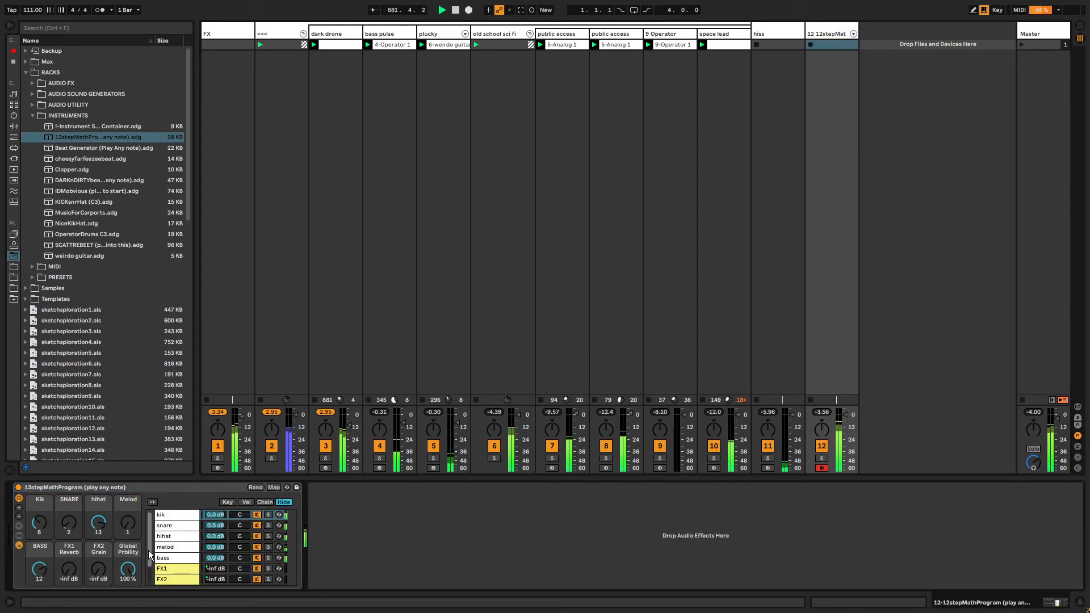
- Check the melod chain's devices and set the Pitch device in the bass chain to -22 st
click(193, 540)
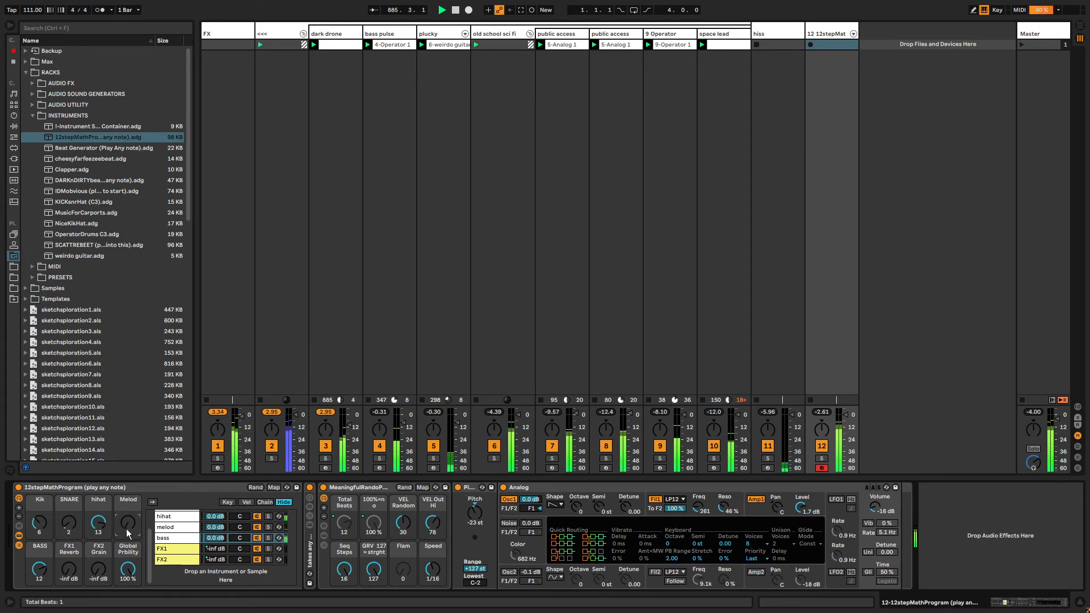
click(182, 526)
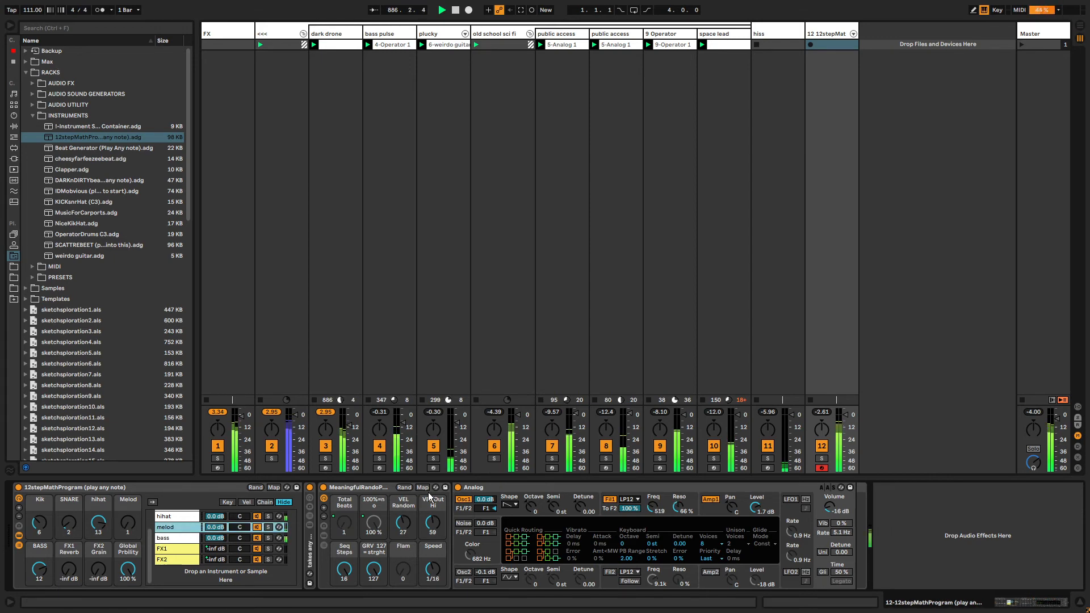
click(172, 538)
click(482, 510)
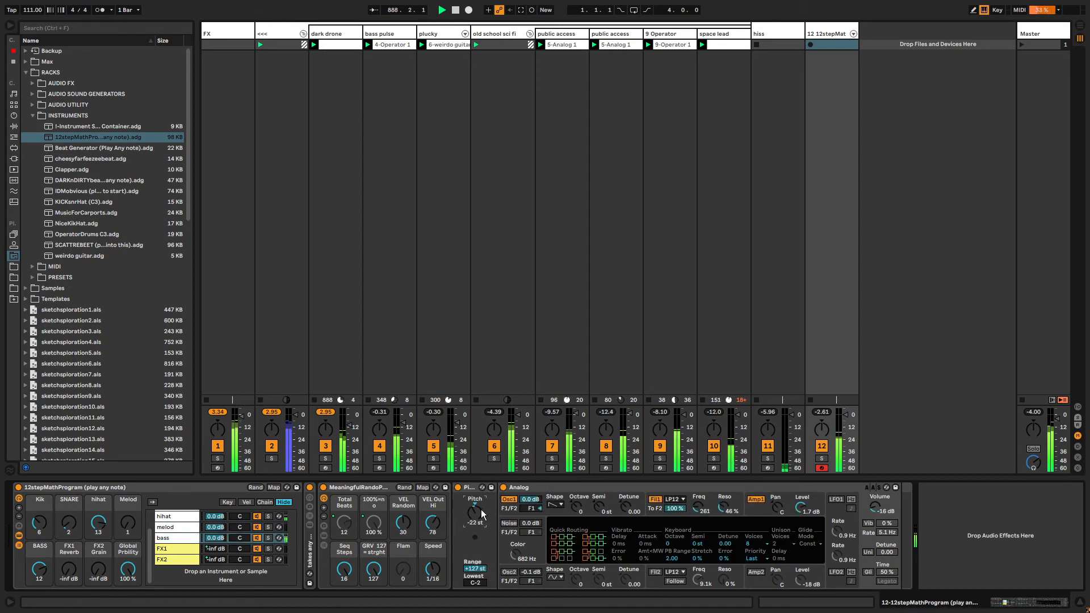
- Set the bass chain's Pitch device to -20 st and lower the rack's BASS macro to 1
drag(481, 512, 481, 509)
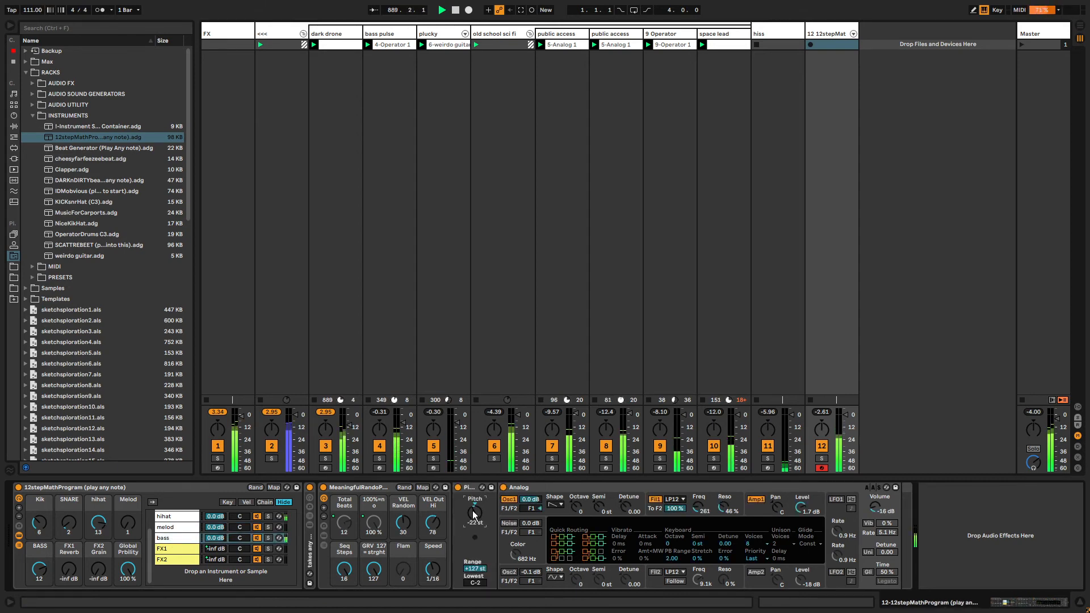
key(Up)
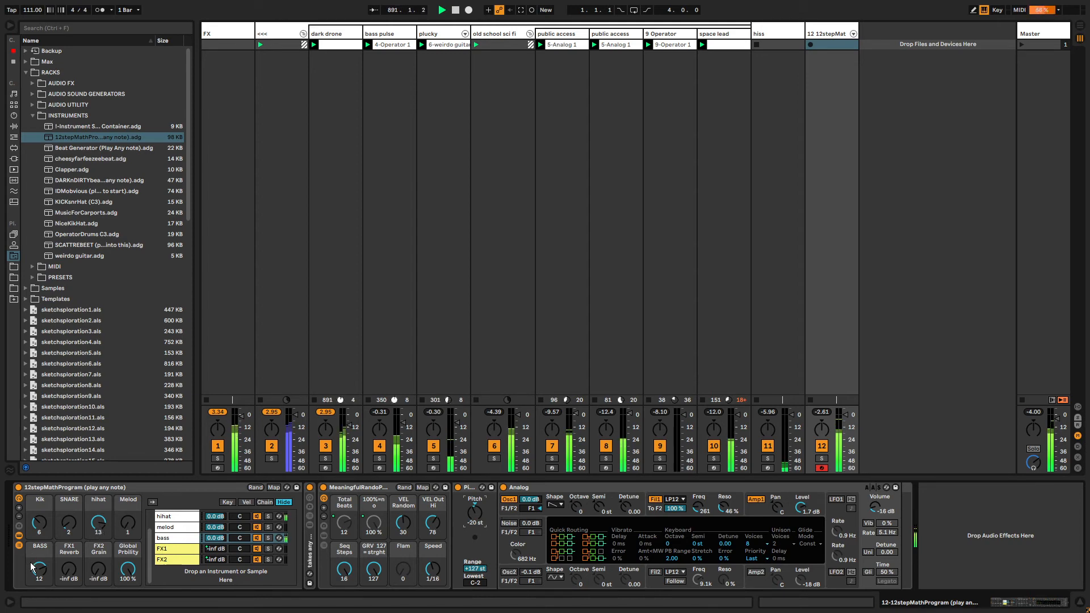
click(168, 540)
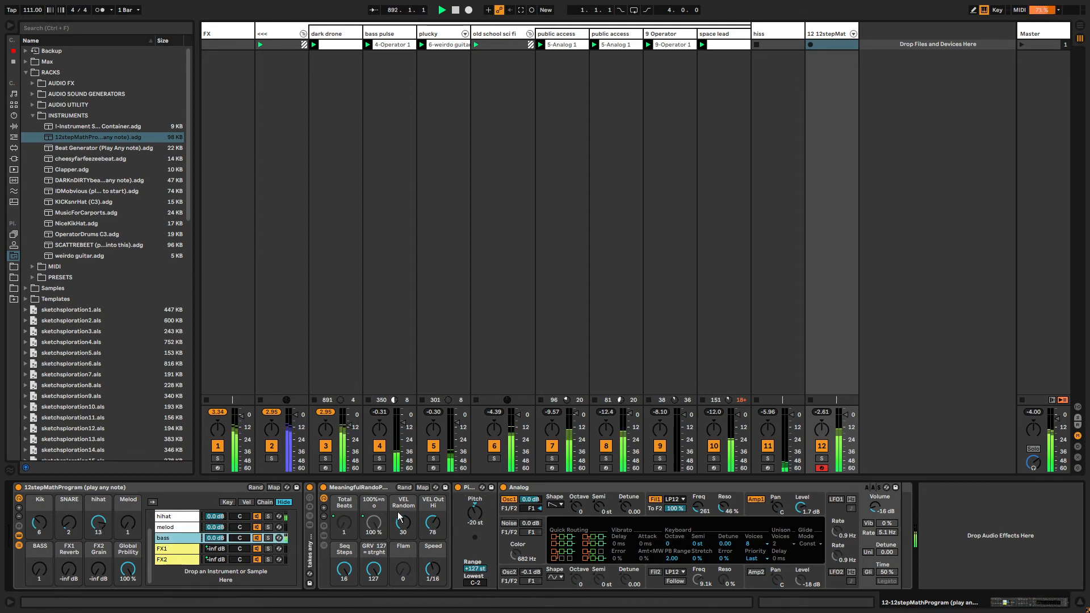
- Turn off the nested MIDI effect rack, the Pitch device and the Analog synth in the bass chain
click(323, 487)
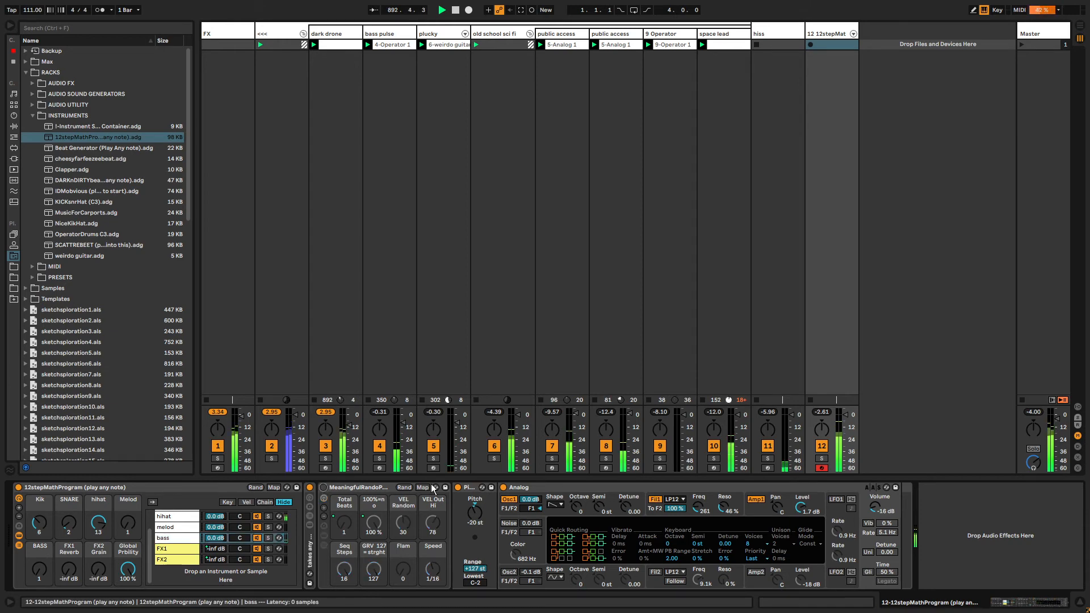
click(503, 487)
click(458, 487)
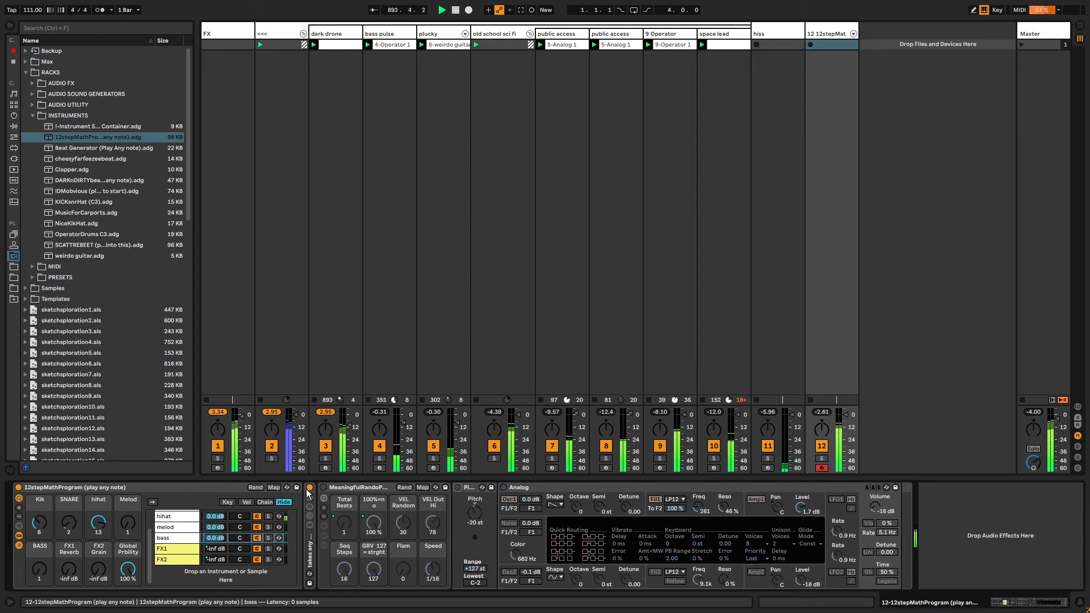
- Delete the melod and bass chains from the 12stepMathProgram rack
click(168, 526)
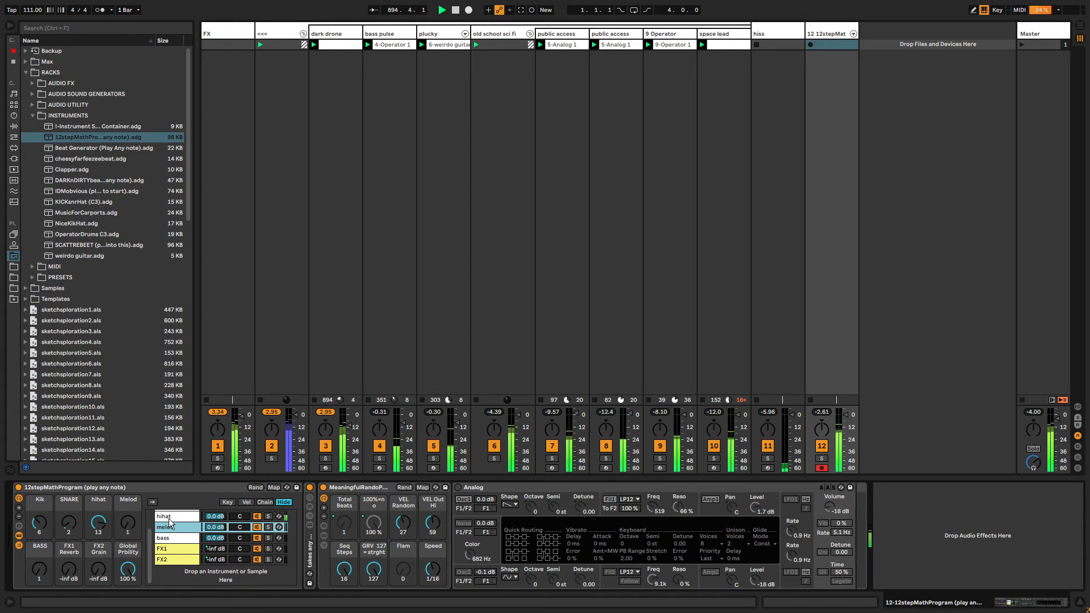
click(168, 516)
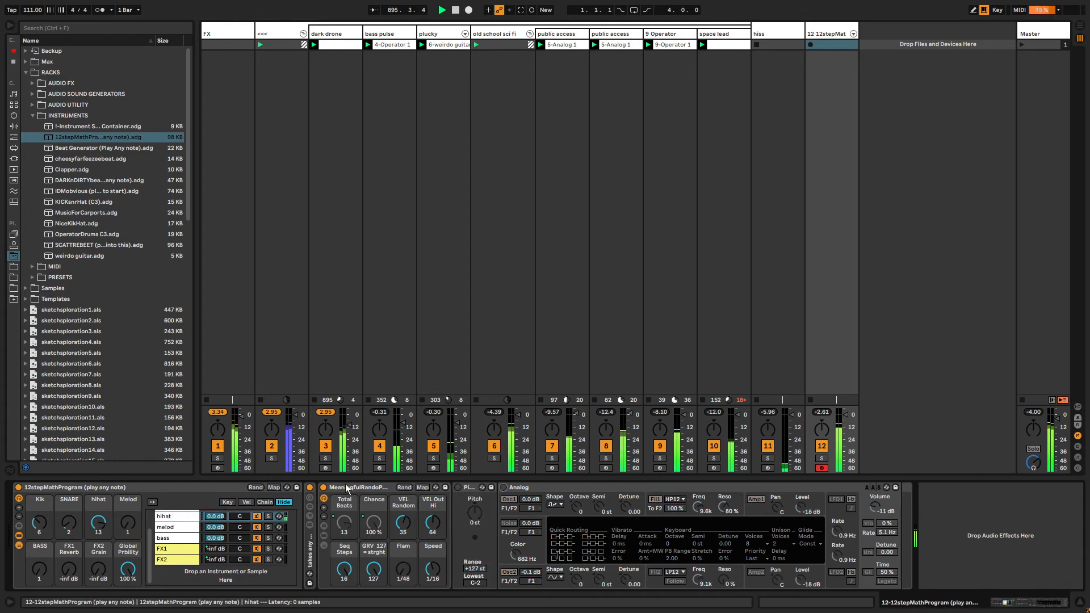
double_click(329, 487)
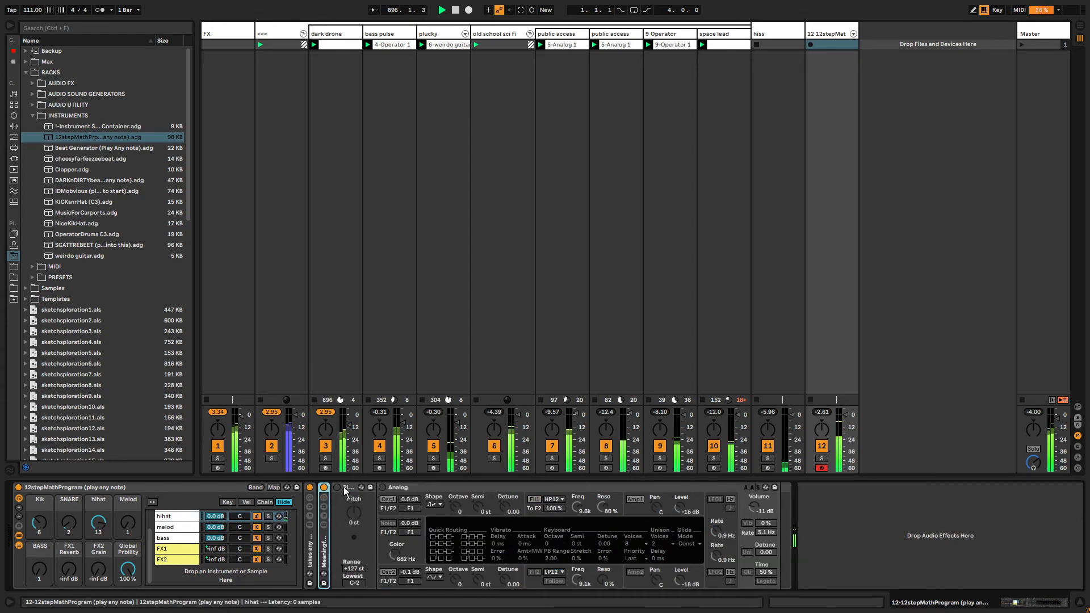
click(179, 525)
shift+click(176, 536)
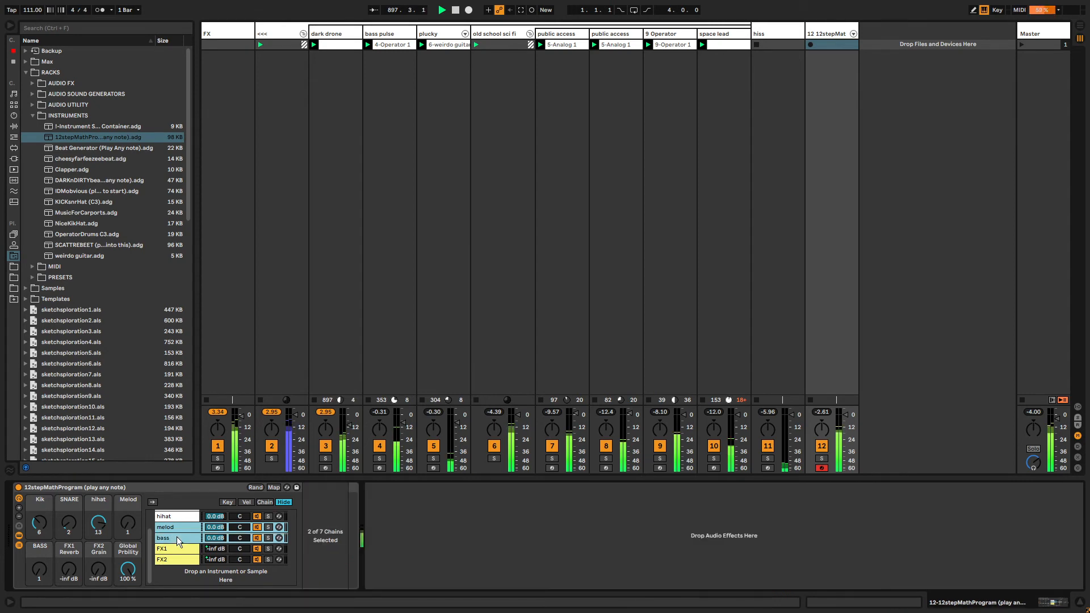
key(Delete)
- Set the rack's macros to Kik 13, SNARE 3, FX1 Reverb about -17.9 dB and FX2 Grain -inf dB, with the chain list hidden
drag(69, 570, 70, 488)
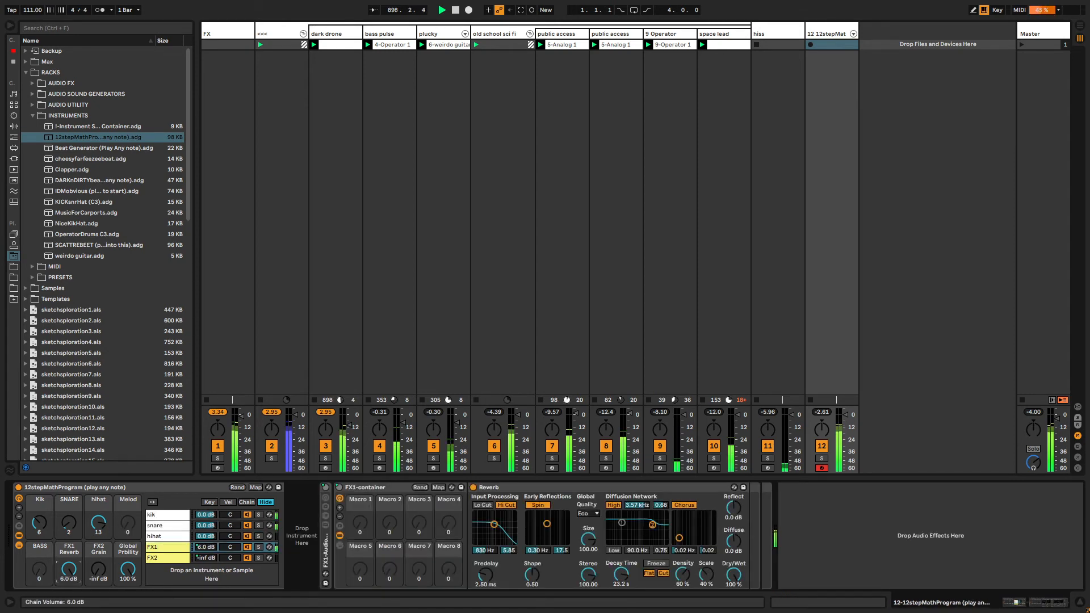
drag(68, 569, 99, 491)
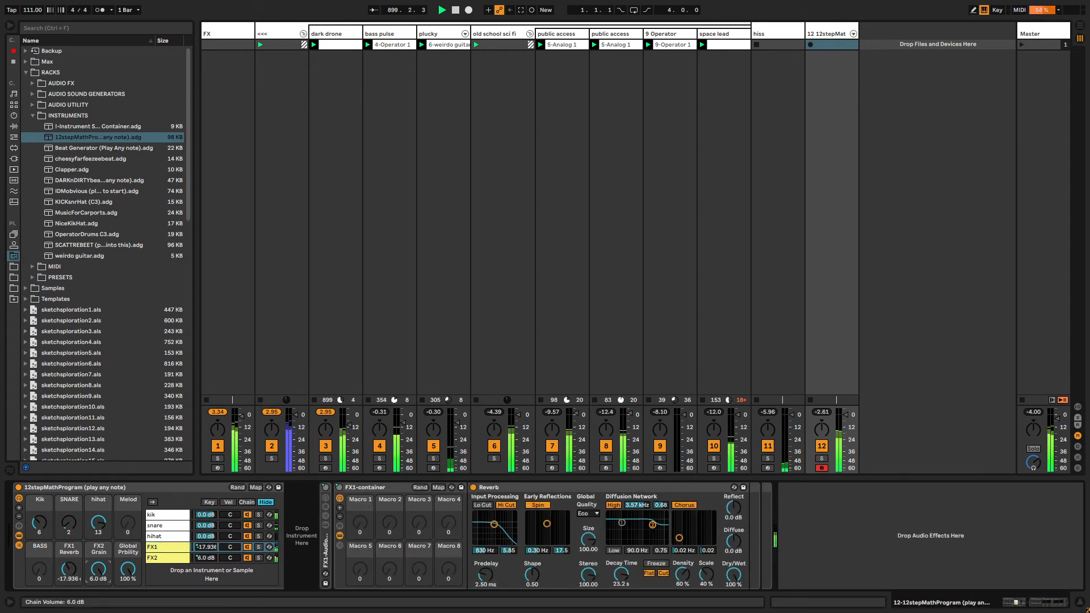
click(18, 546)
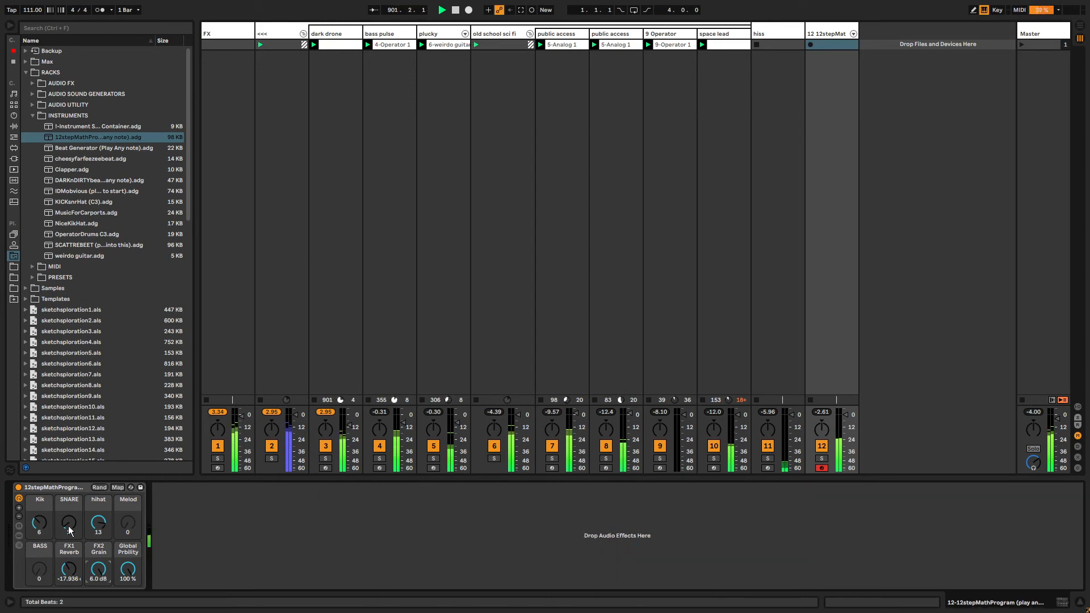
drag(69, 531, 69, 510)
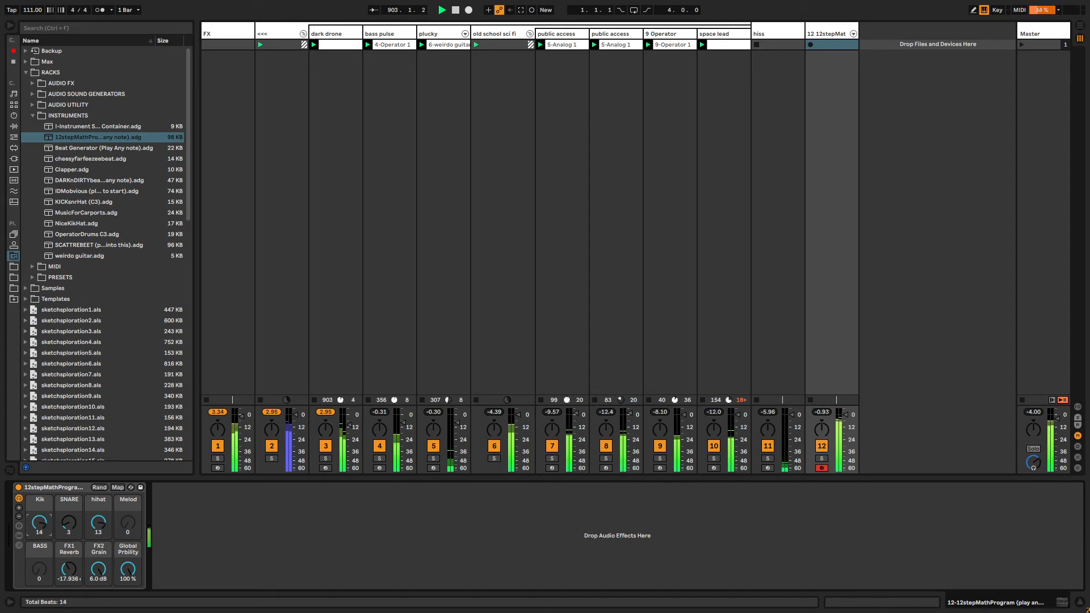
drag(99, 569, 99, 612)
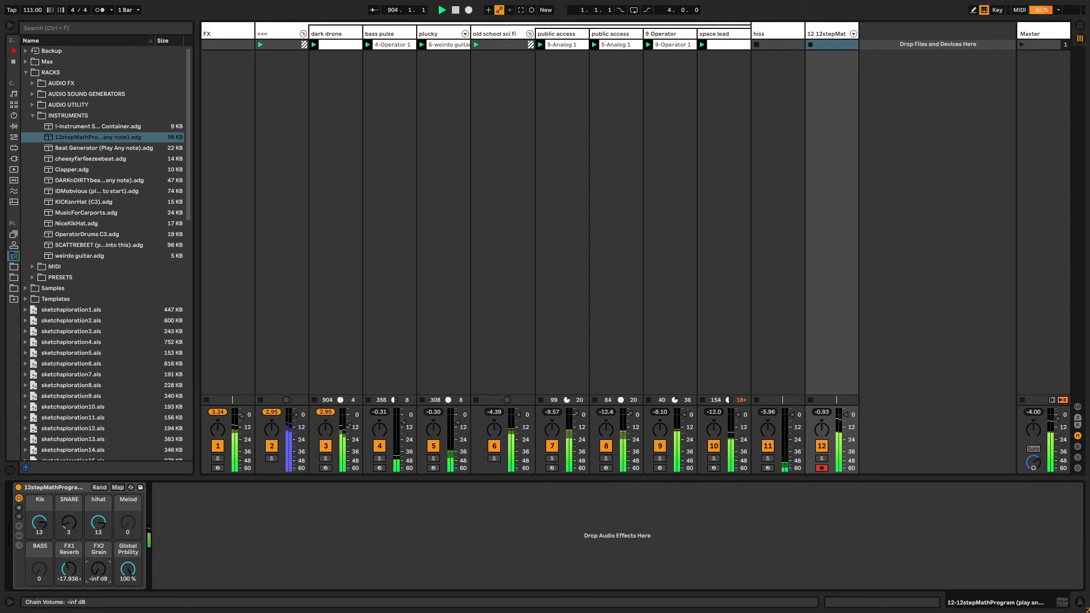
- Show the favourite audio effects in the browser and move the 12stepMathProgram track directly before dark drone
click(25, 73)
click(14, 62)
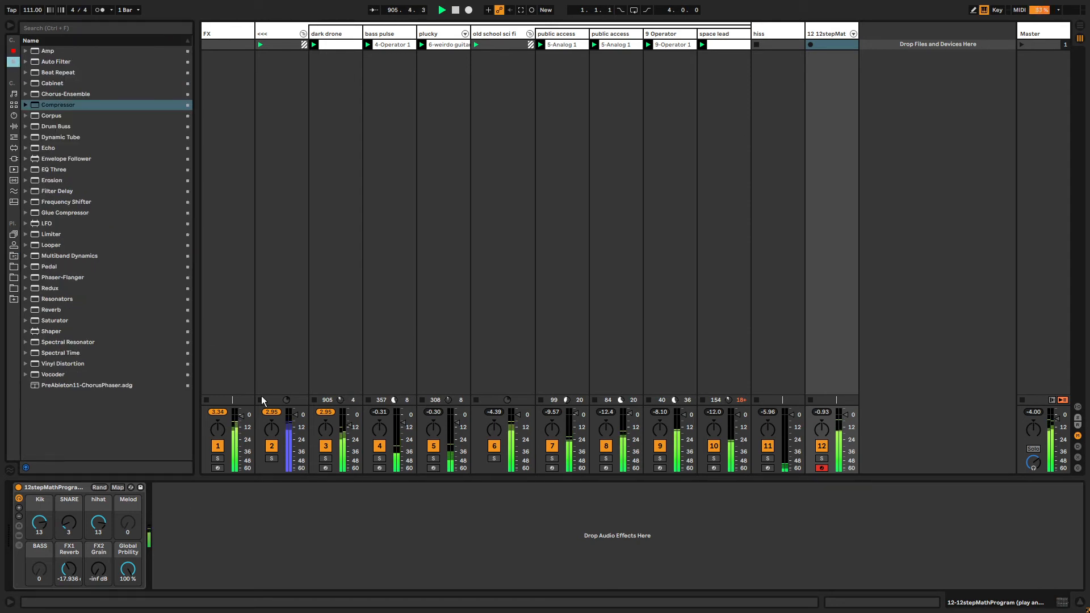
drag(855, 37, 332, 30)
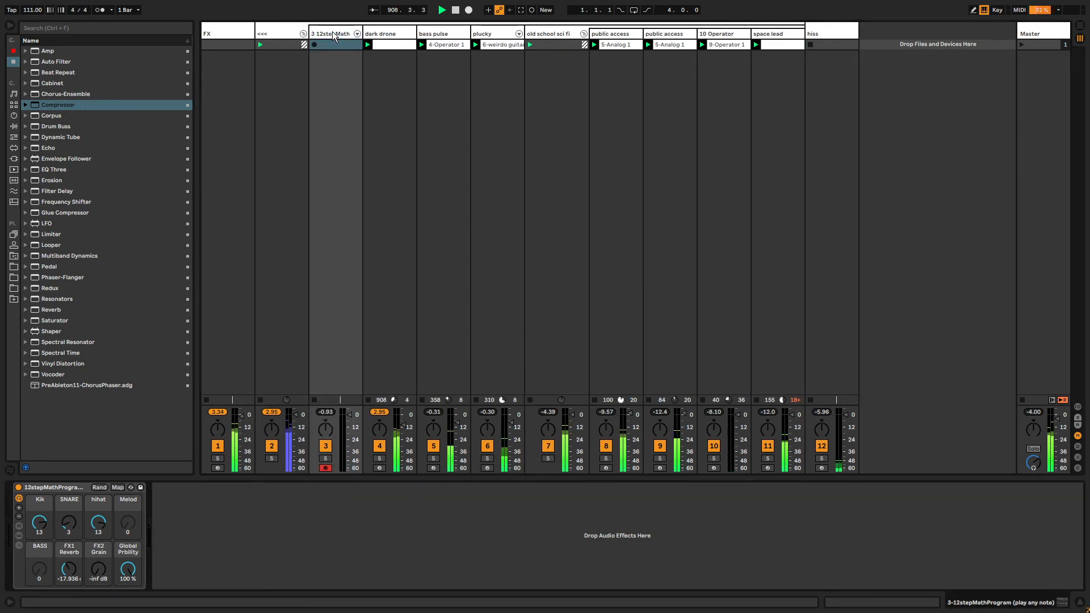
- Create a one-bar MIDI clip in the 12stepMathProgram track's first slot and add a C3 note at 1.1.1
double_click(319, 44)
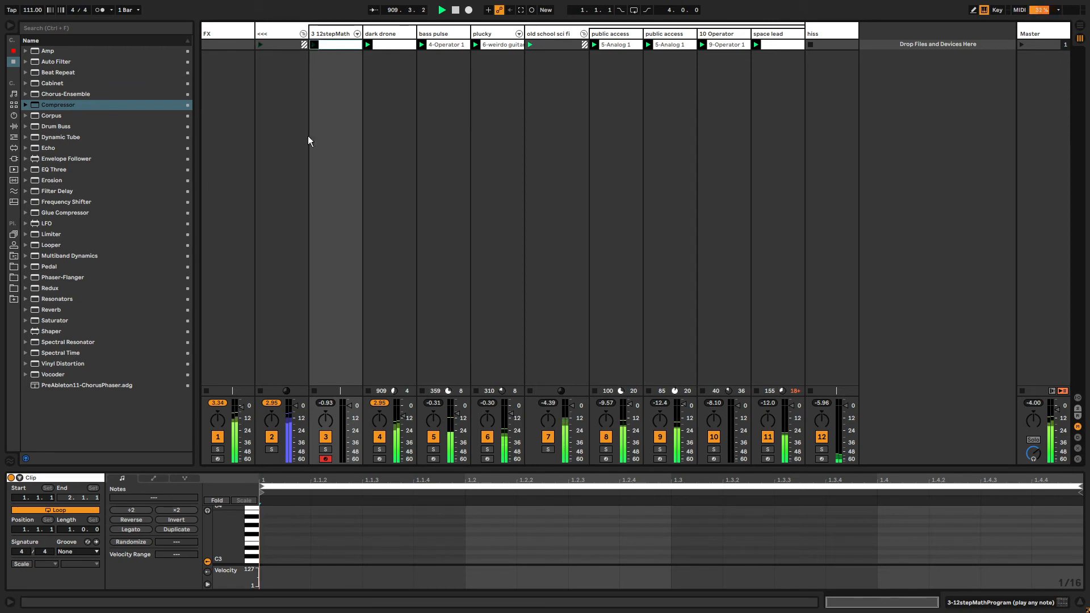
drag(265, 564, 265, 588)
double_click(284, 561)
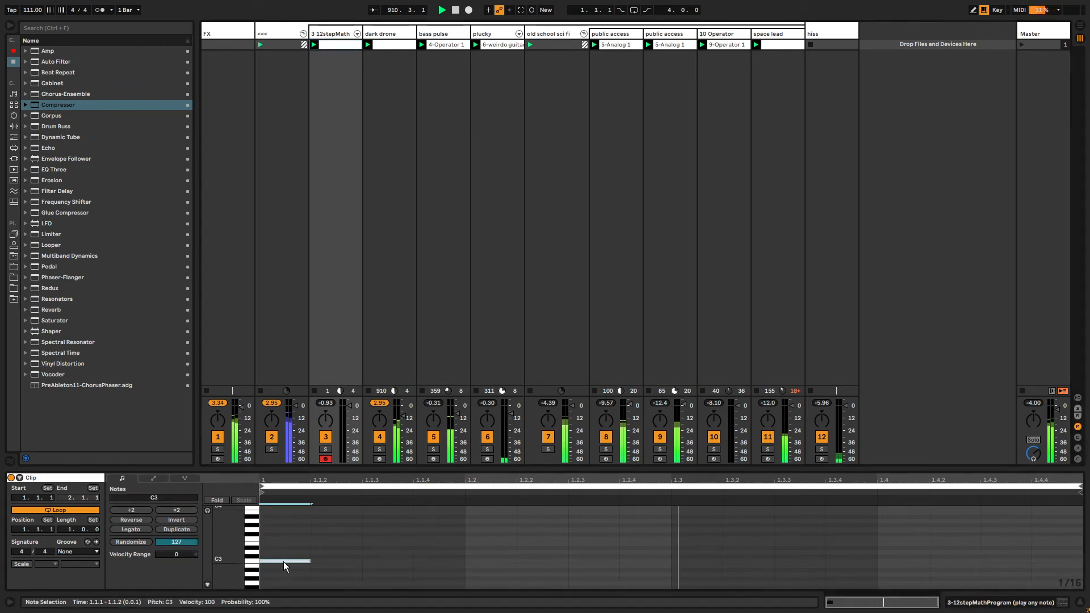
- Set the Kik macro of the 12stepMathProgram rack to 14
click(335, 33)
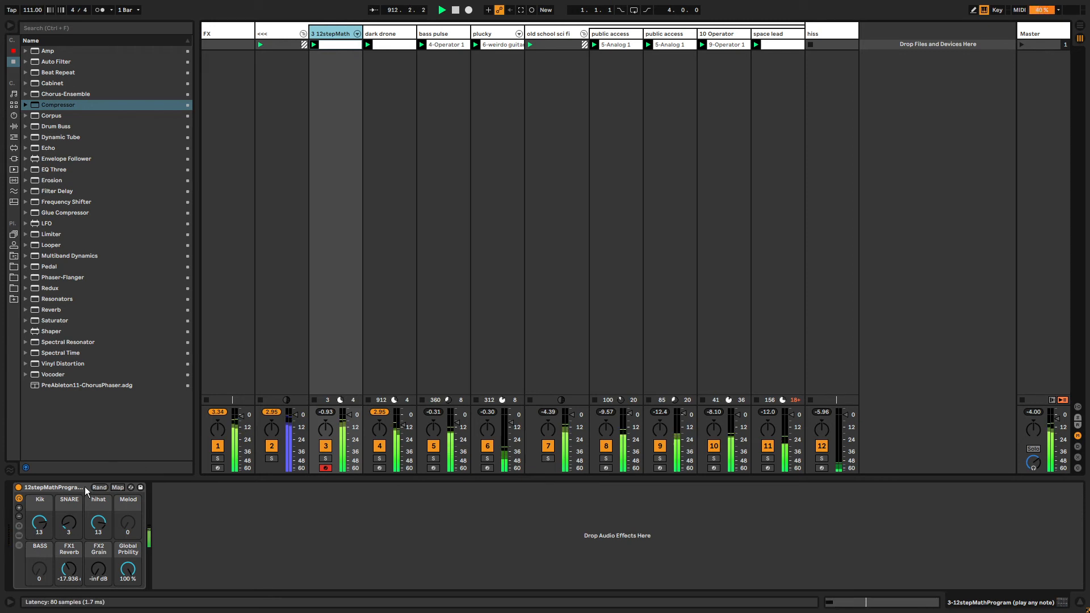
click(333, 44)
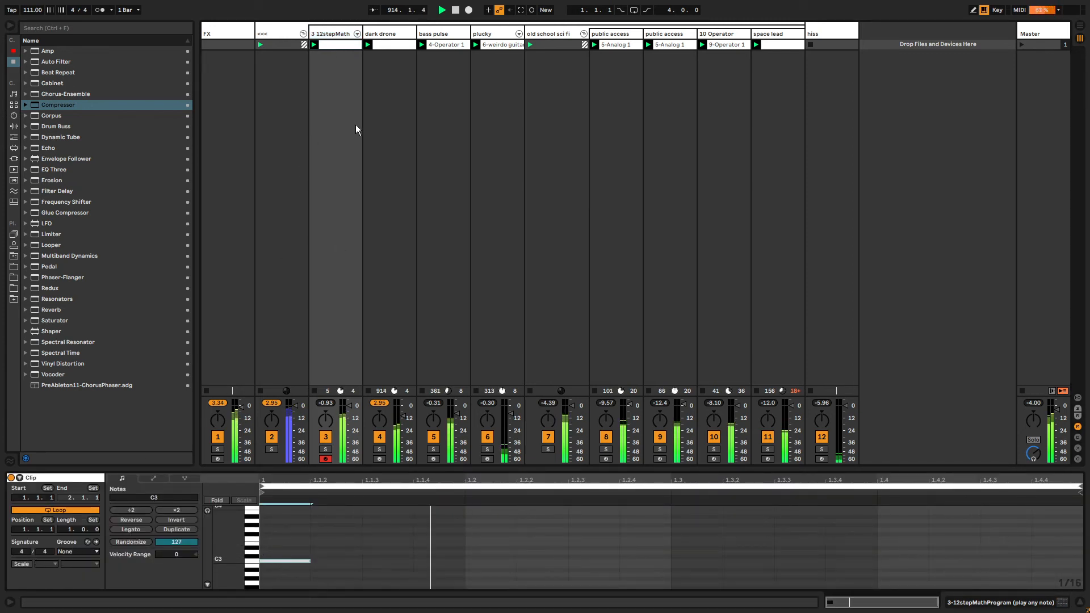
click(332, 37)
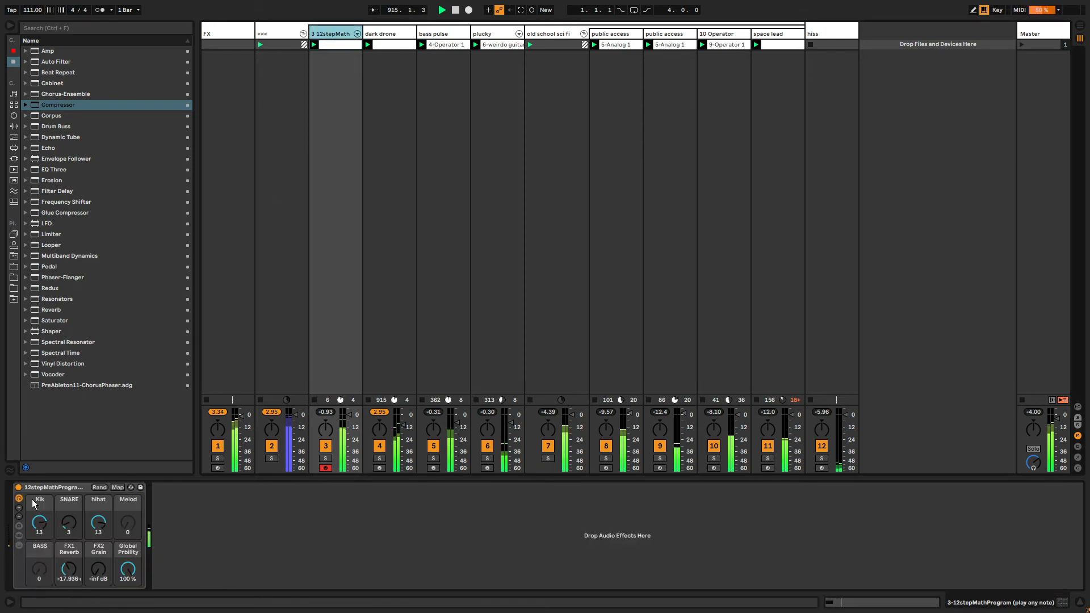
drag(43, 527, 42, 521)
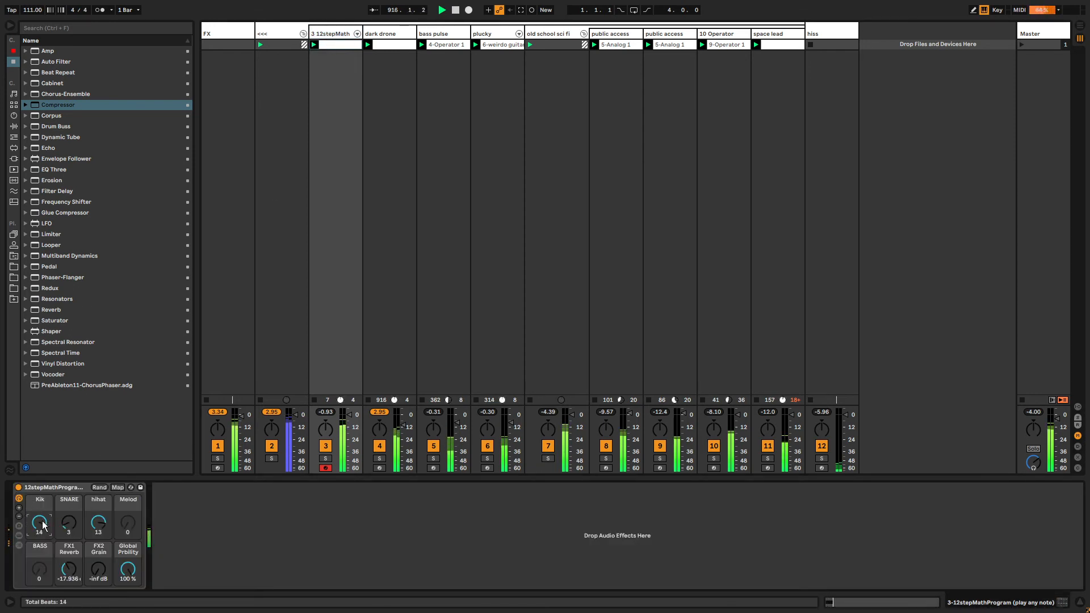
- Move the loop start of the 12stepMathProgram clip to 1.1.3, past the C3 note
click(331, 46)
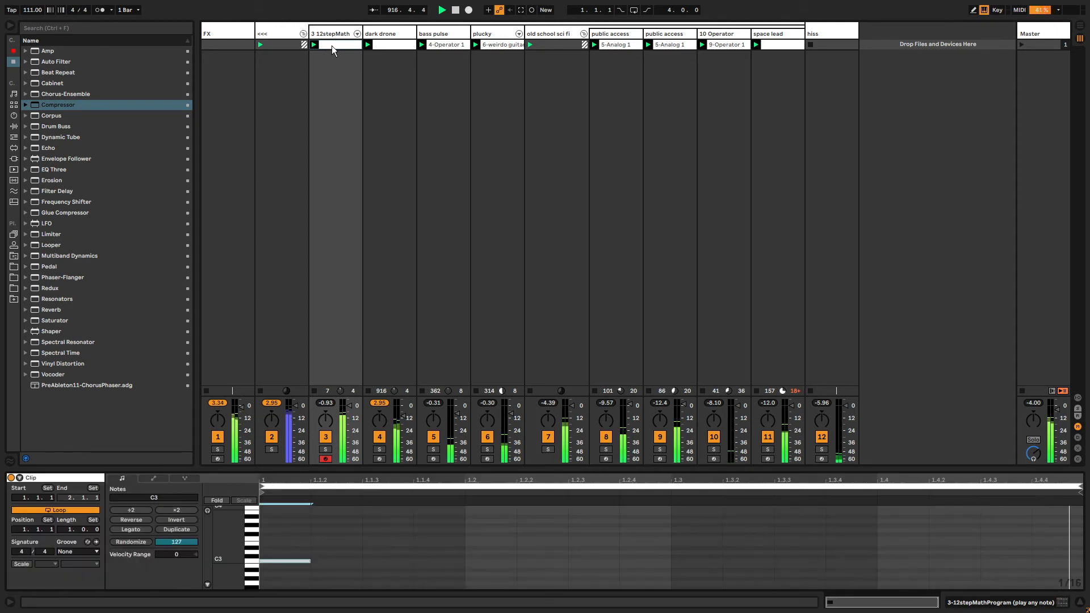
drag(278, 484, 363, 484)
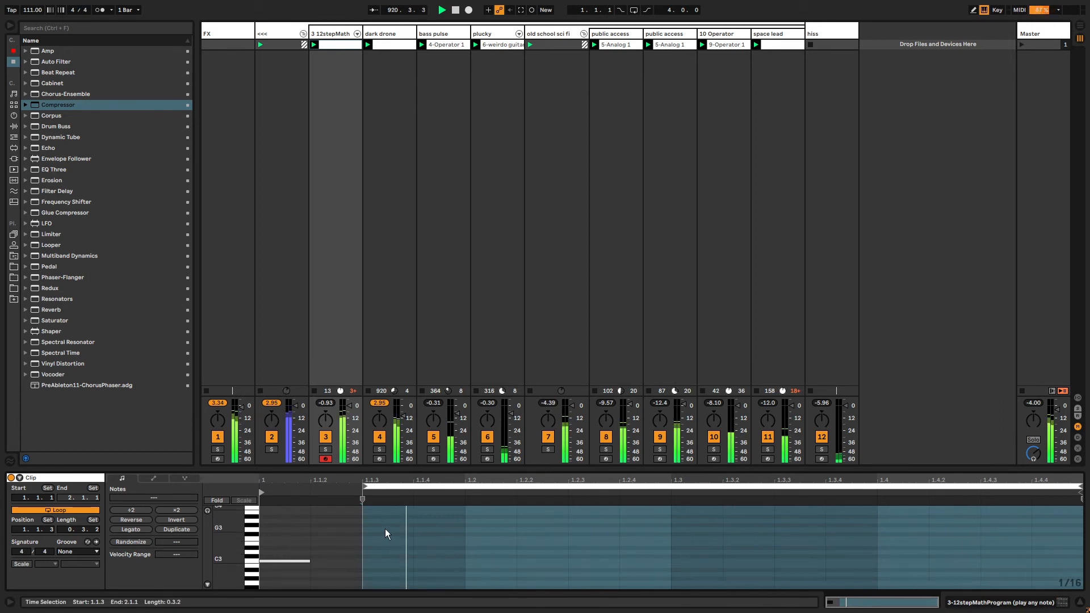
- Add a Saturator after the 12stepMathProgram rack with Drive at 6.57 dB and Output at -5.43 dB
click(332, 33)
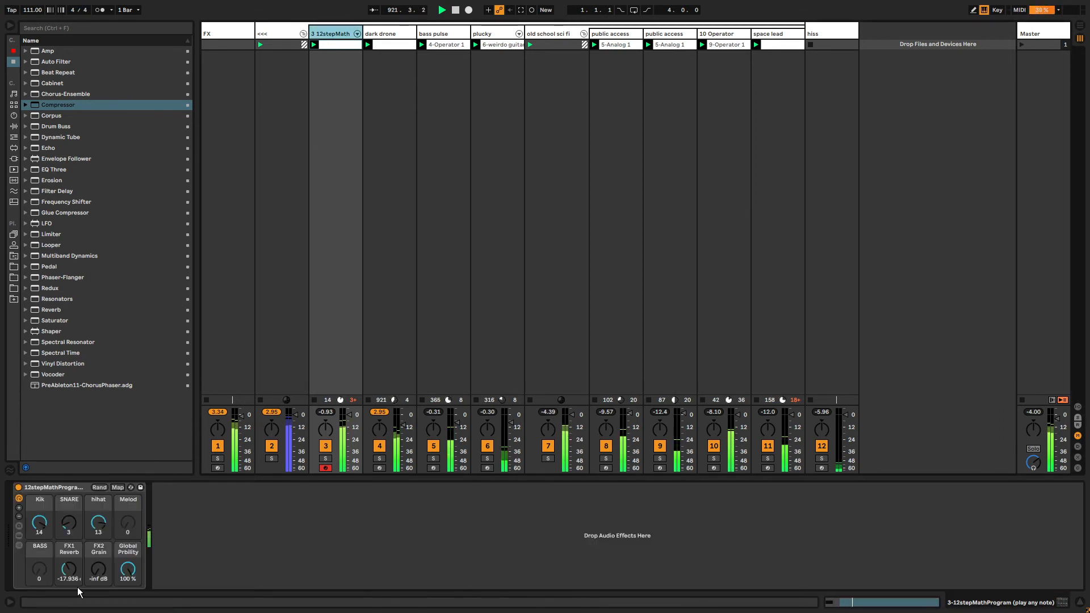
double_click(49, 318)
drag(165, 512, 165, 516)
drag(266, 543, 267, 560)
- Return the 12stepMathProgram clip's loop start to 1.1.1 and set its loop length to 8 bars
click(335, 44)
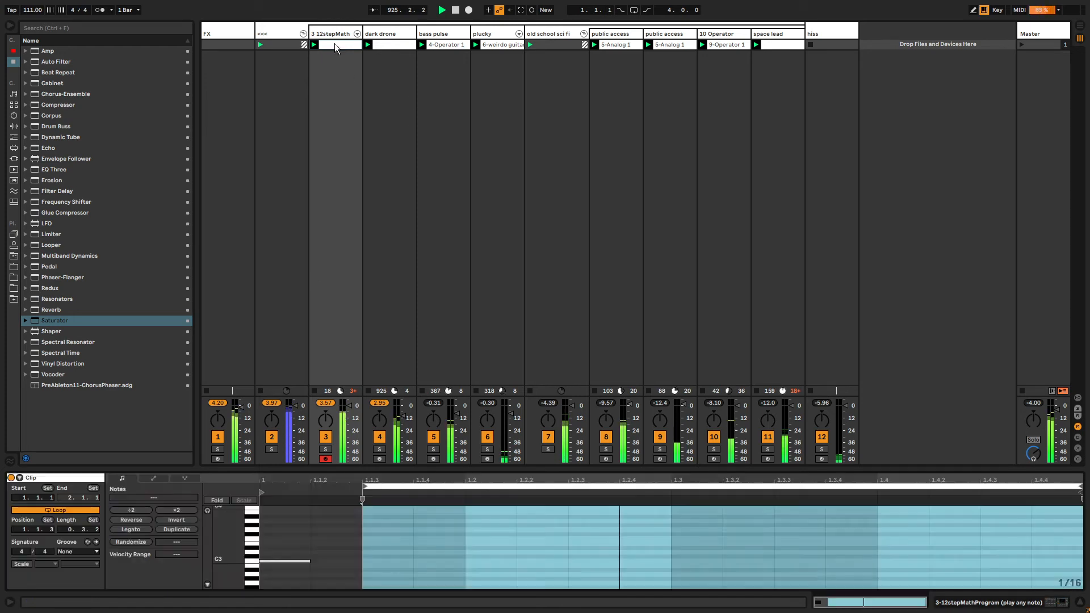
drag(365, 485, 260, 485)
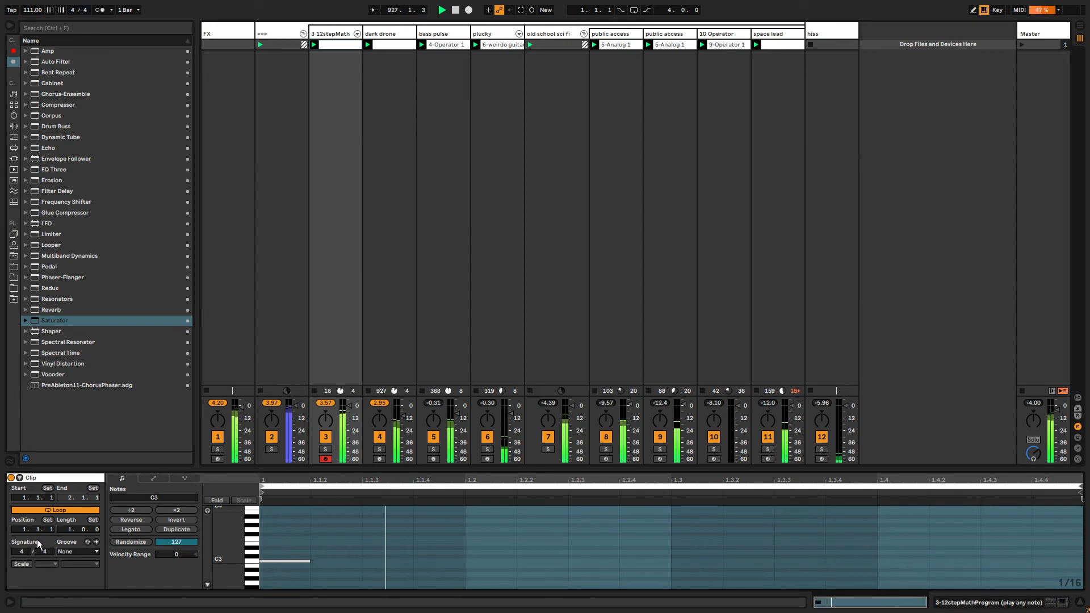
click(70, 530)
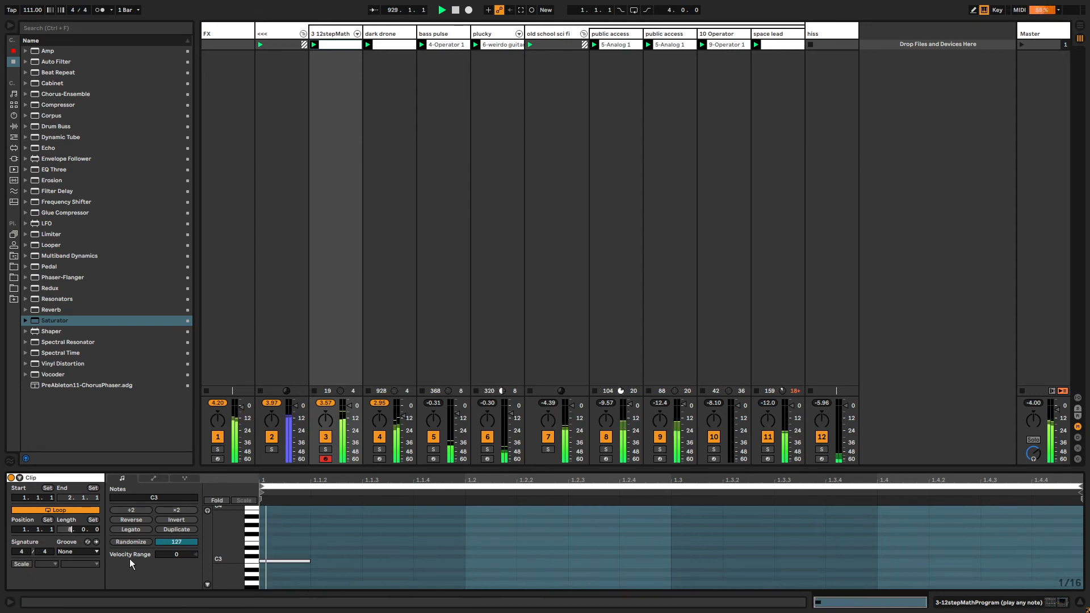
text(8)
key(Return)
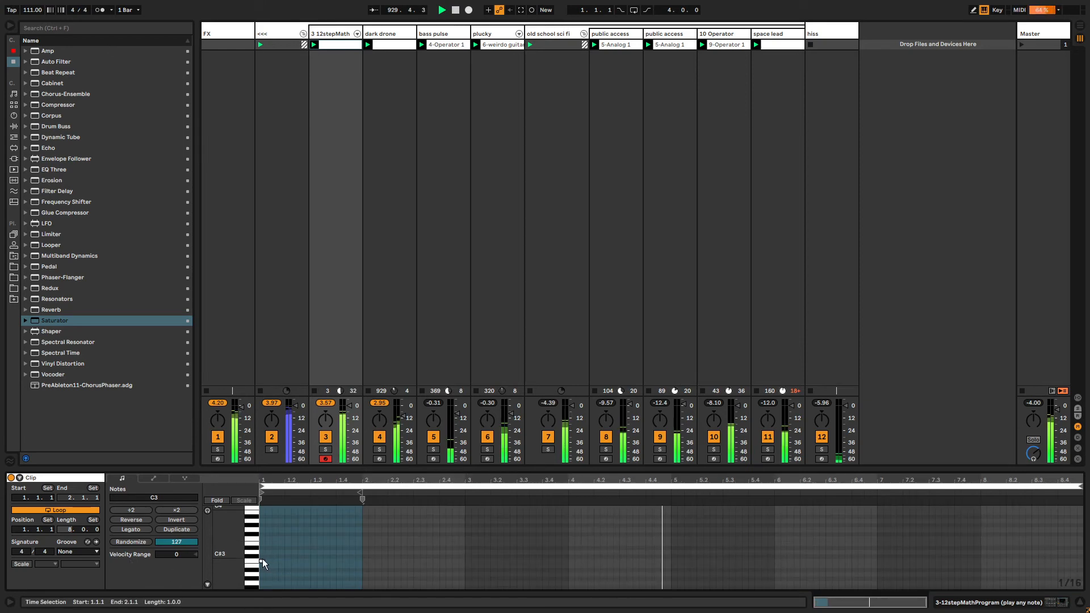
click(327, 31)
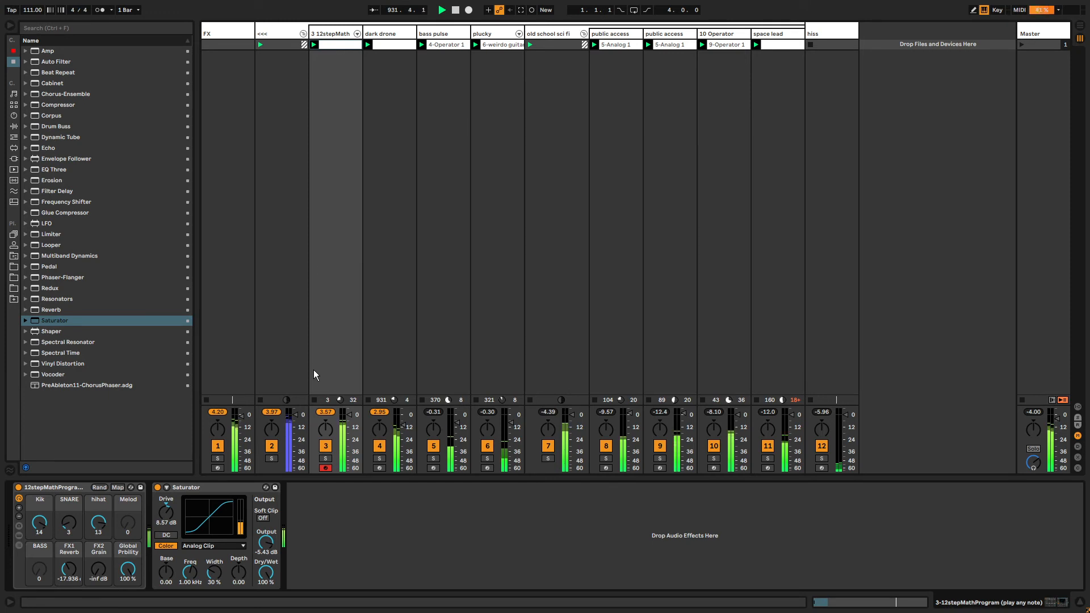
click(14, 126)
click(26, 126)
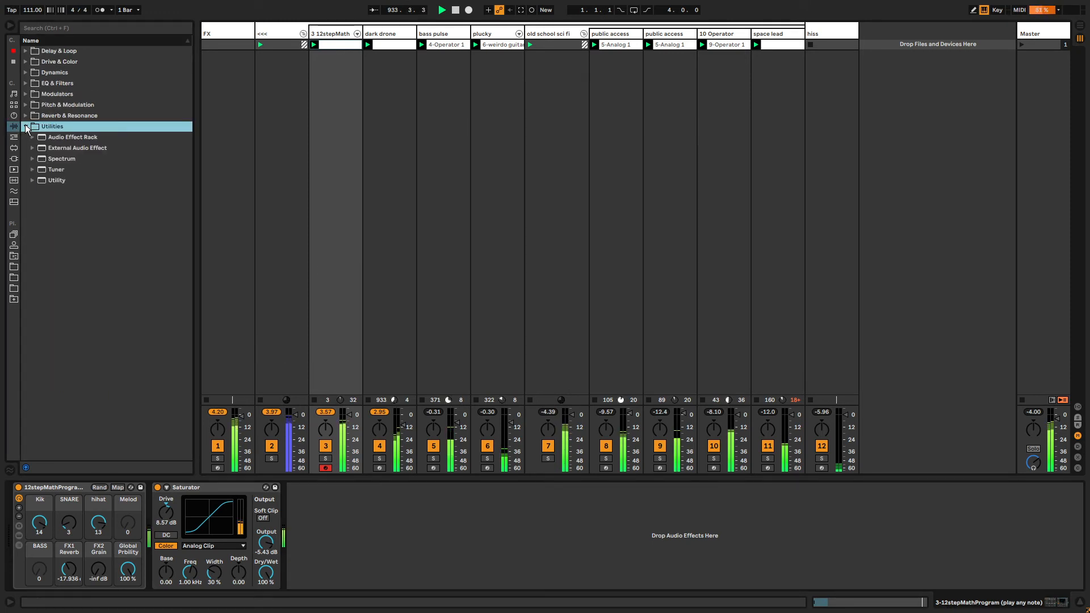
click(25, 126)
click(342, 35)
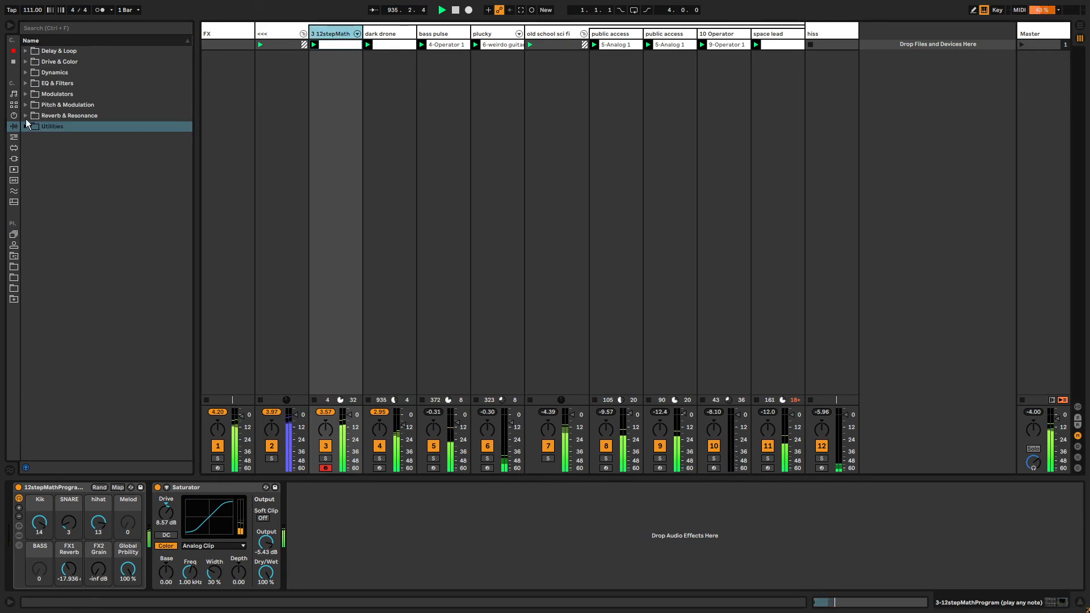
- Add Spectral Time after the Saturator with delay Time 10.0 ms, Feedback 70 % and Shift -196 Hz
click(13, 64)
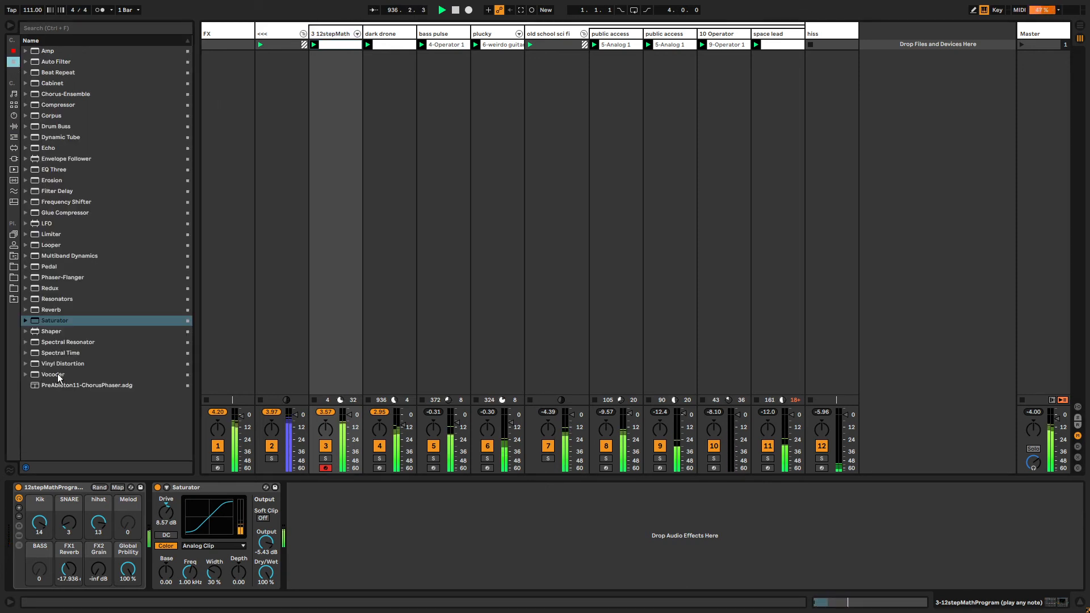
click(54, 353)
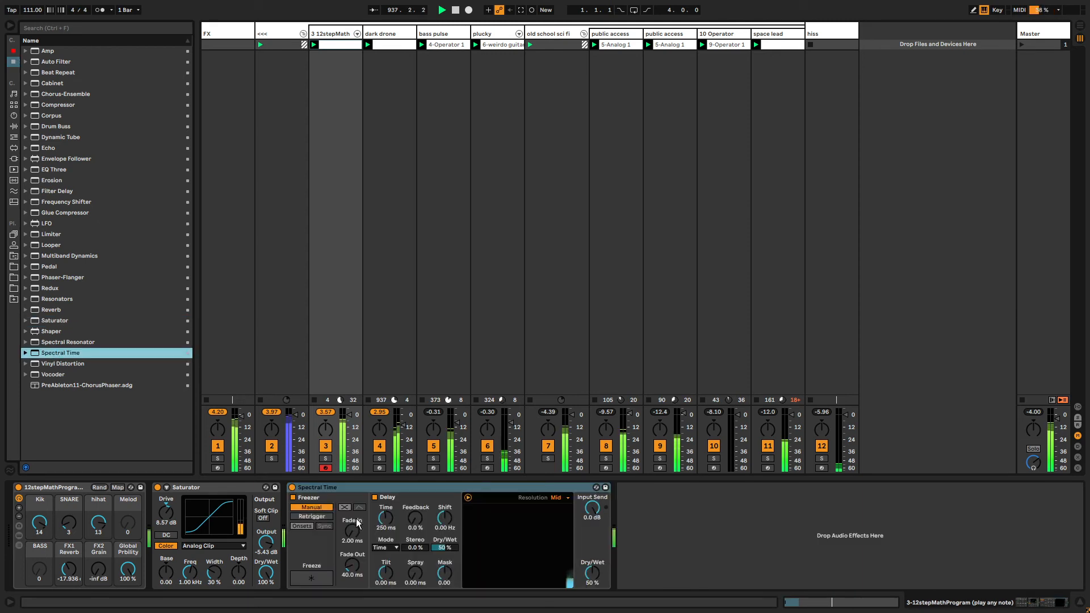
drag(417, 508, 389, 562)
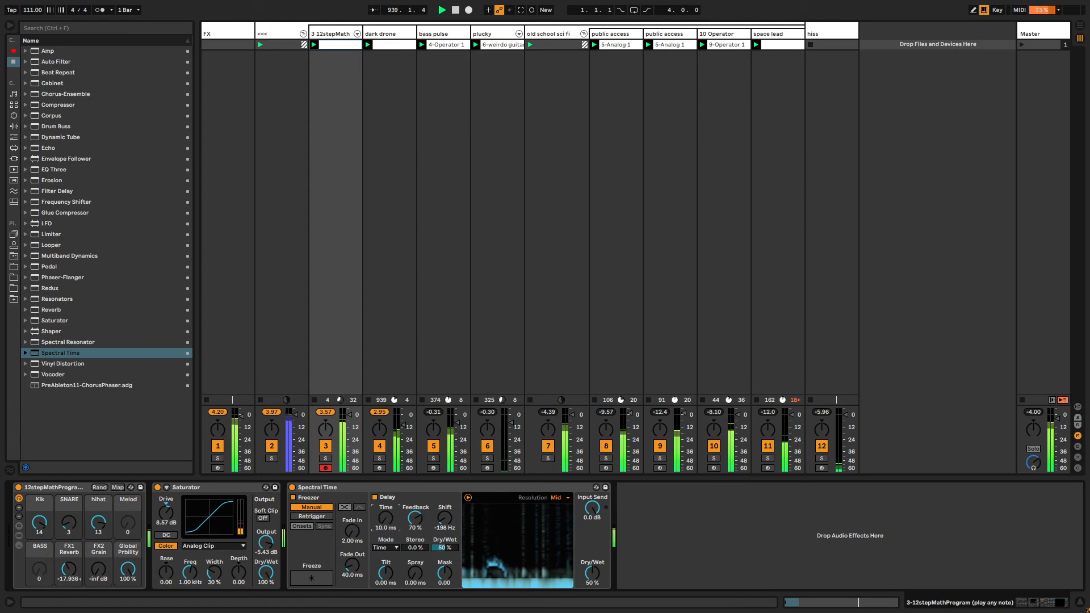
- Set Spectral Time's Freezer to Retrigger on Onsets at 90 % Sensitivity, use envelope fades with Fade In 80.1 ms, and turn on Freeze
click(306, 515)
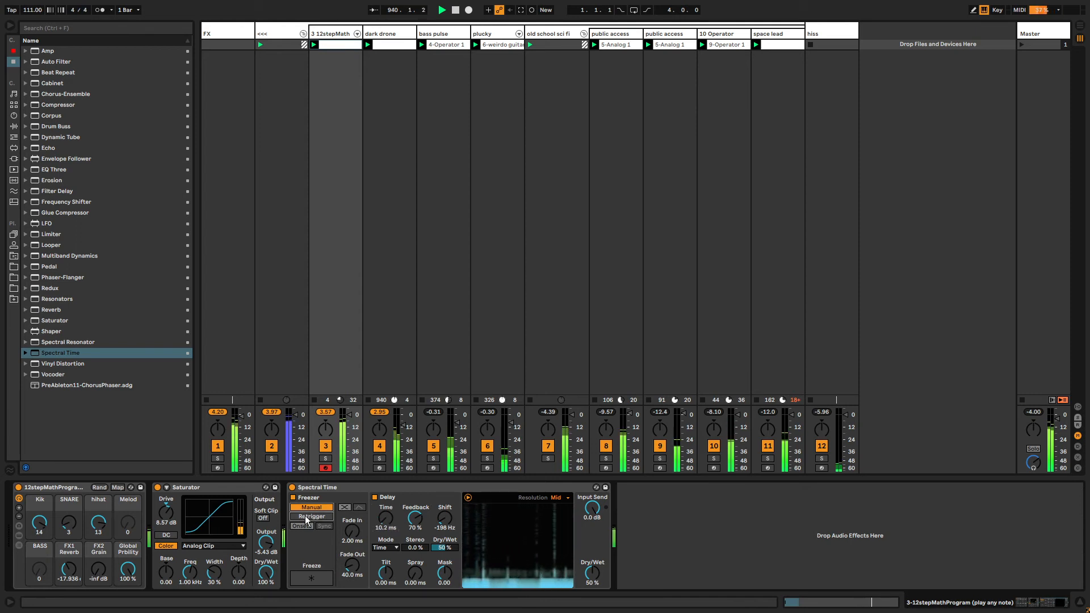
click(306, 526)
drag(312, 554, 312, 534)
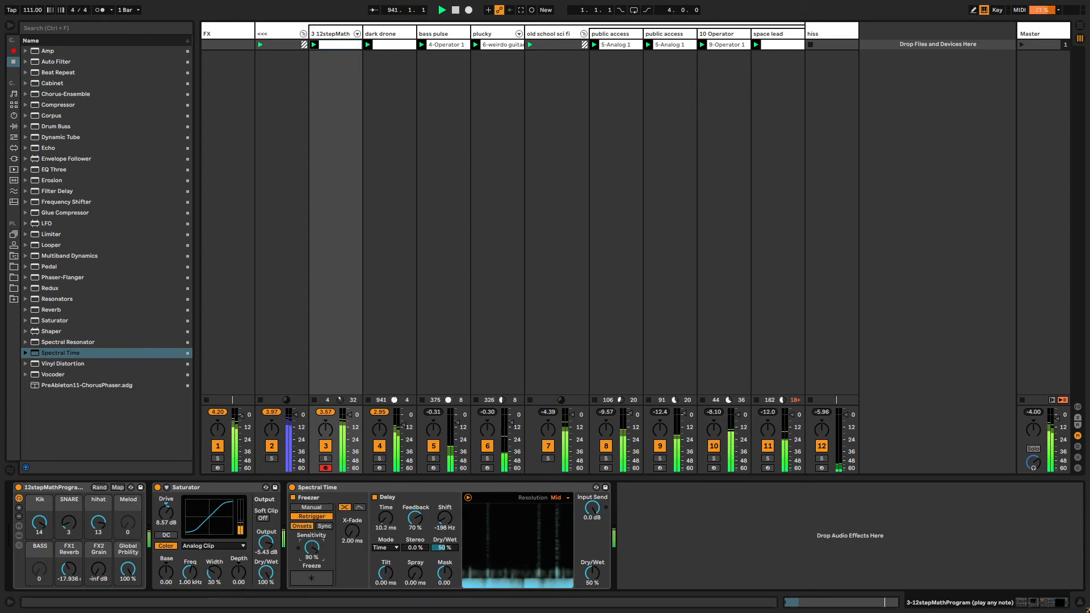
click(360, 507)
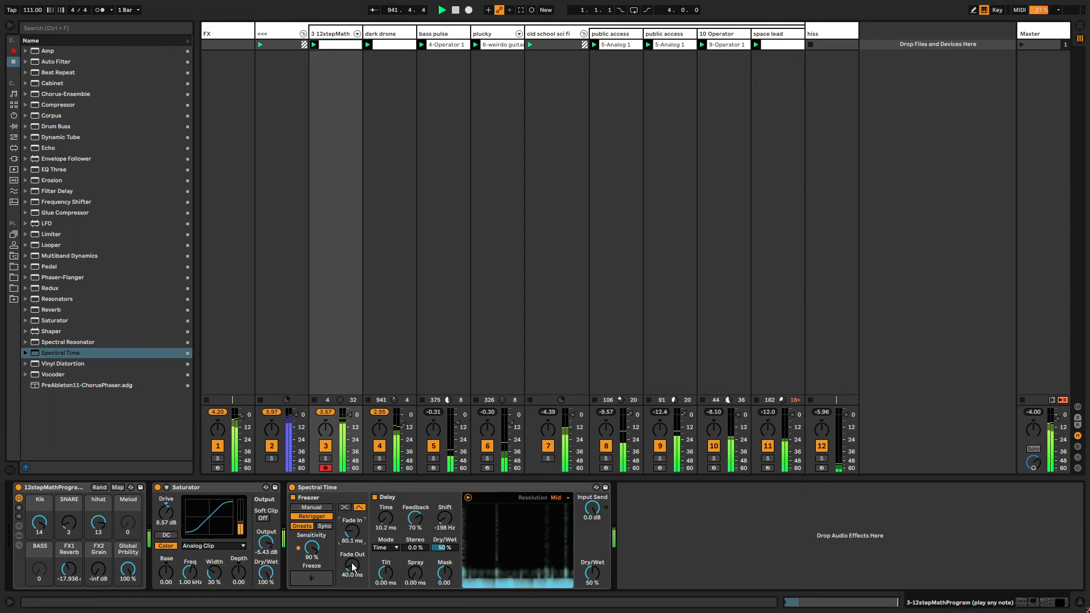
click(311, 578)
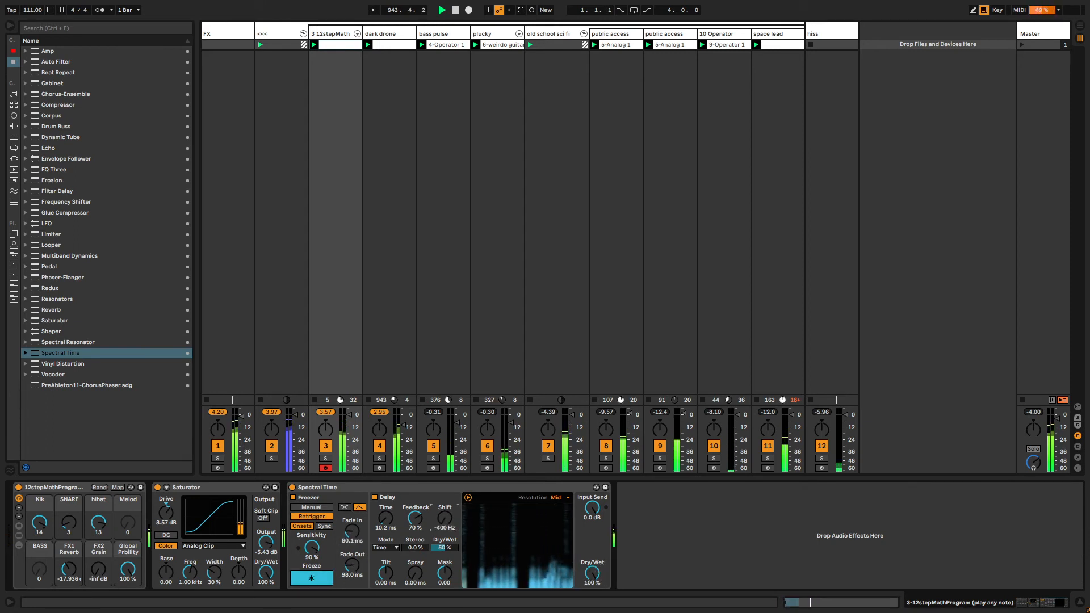
- Set the Spectral Time delay's Tilt to -128 ms, Spray to 24.2 ms and Mask to 0.52
drag(386, 518, 385, 545)
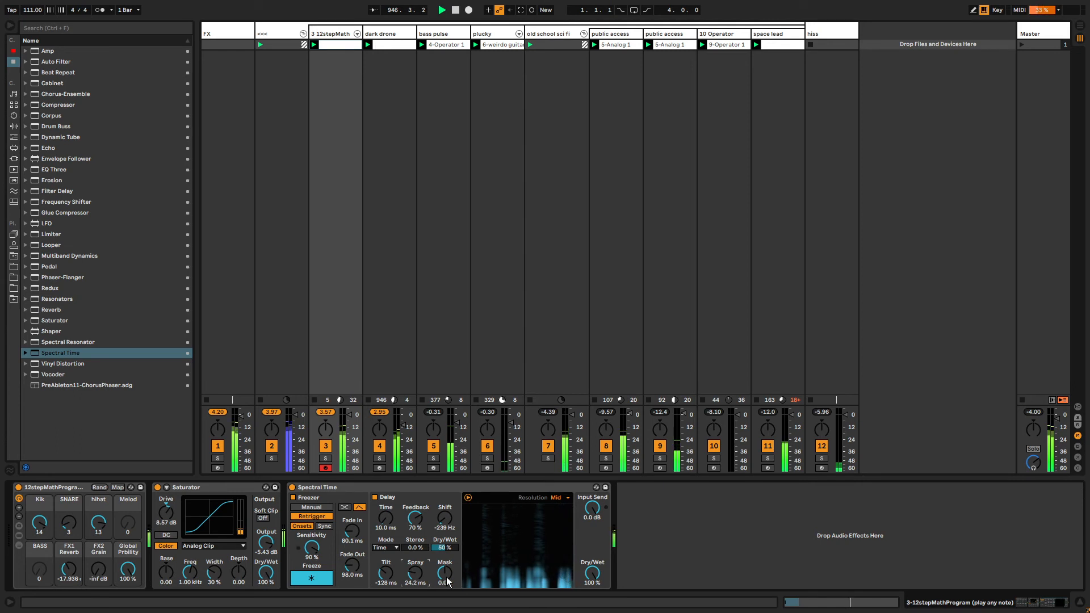
drag(445, 573, 445, 573)
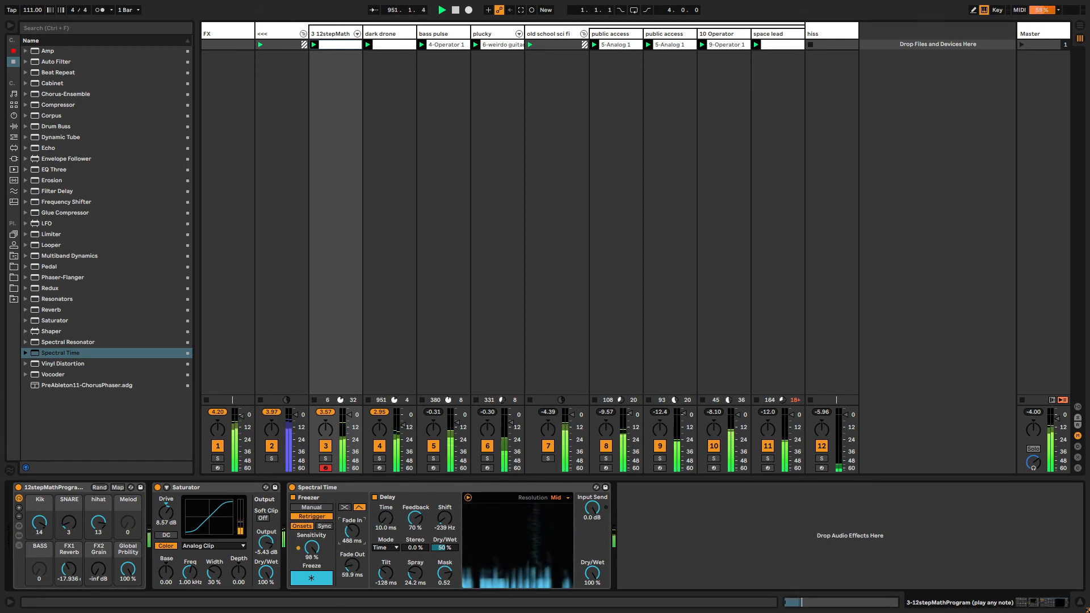
- Set Spectral Time's Fade In to 166 ms, delay Time 1.18 s, Feedback 17 %, Shift 33.8 Hz and overall Dry/Wet 44 %
drag(352, 531, 386, 563)
drag(415, 518, 386, 472)
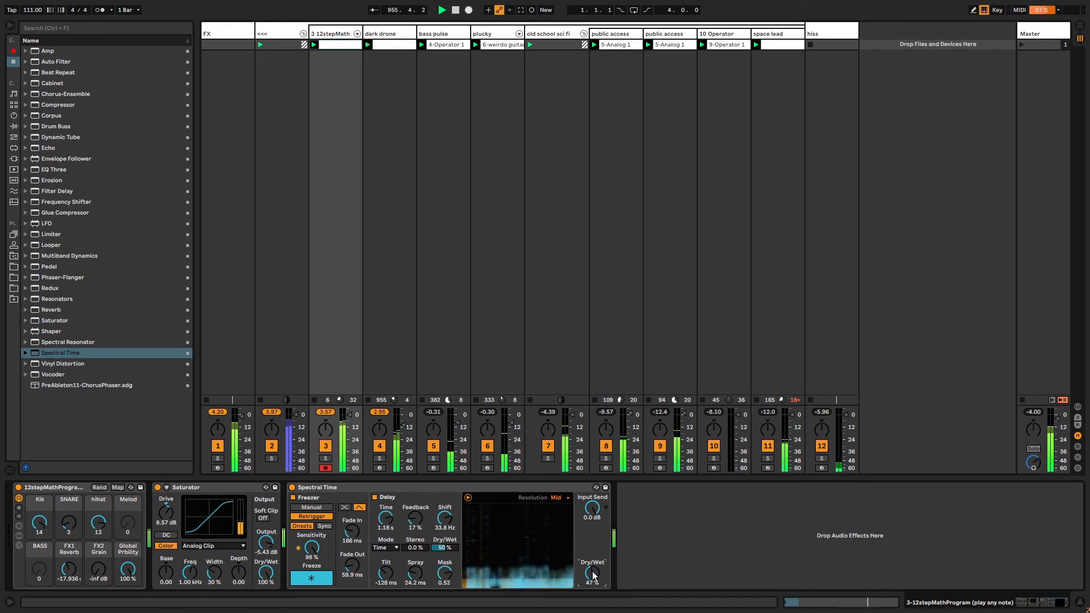
drag(593, 573, 592, 576)
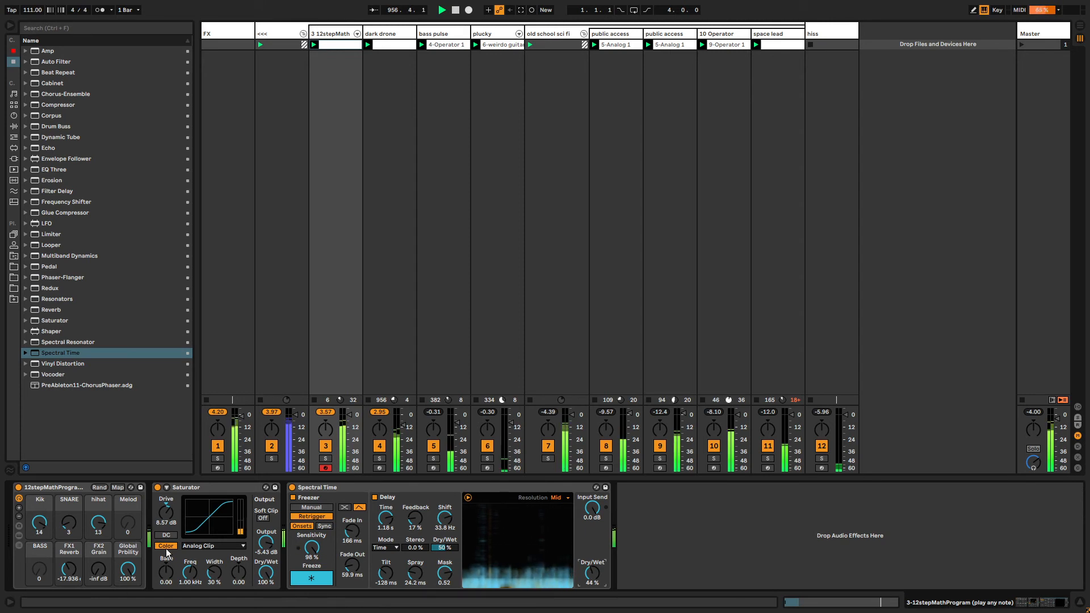
- Switch the Saturator to the Waveshaper curve with Base -10.9, Freq 784 Hz, Width 67 % and Depth -5.71
click(213, 546)
click(205, 599)
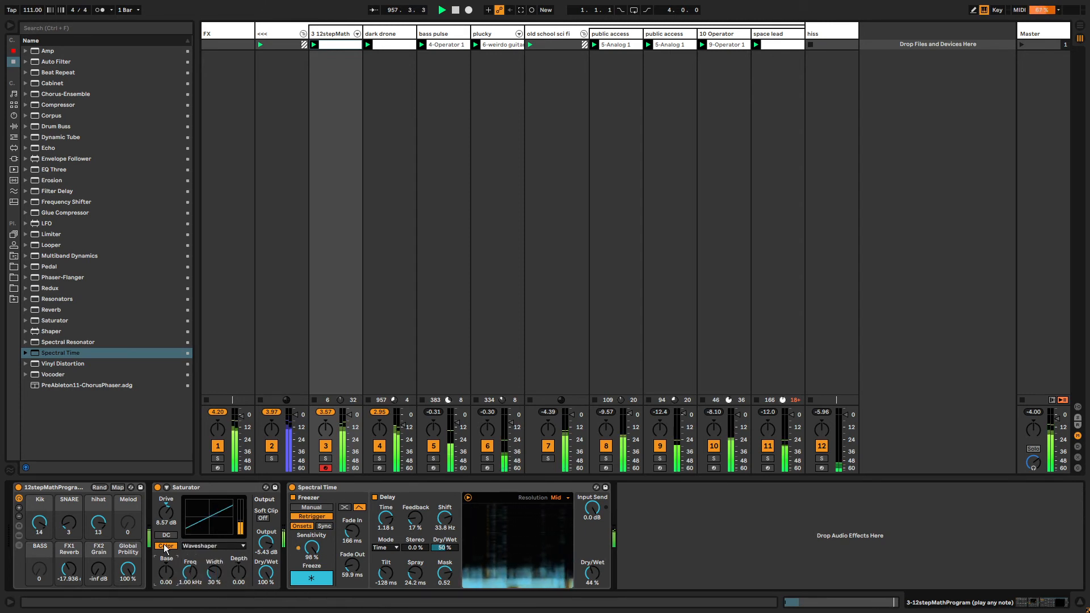
drag(164, 572, 239, 567)
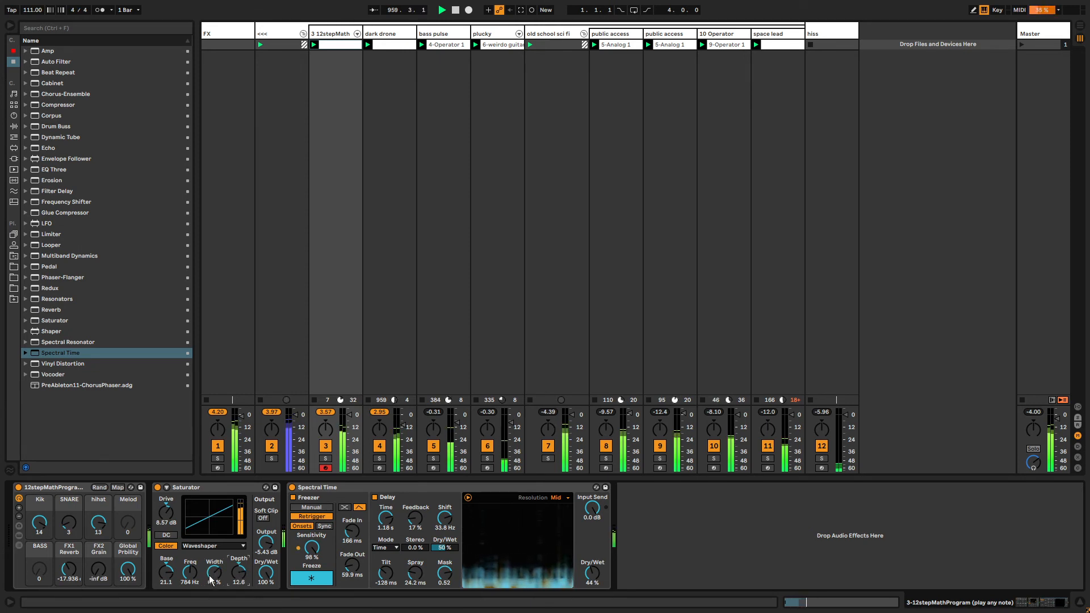
drag(165, 573, 165, 591)
drag(238, 573, 214, 572)
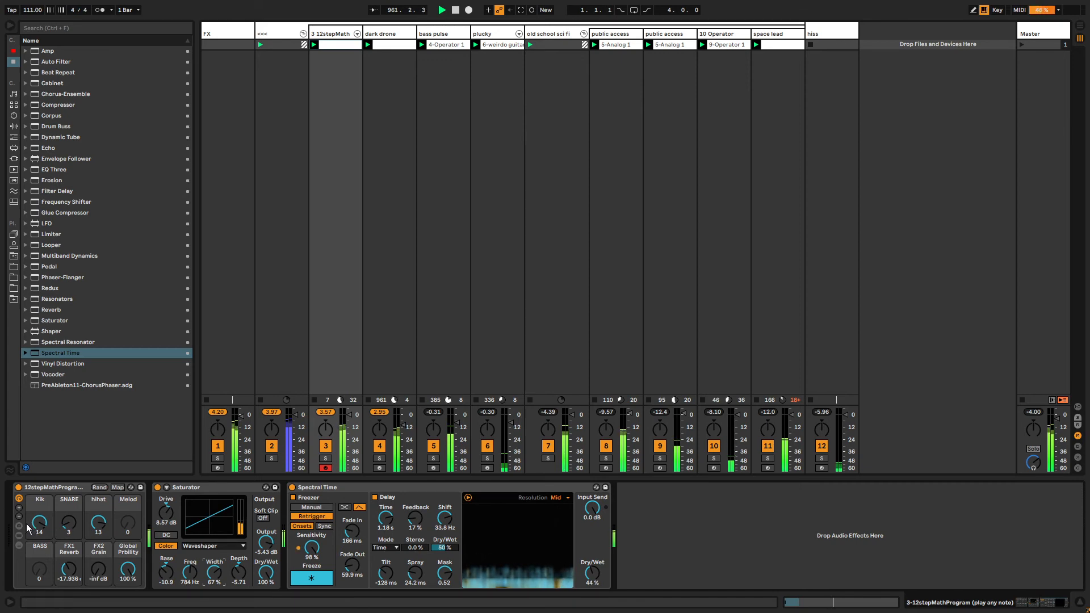
- In the 12stepMathProgram rack, set the Analog amp envelope Decay to 34 ms in the snare chain and 81 ms in the kik chain
click(18, 545)
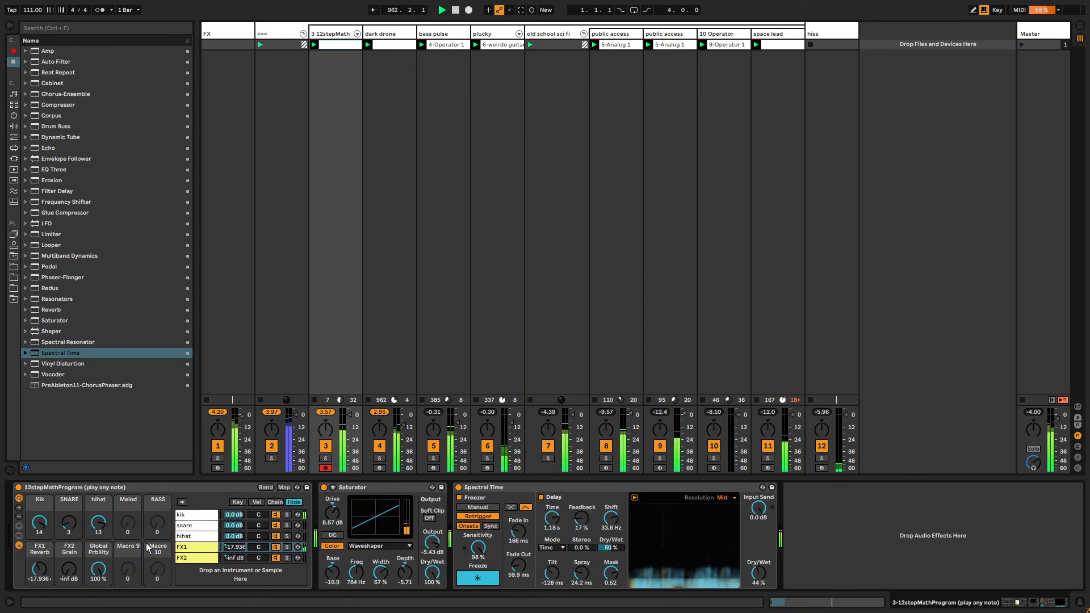
click(200, 523)
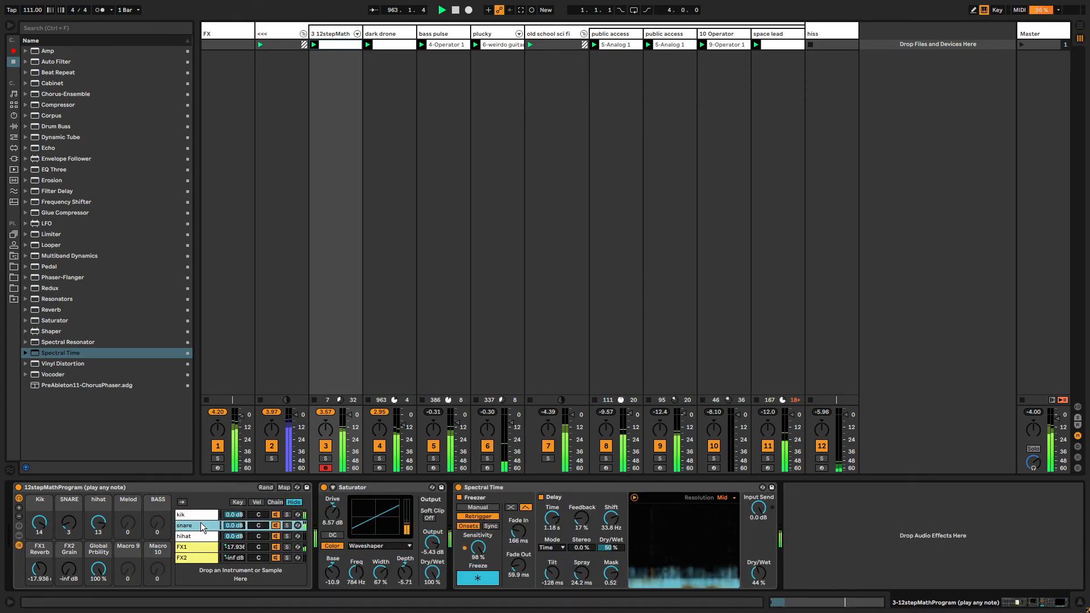
click(770, 504)
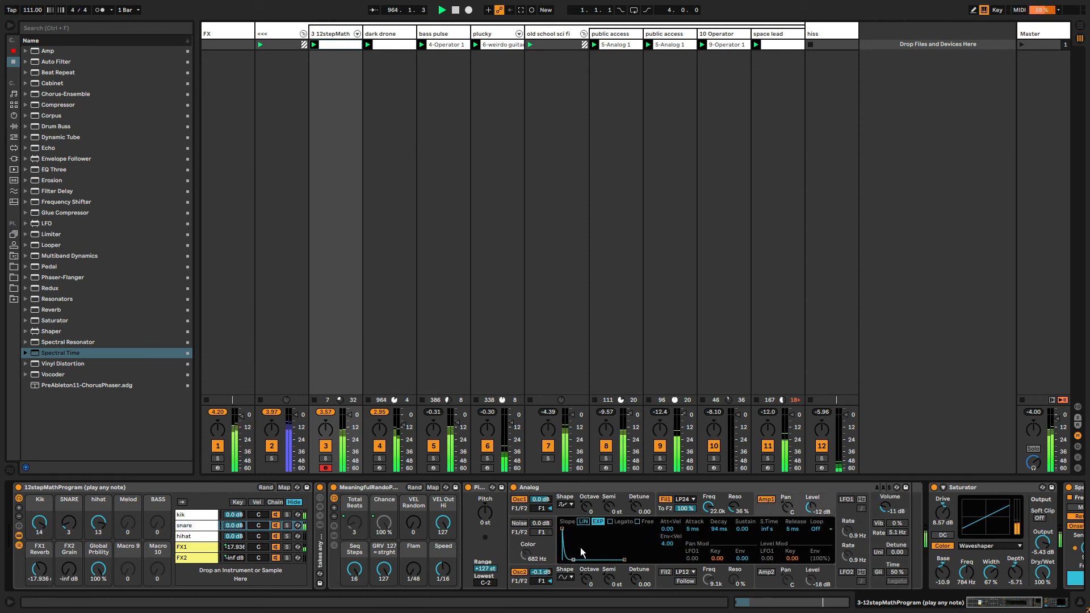
drag(569, 560, 570, 560)
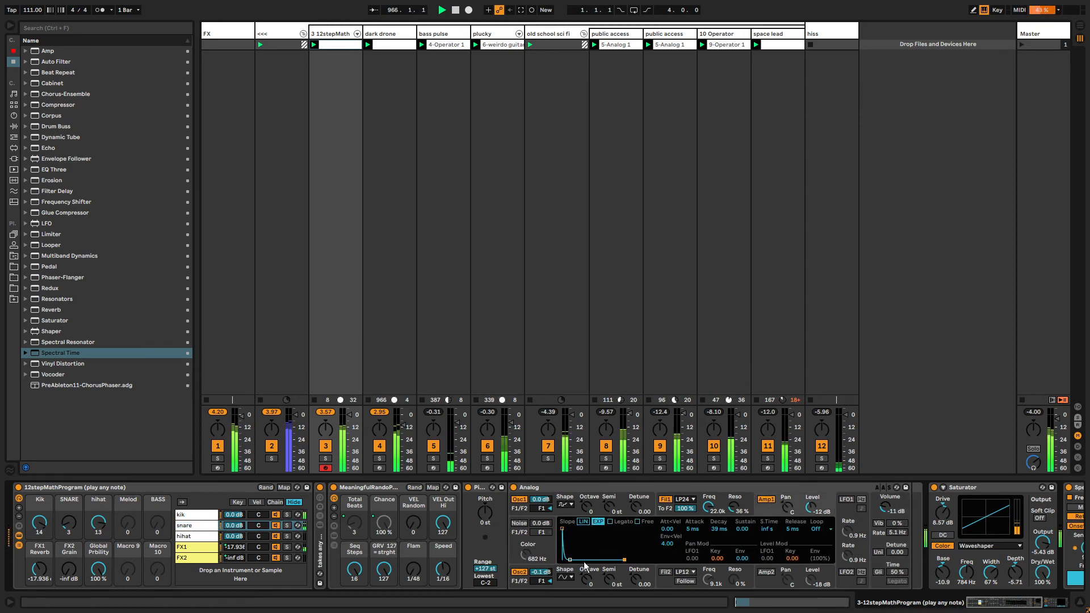
drag(570, 560, 569, 560)
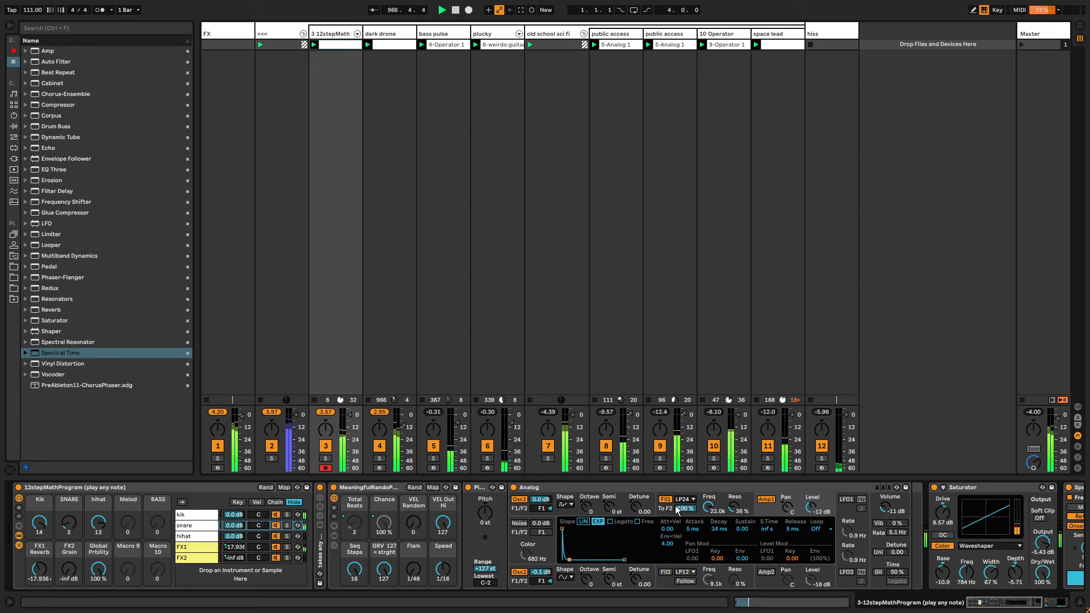
drag(709, 507, 735, 512)
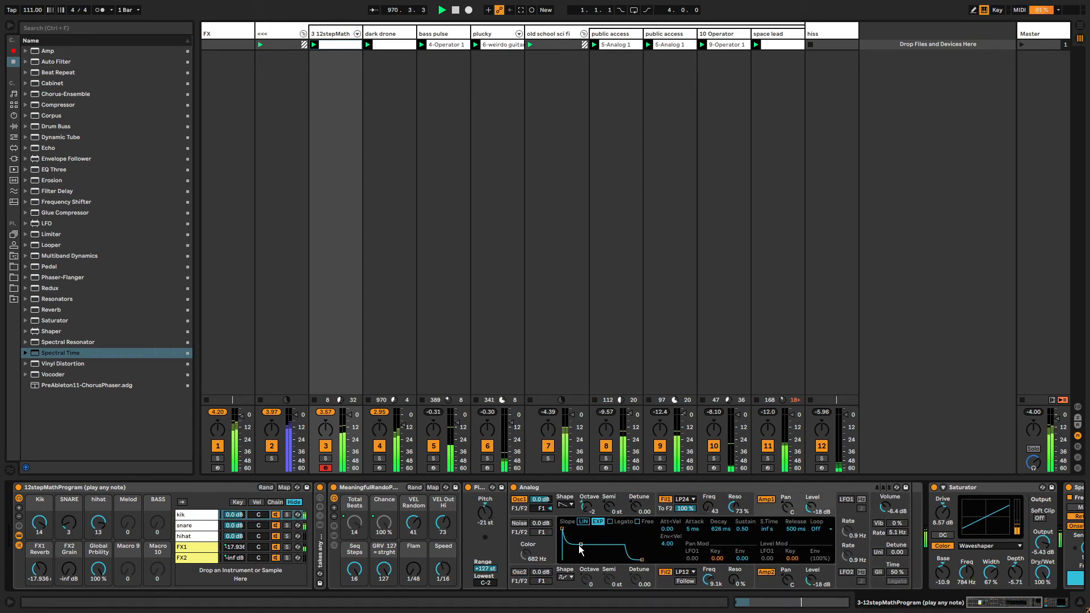
drag(581, 545, 569, 559)
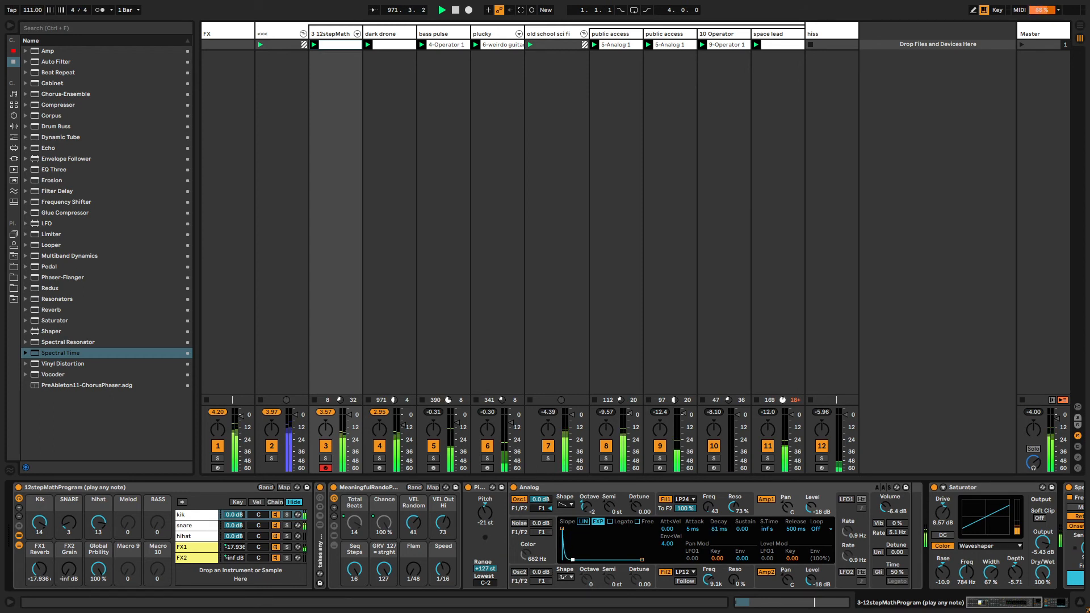
- Activate the Analog, Pitch and random rack devices in the hihat chain and show Analog's Amp 1 envelope
click(191, 537)
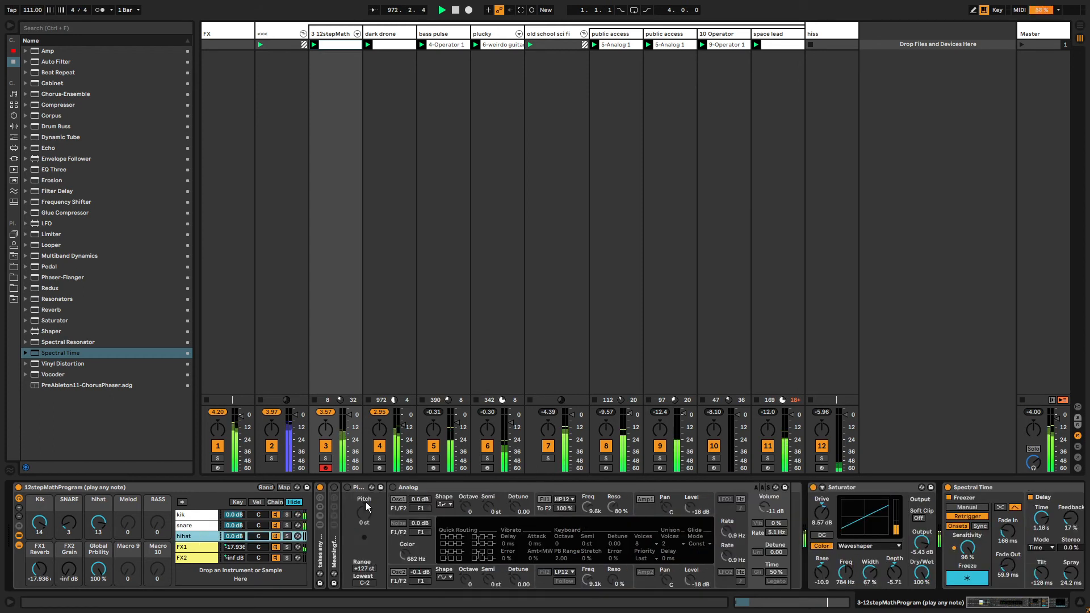
click(392, 488)
click(347, 488)
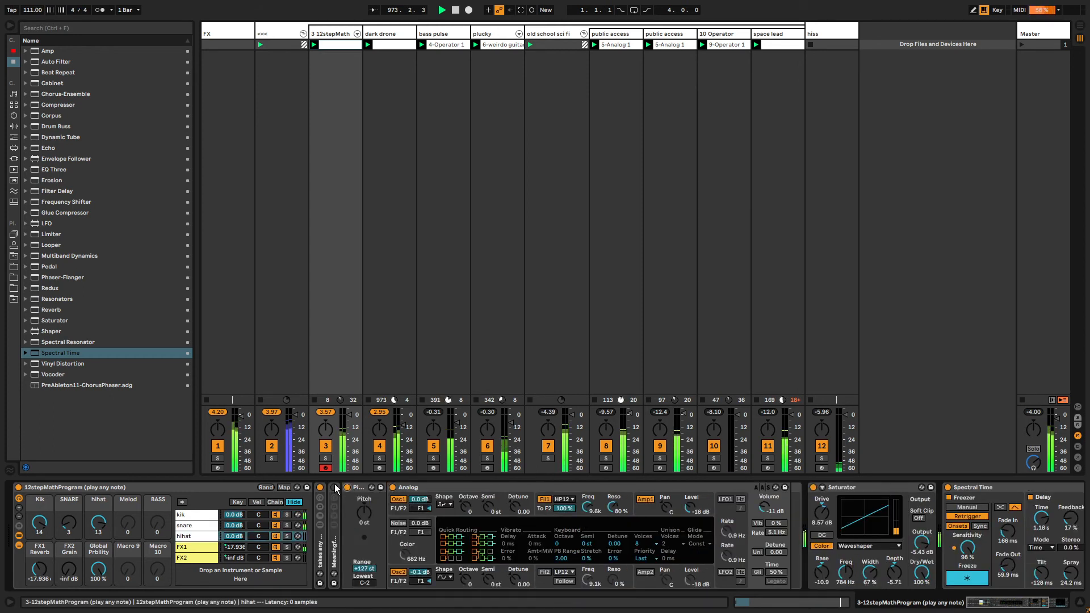
click(335, 488)
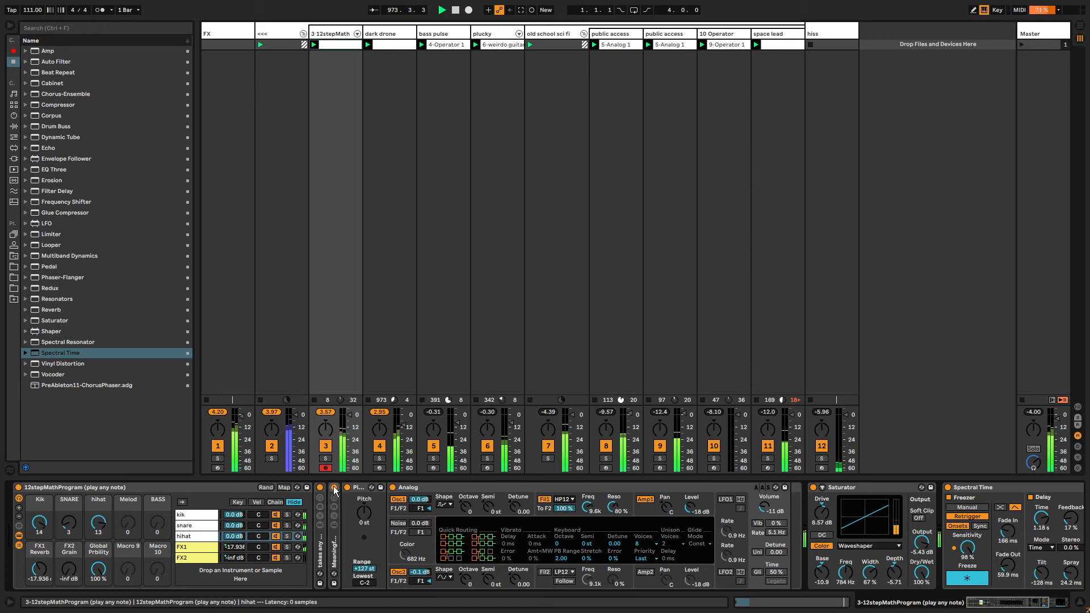
click(656, 515)
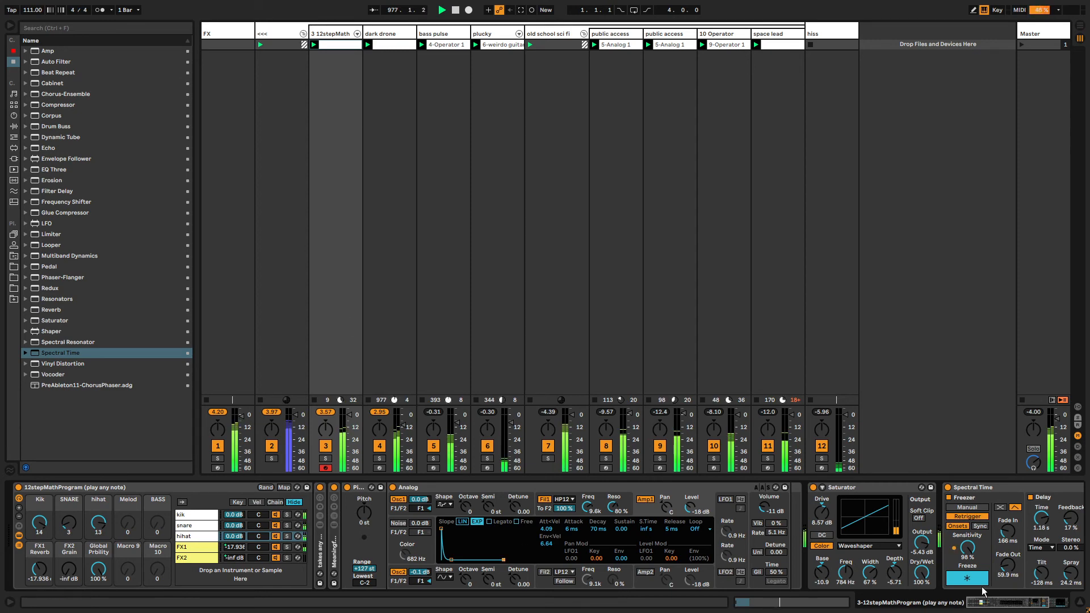
- Set Spectral Time's Fade Out to 118 ms and its overall Dry/Wet to 37 % on the 12stepMathProgram track
drag(988, 603, 1007, 603)
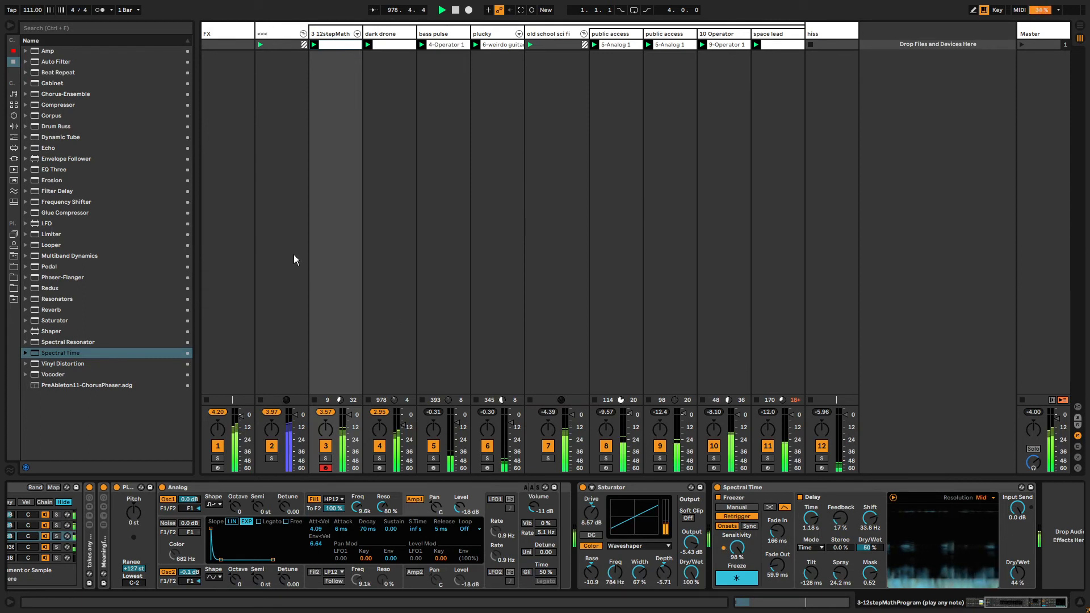
click(768, 498)
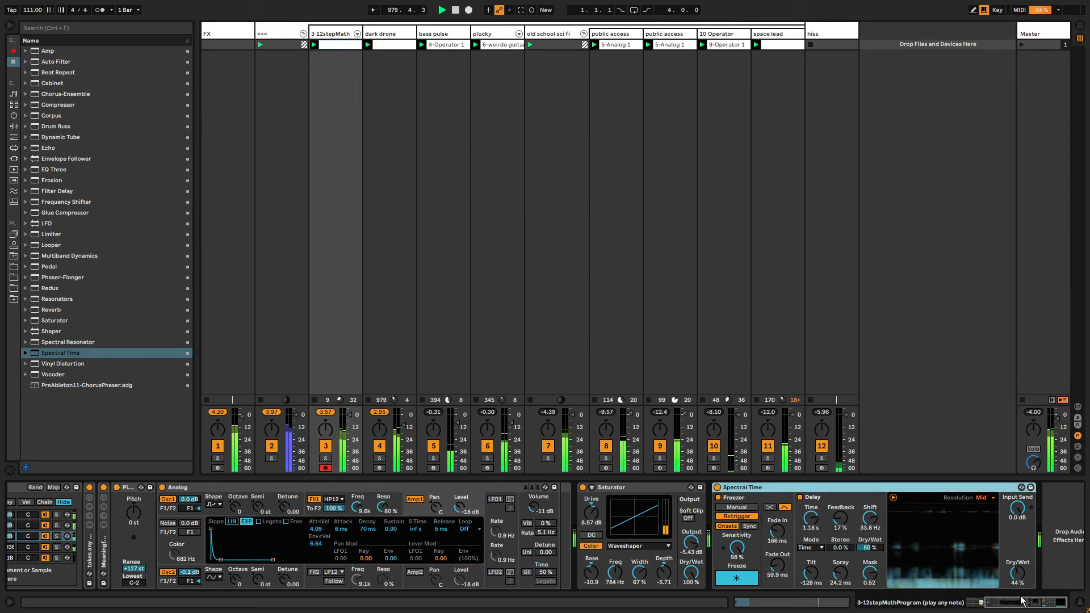
drag(1017, 605, 1020, 606)
drag(763, 565, 763, 559)
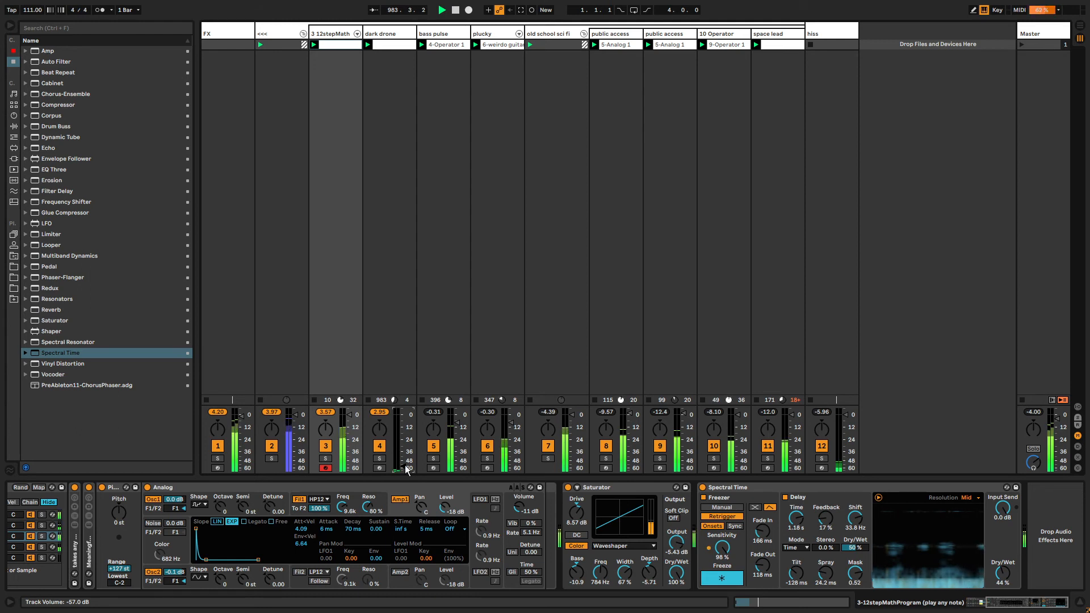
drag(1003, 573, 1003, 548)
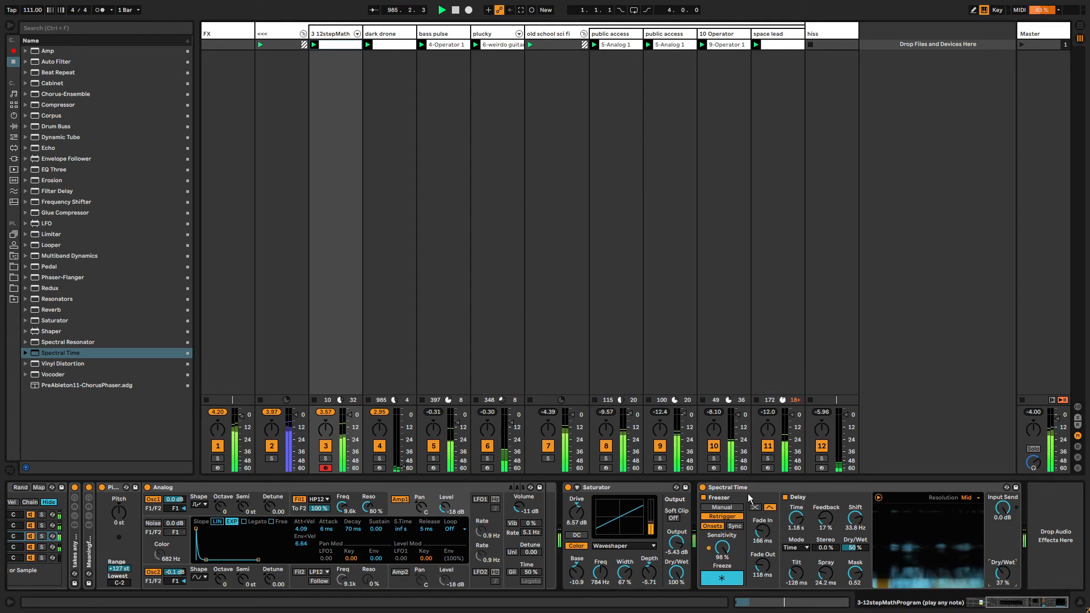
- Try to paste the Spectral Time device at the end of the plucky track's device chain
click(745, 488)
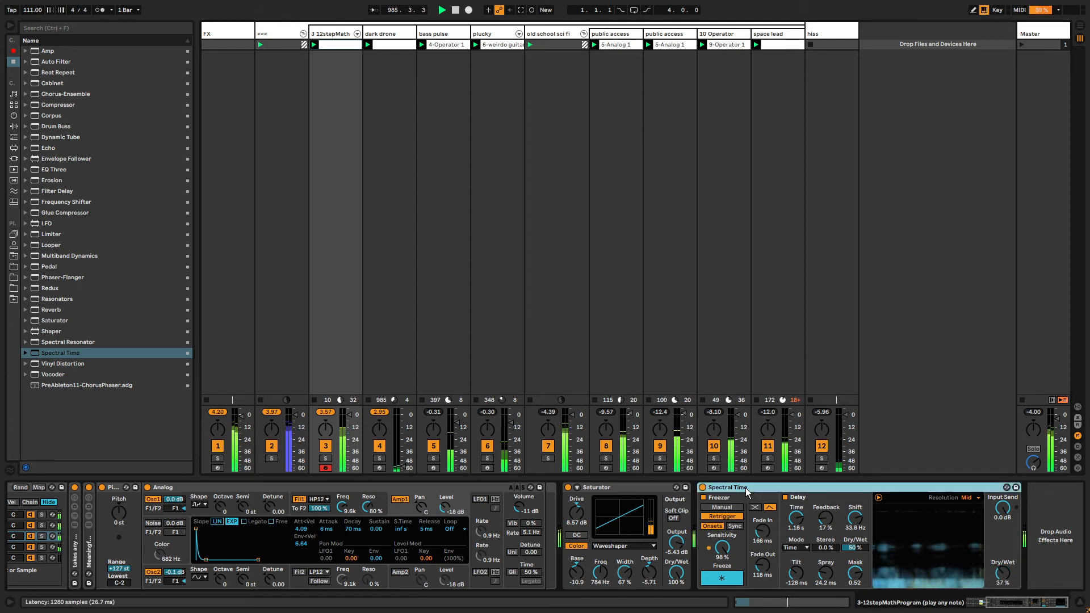
click(499, 35)
click(802, 488)
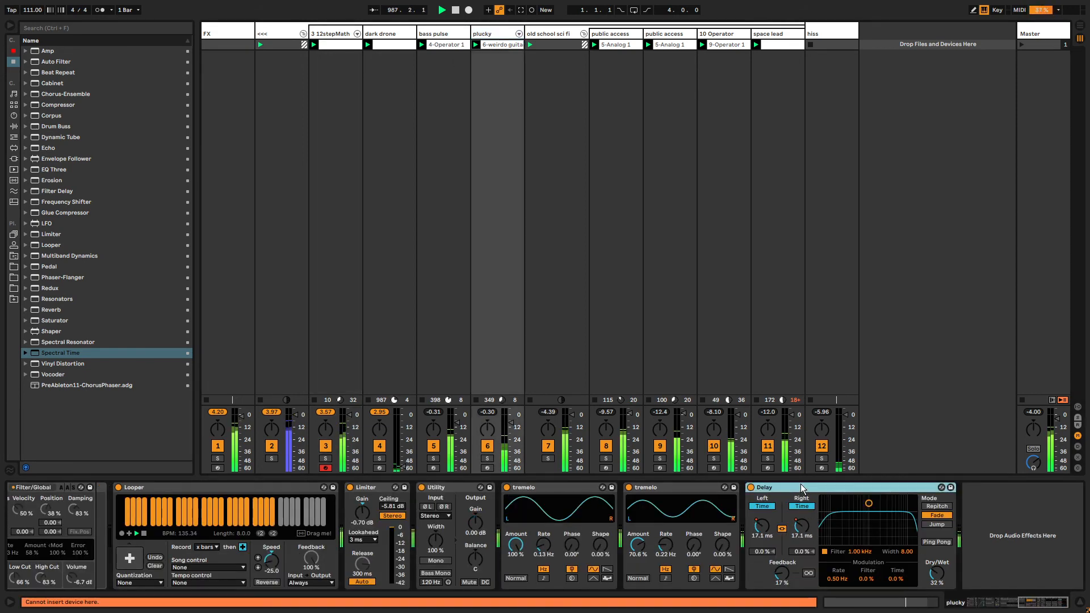
click(993, 517)
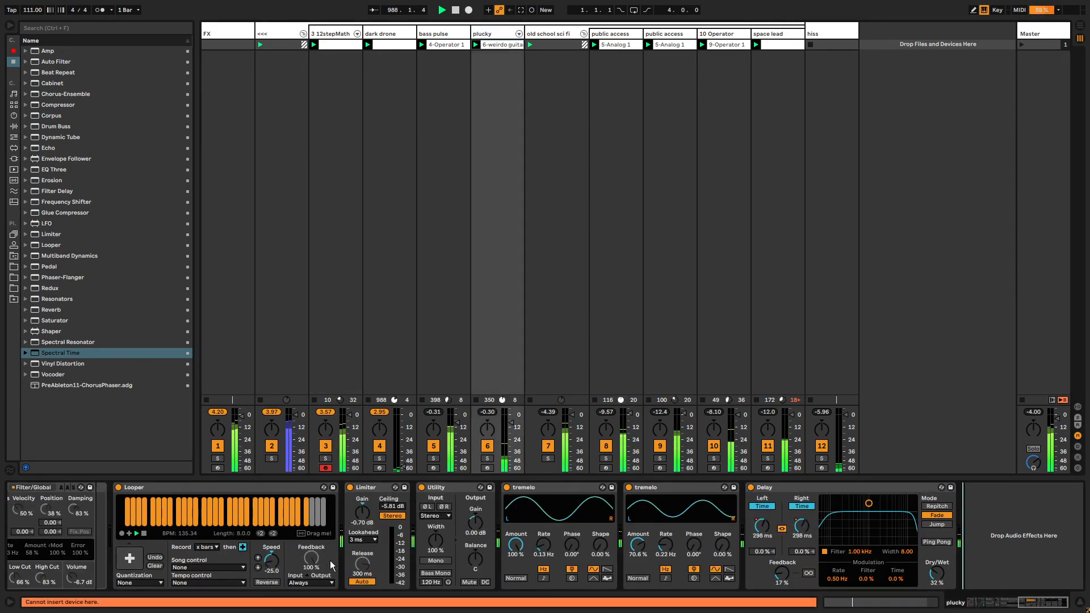
- Copy Spectral Time from the 12stepMathProgram track and paste it after the Delay on the plucky track
click(326, 54)
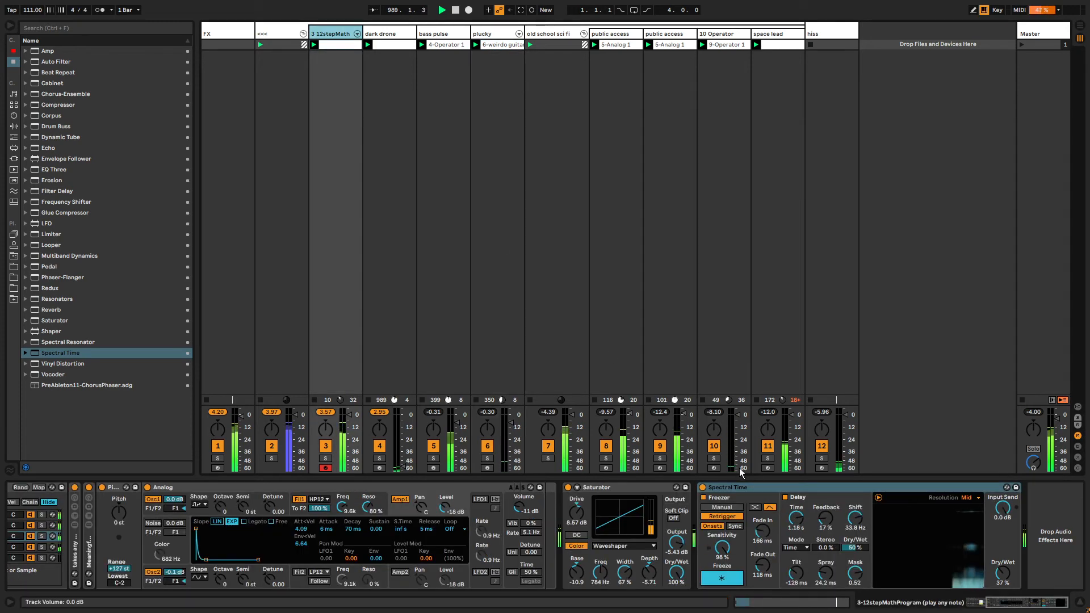
right_click(752, 487)
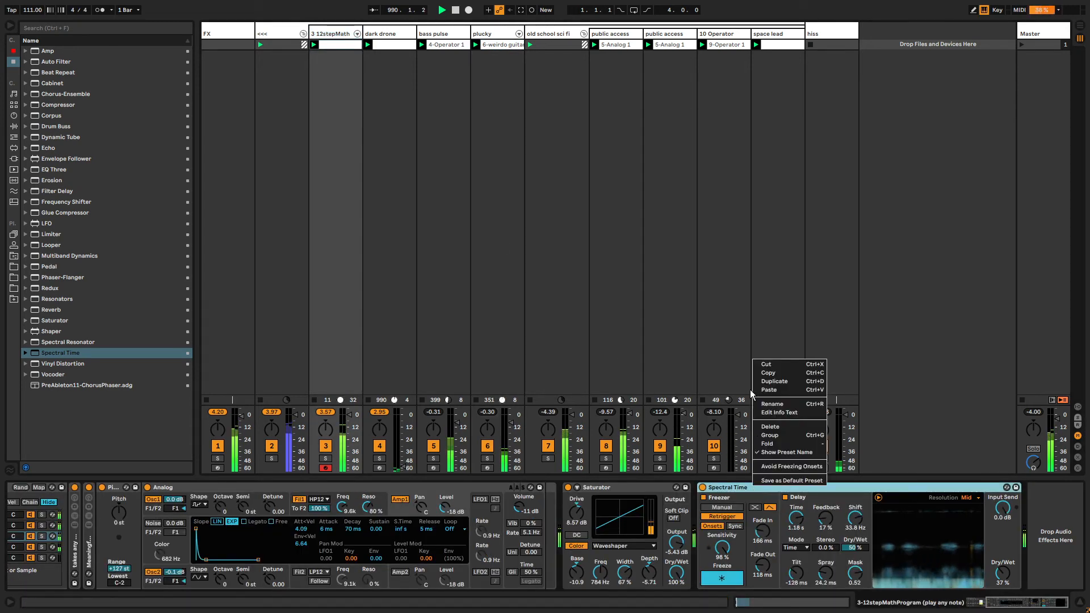
click(637, 204)
click(483, 34)
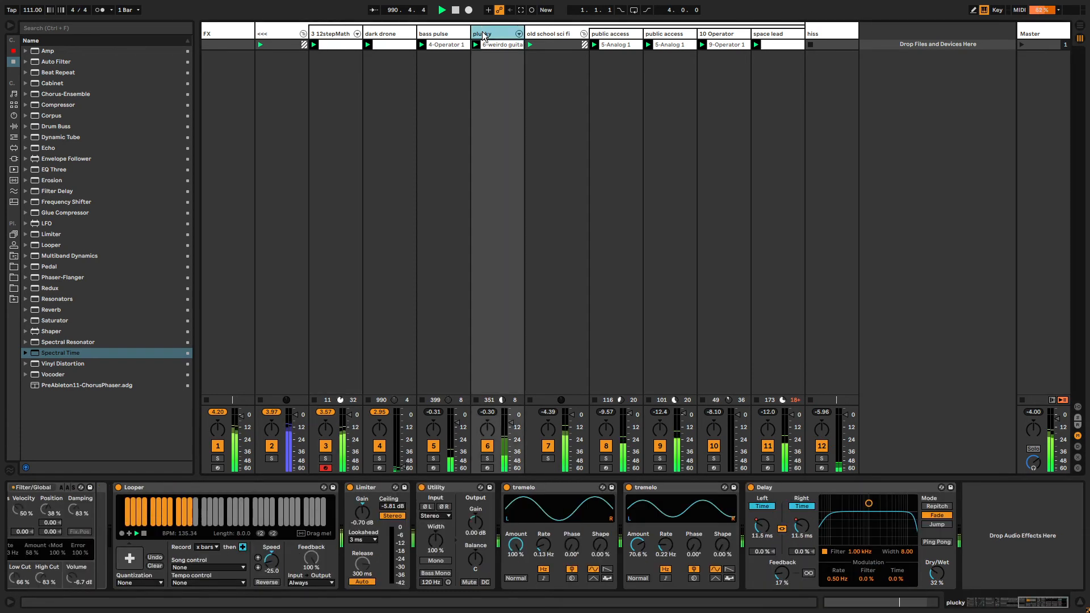
click(983, 515)
key(ctrl+v)
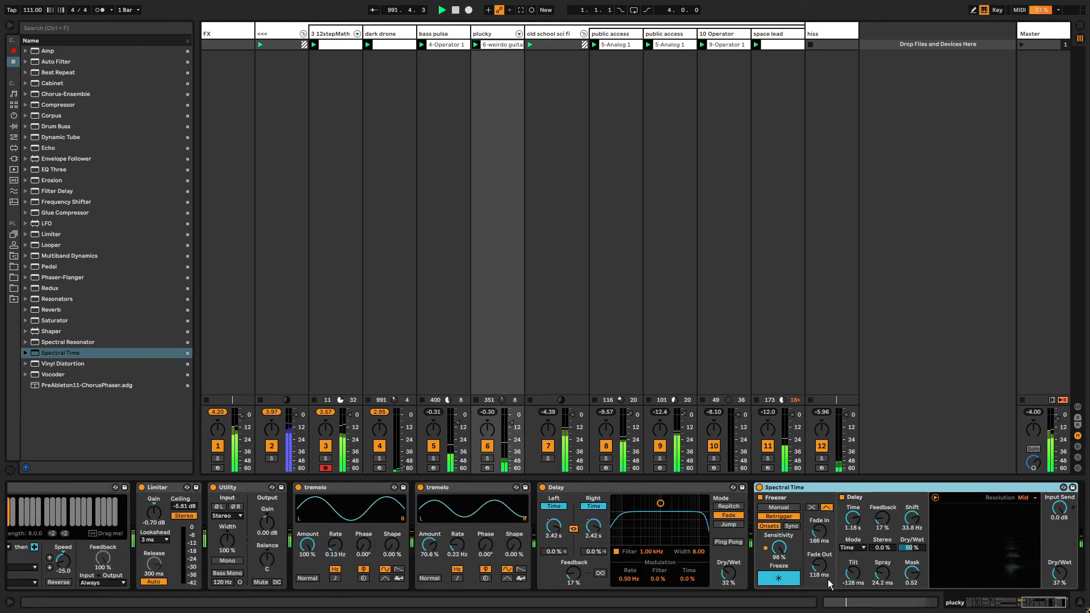
- On the plucky track's Spectral Time, set overall Dry/Wet to 100 %, delay Time to 65.2 ms and Feedback to 63 %
drag(1060, 574, 1059, 514)
scroll(738, 515, right, 2)
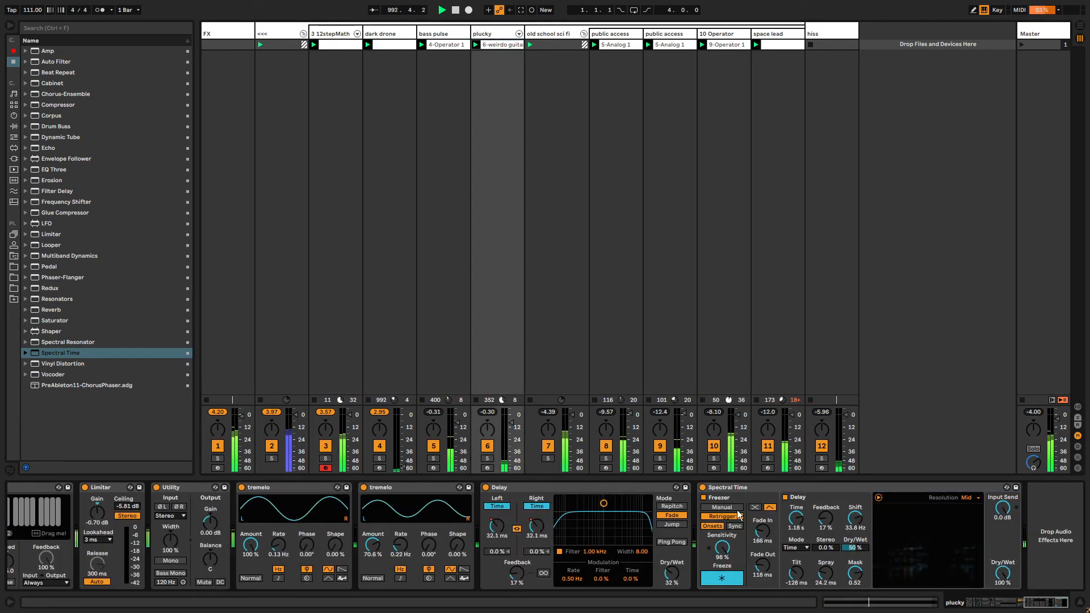
drag(795, 519, 795, 559)
drag(826, 520, 825, 482)
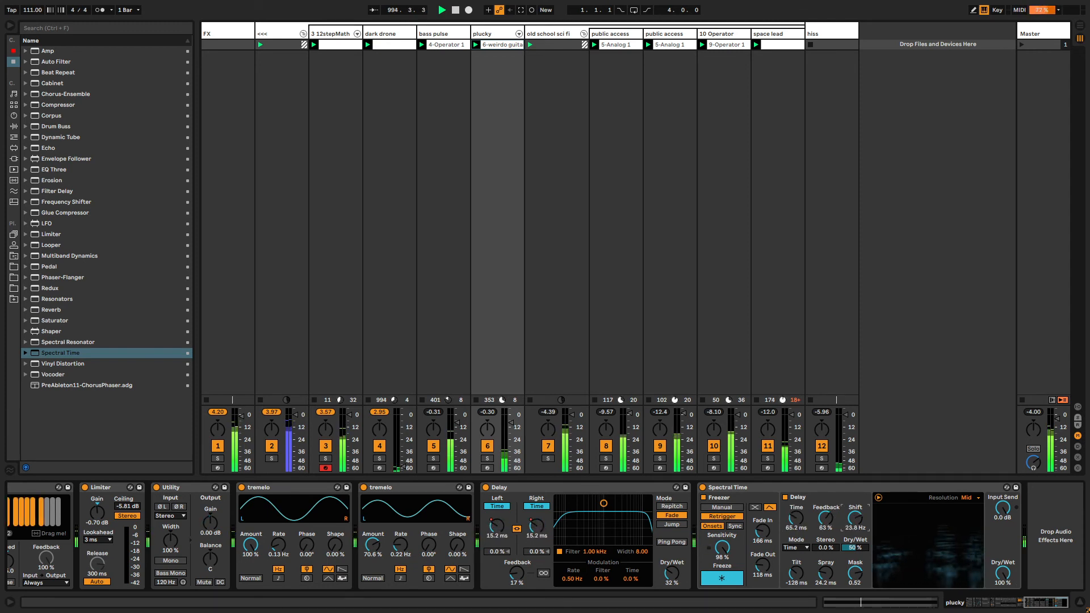
- Set the delay Shift of Spectral Time on the plucky track to -21.0 Hz
drag(855, 518, 852, 473)
key(alt+Tab)
key(alt+Tab)
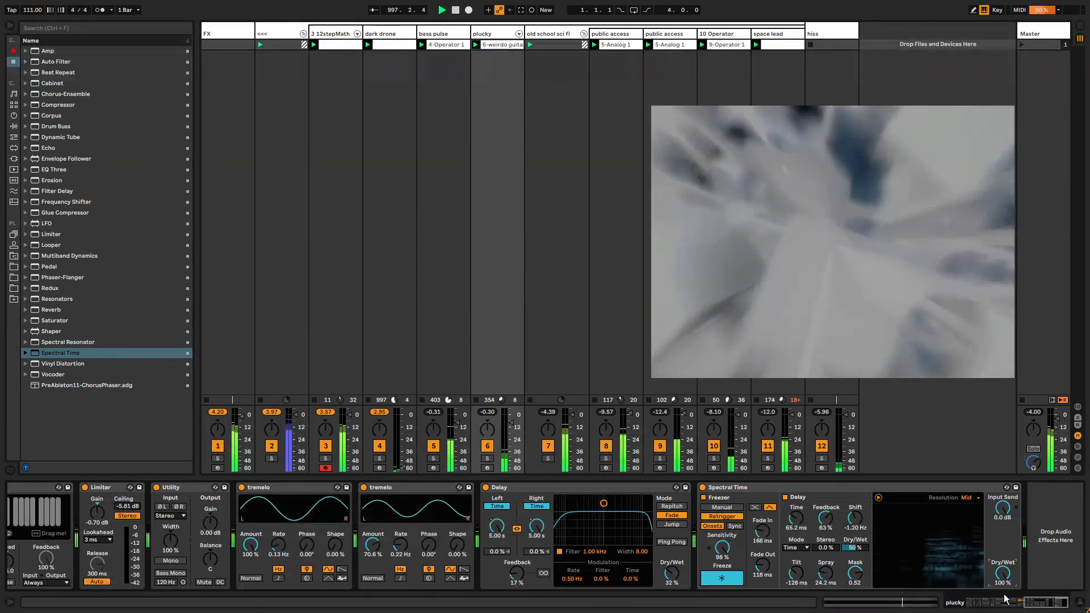
drag(854, 518, 854, 539)
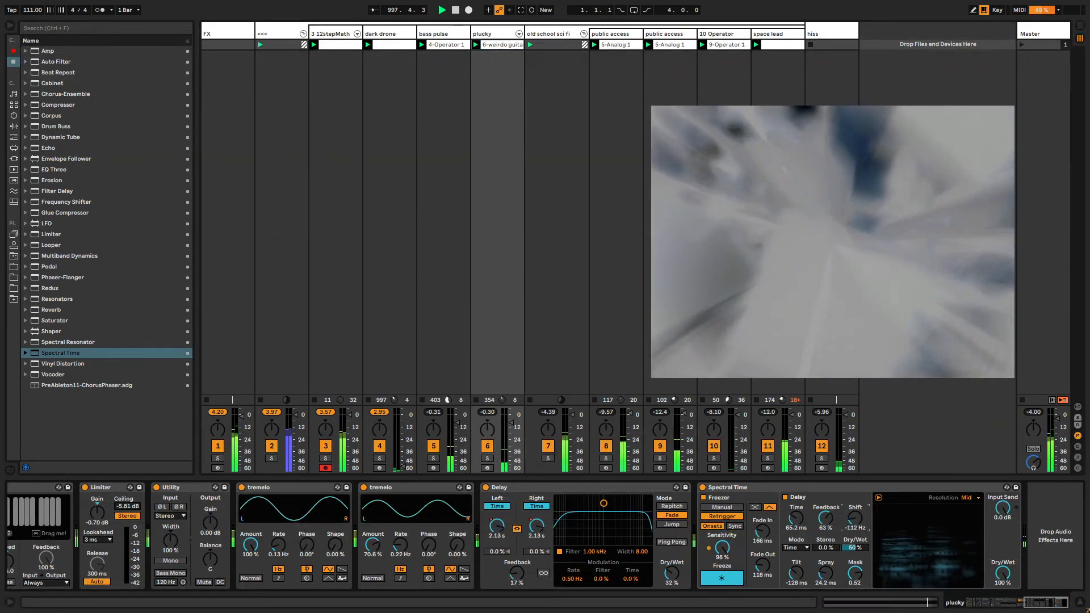
- Add a Utility at the end of the plucky track's device chain and set its Gain to 10.6 dB
click(1061, 543)
key(ctrl+f)
text(utility)
key(Down)
key(Return)
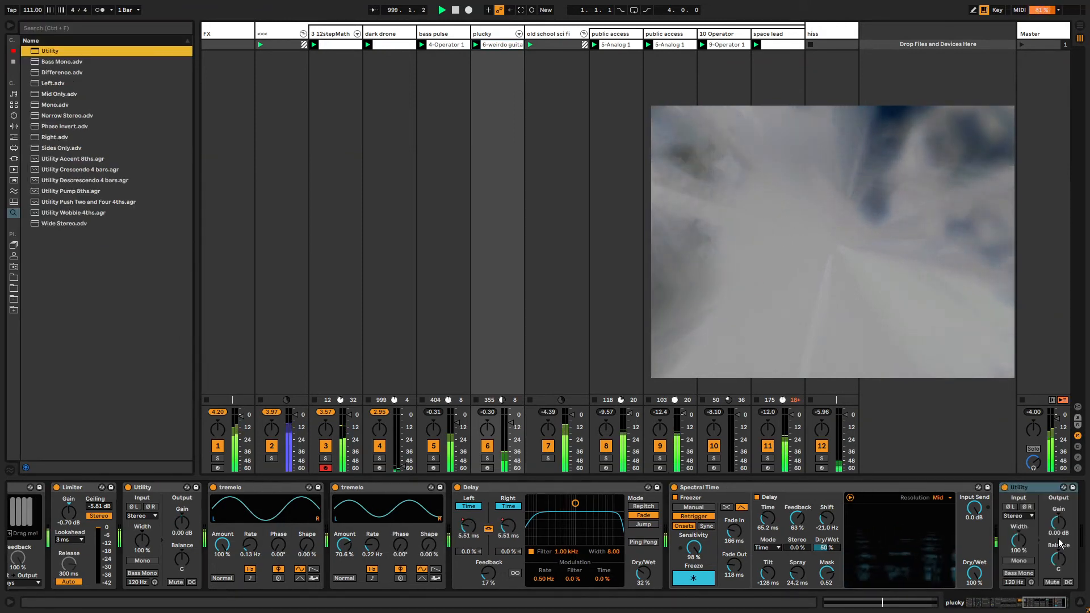
key(Escape)
mouse_move(1058, 523)
mouse_down()
mouse_move(1058, 495)
mouse_move(1059, 508)
mouse_up()
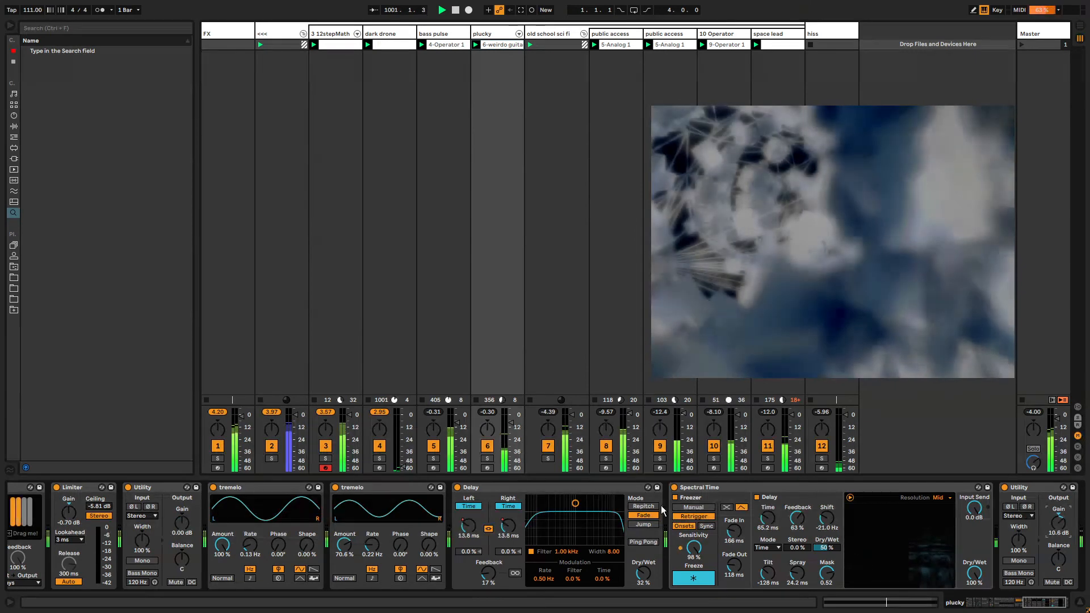
- Move the plucky track's Delay behind the new Utility and set its Dry/Wet to 37 %
drag(498, 489, 1062, 514)
click(1005, 585)
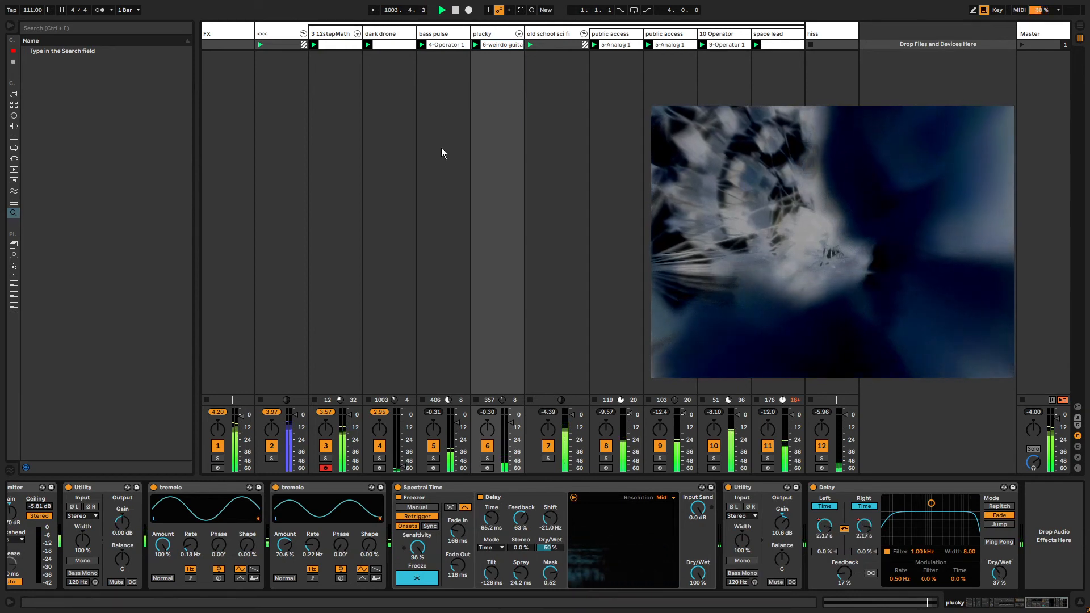
- Rename the 12stepMathProgram track to "beatish"
click(335, 33)
key(ctrl+r)
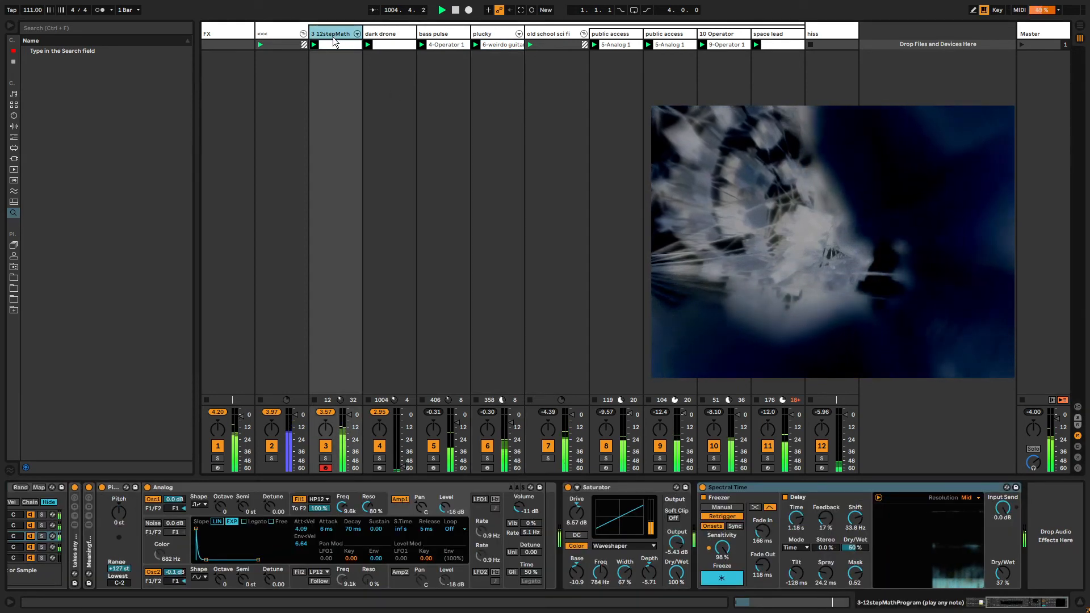
text(beatish)
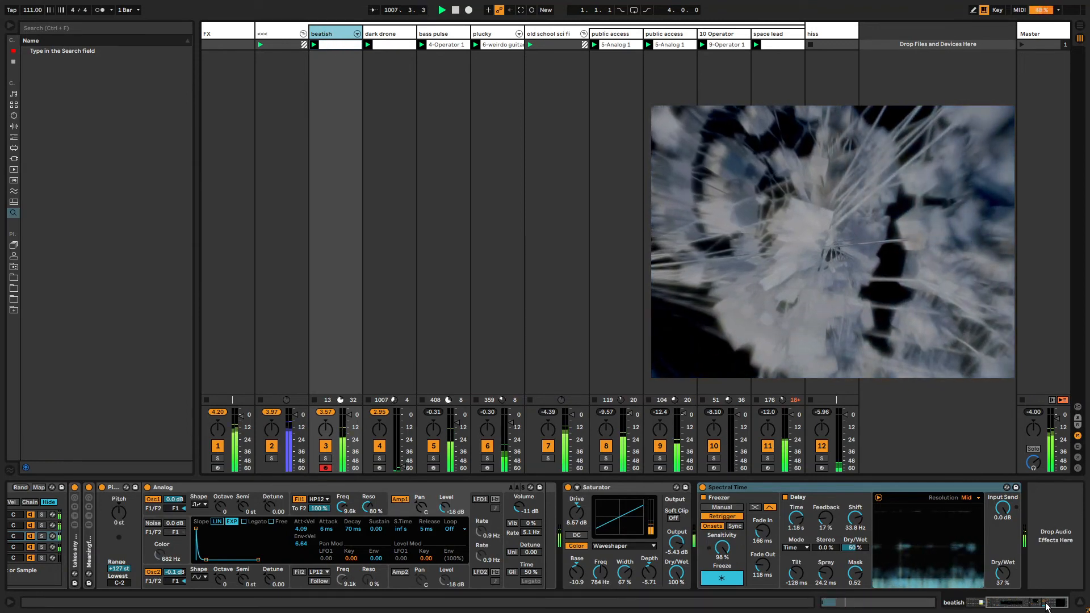
- Open the kik chain in the beatish track's rack and raise its Analog Volume to 4.0 dB
drag(1047, 605, 1031, 611)
click(125, 515)
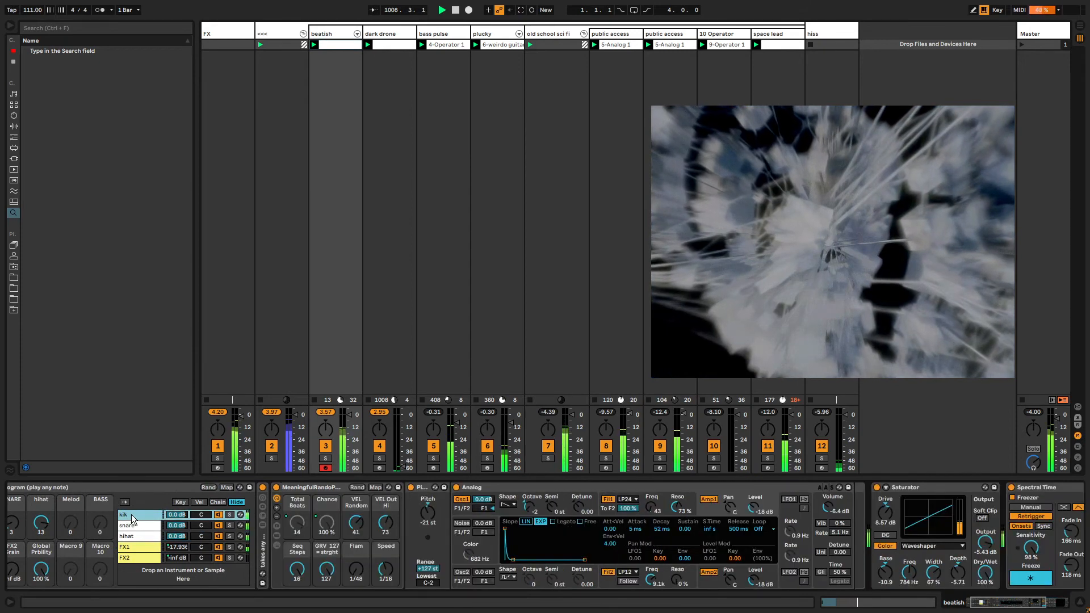
drag(516, 560, 572, 551)
drag(839, 513, 839, 510)
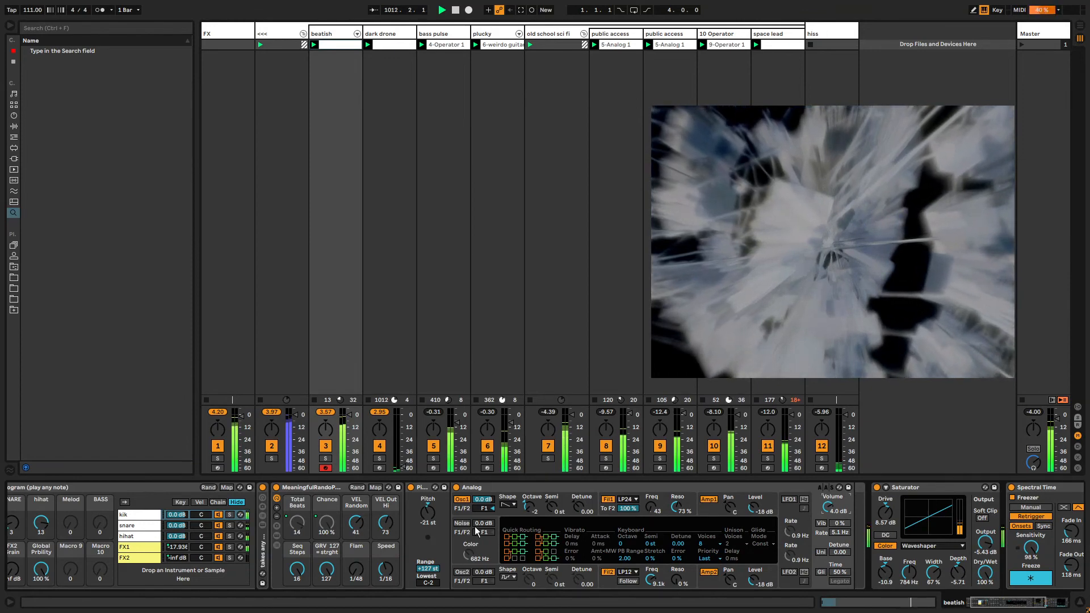
- Shorten both the decay and release of the kik Analog's Amp1 envelope to 5 ms
click(710, 508)
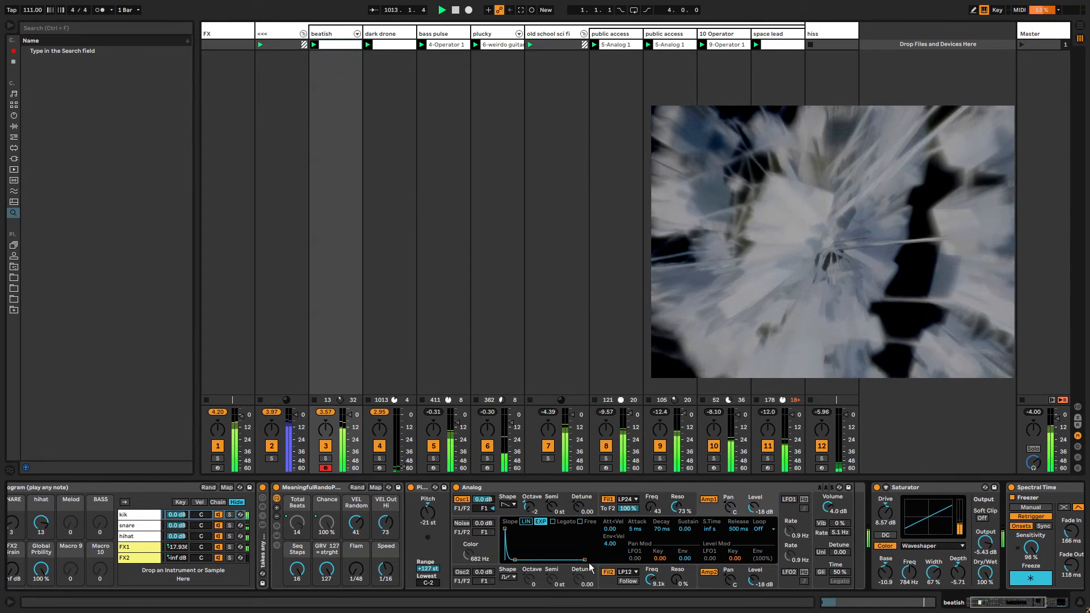
drag(589, 566, 586, 566)
drag(517, 560, 509, 560)
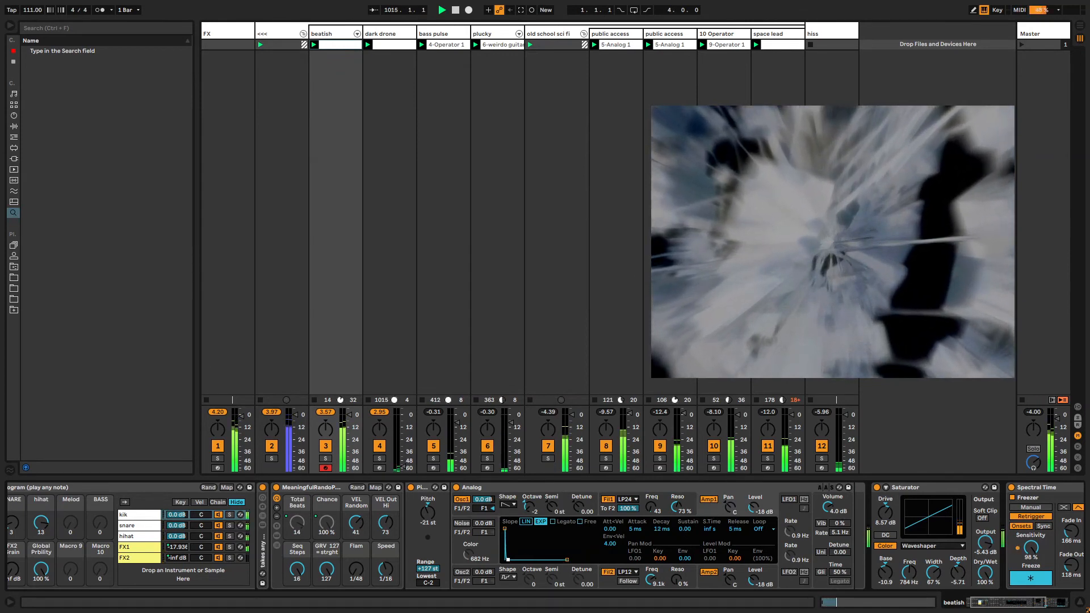
- Set Filter 1's frequency in the kik's Analog to 51 and show its automation envelope in the clip
mouse_move(650, 507)
mouse_down()
mouse_move(651, 468)
mouse_move(652, 507)
mouse_up()
right_click(651, 510)
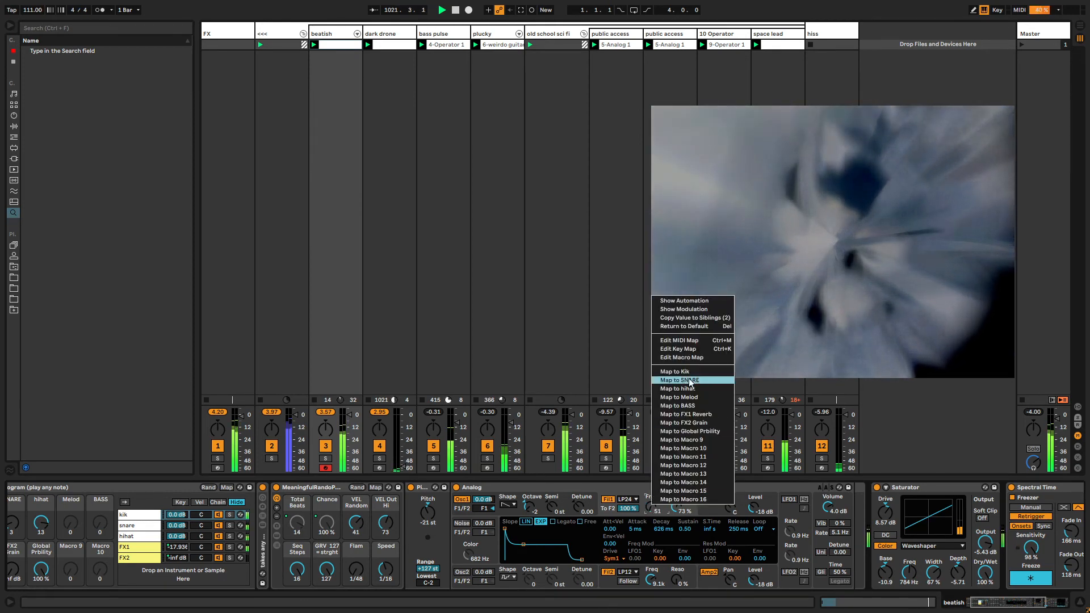
click(676, 301)
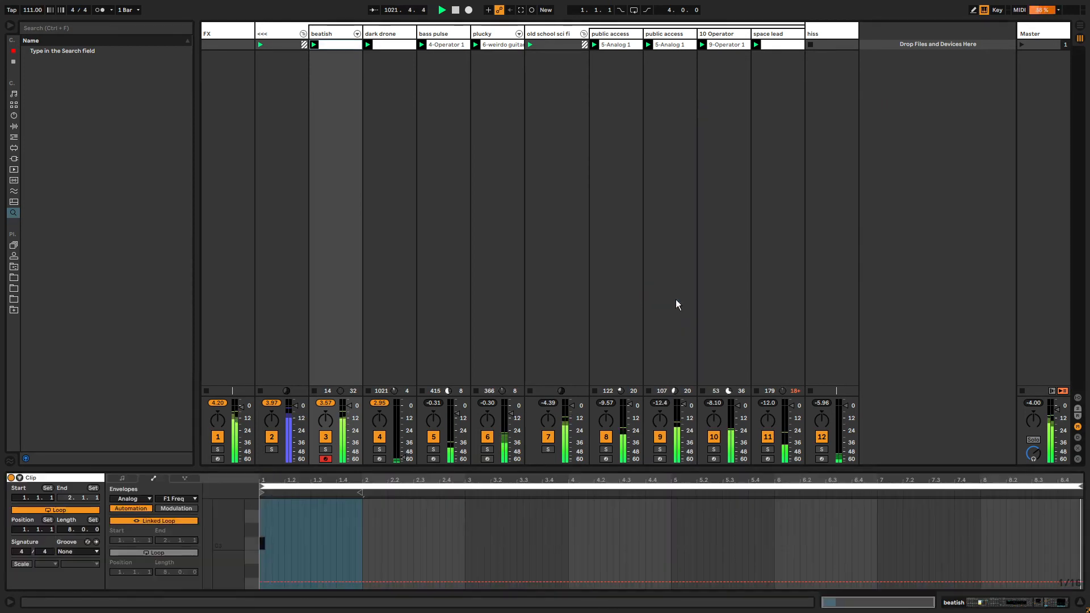
- Draw short upward spikes of varying height and width in the F1 Freq automation across all eight bars
key(b)
click(346, 518)
click(443, 514)
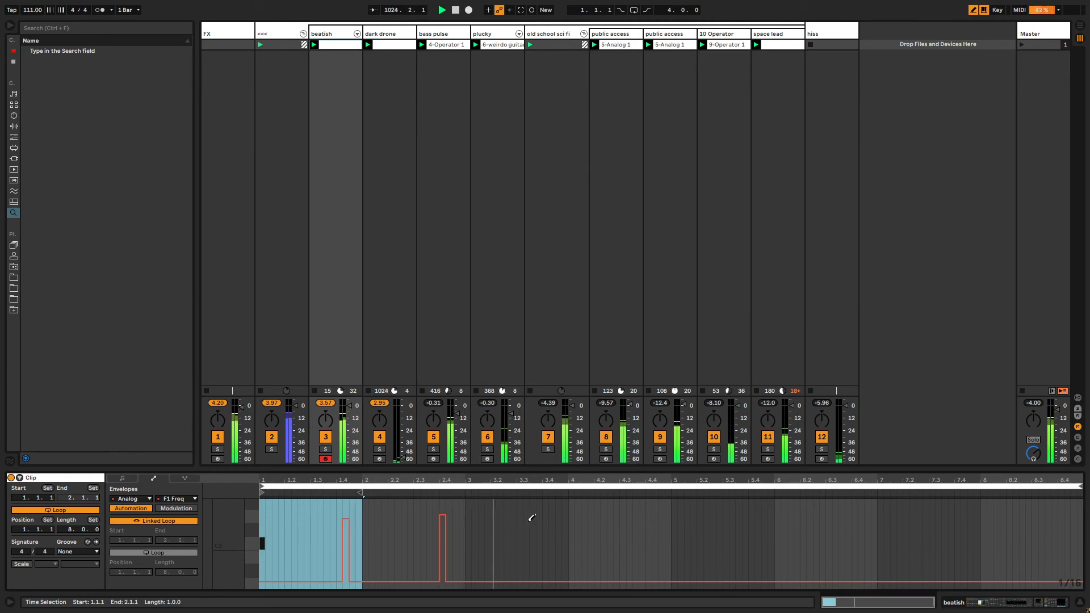
click(552, 517)
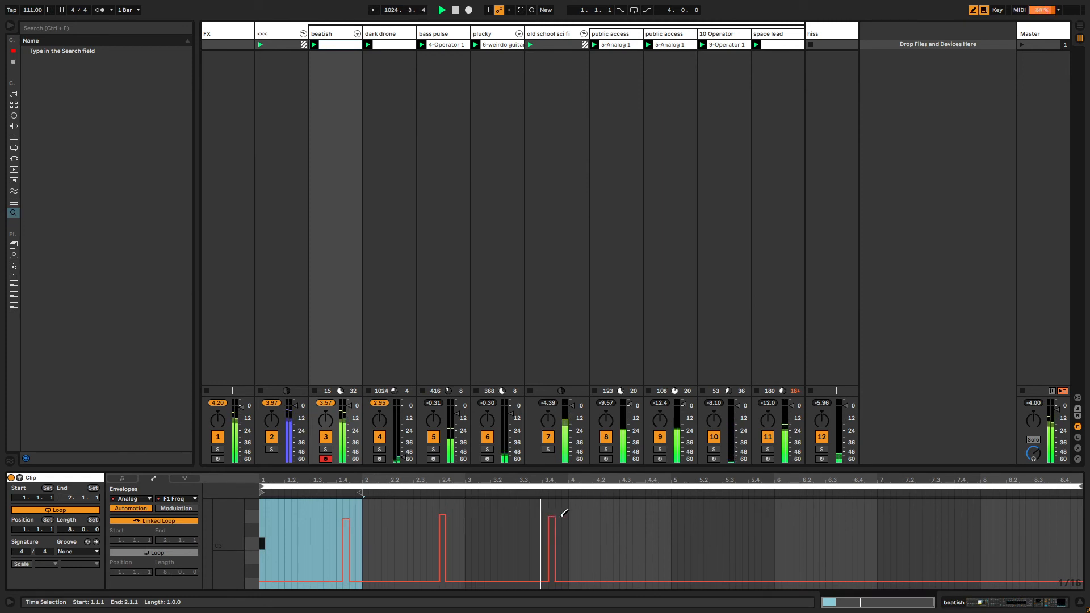
click(642, 516)
drag(750, 525, 758, 526)
click(747, 526)
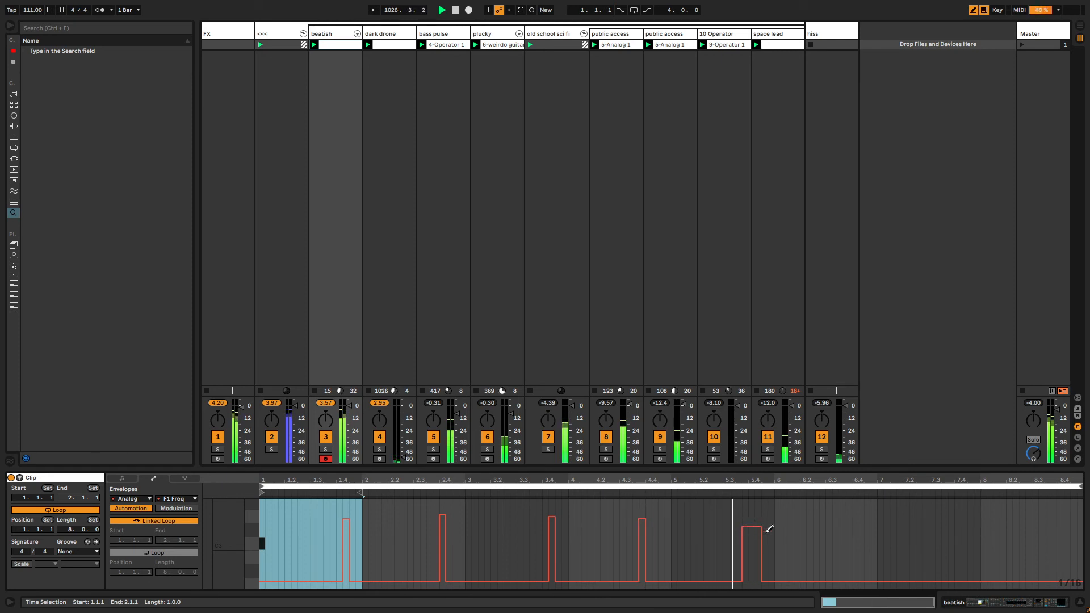
click(851, 546)
click(935, 549)
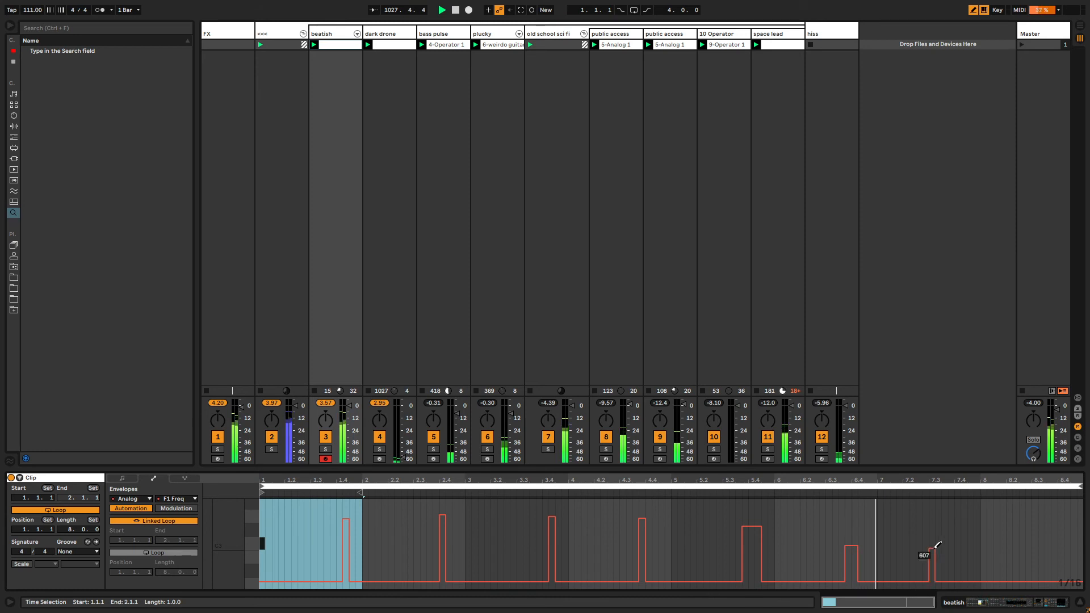
drag(995, 540, 1057, 513)
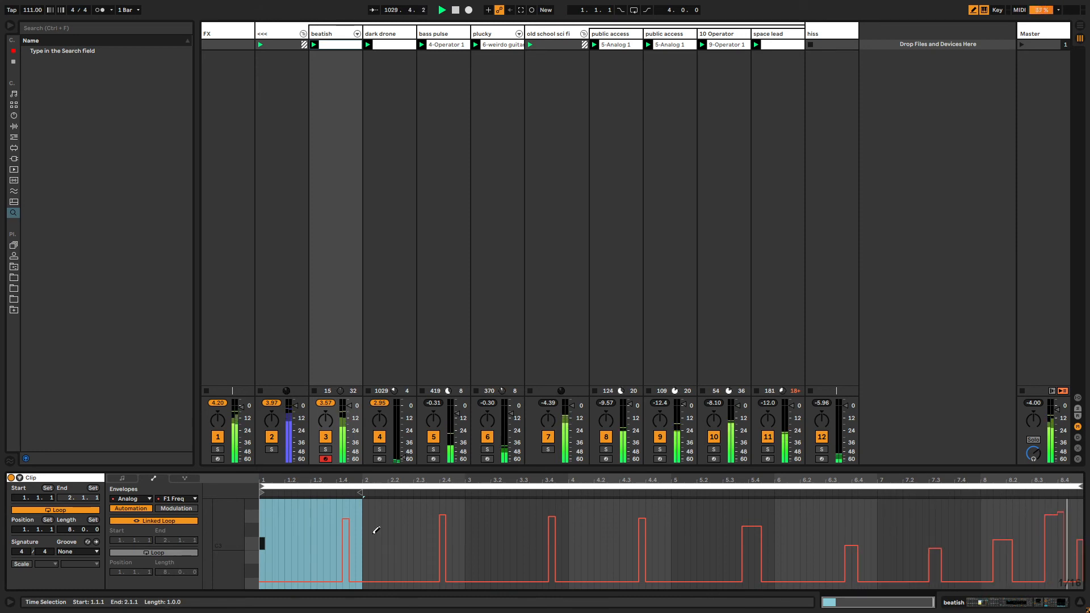
click(278, 529)
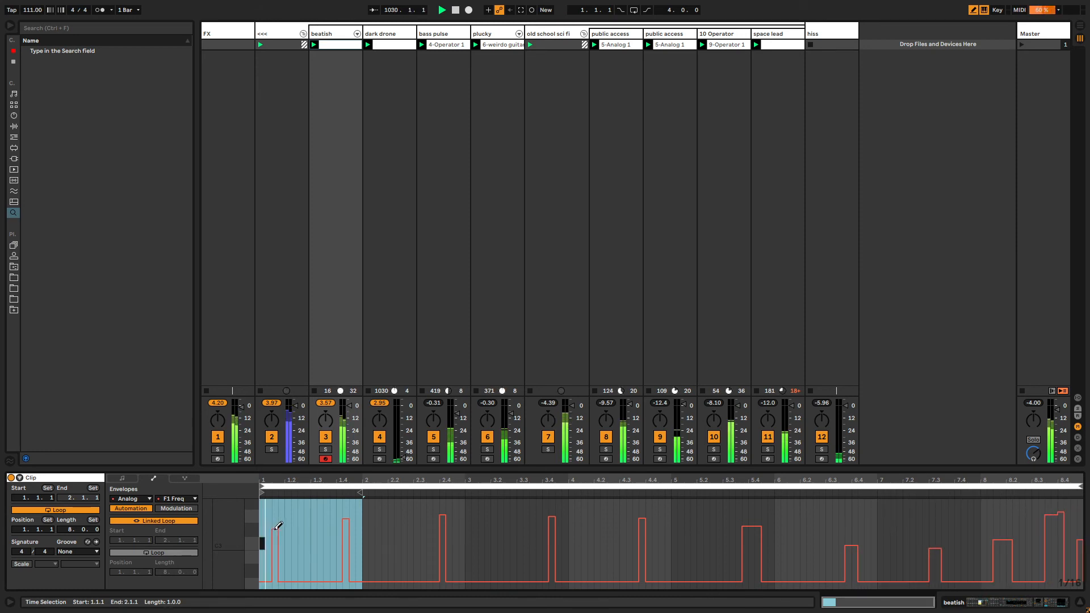
- Unlink the F1 Freq envelope's loop from the clip and set its length to 8.0.3
click(161, 522)
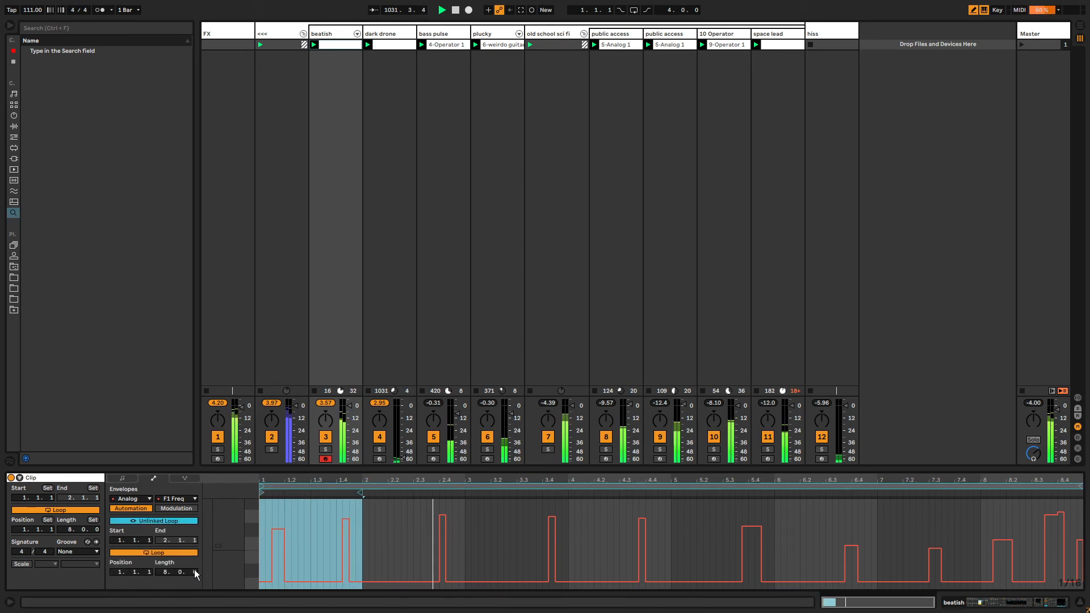
drag(194, 570, 194, 565)
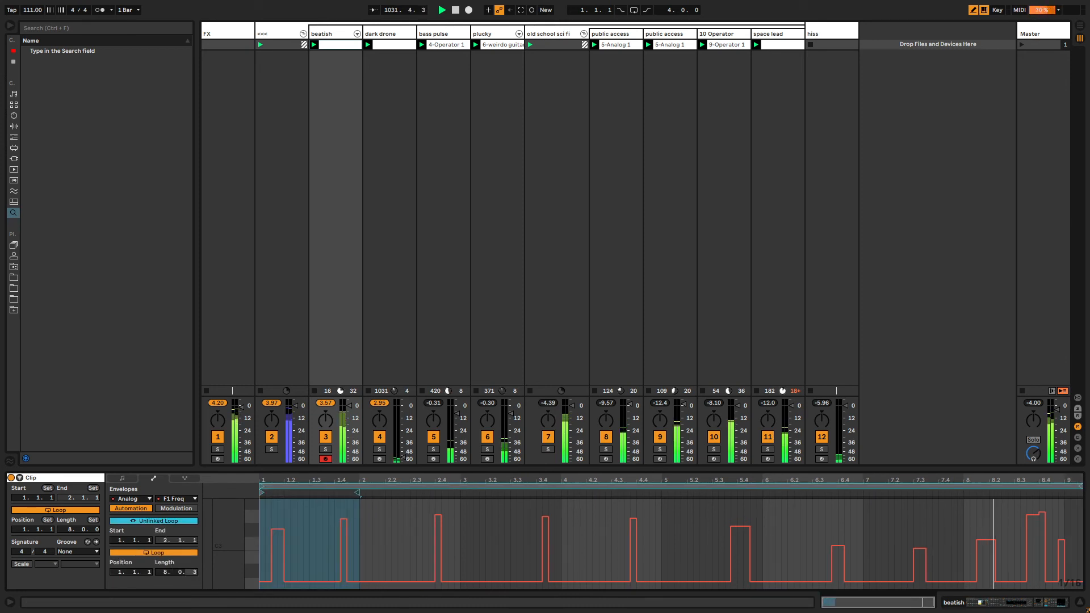
- Set Filter 1's resonance in the beatish kik's Analog to 66 % and display the Amp1 envelope
click(329, 32)
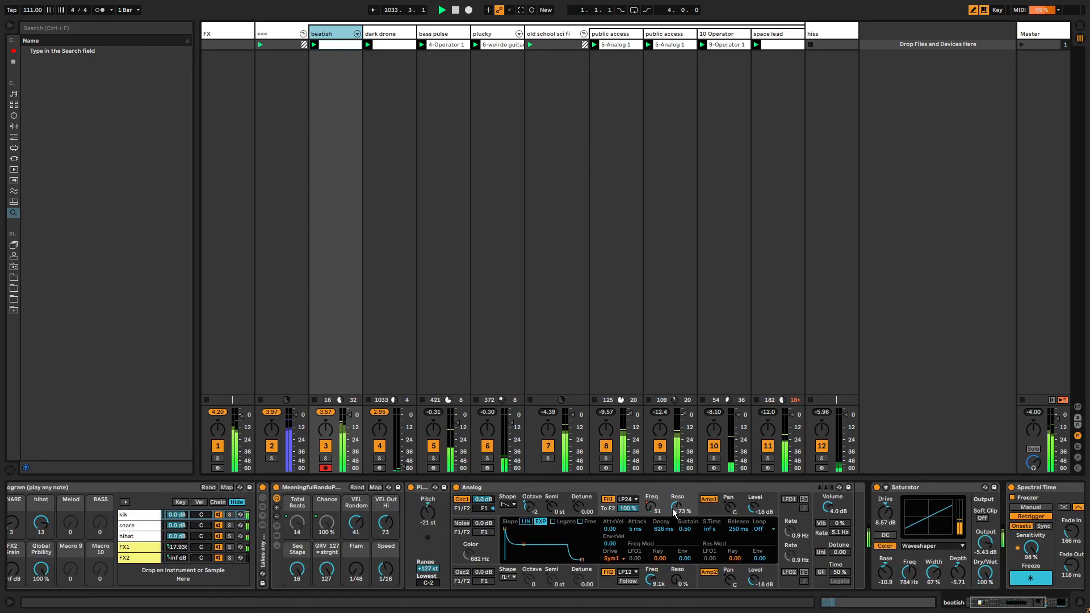
drag(676, 507, 676, 527)
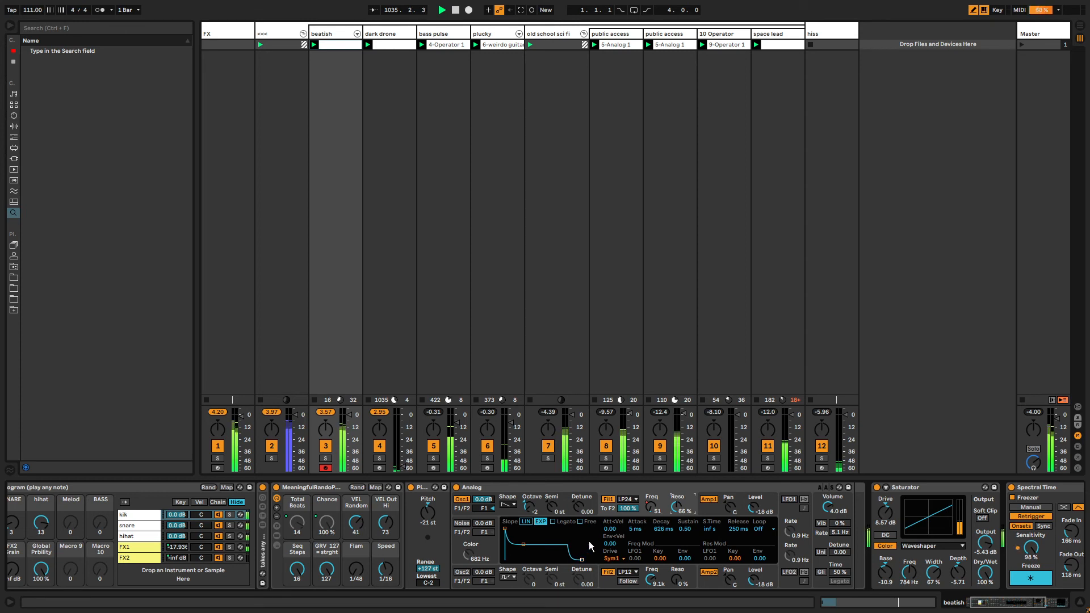
click(704, 511)
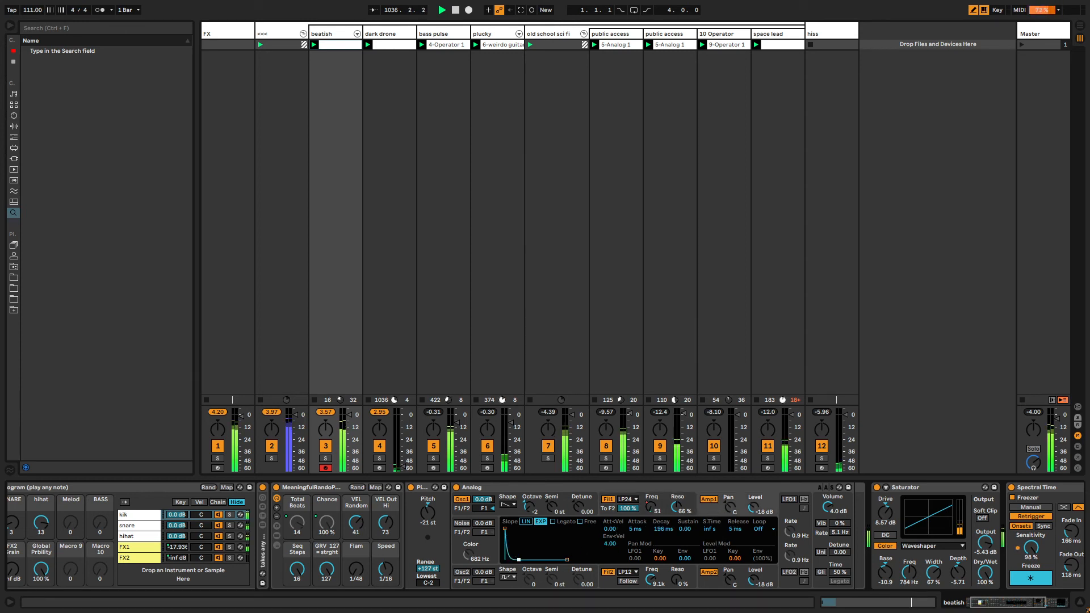
- Audition the Osc1 shapes in the kik's Analog, including sawtooth, and end on the sine wave
click(512, 504)
click(509, 540)
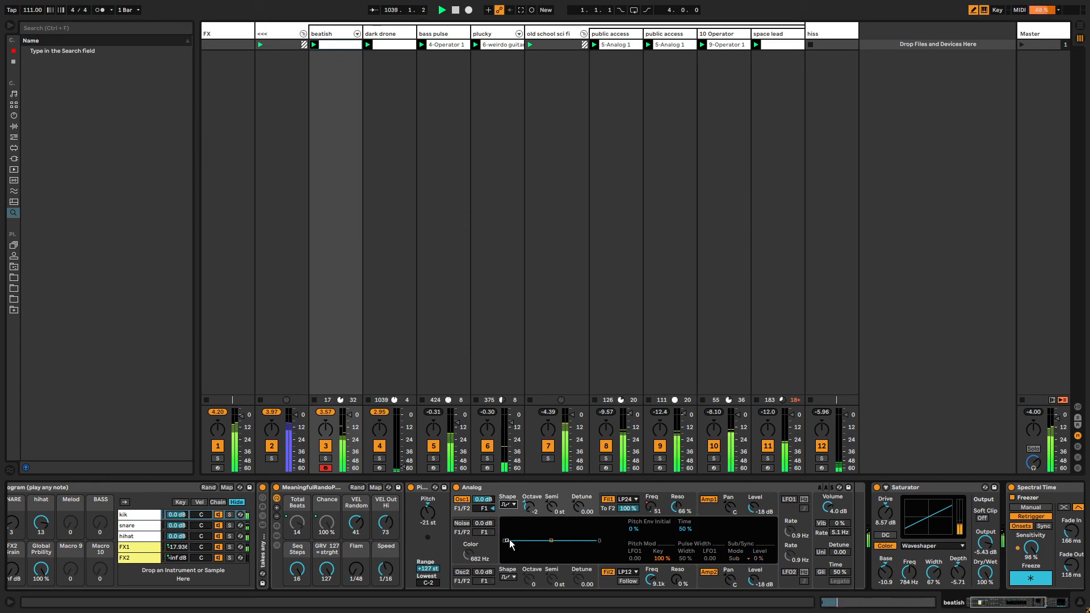
click(507, 506)
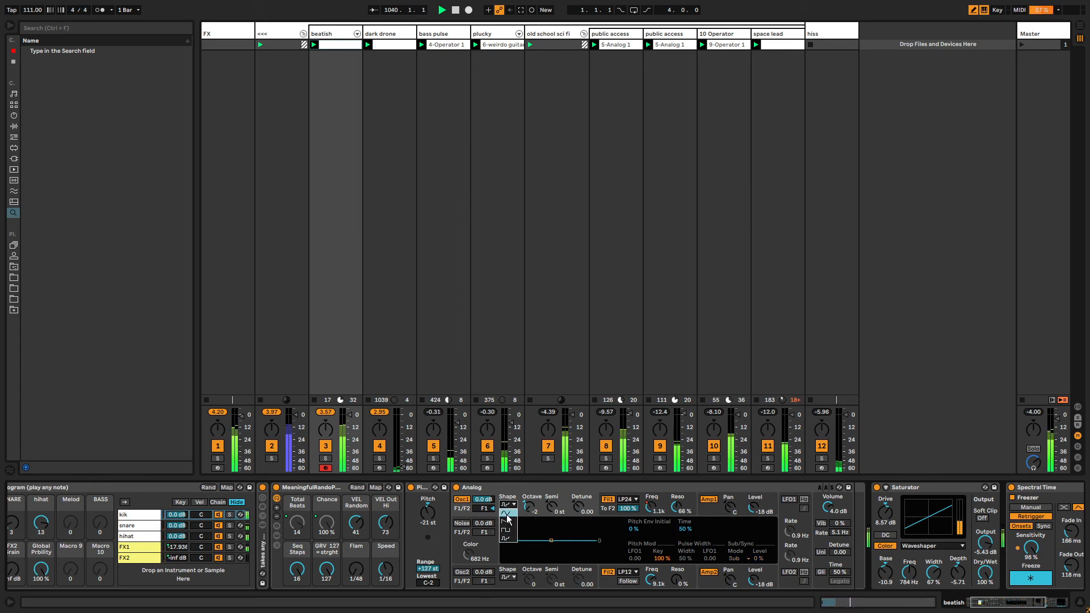
click(507, 521)
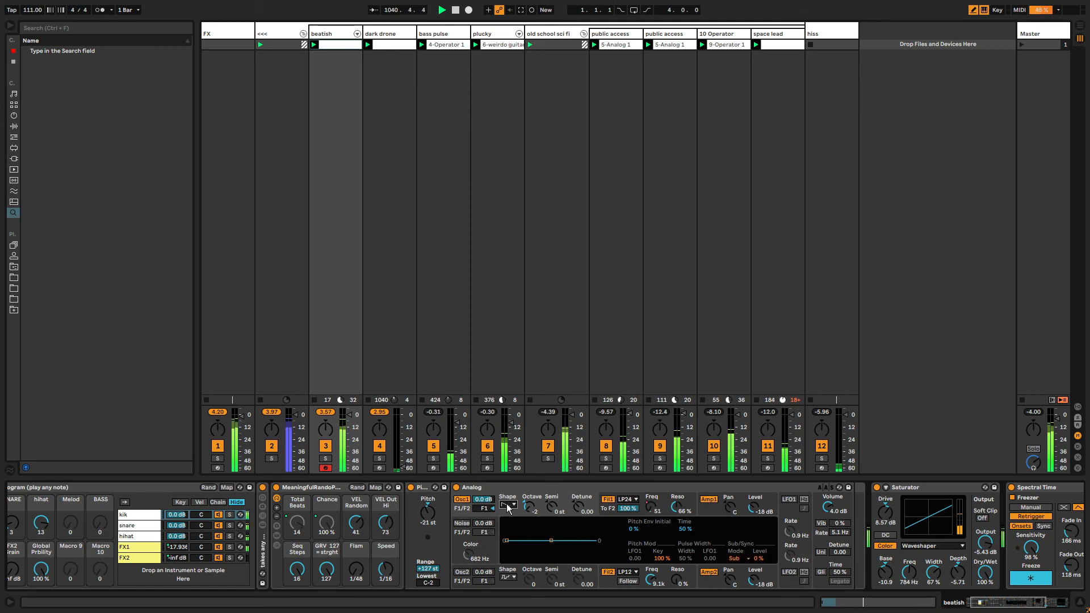
click(508, 506)
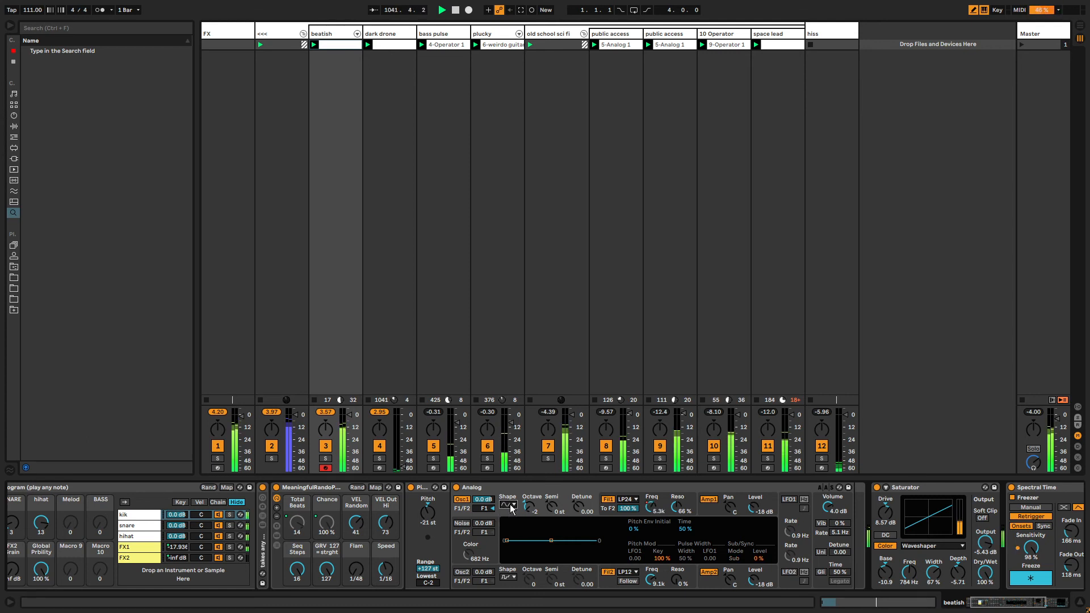
- Show the automation of the kik Analog's Osc1 Shape and draw stepped waveform changes from bar 1 to early bar 4
right_click(510, 504)
click(546, 316)
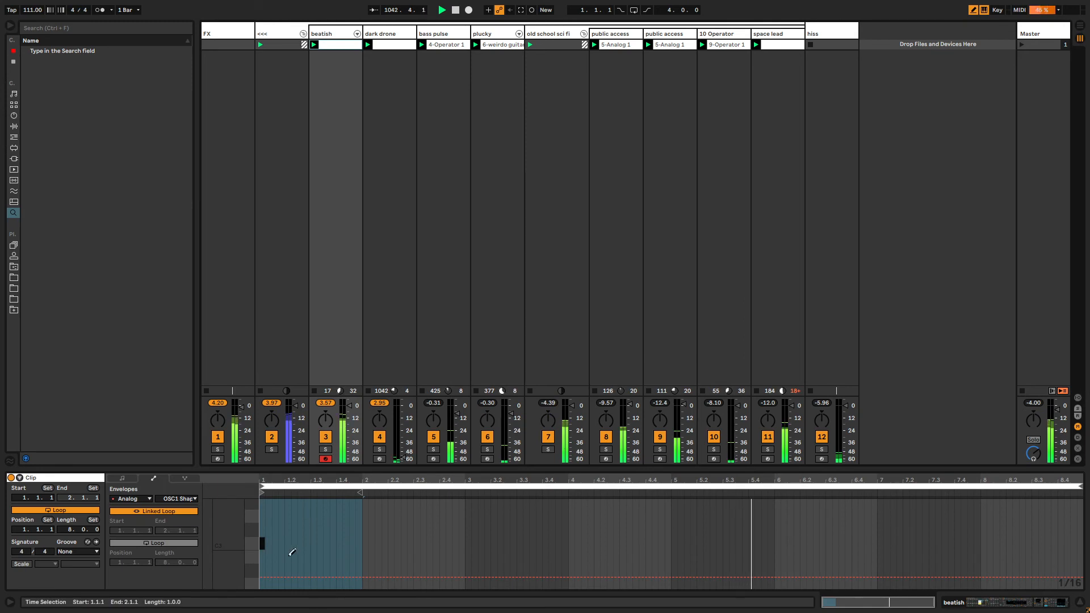
mouse_move(265, 537)
mouse_down()
mouse_move(282, 536)
mouse_move(300, 574)
mouse_move(376, 532)
mouse_move(521, 539)
mouse_move(600, 511)
mouse_up()
- Unlink the OSC1 Shape envelope's loop from the clip and shorten its length to 3.3.1
click(160, 511)
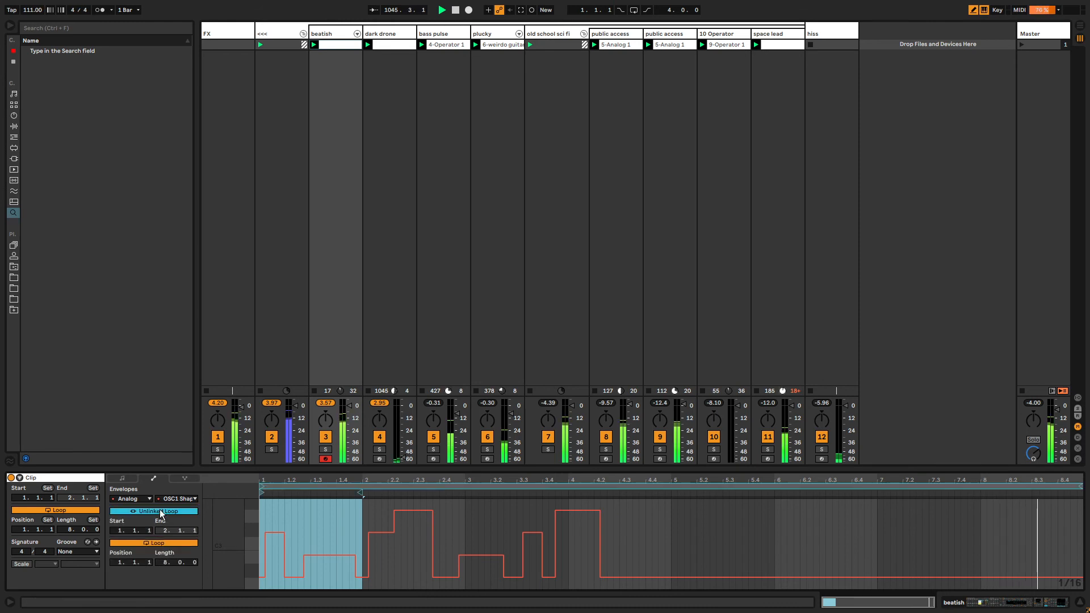
drag(1080, 487, 654, 506)
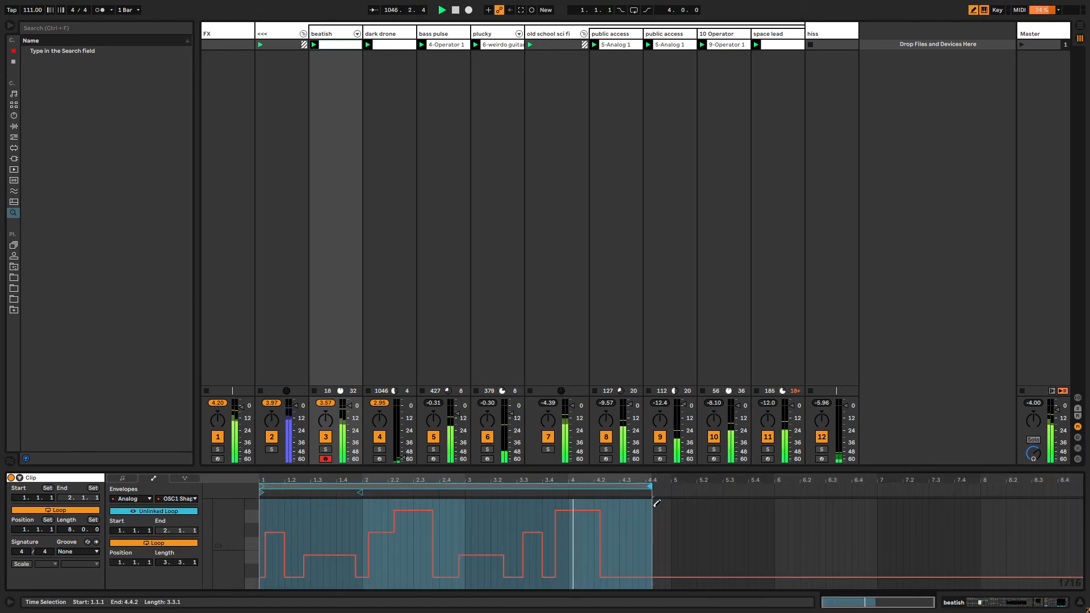
- Draw additional short waveform steps at varied levels throughout the shortened OSC1 Shape loop
drag(485, 511, 499, 542)
drag(628, 532, 652, 533)
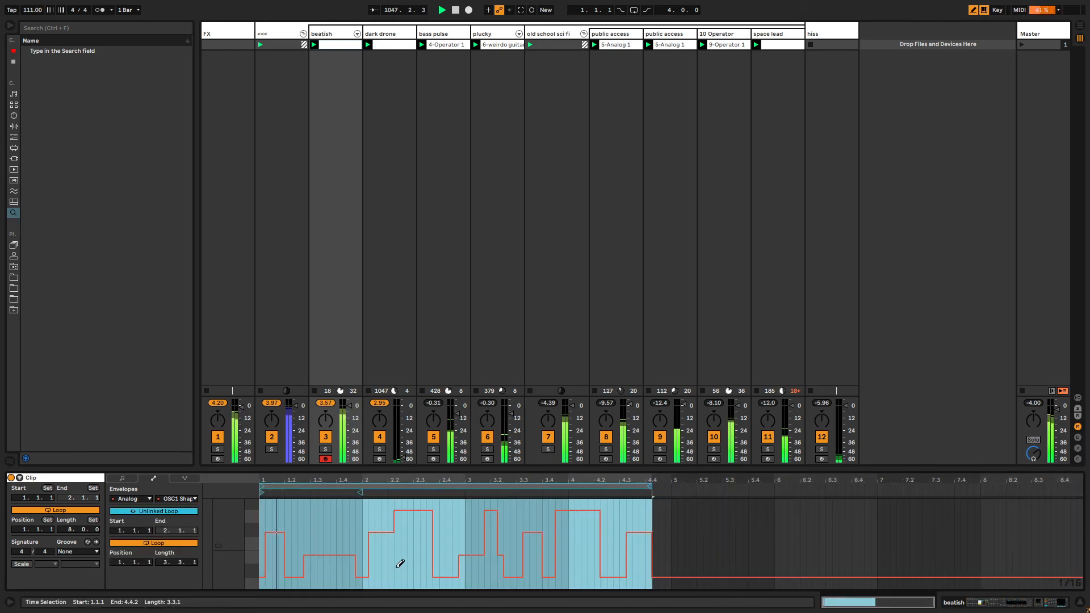
drag(397, 567, 383, 566)
click(353, 515)
drag(416, 527, 423, 530)
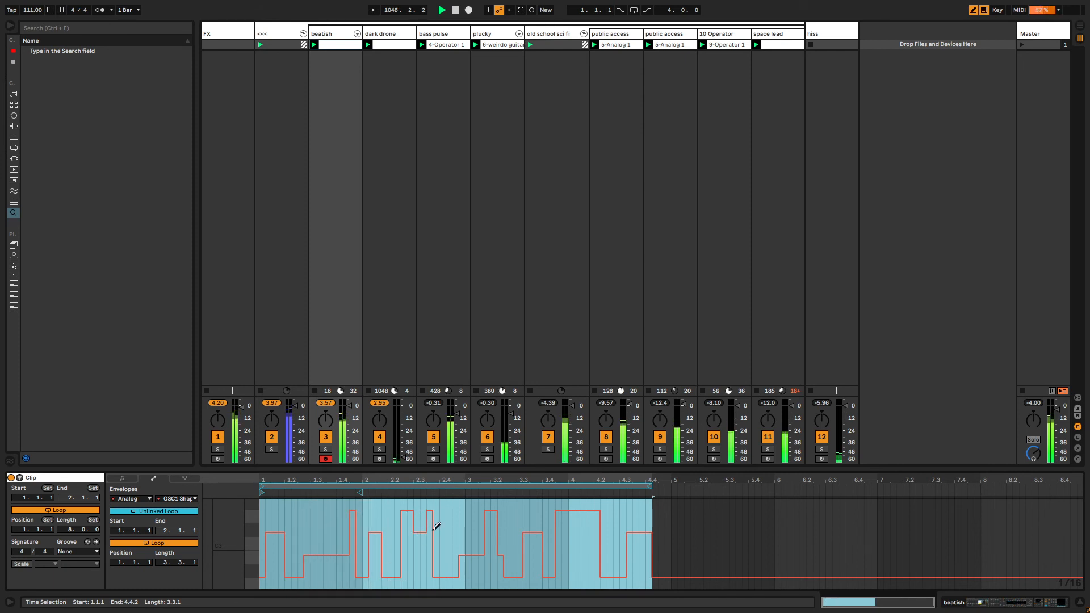
click(468, 532)
click(532, 510)
click(582, 555)
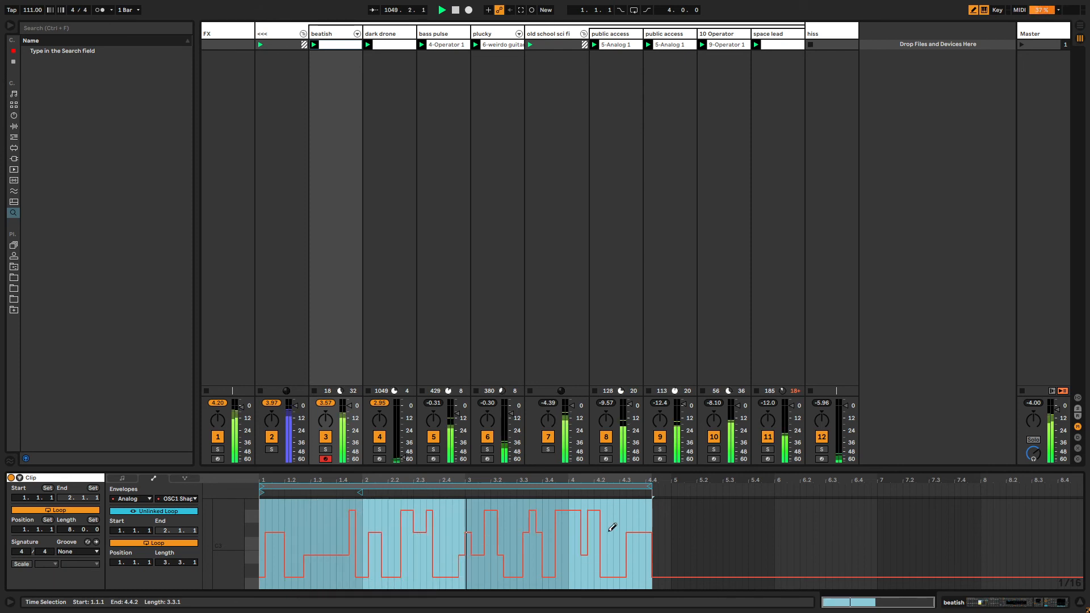
click(634, 511)
click(328, 511)
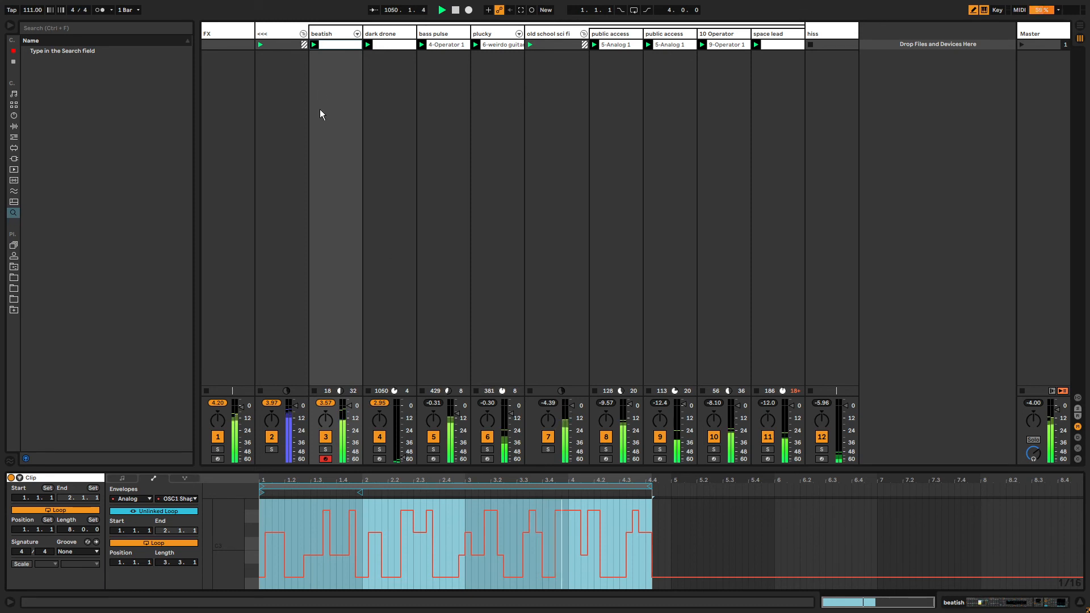
- Lower the Dry/Wet of the FX track's Hybrid Reverb to 34%
click(324, 34)
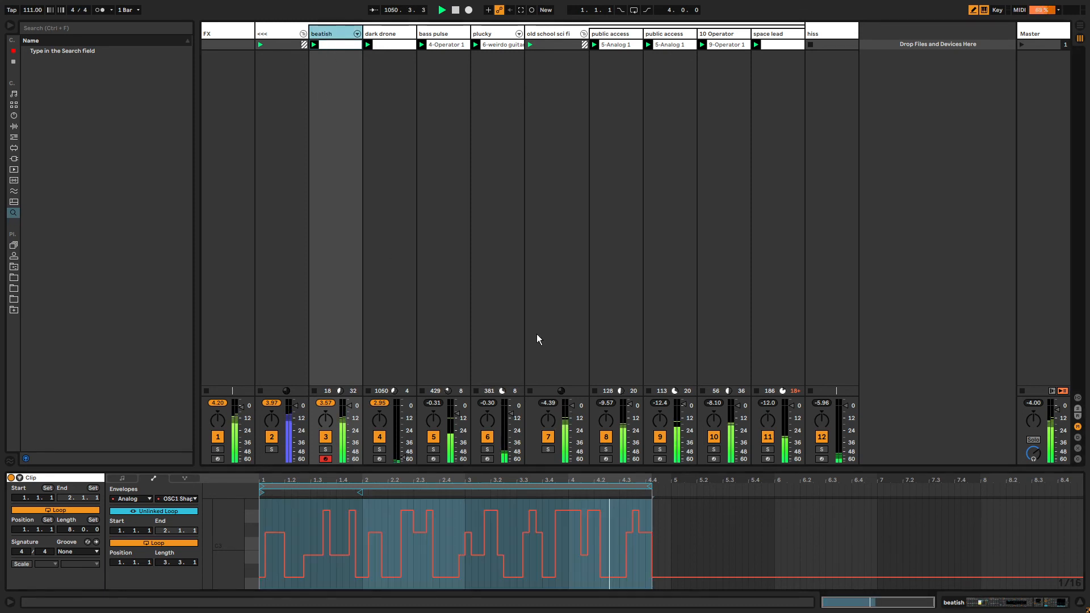
click(328, 35)
click(218, 32)
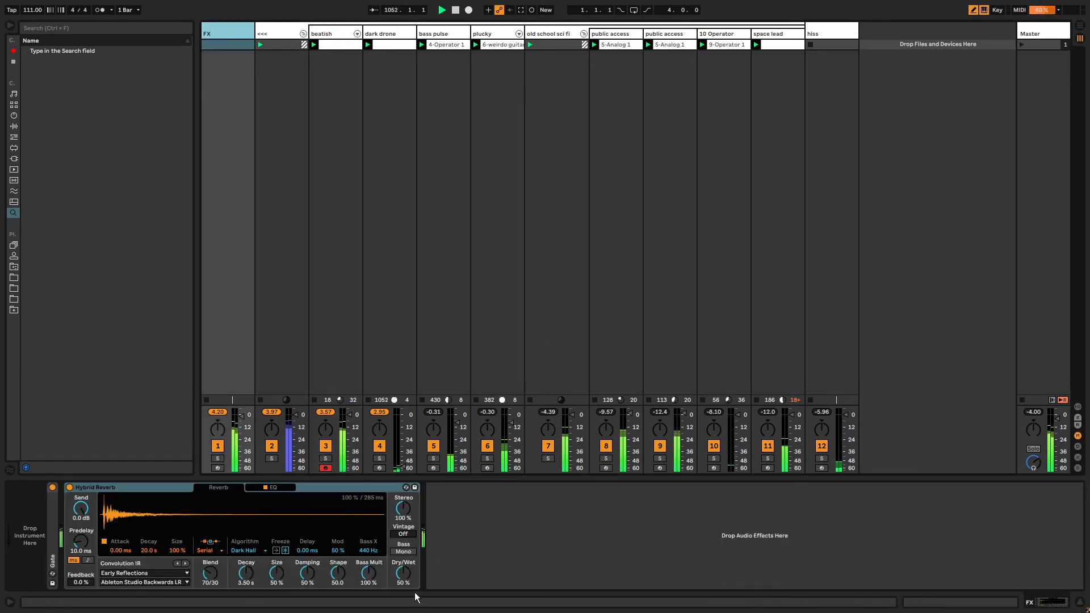
drag(404, 574, 403, 590)
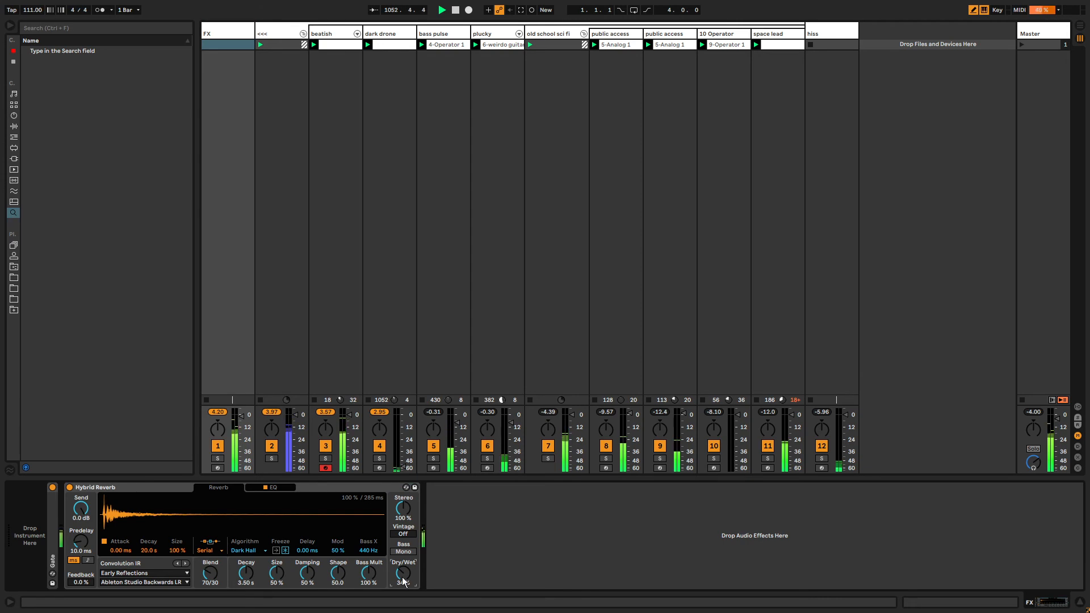
- Raise the dark drone track's volume and copy the hiss track's Compressor to the end of its device chain
click(338, 34)
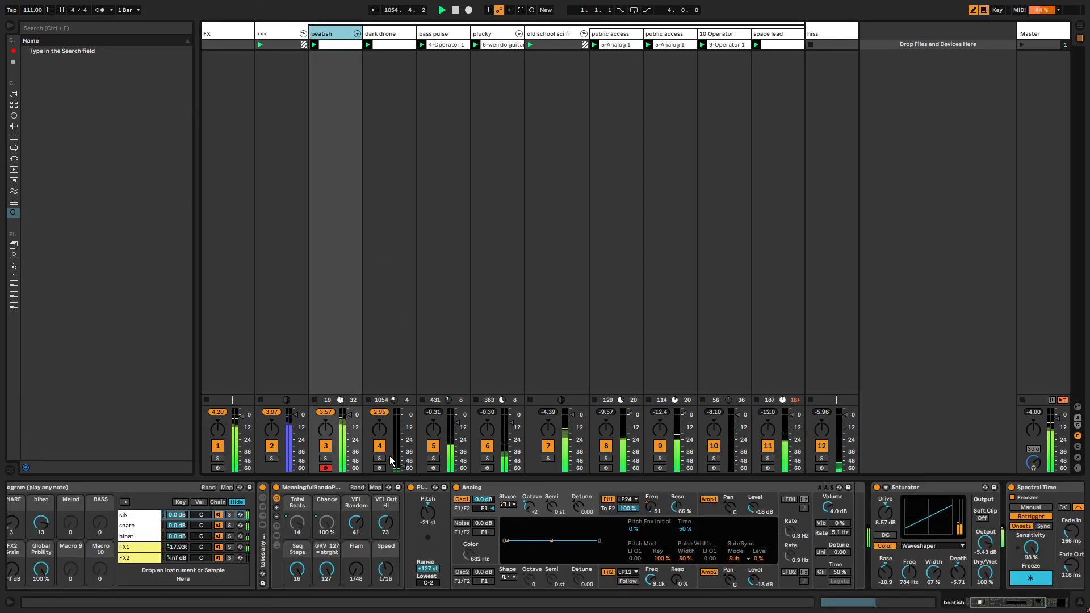
drag(404, 466, 403, 424)
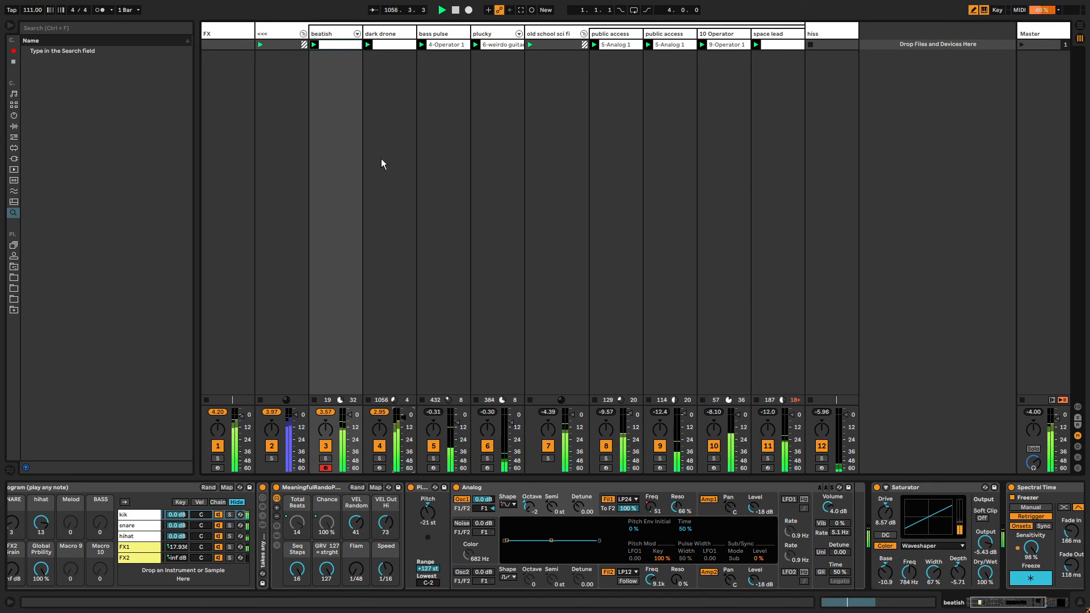
click(382, 37)
click(834, 35)
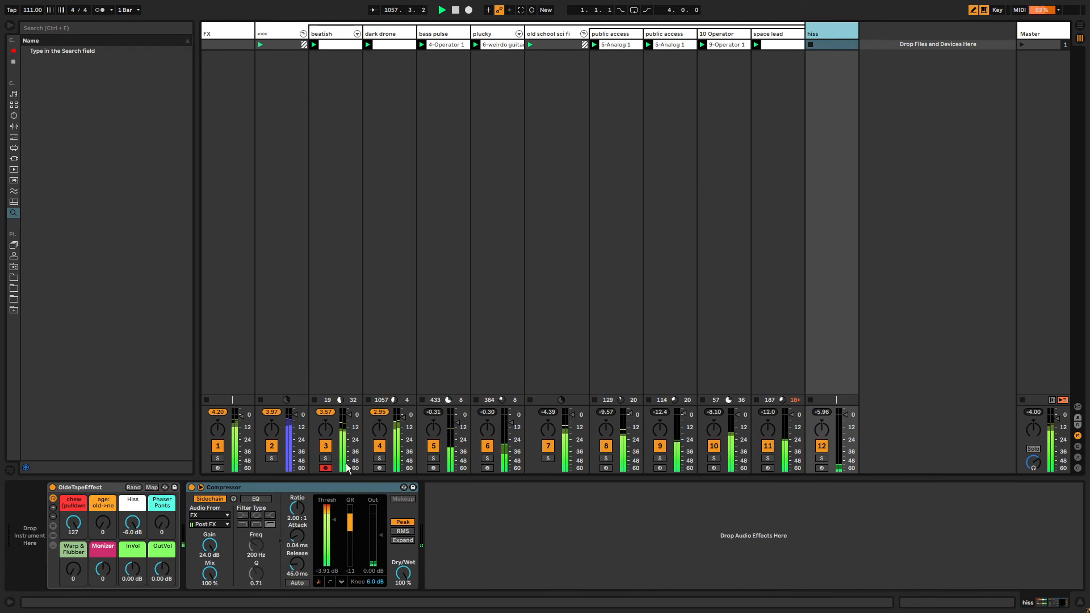
click(382, 35)
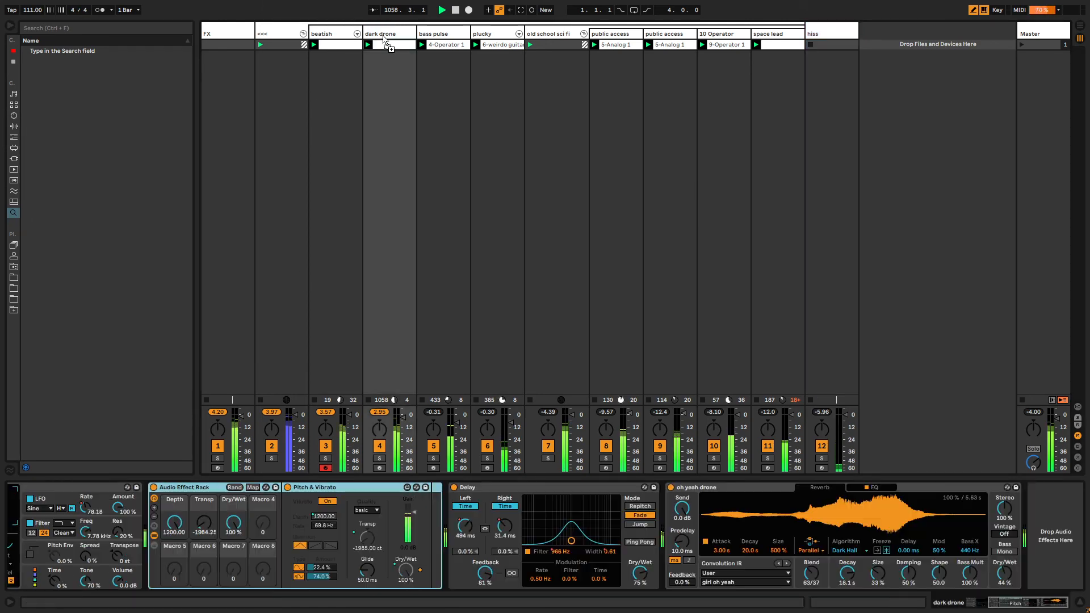
key(ctrl+v)
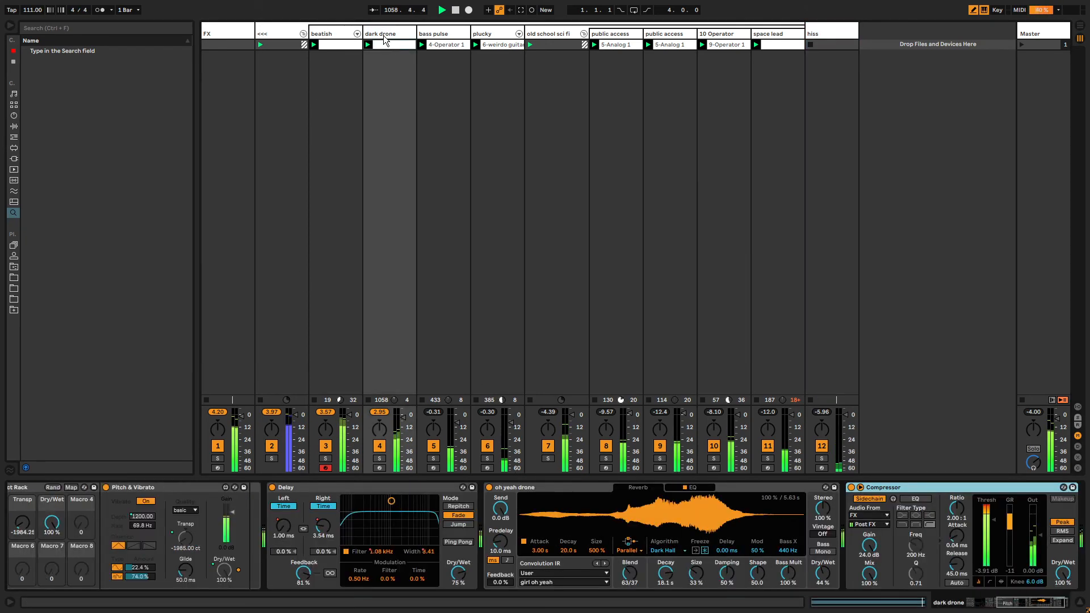
- Sidechain the dark drone Compressor from beatish with 0.09 ms attack and 73.9 ms release, and lower the oh yeah drone reverb's Dry/Wet to 38%
click(880, 519)
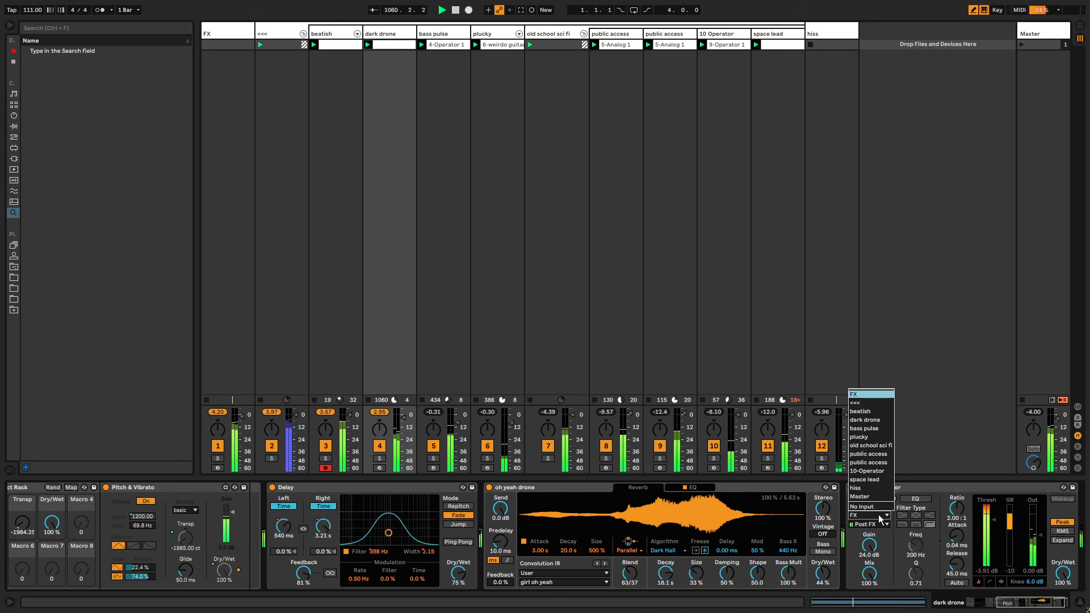
click(863, 413)
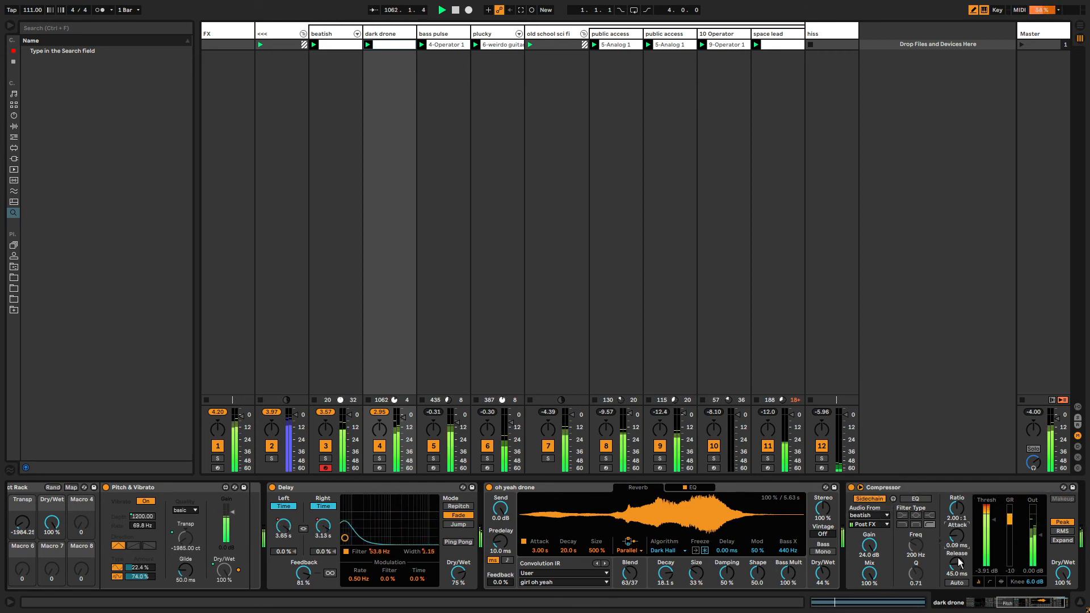
scroll(874, 549, right, 2)
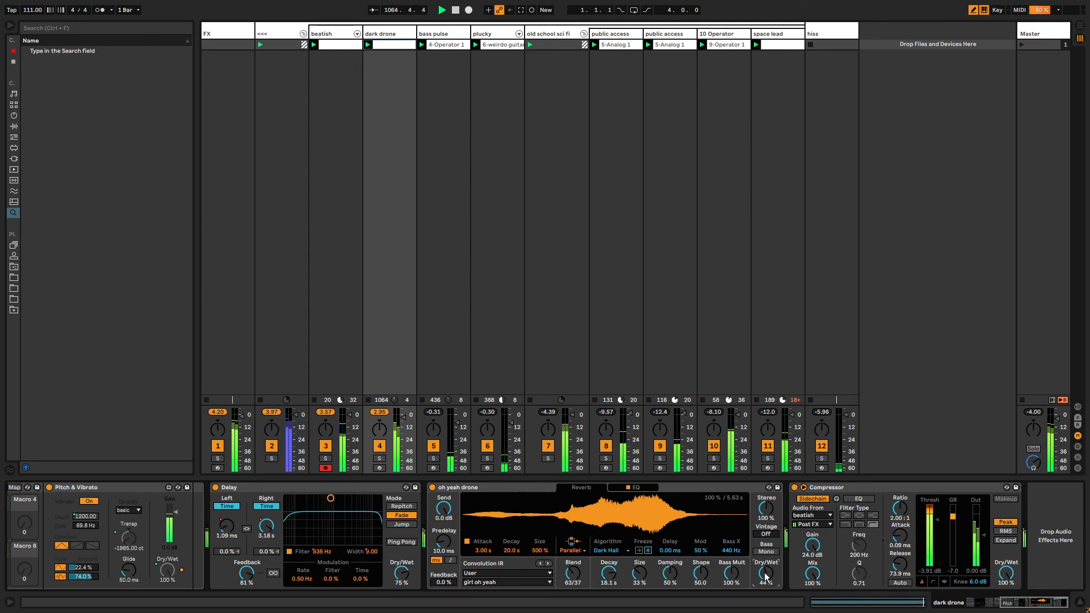
drag(766, 577, 766, 583)
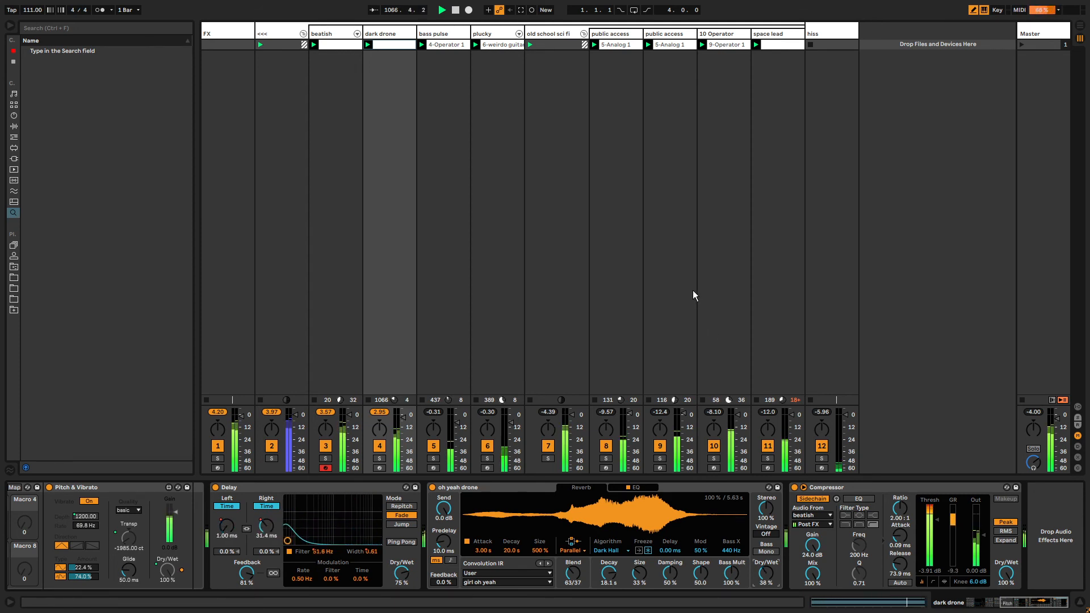
- Copy the plucky track's second tremelo after the Delay with Amount at 100%, and set the track volume to -8.0 dB
click(487, 446)
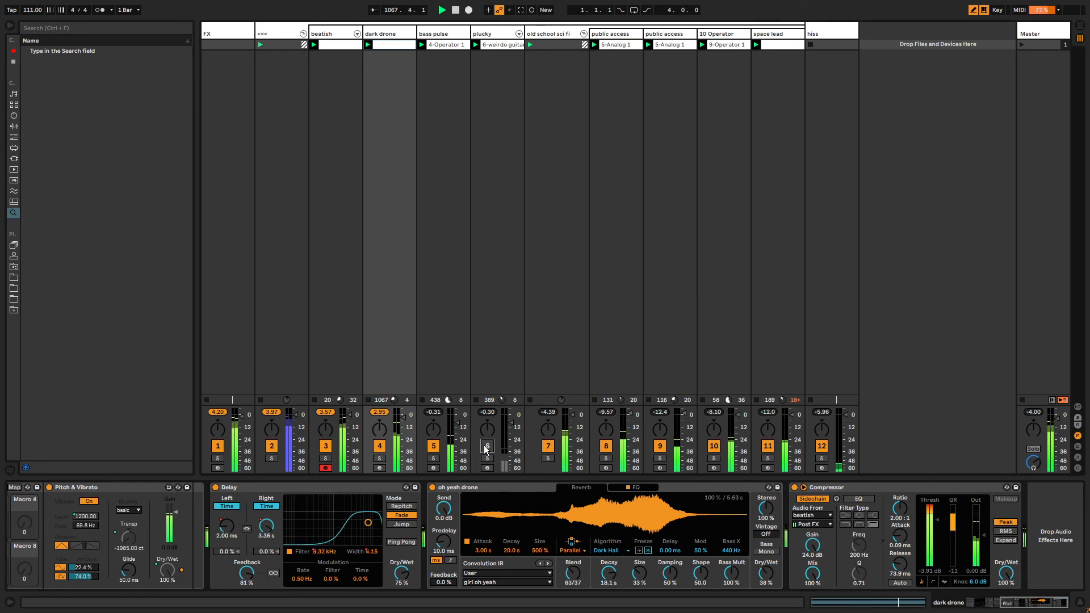
click(482, 33)
drag(308, 487, 1038, 513)
drag(977, 546, 977, 514)
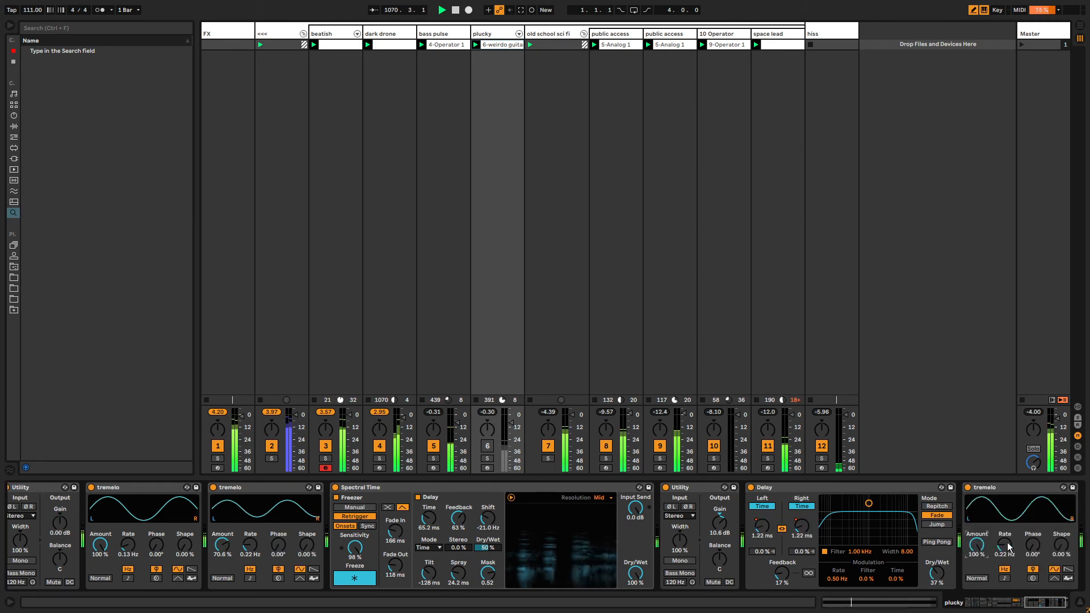
click(488, 448)
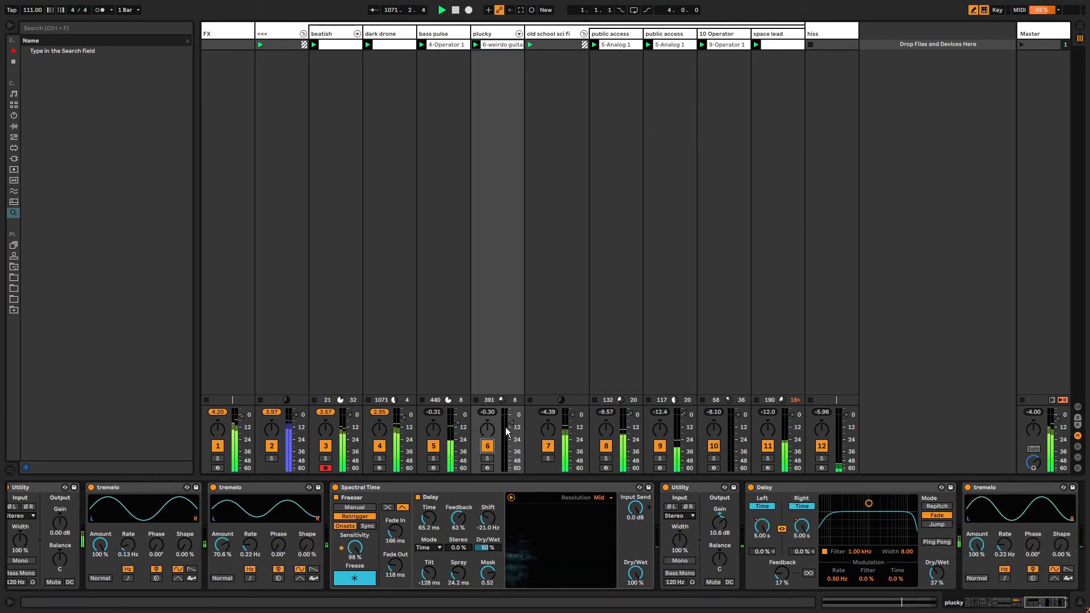
drag(511, 423, 511, 422)
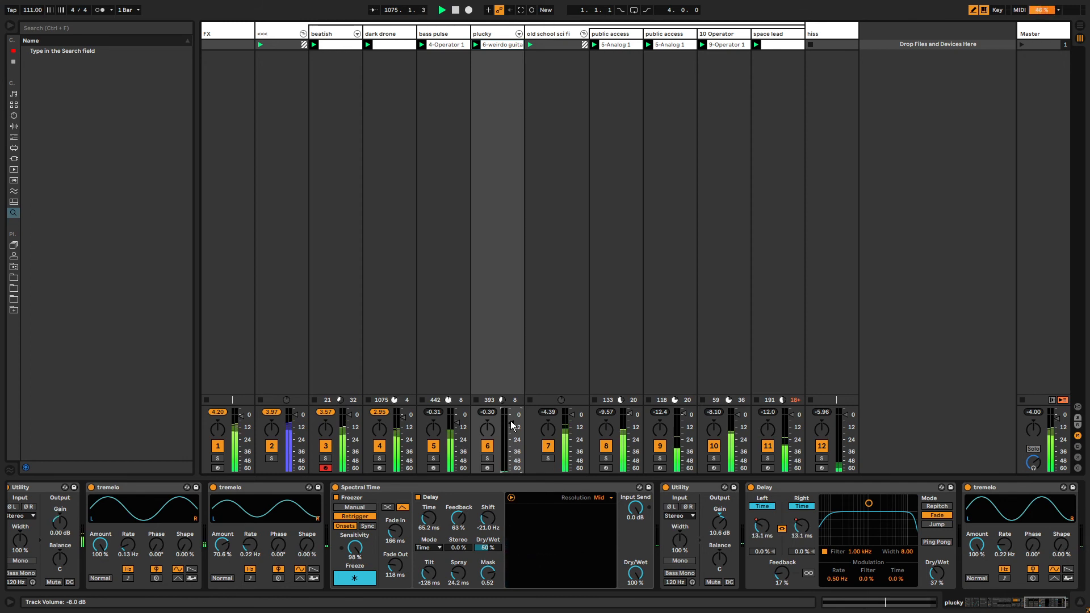
- Lower the set's tempo to 80 BPM
click(277, 41)
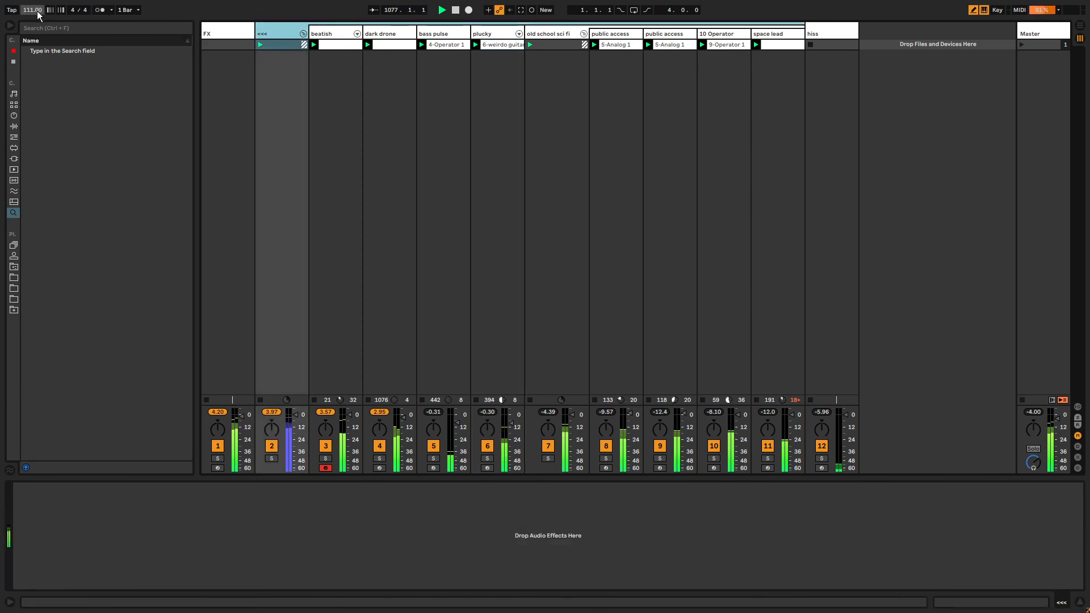
drag(36, 12, 36, 34)
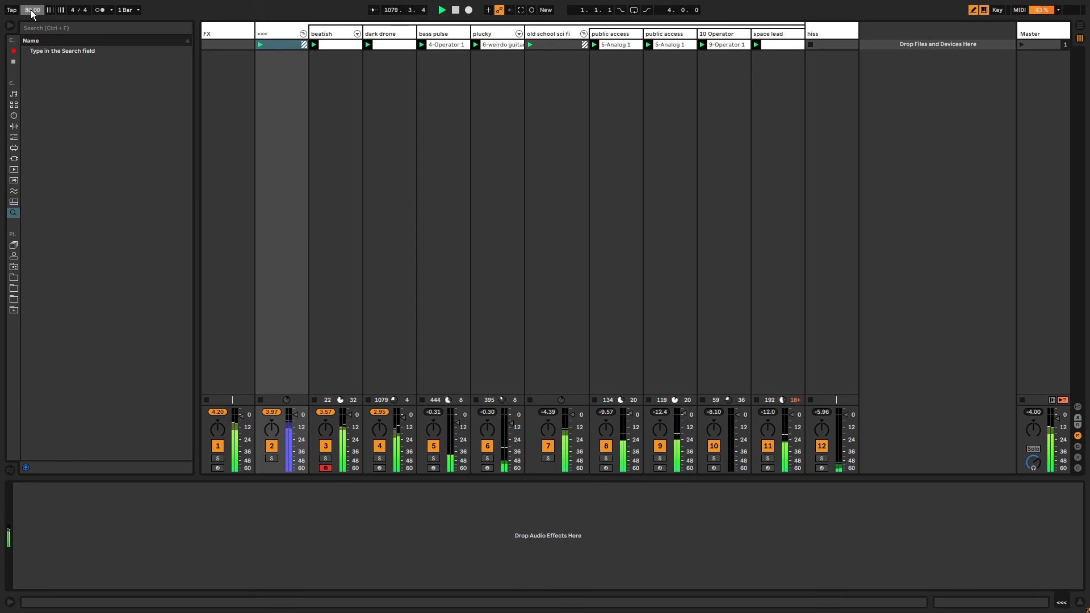
- Switch to OBS and toggle the mute of the Mic/Aux channel in the audio mixer
key(alt+Tab)
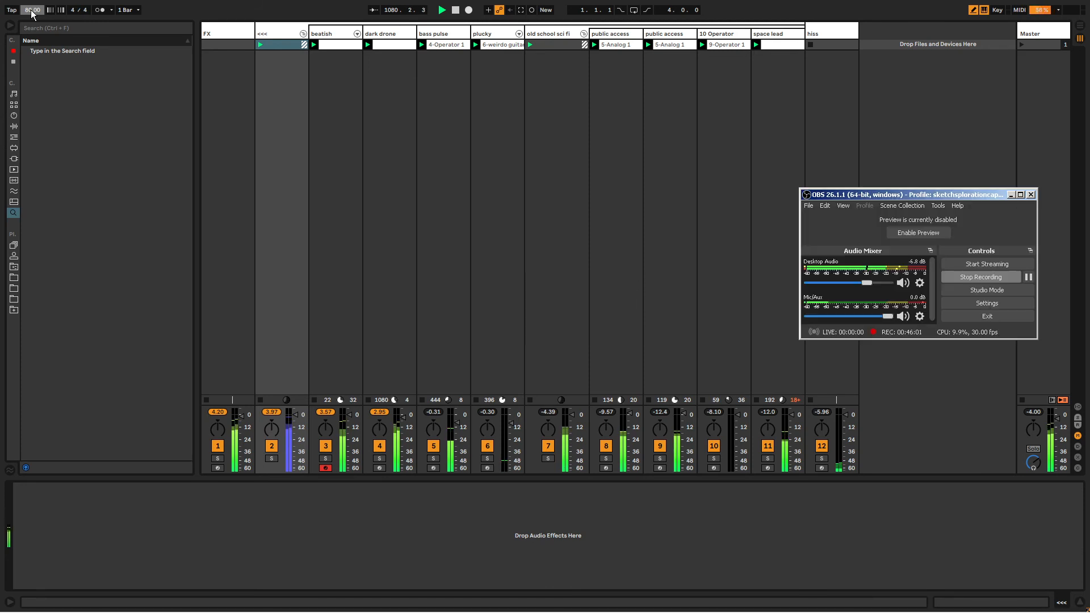
click(902, 317)
key(alt+Tab)
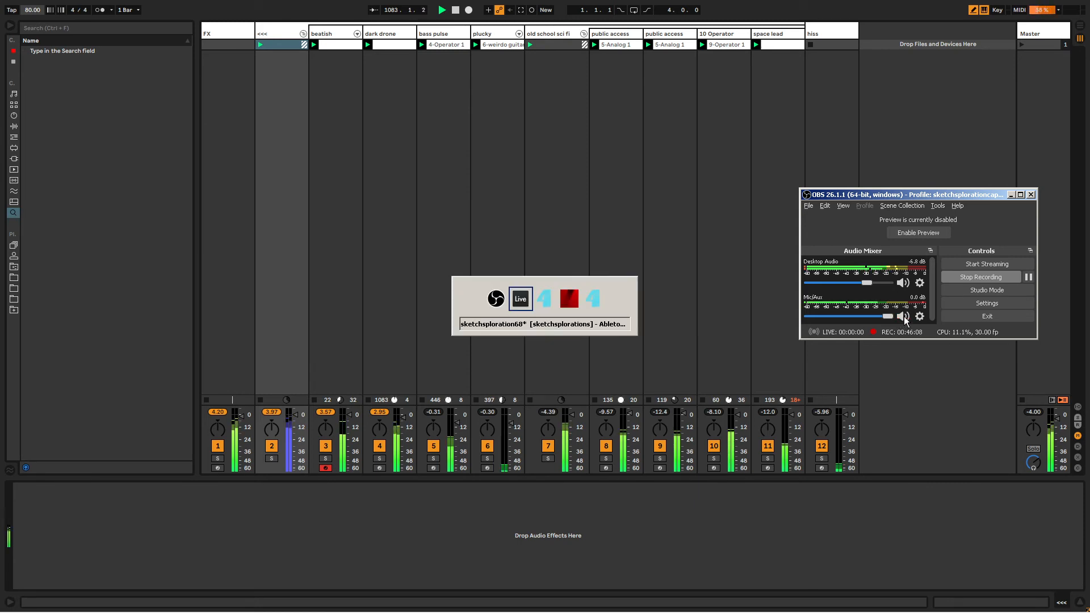
- Bring up the floating visuals window over the Session view and raise the set's tempo to 81 BPM
key(alt+Tab)
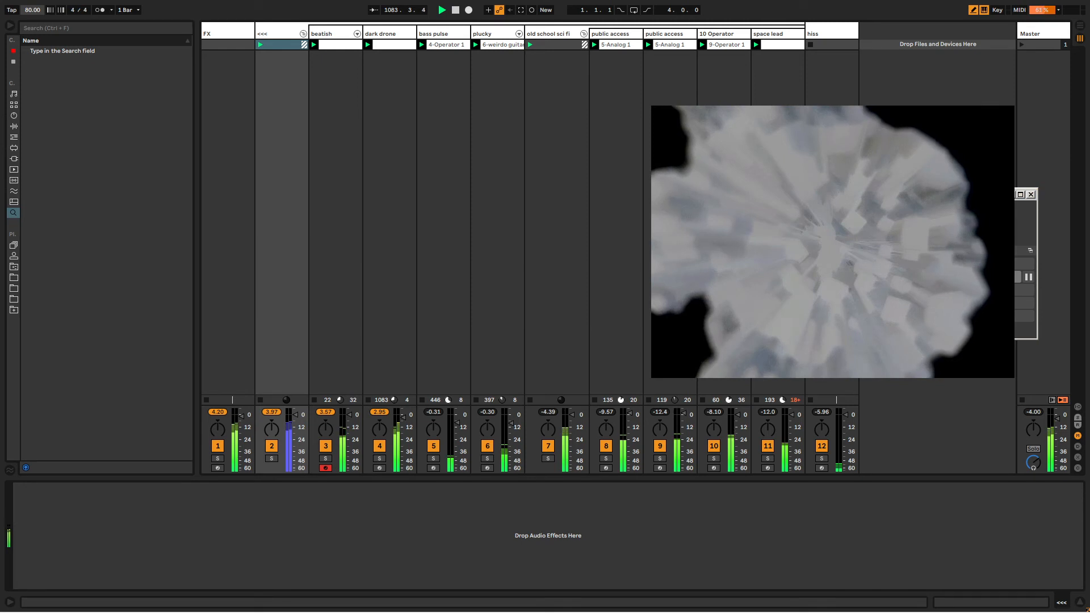
drag(917, 255, 945, 252)
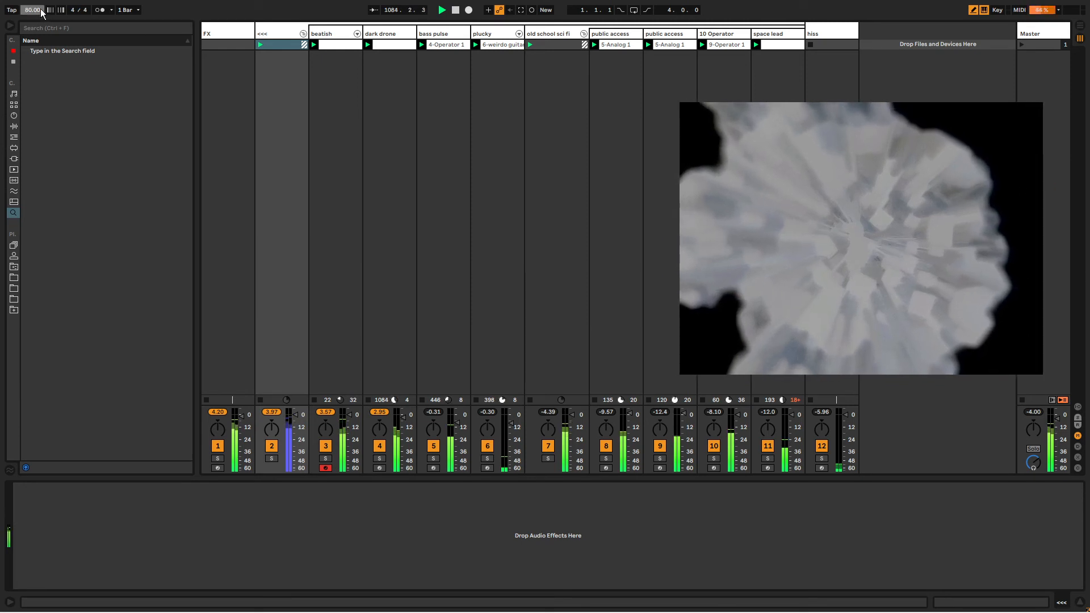
drag(40, 8, 39, 6)
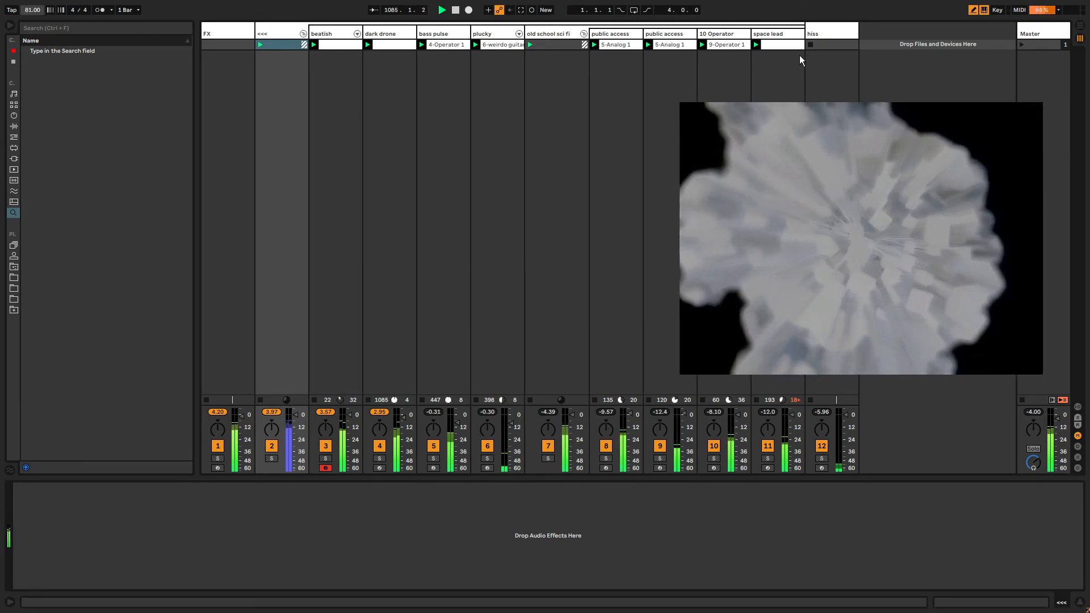
- Rearrange the floating visuals window and the OBS window over the Session view
click(832, 32)
drag(846, 122, 719, 132)
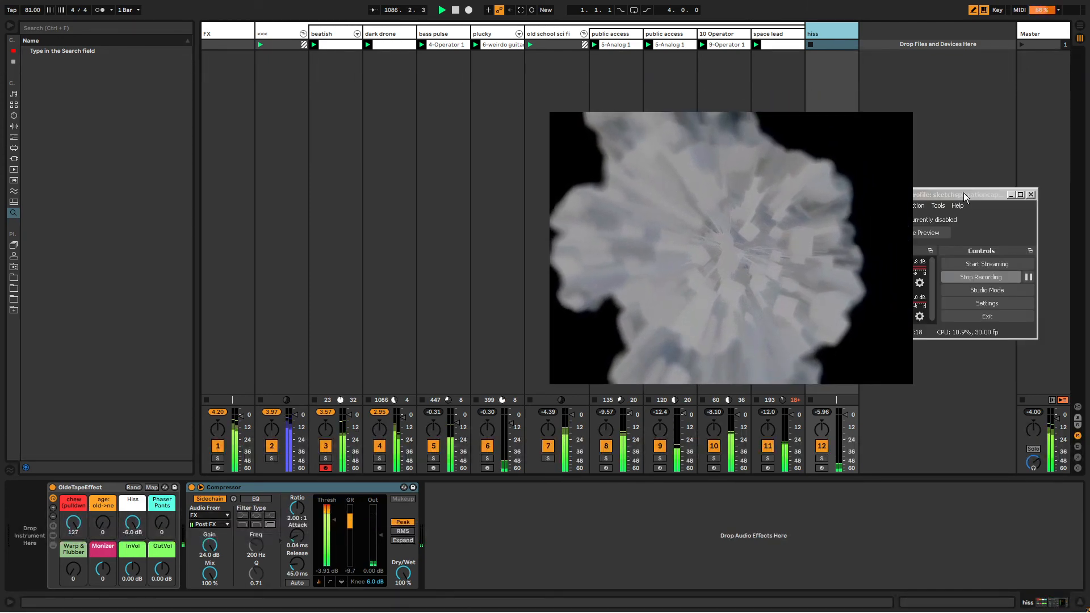
drag(963, 193, 895, 184)
drag(802, 162, 881, 155)
click(1040, 36)
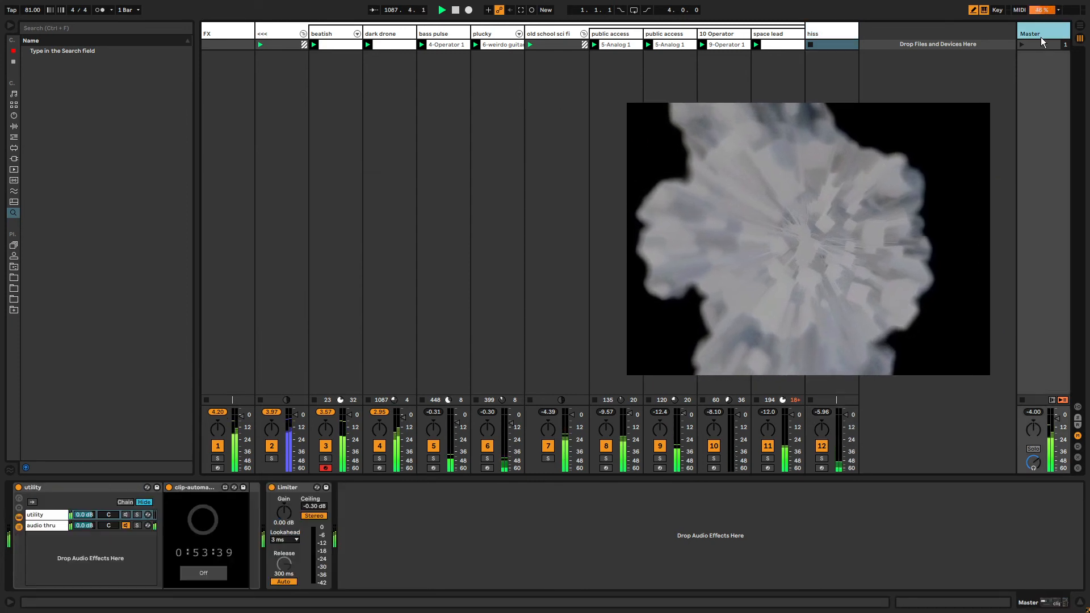
key(ctrl+shift+t)
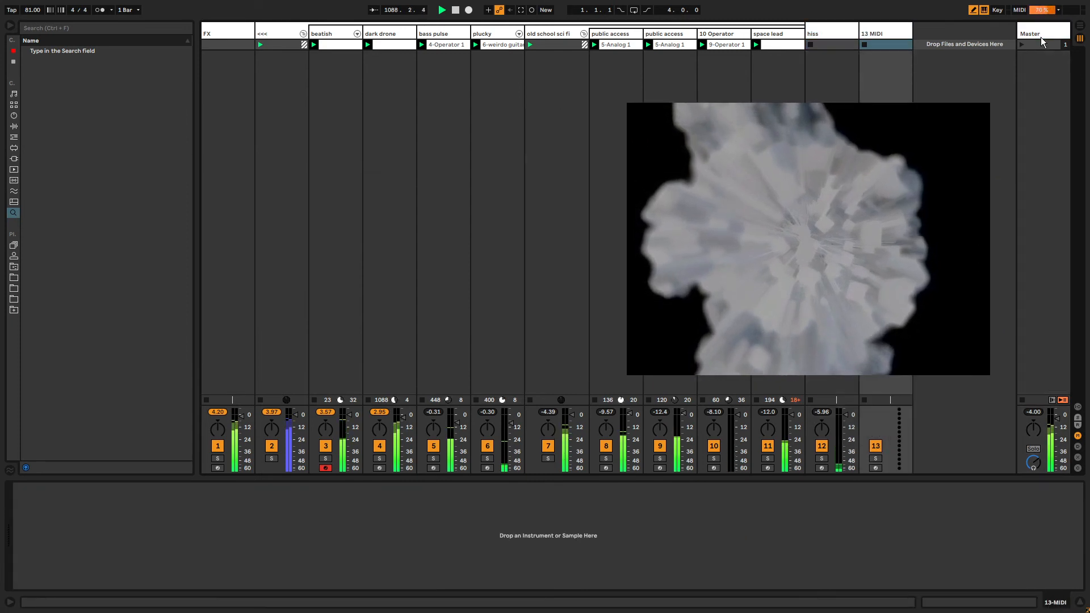
key(ctrl+z)
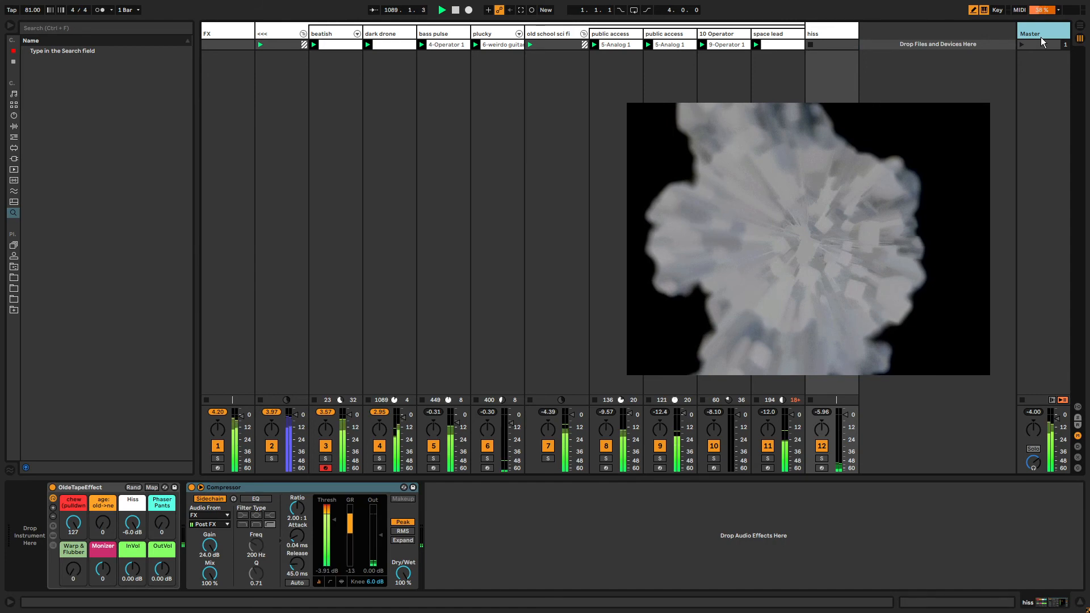
- Move the floating windows clear of the Master track's scene list and insert an empty scene below scene 1
right_click(1043, 48)
drag(862, 178, 702, 191)
click(891, 187)
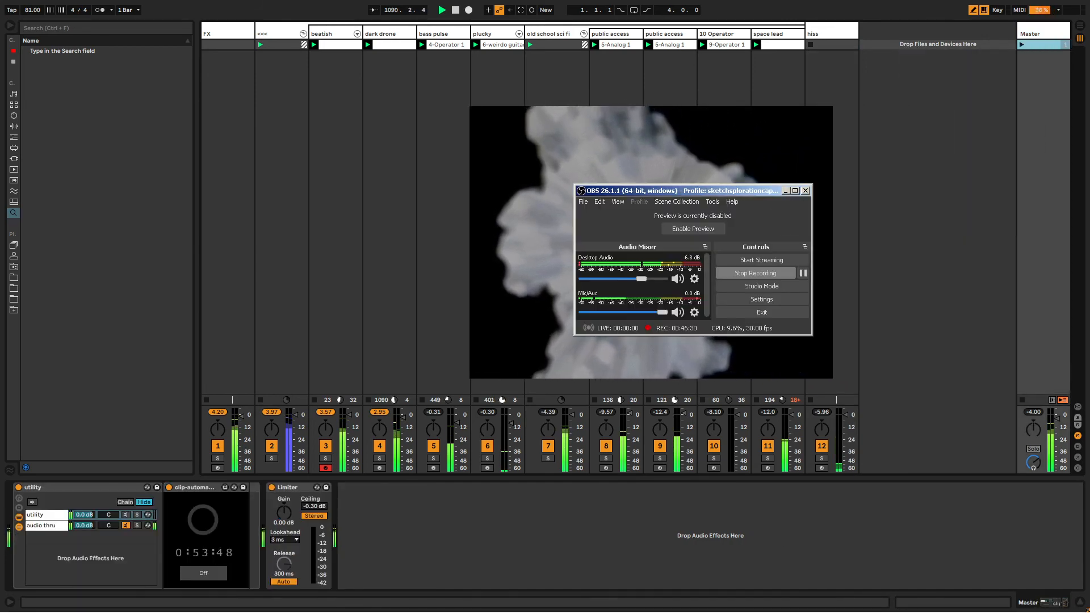
click(1040, 53)
right_click(1051, 49)
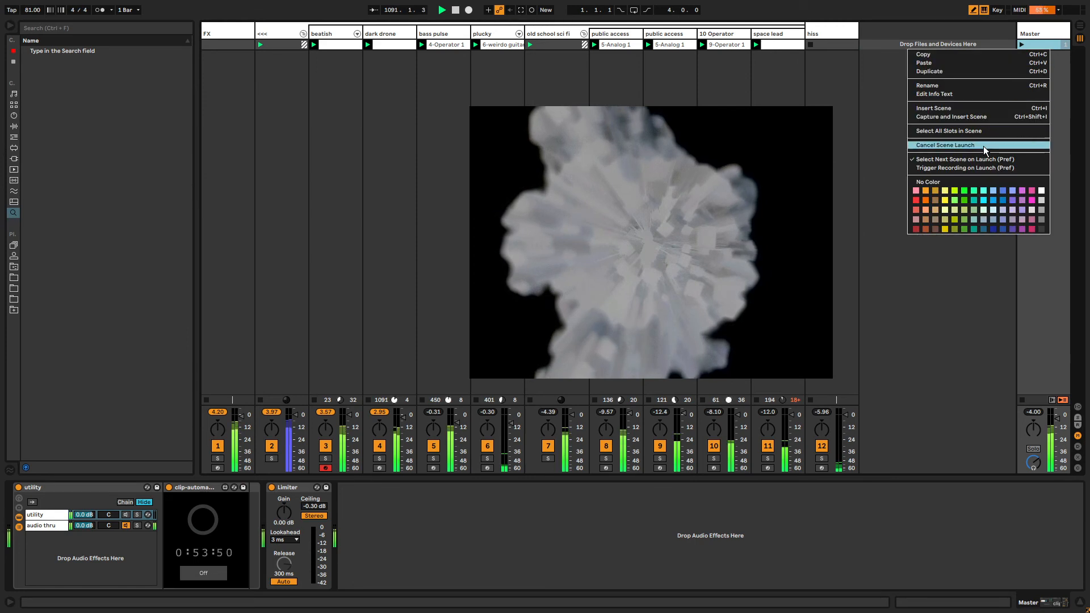
click(968, 111)
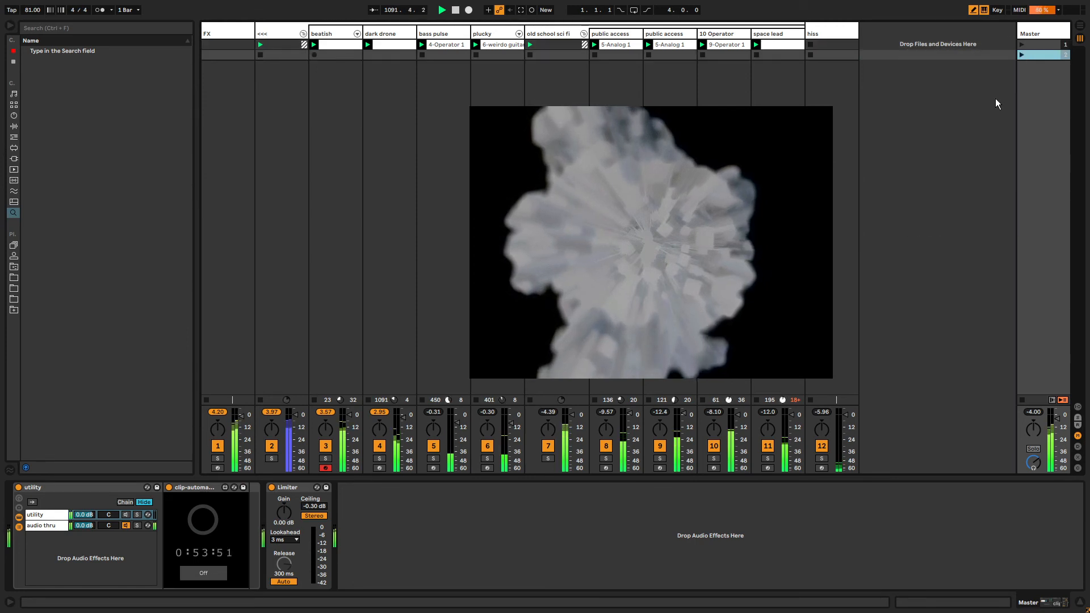
- Insert two more empty scenes below scene 2 and select scene 2
click(237, 69)
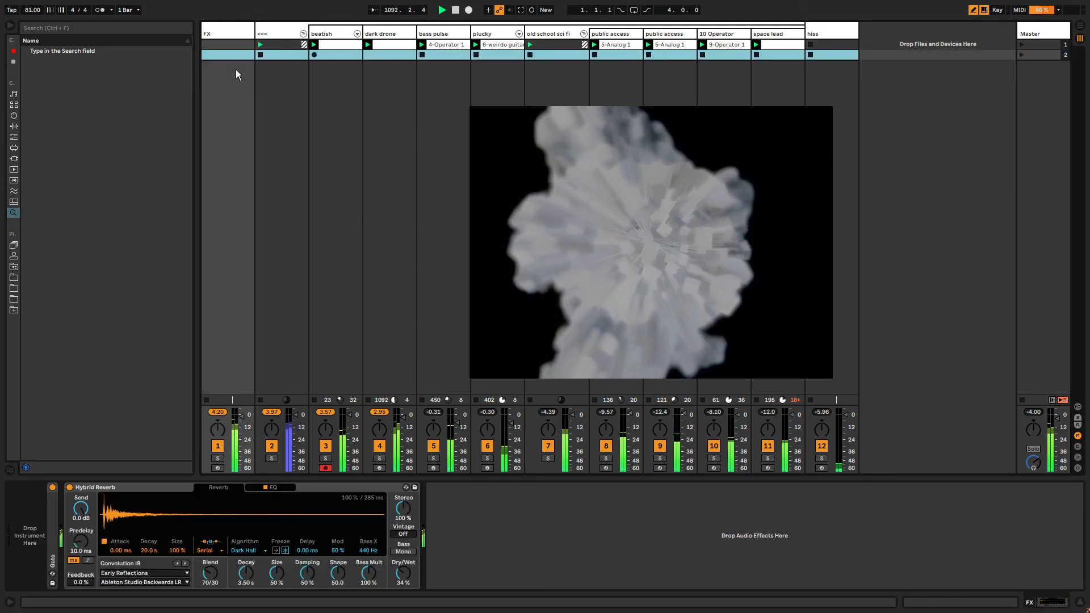
click(1047, 54)
key(ctrl+i)
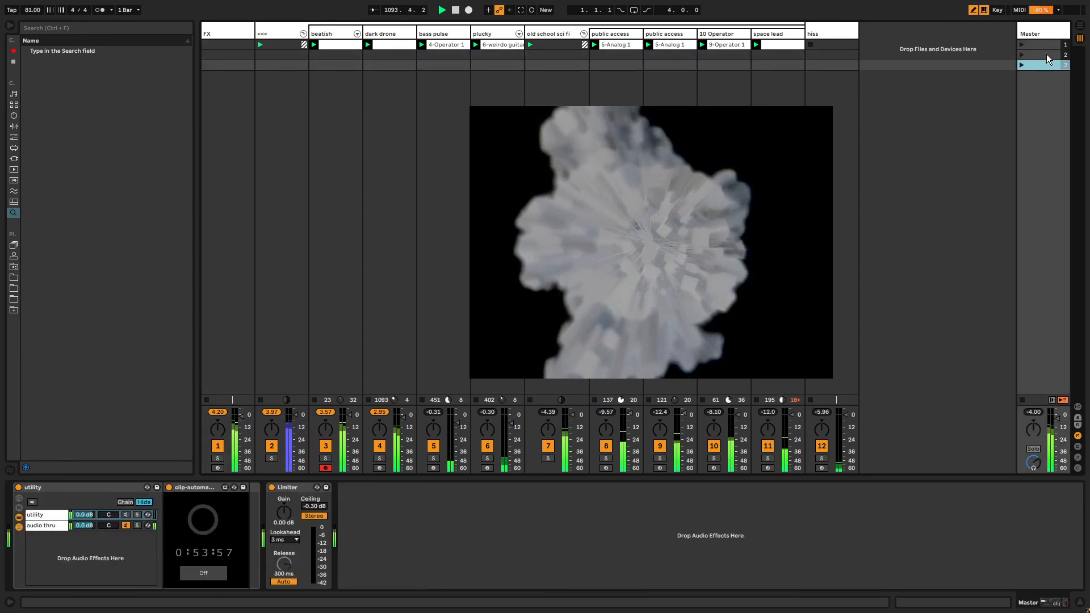
key(ctrl+i)
click(1047, 53)
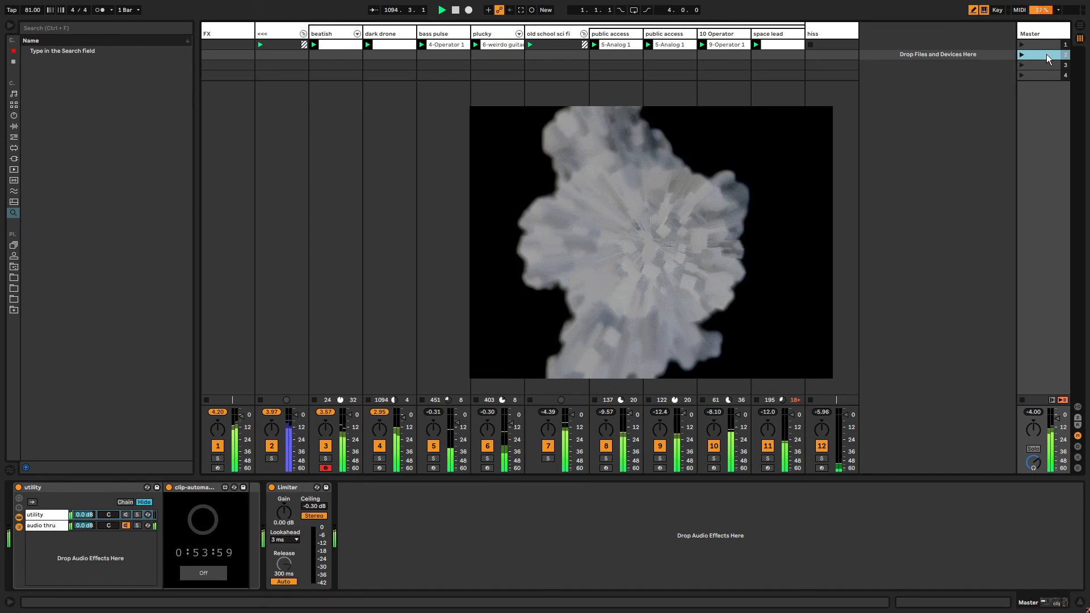
click(836, 45)
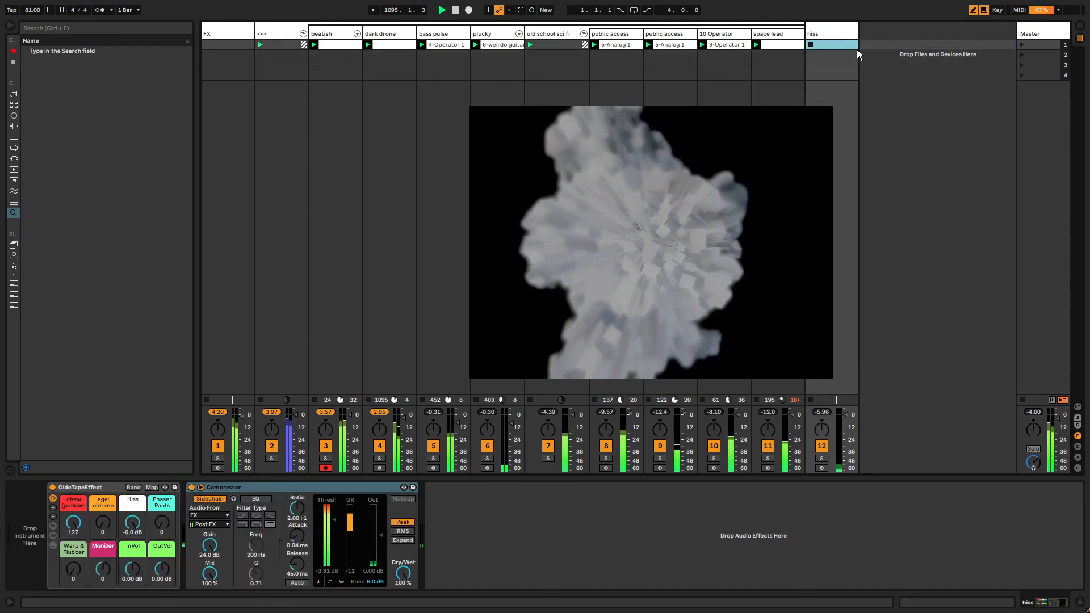
click(1051, 54)
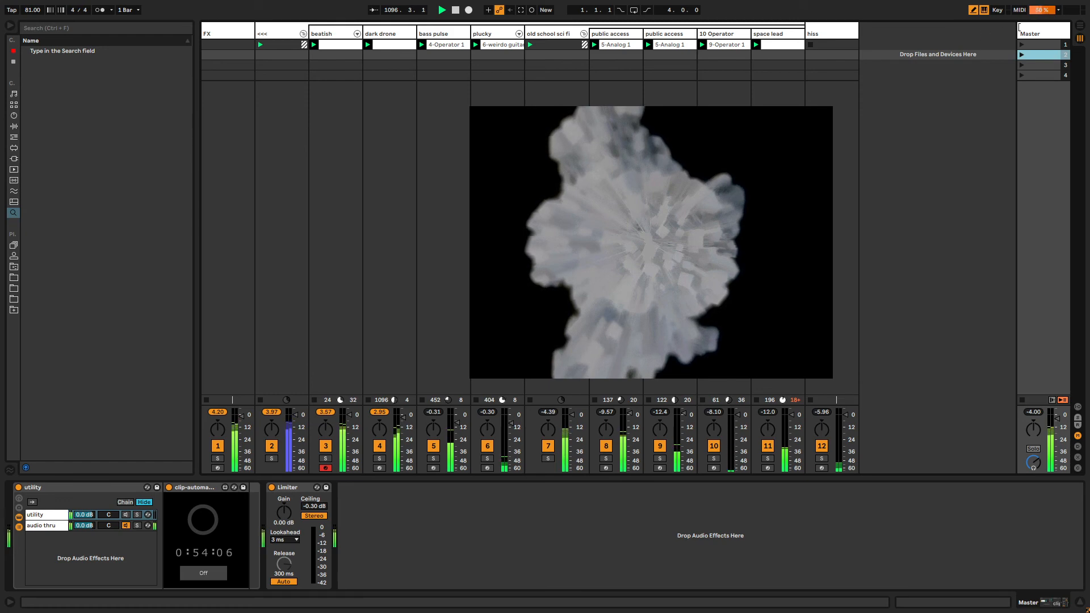
- Widen the Master track to expose the scene tempos and set scene 3 to 111 BPM and scene 4 to 94 BPM
drag(1017, 31, 941, 35)
click(1034, 56)
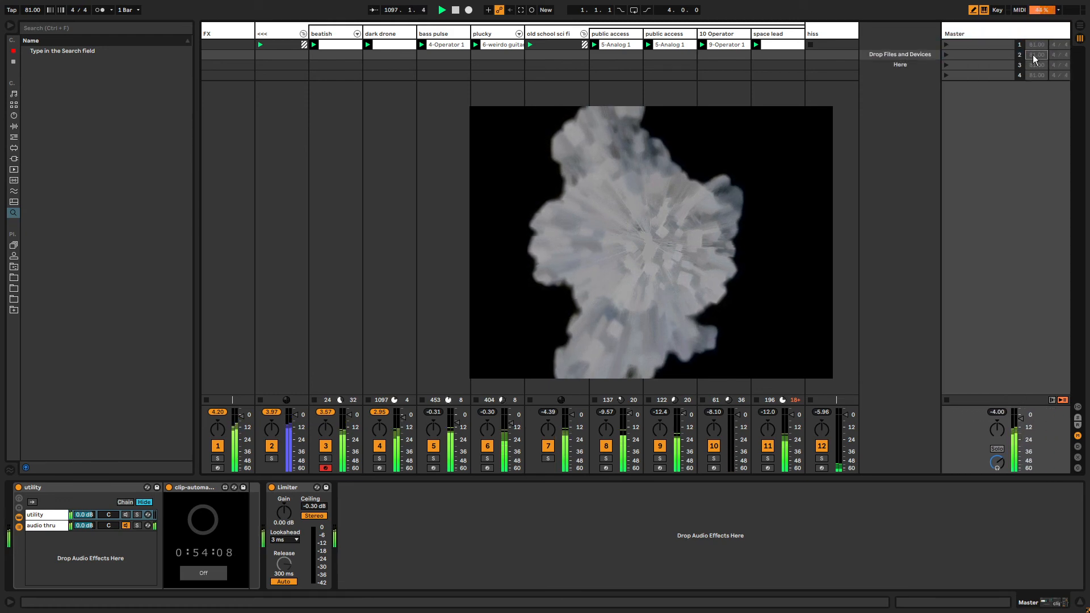
click(1010, 63)
click(1034, 65)
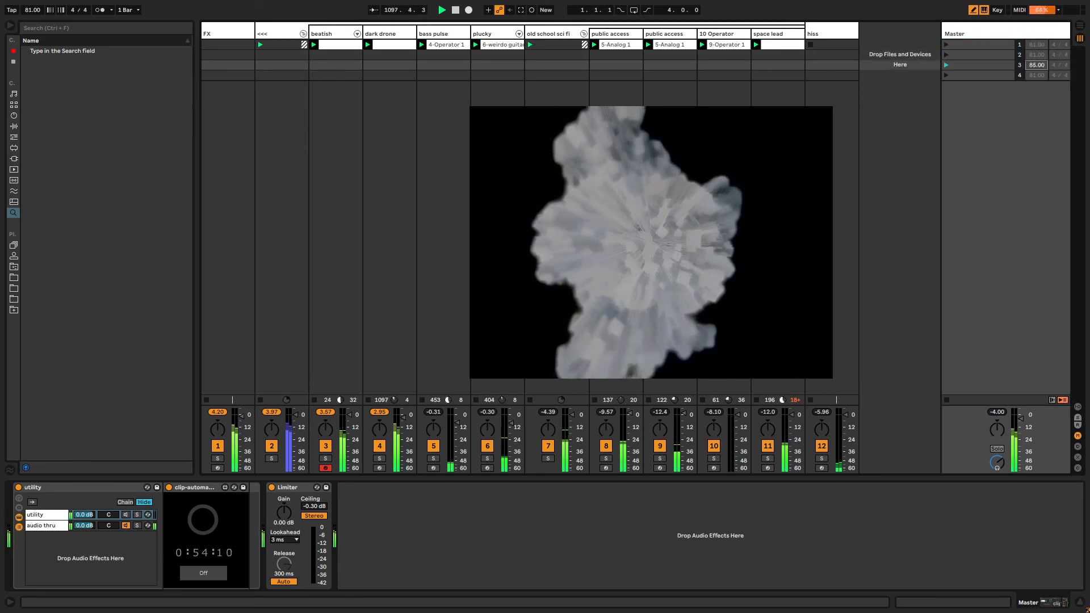
mouse_move(1034, 65)
mouse_down()
mouse_move(1034, 56)
mouse_move(1037, 81)
mouse_up()
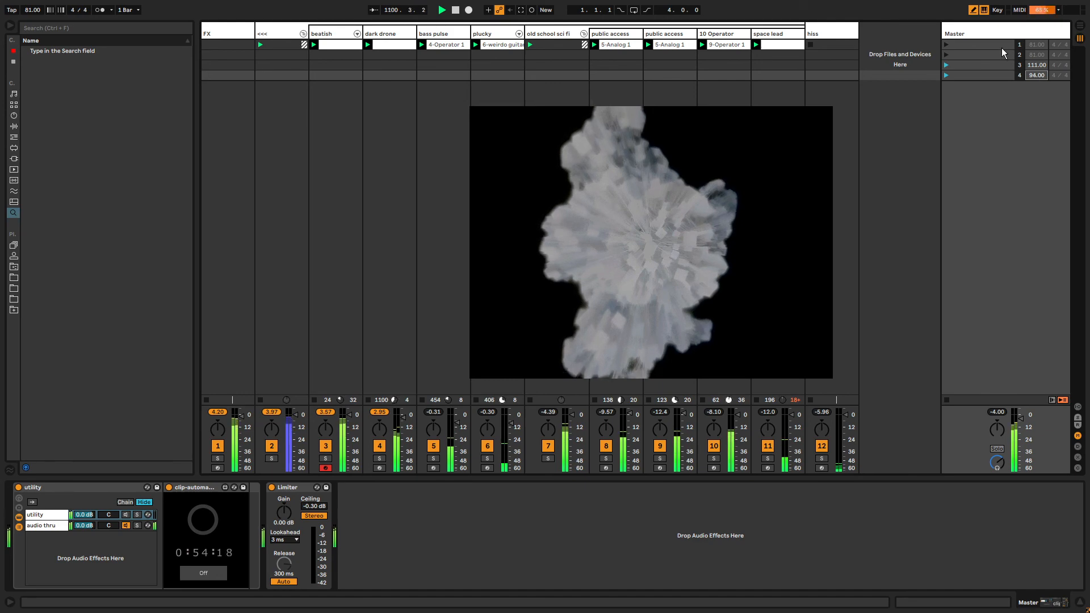
- Create an empty MIDI clip on the hiss track in each of scenes 1 to 4
click(983, 46)
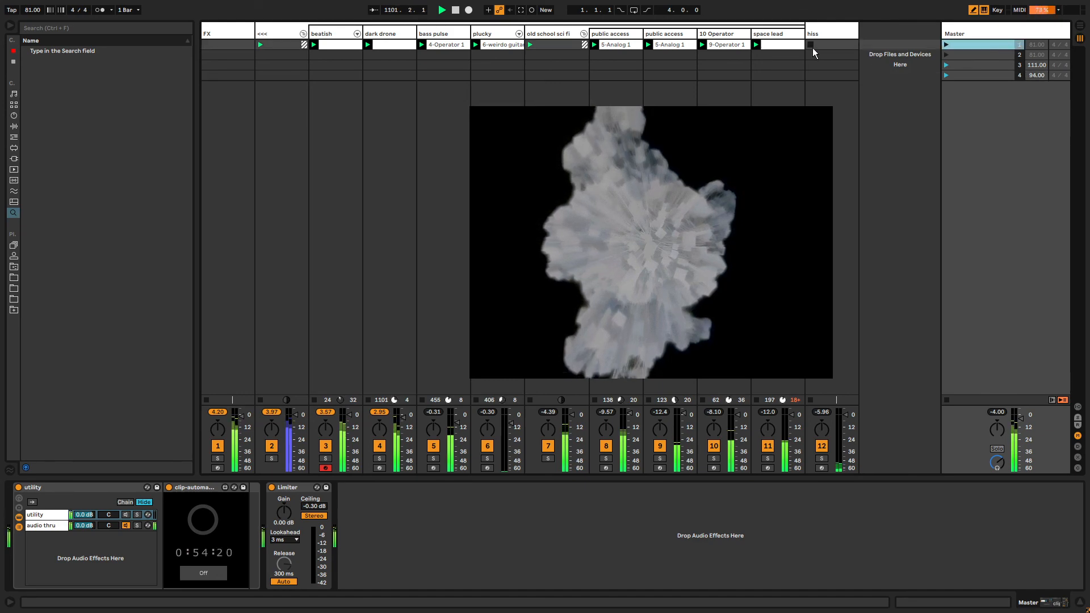
double_click(828, 43)
double_click(831, 55)
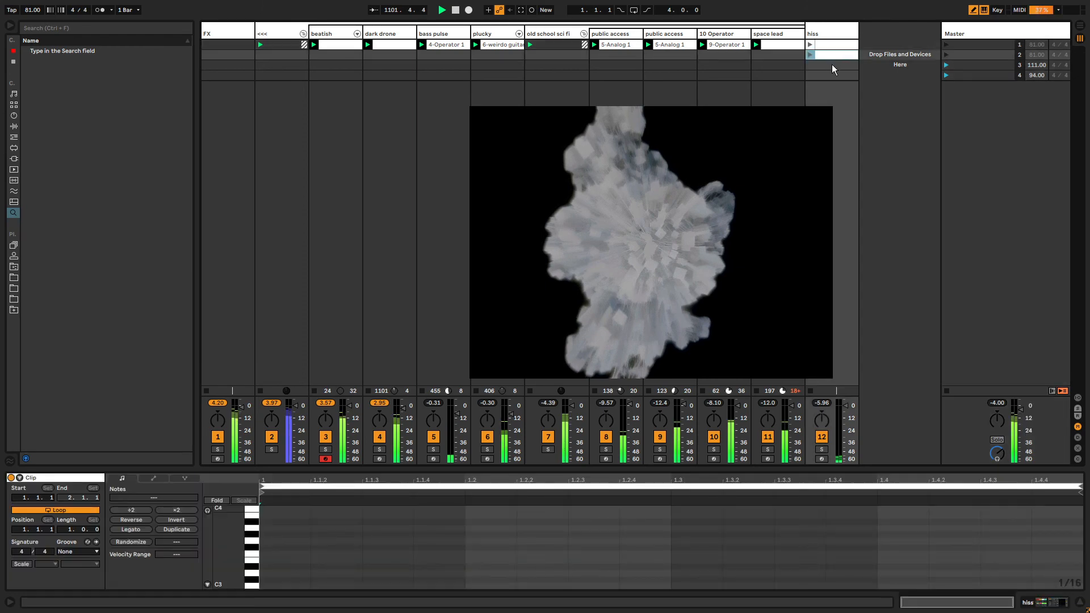
double_click(832, 65)
double_click(833, 74)
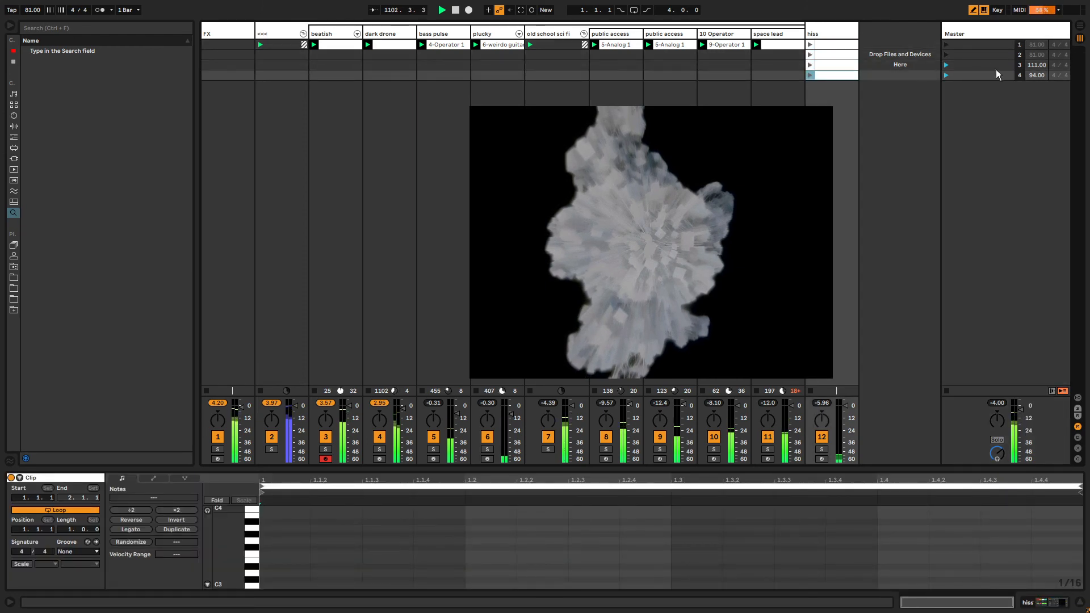
- Enable Follow Action with the Other option on all four scenes together and launch scene 1
click(982, 45)
click(983, 55)
click(980, 75)
click(973, 44)
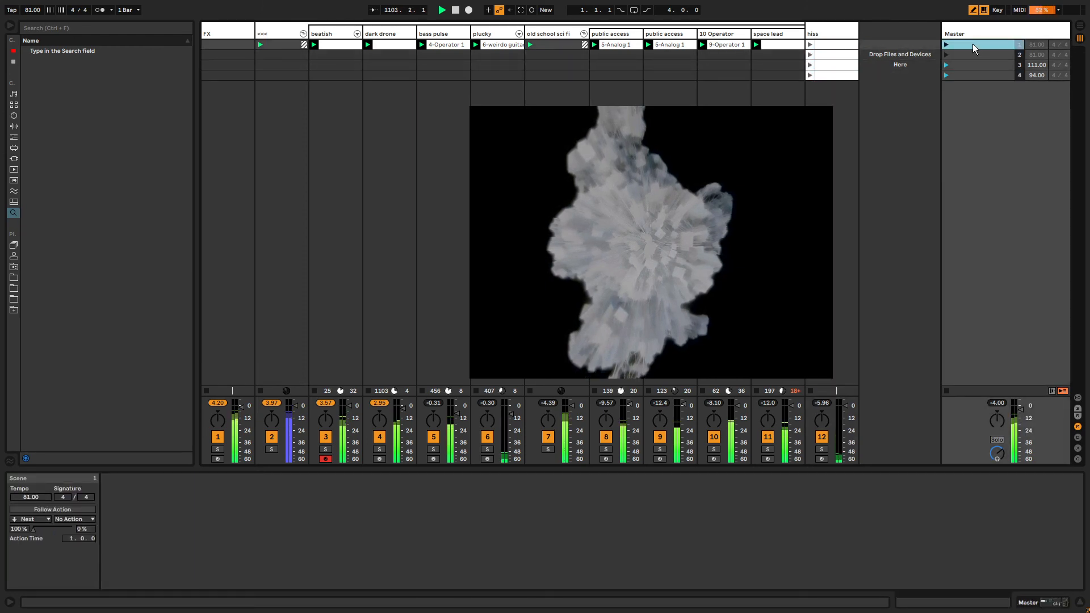
shift+click(975, 75)
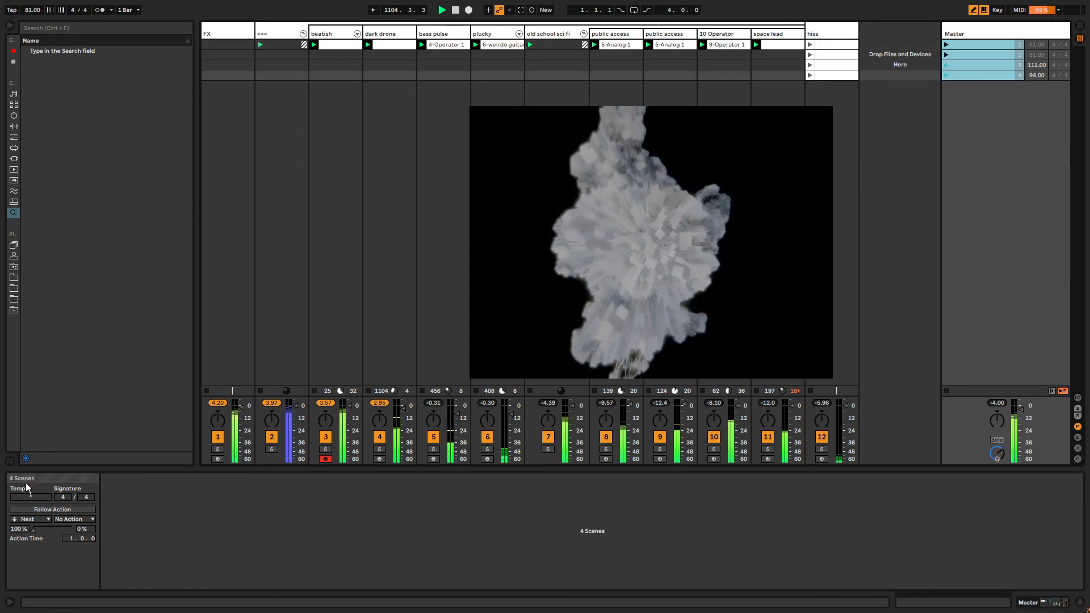
click(36, 512)
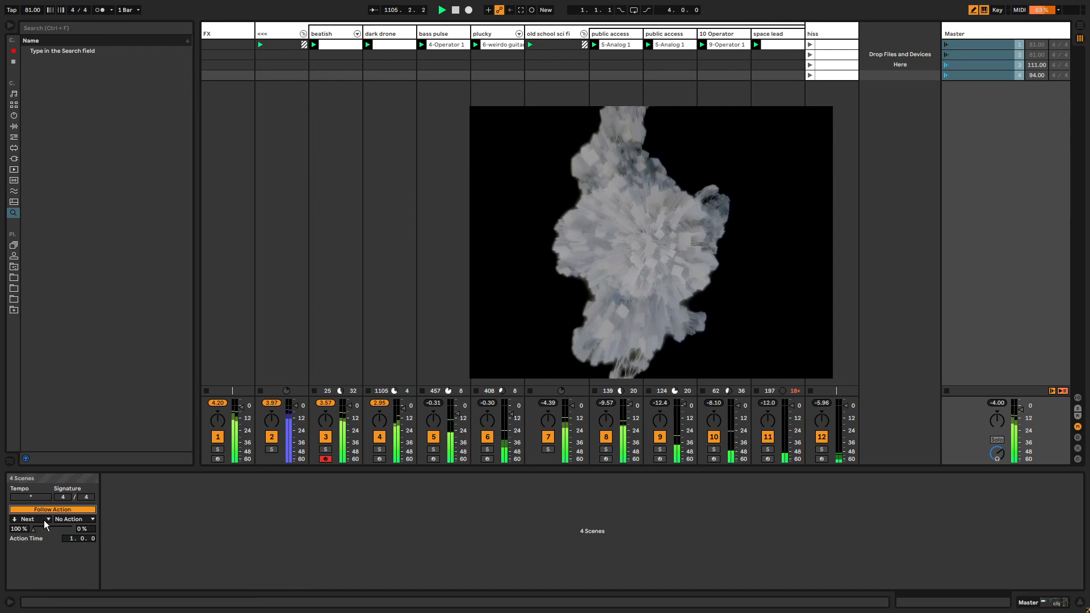
click(43, 520)
click(29, 596)
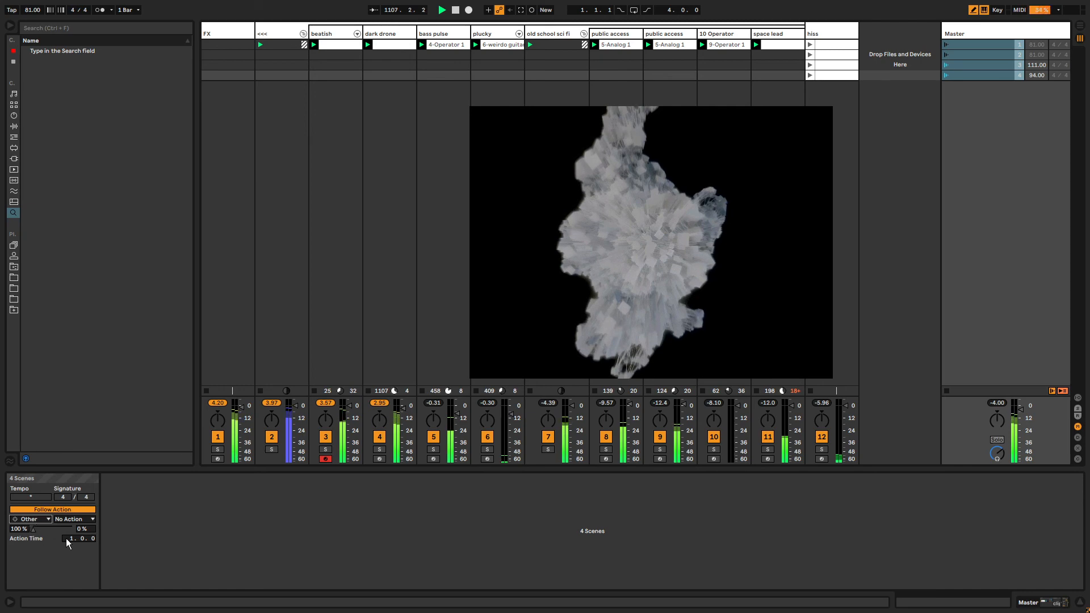
click(1028, 45)
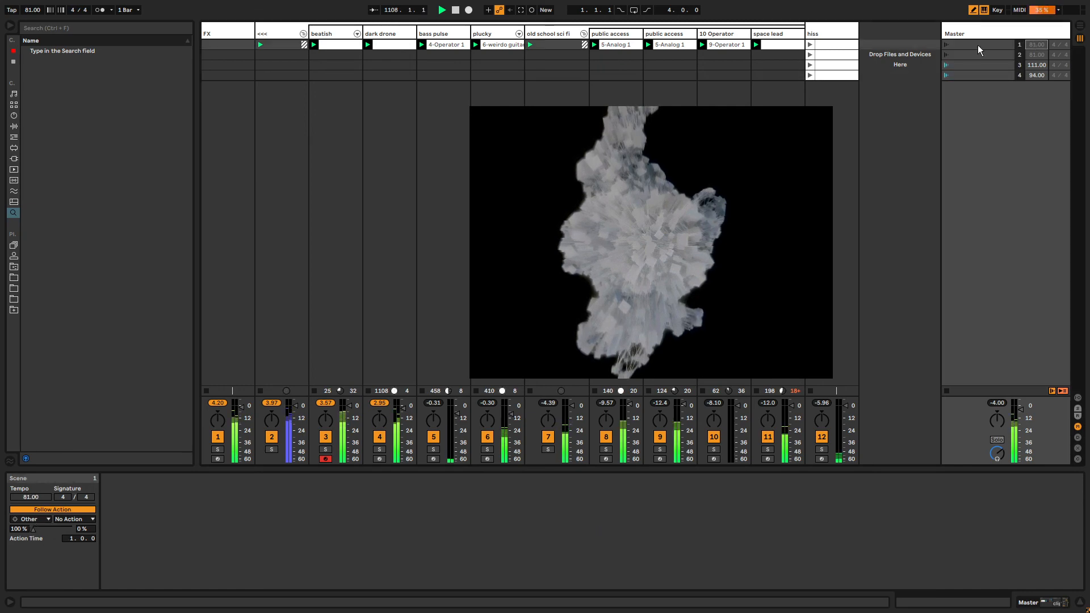
click(945, 45)
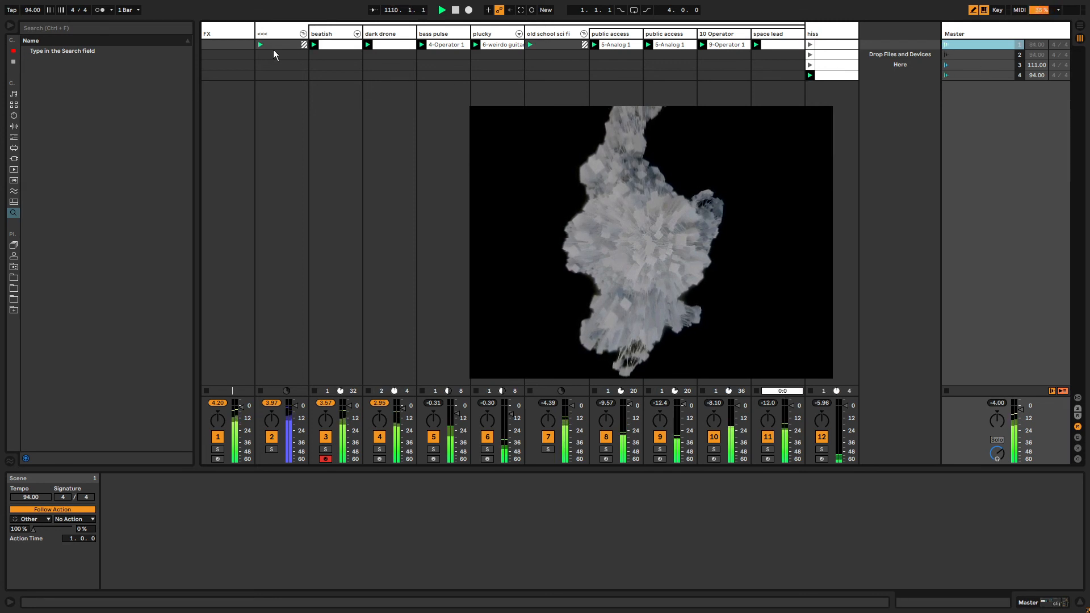
- Deactivate the empty hiss clips in scenes 2 to 4
click(834, 75)
click(840, 63)
click(838, 53)
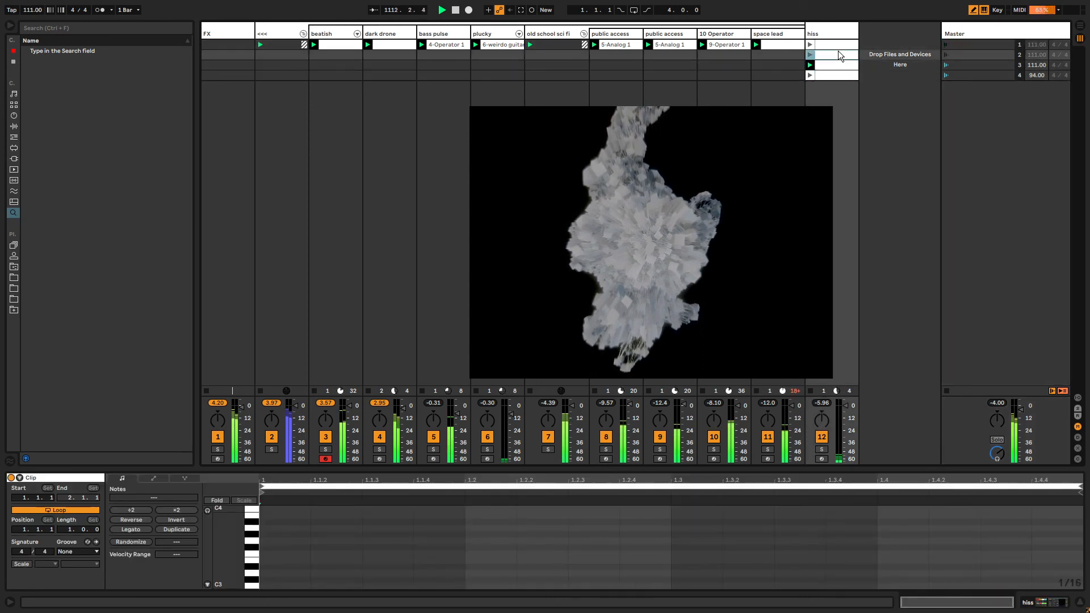
click(836, 46)
click(834, 57)
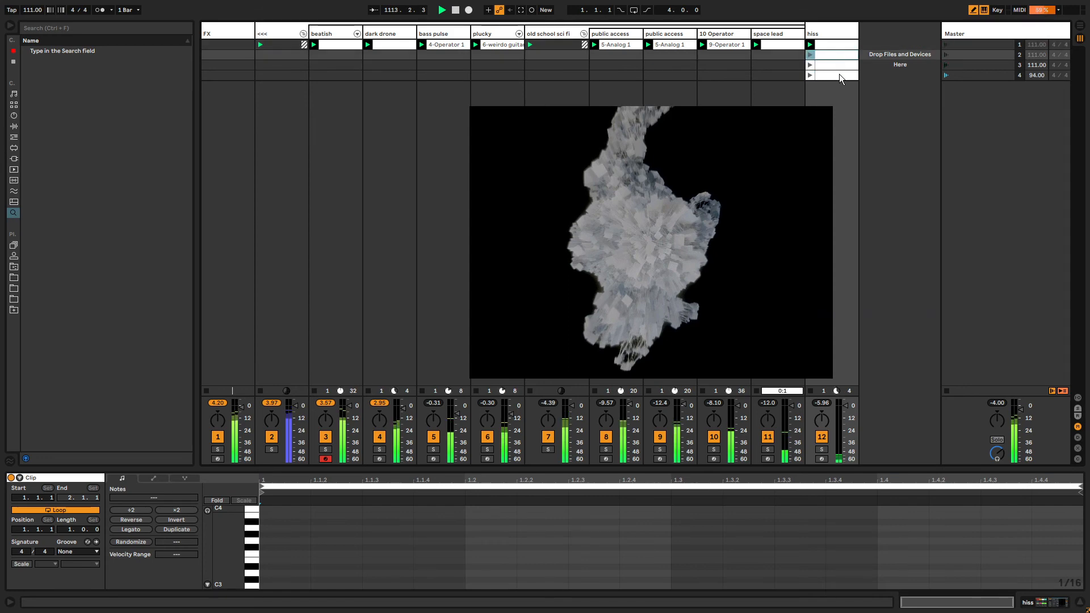
shift+click(840, 74)
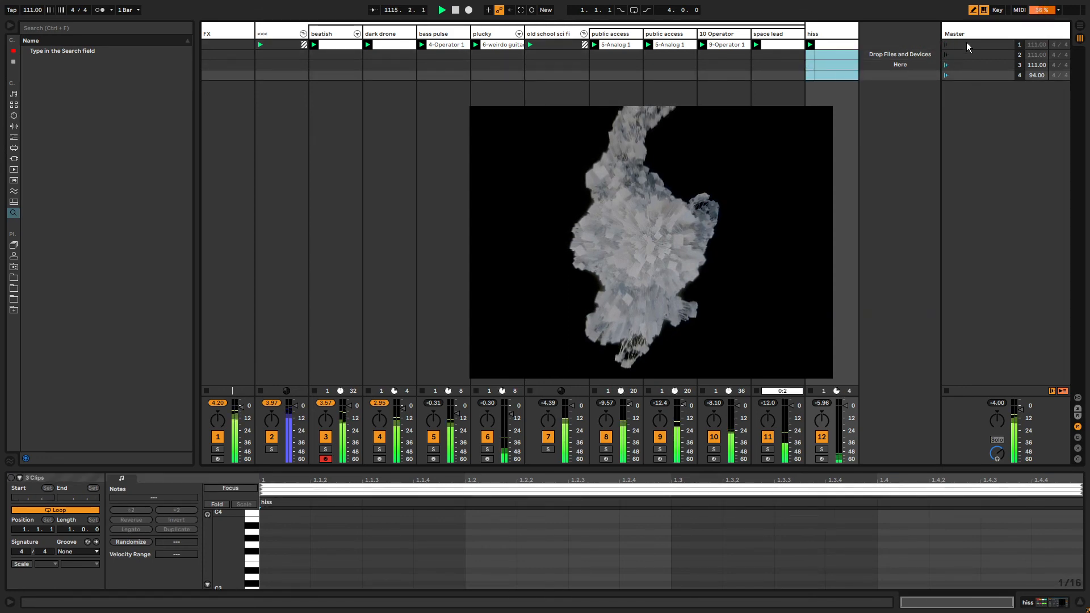
- Try deleting the three deactivated hiss clips in scenes 2 to 4 and bring them back
click(836, 54)
shift+click(844, 73)
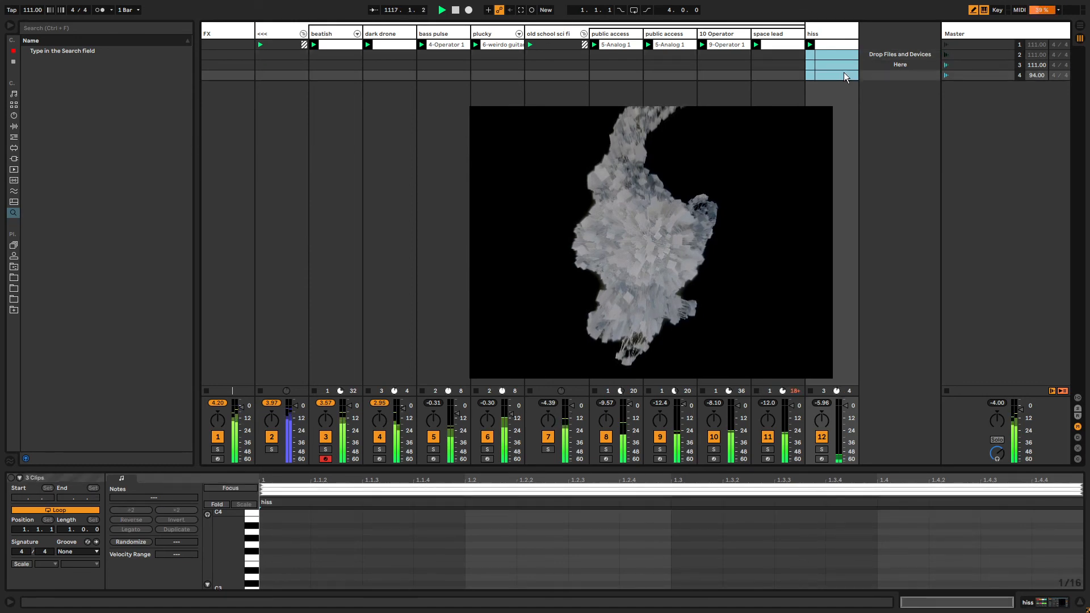
key(Delete)
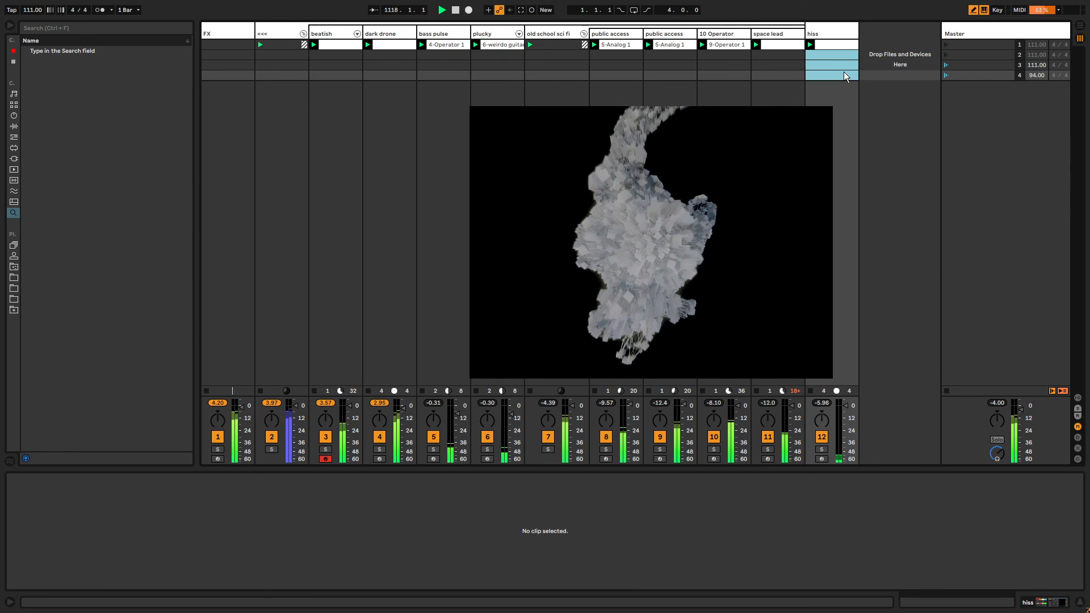
click(976, 66)
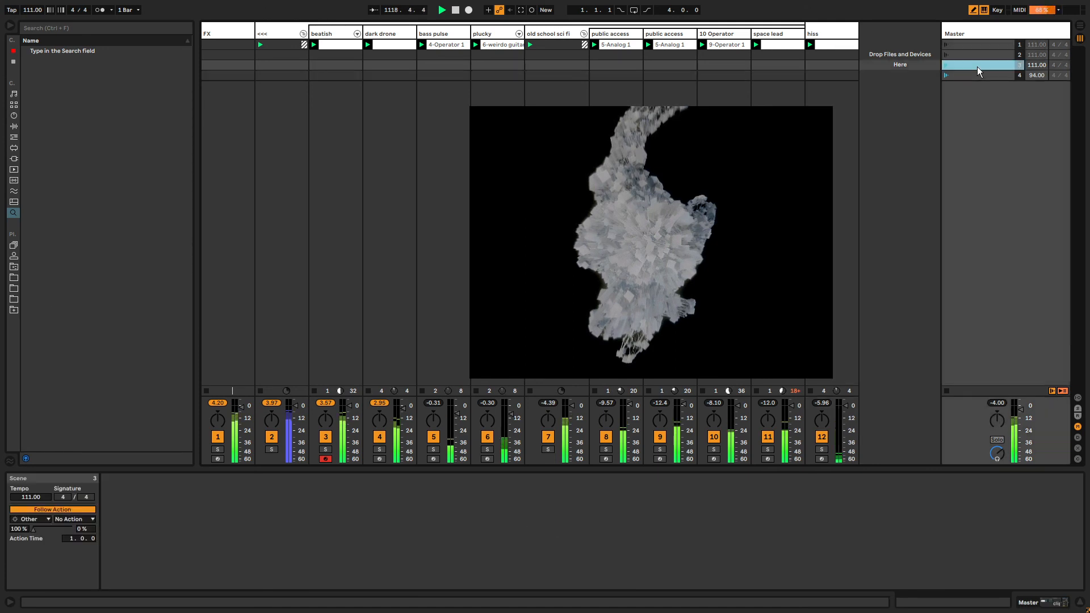
click(974, 72)
click(973, 47)
click(845, 54)
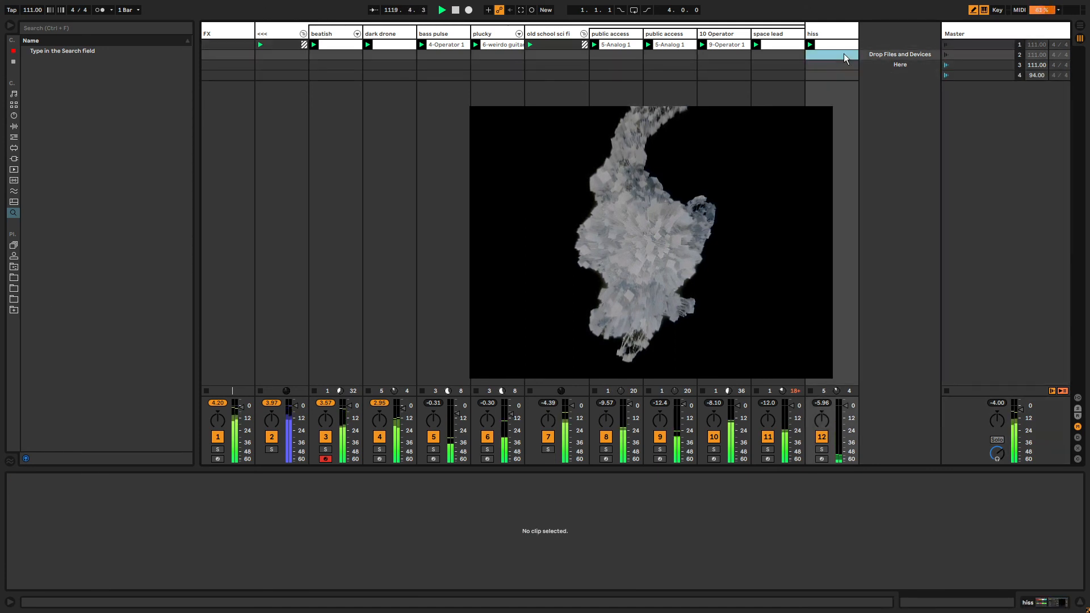
double_click(844, 54)
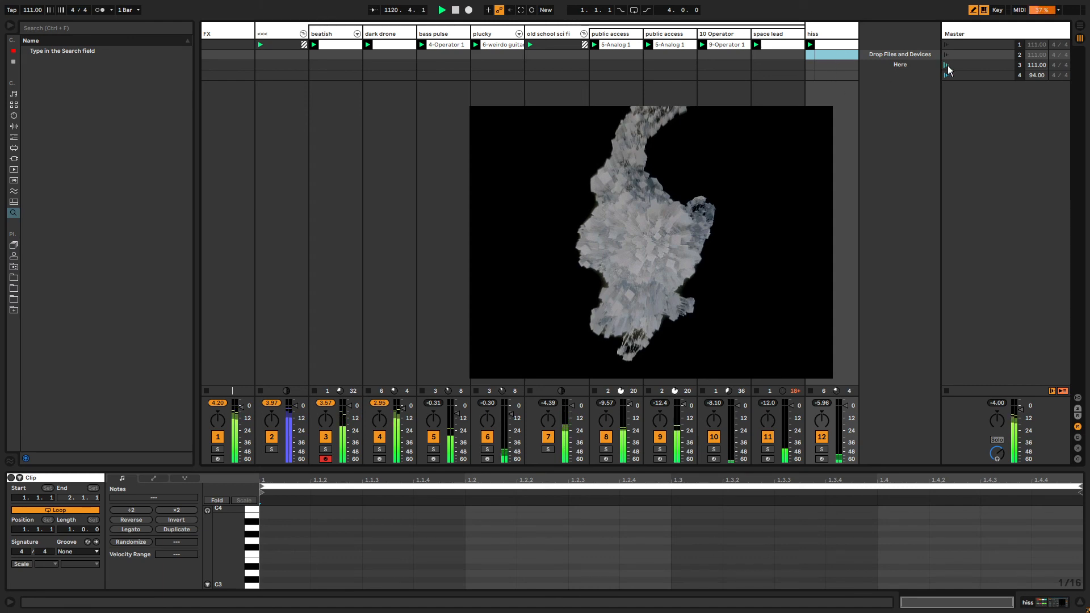
- Launch scene 1 and check how the follow actions switch between the scenes and their tempos
click(954, 46)
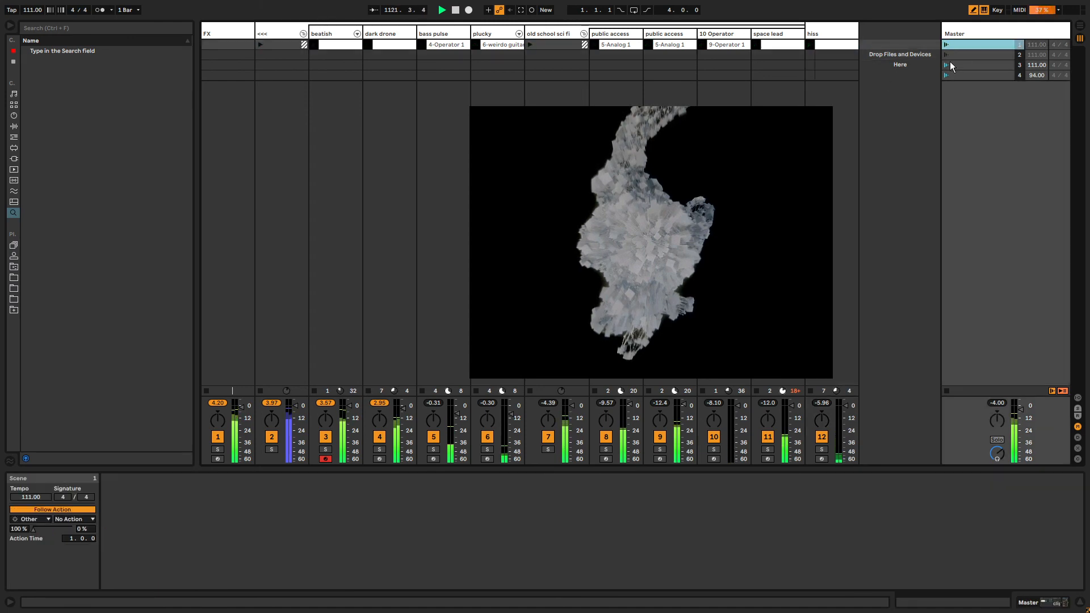
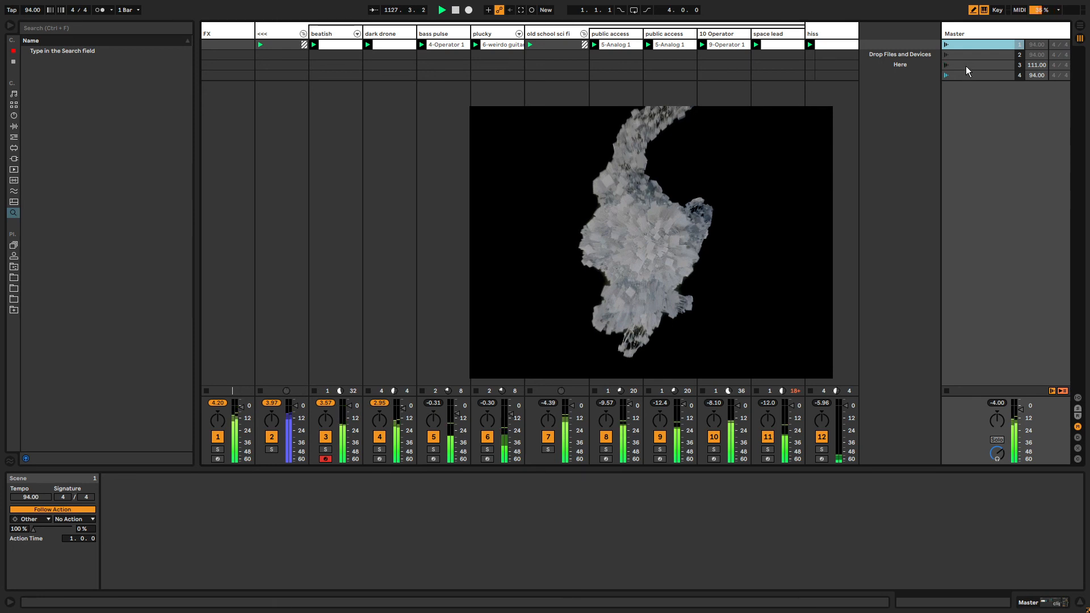
click(963, 74)
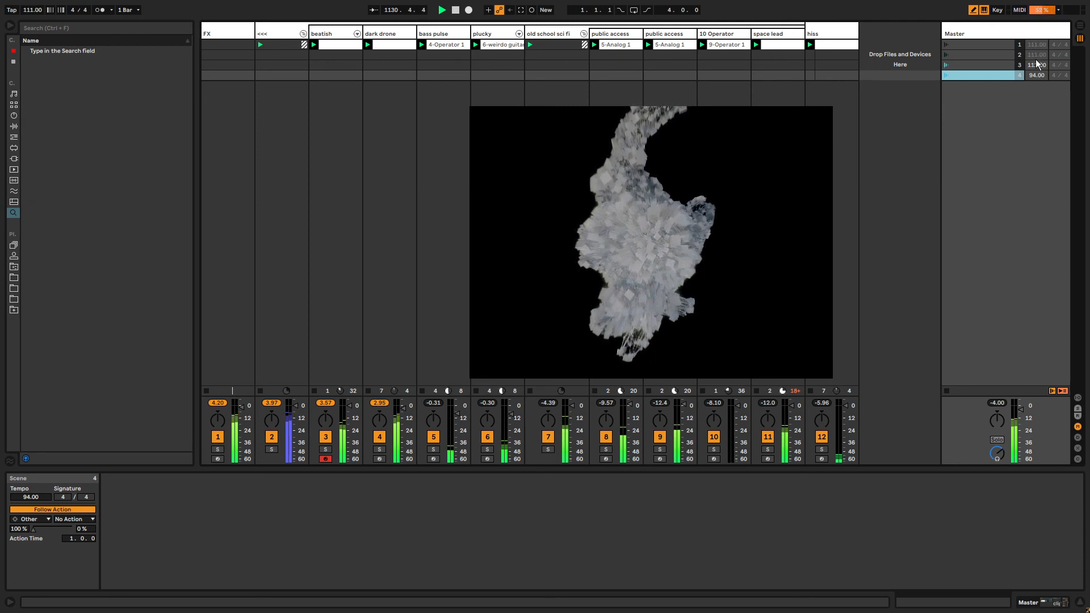
click(996, 45)
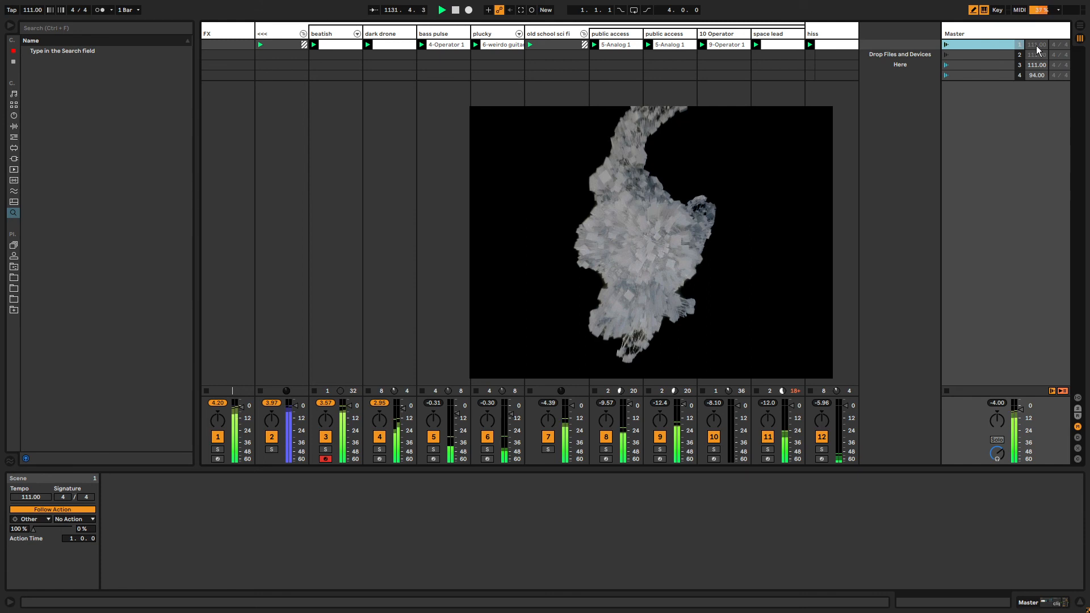
click(1036, 75)
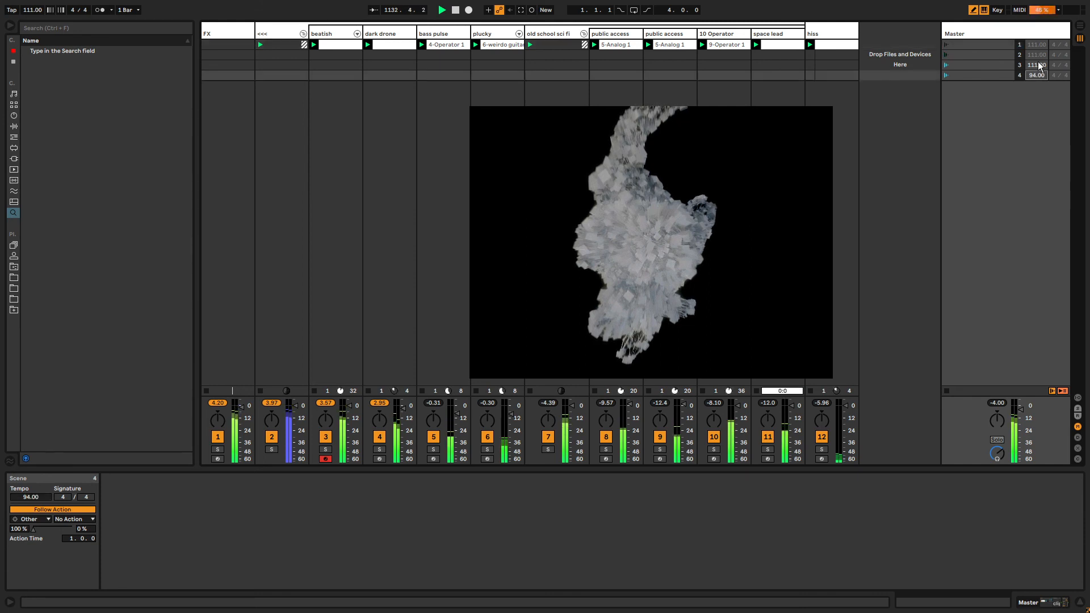
- Give scene 1 its own tempo of 85 BPM
click(1036, 44)
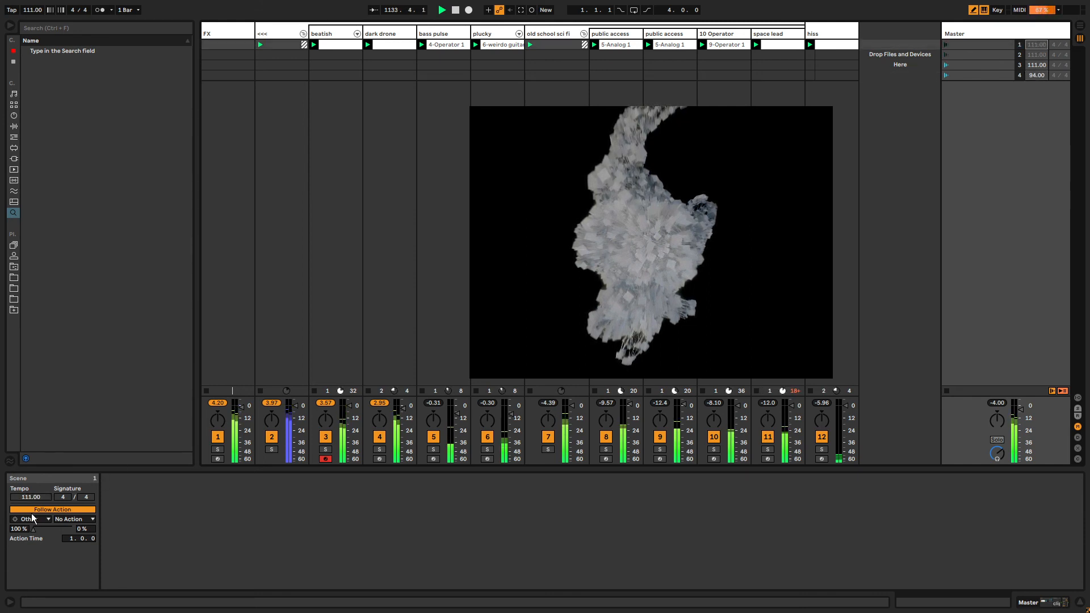
drag(25, 498, 25, 523)
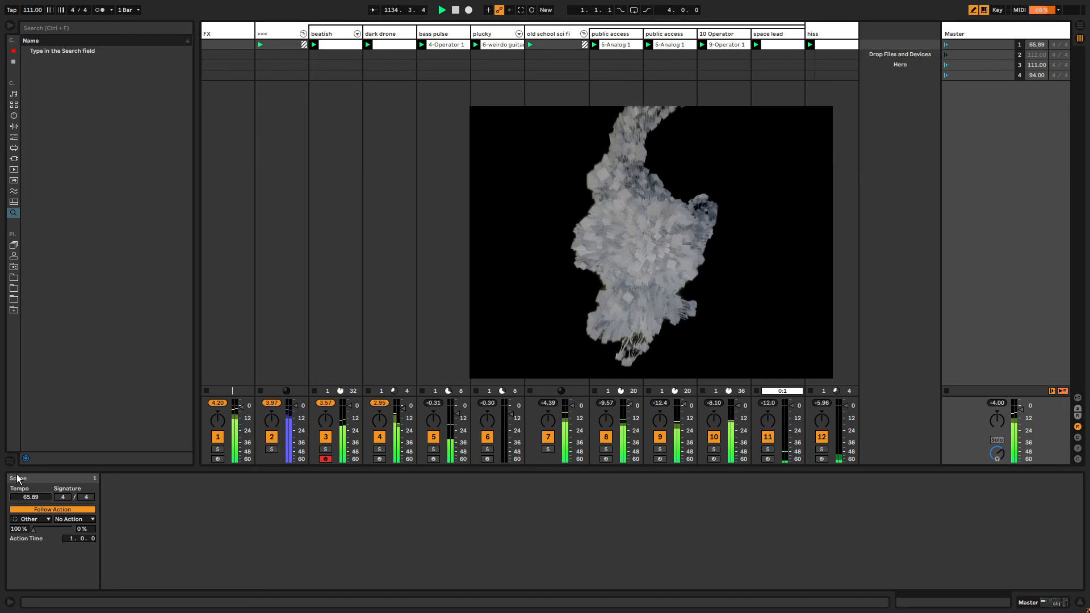
text(81)
key(Return)
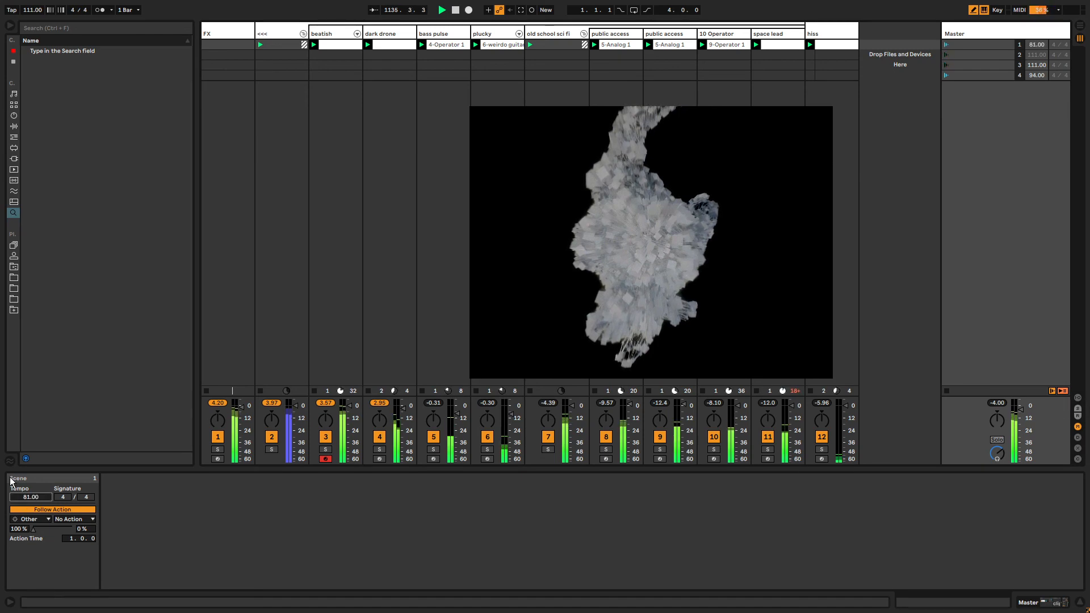
click(25, 501)
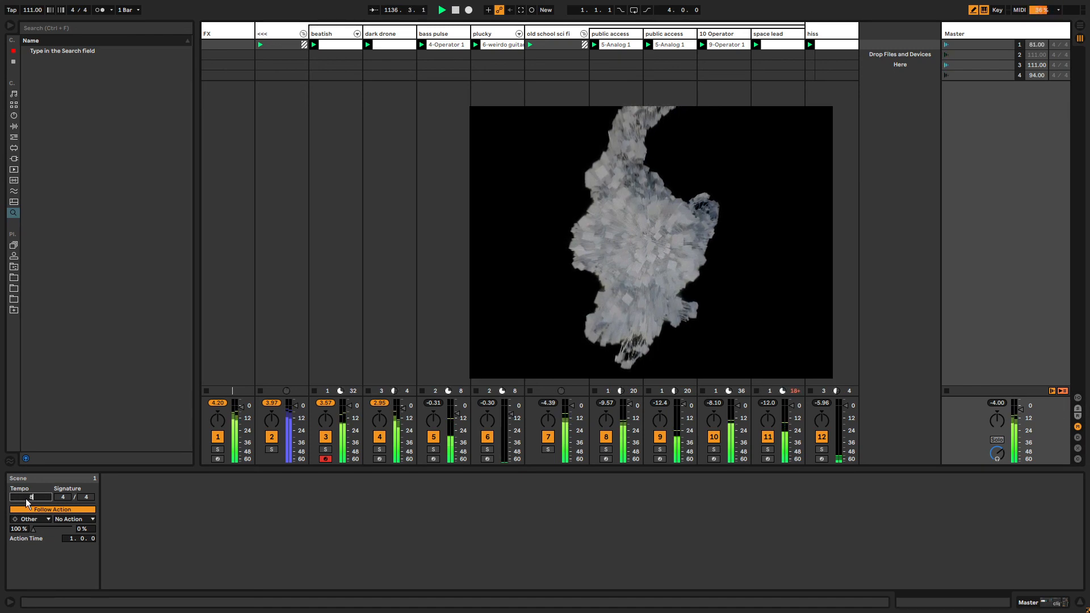
text(88)
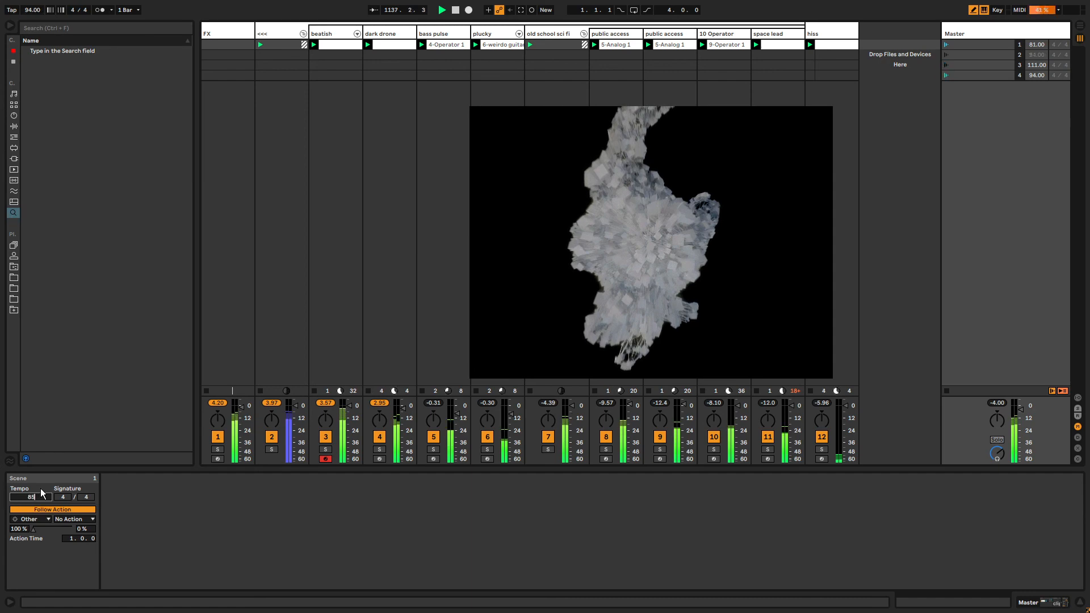
click(983, 54)
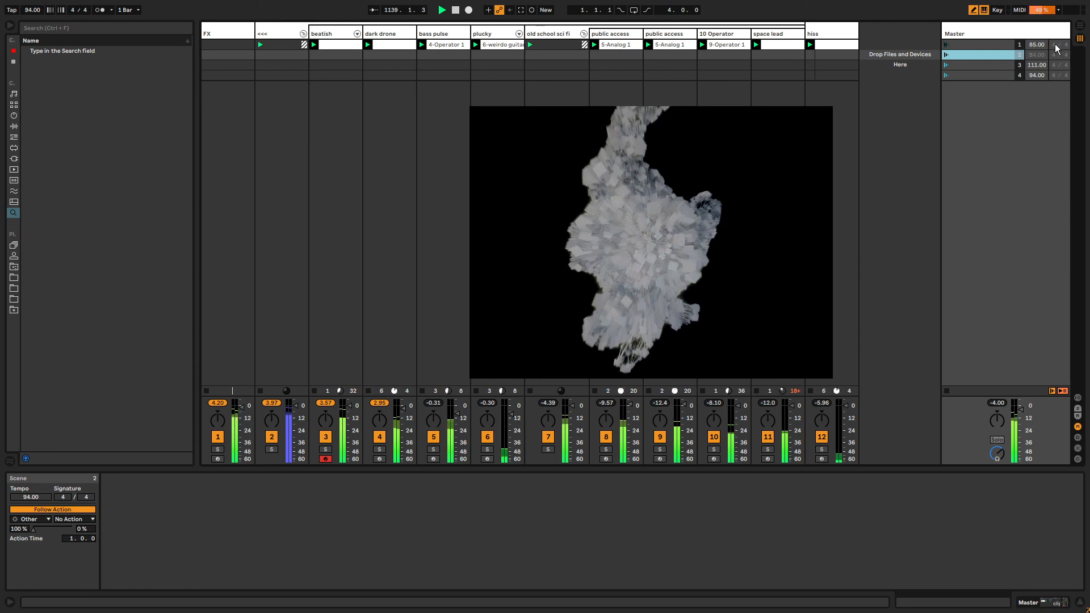
- Compare the tempo settings of scenes 2 and 4
click(1044, 55)
click(989, 57)
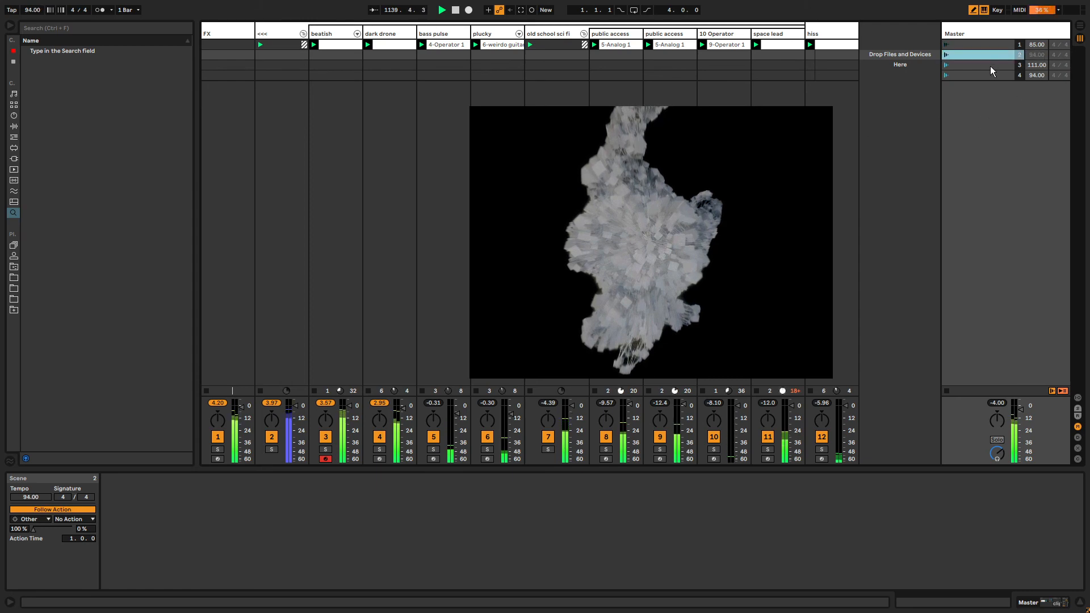
click(991, 74)
click(1034, 57)
click(1034, 78)
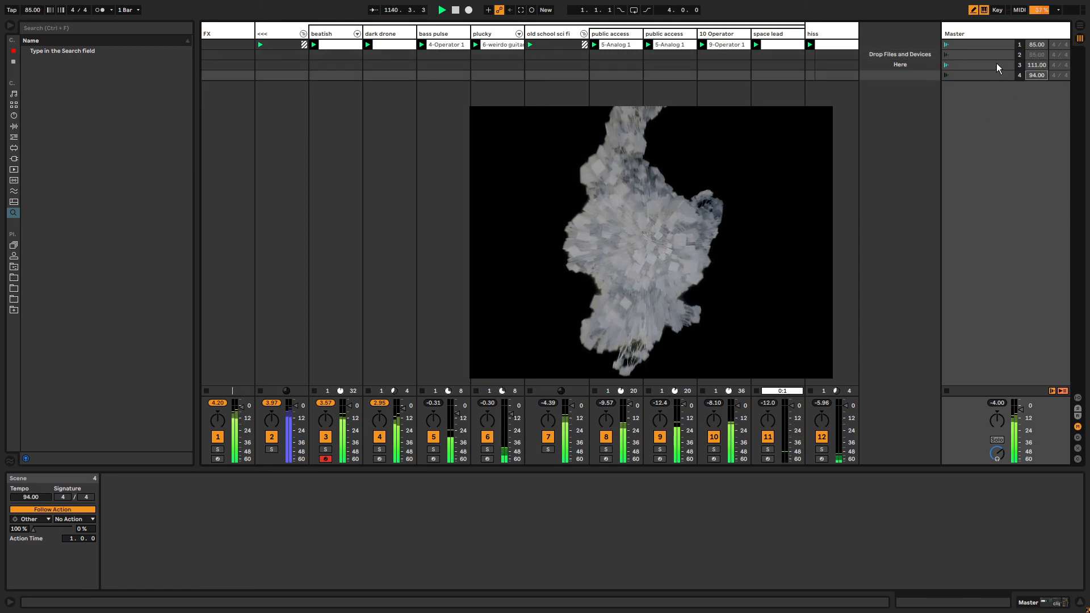
click(1036, 55)
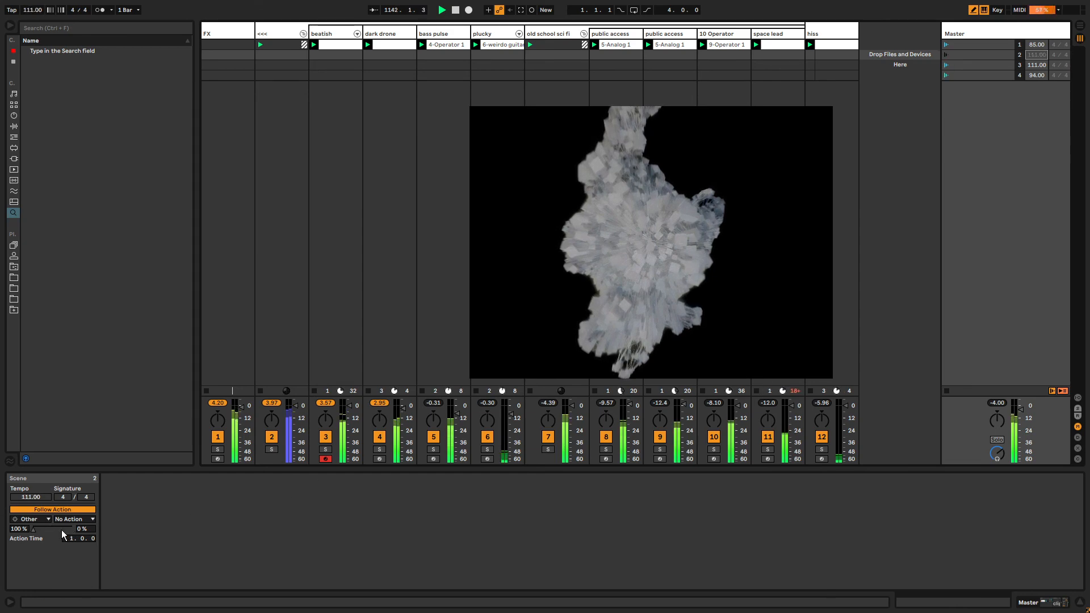
- Set scene 3's own tempo to 101 BPM
click(1036, 66)
drag(12, 497, 12, 518)
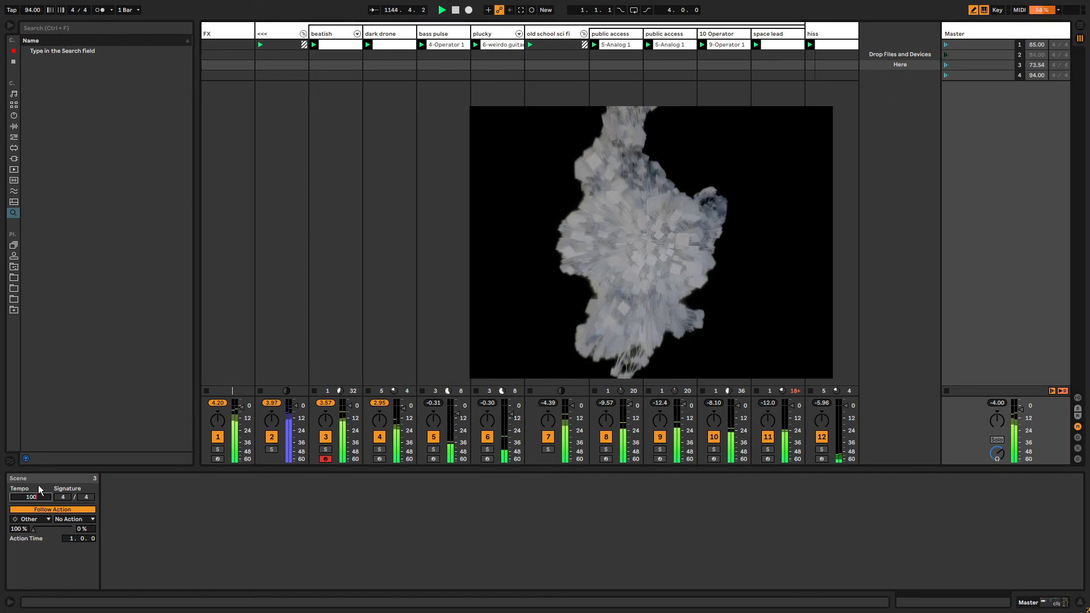
text(101)
key(Return)
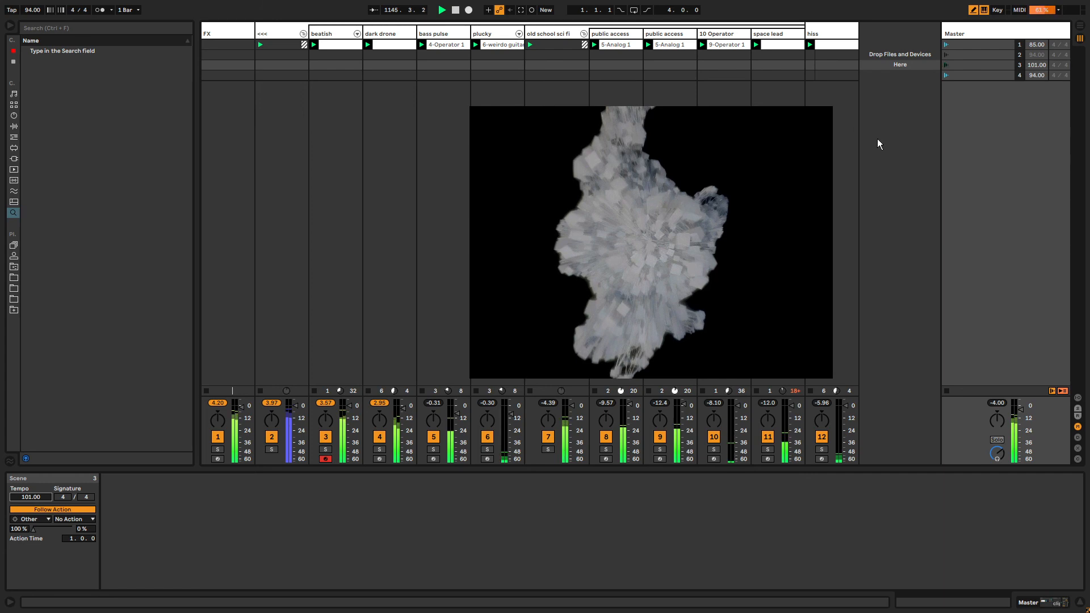
- Set scene 2's own tempo to 89 BPM
click(998, 56)
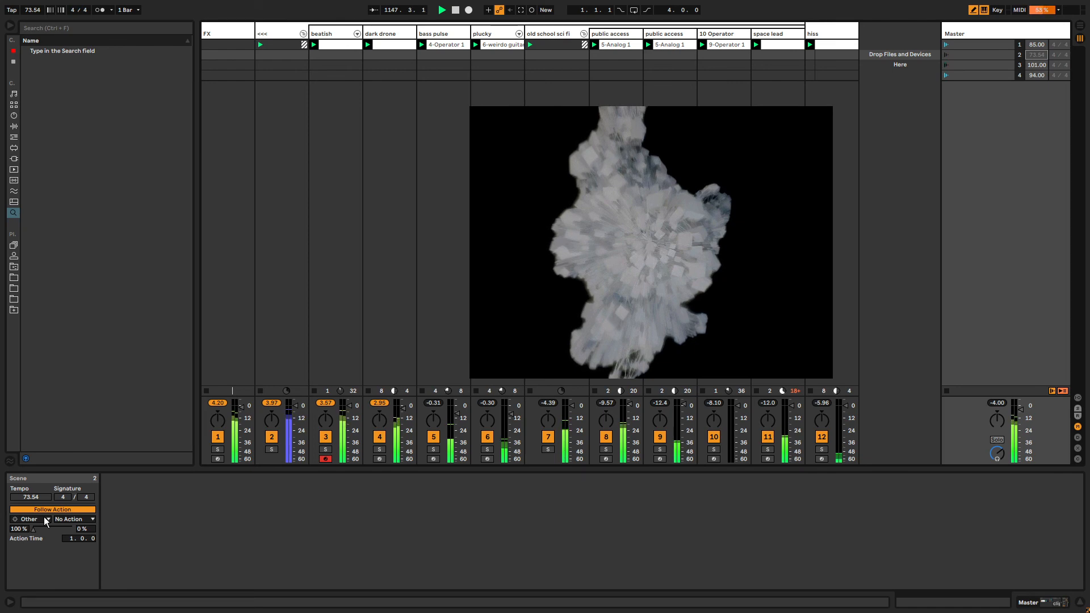
click(30, 497)
text(101)
key(Return)
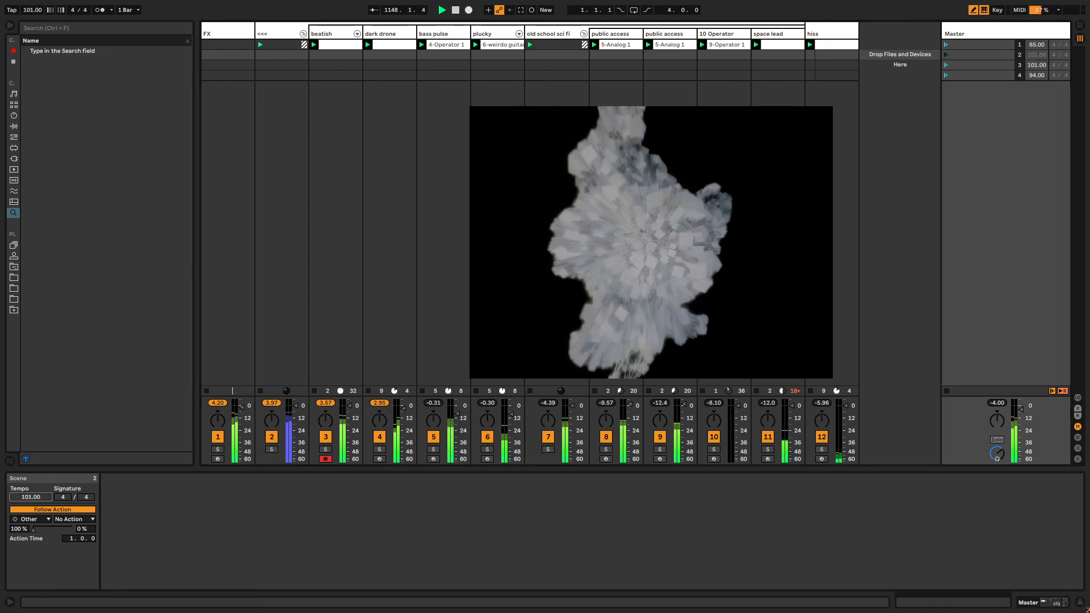
text(89)
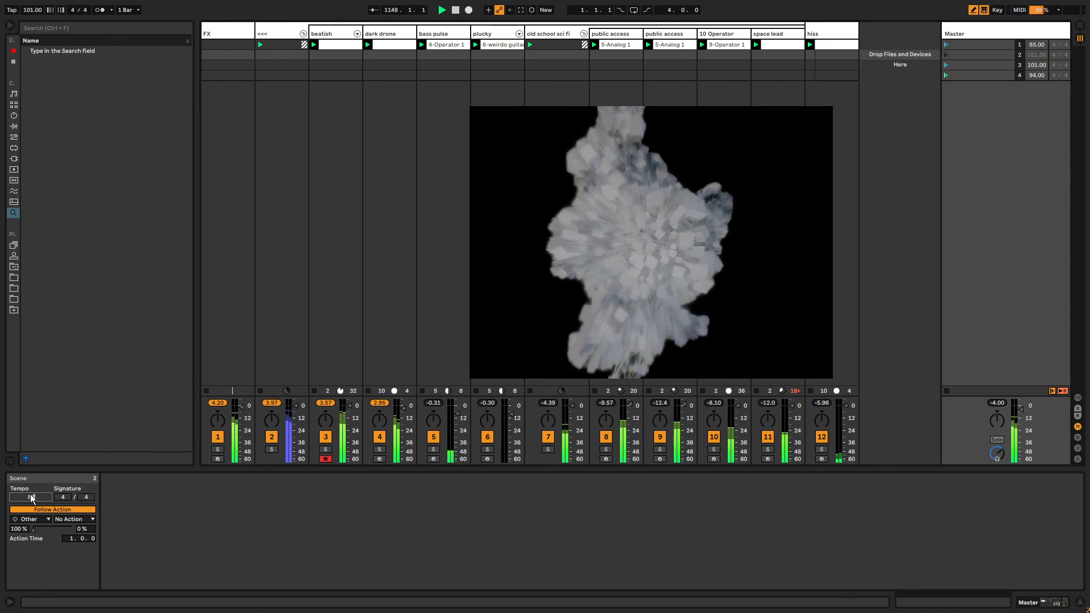
key(Return)
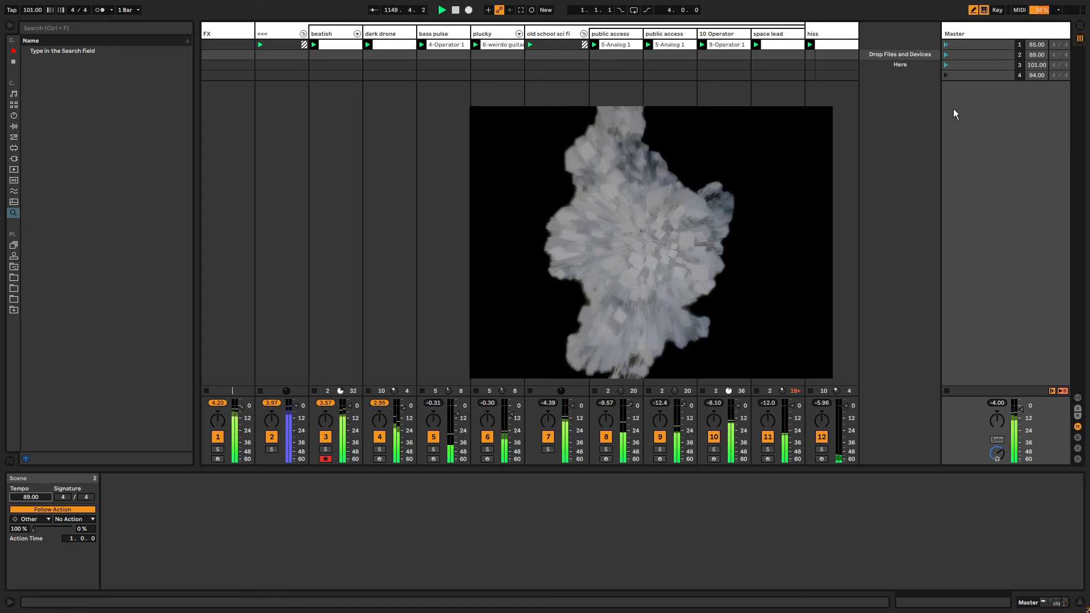
- Set scene 3's follow action time to 0.2.0
click(980, 75)
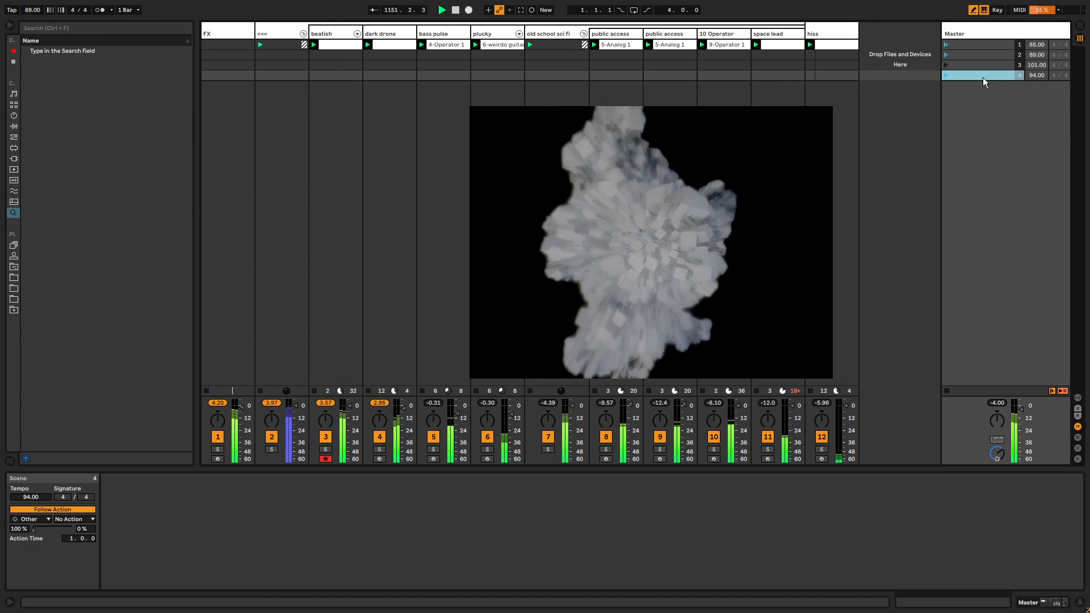
click(984, 65)
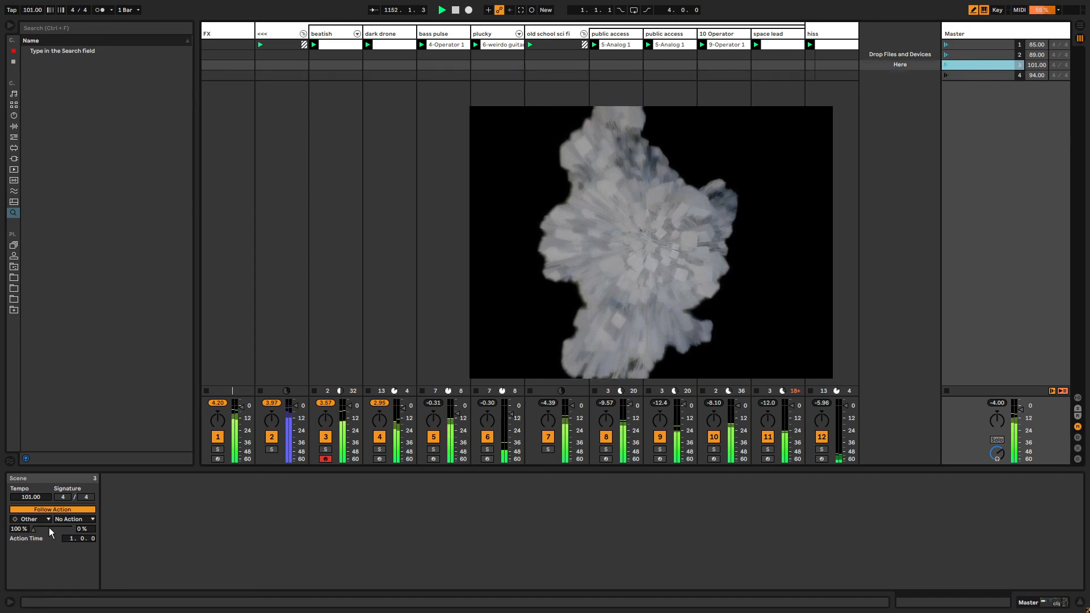
drag(82, 539, 81, 547)
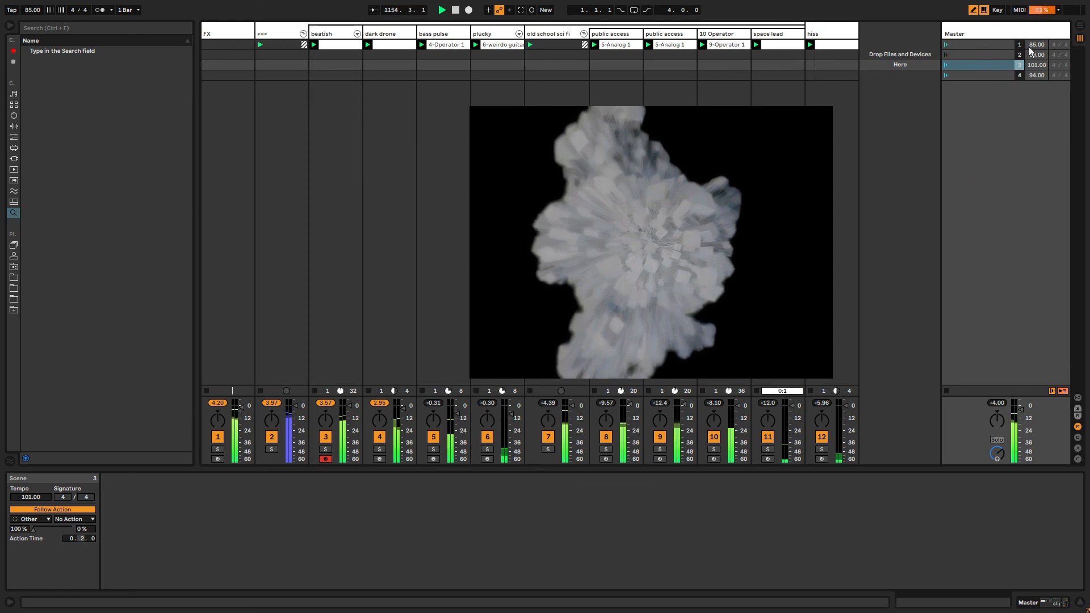
- Adjust scene 2's follow action time and set scene 1's follow action time to 1.2.0
click(985, 54)
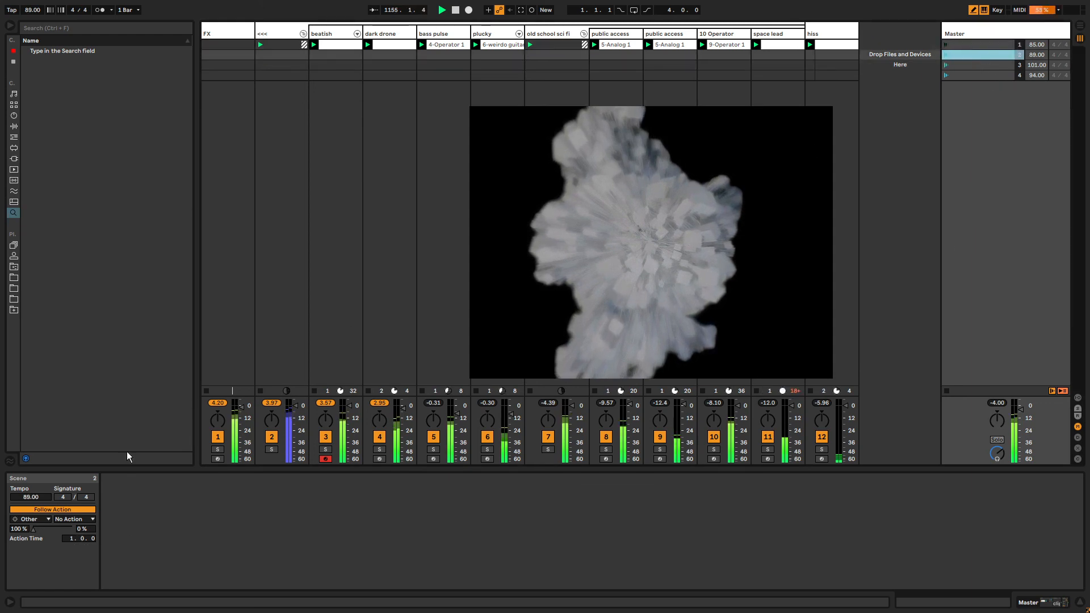
drag(80, 539, 87, 550)
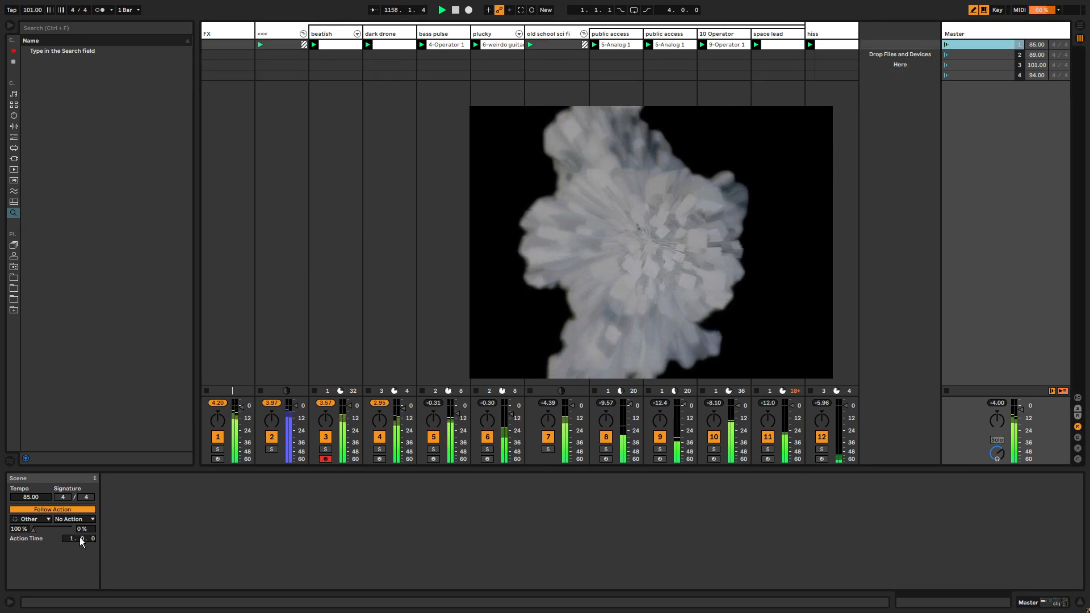
drag(83, 538, 83, 534)
key(Up)
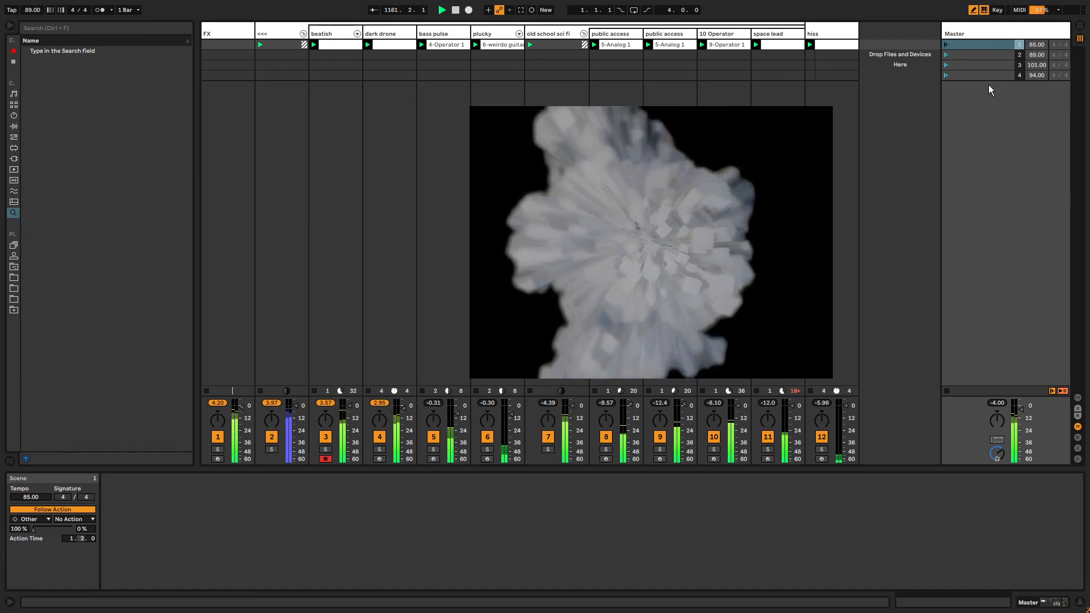
- Switch to the OBS window to check the recording, and minimize it again
key(alt+Tab)
key(alt+Tab)
key(alt+Tab)
key(alt+Tab)
key(alt+Tab)
key(alt+Tab)
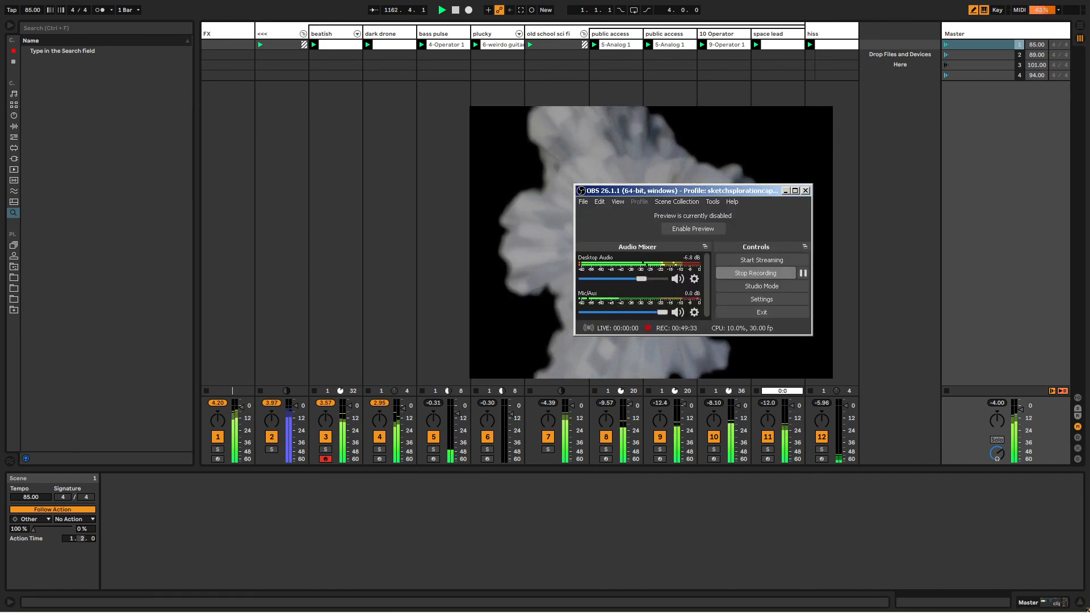
click(786, 191)
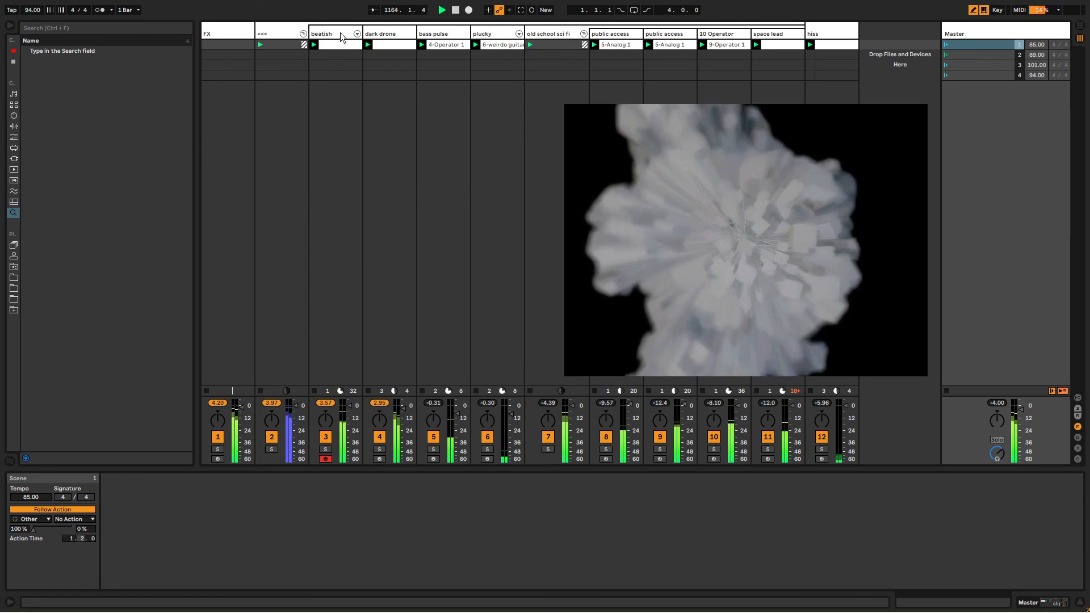
- Inspect the beatish clip and the Master track's unfolded Song Tempo lane in Arrangement view, and return to Session view
click(358, 44)
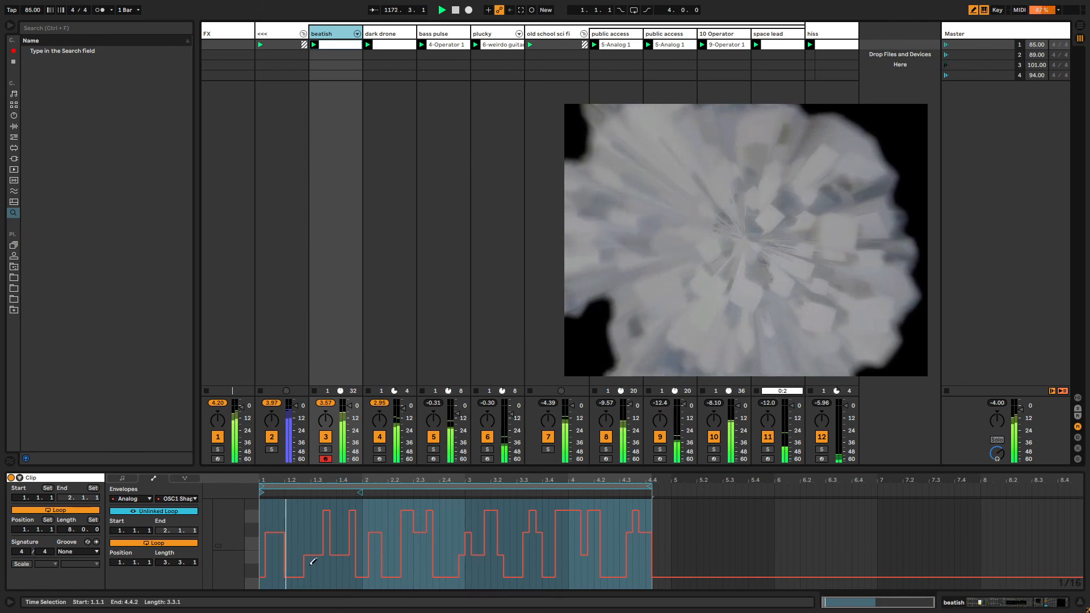
key(Tab)
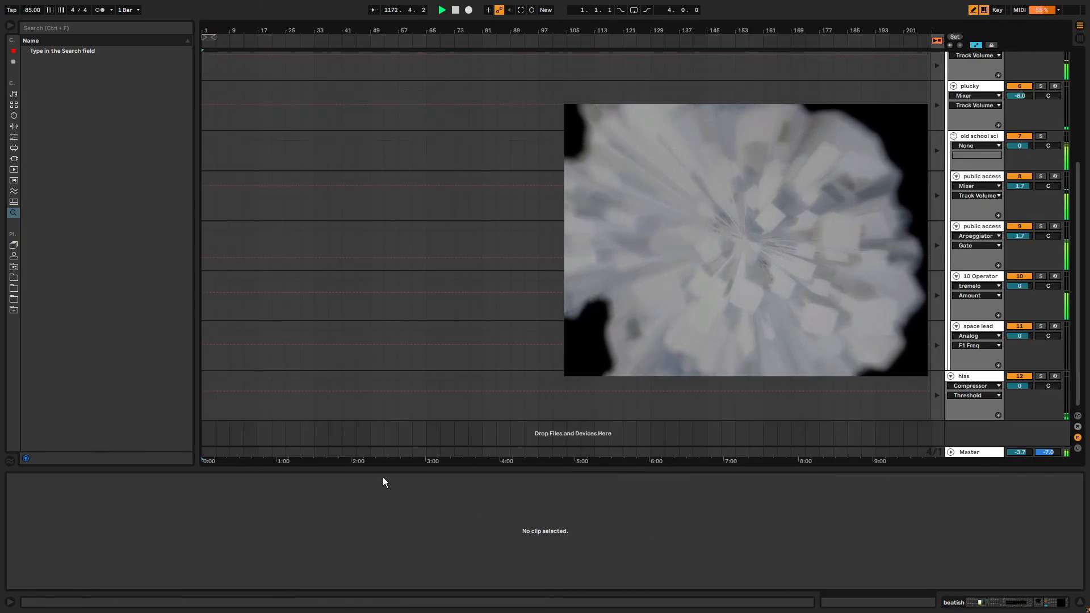
click(951, 452)
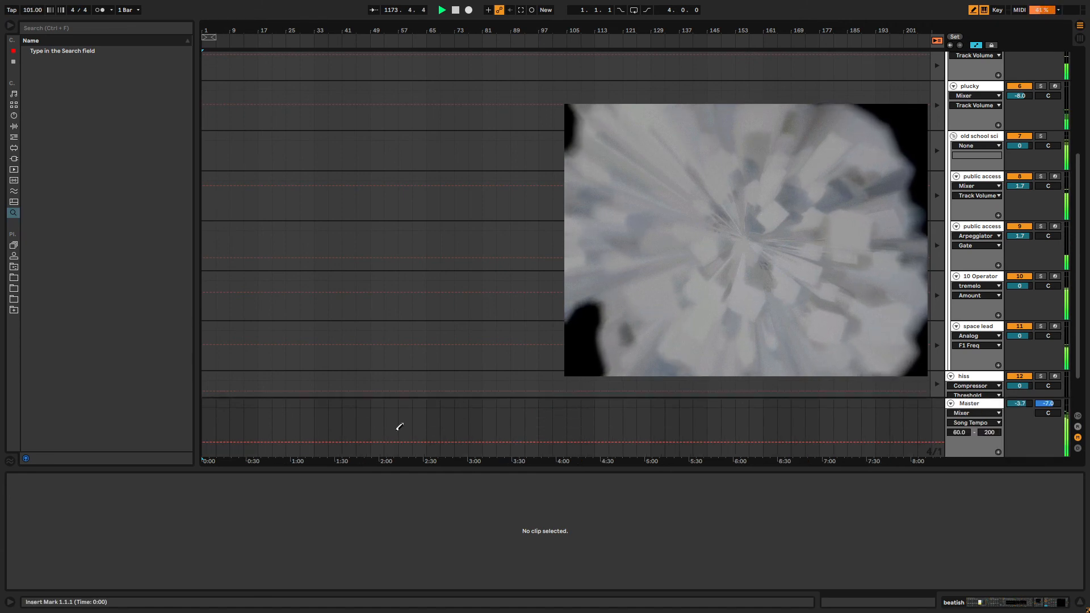
key(Tab)
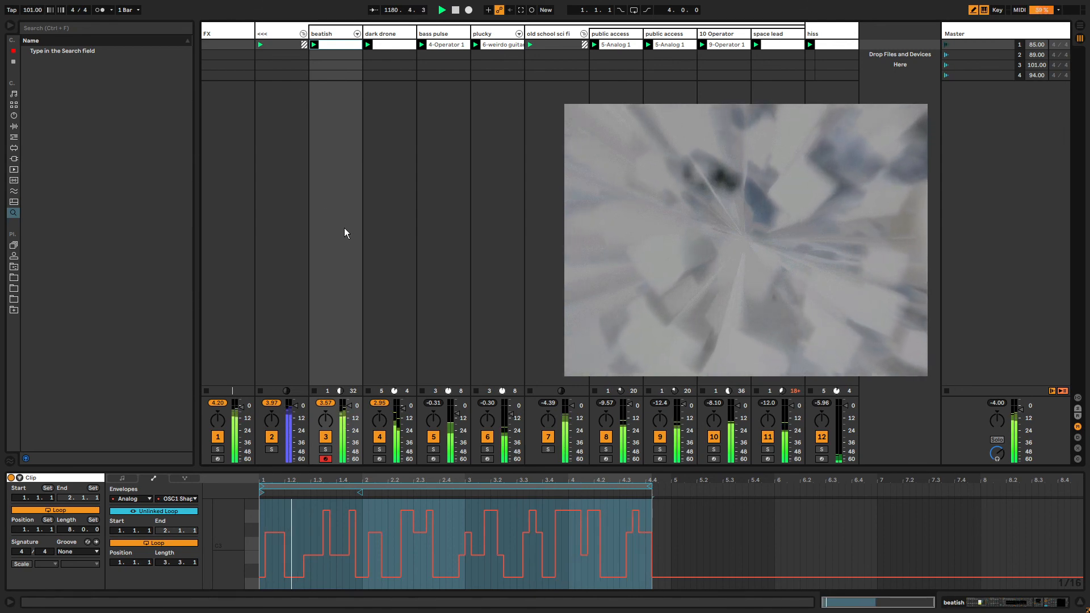
key(Tab)
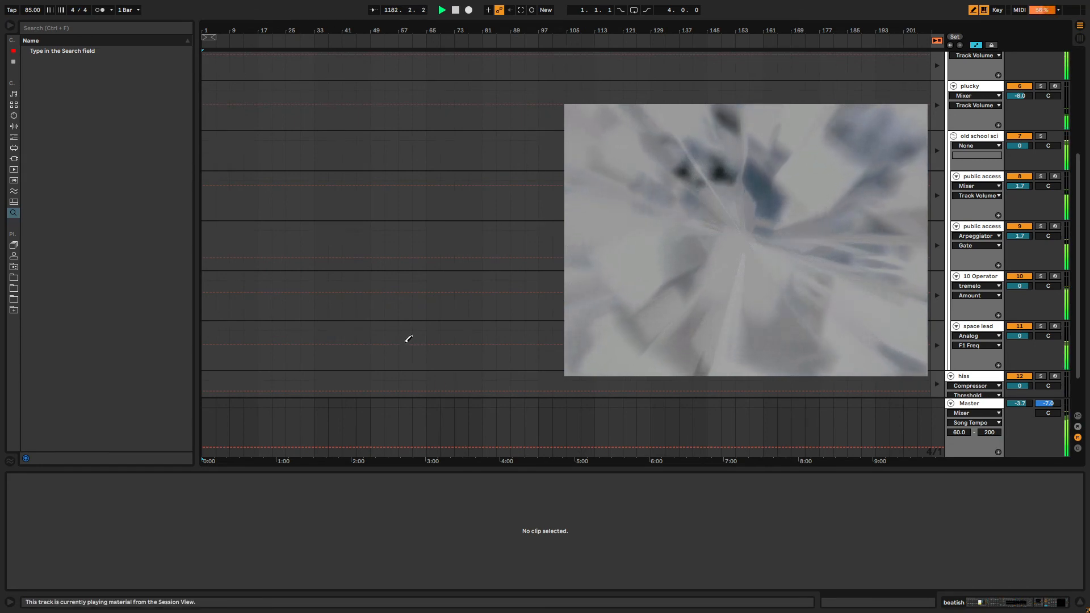
key(Tab)
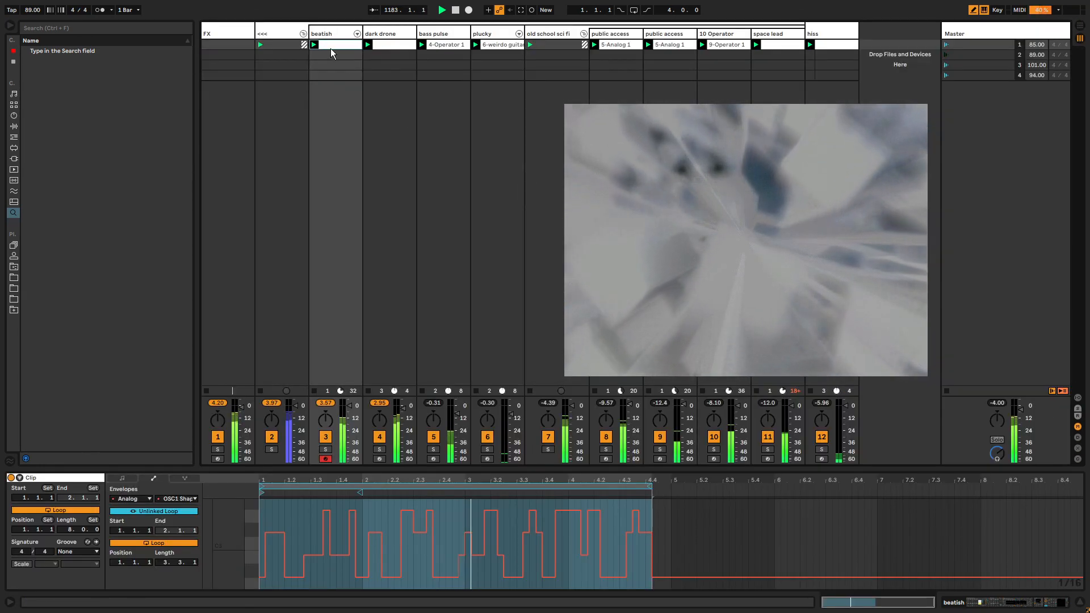
- Look through the scene 1 clips from the dark drone track across to the hiss track
click(383, 46)
click(437, 45)
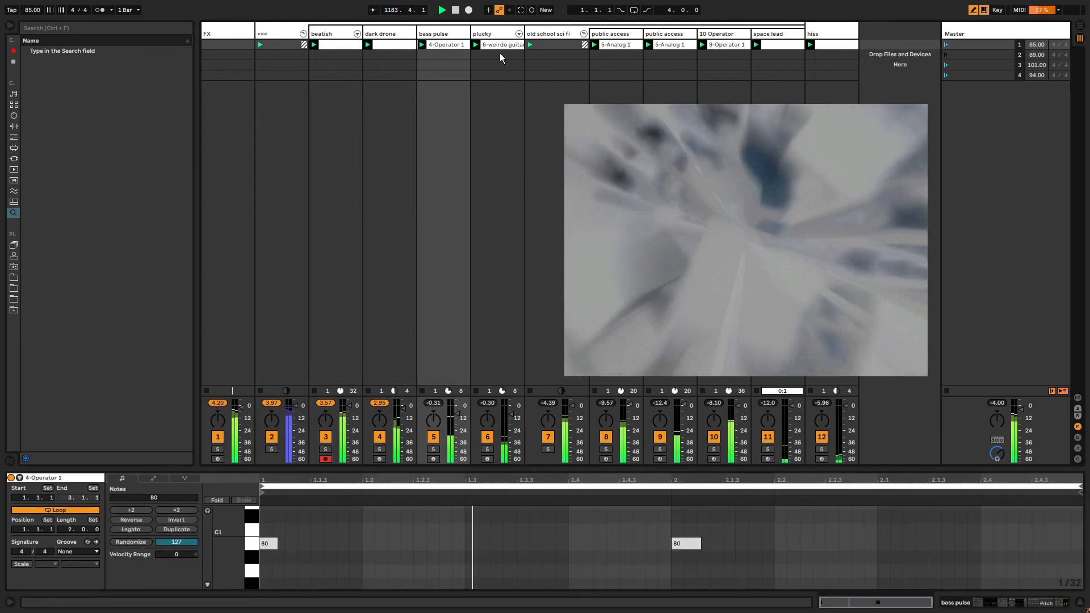
click(500, 45)
click(608, 44)
click(673, 43)
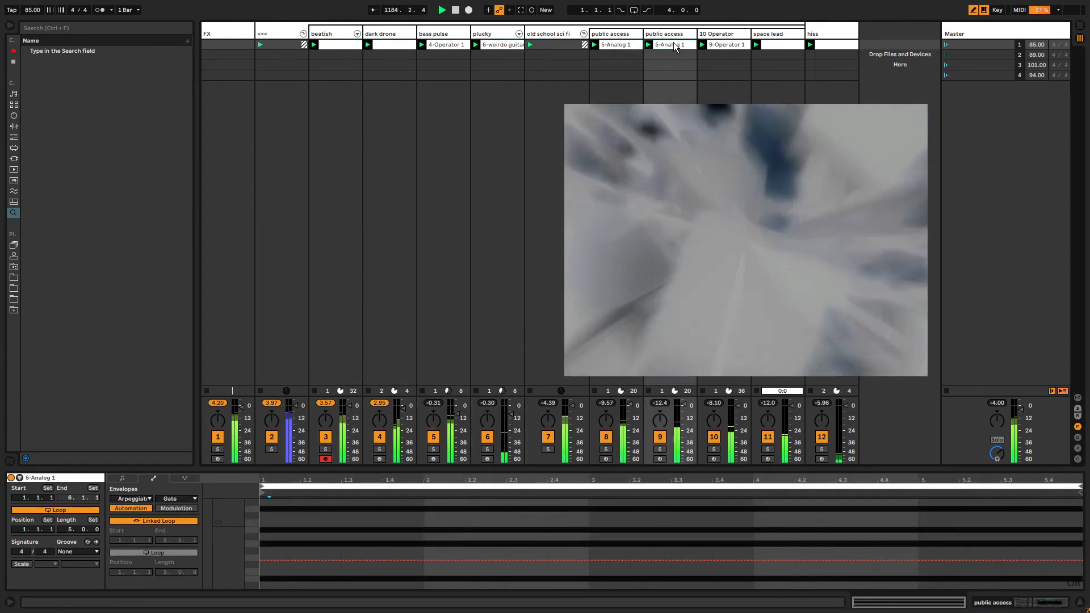
click(728, 48)
click(783, 45)
click(843, 42)
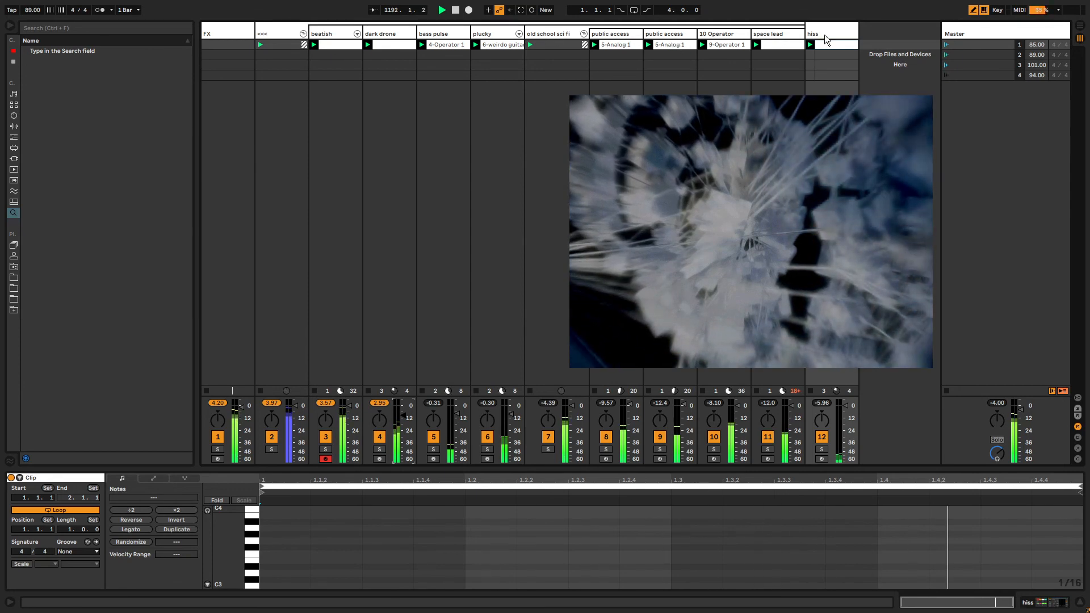
- Compare the track layout in Arrangement and Session view, and examine the beatish, dark drone, bass pulse and plucky tracks
click(356, 35)
key(Tab)
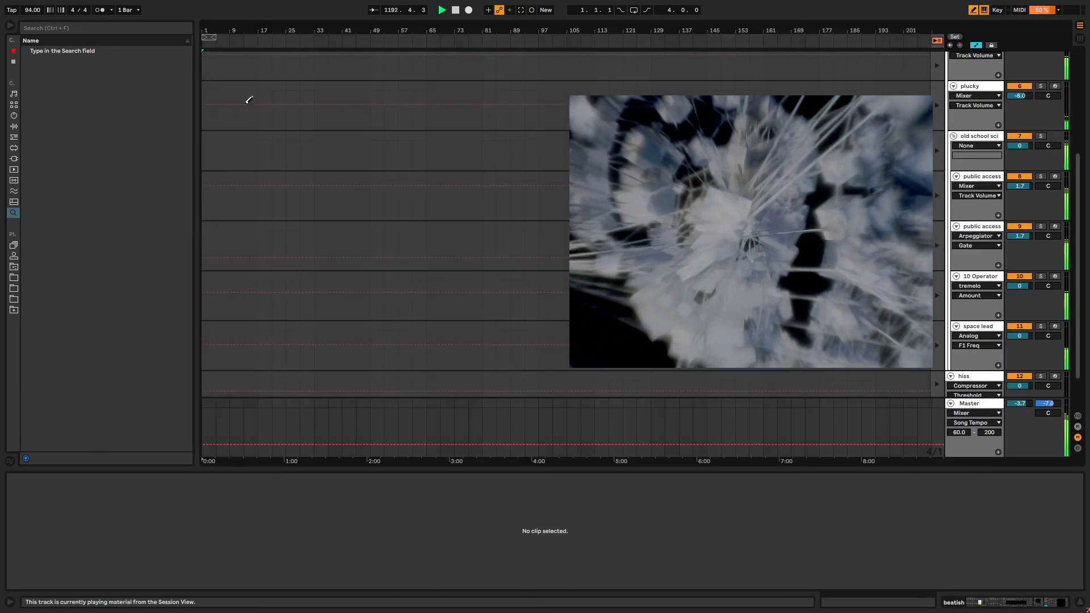
key(Tab)
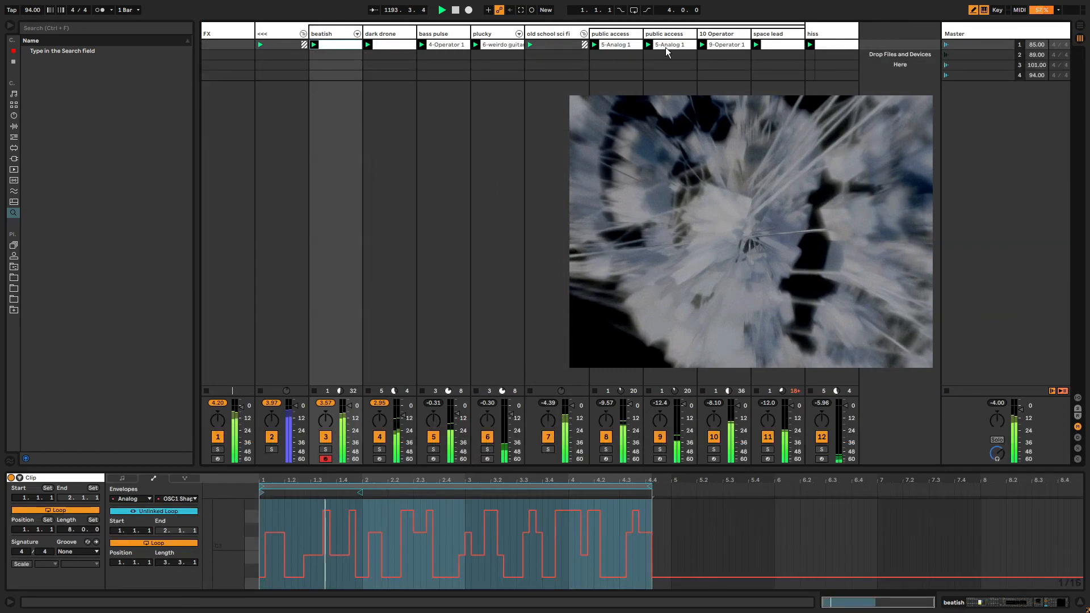
key(Tab)
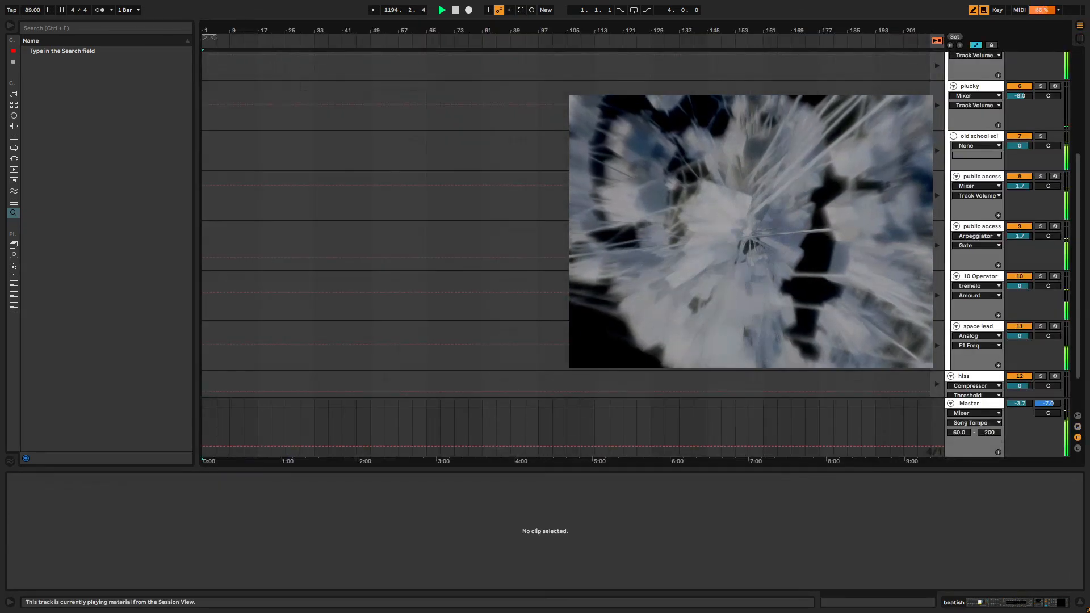
key(Tab)
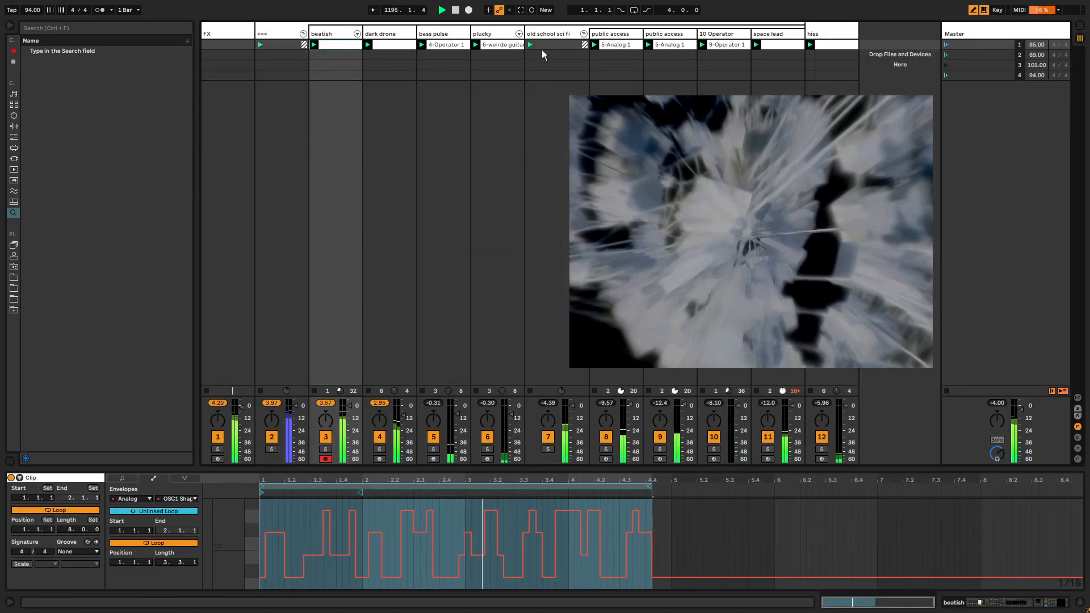
click(541, 36)
click(340, 35)
click(389, 34)
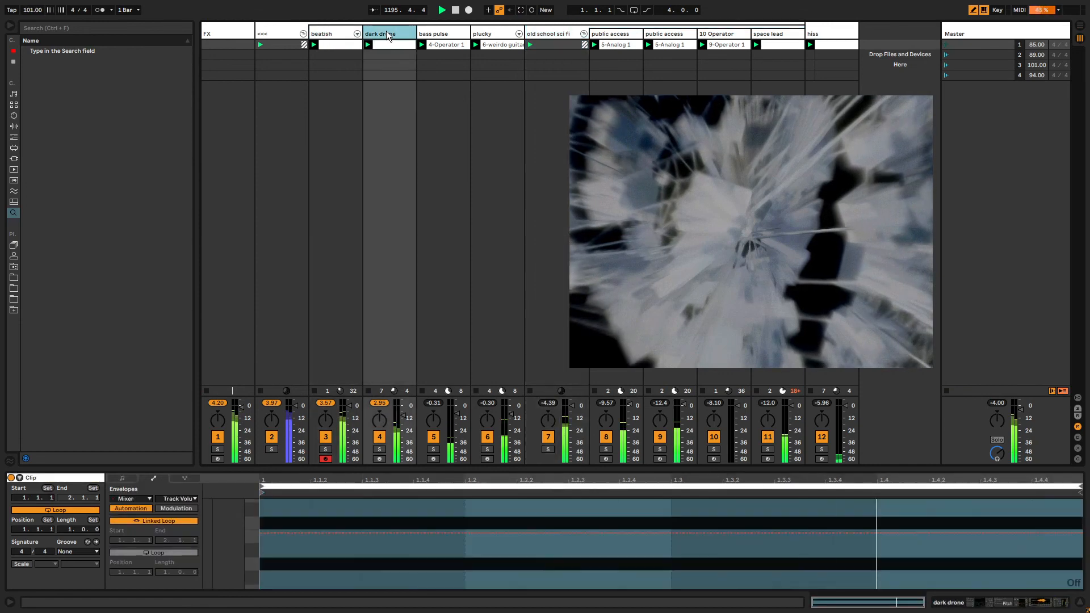
click(453, 35)
click(495, 36)
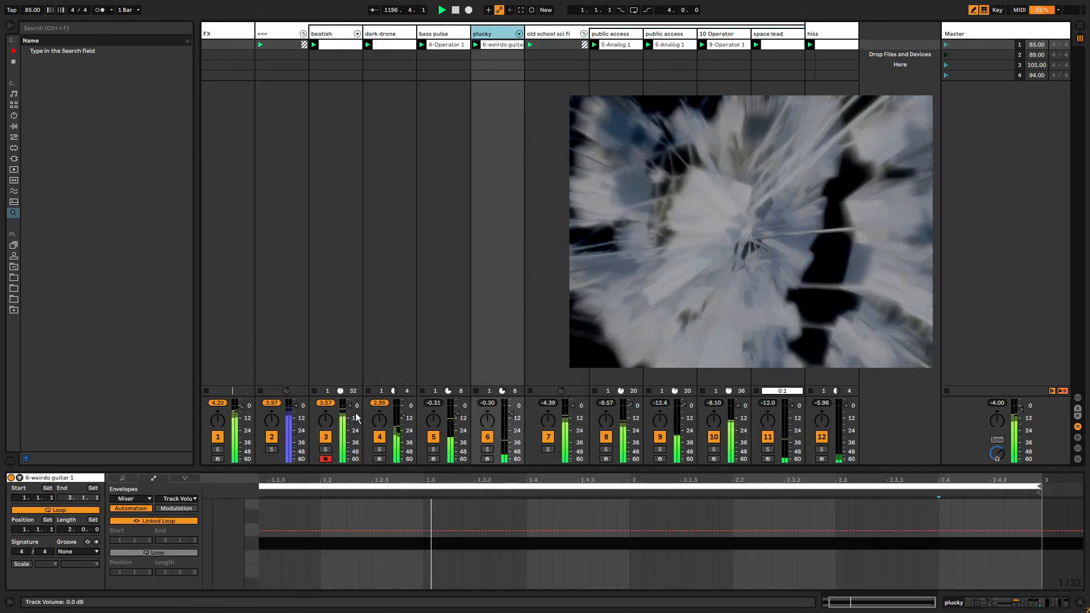
- Reorder the tracks so that beatish follows plucky and hiss comes first in the set
drag(346, 31, 806, 29)
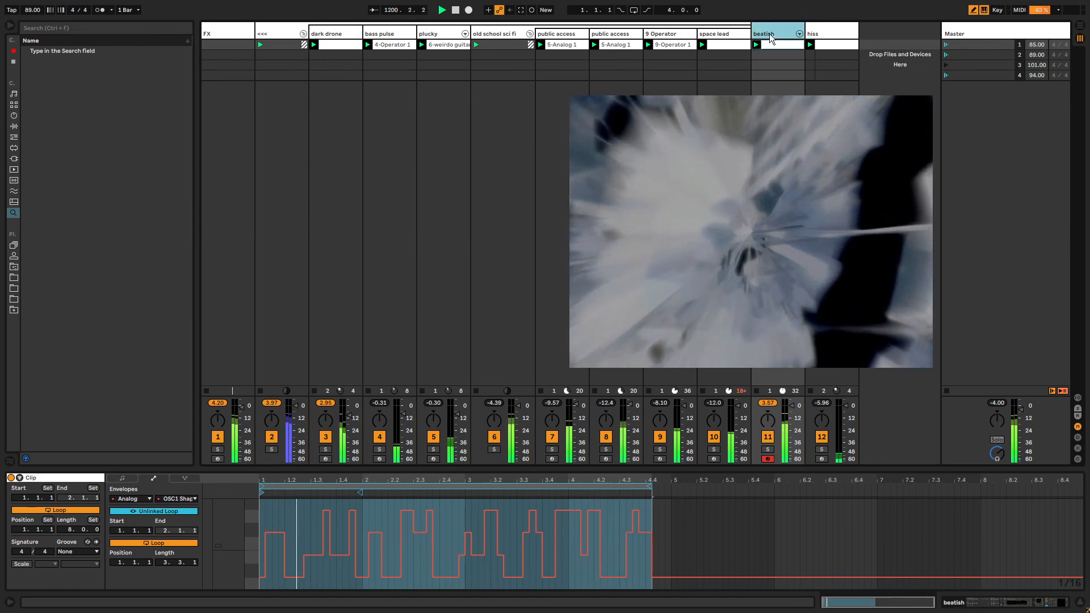
drag(771, 38, 484, 36)
drag(836, 34, 204, 28)
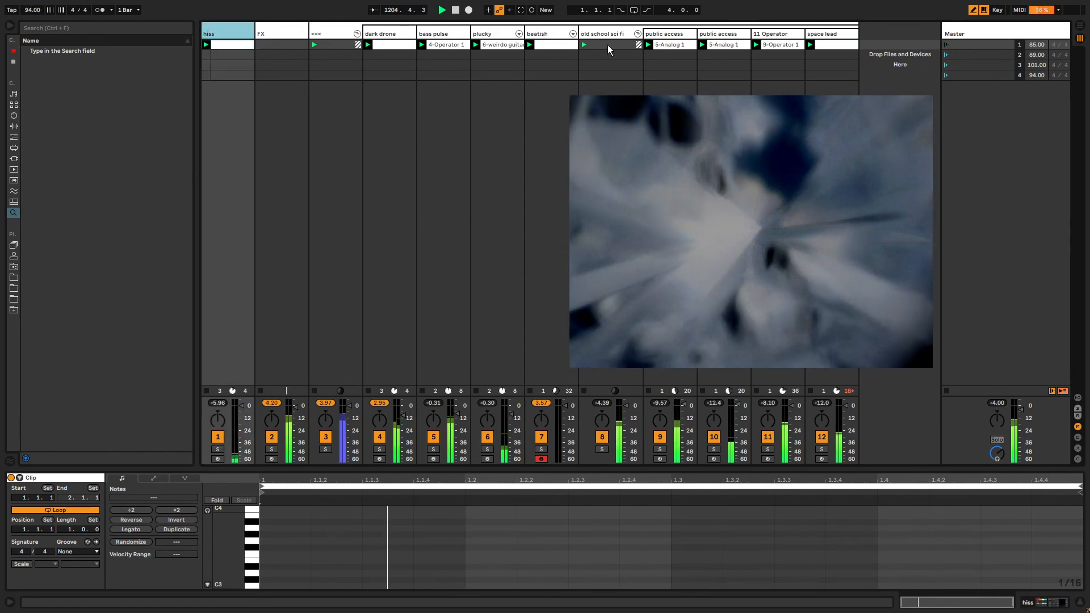
- Fold the old school sci fi group and move it between the plucky and beatish tracks
key(Tab)
key(Tab)
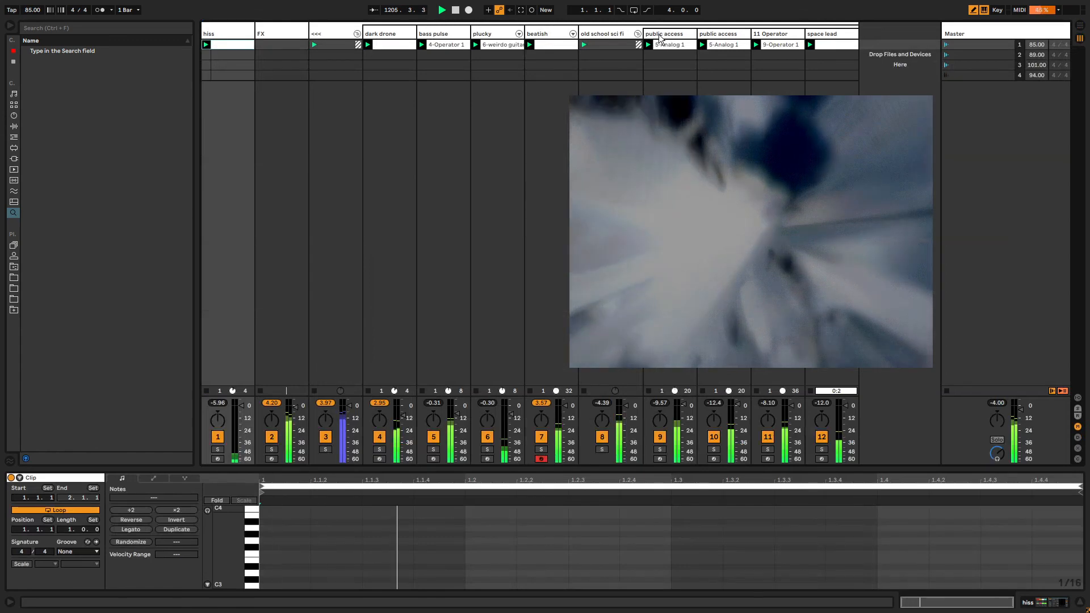
click(673, 45)
click(534, 34)
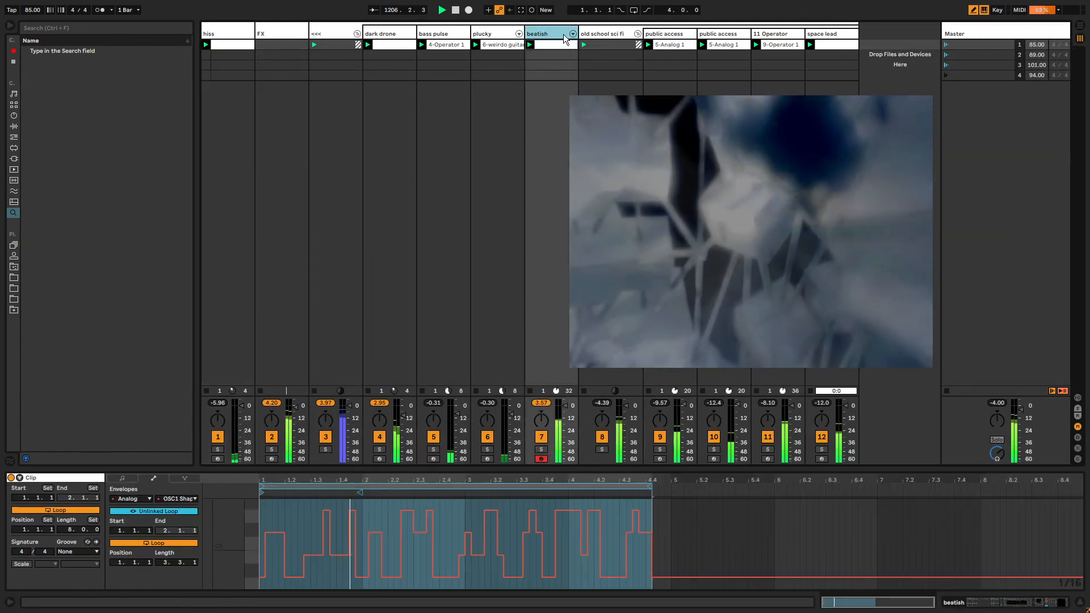
click(637, 34)
drag(609, 31, 523, 32)
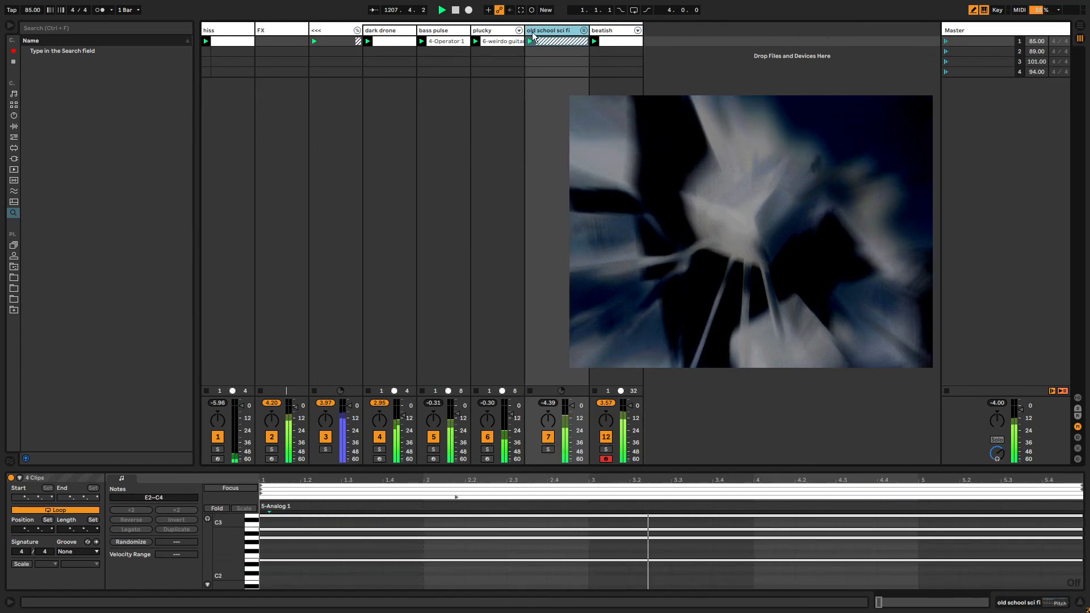
click(397, 31)
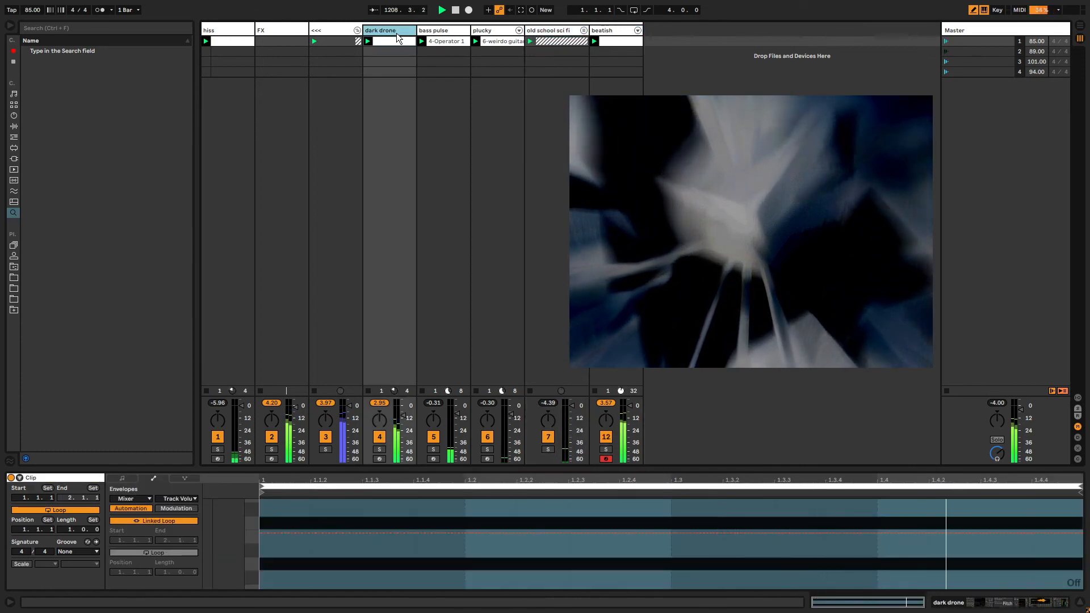
- Check the bass pulse and plucky clips, and show the plucky Looper's State automation in the weirdo guitar clip
click(441, 31)
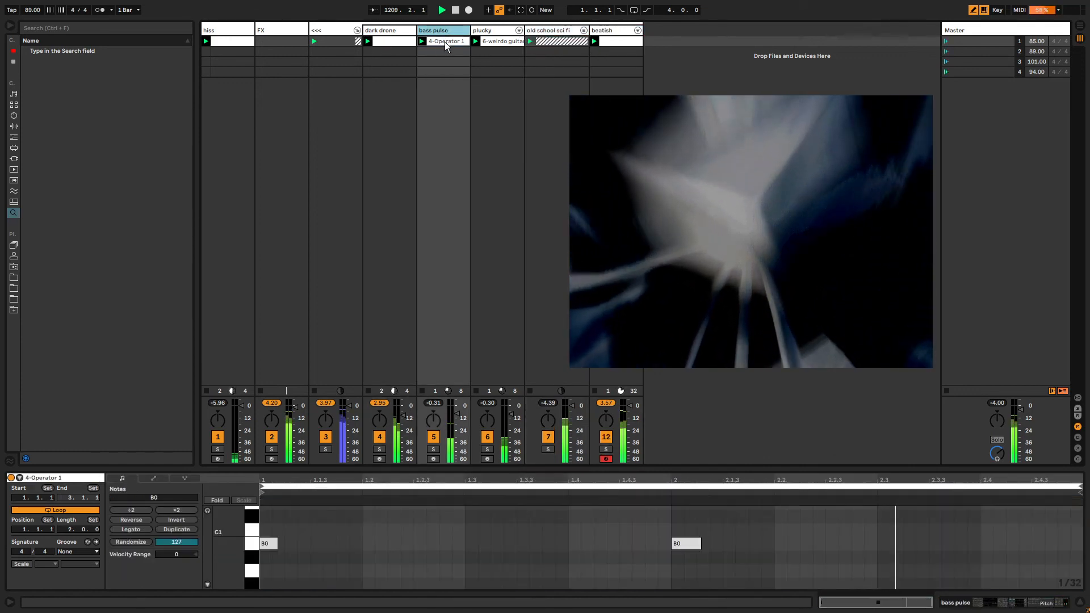
click(496, 42)
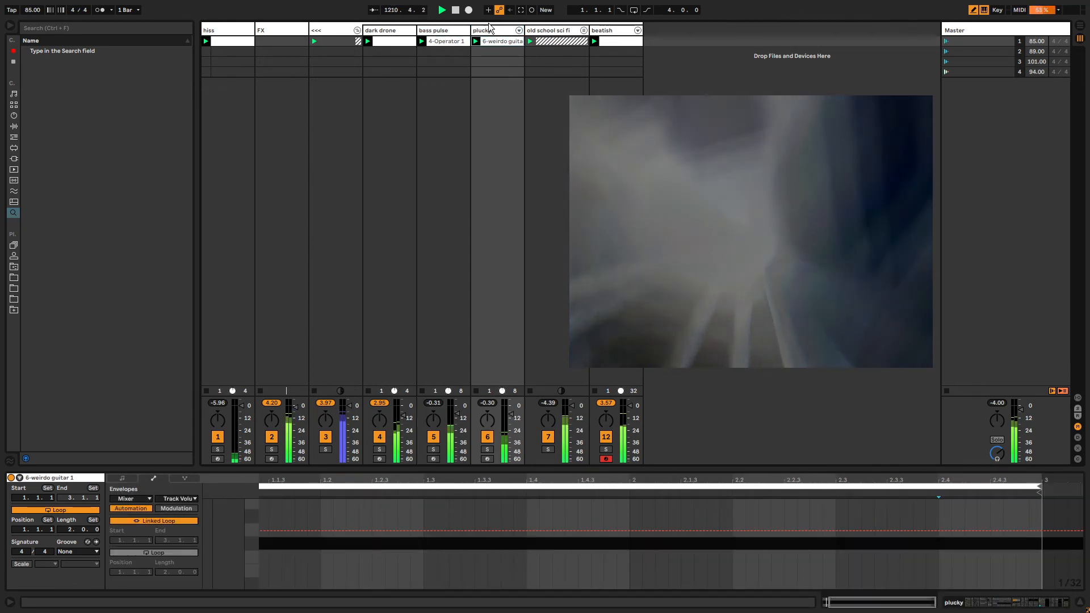
click(493, 31)
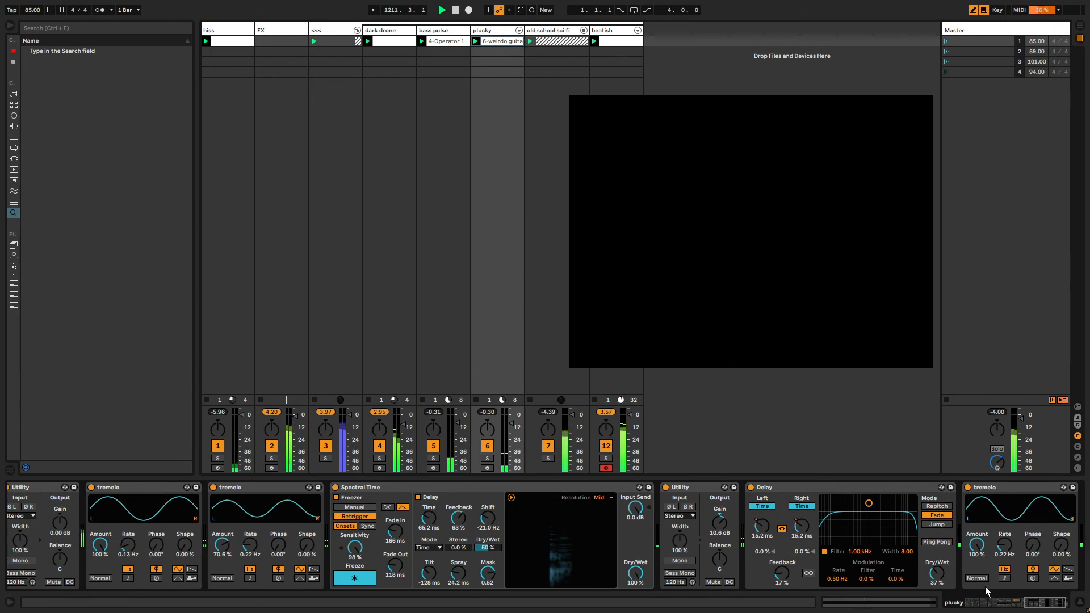
scroll(741, 502, up, 10)
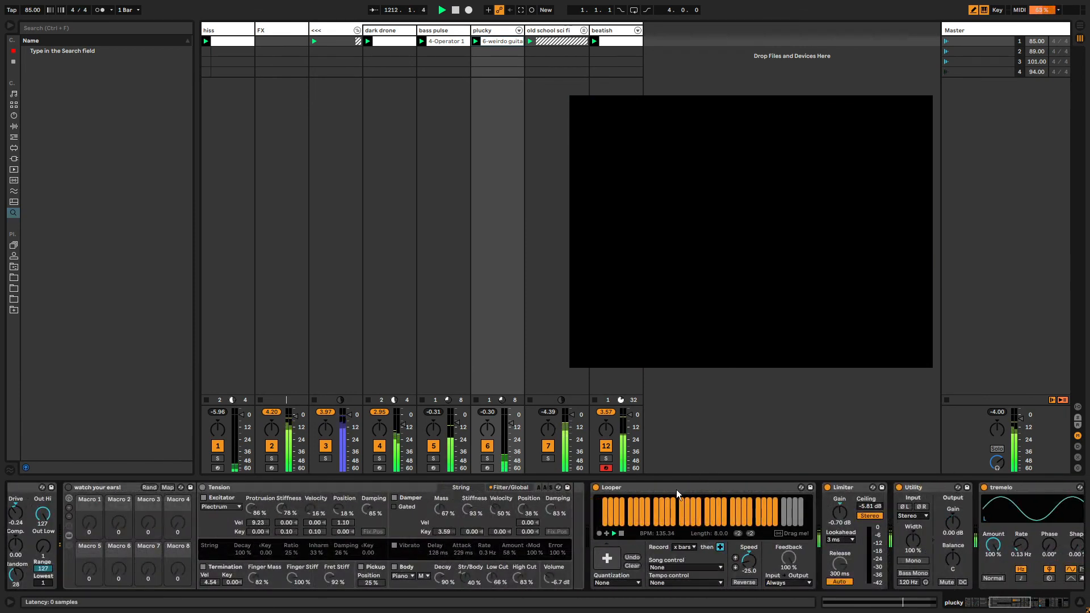
right_click(675, 489)
click(632, 496)
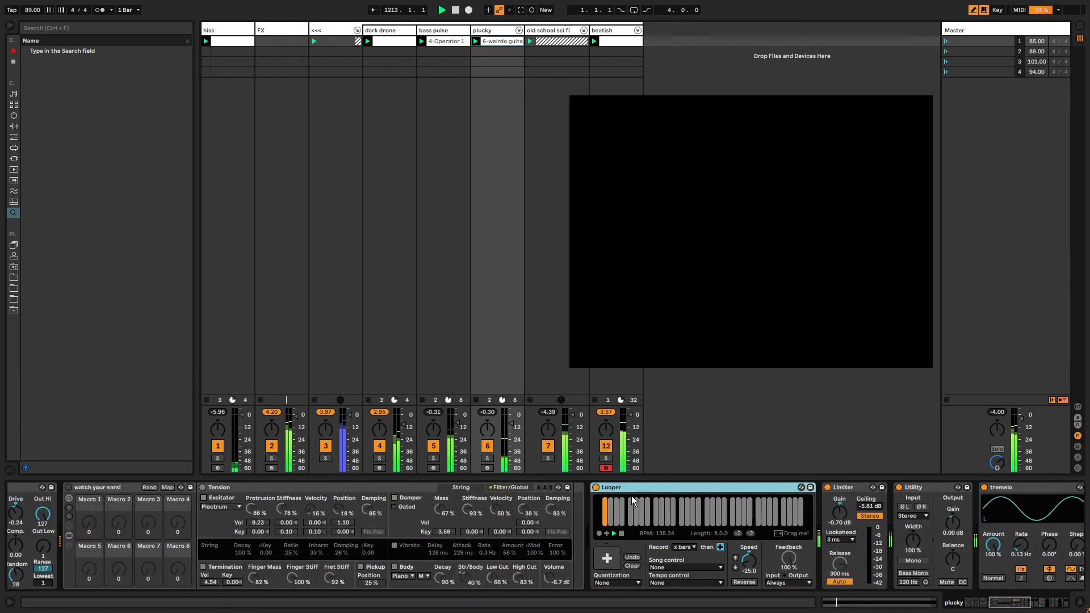
right_click(615, 534)
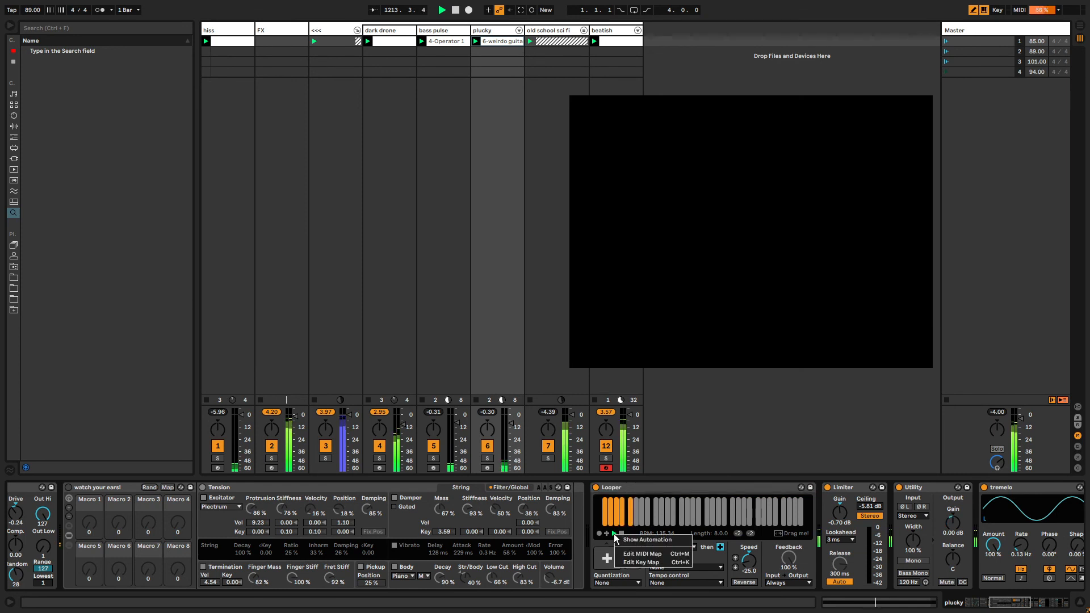
click(616, 485)
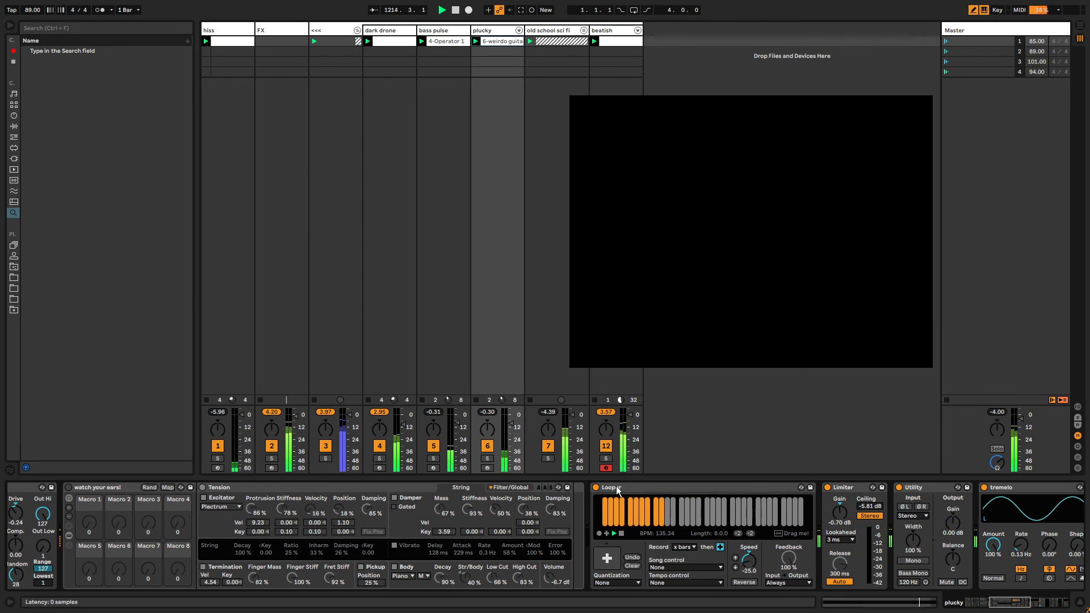
click(629, 486)
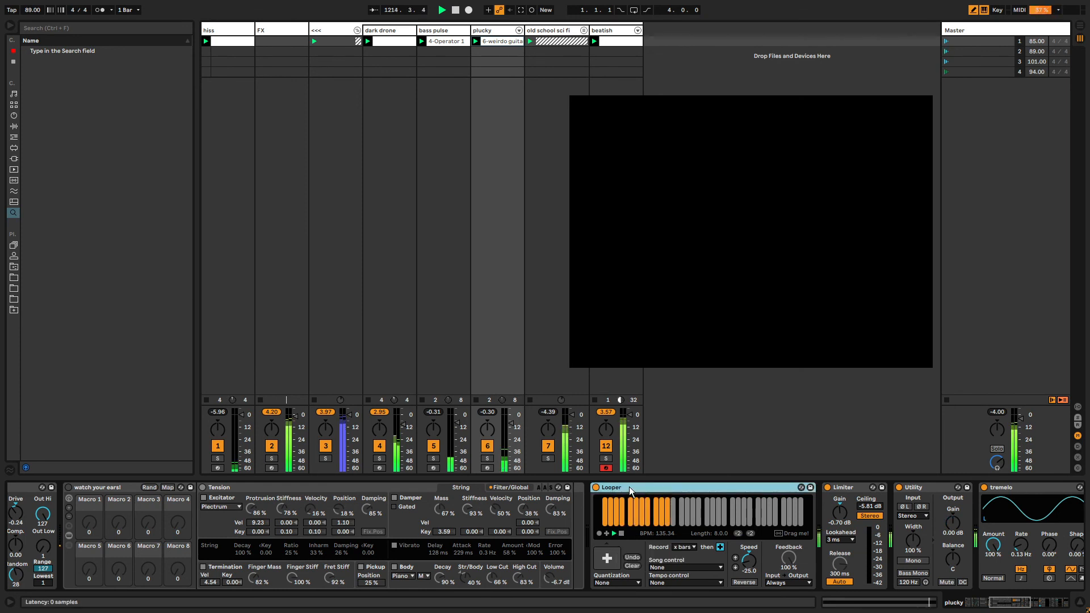
right_click(615, 534)
click(622, 539)
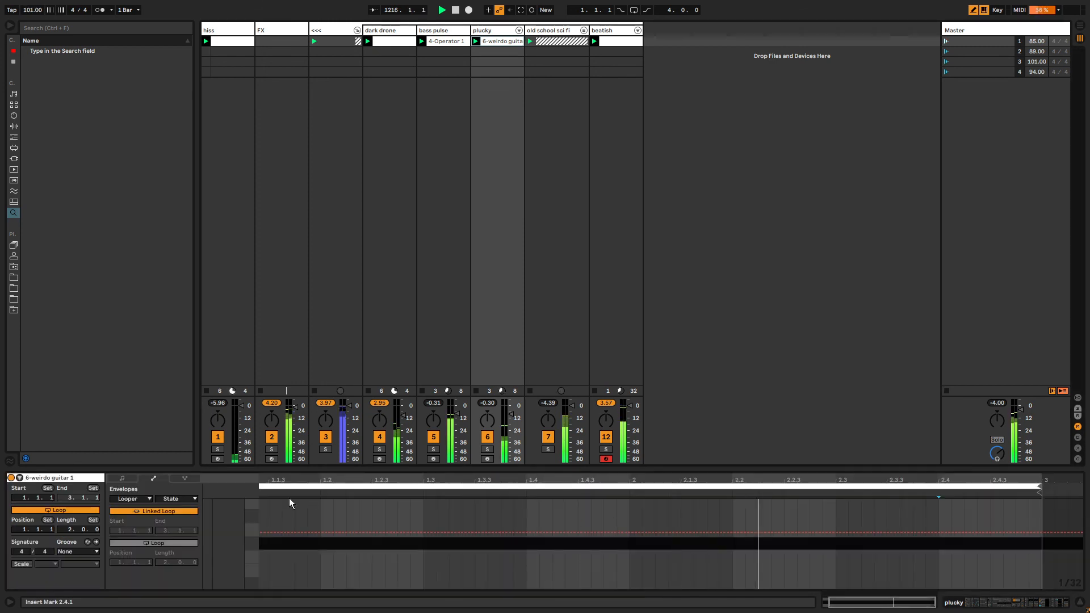
- Unlink the Looper State envelope, loop it from 1.2.1 with length 1.3.0, and hold Stop until just before that loop, with Play from there
drag(299, 481, 340, 433)
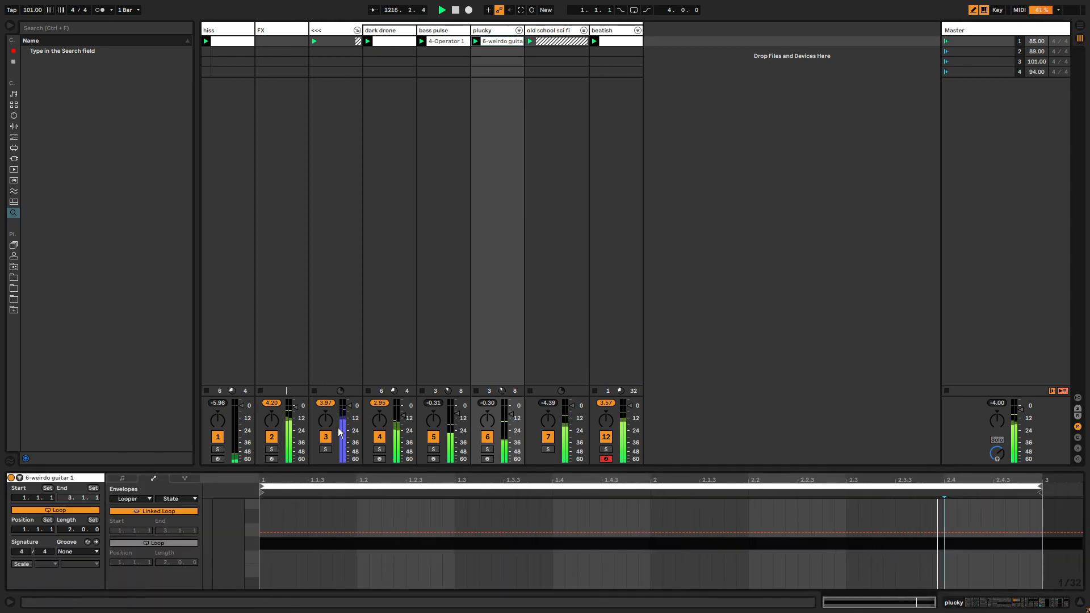
click(155, 510)
mouse_move(262, 487)
mouse_down()
mouse_move(356, 486)
mouse_move(266, 495)
mouse_up()
click(272, 575)
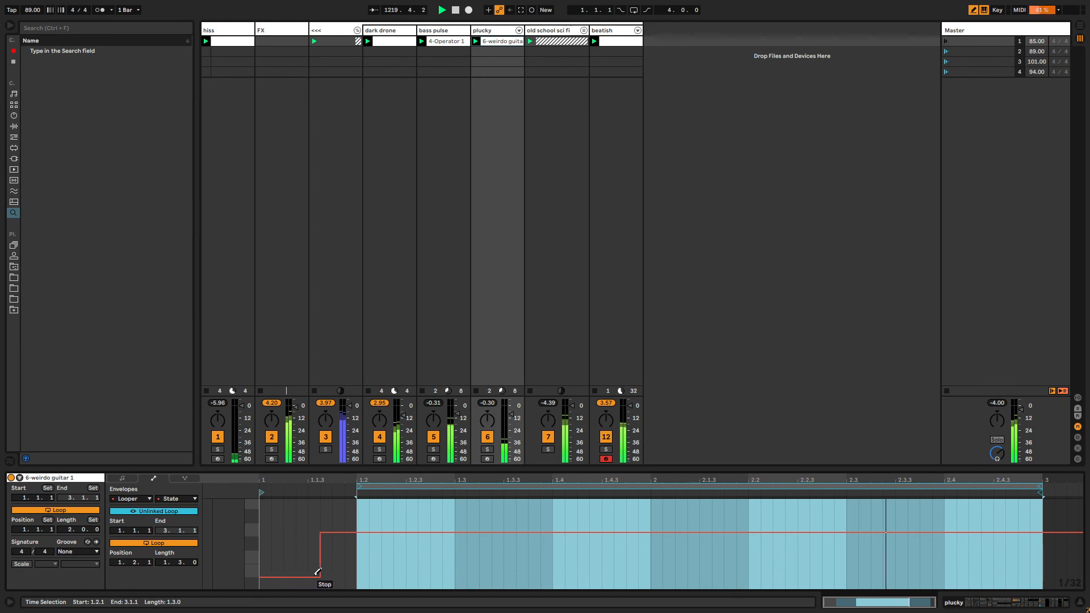
drag(318, 572, 335, 571)
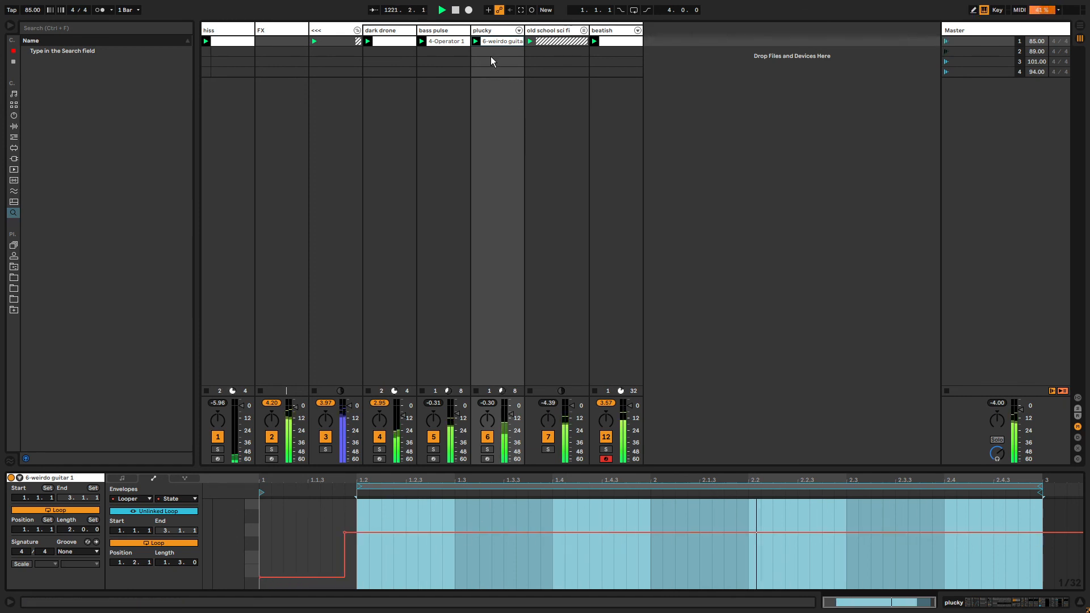
- Switch the plucky track's Looper off and back on in its device chain
click(491, 39)
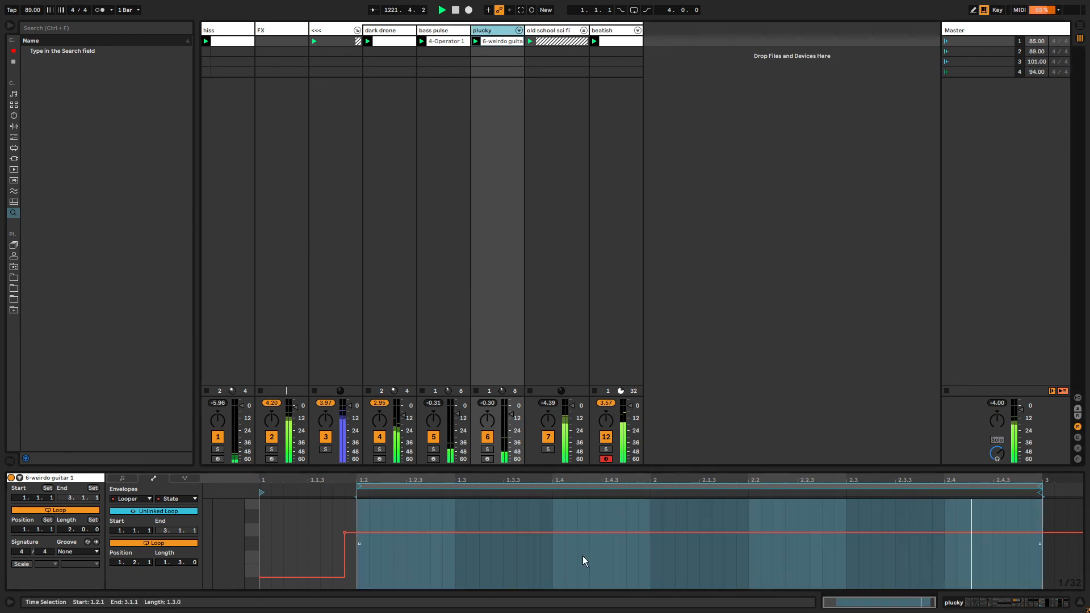
click(485, 29)
click(594, 487)
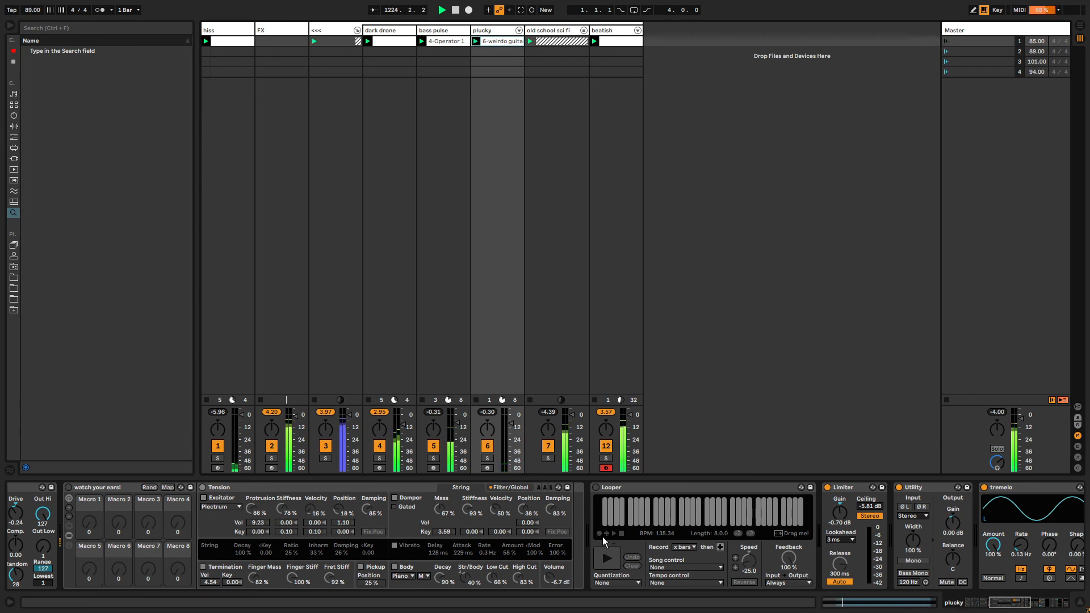
click(596, 488)
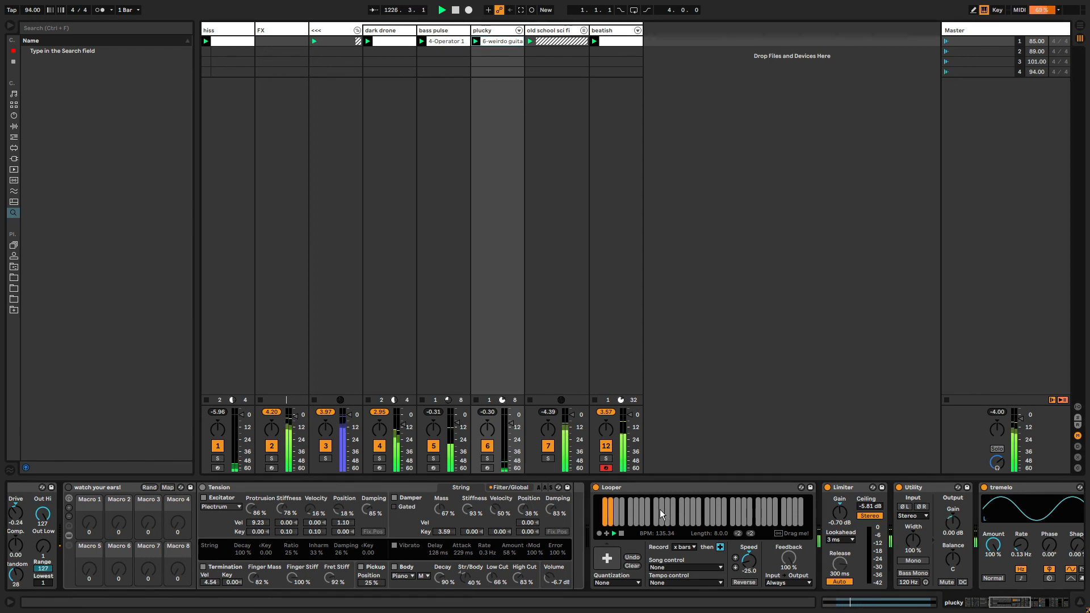
- Examine the weirdo guitar clip's Looper Device On and State envelopes, and return to the plucky track's devices
right_click(495, 42)
click(489, 43)
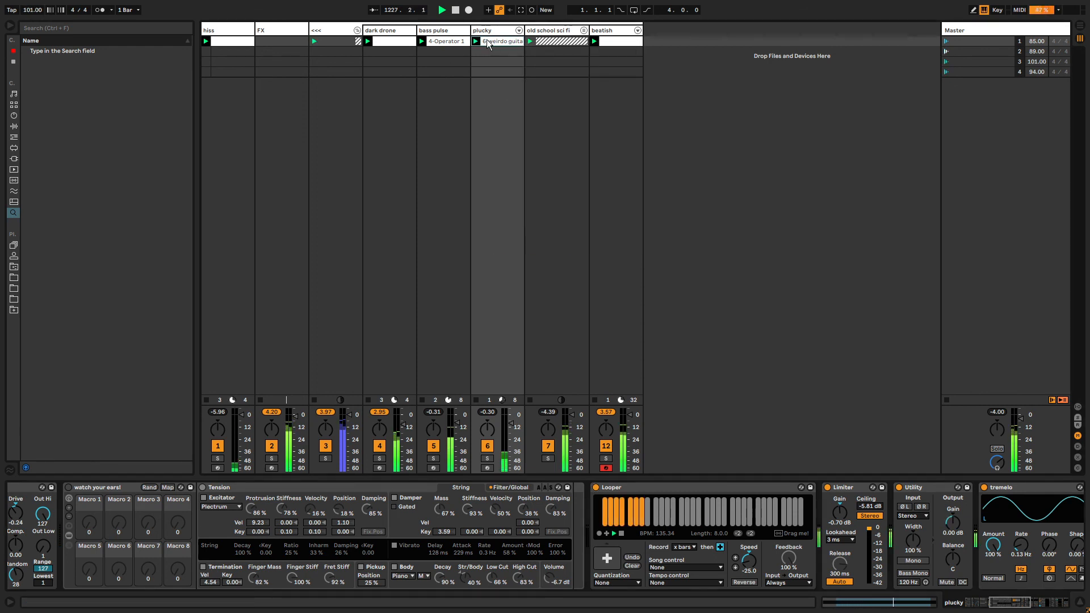
double_click(492, 42)
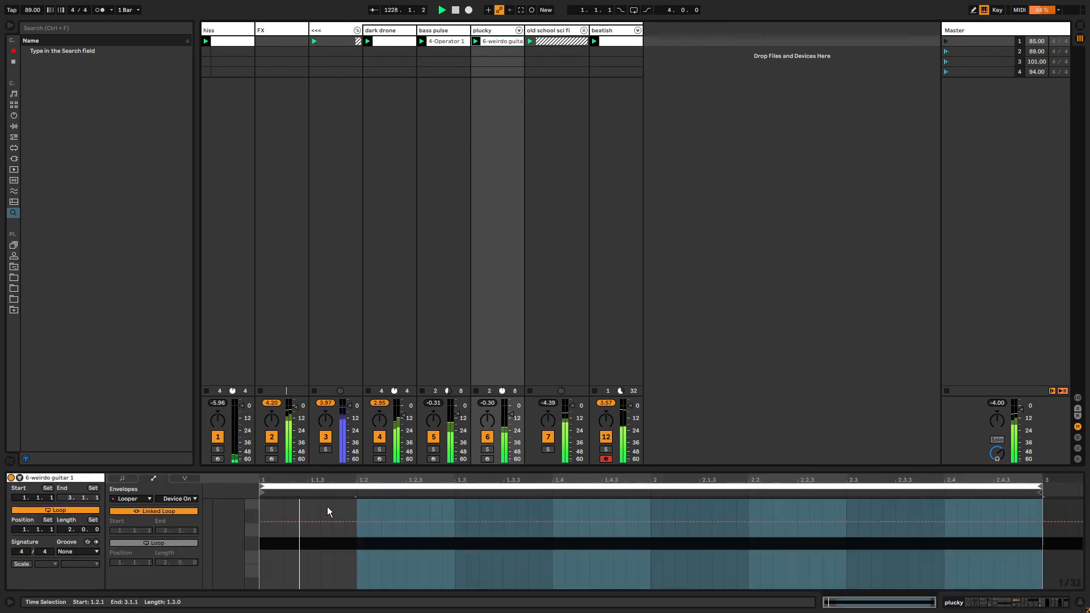
click(495, 31)
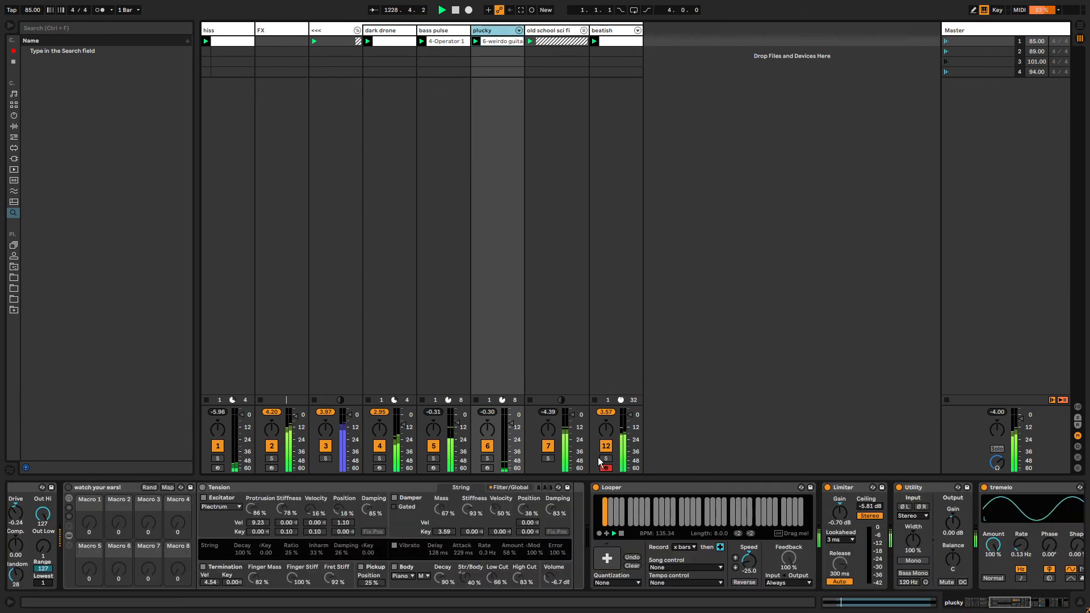
right_click(614, 533)
click(624, 536)
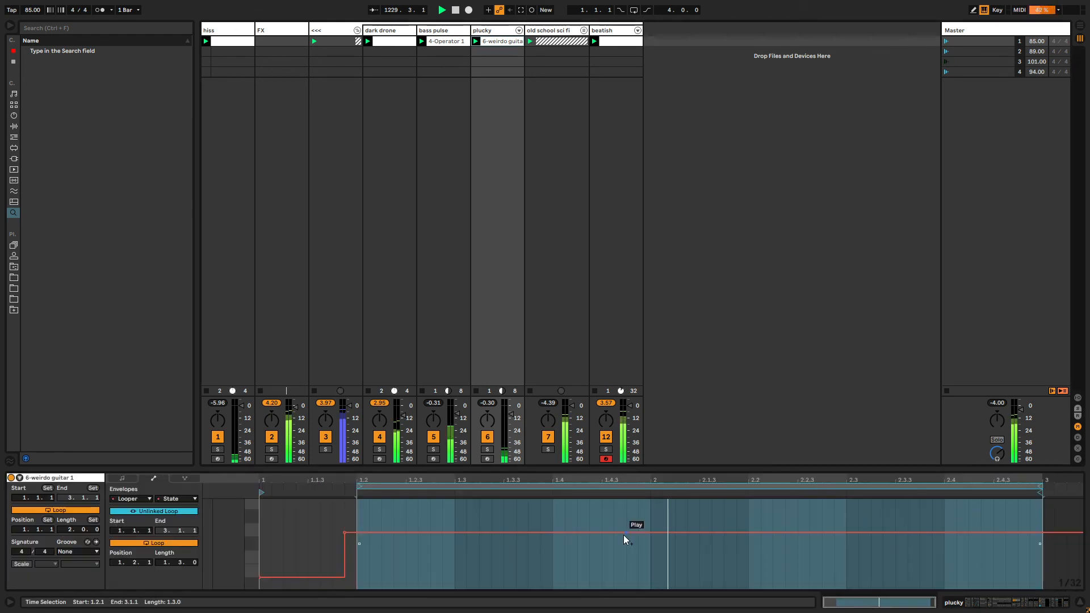
click(277, 513)
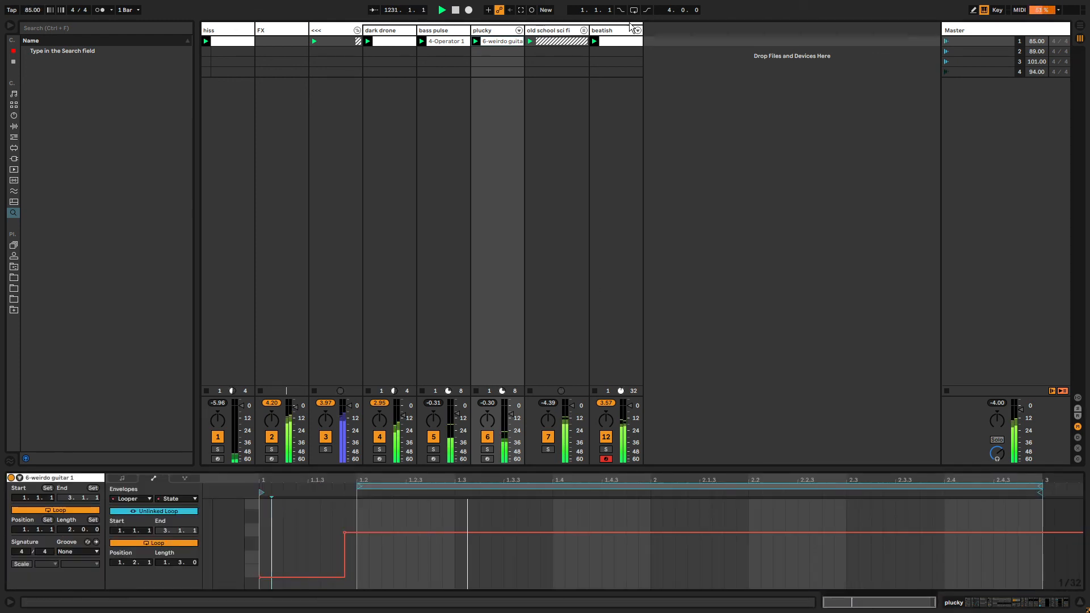
click(494, 31)
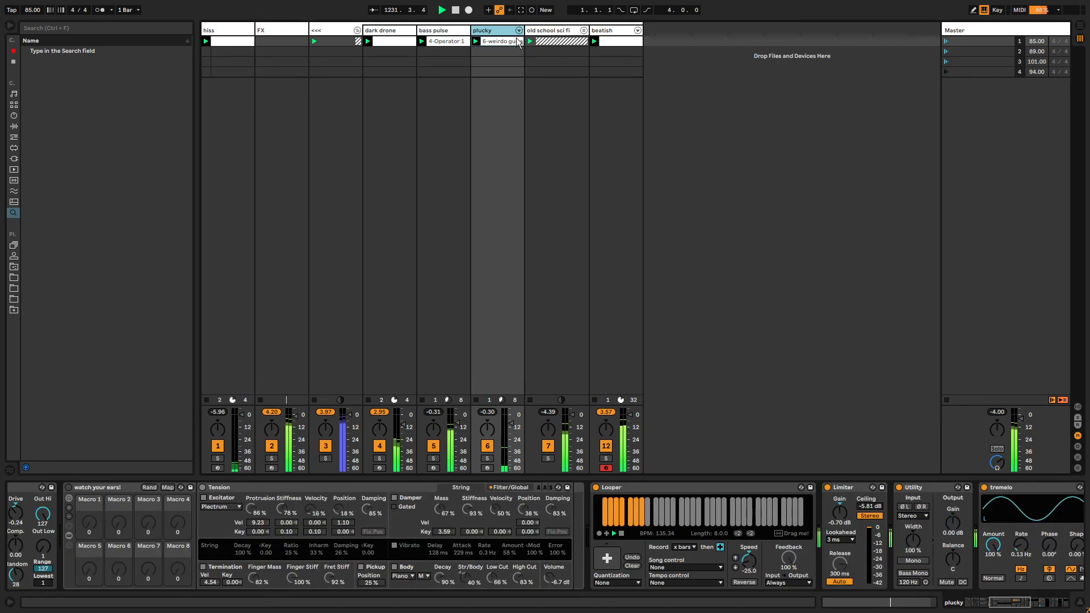
- Unfold the old school sci fi group and look through the clips and devices of its public access and 10 Operator tracks
click(548, 31)
click(583, 30)
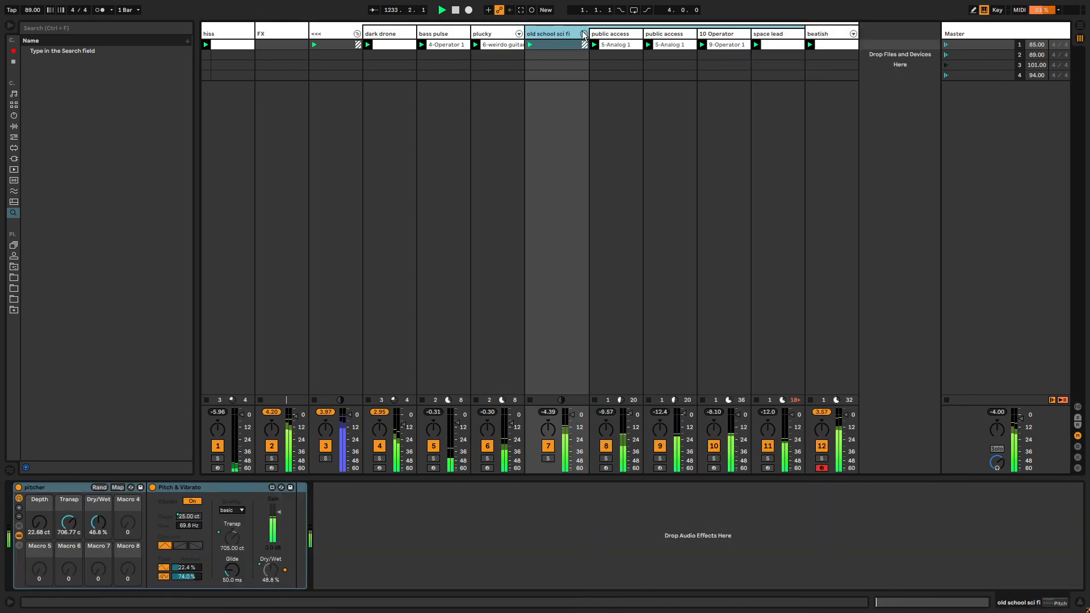
click(494, 46)
click(615, 44)
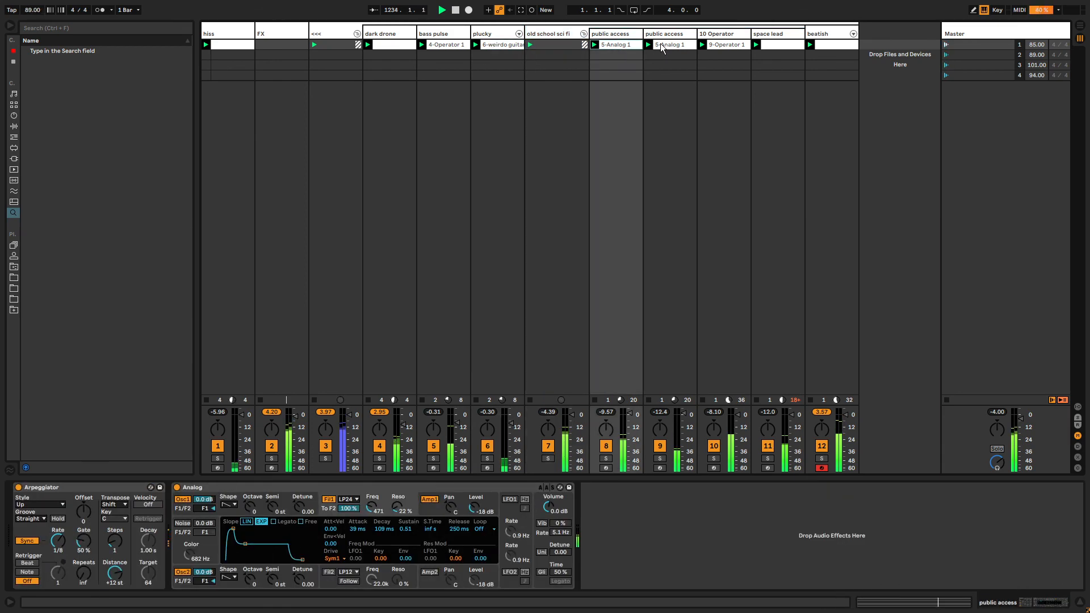
click(665, 45)
click(712, 45)
click(631, 45)
key(Right)
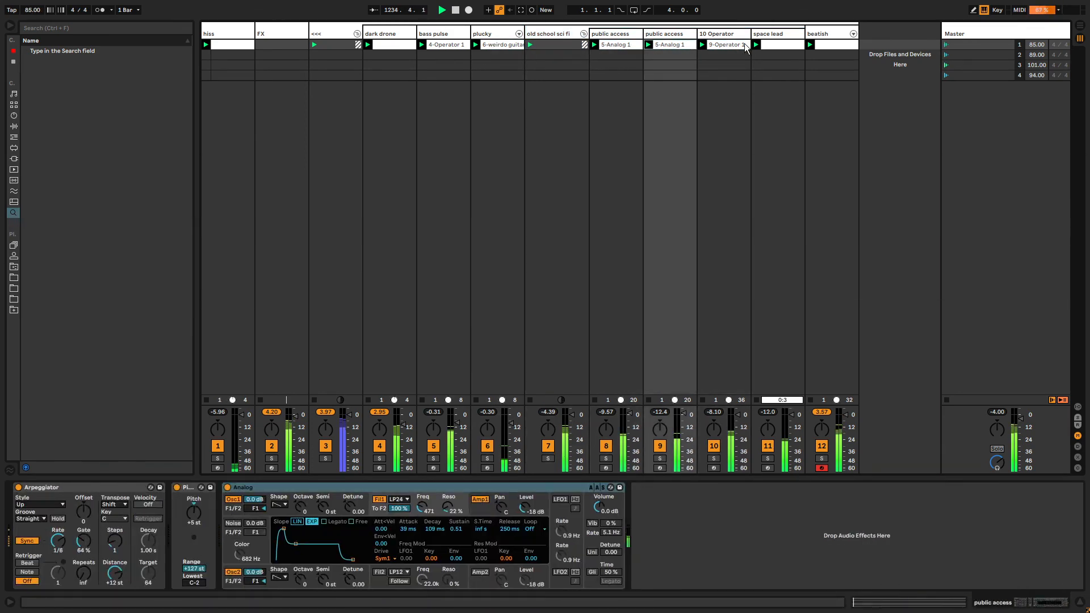
key(Right)
- Lower the dark drone track's volume to about -68 dB and examine the devices on the space lead and beatish tracks
drag(407, 434, 406, 449)
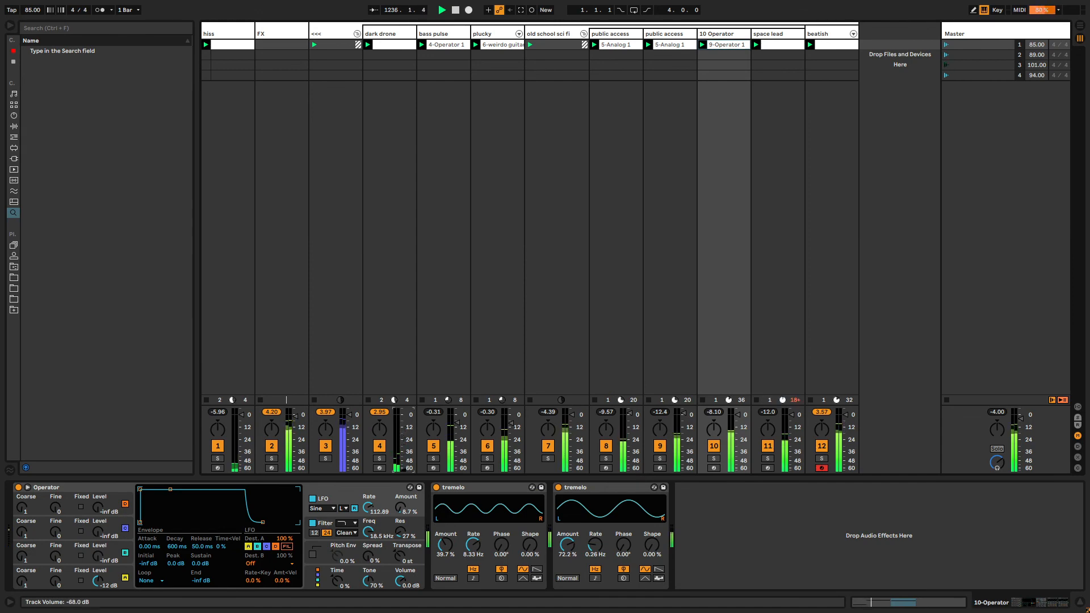
click(821, 34)
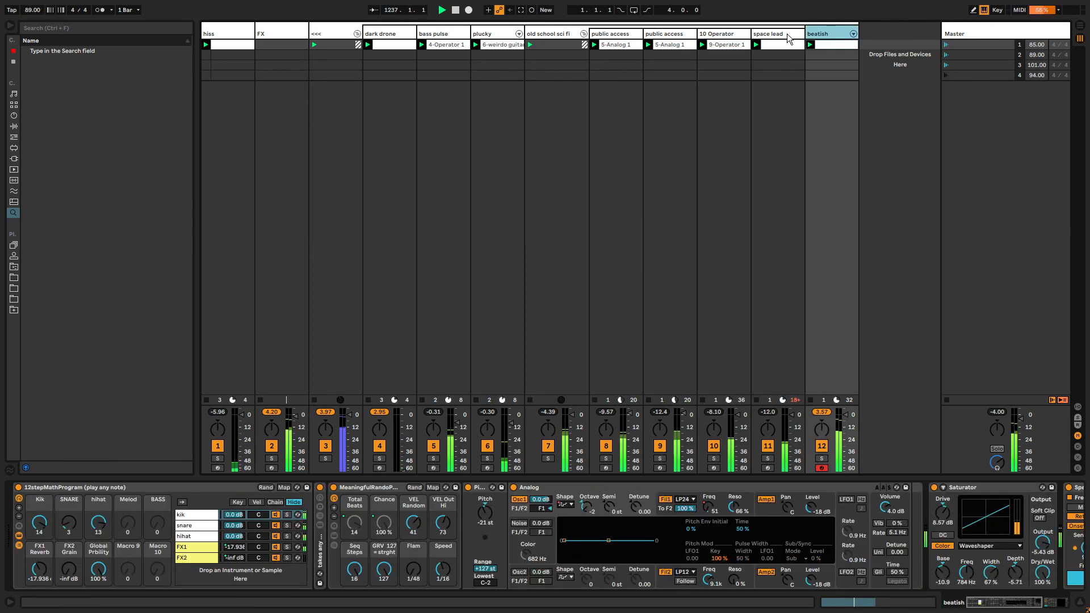
click(786, 36)
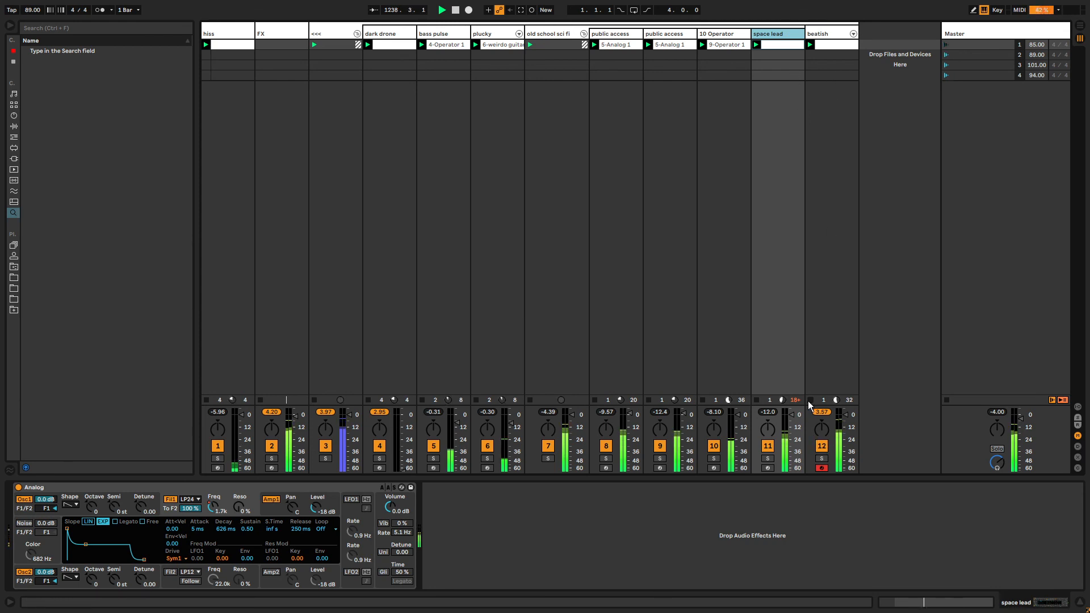
click(817, 34)
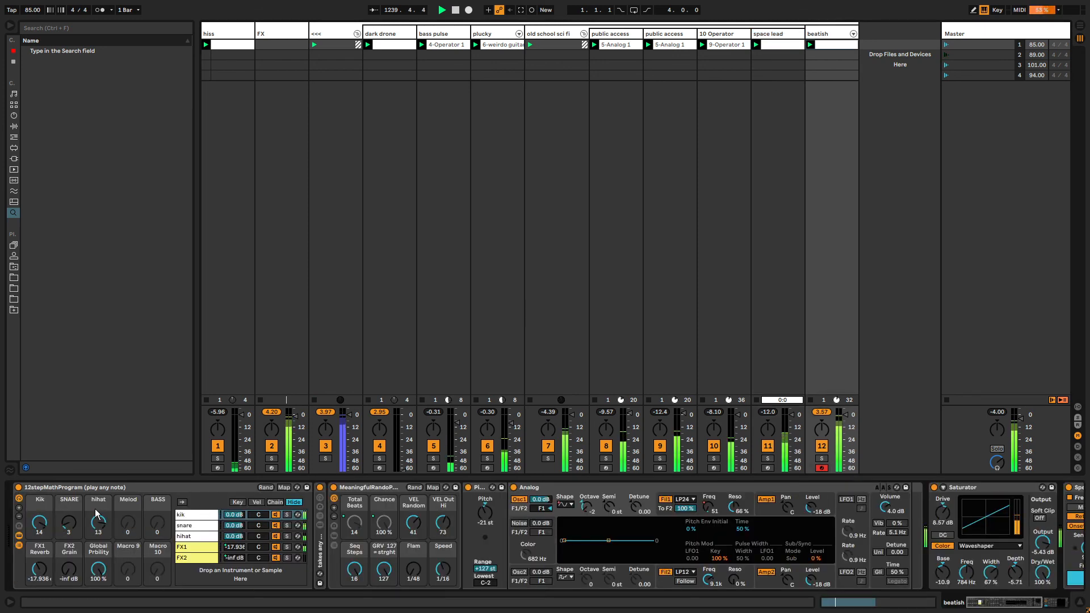
- Switch the beatish track's 12stepMathProgram, MeaningfulRando, pitch and Analog devices off and back on
click(19, 488)
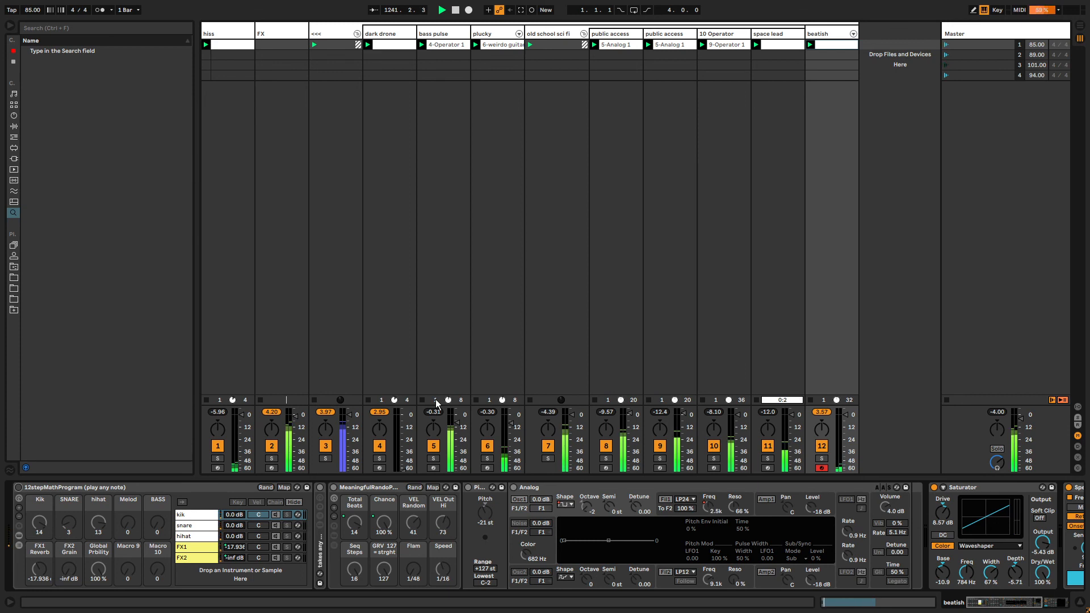
drag(512, 424, 511, 433)
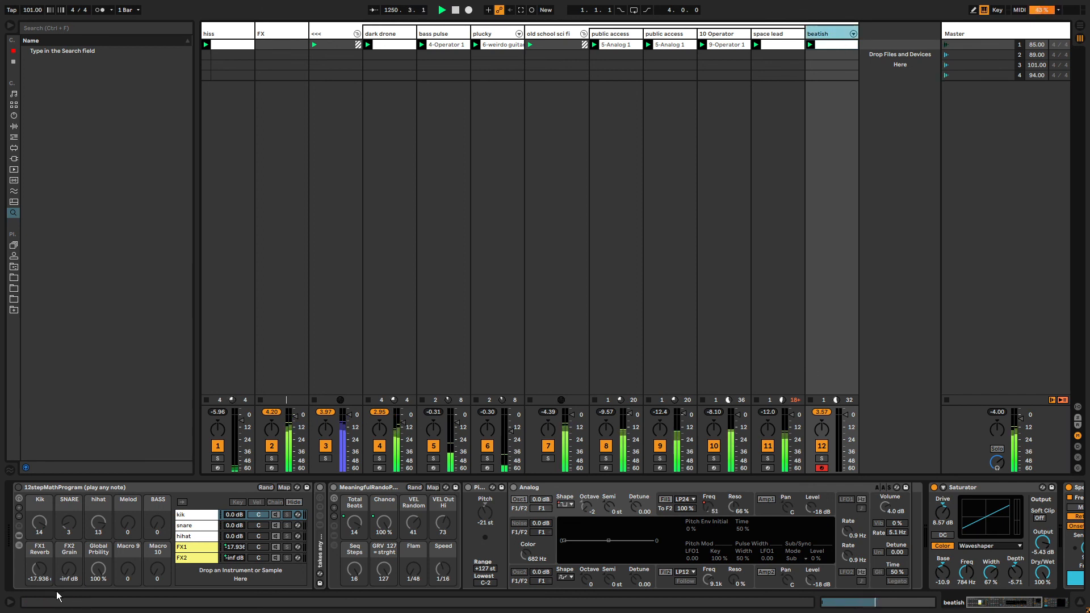
click(19, 488)
click(19, 488)
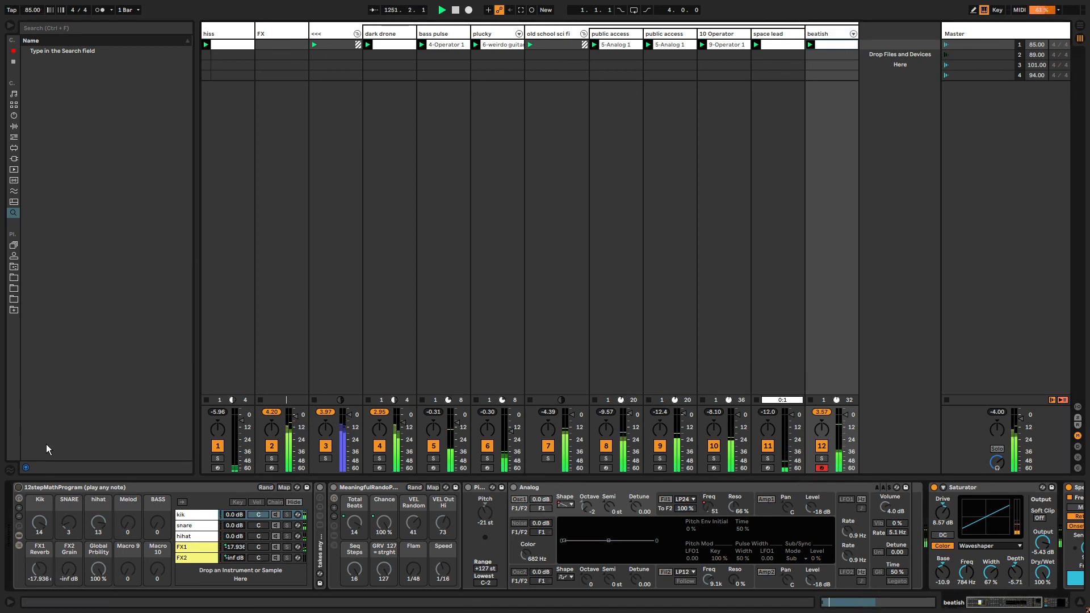
click(19, 488)
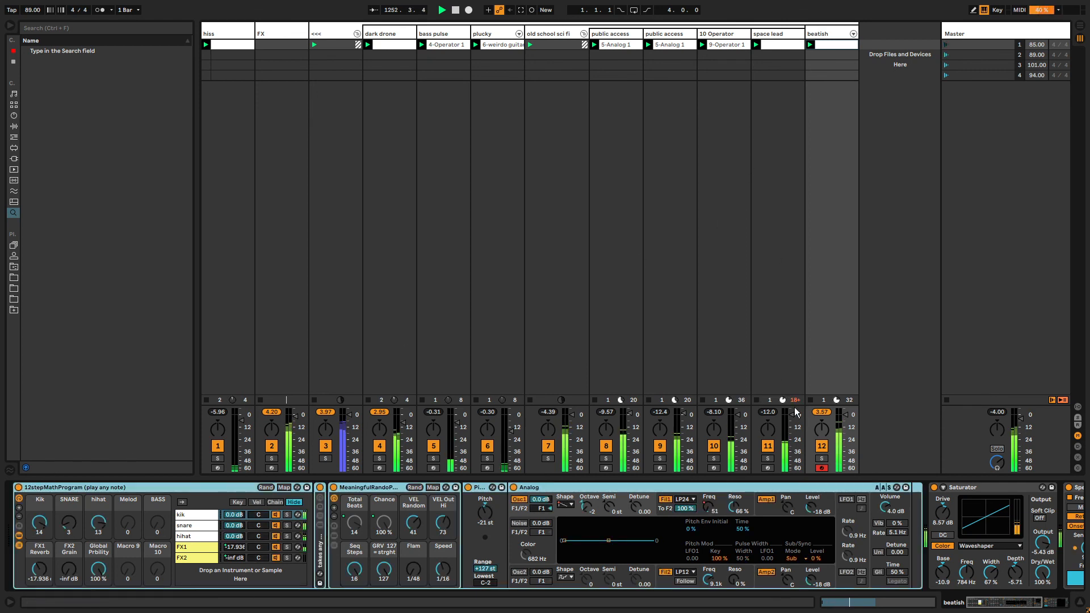
- Relaunch the scene 1 beatish clip with the track disarmed, and bring back the visuals window
click(811, 45)
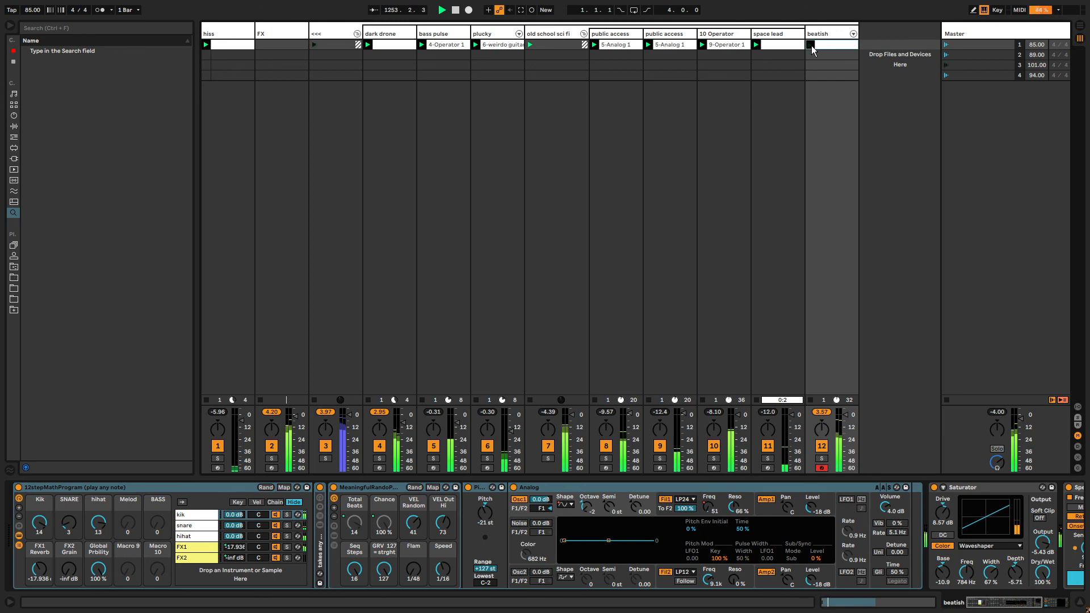
click(821, 469)
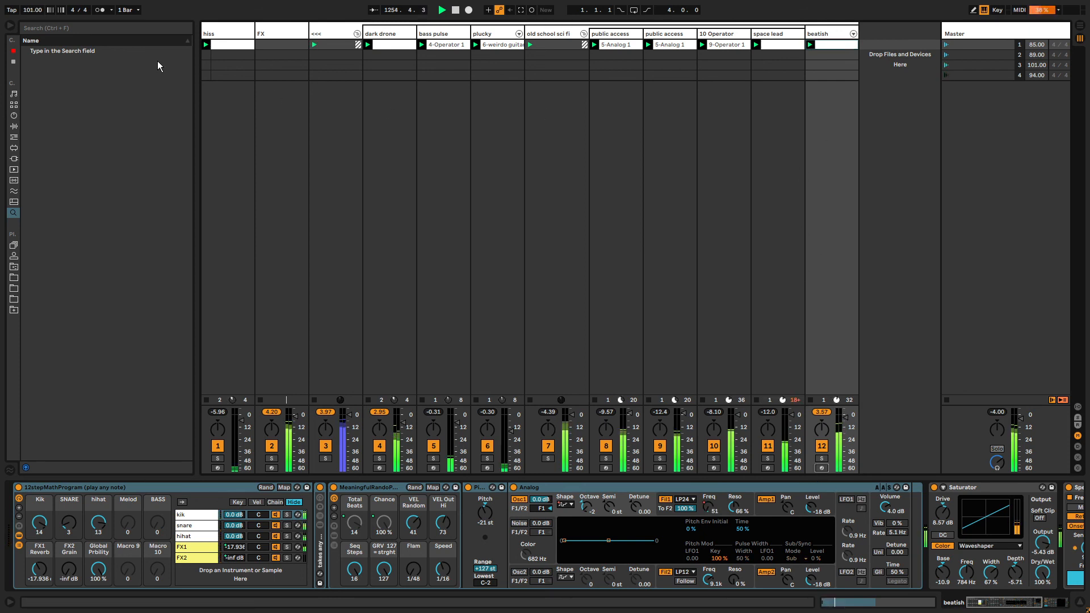
key(alt+Tab)
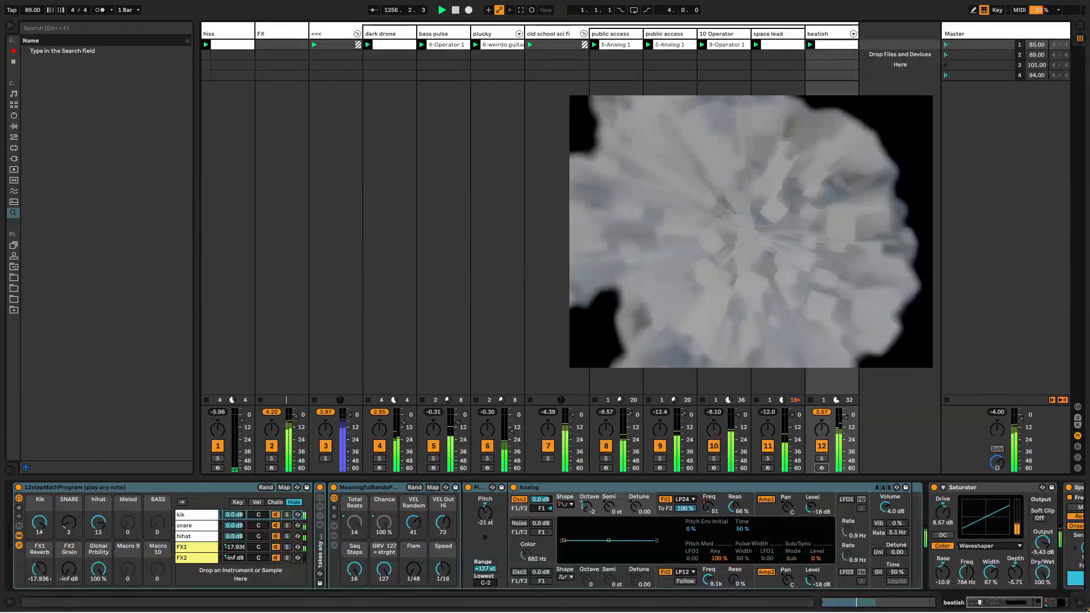
- Nudge the visuals window over the empty clip area and select scene 1 on the Master track
drag(729, 258, 725, 254)
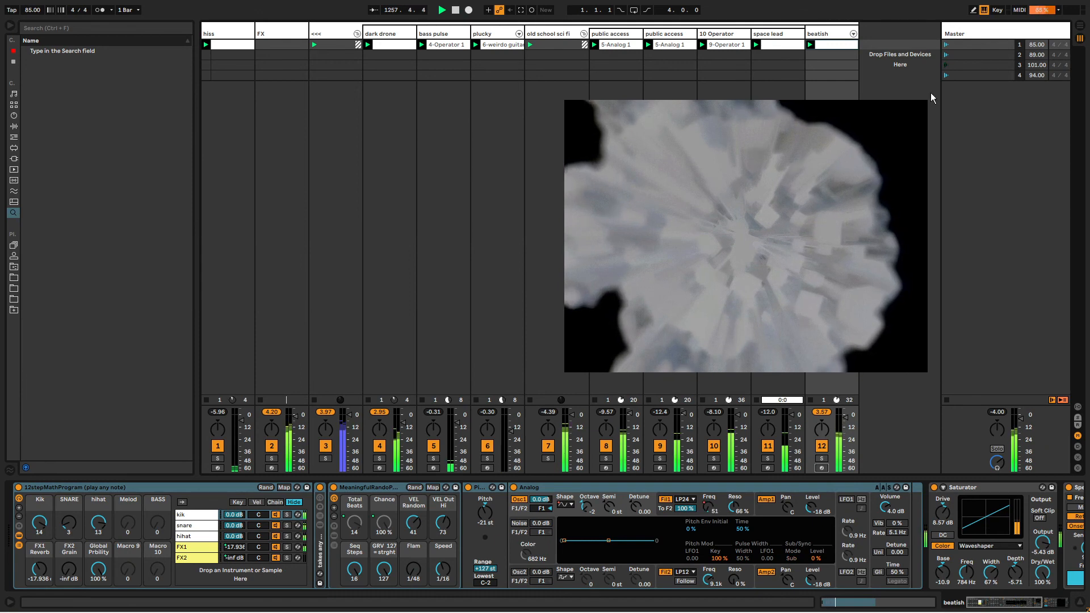
click(973, 56)
click(970, 46)
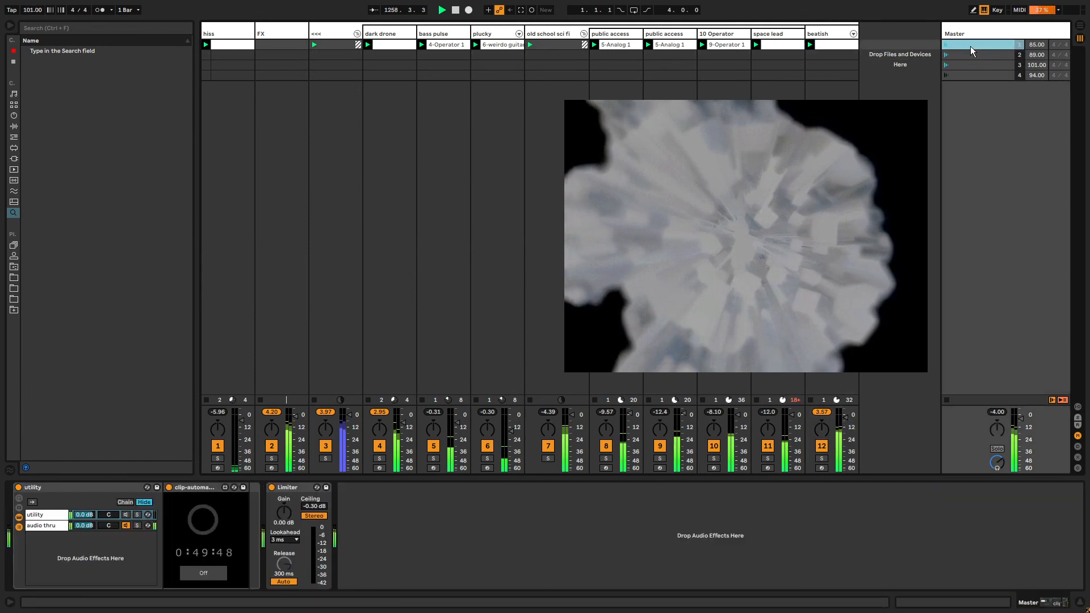
drag(738, 238, 742, 237)
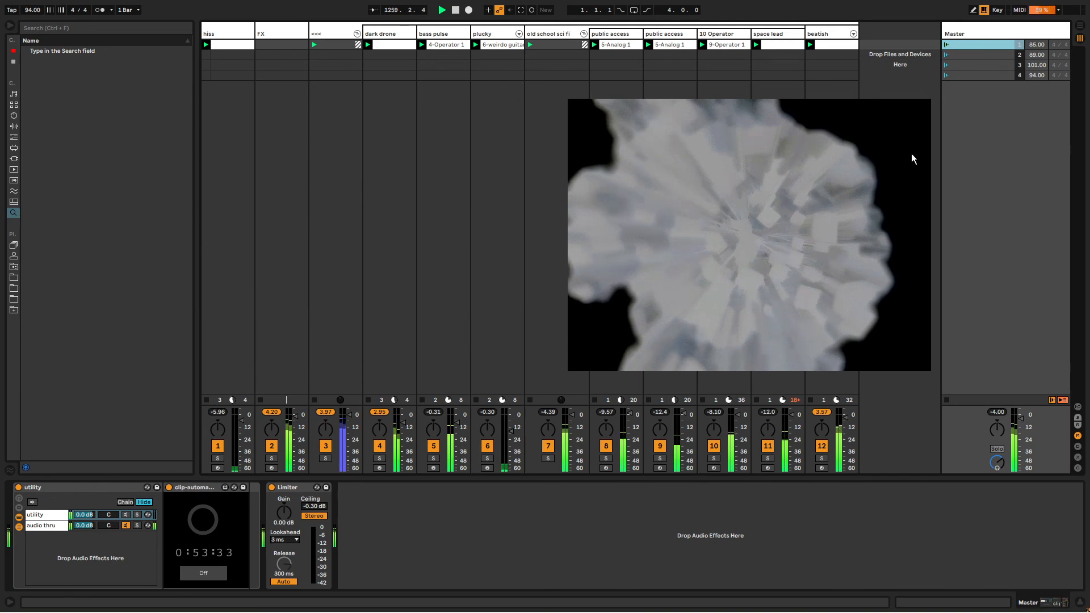
- Open scene 3's settings and lower its tempo to 91 BPM
click(967, 64)
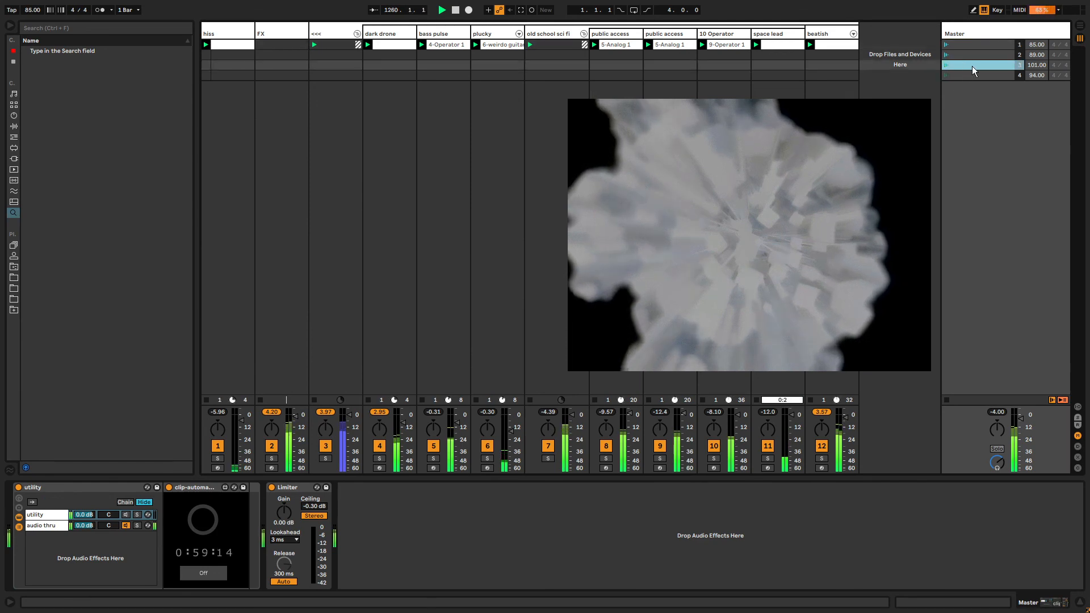
click(1043, 65)
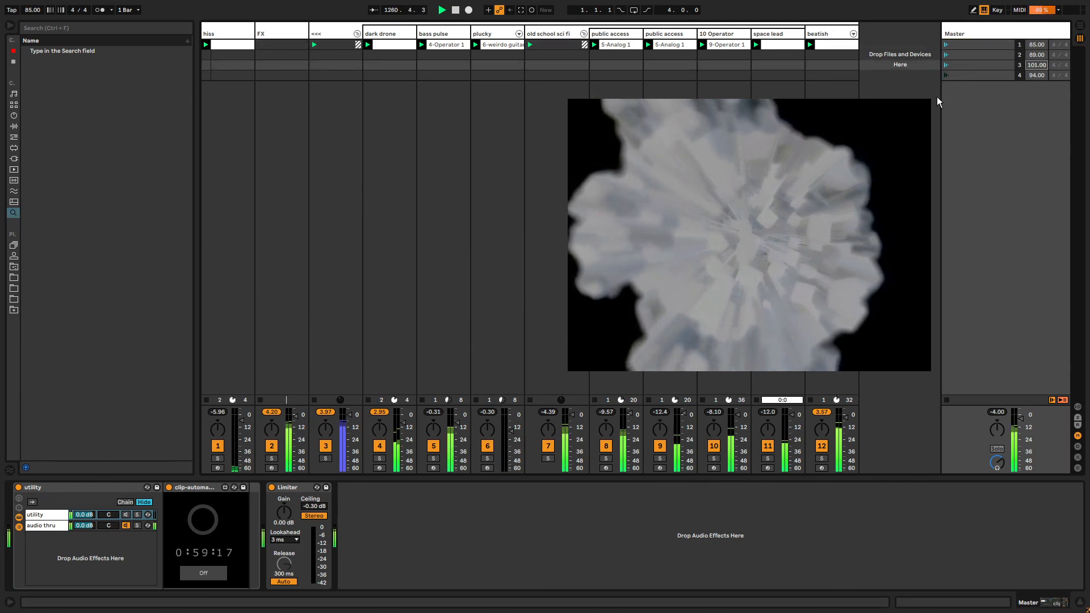
click(982, 66)
double_click(982, 63)
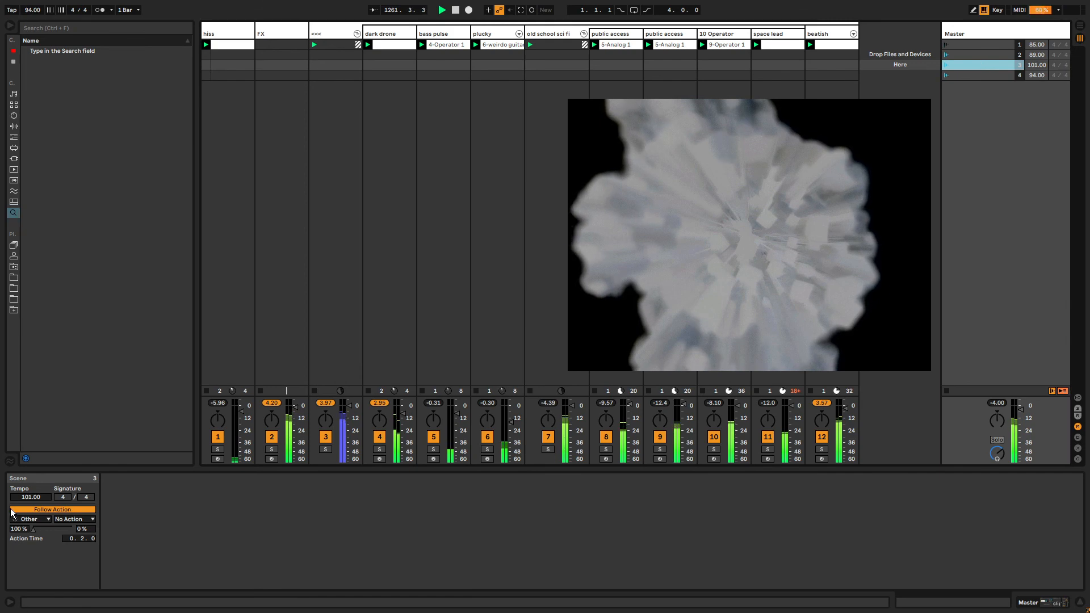
click(30, 497)
text(93)
key(Return)
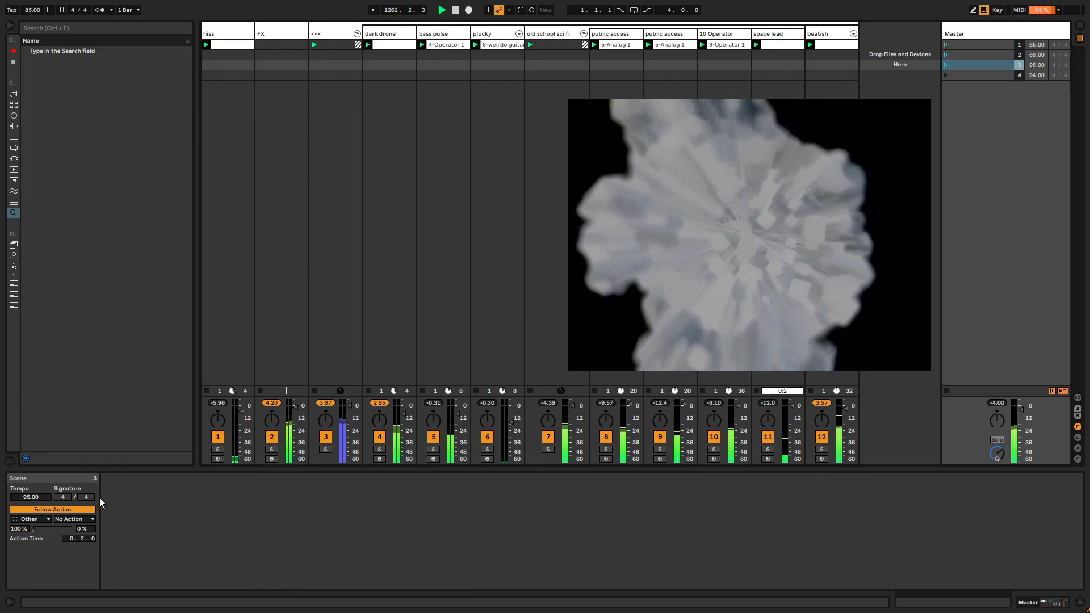
key(Down)
key(Down)
key(Down)
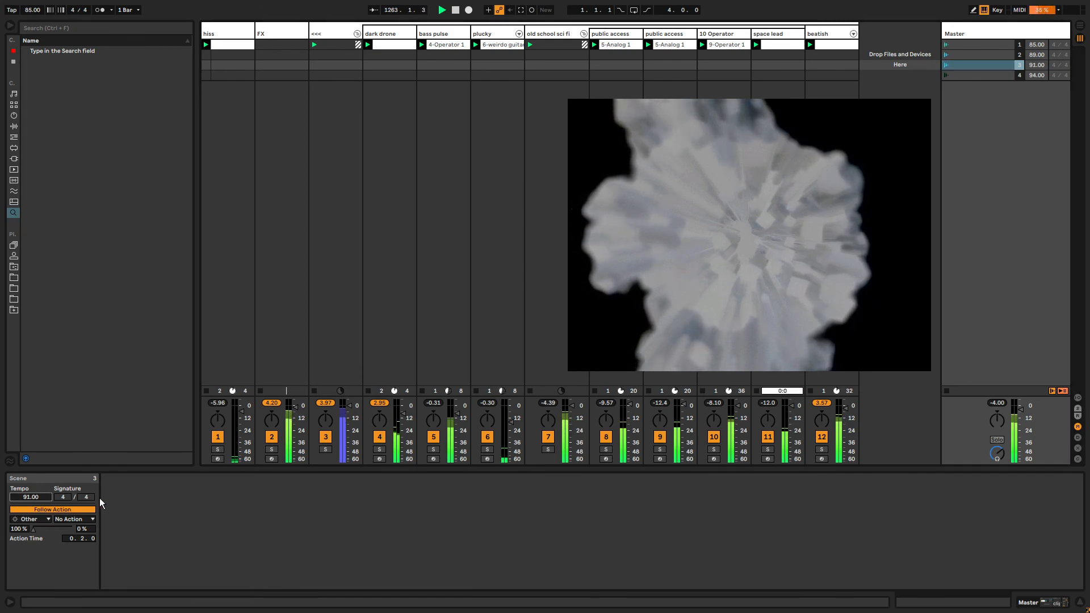
key(Up)
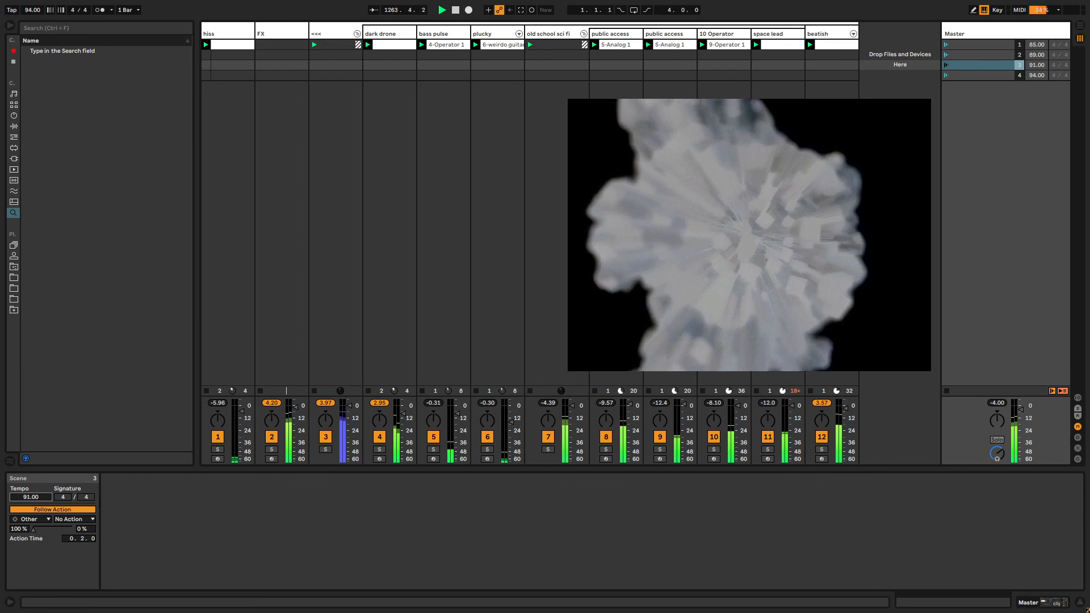
- Set scene 4's tempo to 86 BPM and scene 3's tempo to 84 BPM
click(1001, 76)
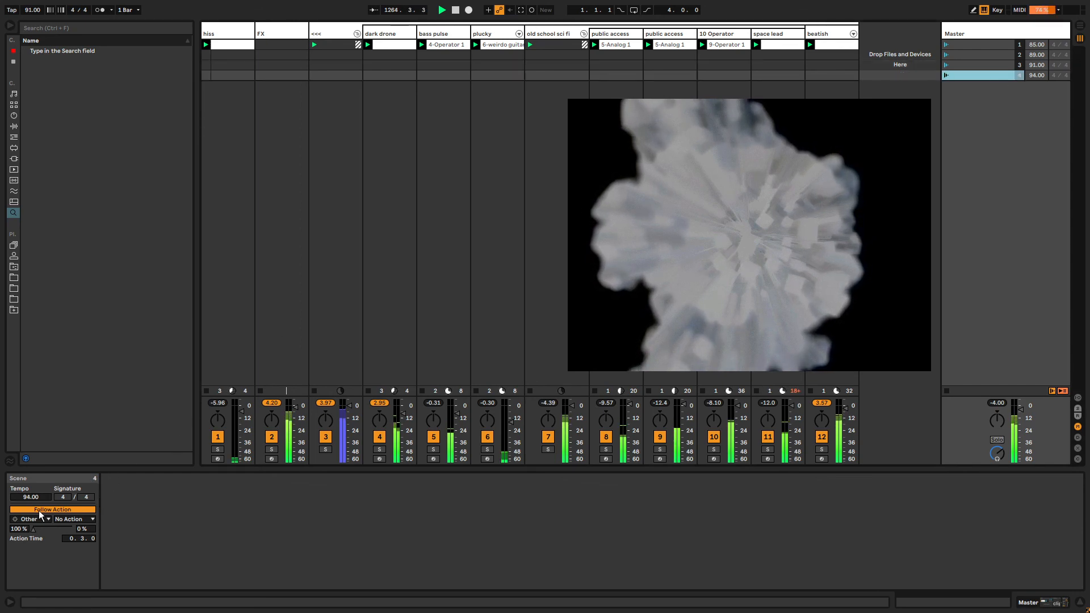
drag(47, 498, 48, 503)
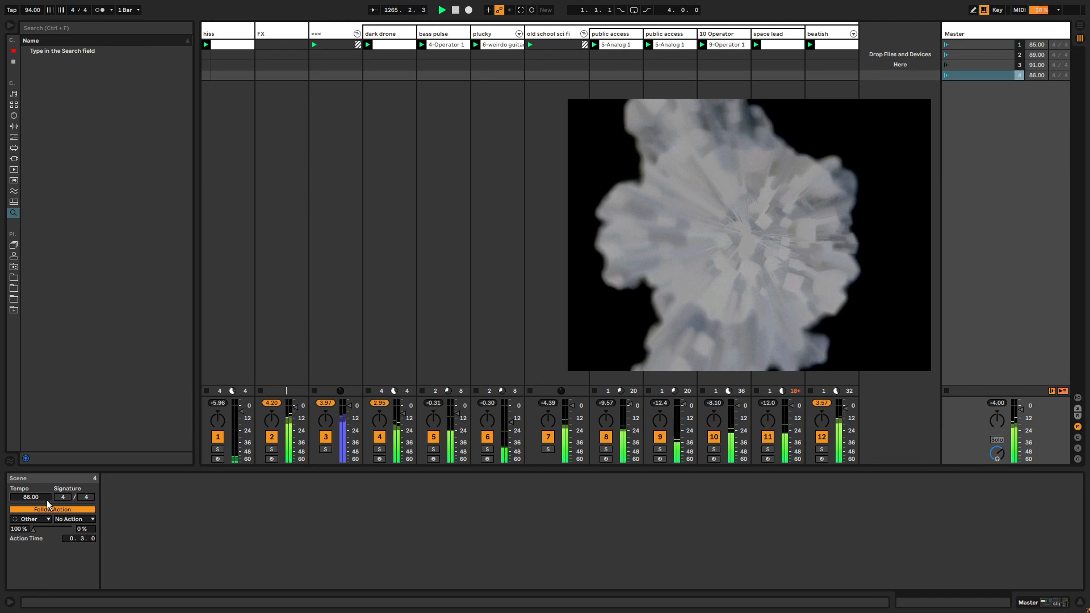
click(1004, 53)
click(993, 66)
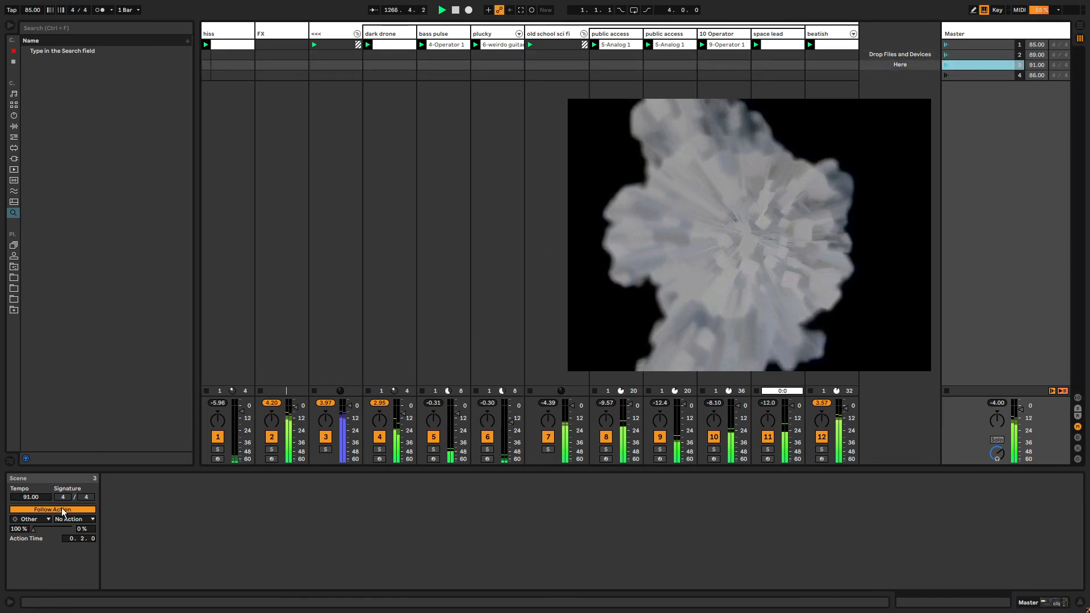
drag(29, 499, 29, 500)
key(Down)
key(Down)
key(Down)
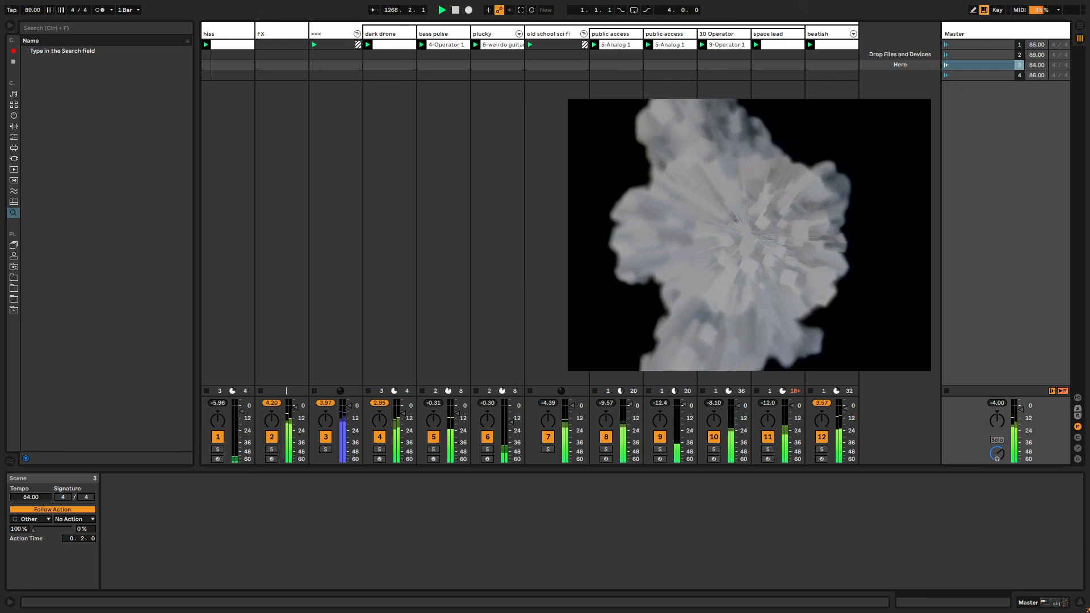
- Compare scene 1's tempo and follow action settings with the scene 1 clips on the hiss and beatish tracks
click(982, 75)
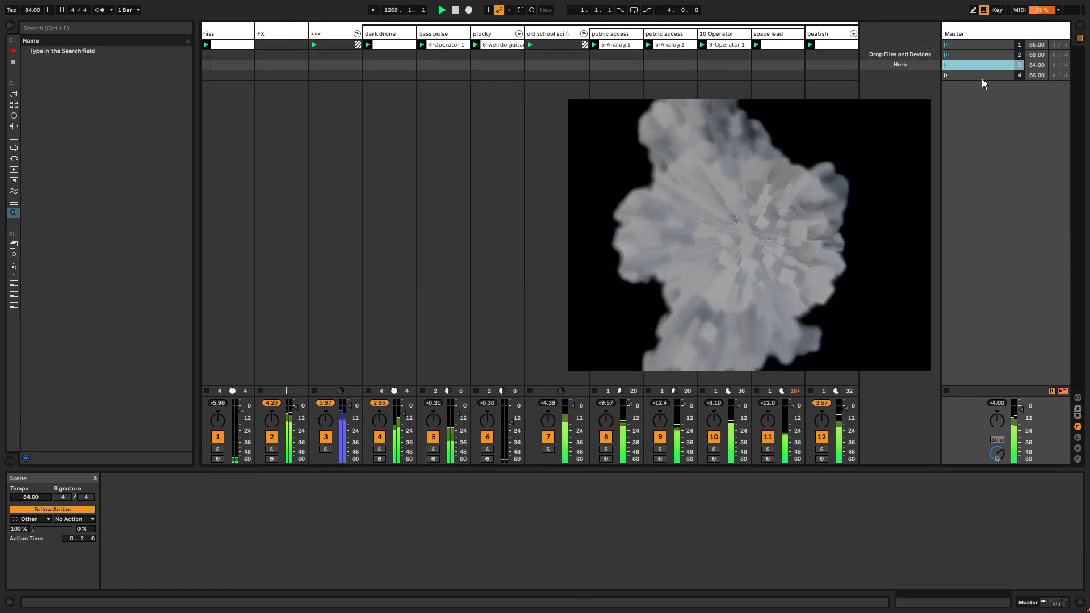
click(980, 47)
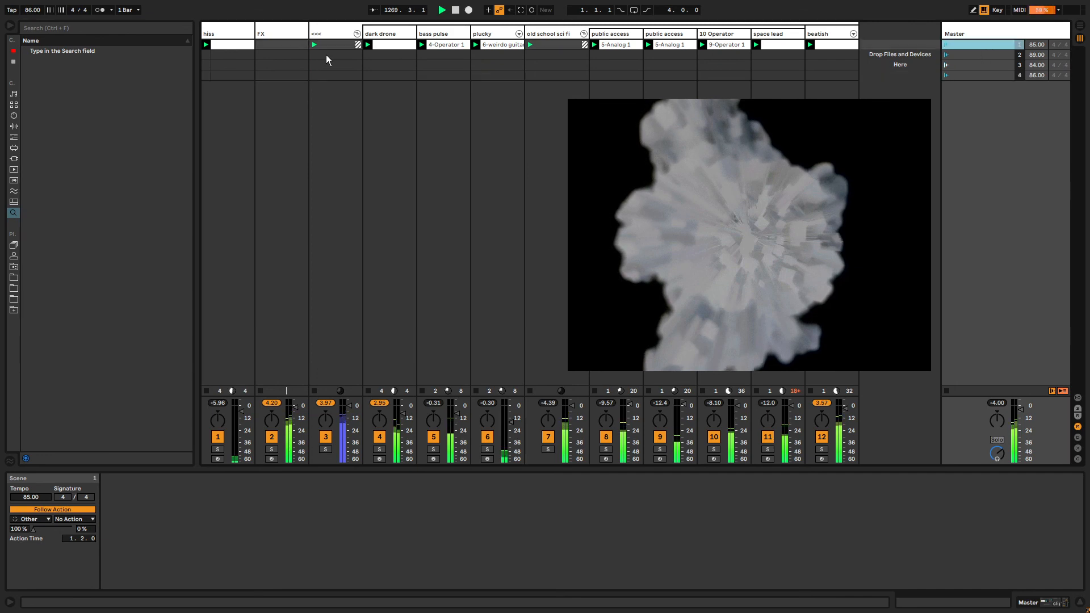
click(228, 45)
click(986, 46)
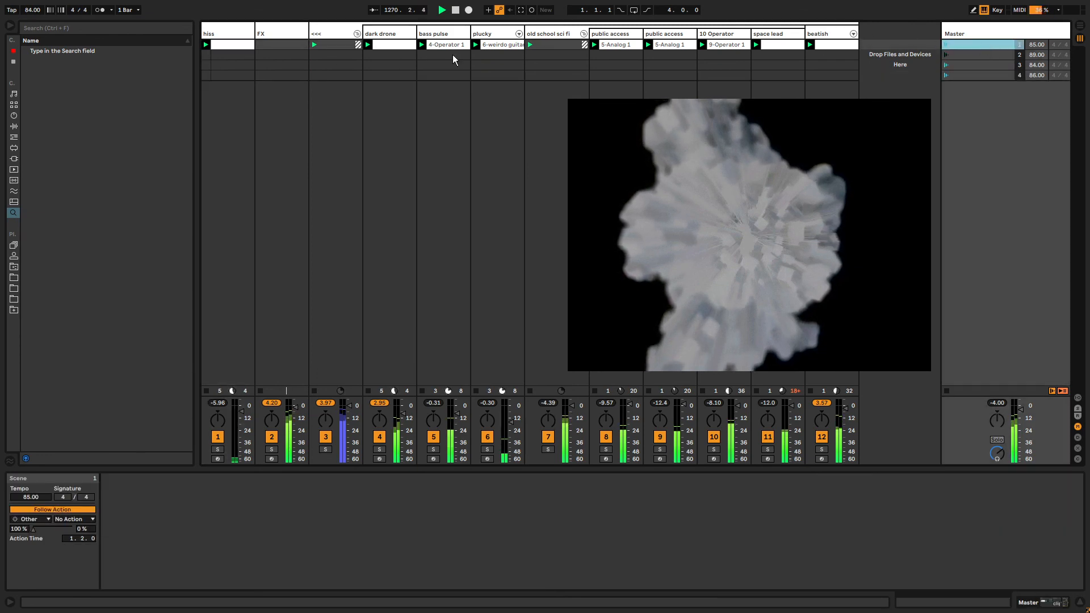
click(230, 46)
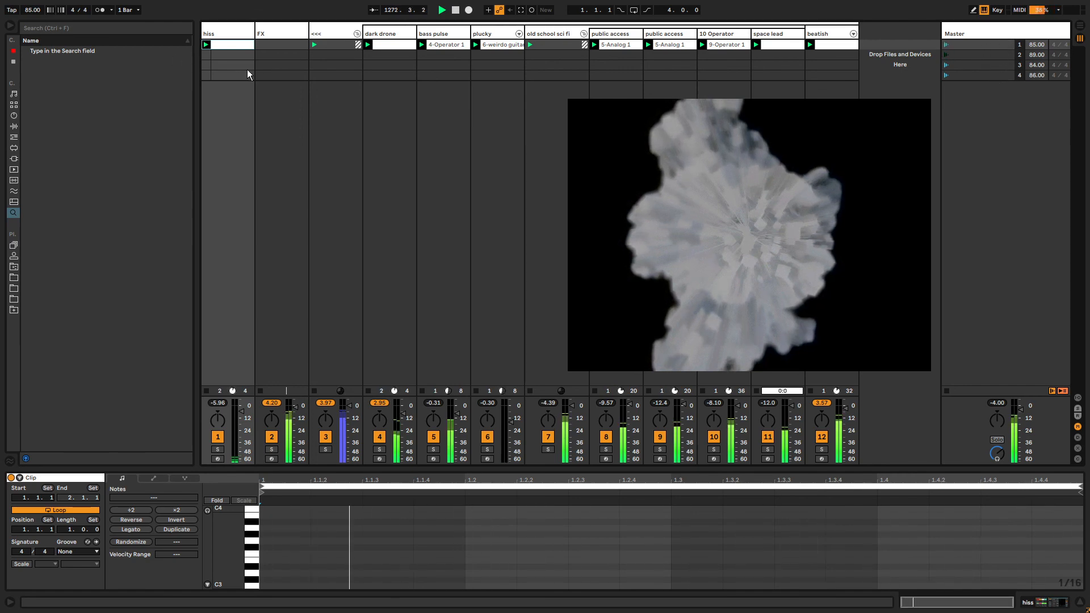
click(977, 44)
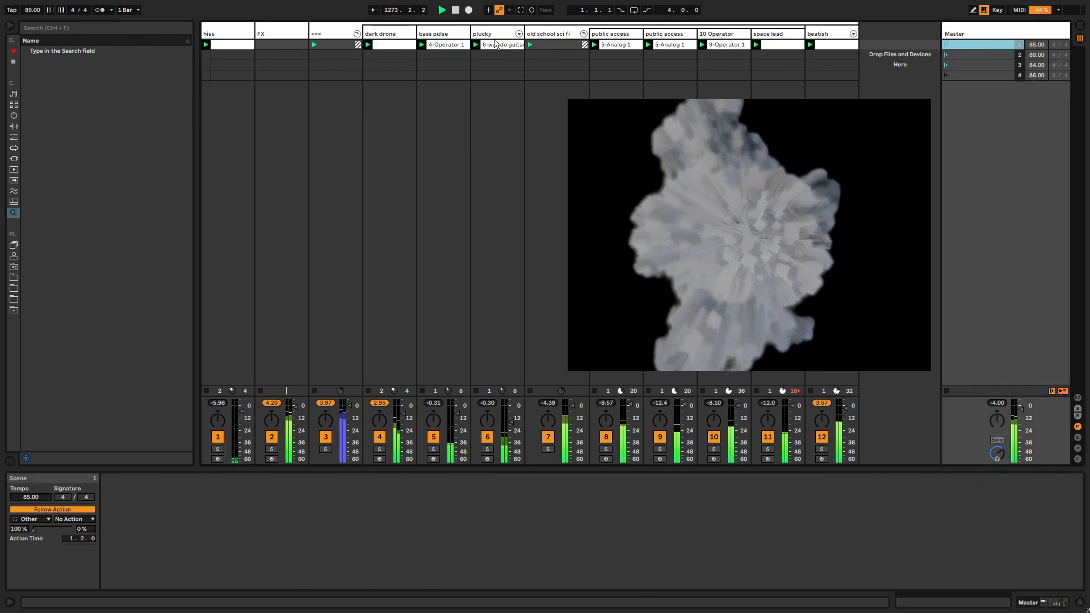
click(839, 43)
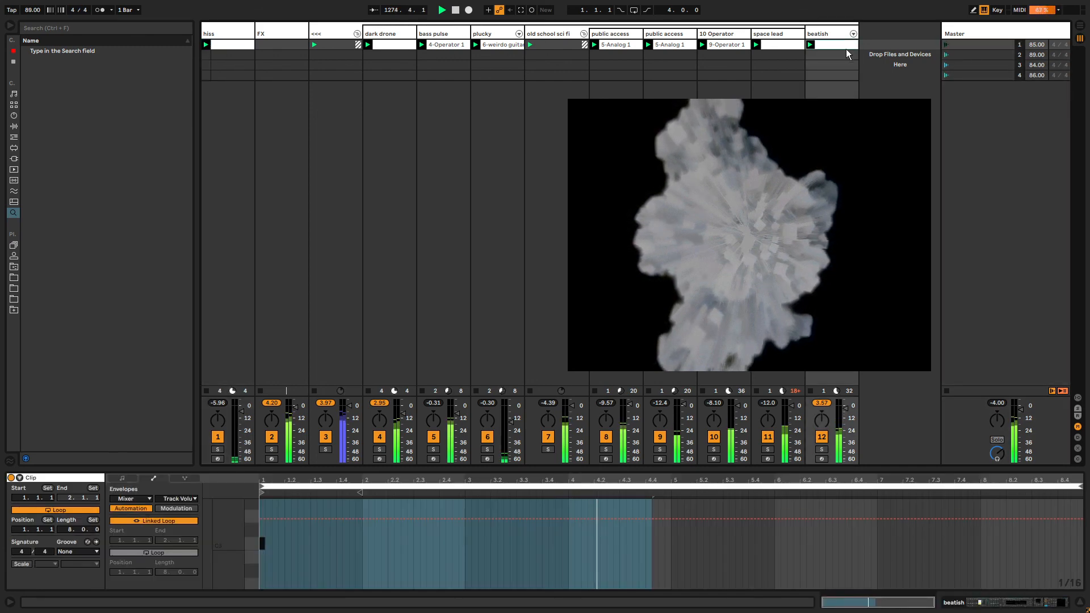
- Save the live set with scene 1 selected and shift the visuals window slightly
click(965, 43)
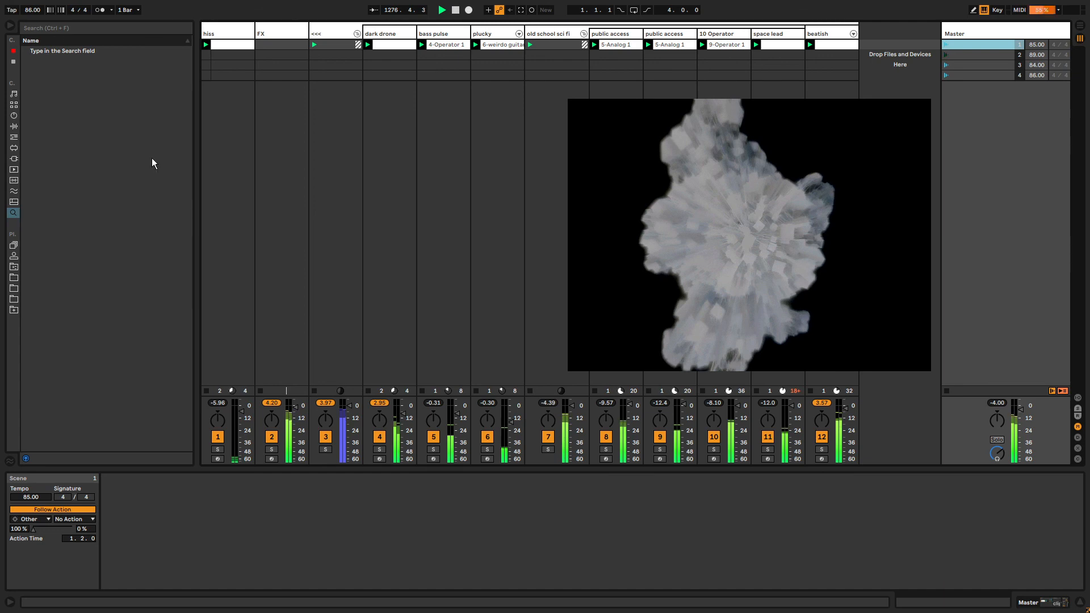
key(ctrl+s)
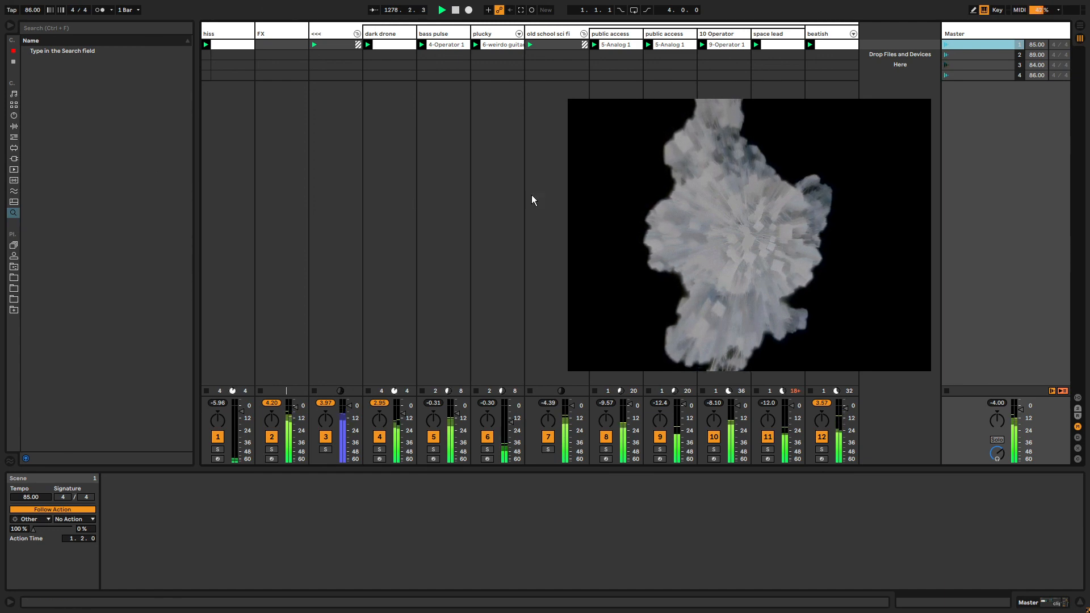
drag(656, 206, 649, 203)
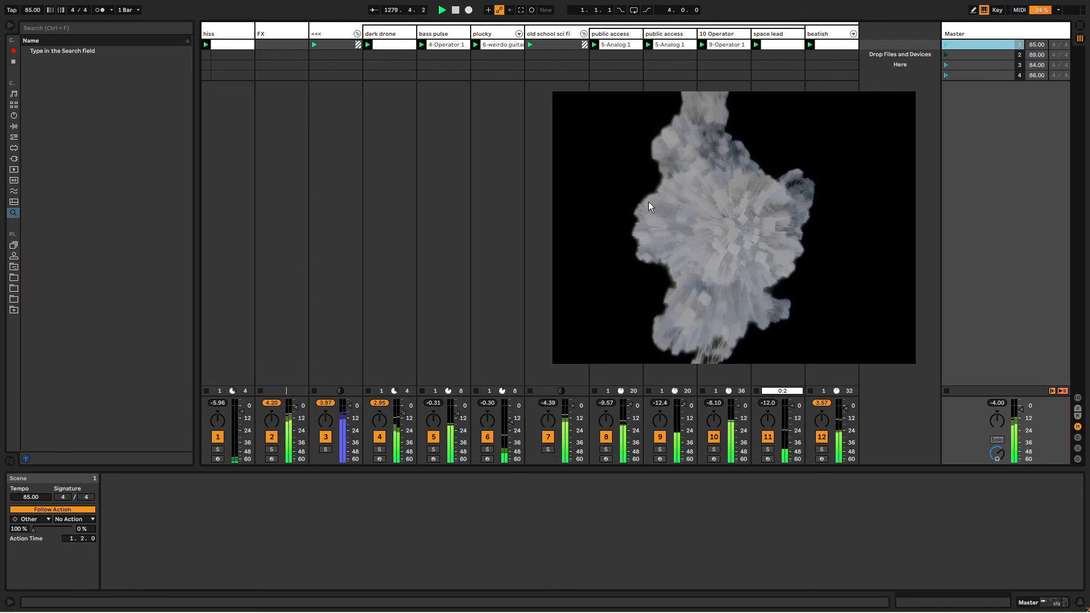
- Switch to OBS, set Desktop Audio to 0.0 dB and Mic/Aux to -1.5 dB, and return to the visuals window
key(alt+Tab)
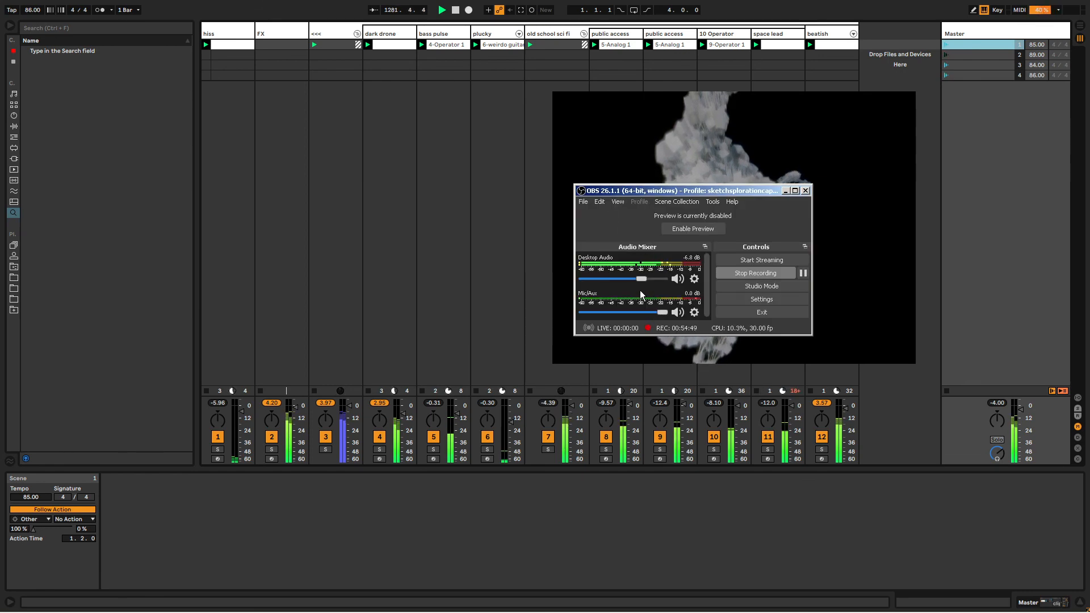
drag(641, 279, 652, 279)
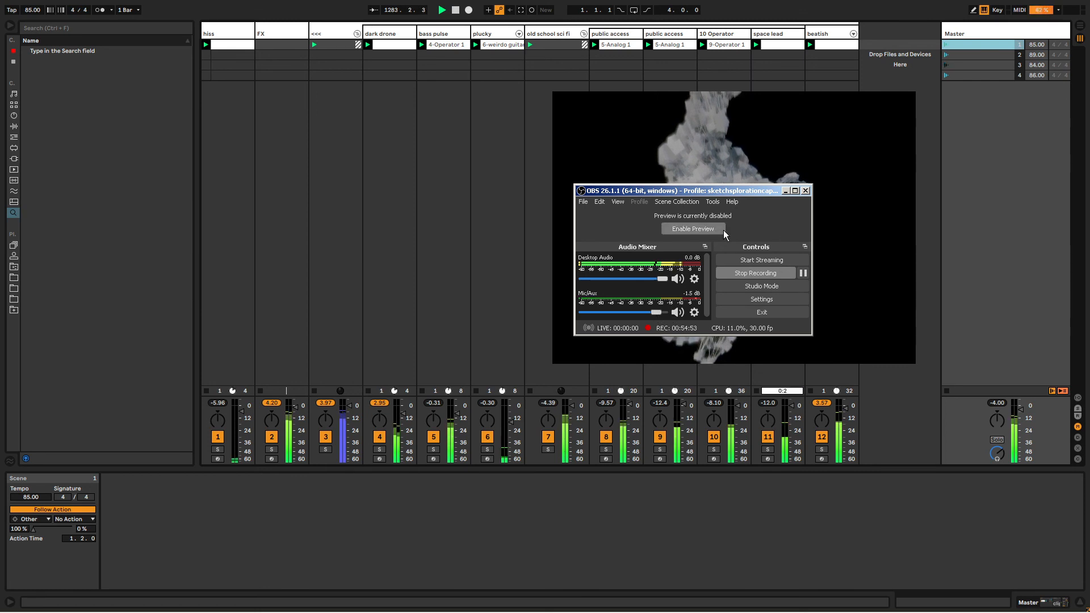
click(730, 146)
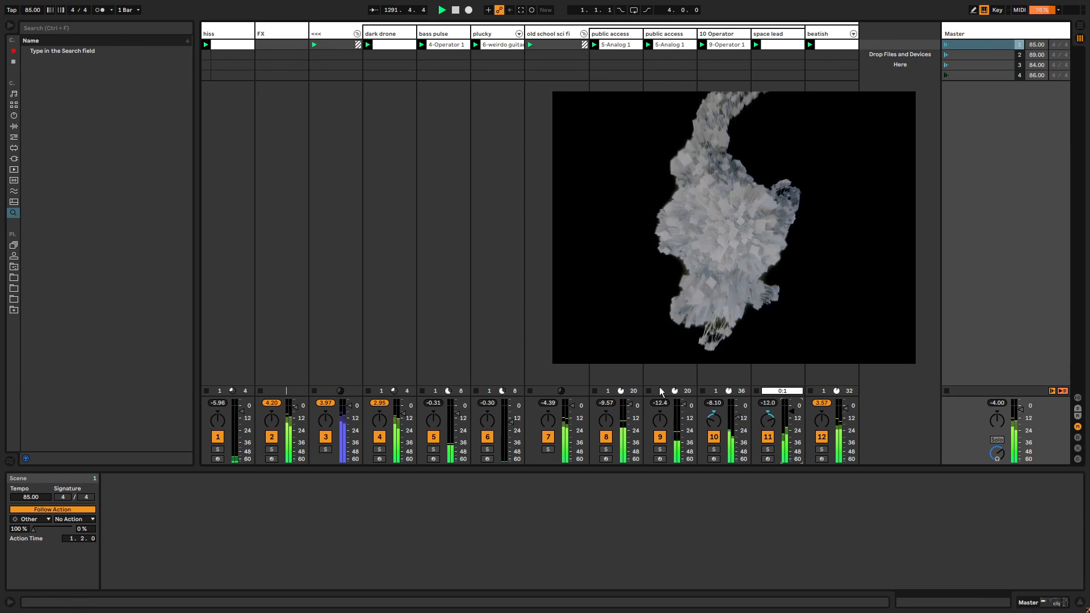
- Cycle through the open windows and bring the OBS recording controls back to the front
key(alt+Tab)
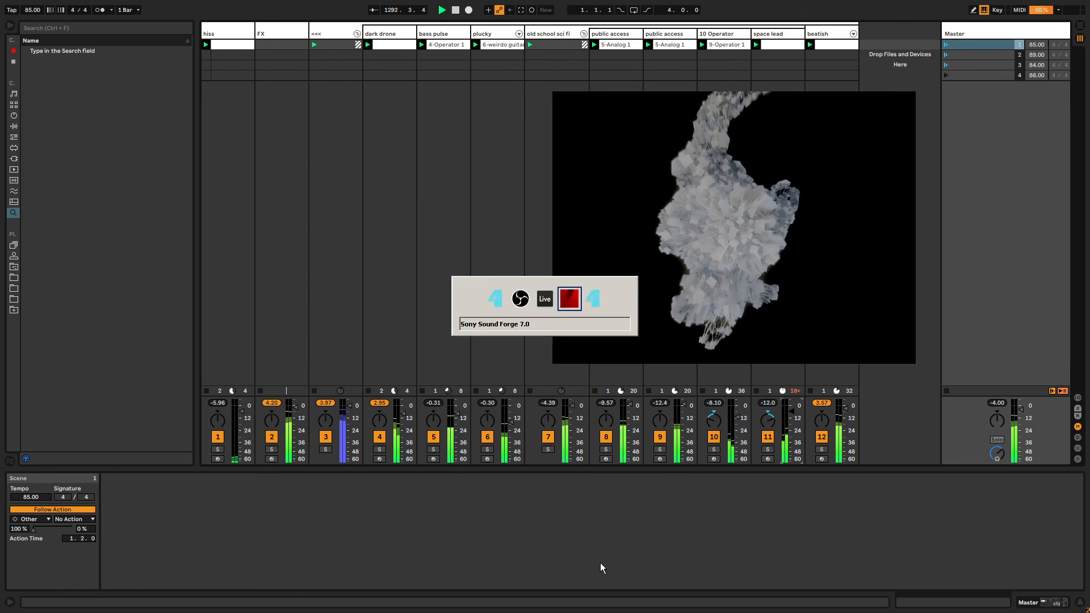
key(alt+Tab)
key(alt+Tab)
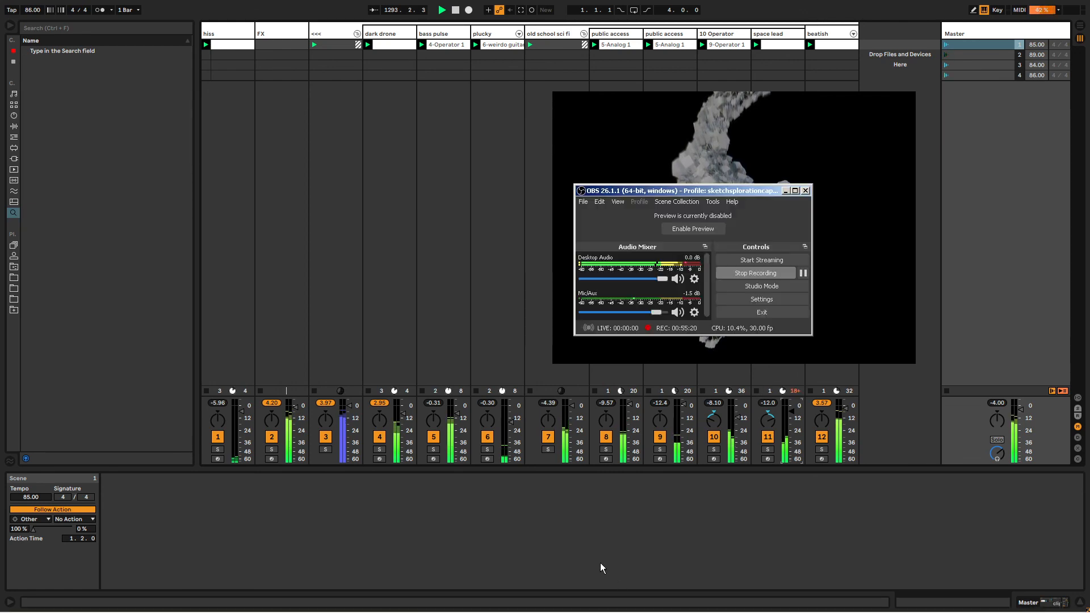